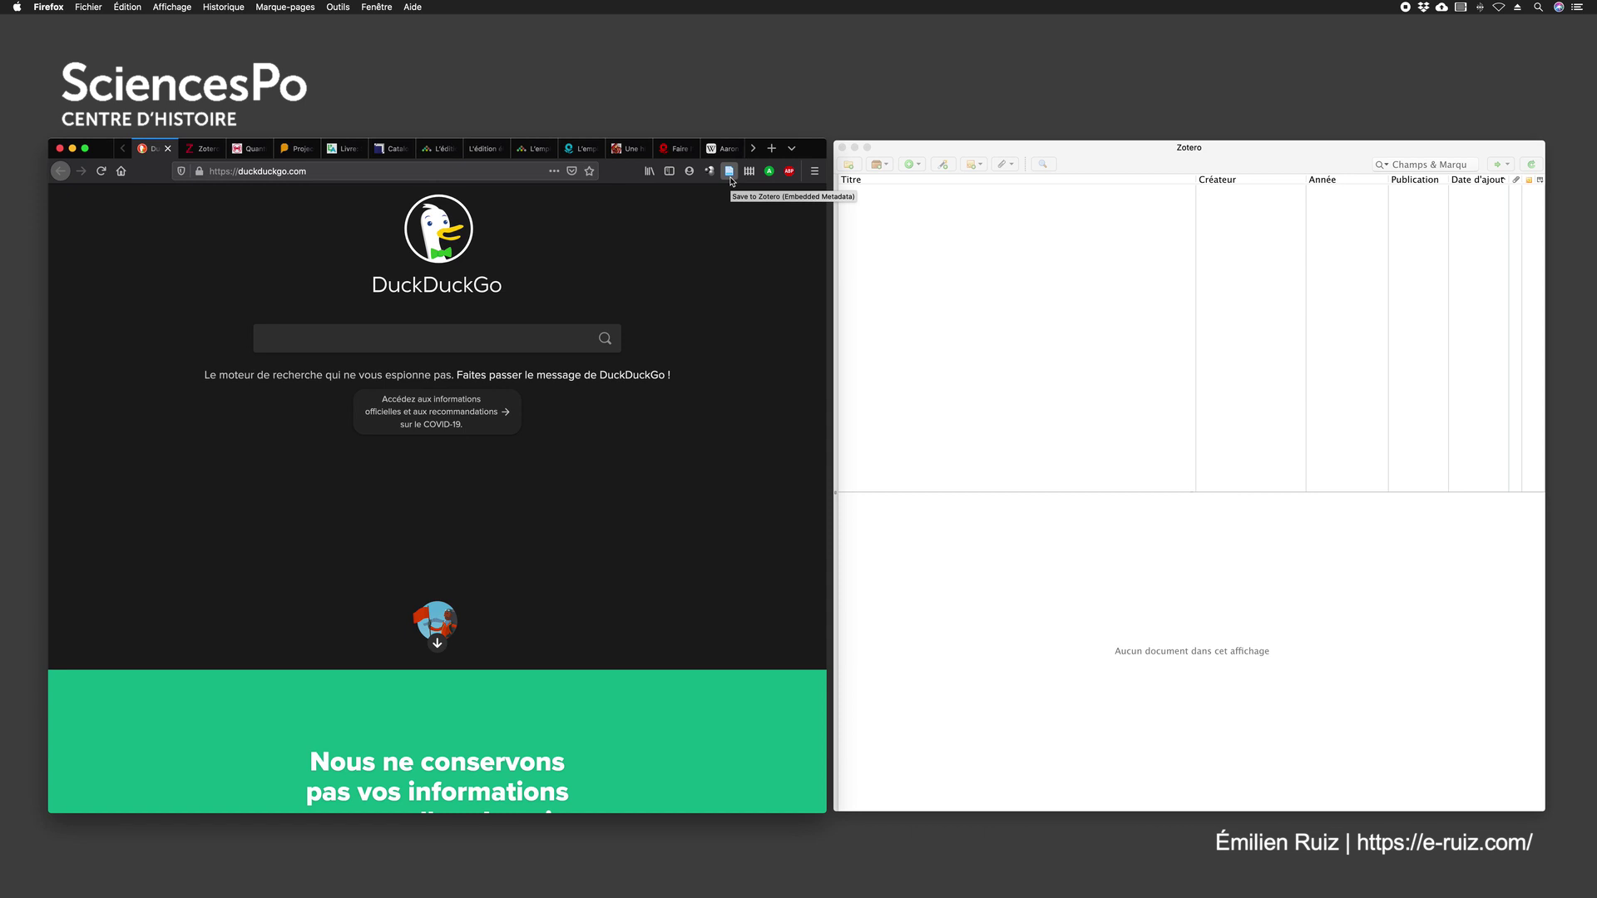
# Step: Check the Zotero save icon on a blank browser tab and return to the DuckDuckGo page
pyautogui.click(772, 149)
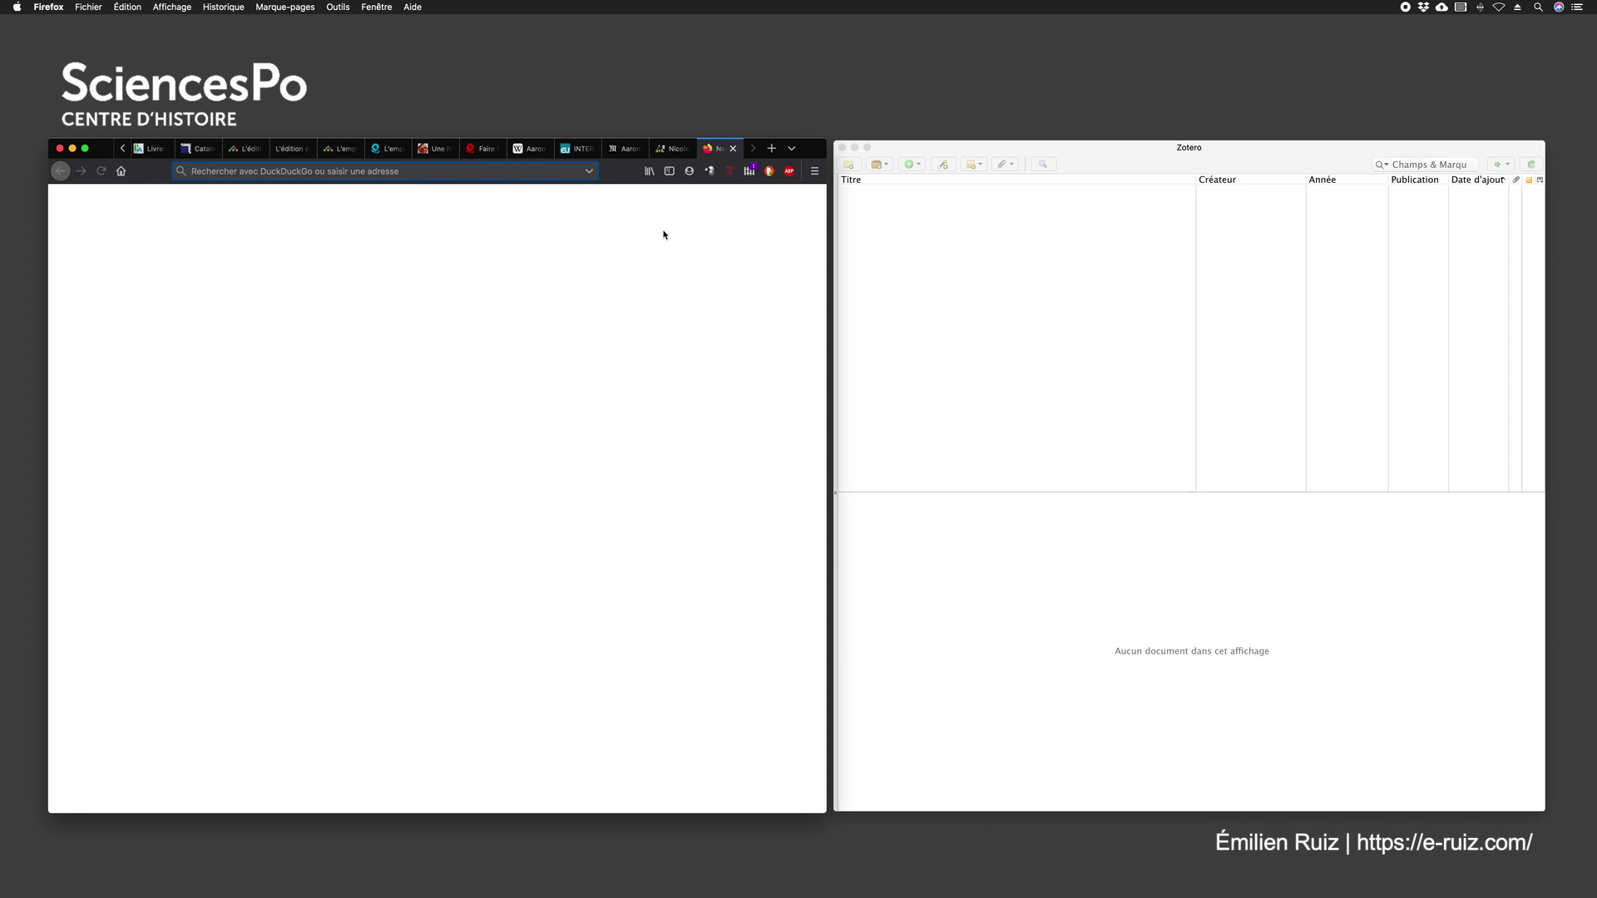
pyautogui.click(123, 150)
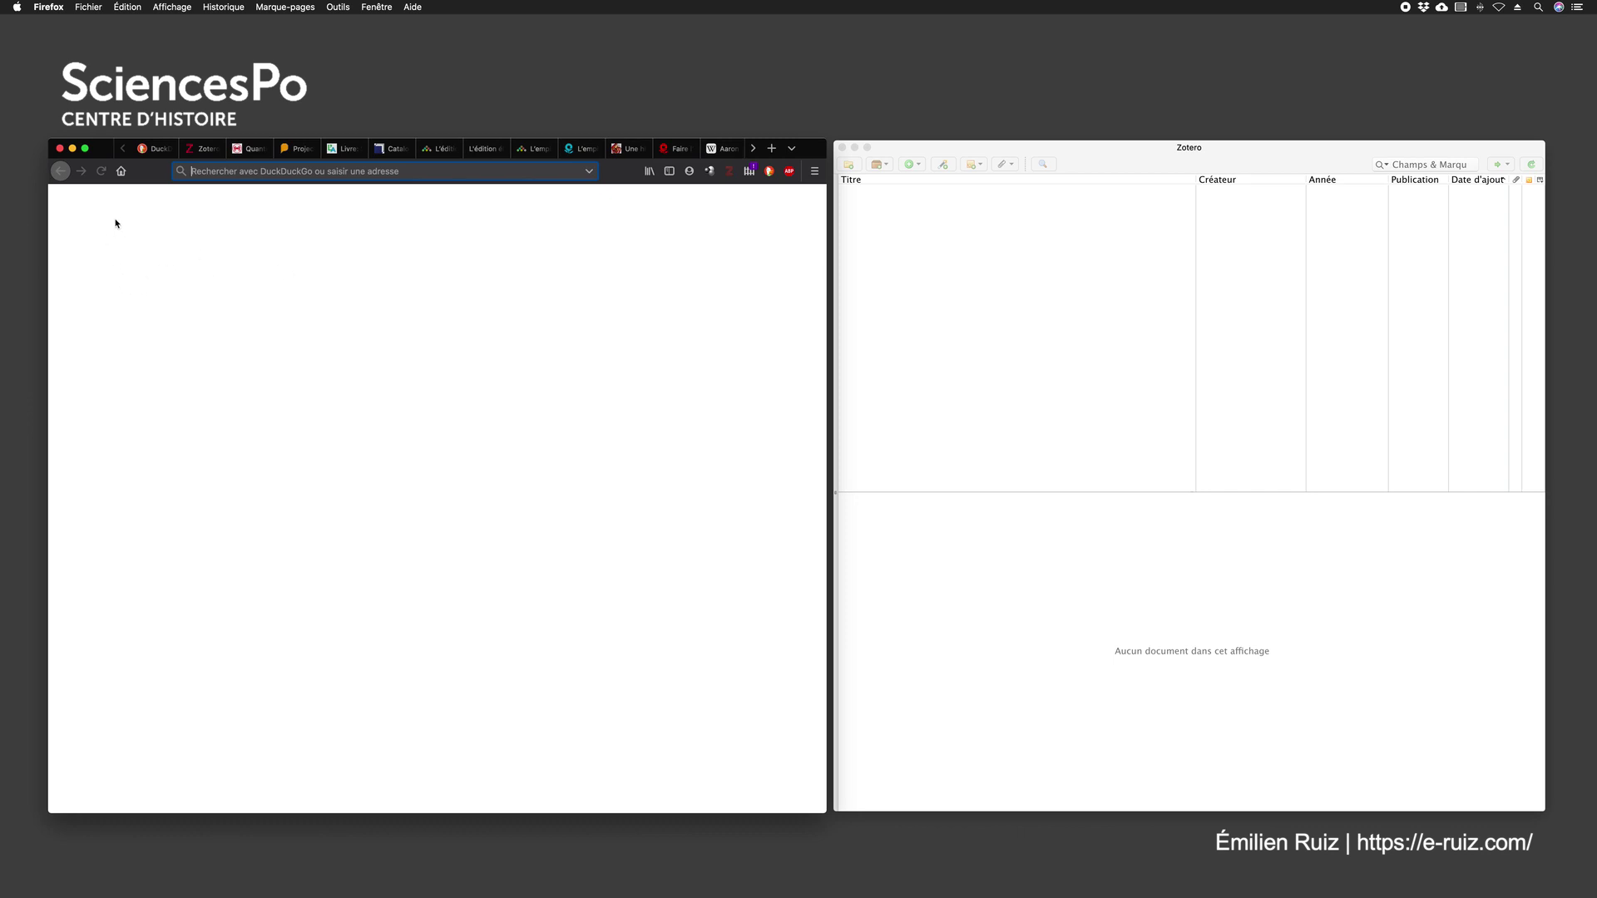
pyautogui.click(153, 157)
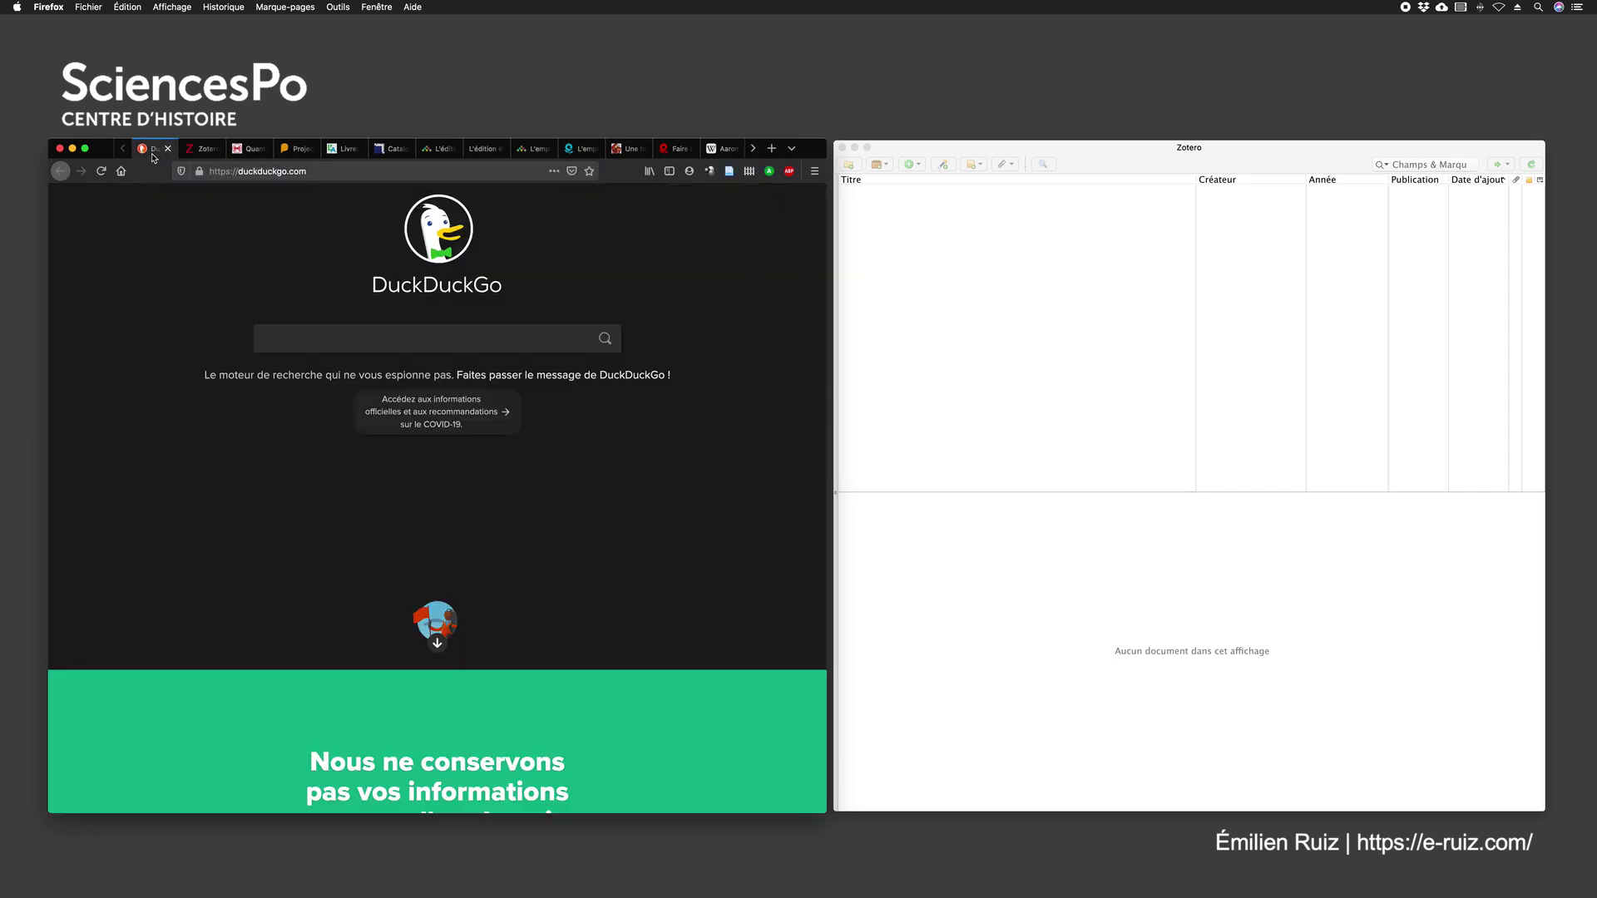
# Step: Open the download page on the Zotero website and review the connectors offered for Firefox, Chrome, Safari and other browsers
pyautogui.click(197, 153)
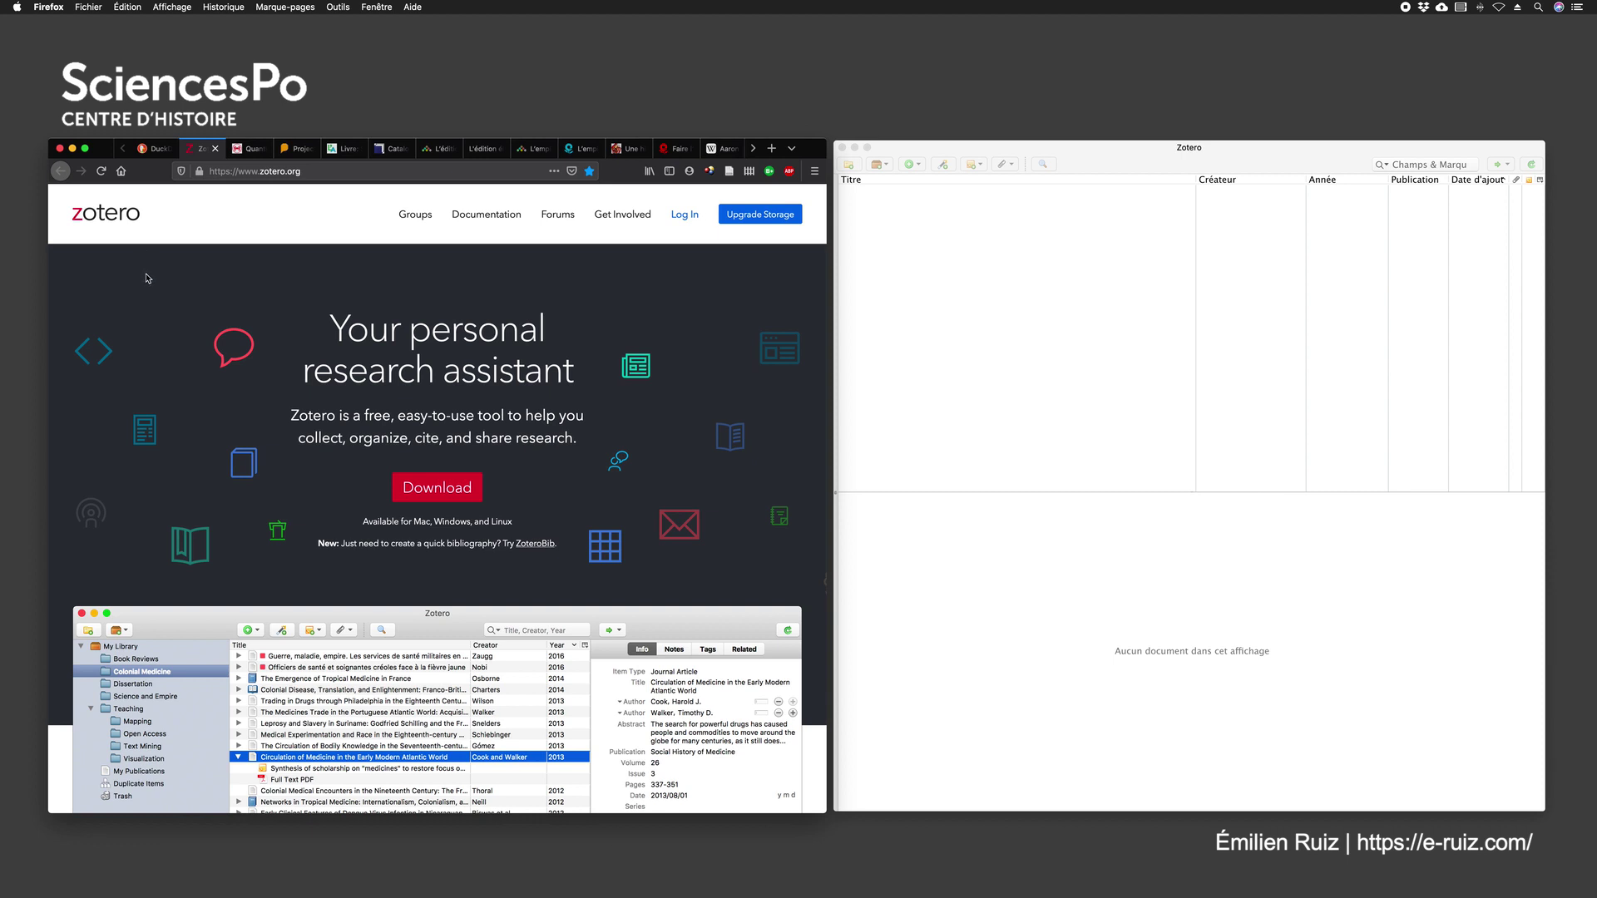
pyautogui.click(442, 487)
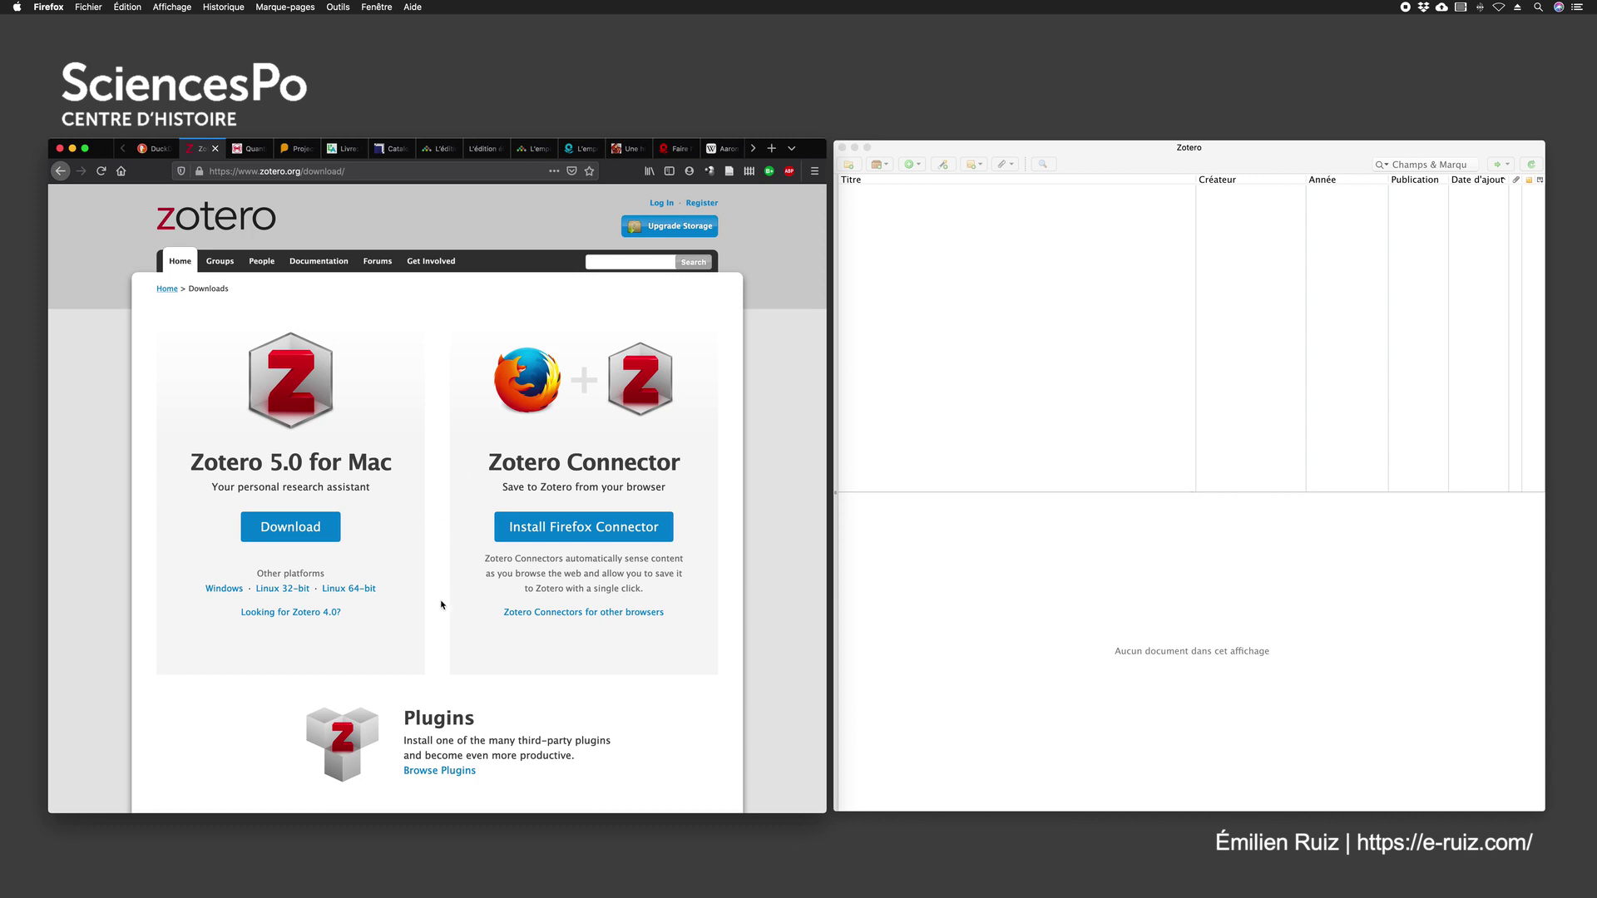
pyautogui.click(538, 613)
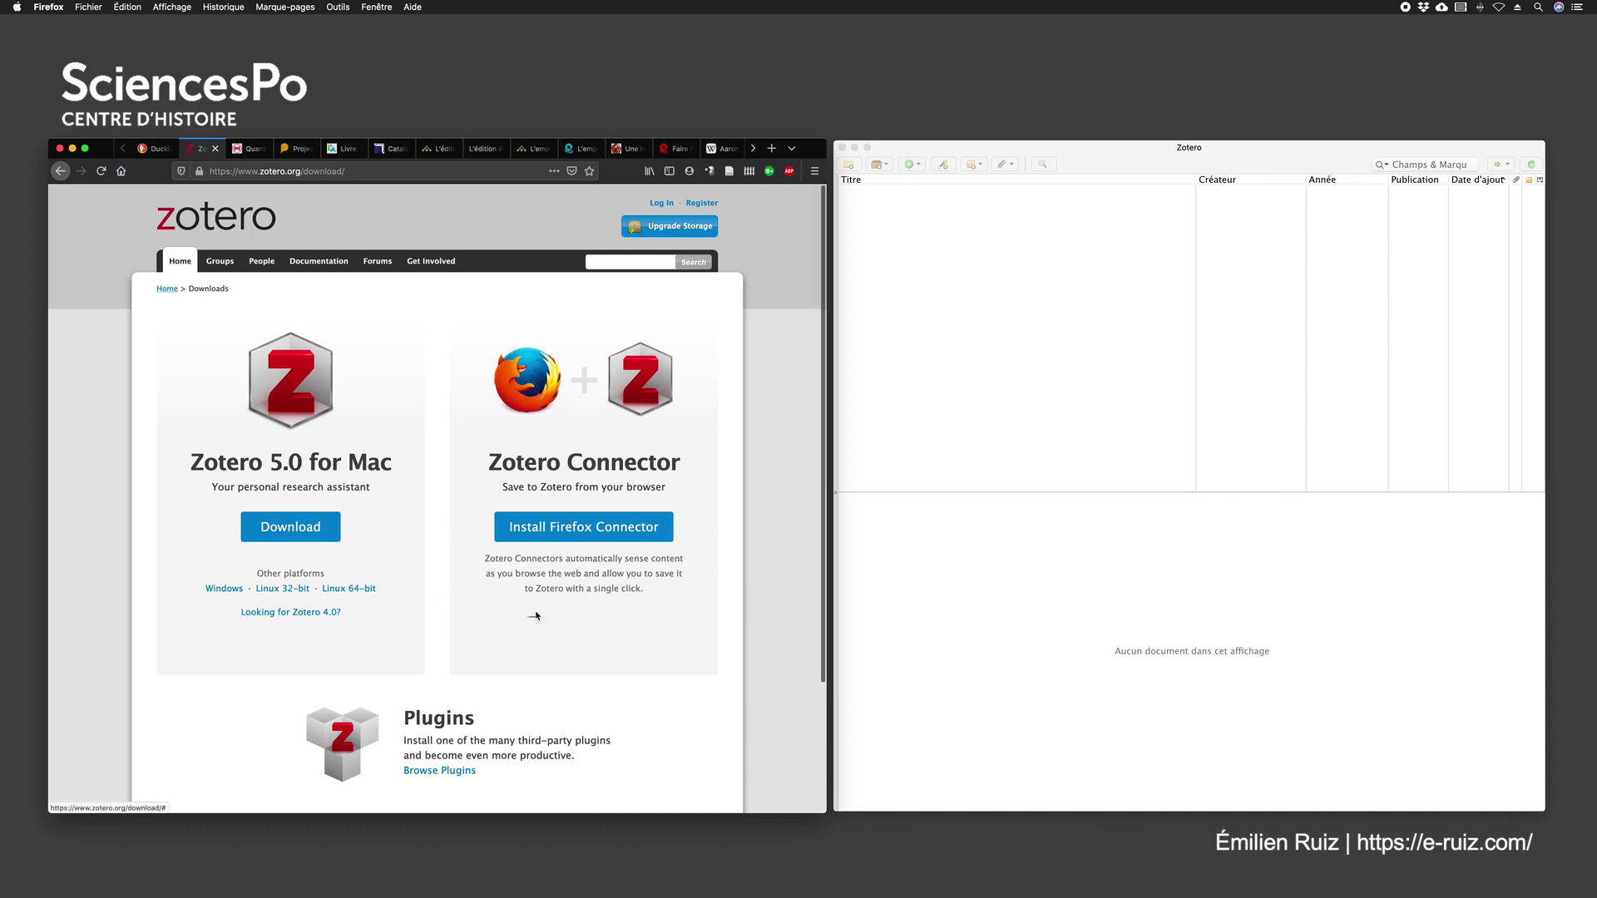
pyautogui.scroll(-2, 445, 605)
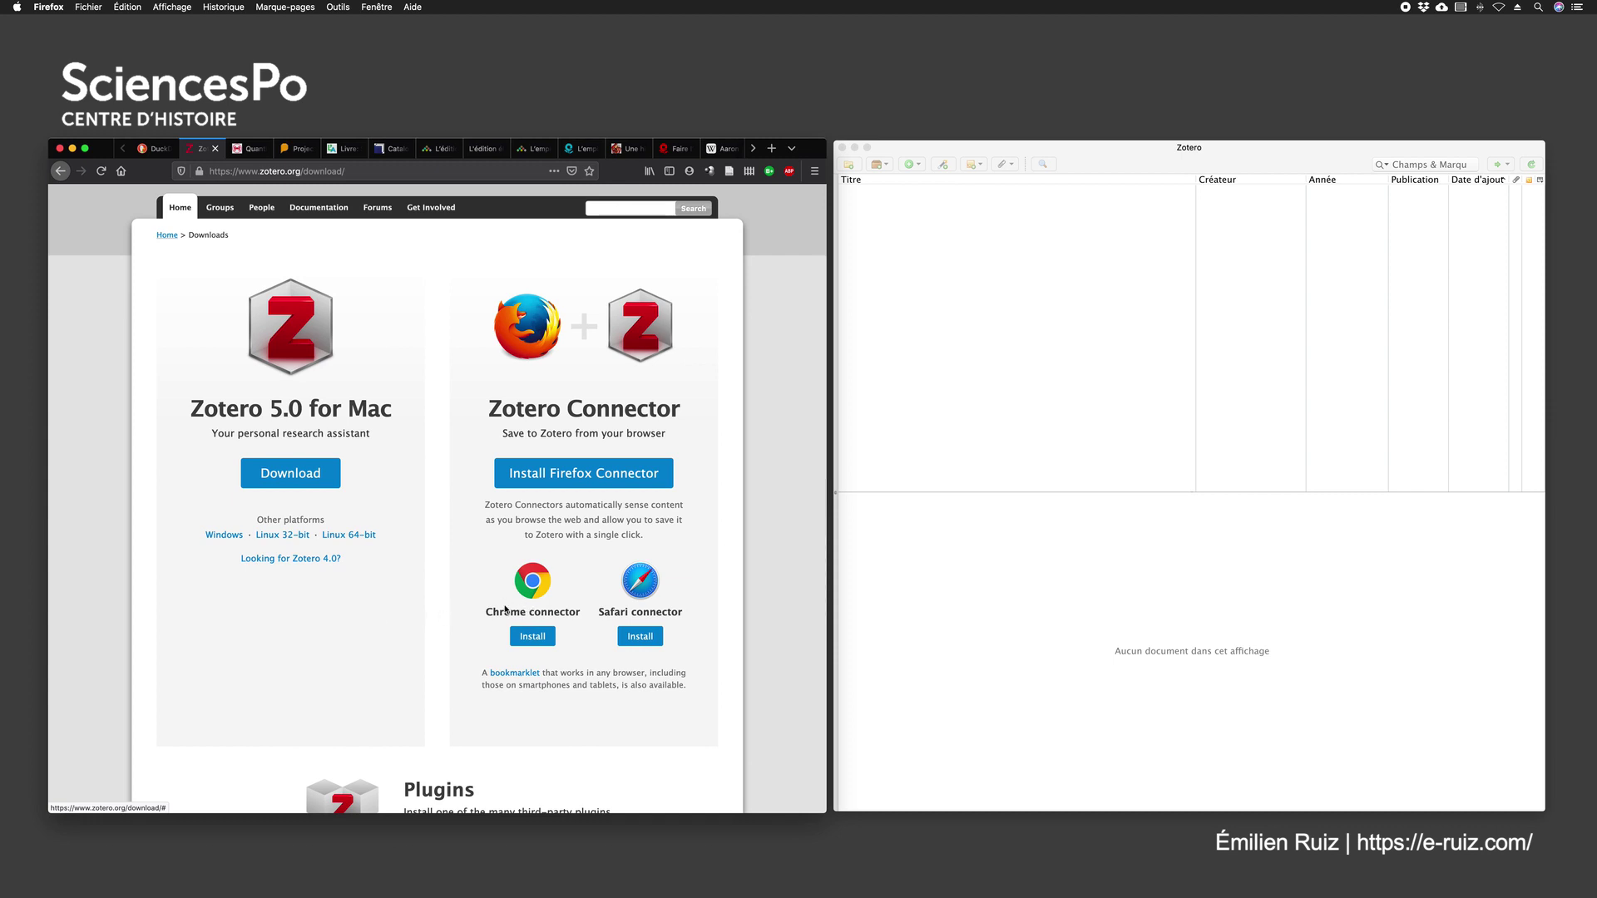
pyautogui.moveTo(484, 616); pyautogui.dragTo(684, 613)
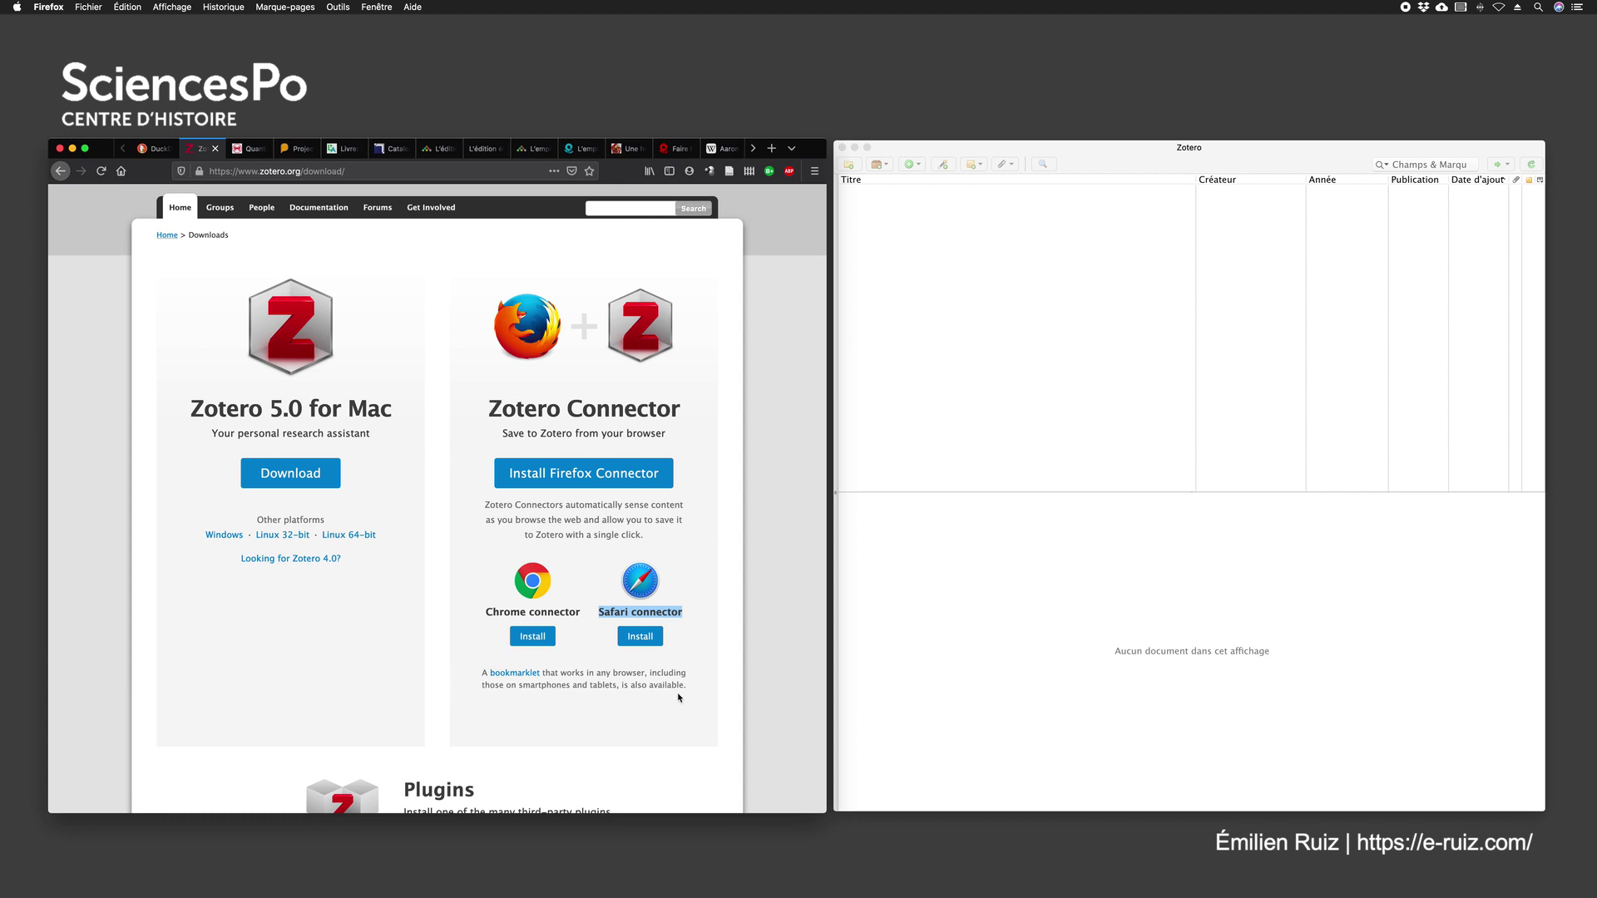
pyautogui.moveTo(679, 697); pyautogui.dragTo(454, 676)
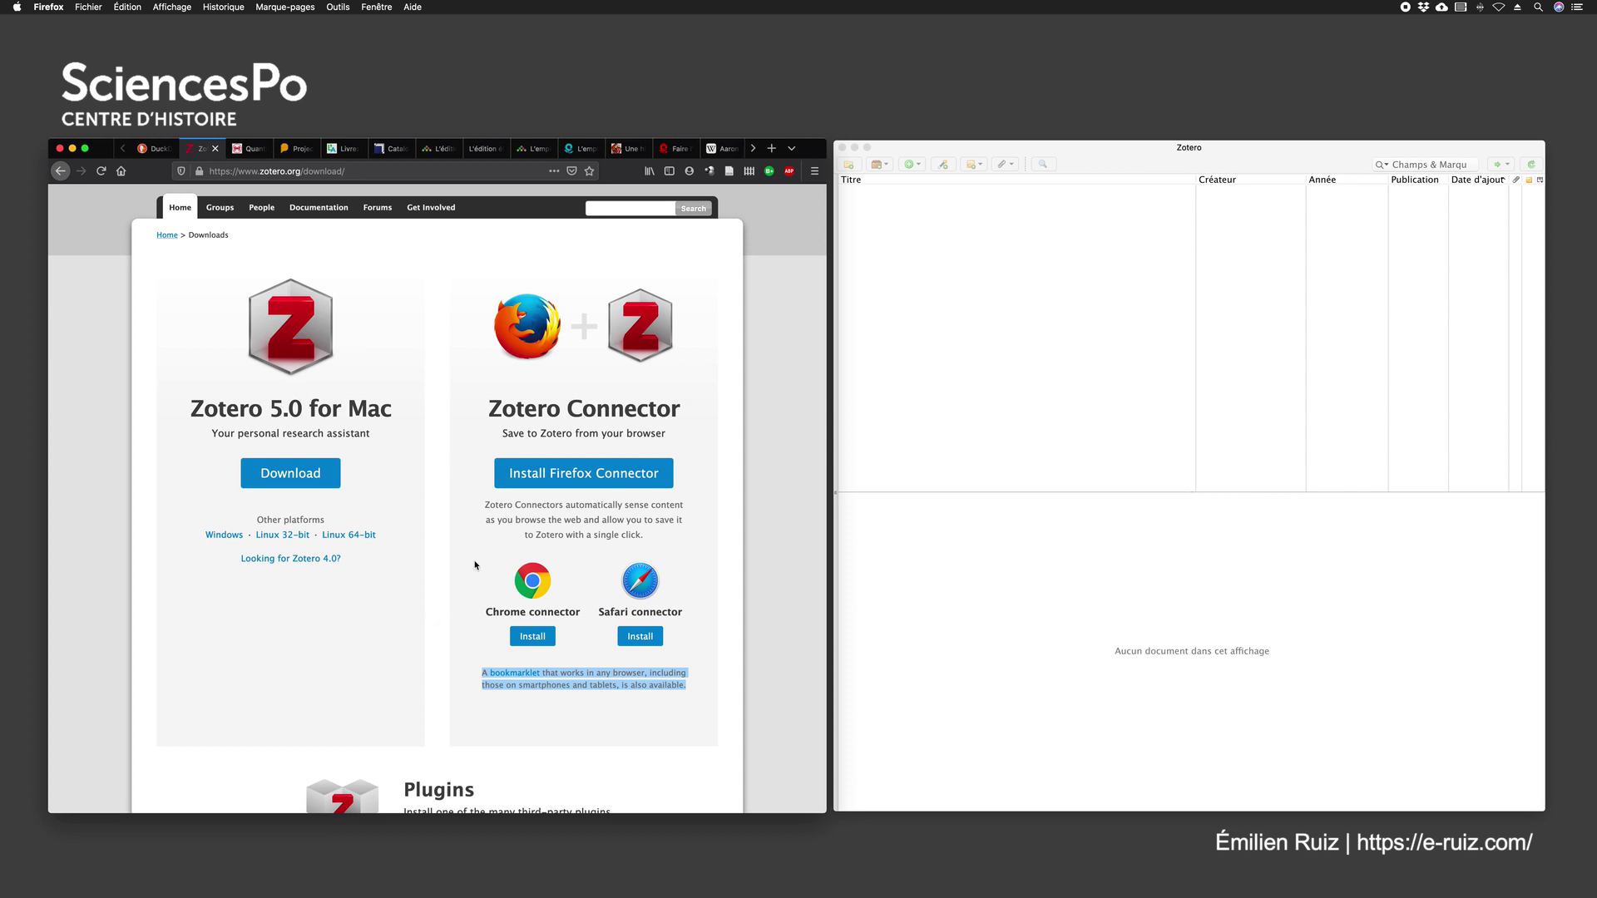
pyautogui.click(488, 419)
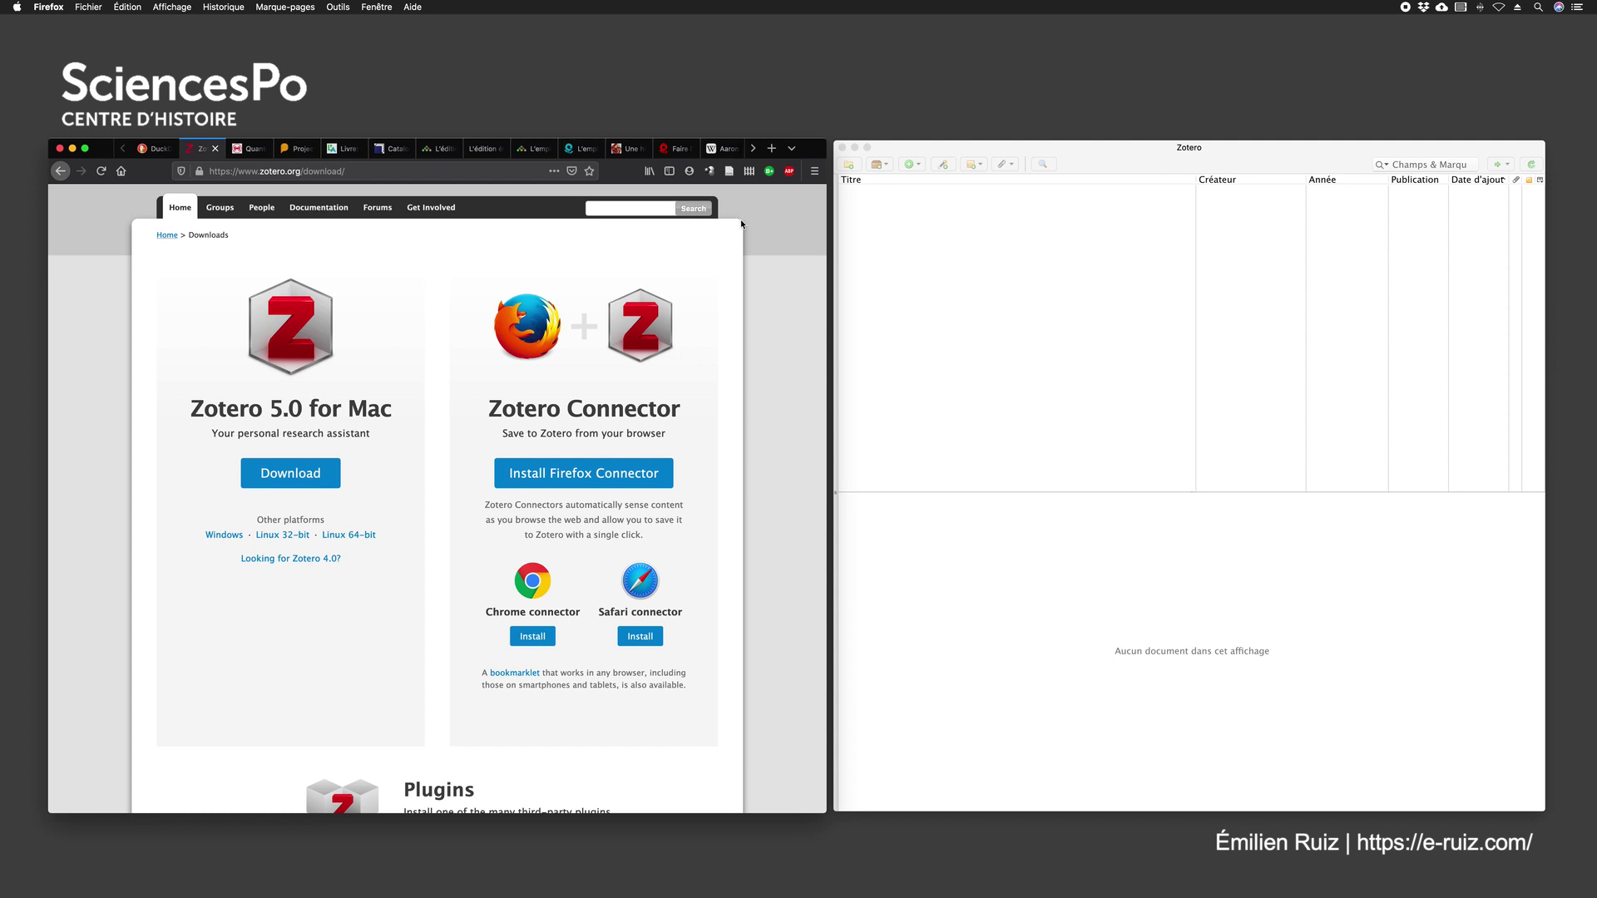
# Step: Save the "Quantitative methods in the humanities" book record from the Sciences Po library catalogue to Zotero and switch to Zotero
pyautogui.click(252, 151)
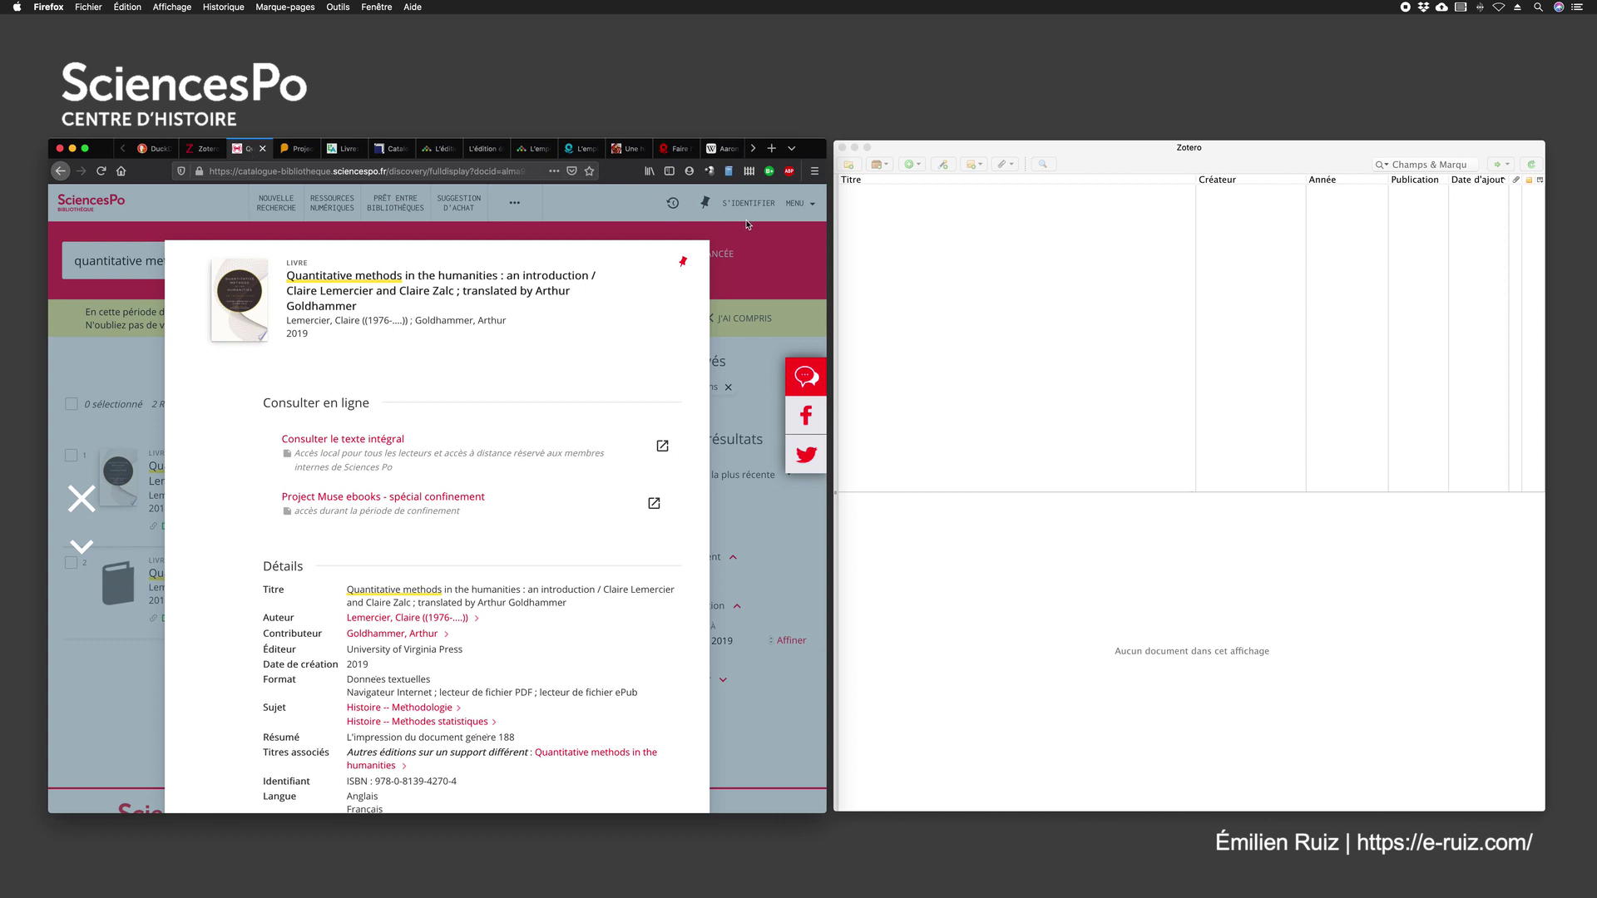
pyautogui.click(729, 172)
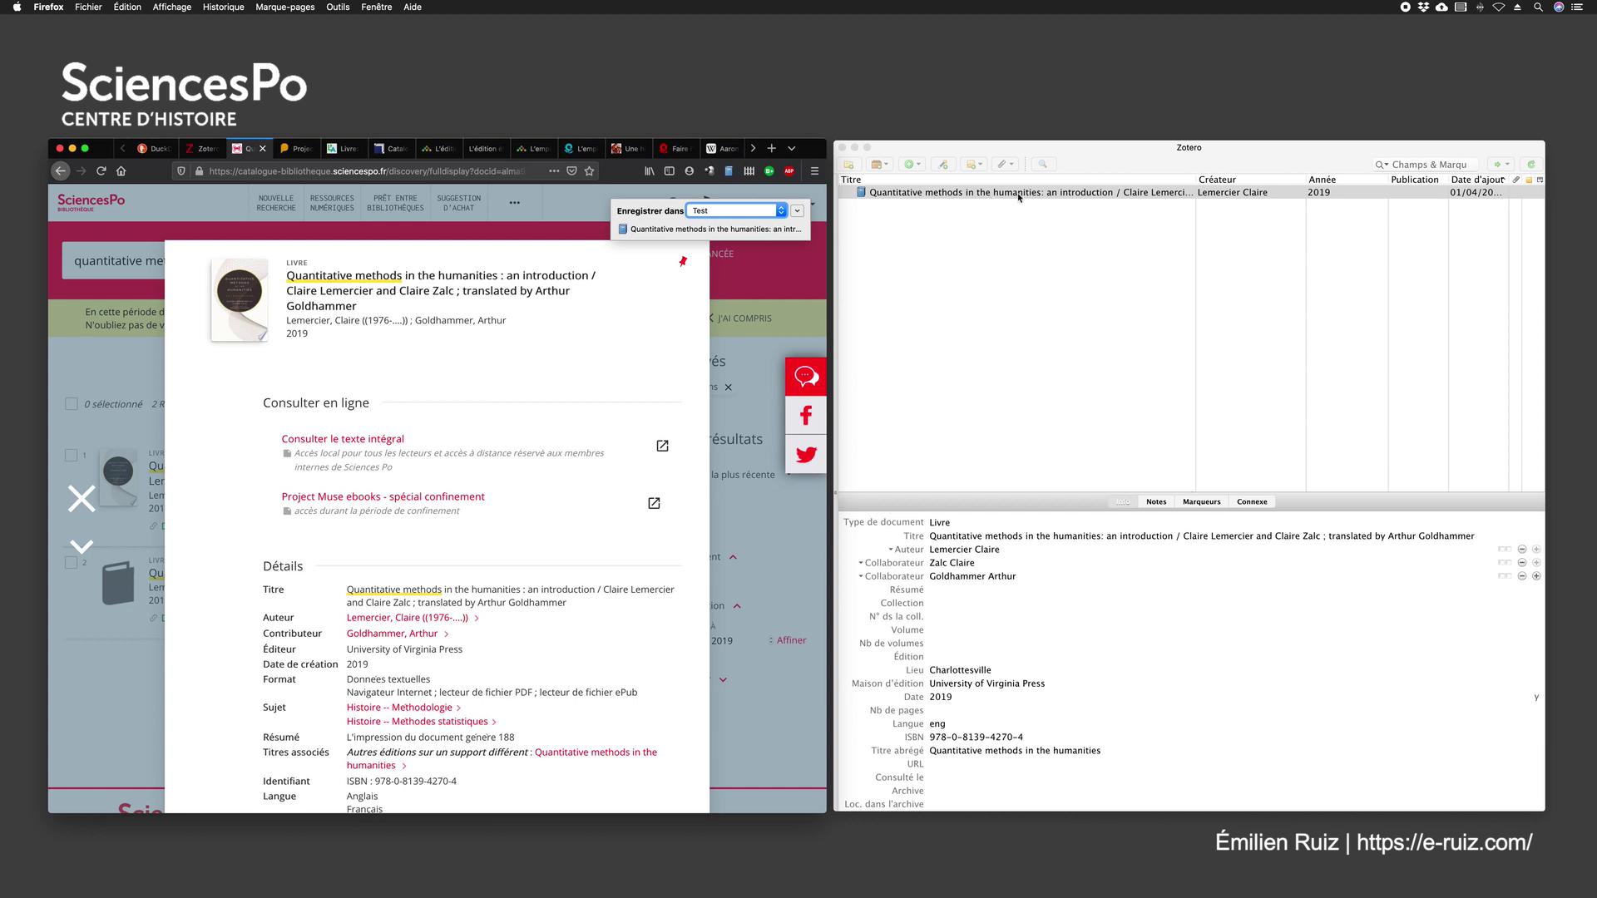
pyautogui.click(1027, 164)
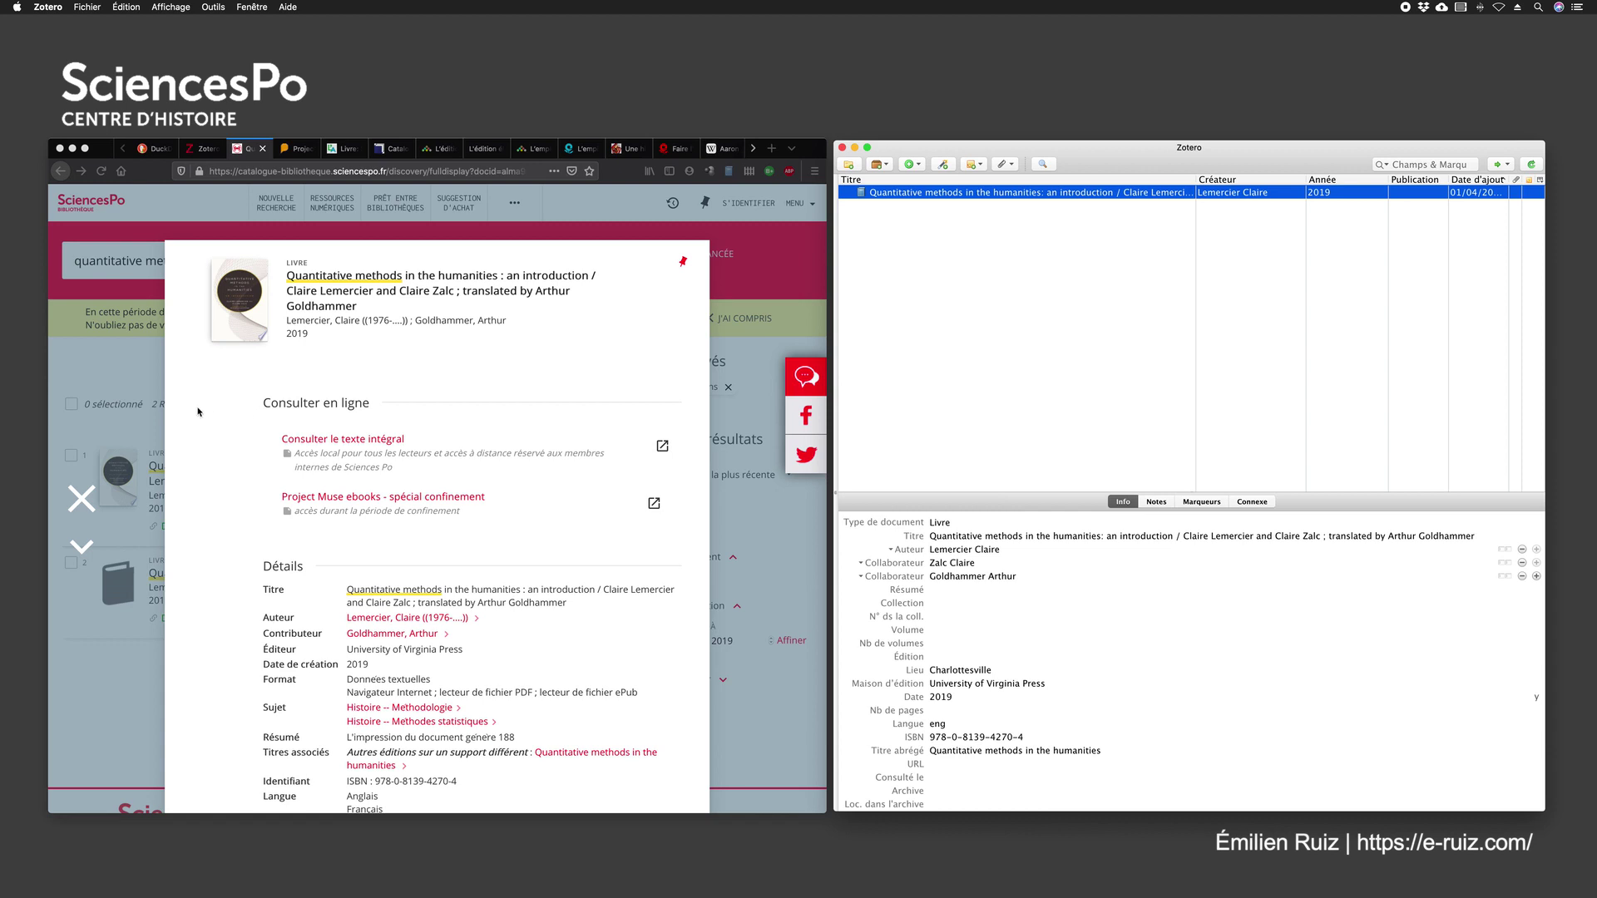
# Step: Review the book's full record in the Sciences Po catalogue, from title and details to summary, author information and reviews
pyautogui.click(363, 315)
pyautogui.moveTo(286, 294); pyautogui.dragTo(514, 292)
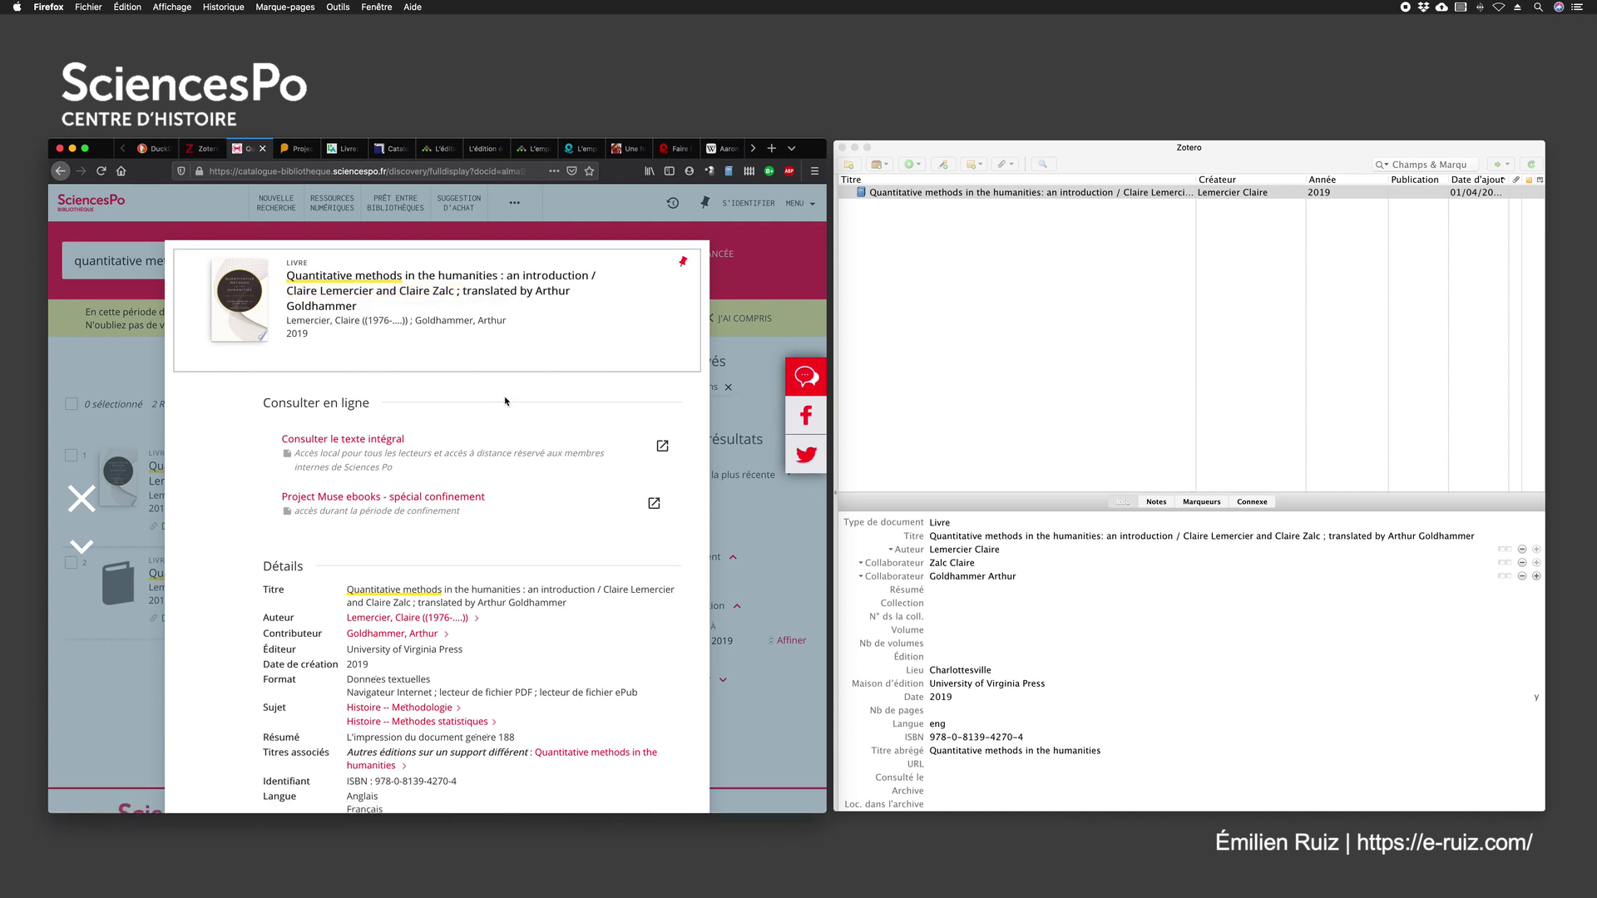
pyautogui.scroll(-4, 240, 452)
pyautogui.scroll(4, 241, 449)
pyautogui.scroll(-1, 244, 443)
pyautogui.scroll(-3, 244, 443)
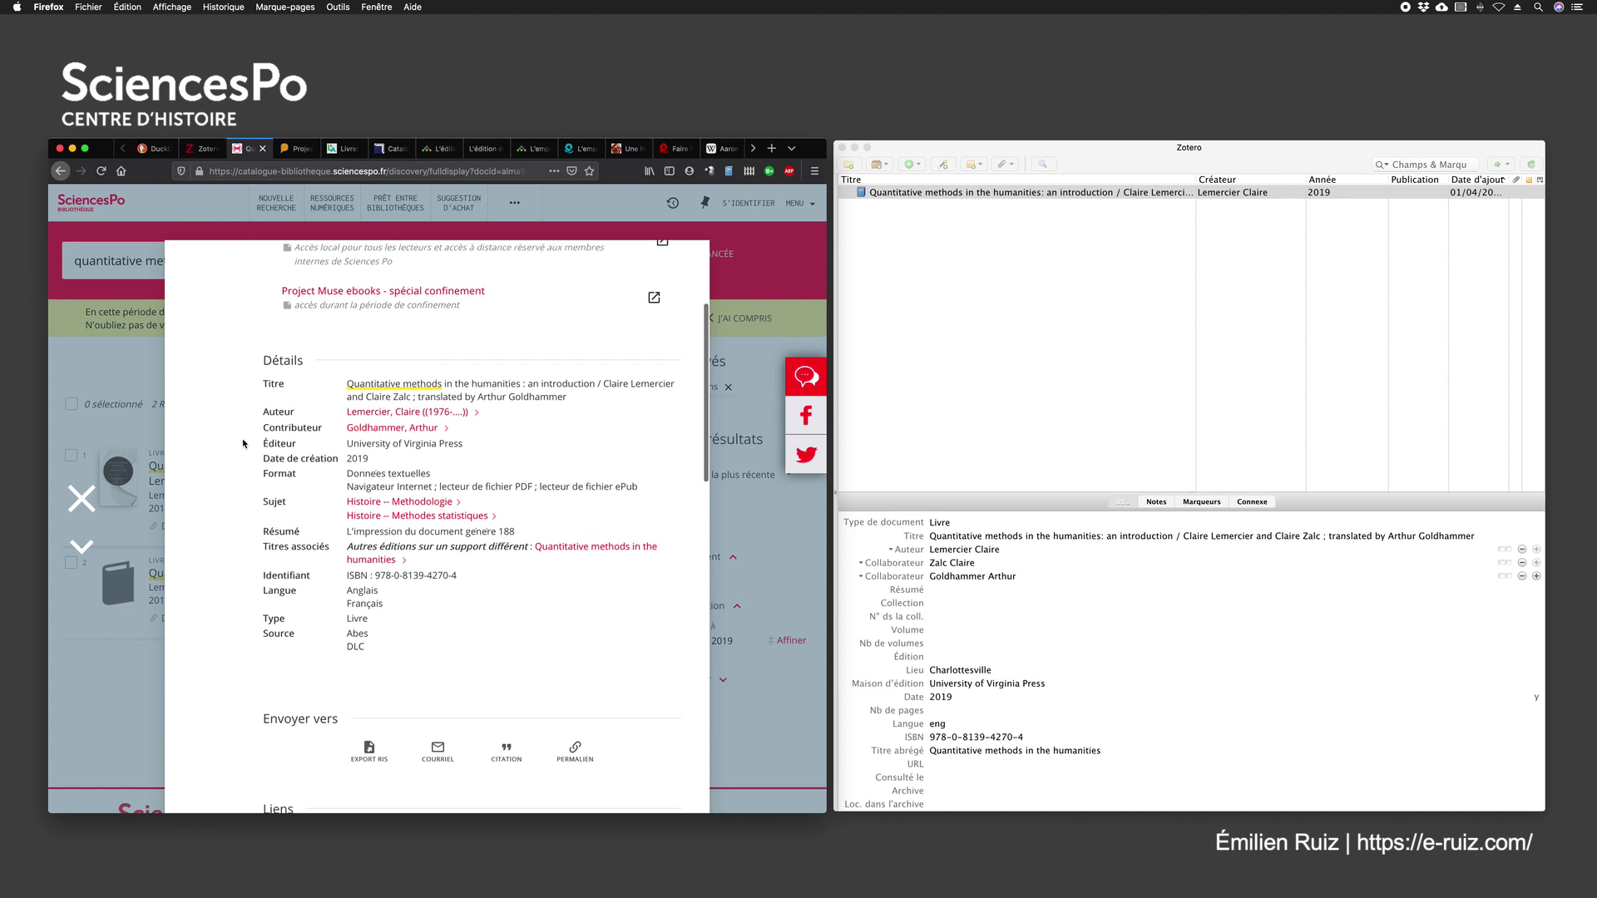
pyautogui.scroll(4, 241, 441)
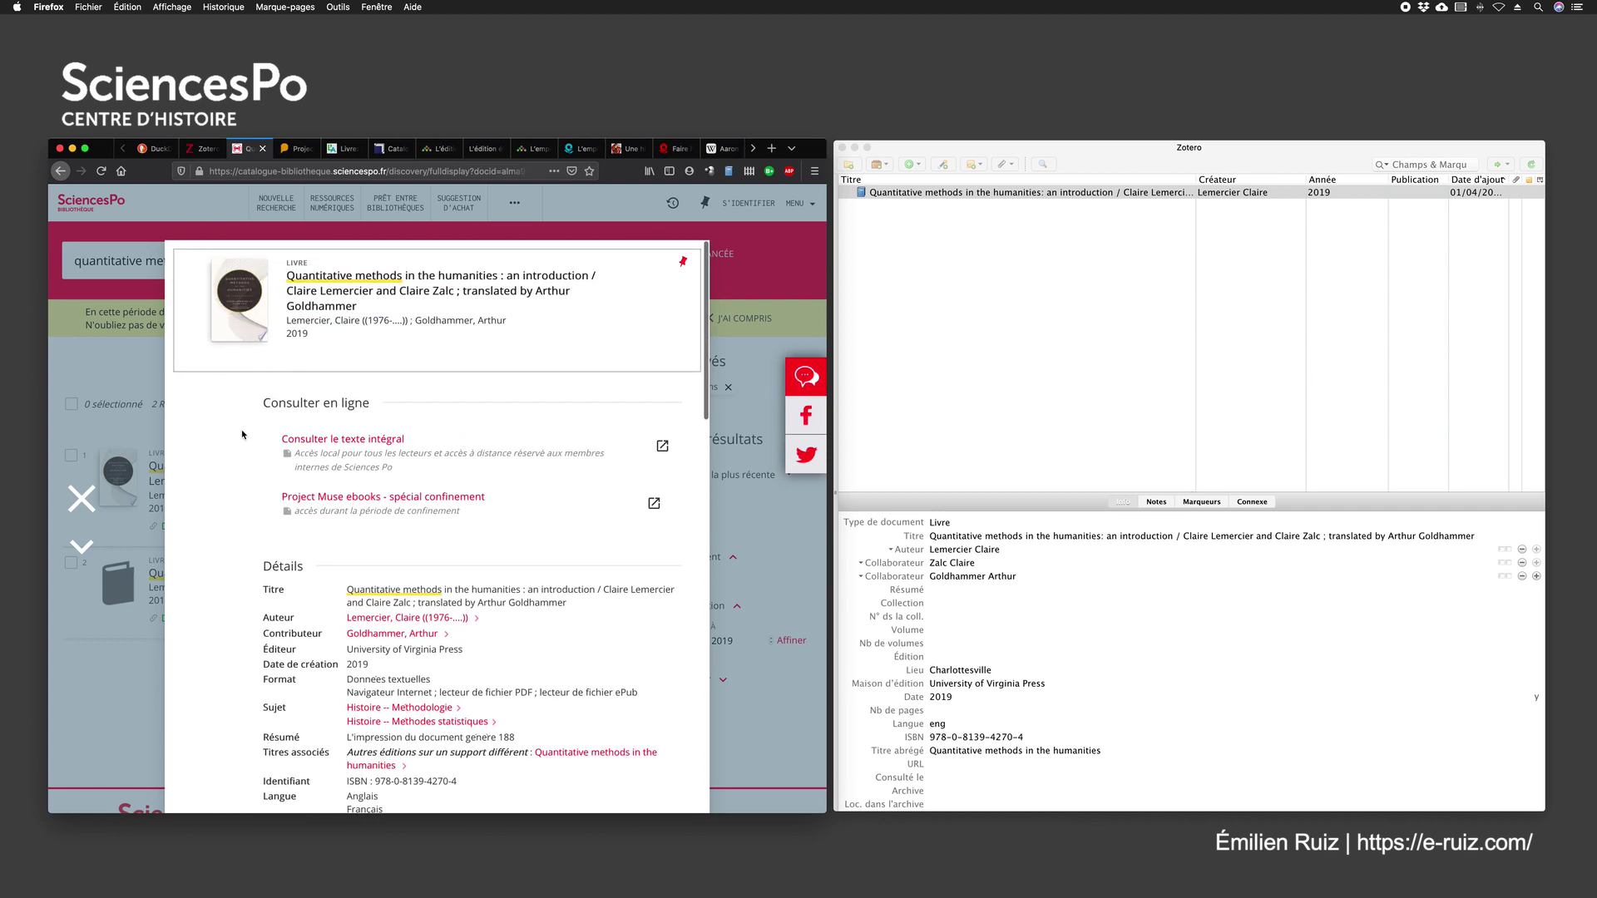
pyautogui.scroll(-5, 289, 498)
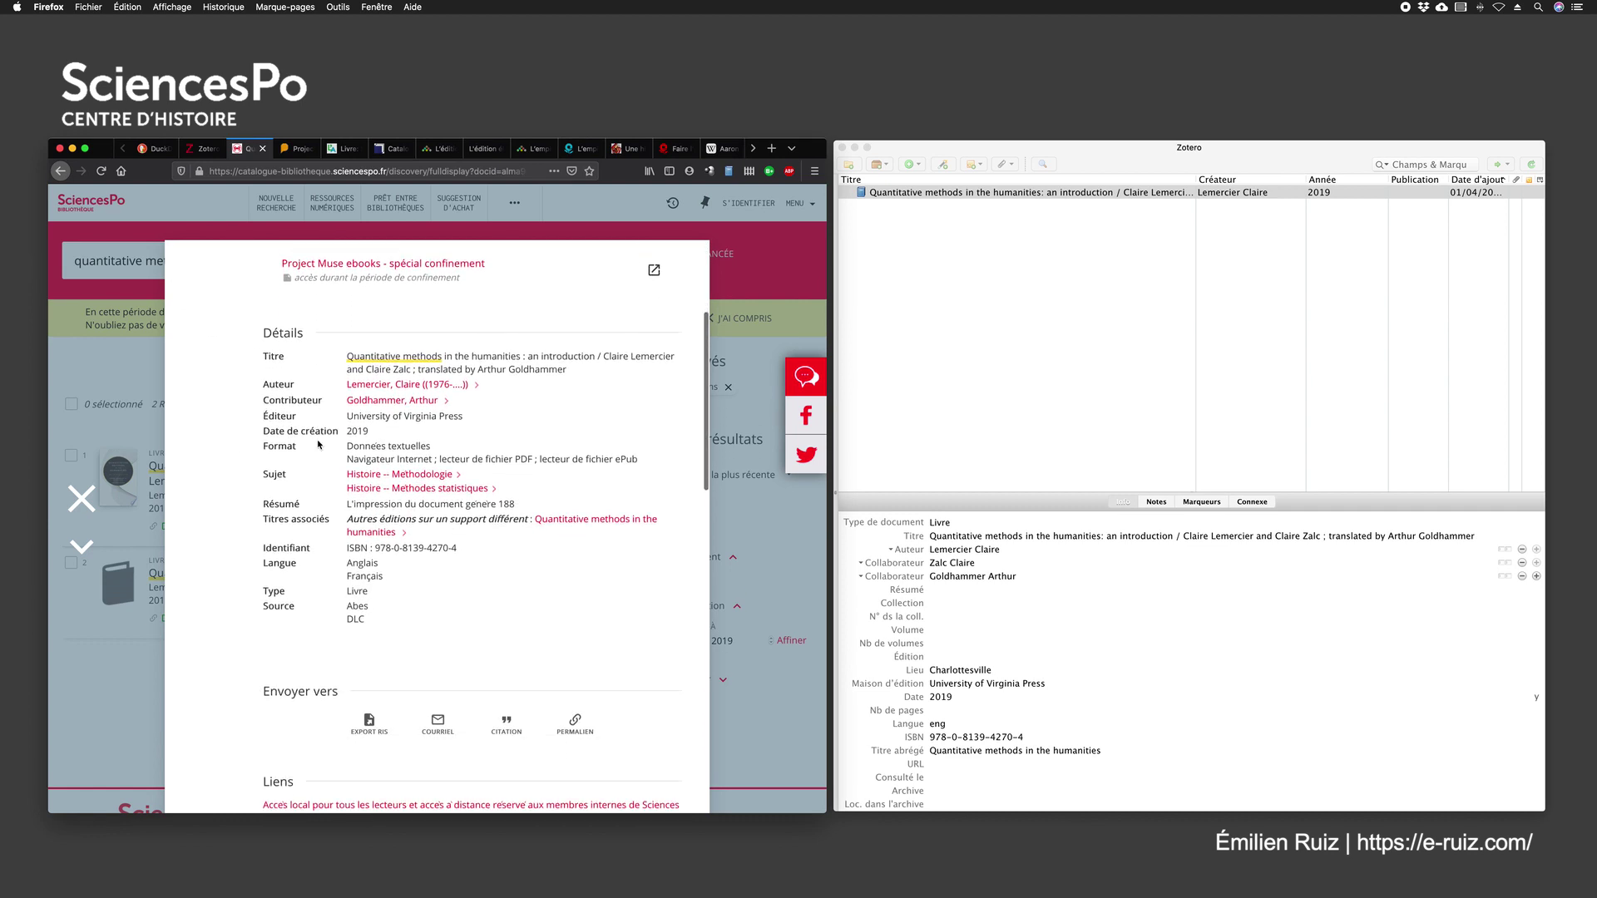
pyautogui.scroll(-6, 289, 498)
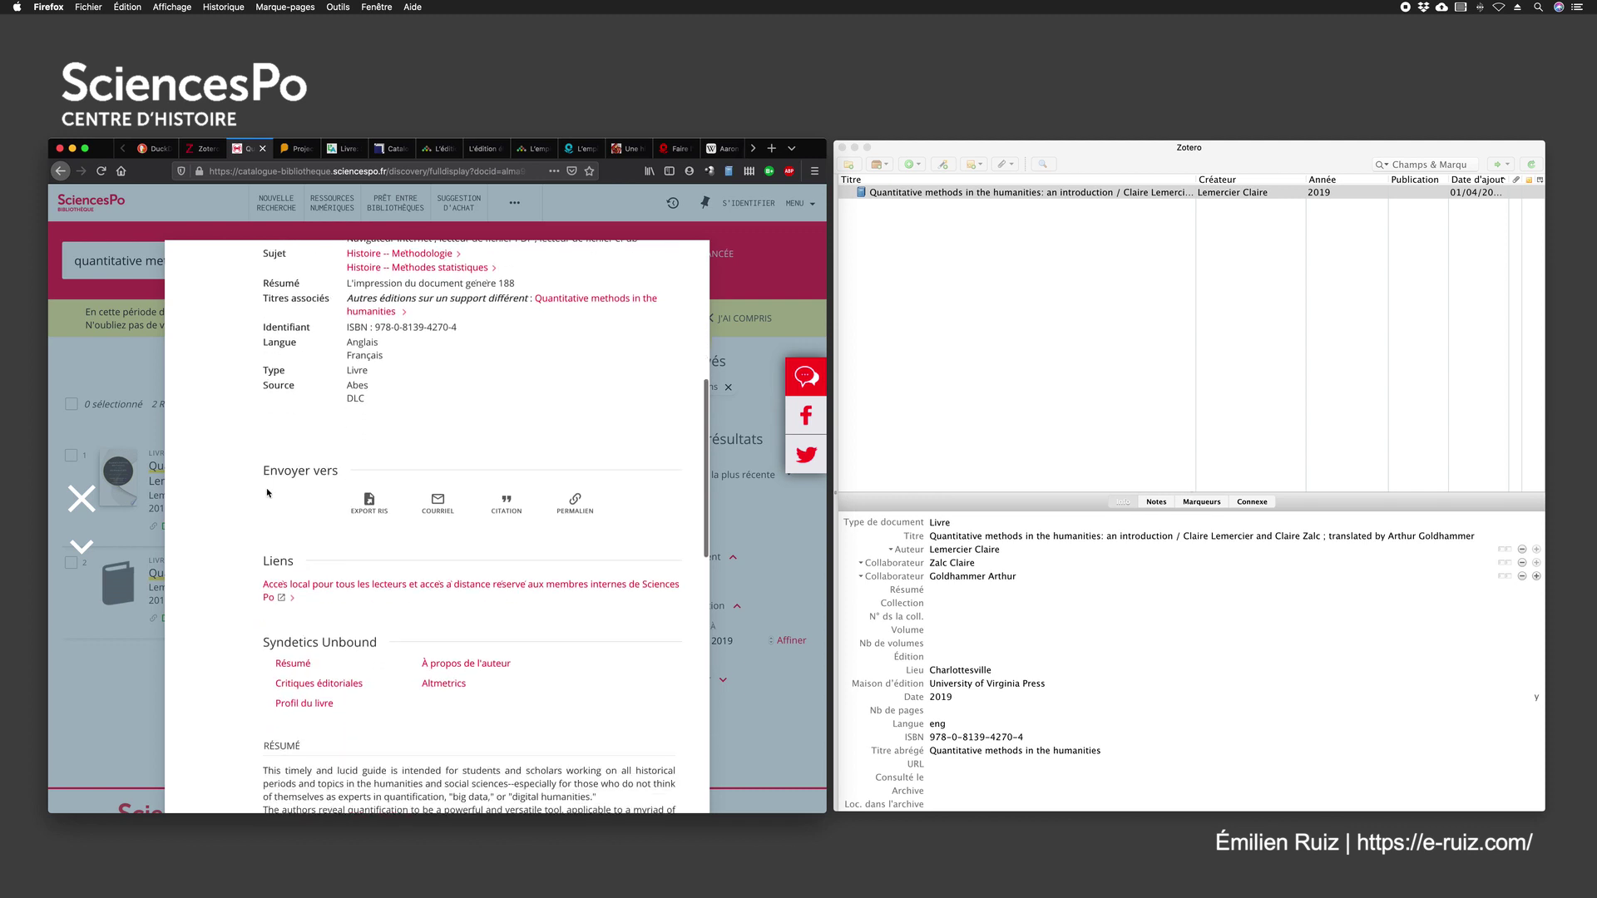
pyautogui.scroll(-6, 268, 493)
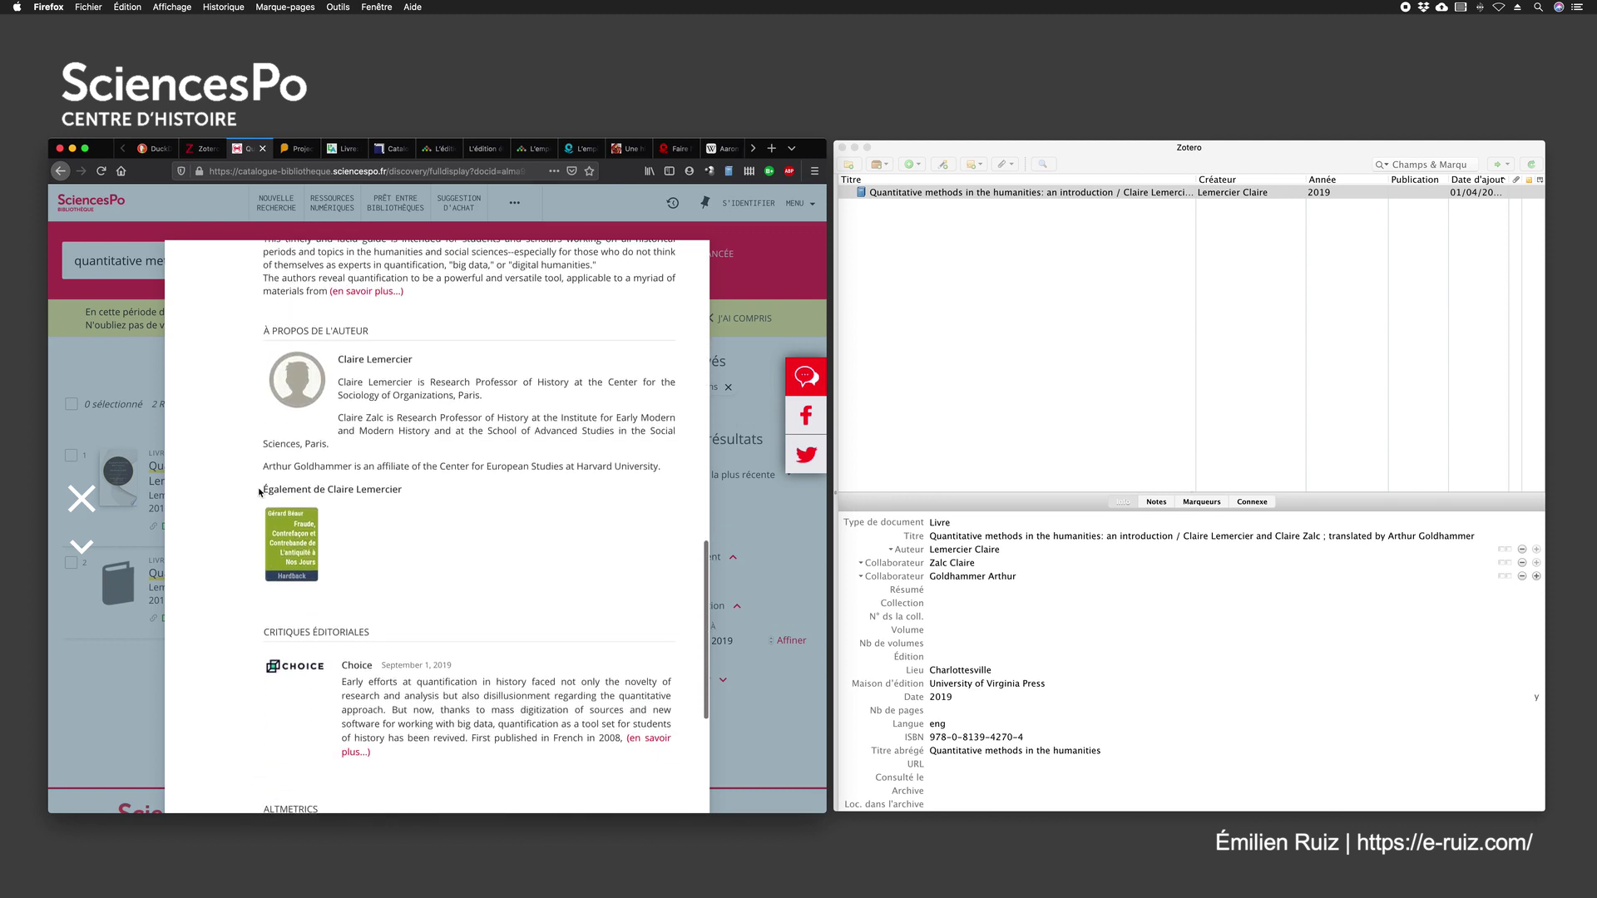
pyautogui.scroll(15, 259, 493)
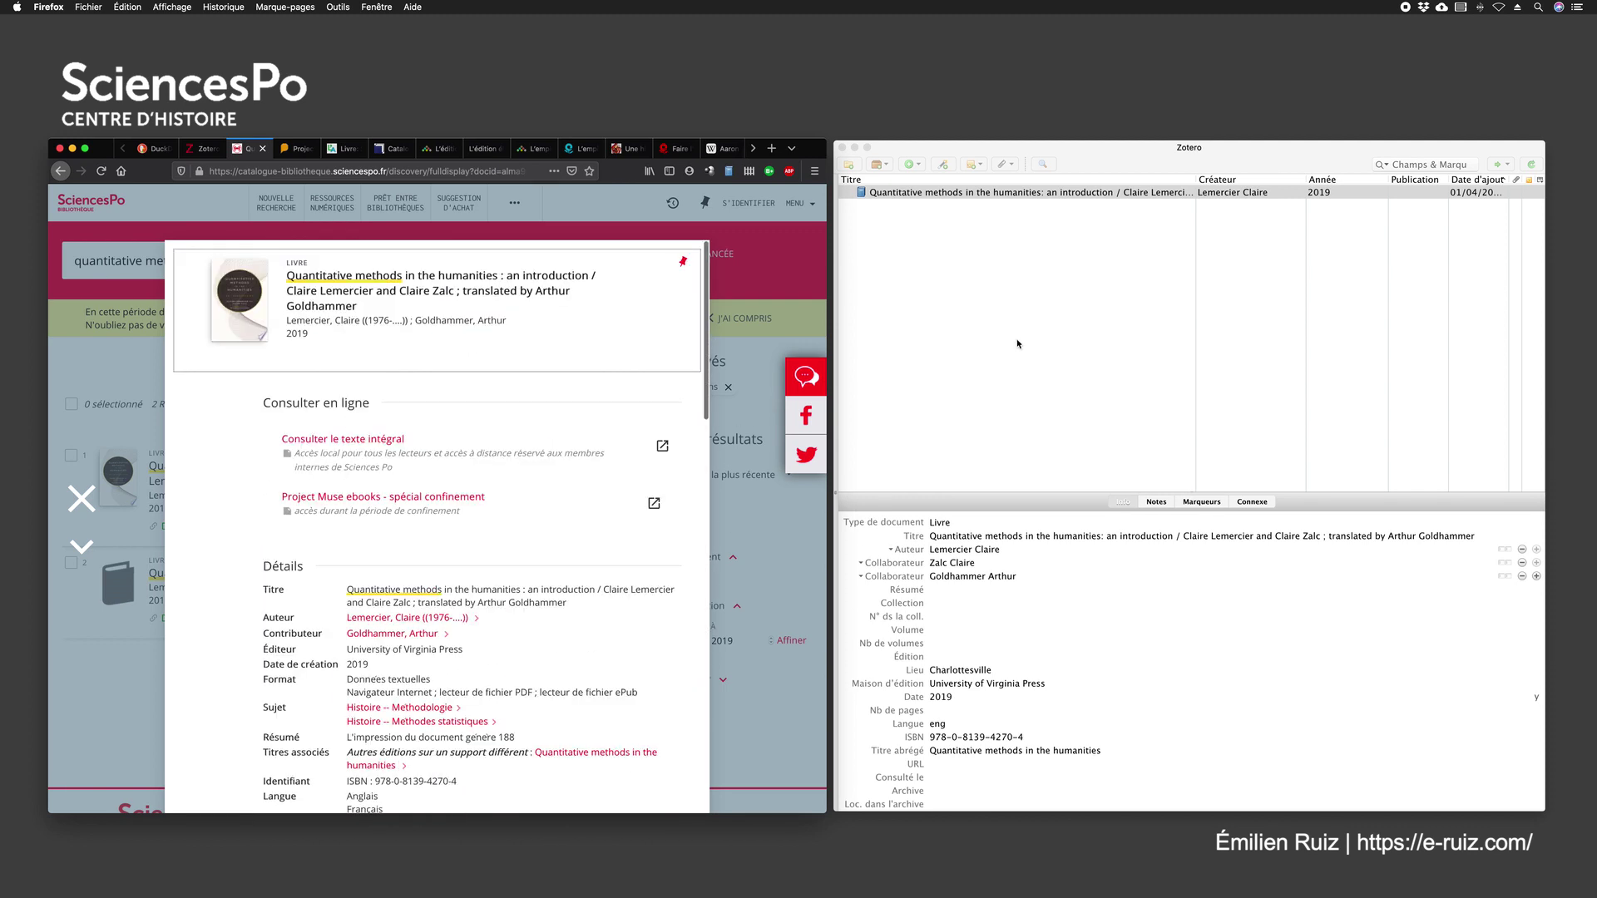
# Step: Examine the saved book's title field in Zotero, highlighting the author and translator statement after the slash
pyautogui.click(1037, 319)
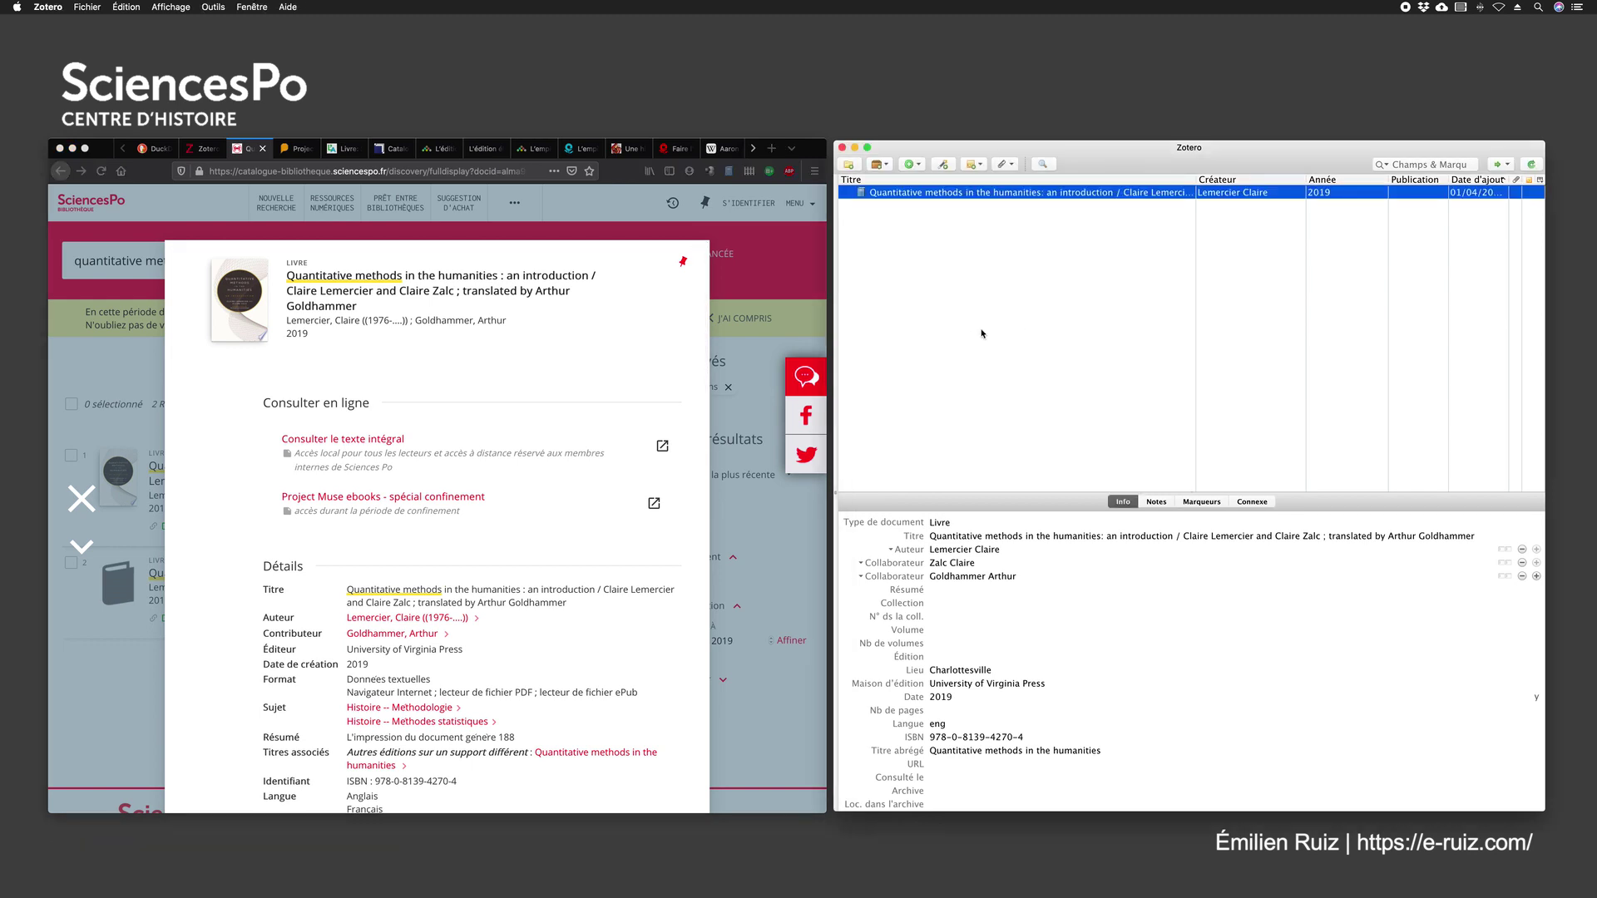
pyautogui.click(1054, 550)
pyautogui.click(1024, 539)
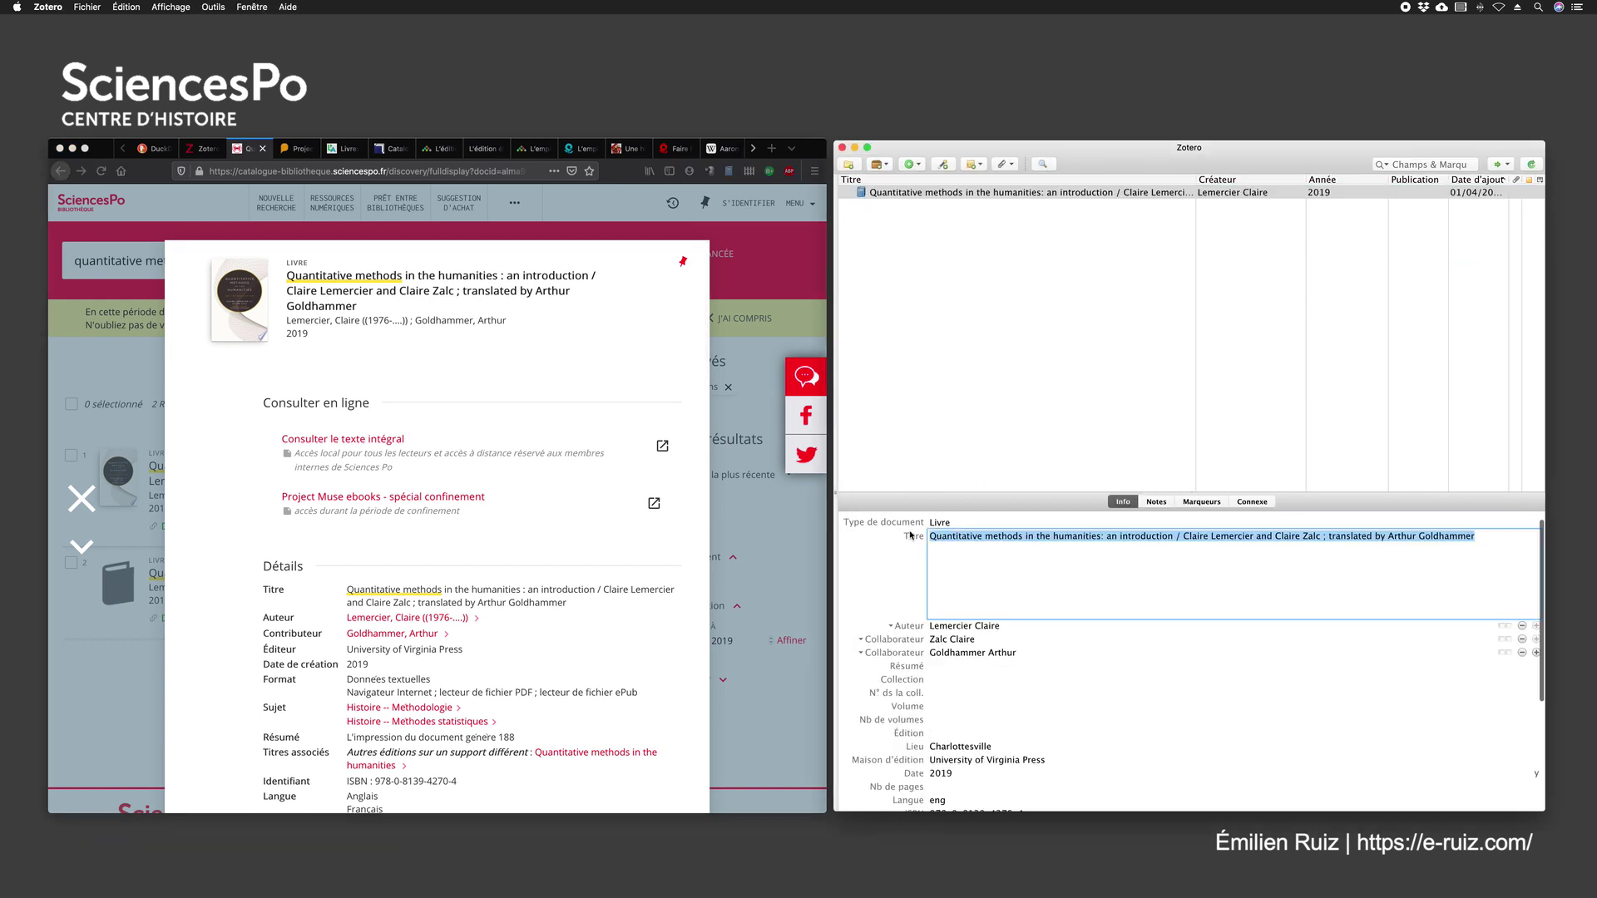
pyautogui.click(1184, 537)
pyautogui.moveTo(1184, 536); pyautogui.dragTo(1496, 533)
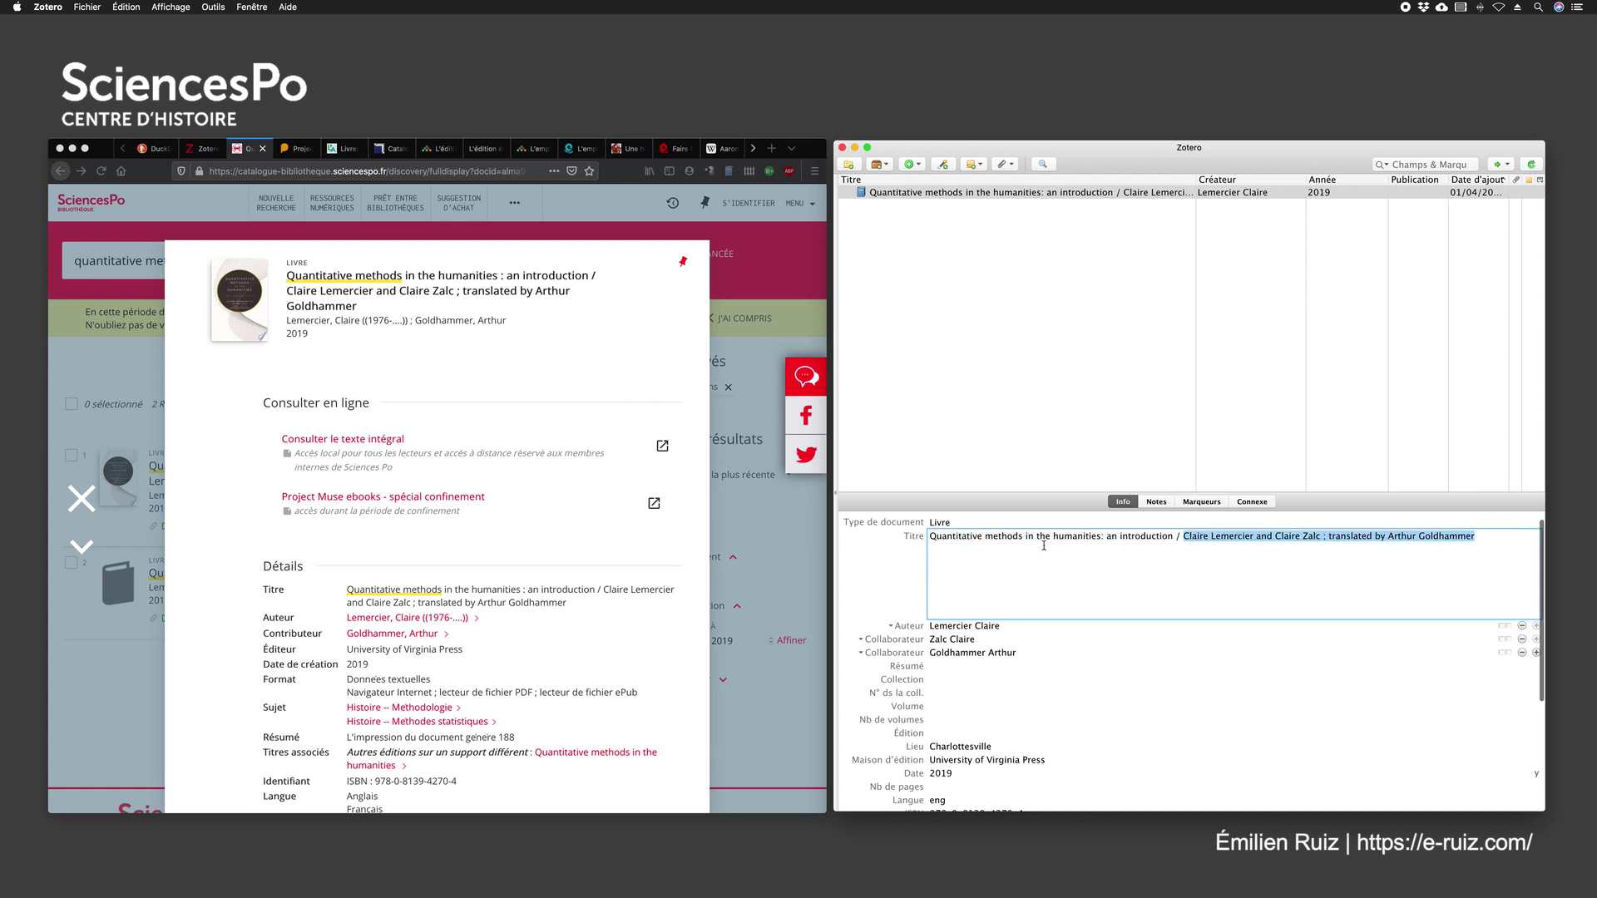
pyautogui.click(873, 547)
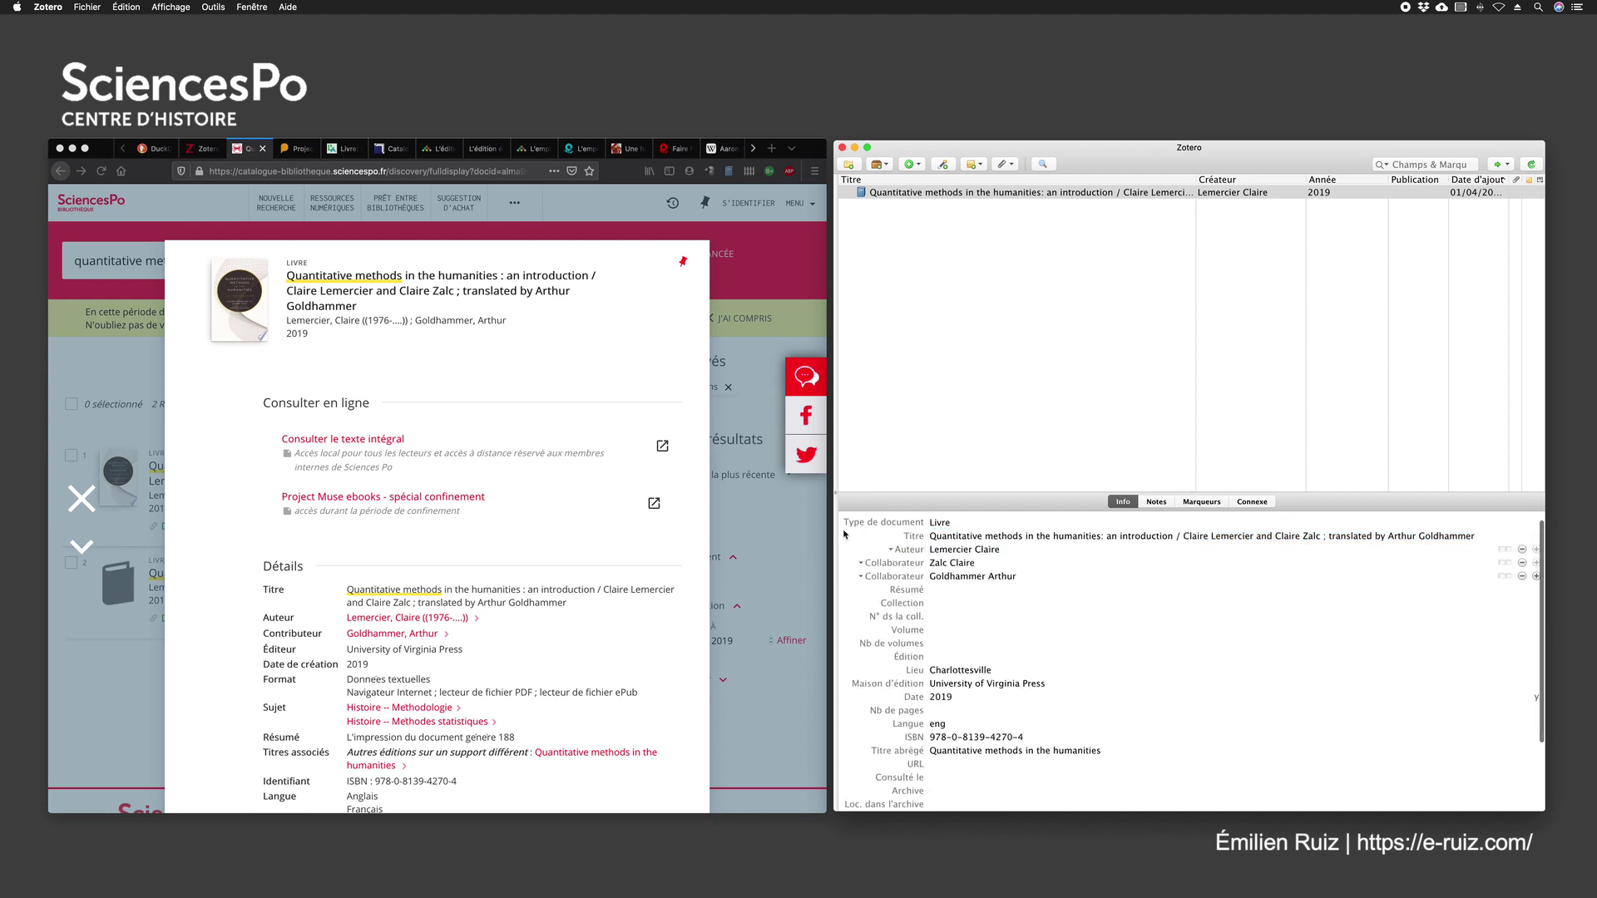
pyautogui.click(928, 536)
# Step: Check the role assigned to each of the book's three creators in Zotero
pyautogui.click(902, 550)
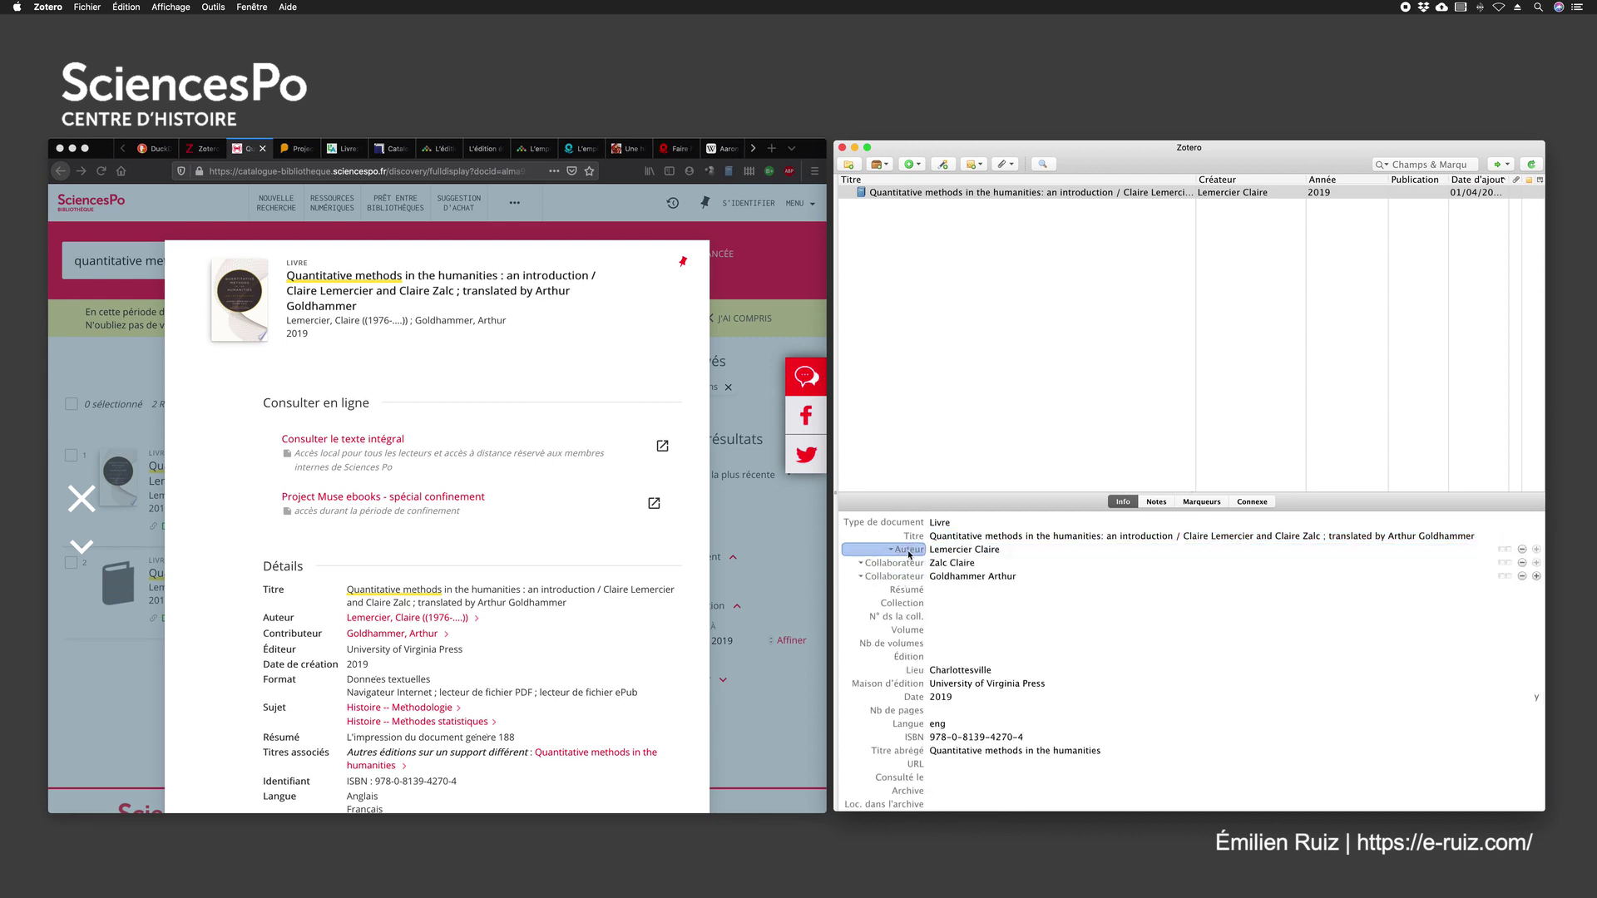
pyautogui.click(983, 551)
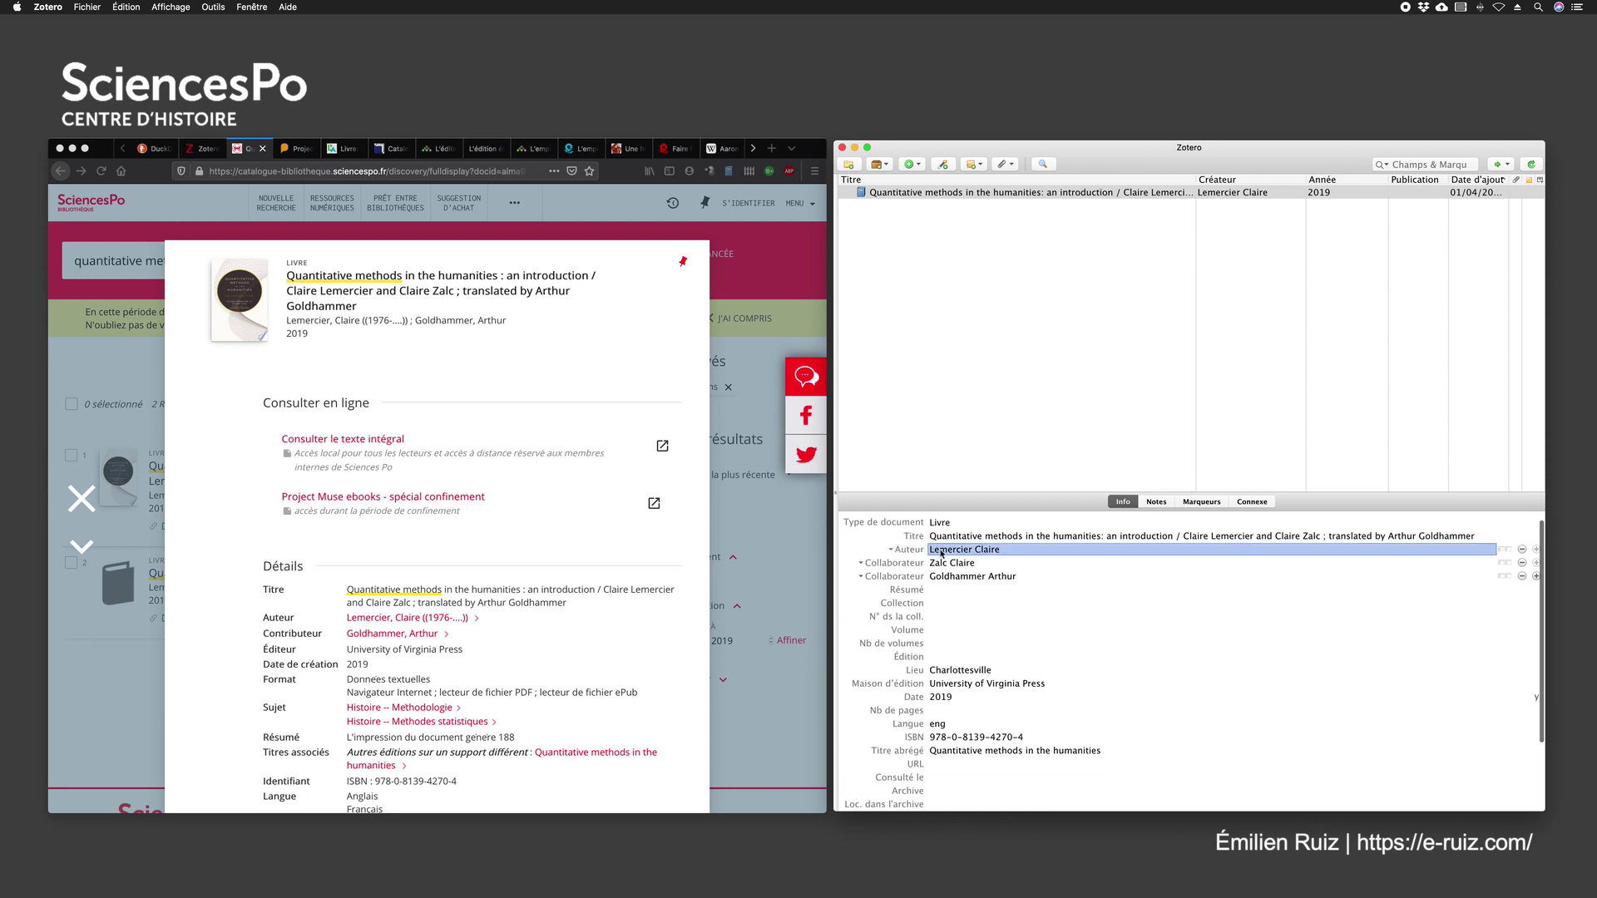
pyautogui.click(910, 550)
pyautogui.click(962, 563)
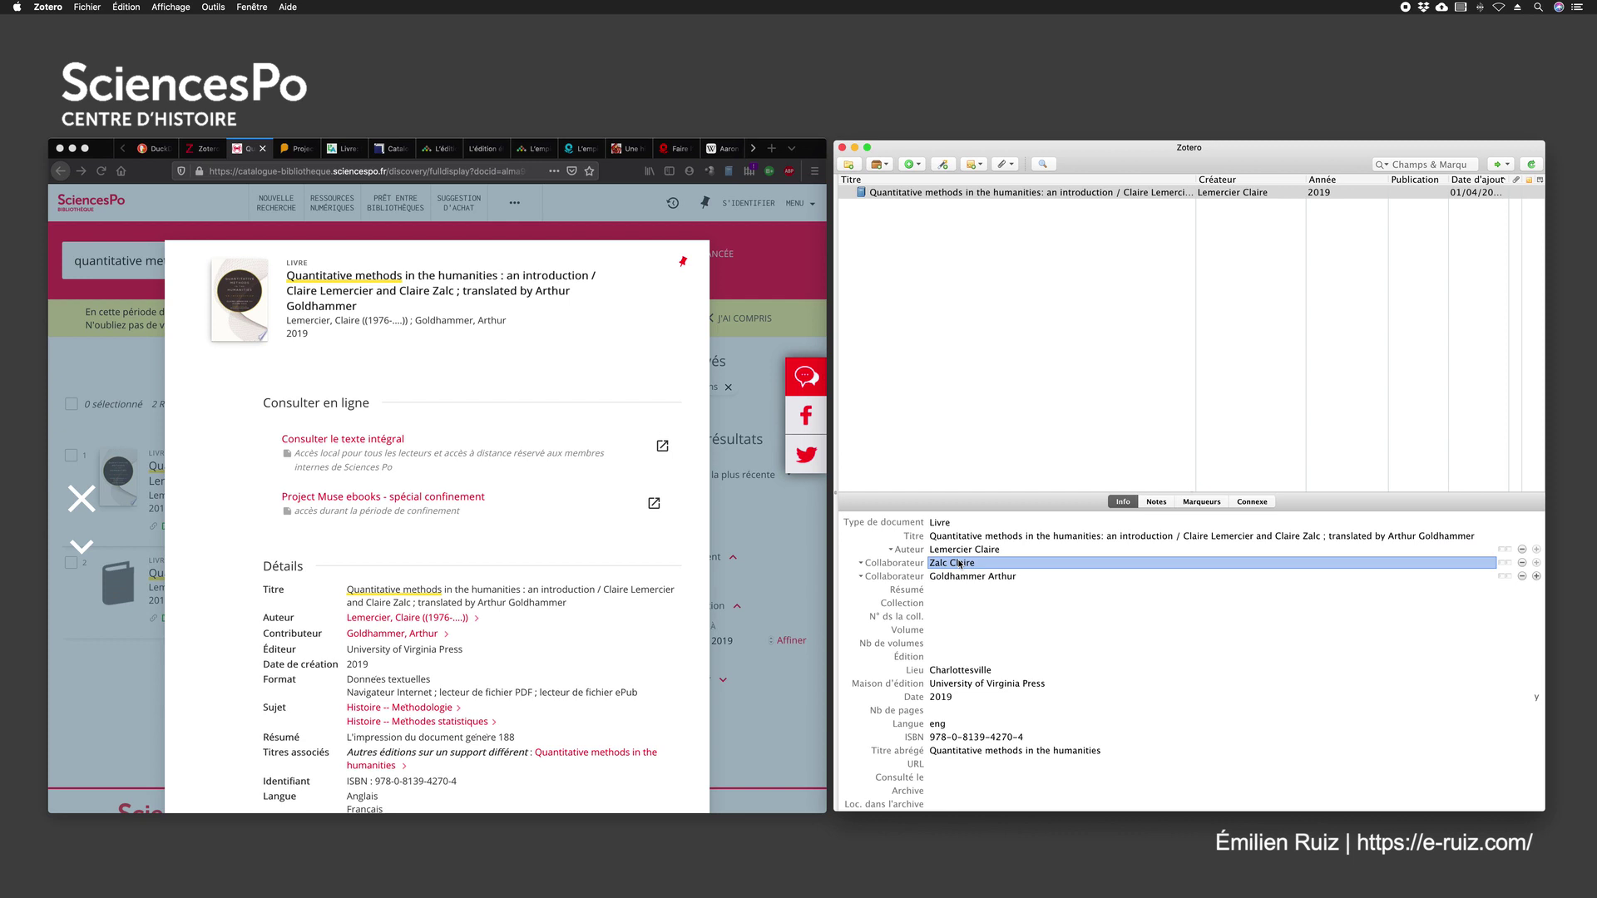
pyautogui.click(910, 565)
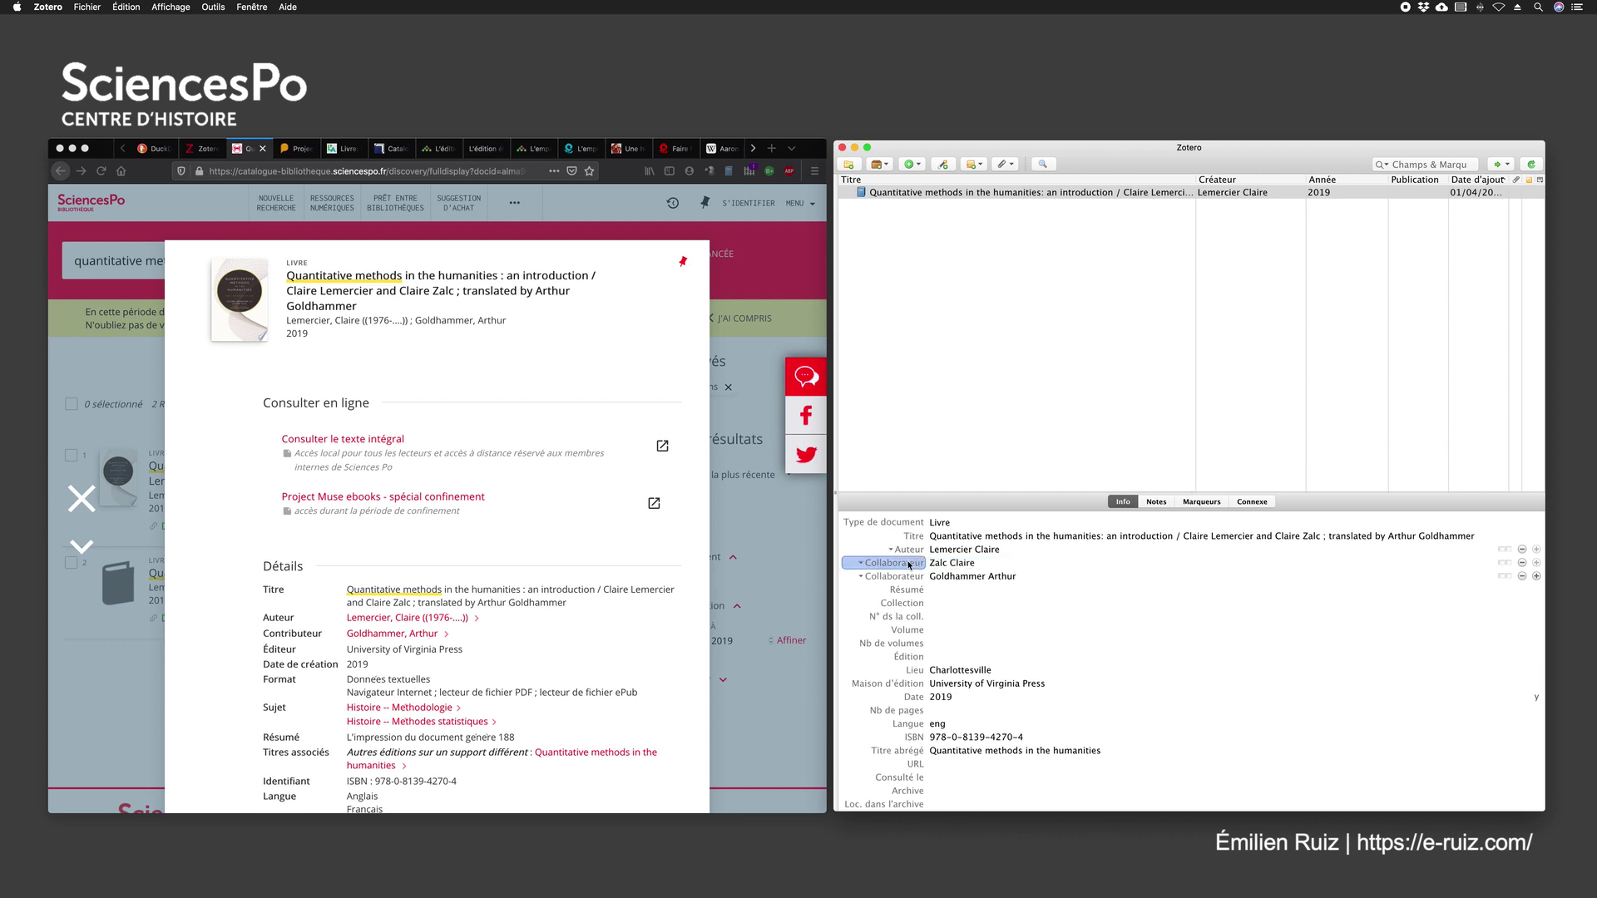
pyautogui.click(968, 577)
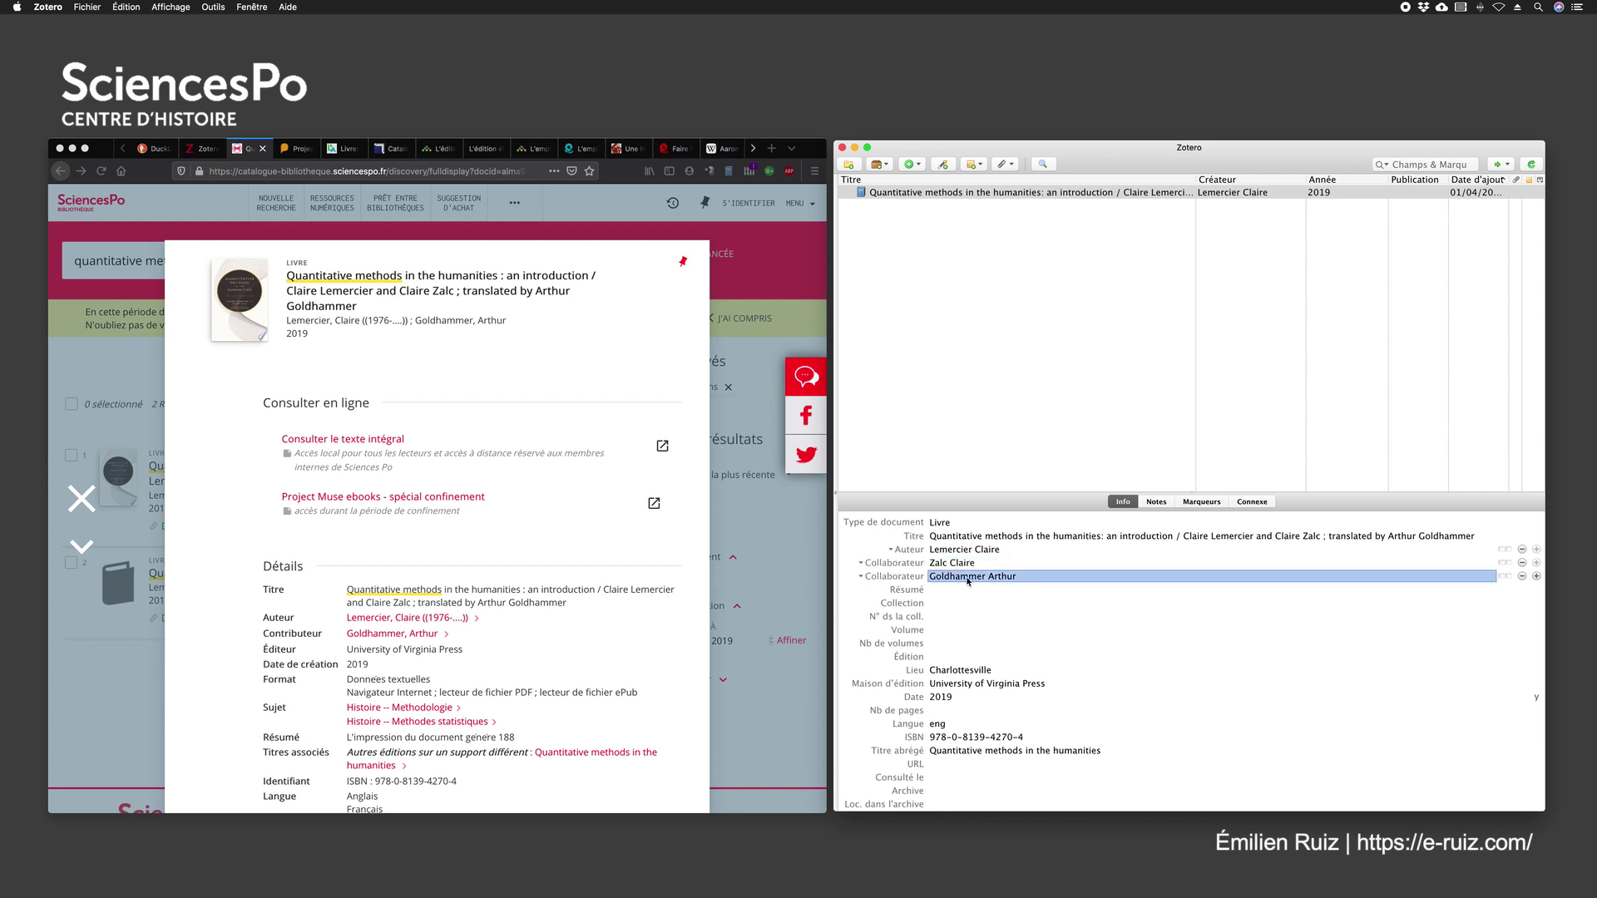
pyautogui.click(912, 577)
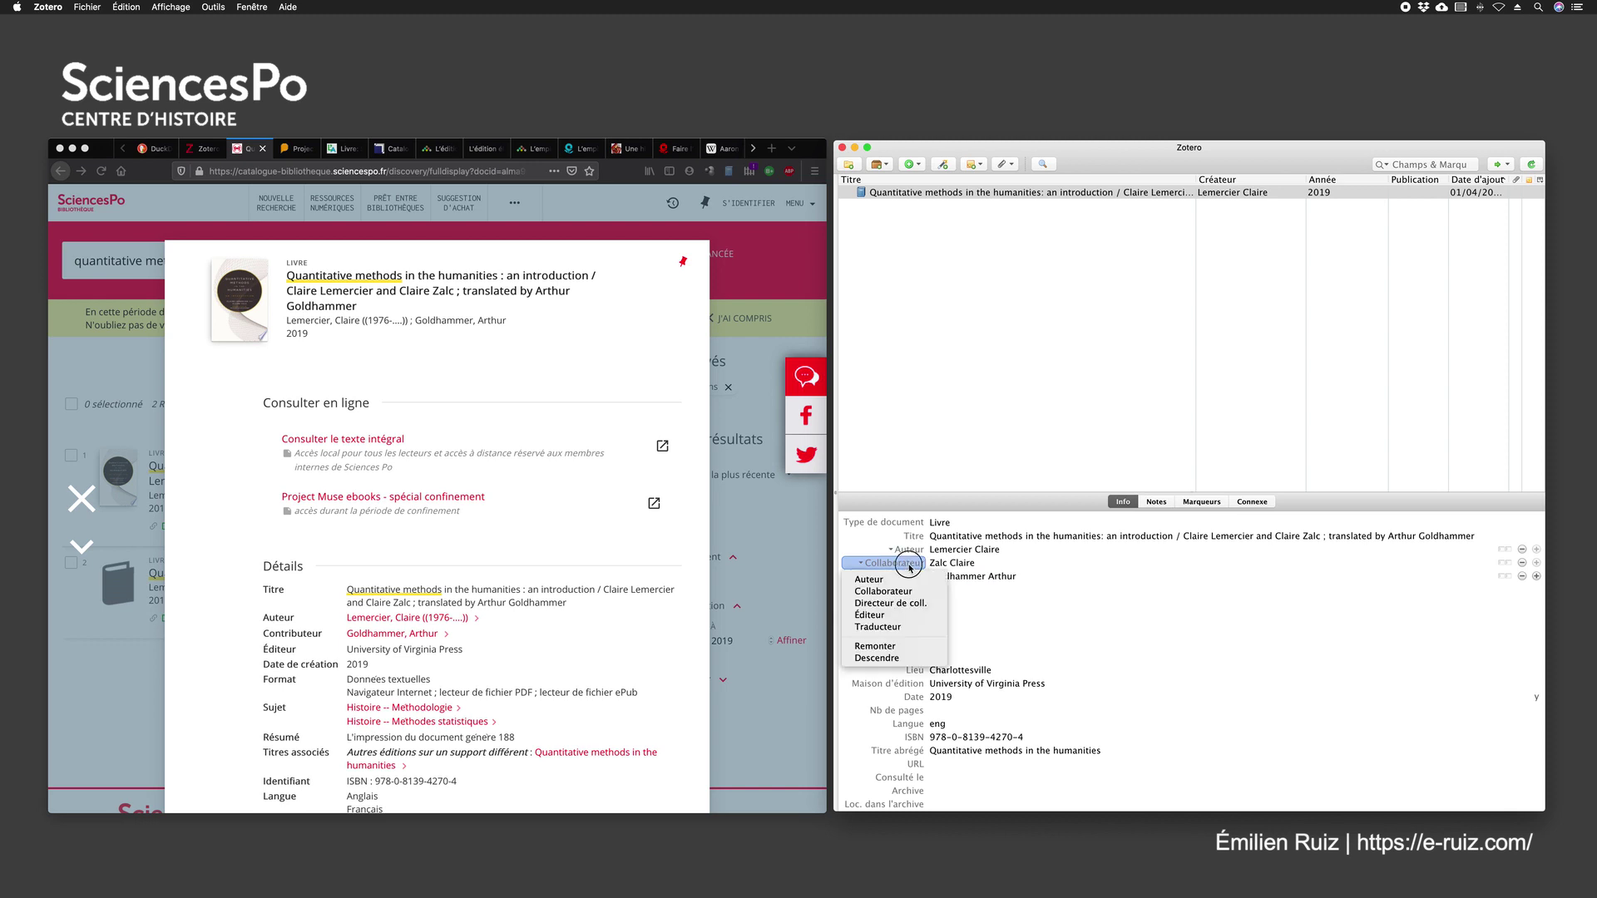
# Step: Set the second creator's role to Auteur and the third creator's role to Traducteur
pyautogui.click(910, 566)
pyautogui.click(870, 580)
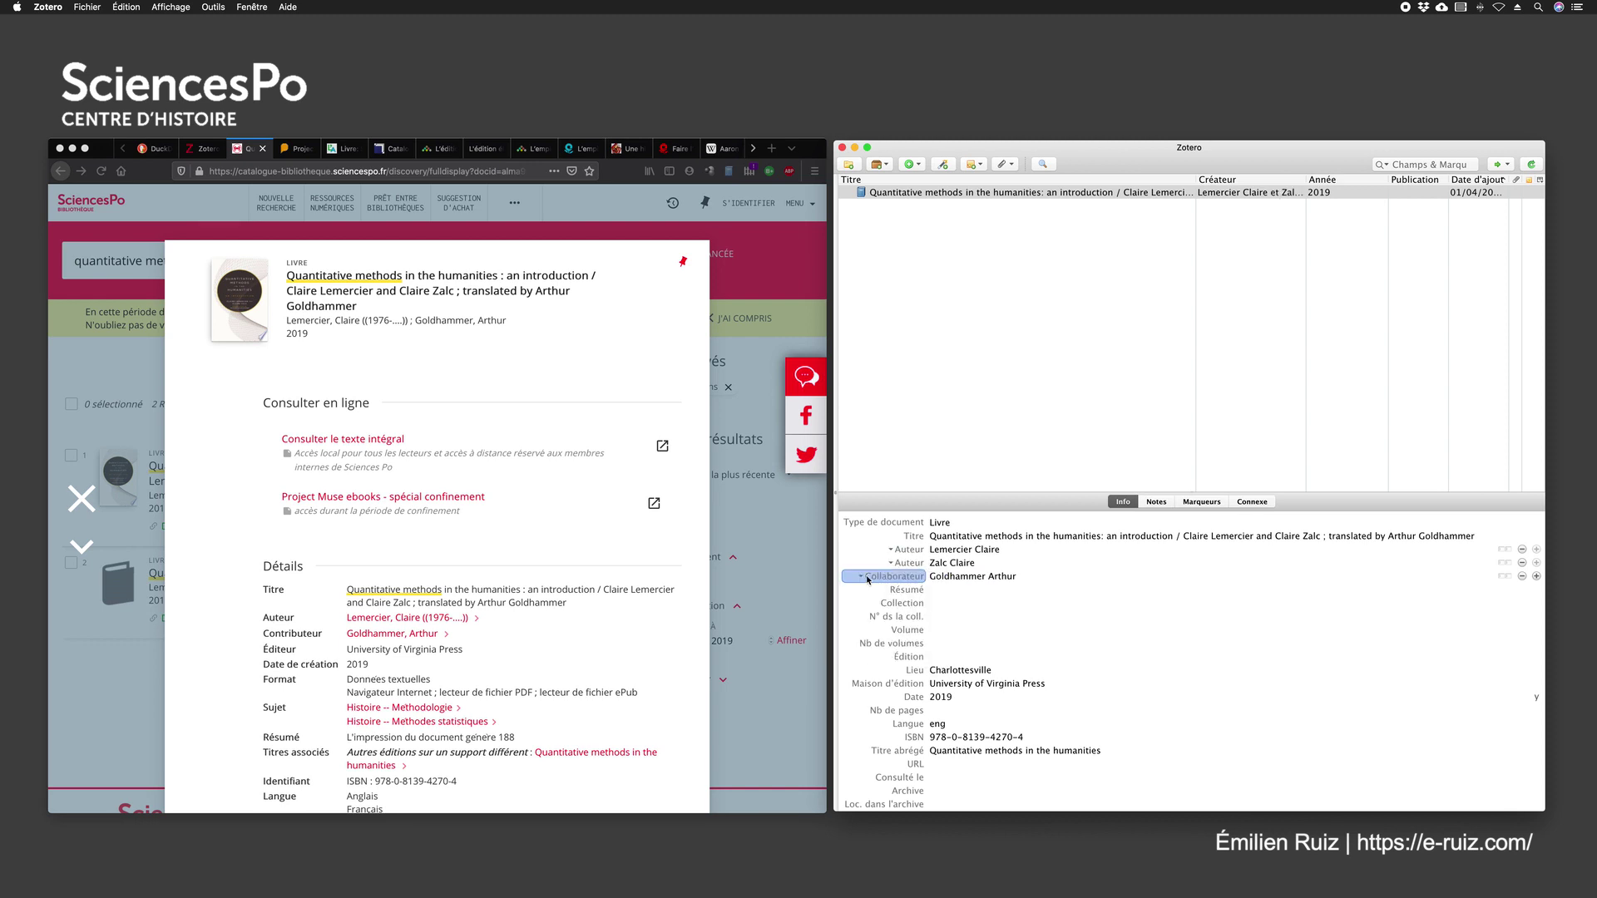
pyautogui.click(1030, 577)
pyautogui.click(894, 576)
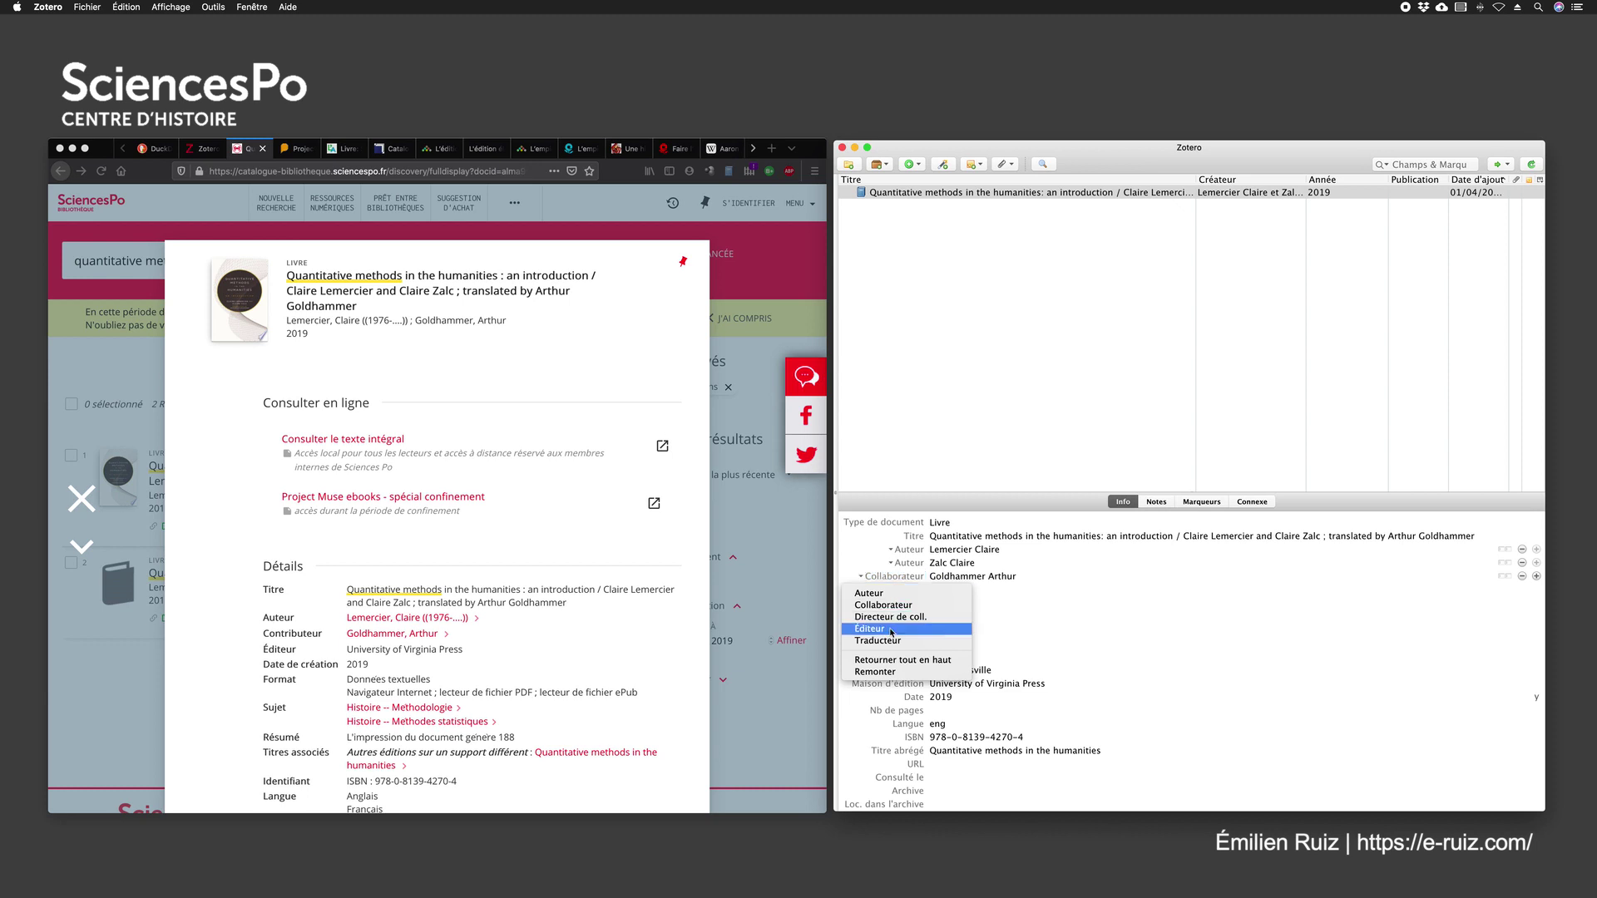
pyautogui.click(893, 642)
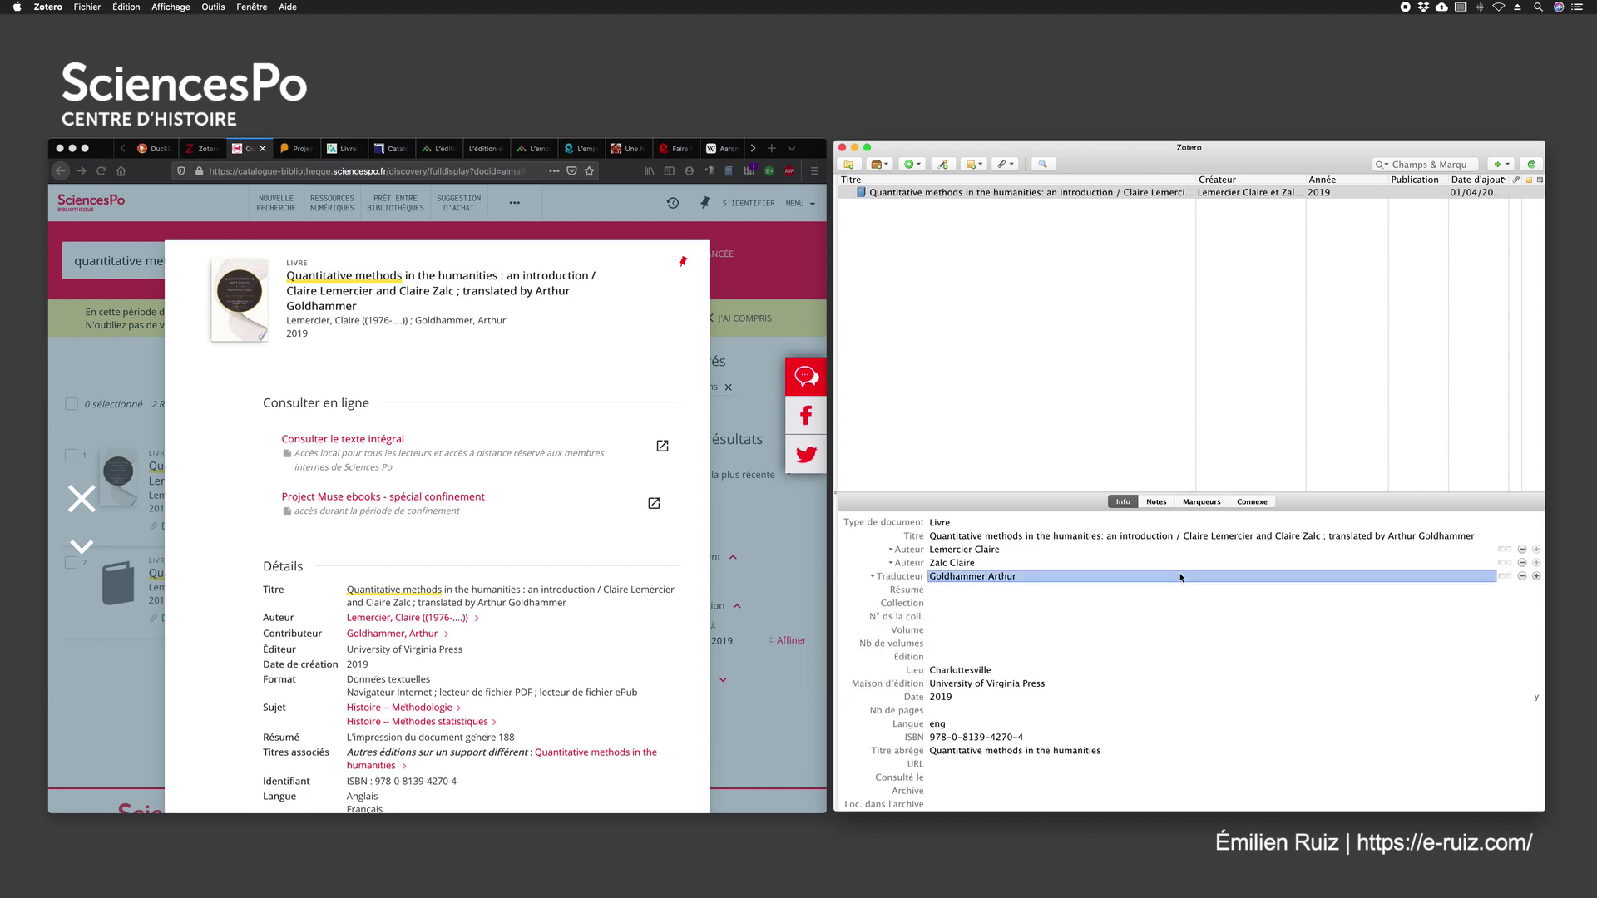
# Step: Delete the slash and the author and translator statement from the title, leaving "Quantitative methods in the humanities: an introduction"
pyautogui.click(1173, 536)
pyautogui.click(1176, 537)
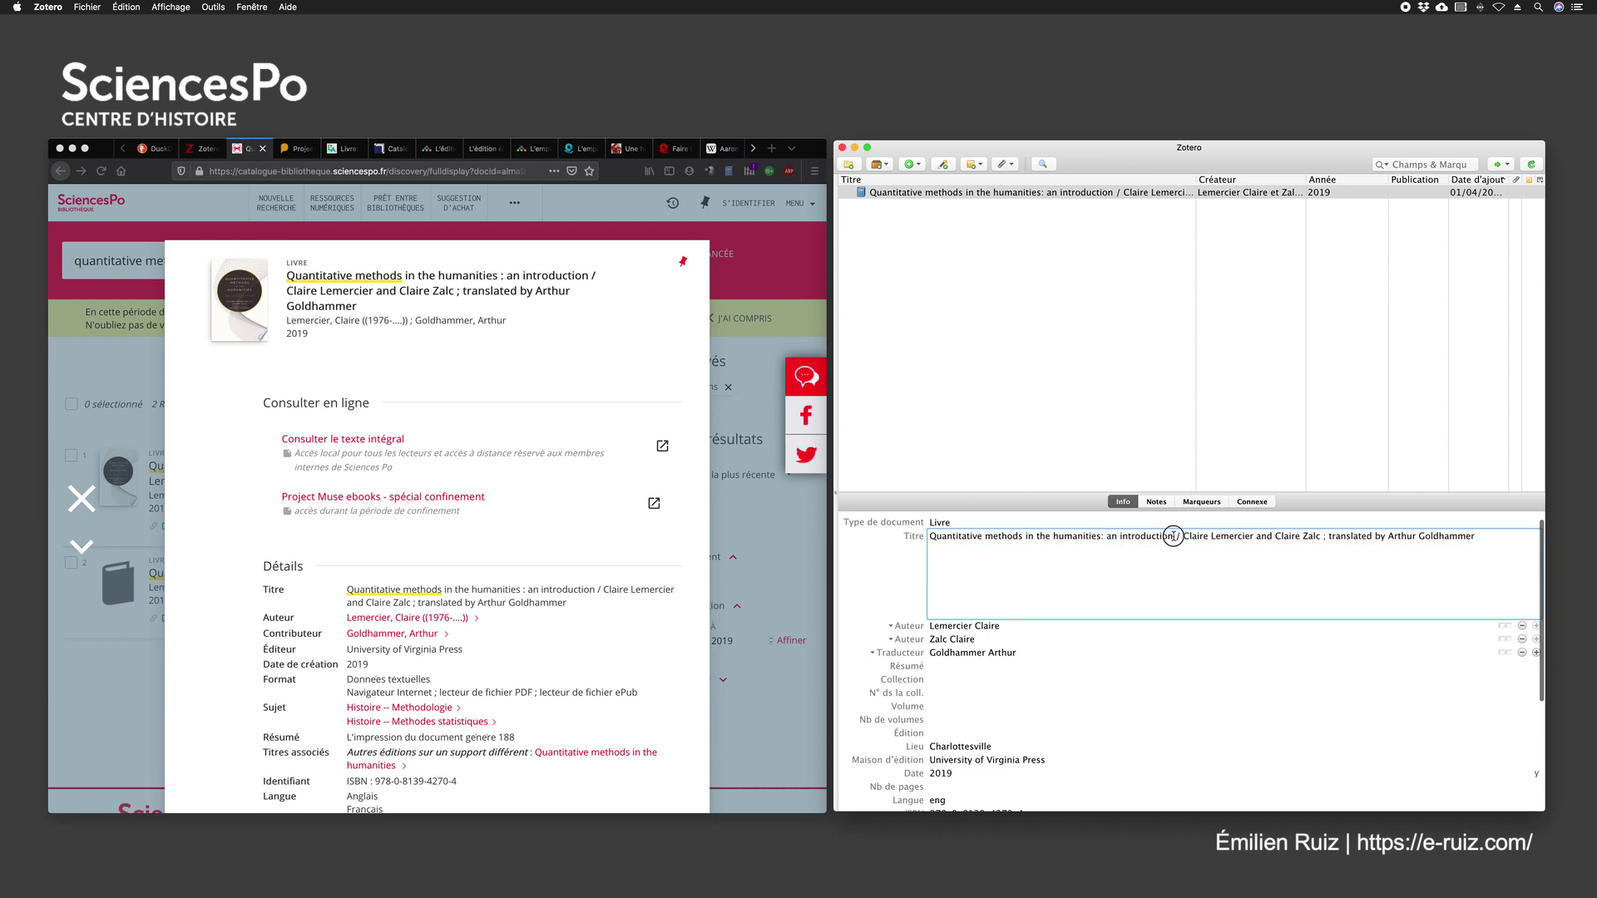
pyautogui.moveTo(1176, 537); pyautogui.dragTo(1533, 530)
pyautogui.press('BackSpace')
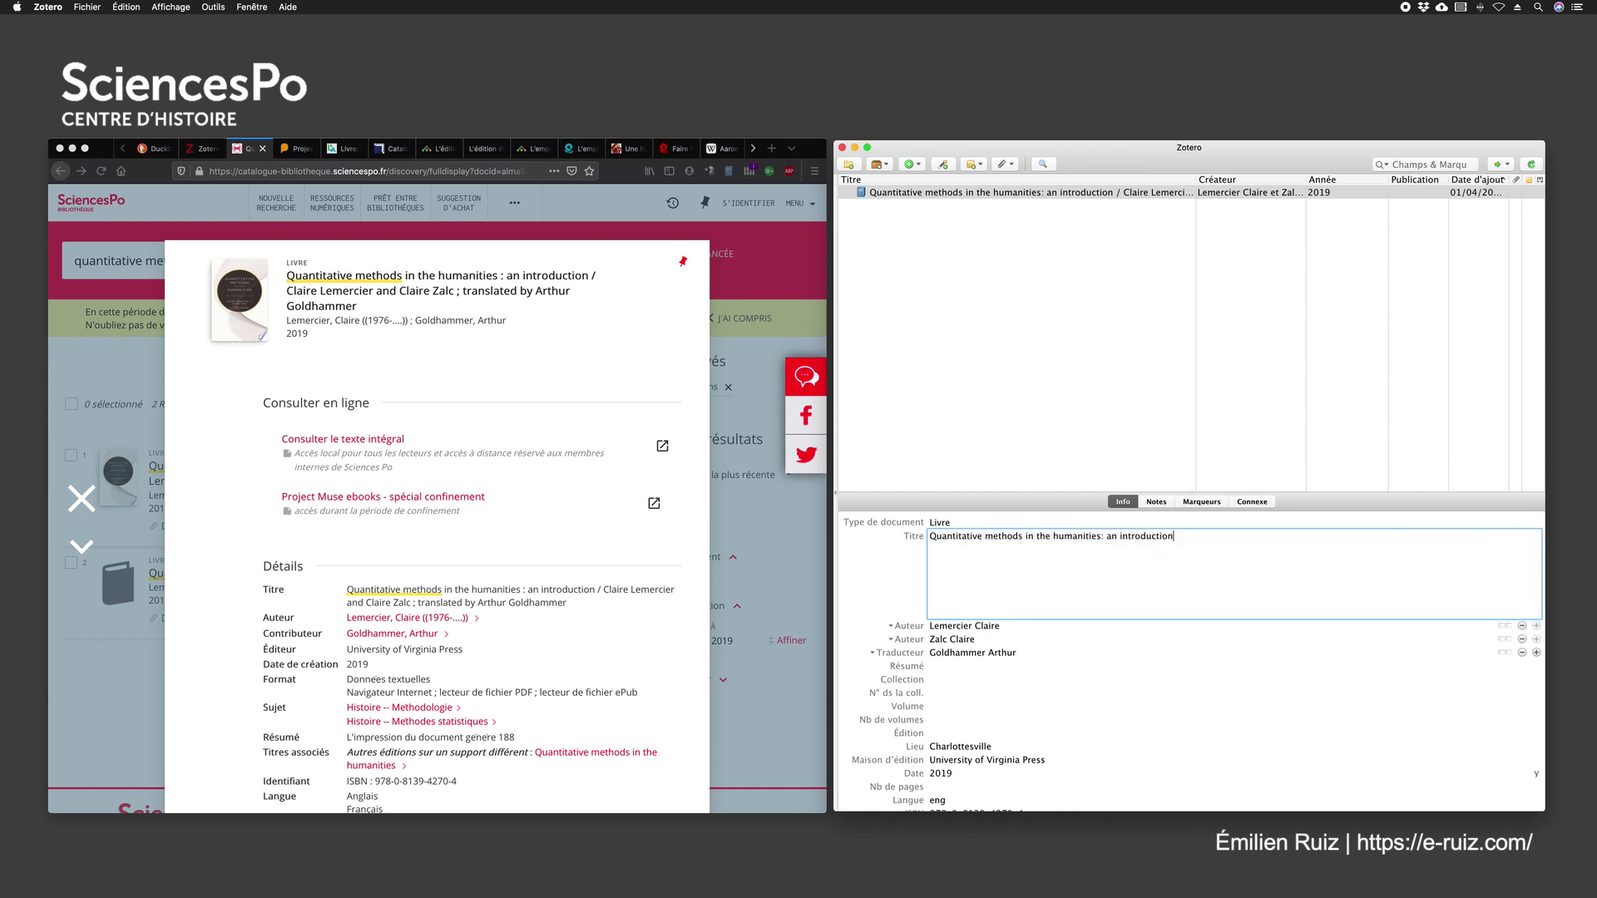
# Step: Save the shortened title in the book's Zotero record
pyautogui.press('Return')
pyautogui.click(1018, 606)
pyautogui.hotkey('shift', 'Tab')
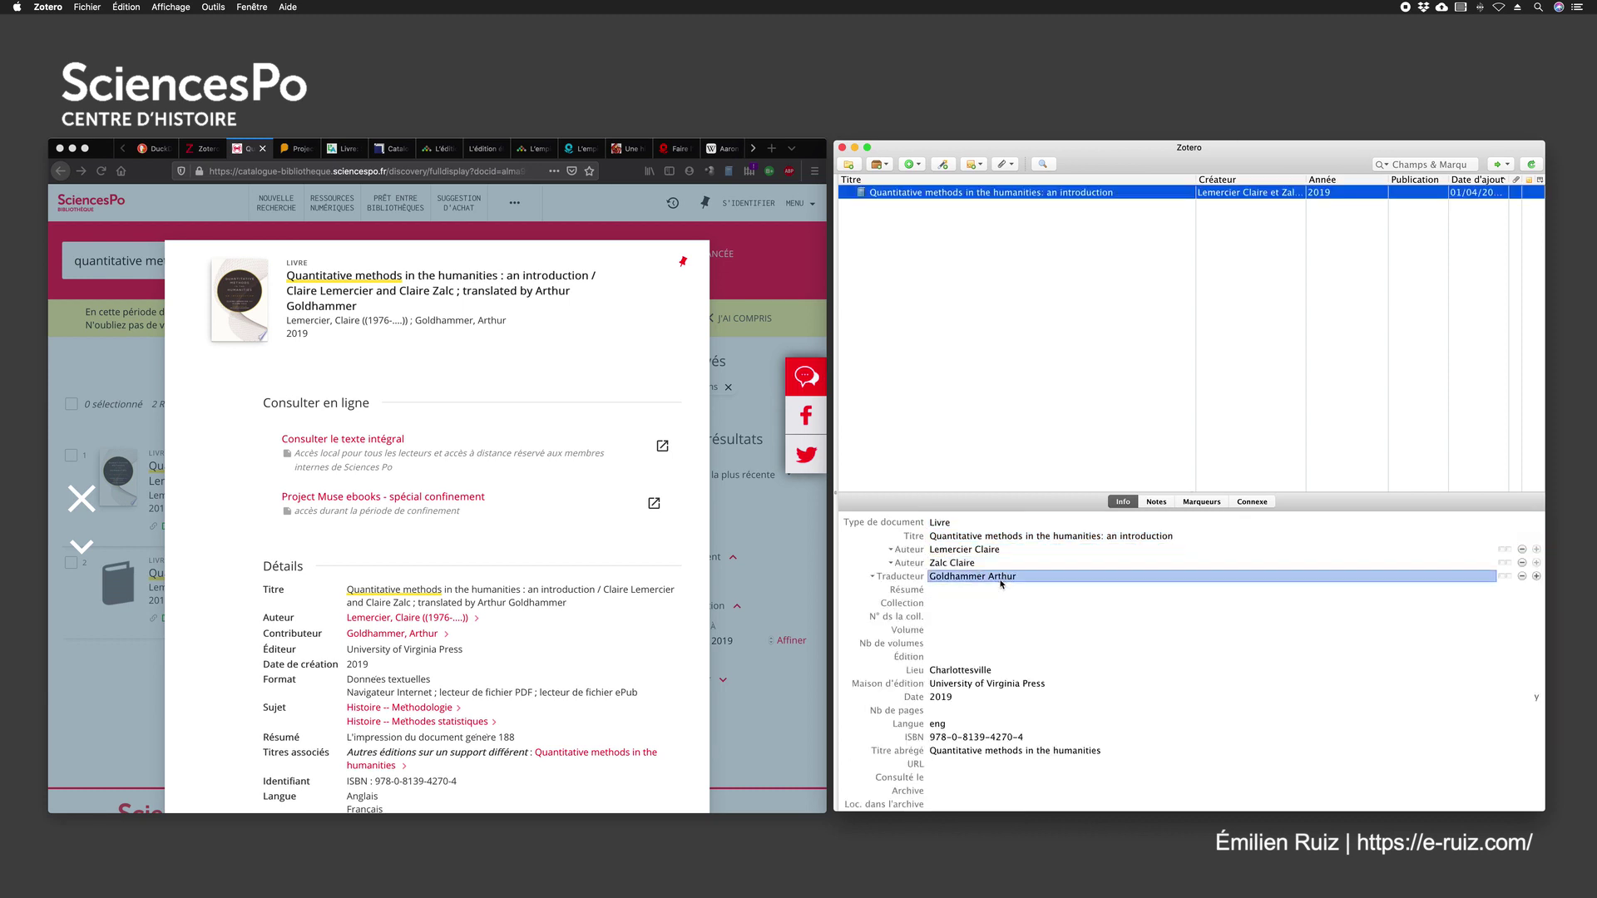
# Step: Examine how the creators' names are entered in the book's author and translator fields
pyautogui.click(992, 592)
pyautogui.click(977, 607)
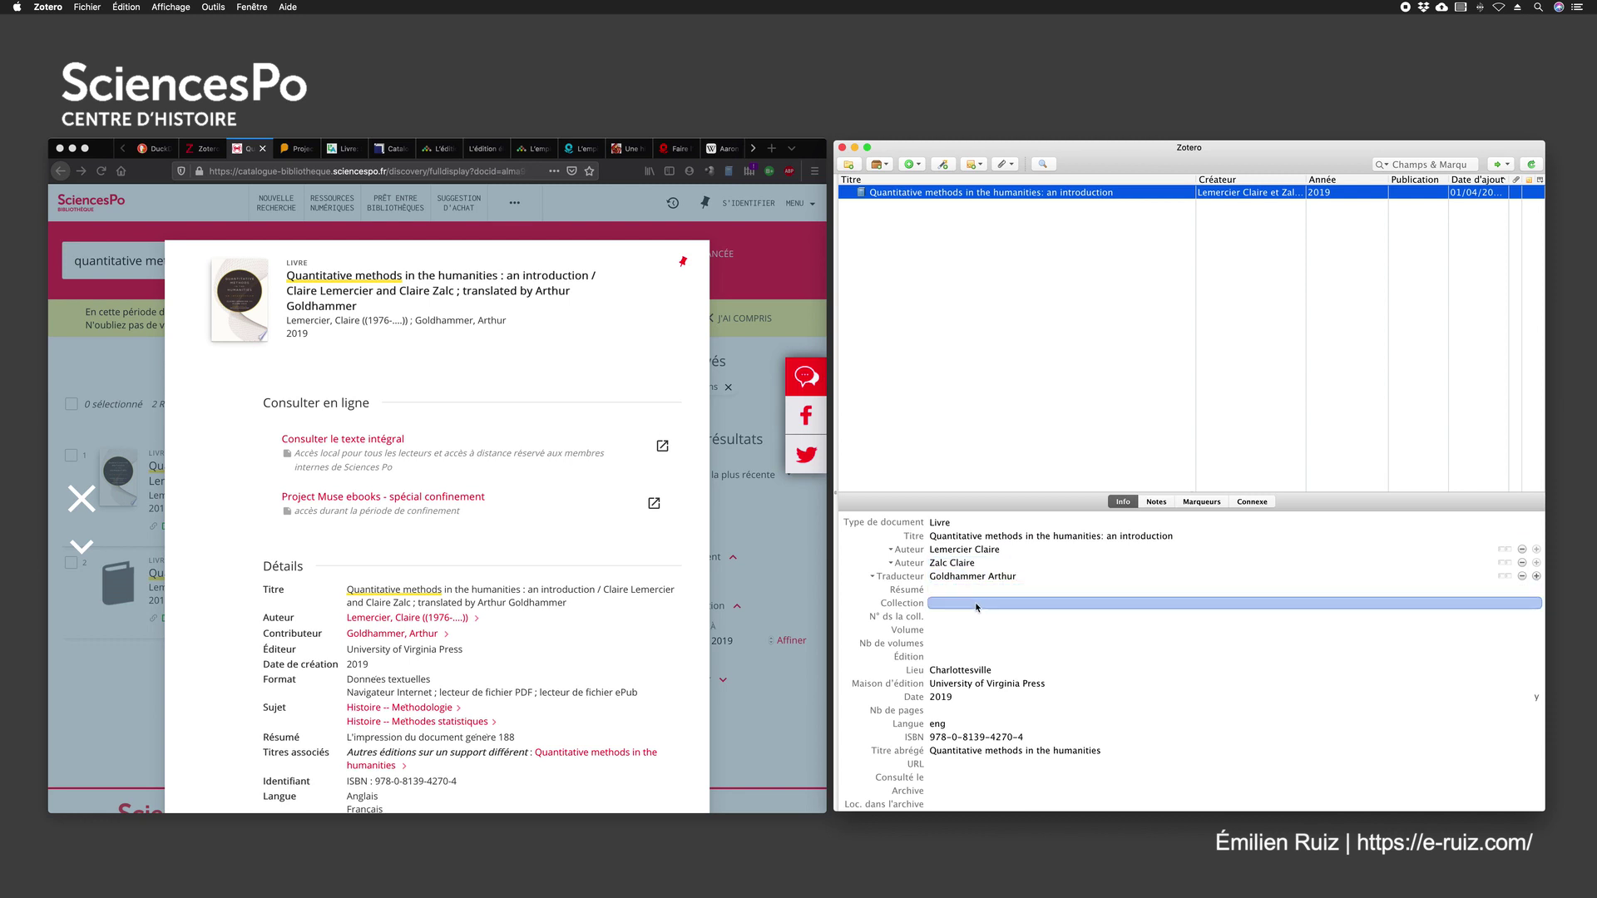
pyautogui.hotkey('shift', 'Tab')
pyautogui.hotkey('shift', 'Tab')
pyautogui.hotkey('shift', 'Tab')
pyautogui.hotkey('shift', 'Tab')
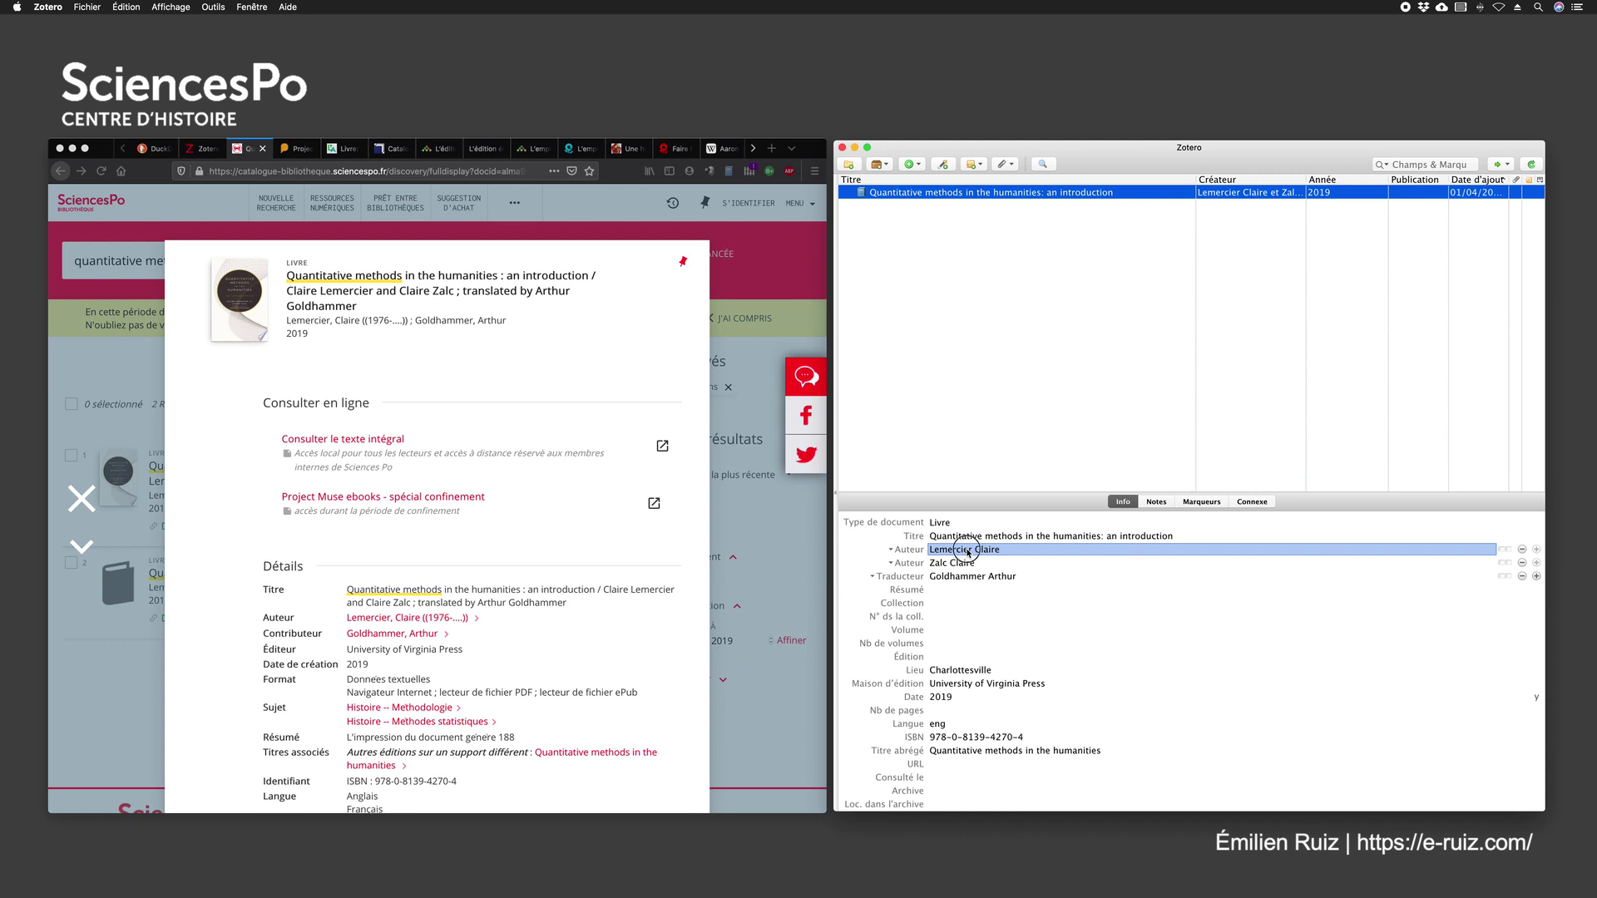
pyautogui.click(967, 550)
pyautogui.click(1016, 550)
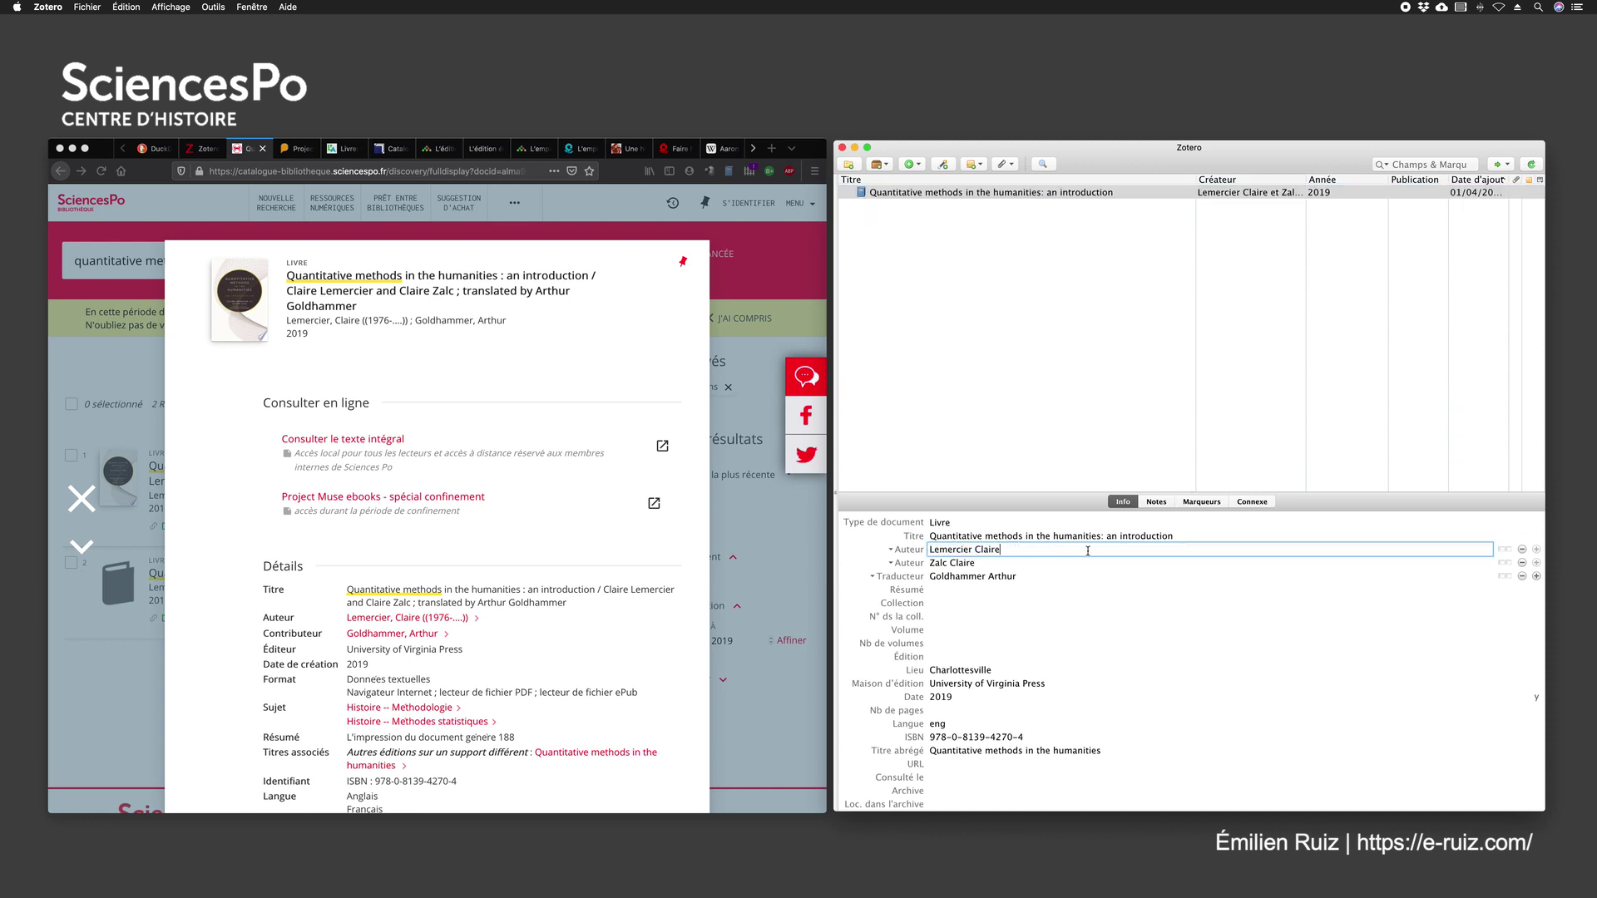
pyautogui.moveTo(1088, 551); pyautogui.dragTo(903, 551)
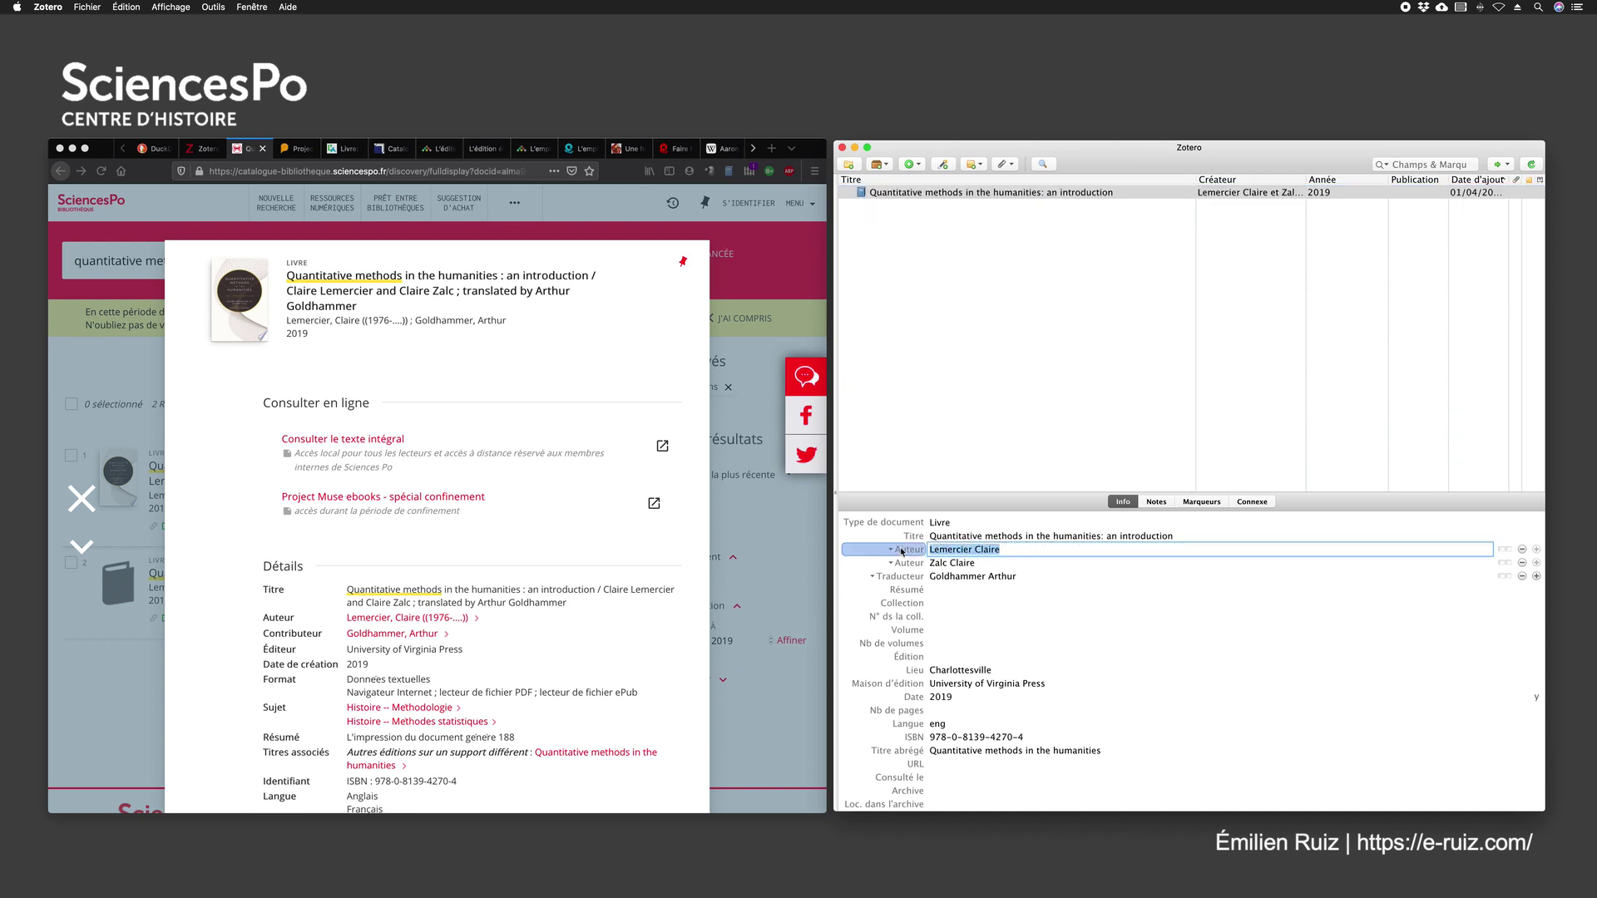
pyautogui.click(1006, 550)
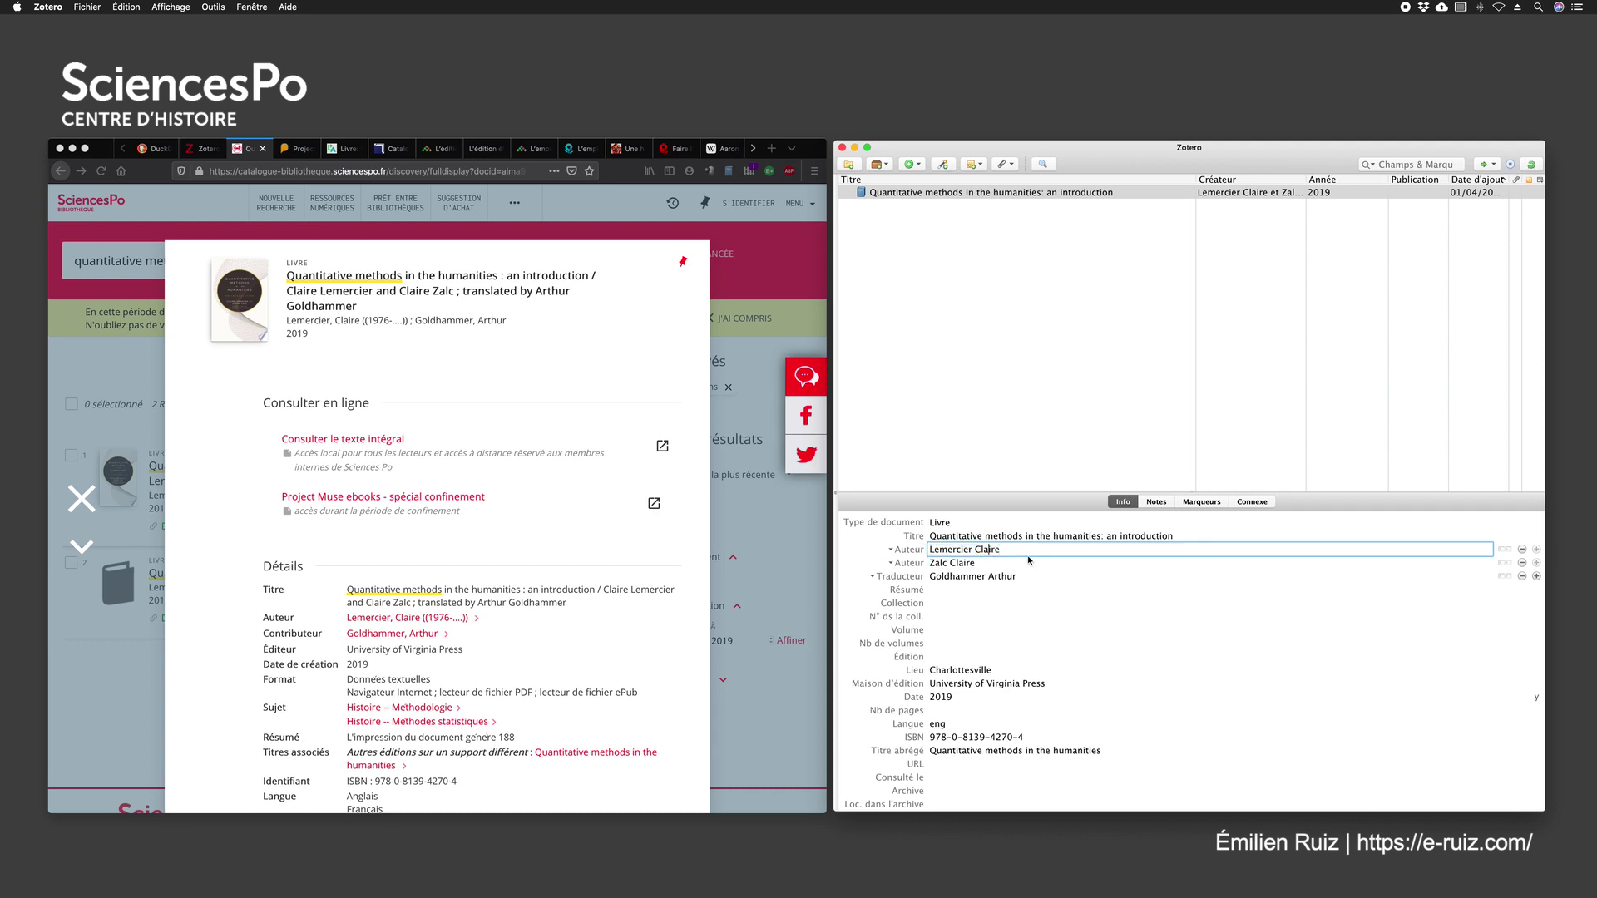
pyautogui.click(1030, 562)
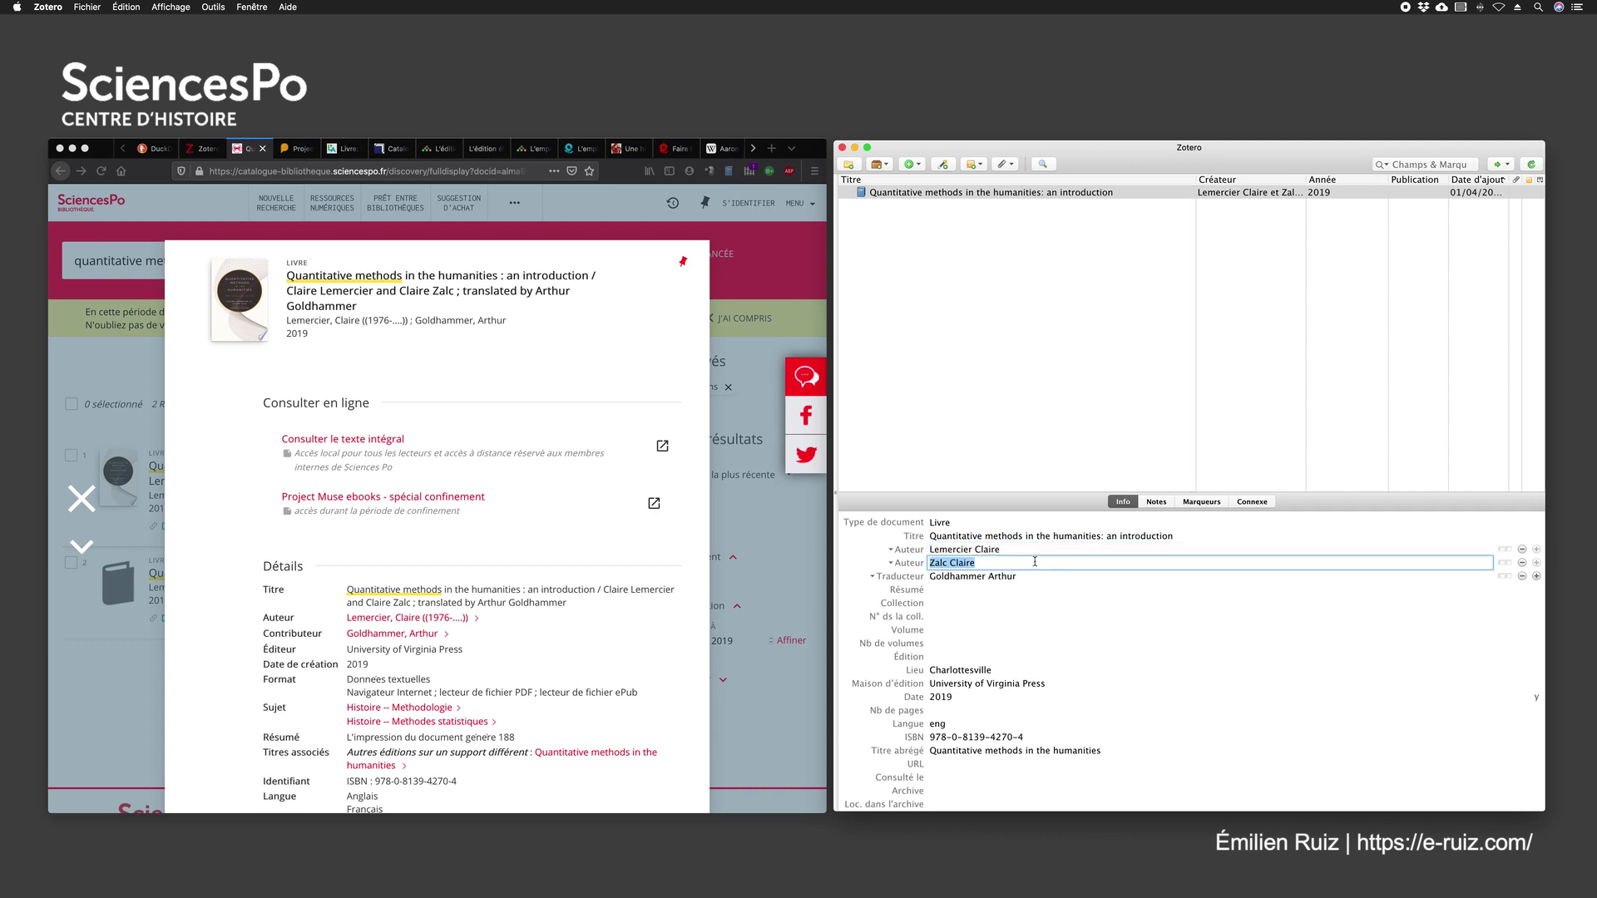
pyautogui.click(1027, 549)
pyautogui.moveTo(1068, 563); pyautogui.dragTo(1494, 556)
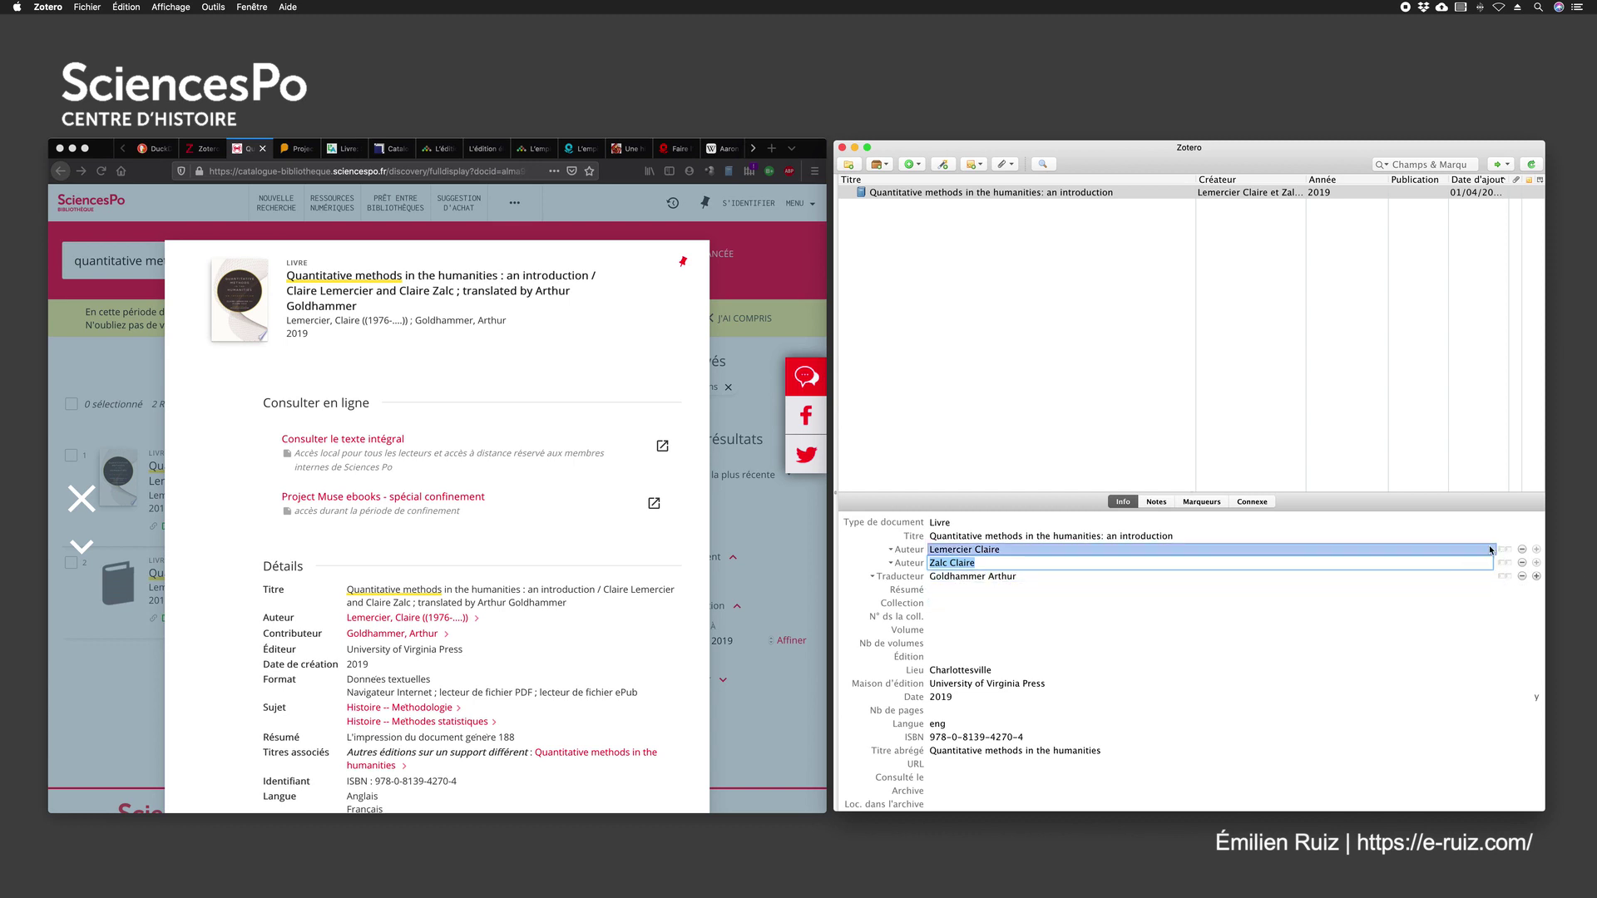
pyautogui.click(1156, 537)
pyautogui.click(1123, 626)
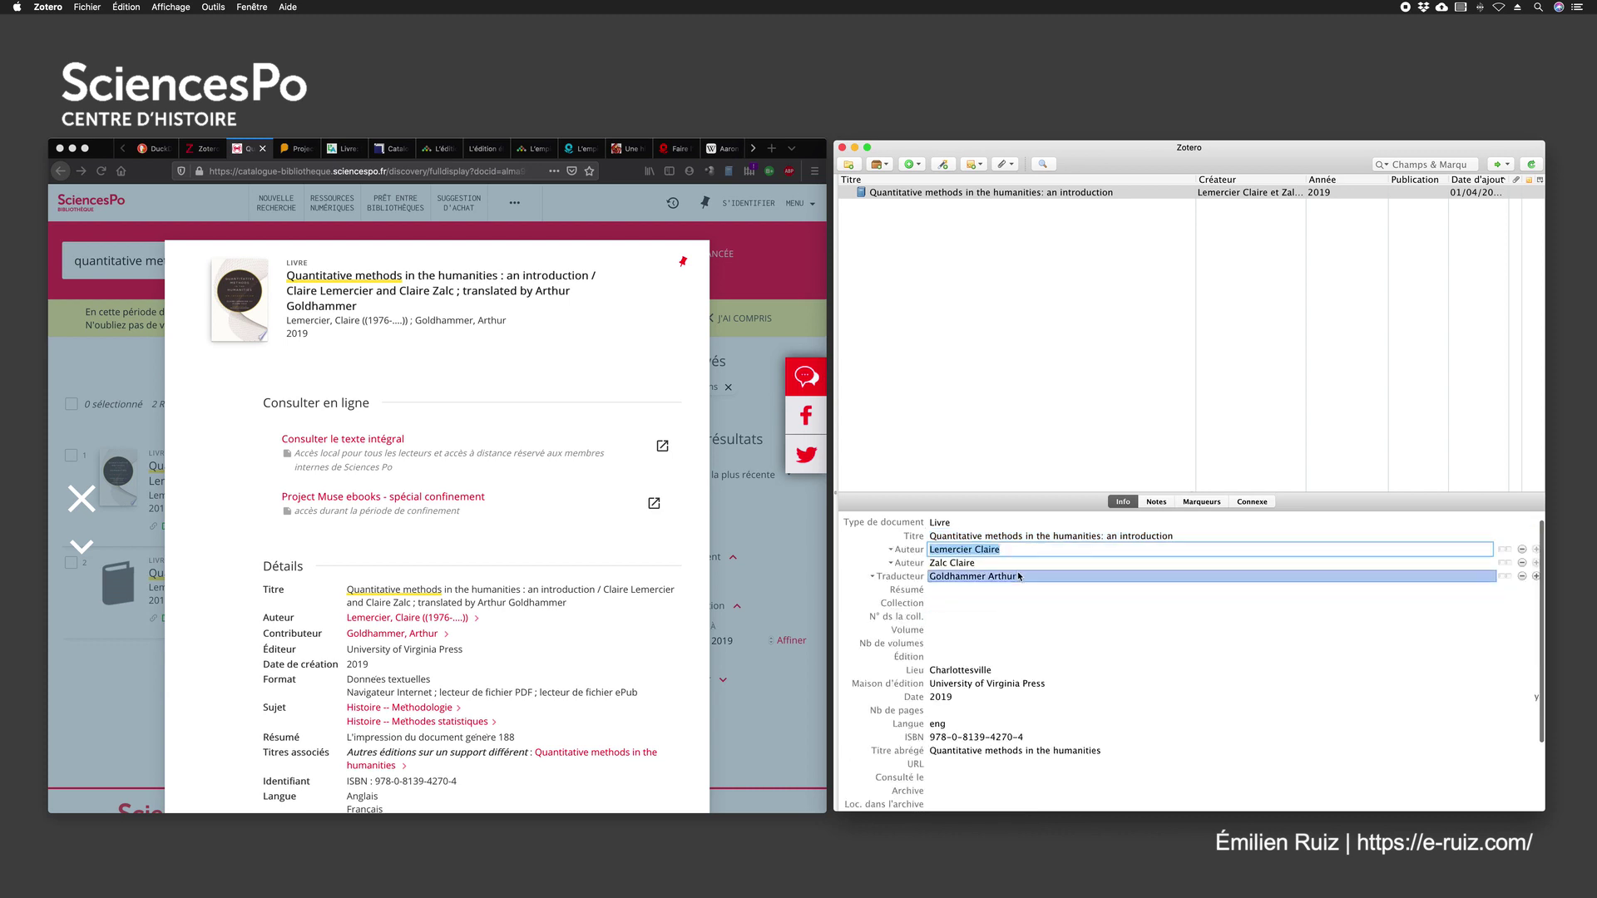
# Step: Switch the names of both authors and the translator from a single field to separate last-name and first-name fields
pyautogui.click(1505, 551)
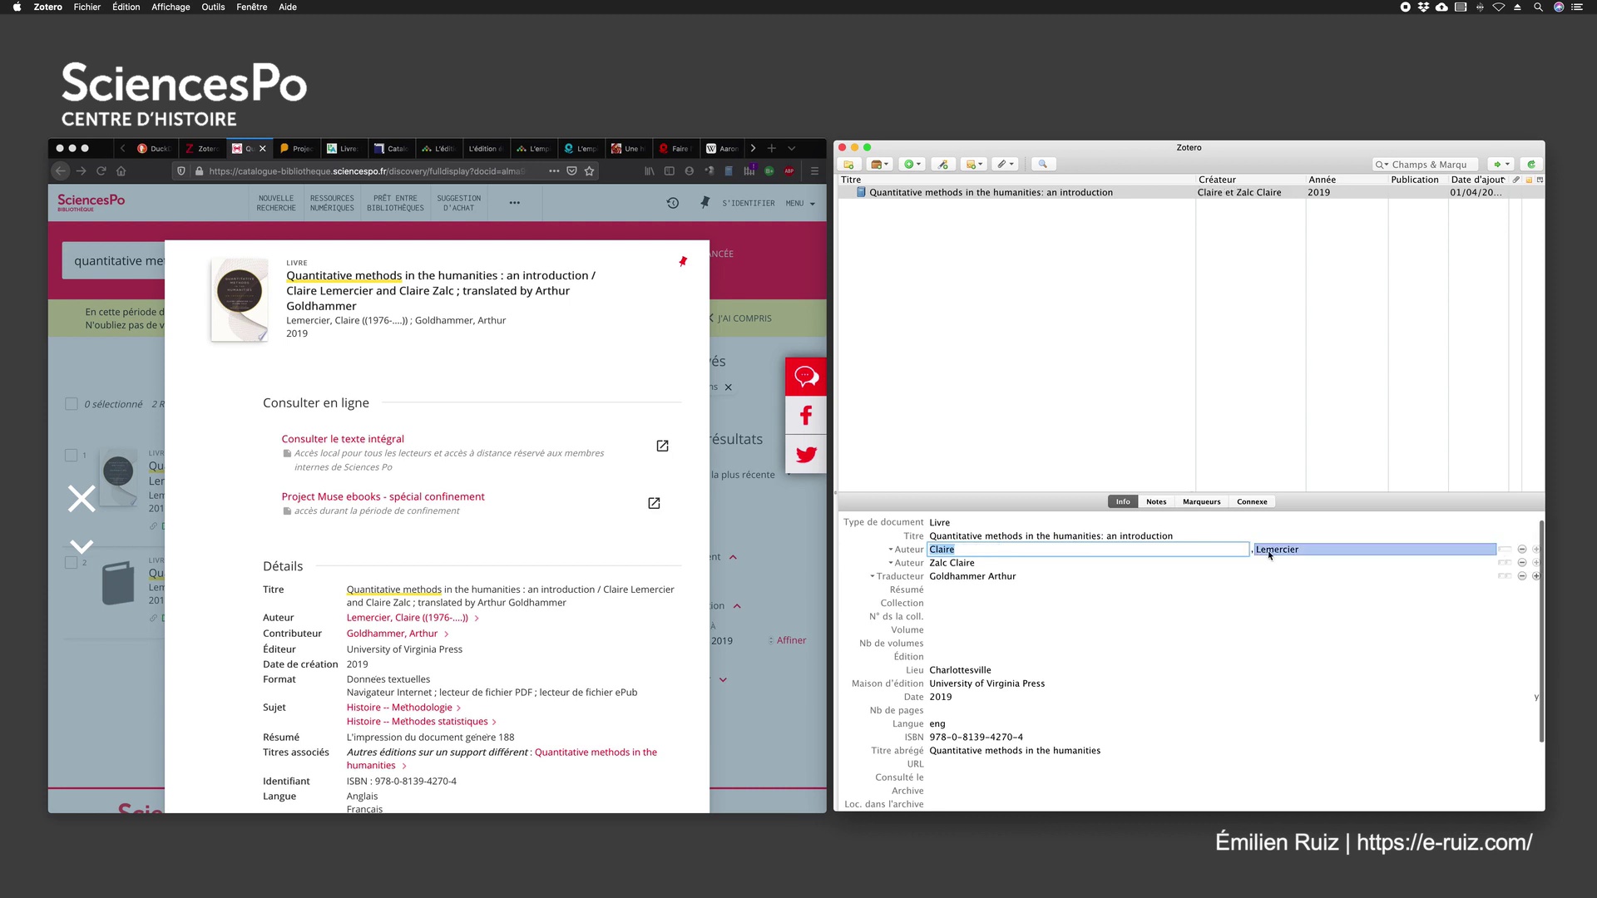
pyautogui.click(1505, 563)
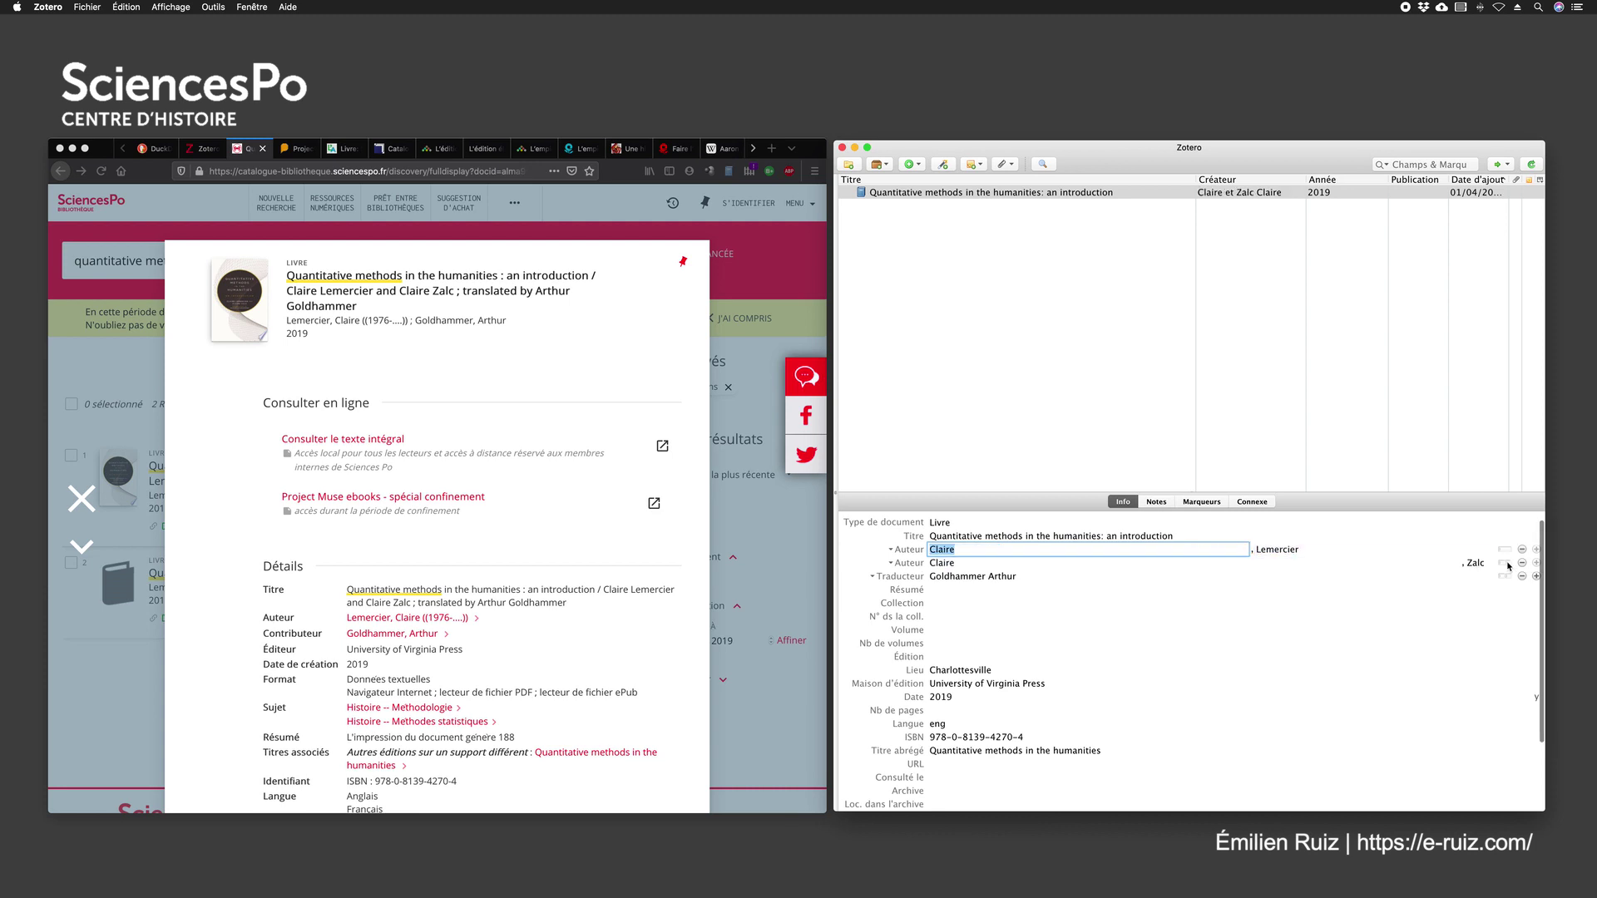
pyautogui.click(1505, 576)
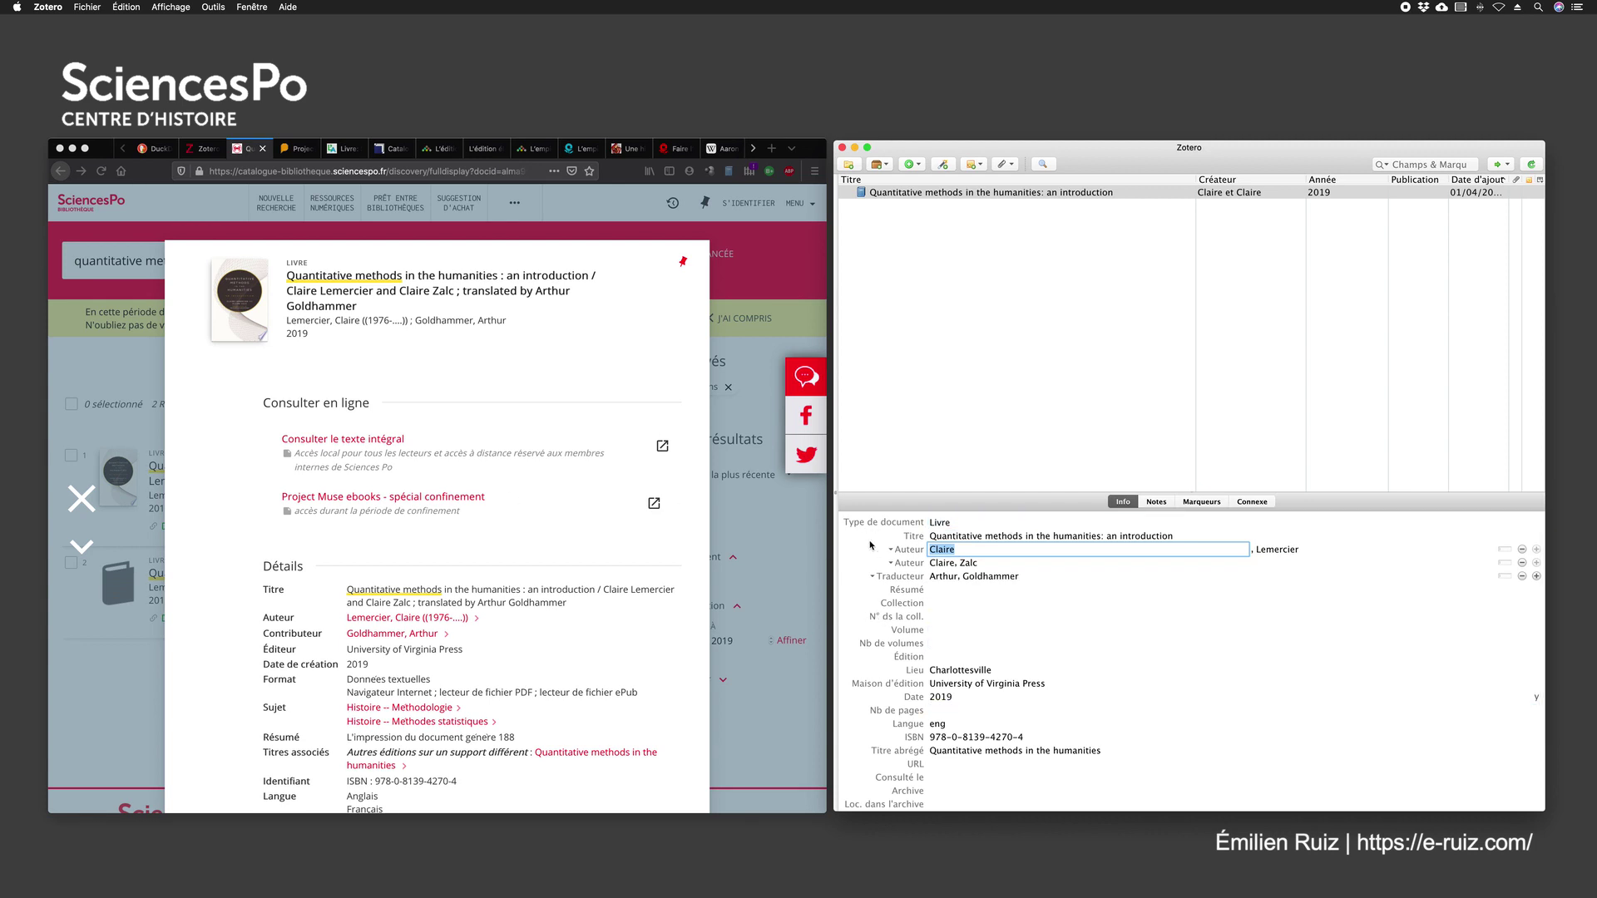
# Step: Switch to Firefox and save the Project MUSE page for "Quantitative Methods in the Humanities: An Introduction" to Zotero's Test collection
pyautogui.click(741, 184)
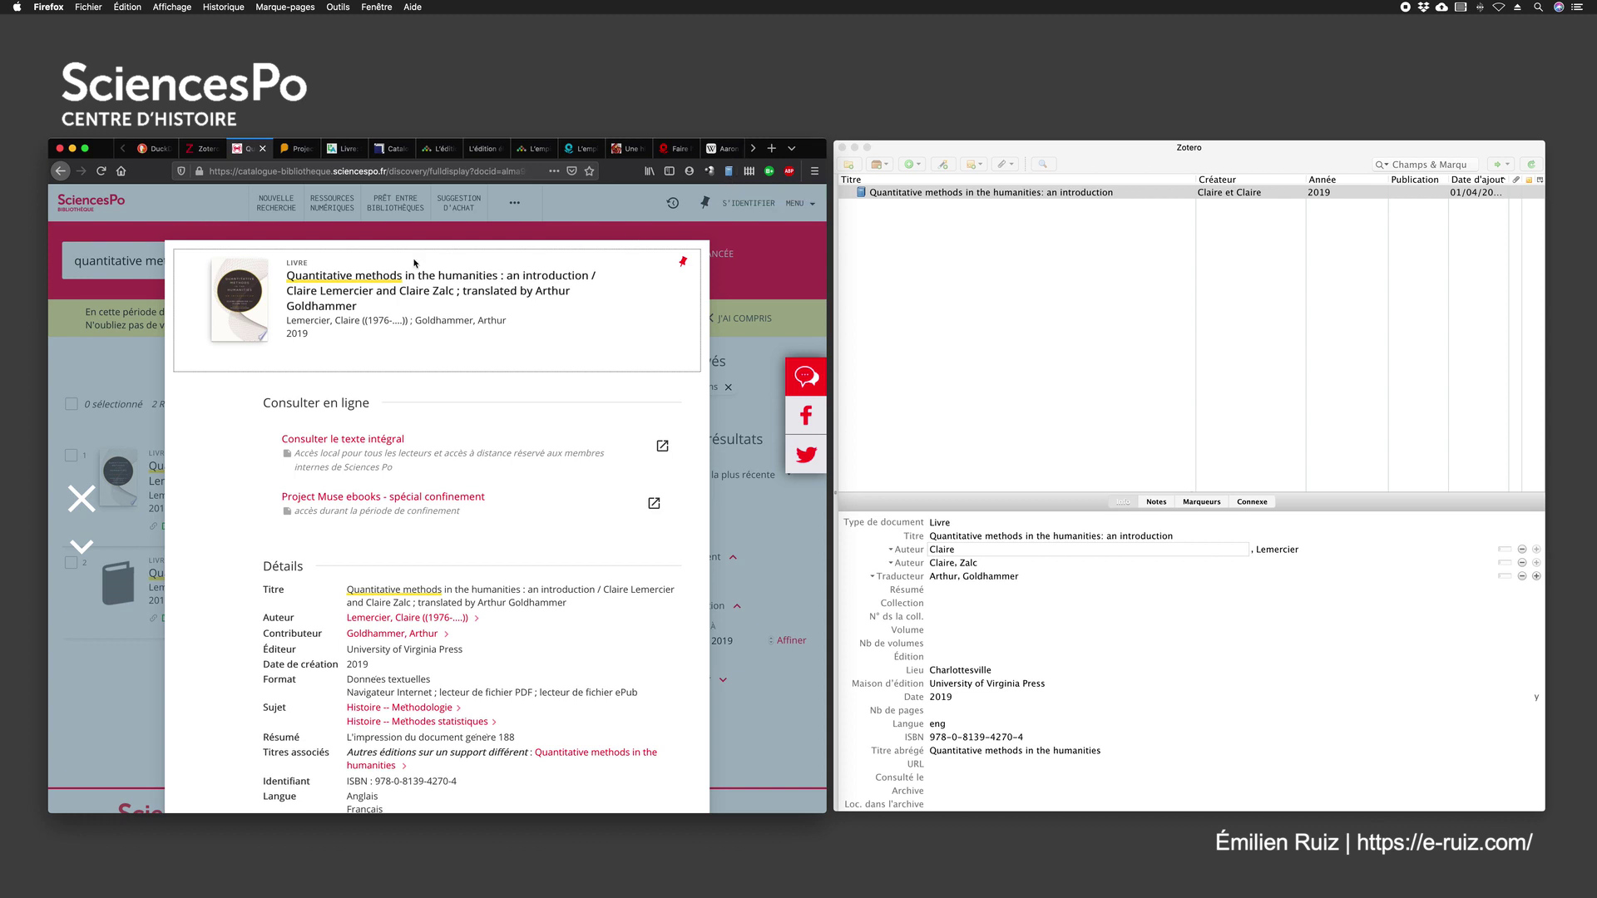
pyautogui.click(299, 149)
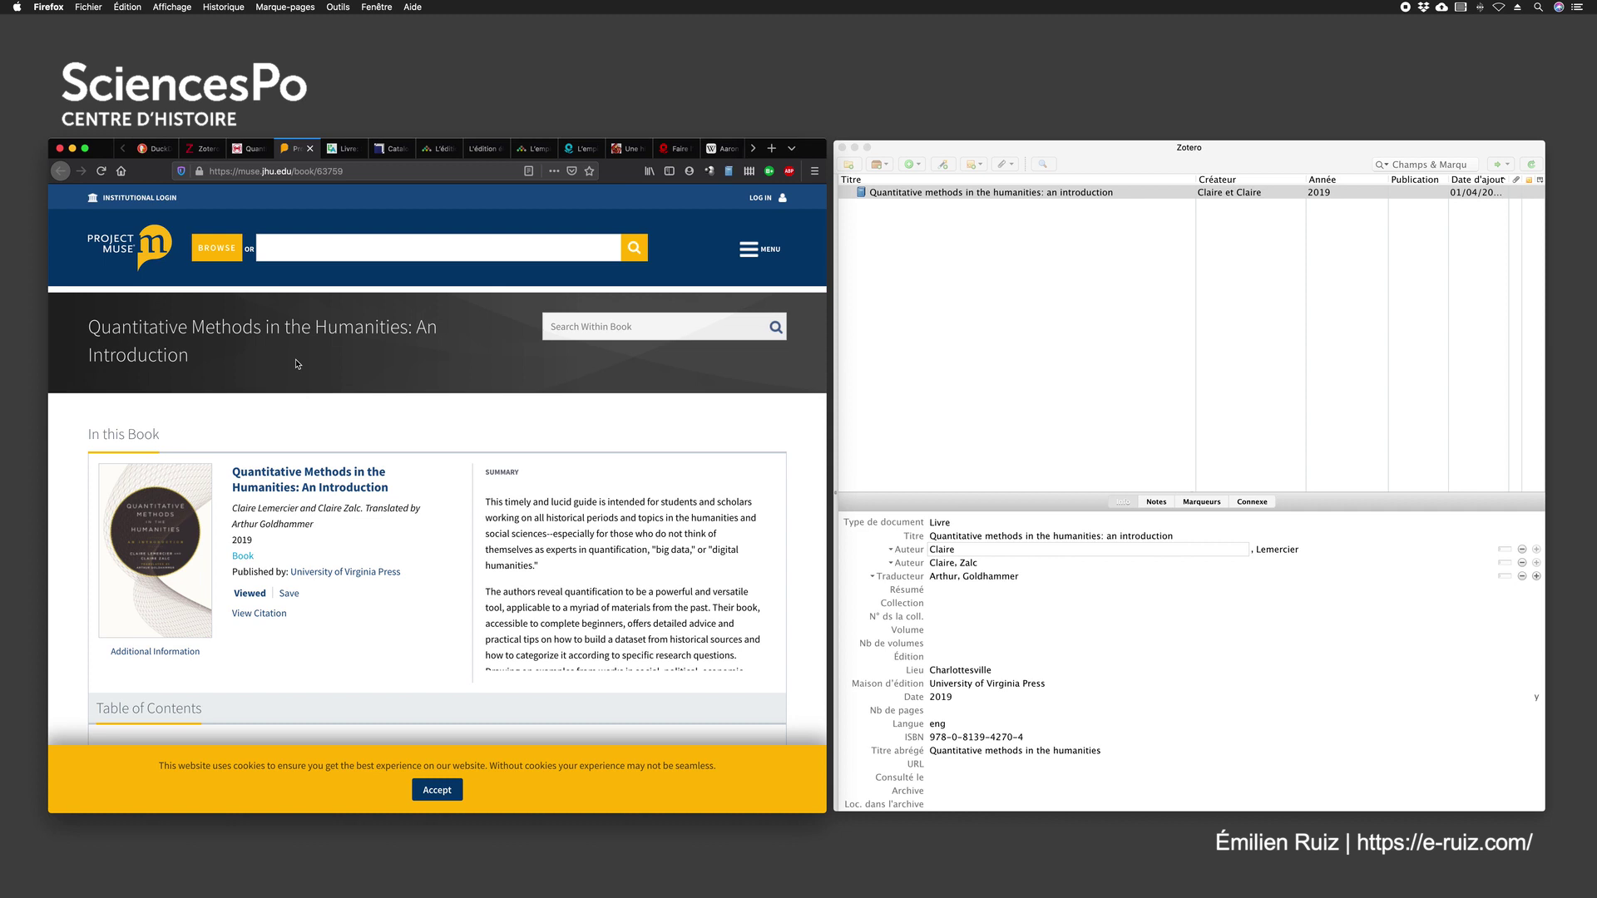
pyautogui.scroll(-2, 297, 363)
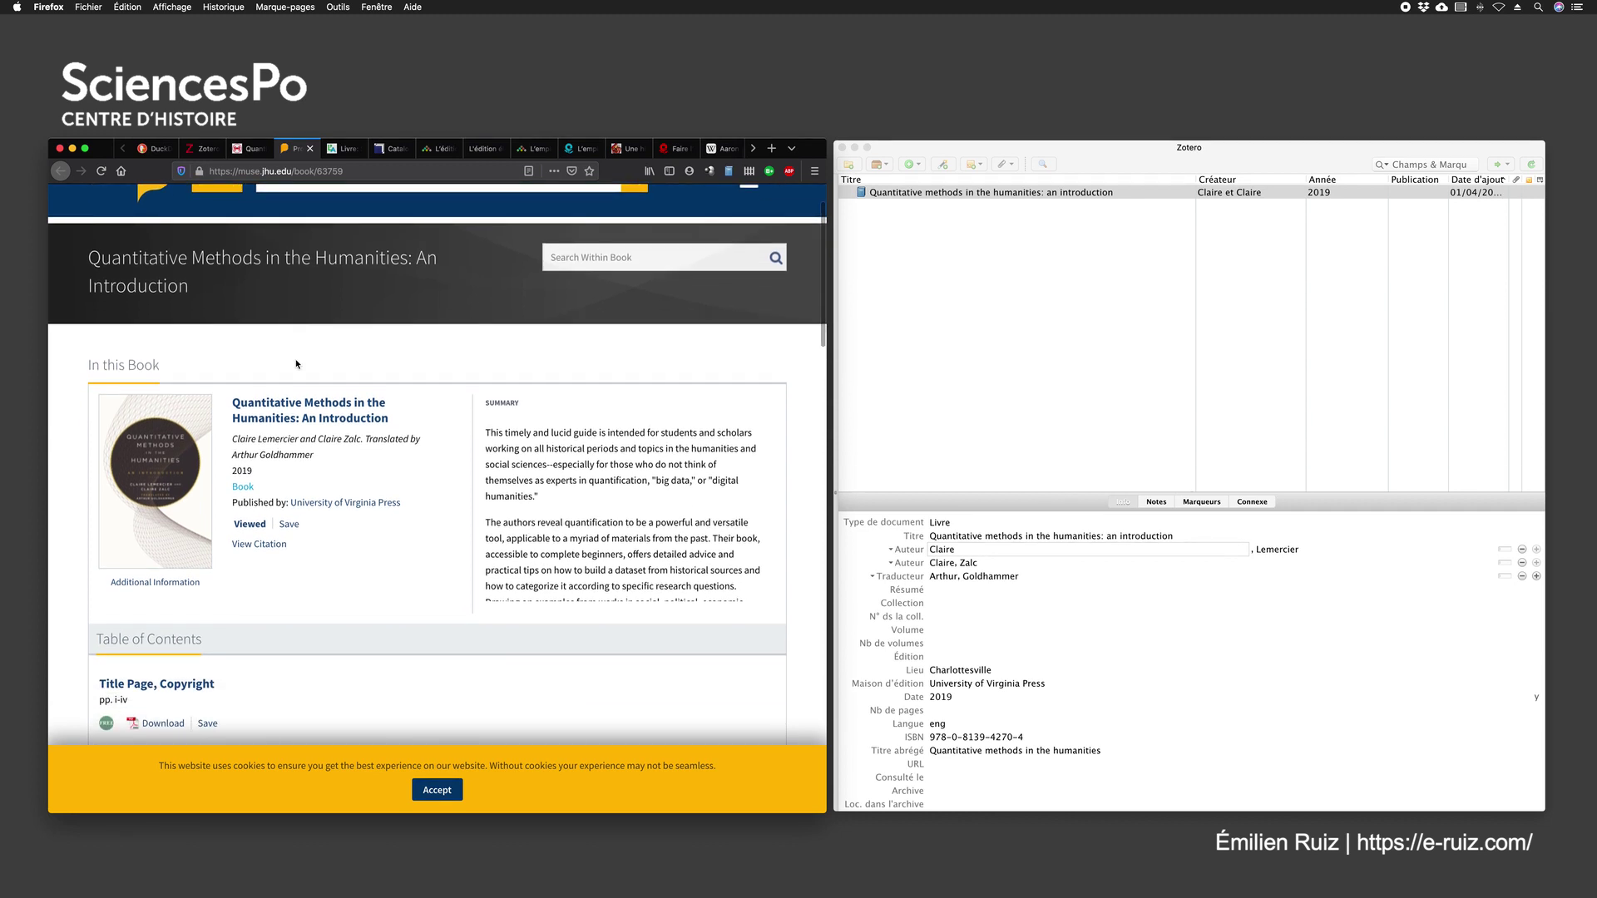
pyautogui.scroll(1, 297, 364)
pyautogui.scroll(-1, 297, 363)
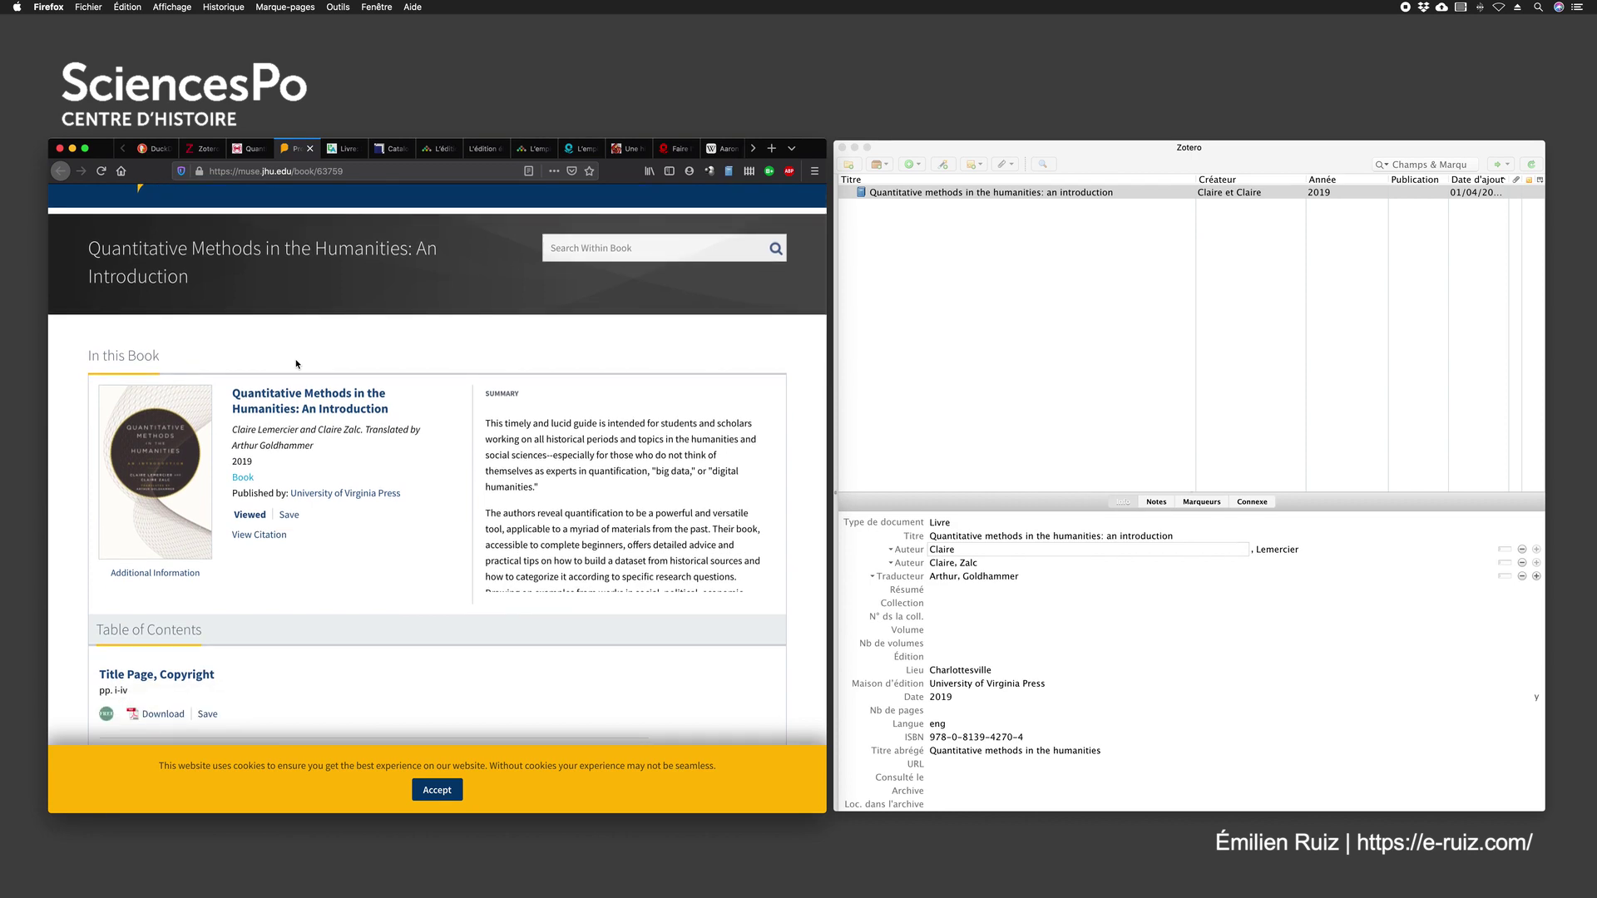
pyautogui.scroll(-8, 297, 363)
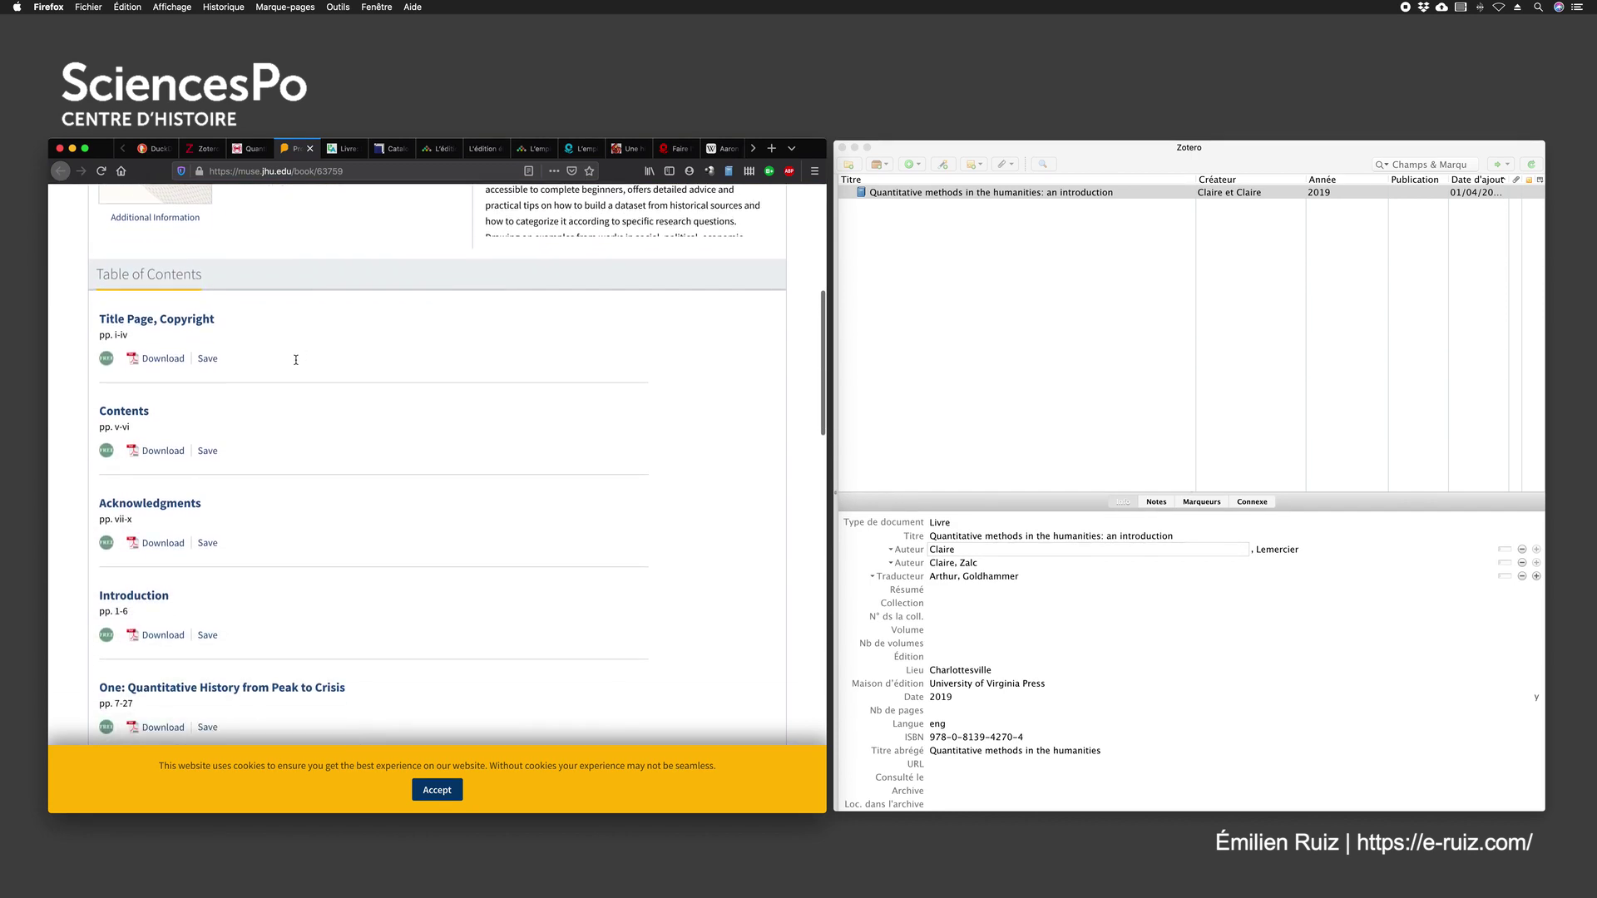
pyautogui.scroll(10, 297, 364)
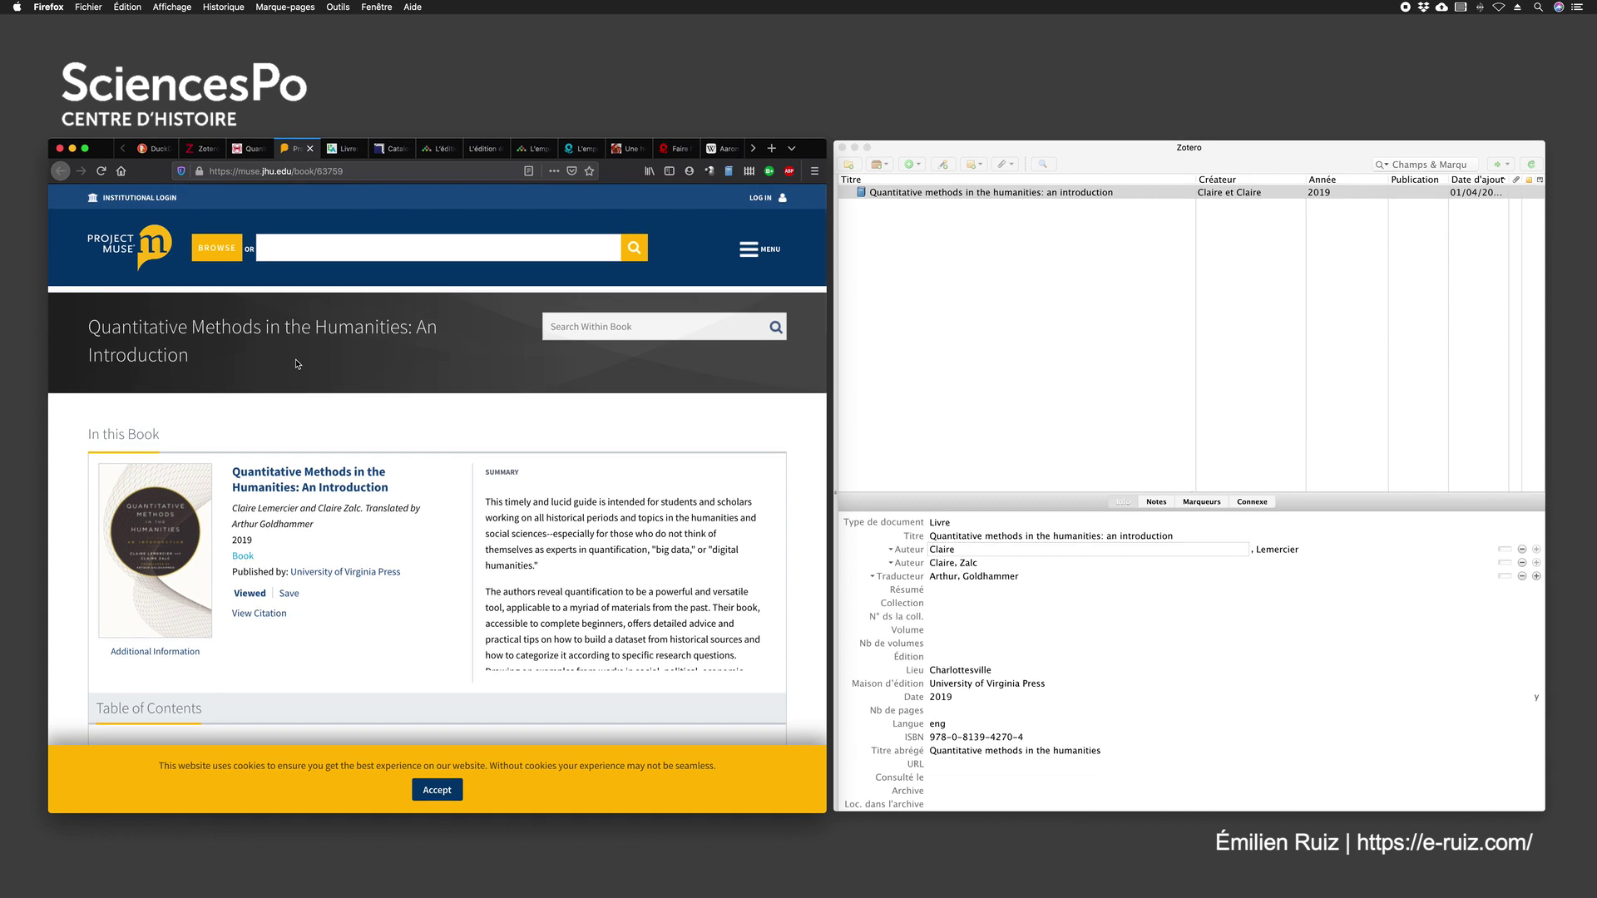
pyautogui.click(729, 172)
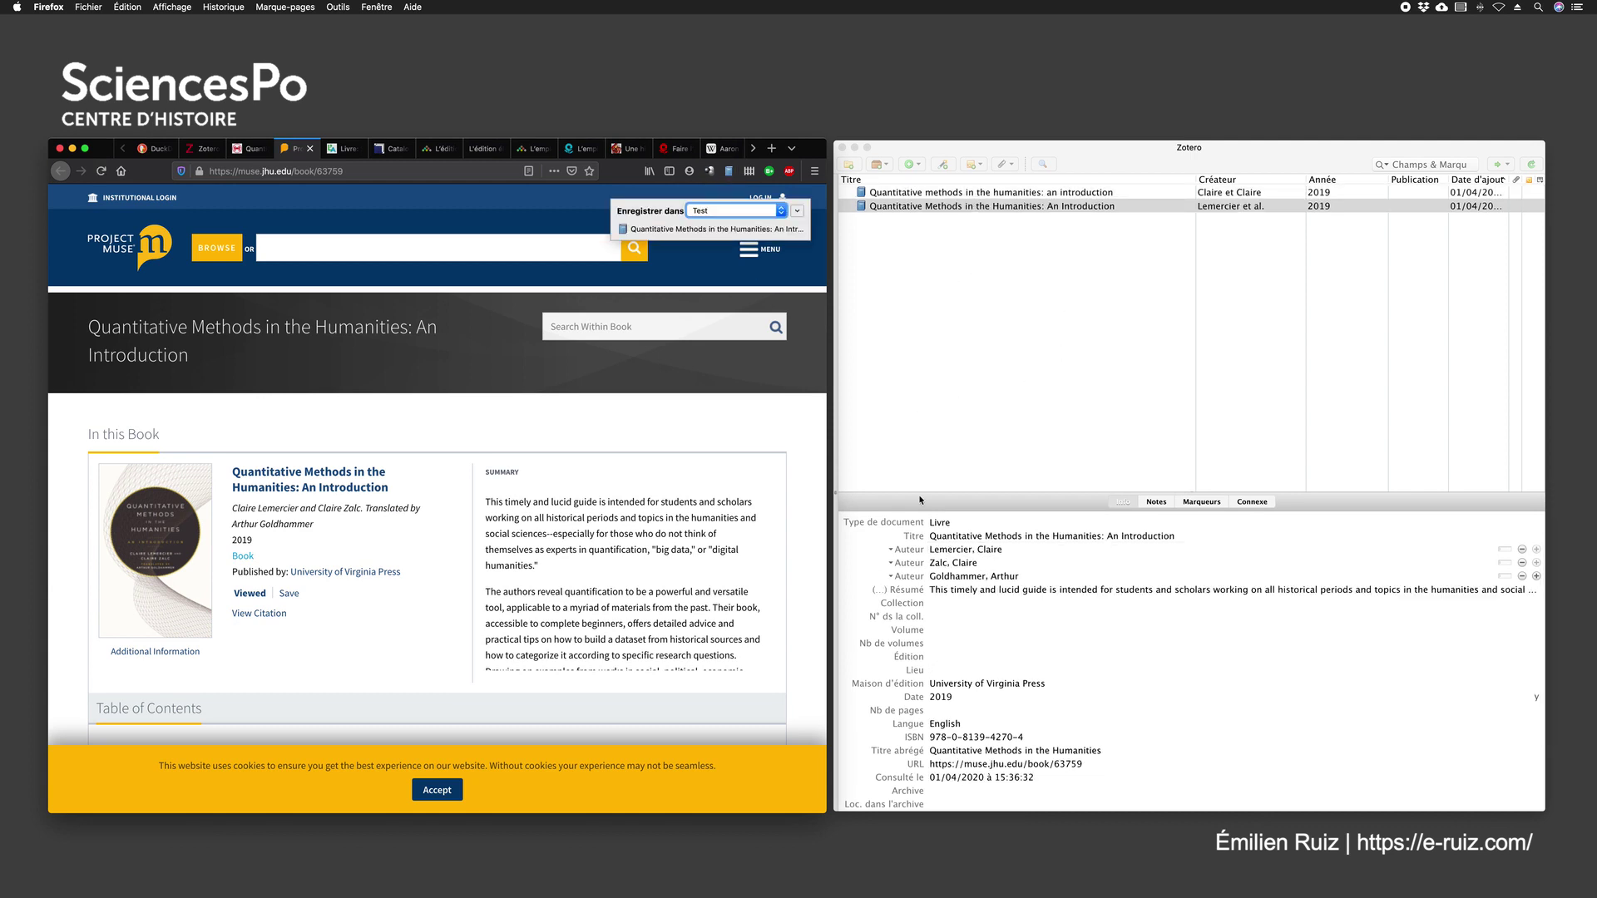
# Step: Set the third creator's role to Traducteur in the Zotero record saved from Project MUSE
pyautogui.click(967, 537)
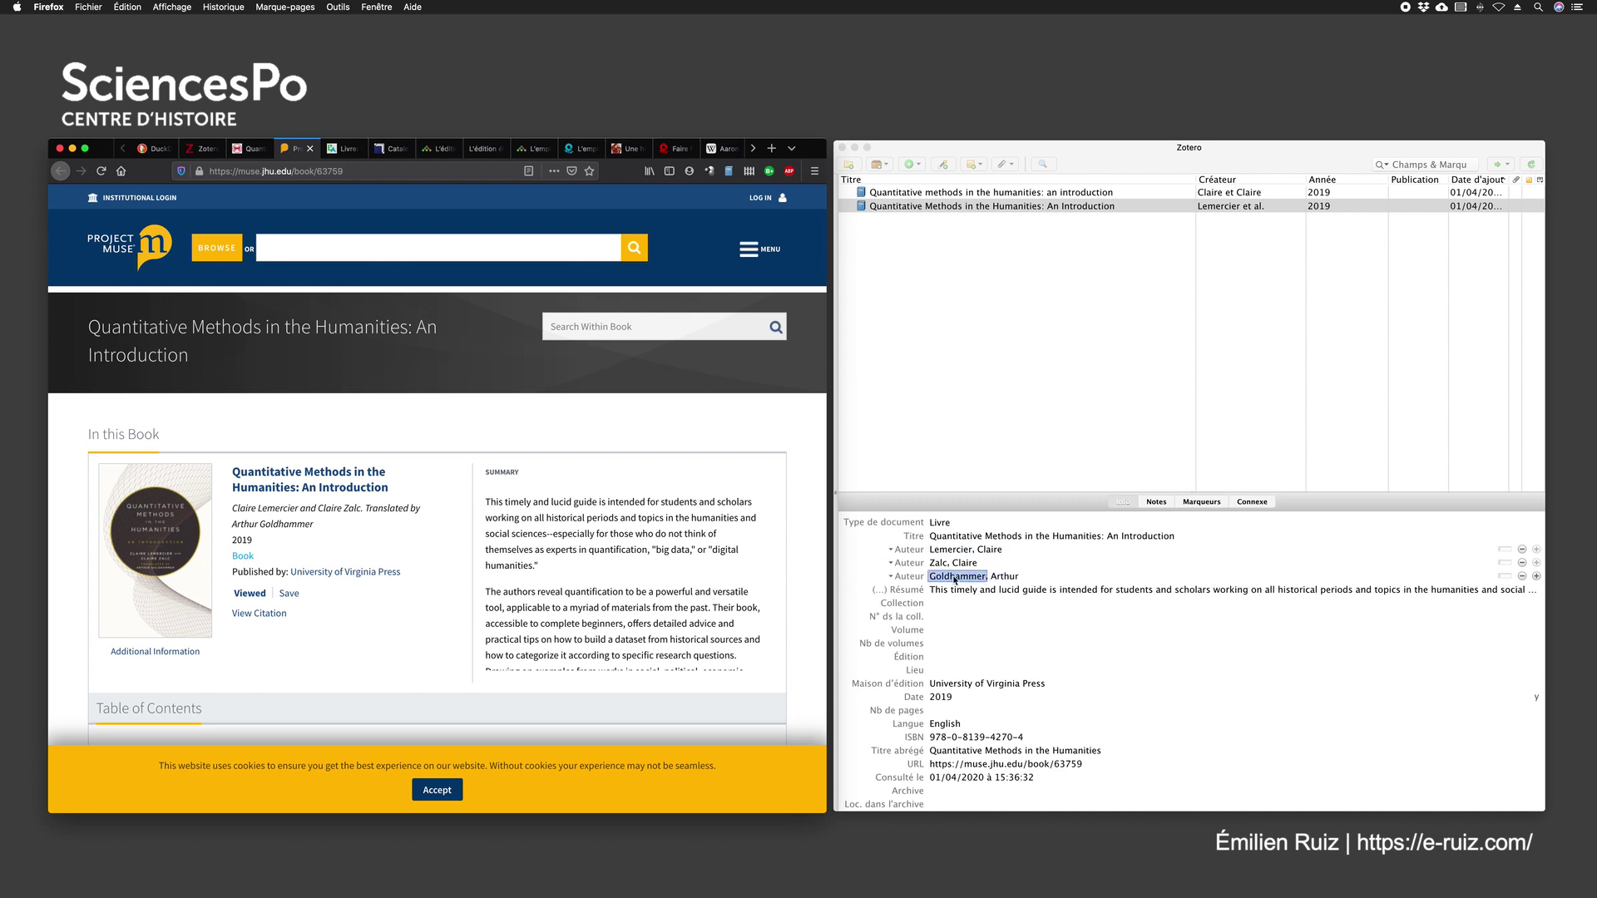
pyautogui.click(910, 578)
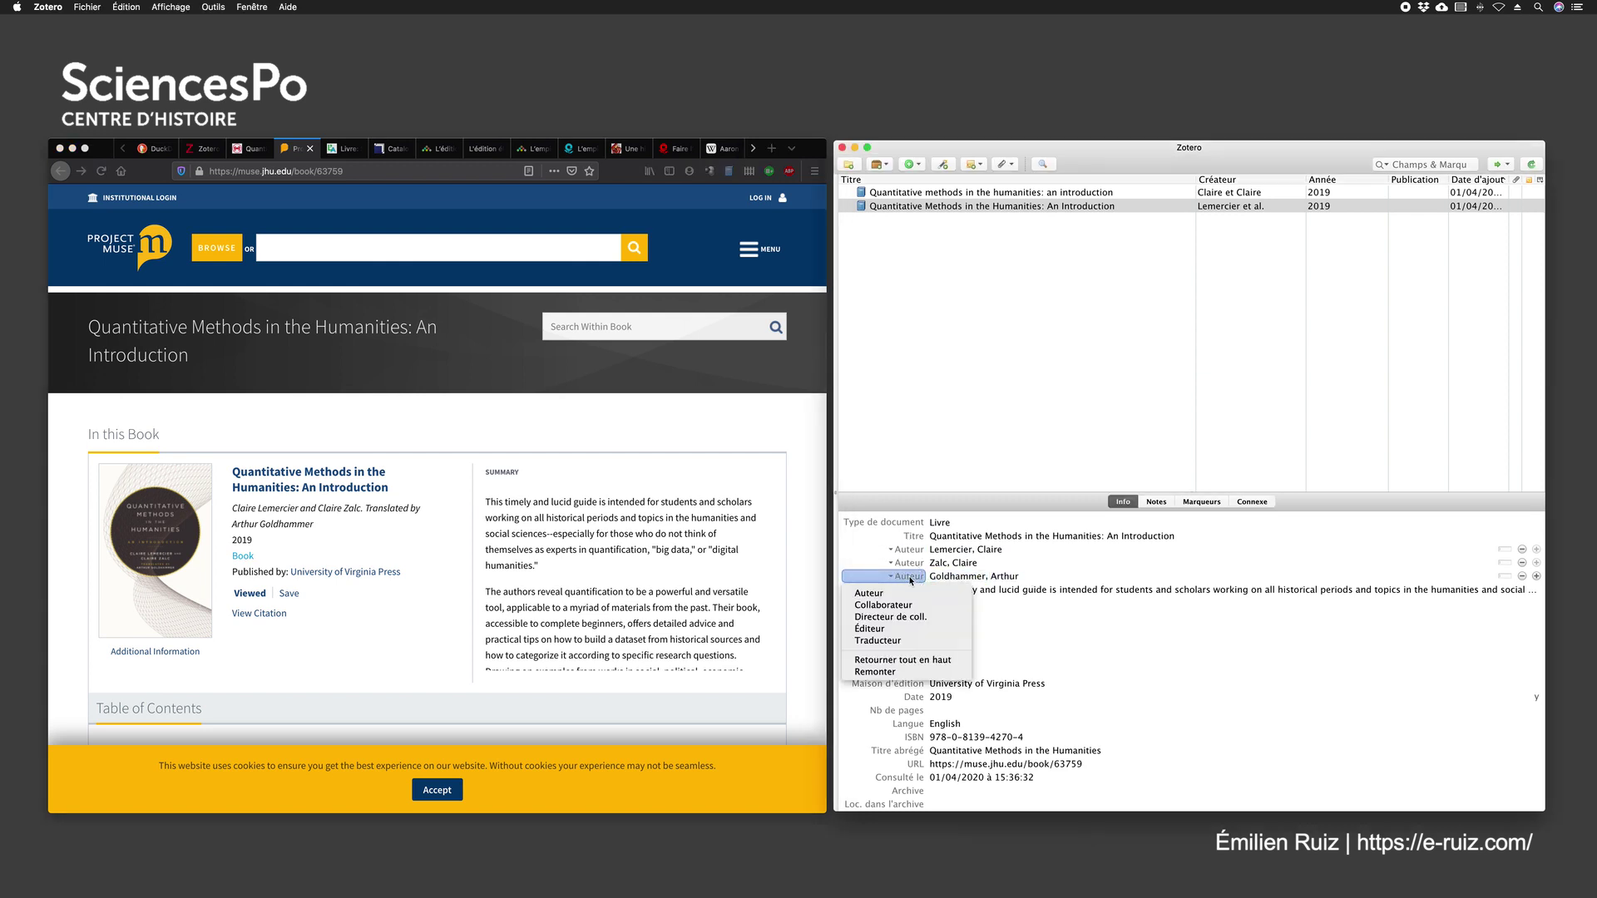
pyautogui.click(889, 643)
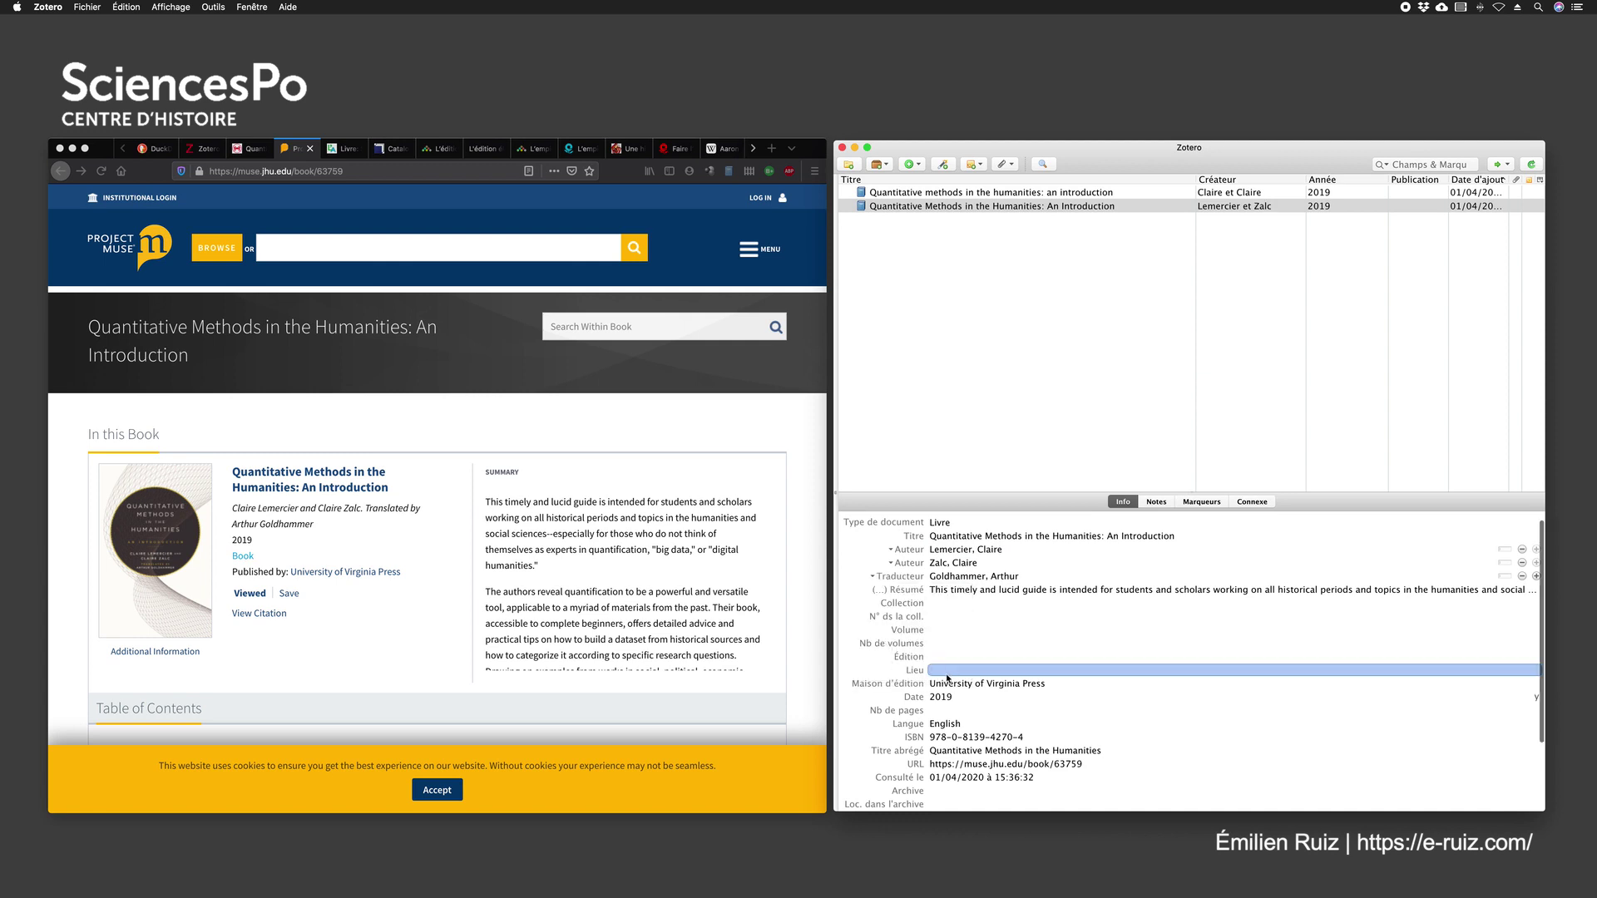
# Step: Copy the place "Charlottesville" from the library catalogue record into the Lieu field of the Project MUSE record
pyautogui.click(953, 194)
pyautogui.click(1005, 670)
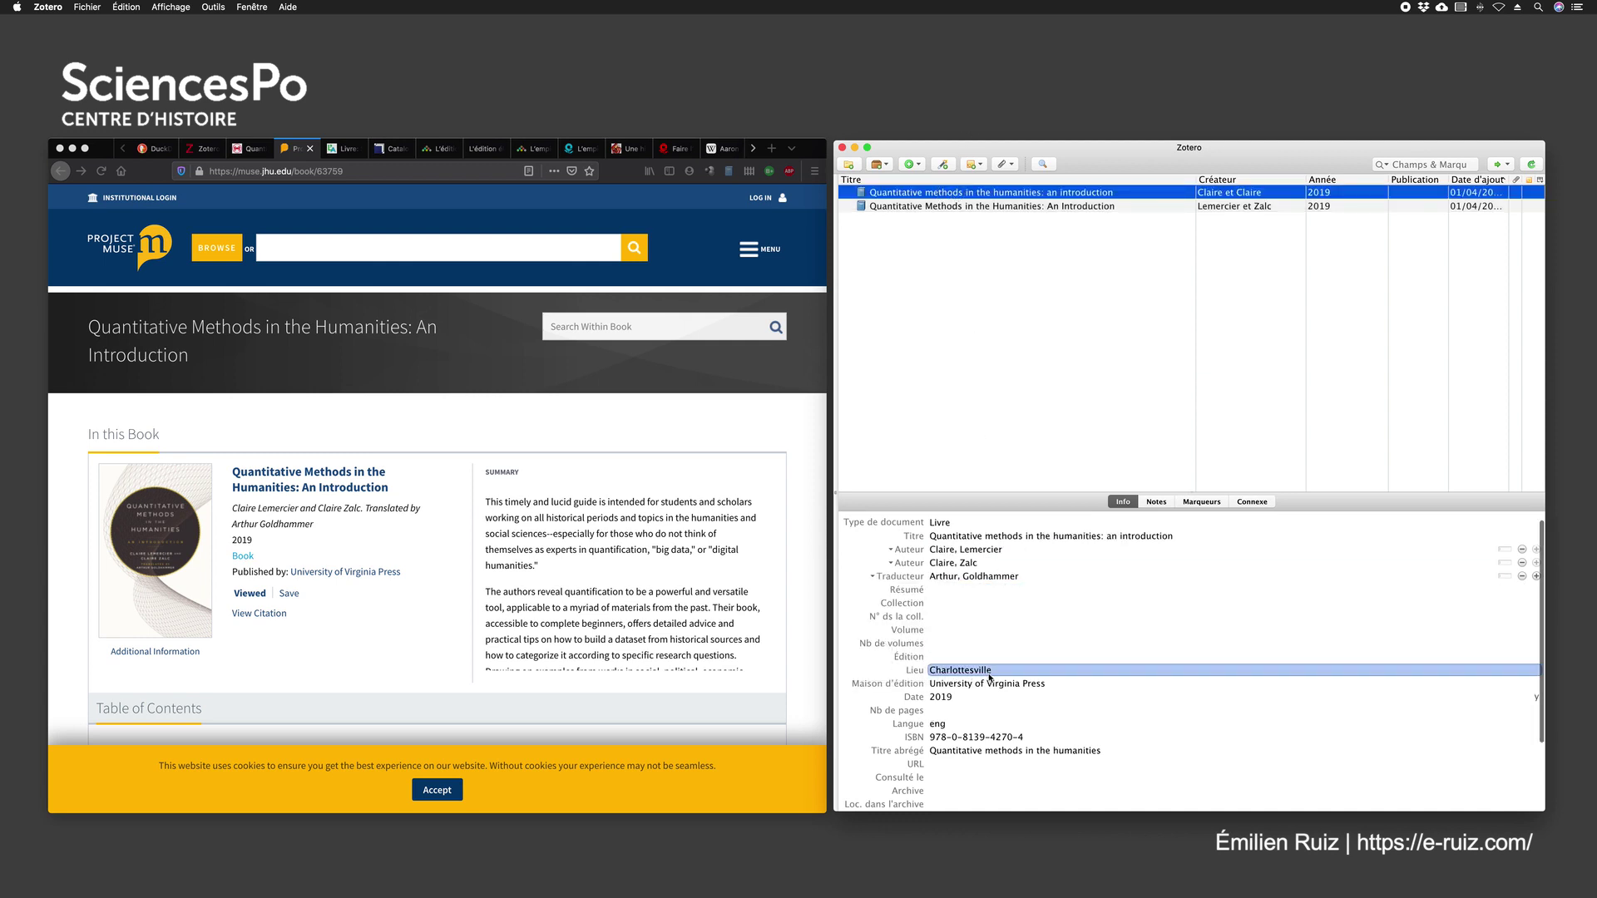
pyautogui.click(1004, 671)
pyautogui.moveTo(1004, 671); pyautogui.dragTo(877, 670)
pyautogui.press('super+c')
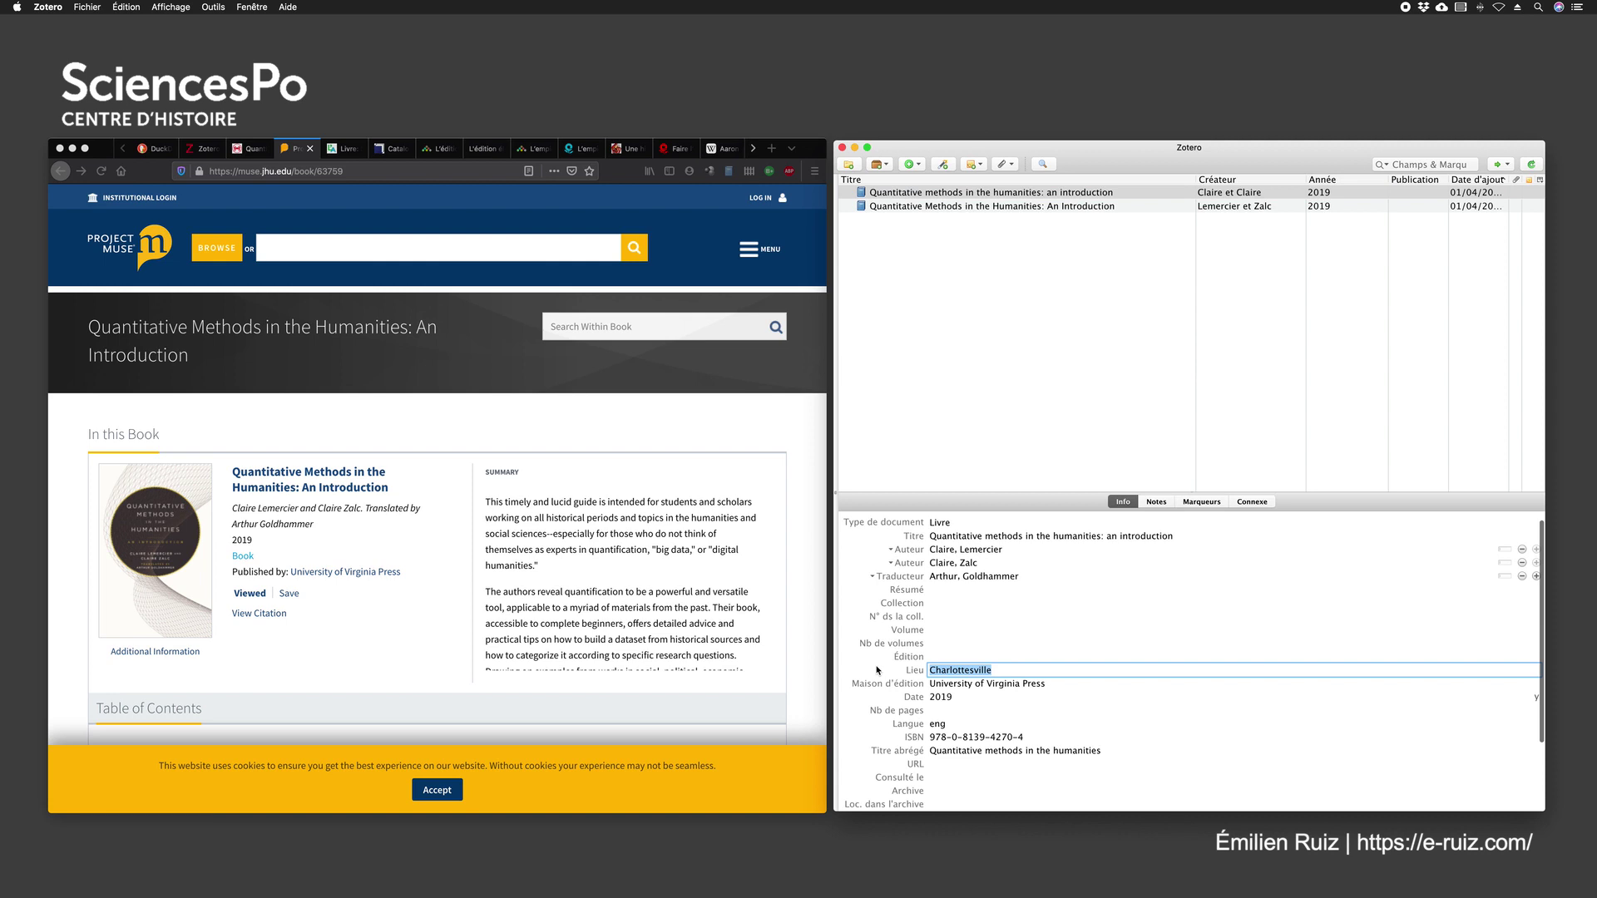
pyautogui.click(928, 208)
pyautogui.click(957, 671)
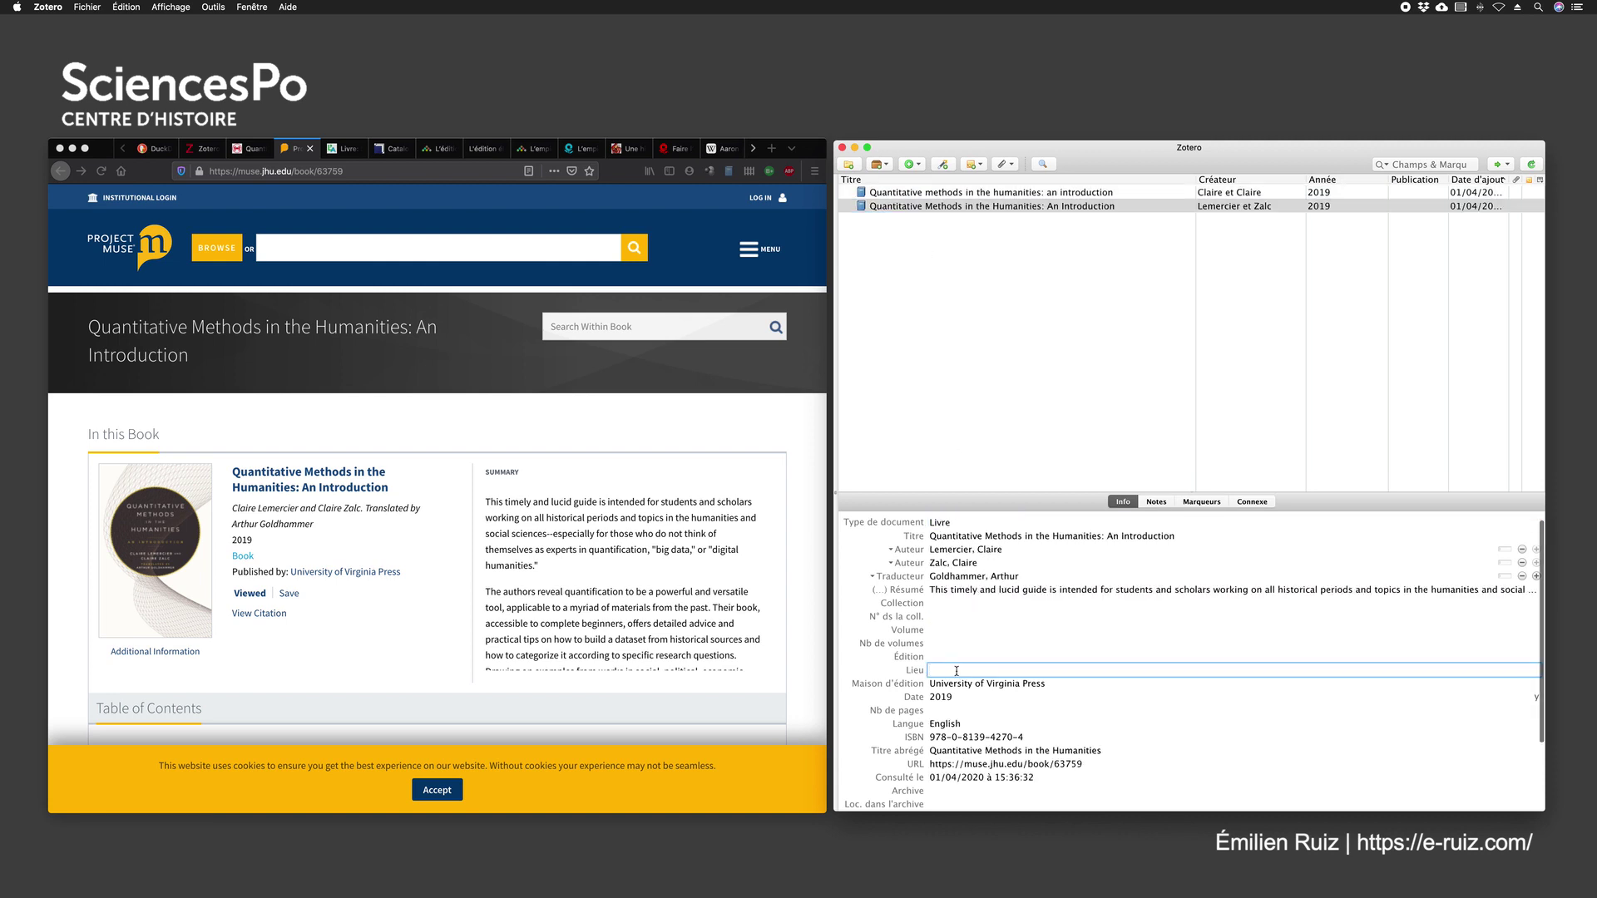
pyautogui.press('super+v')
pyautogui.press('Return')
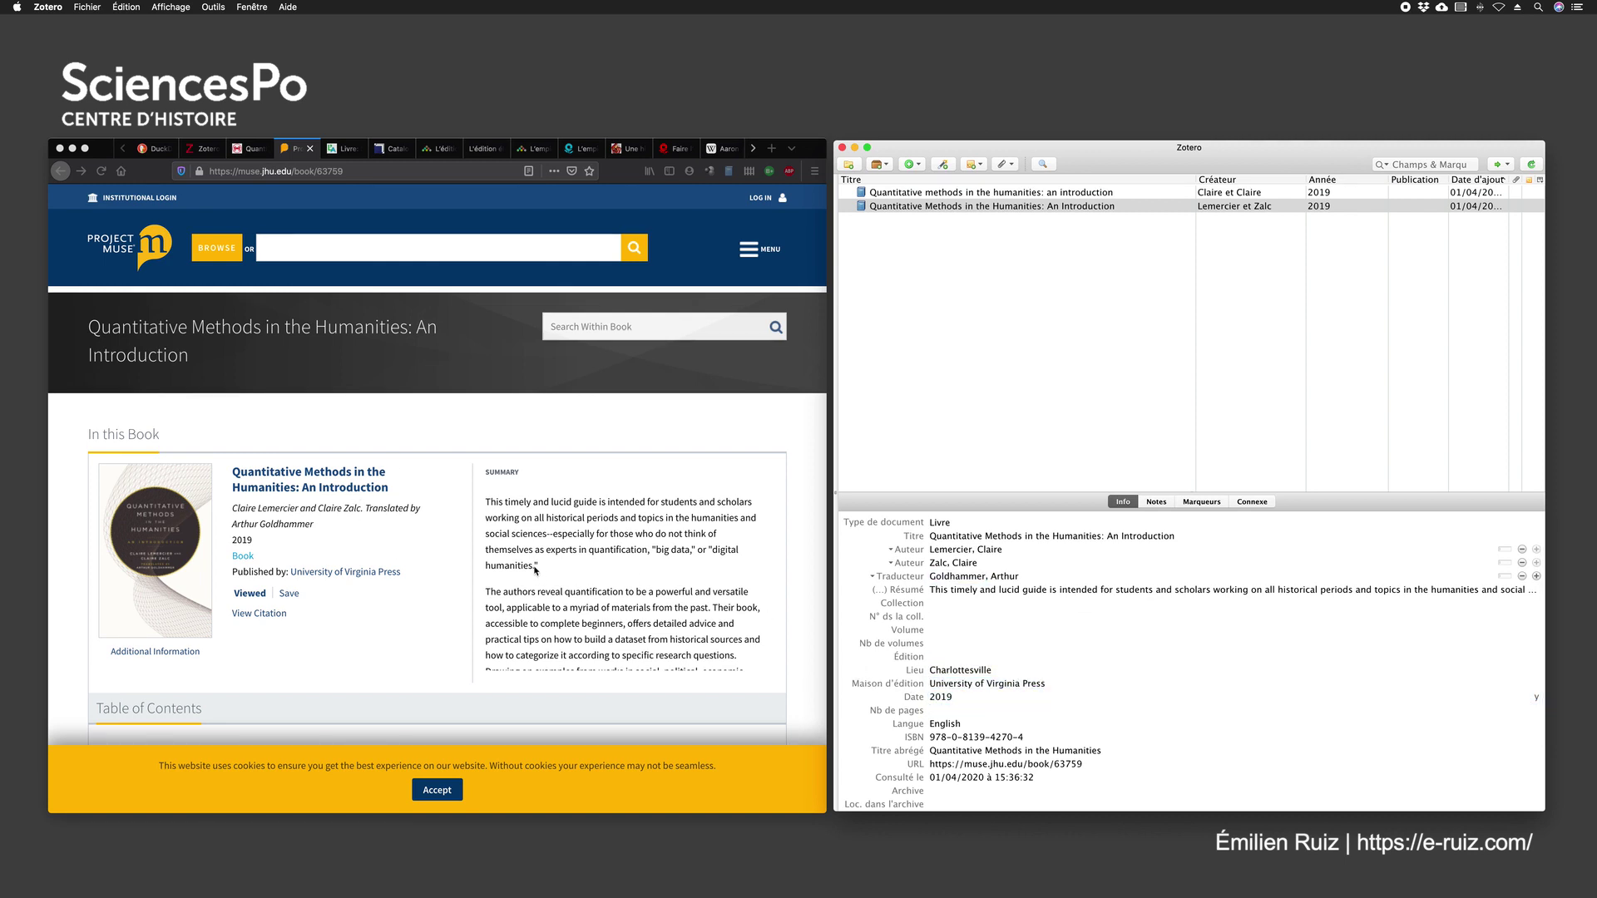
# Step: Look up the index's last page on the Project MUSE page and set the record's Nb de pages to 178
pyautogui.scroll(-2, 536, 572)
pyautogui.scroll(-3, 536, 572)
pyautogui.scroll(-15, 385, 552)
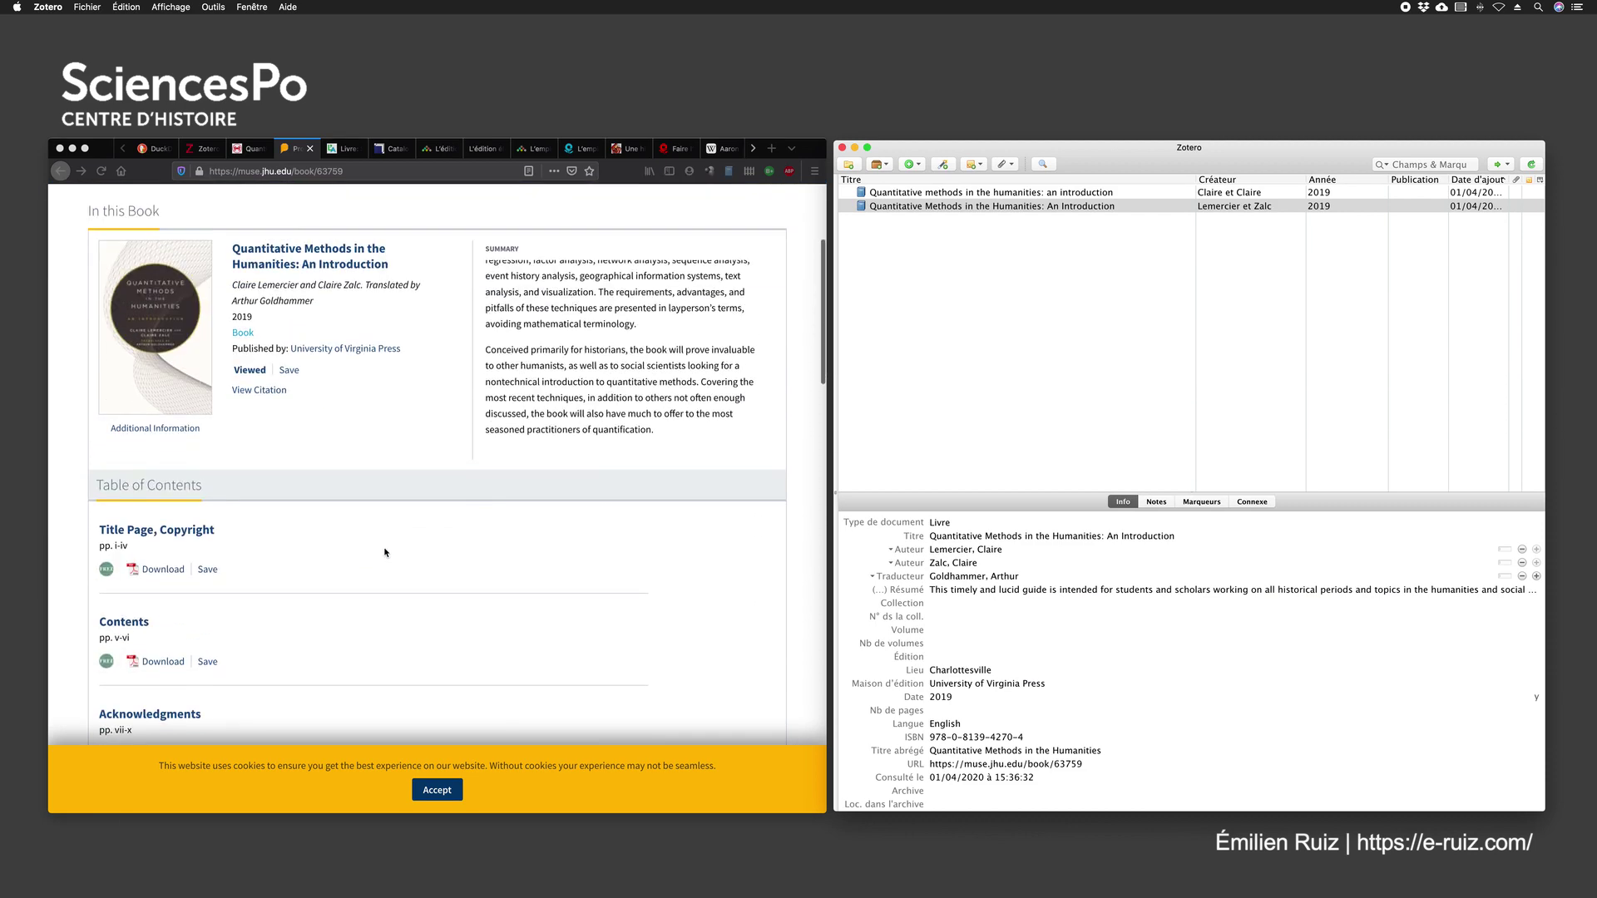
pyautogui.scroll(-20, 385, 552)
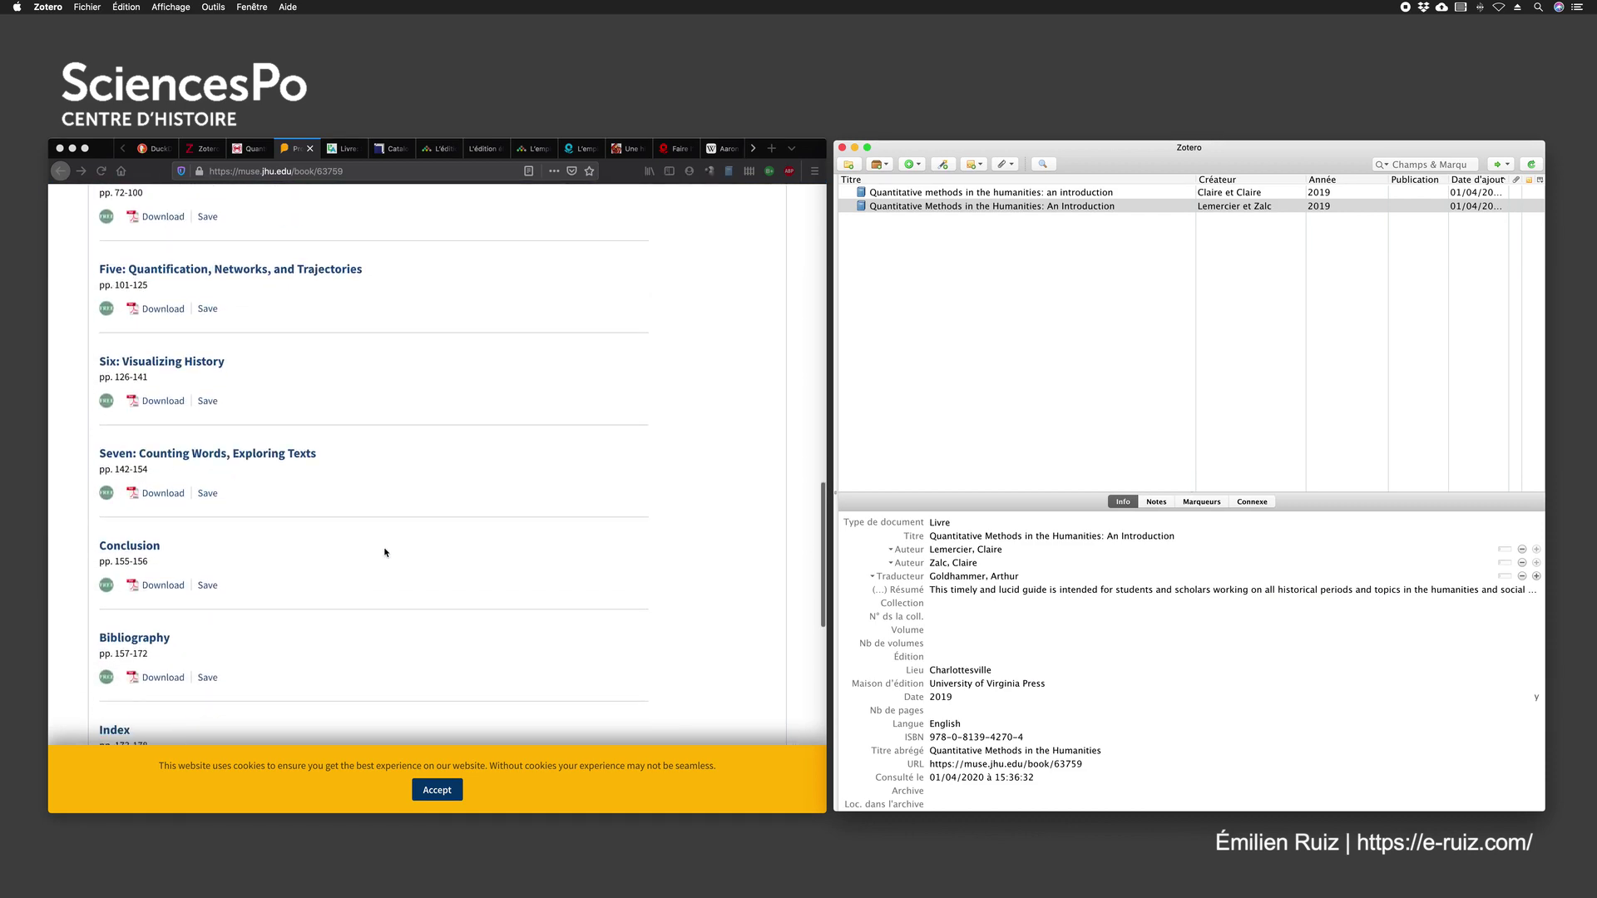
pyautogui.scroll(-5, 385, 553)
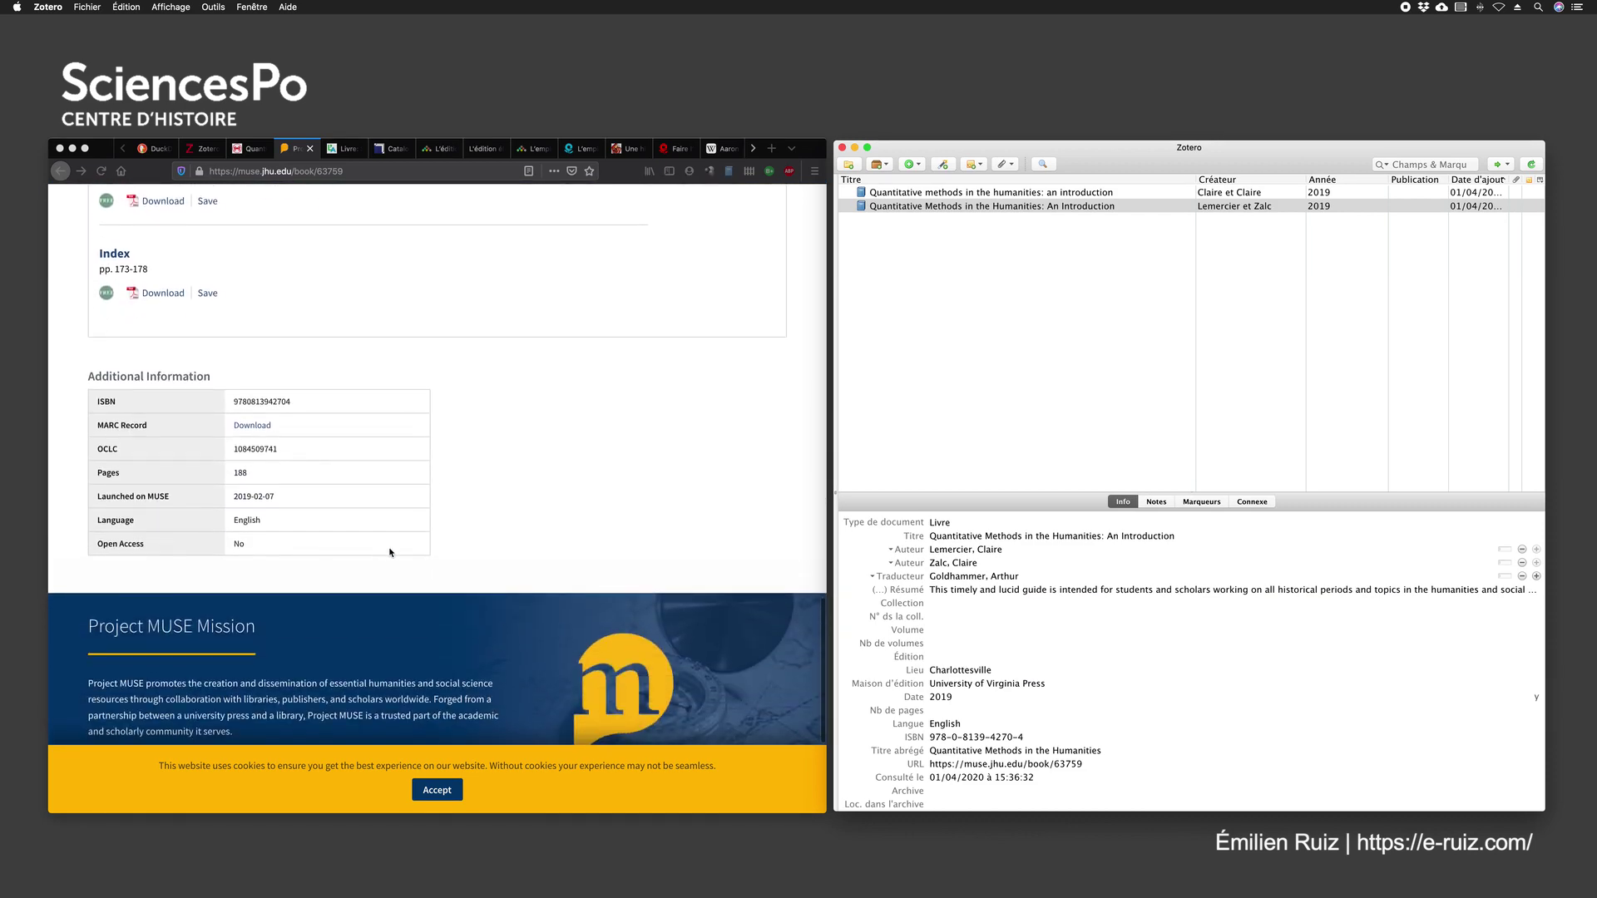
pyautogui.click(142, 273)
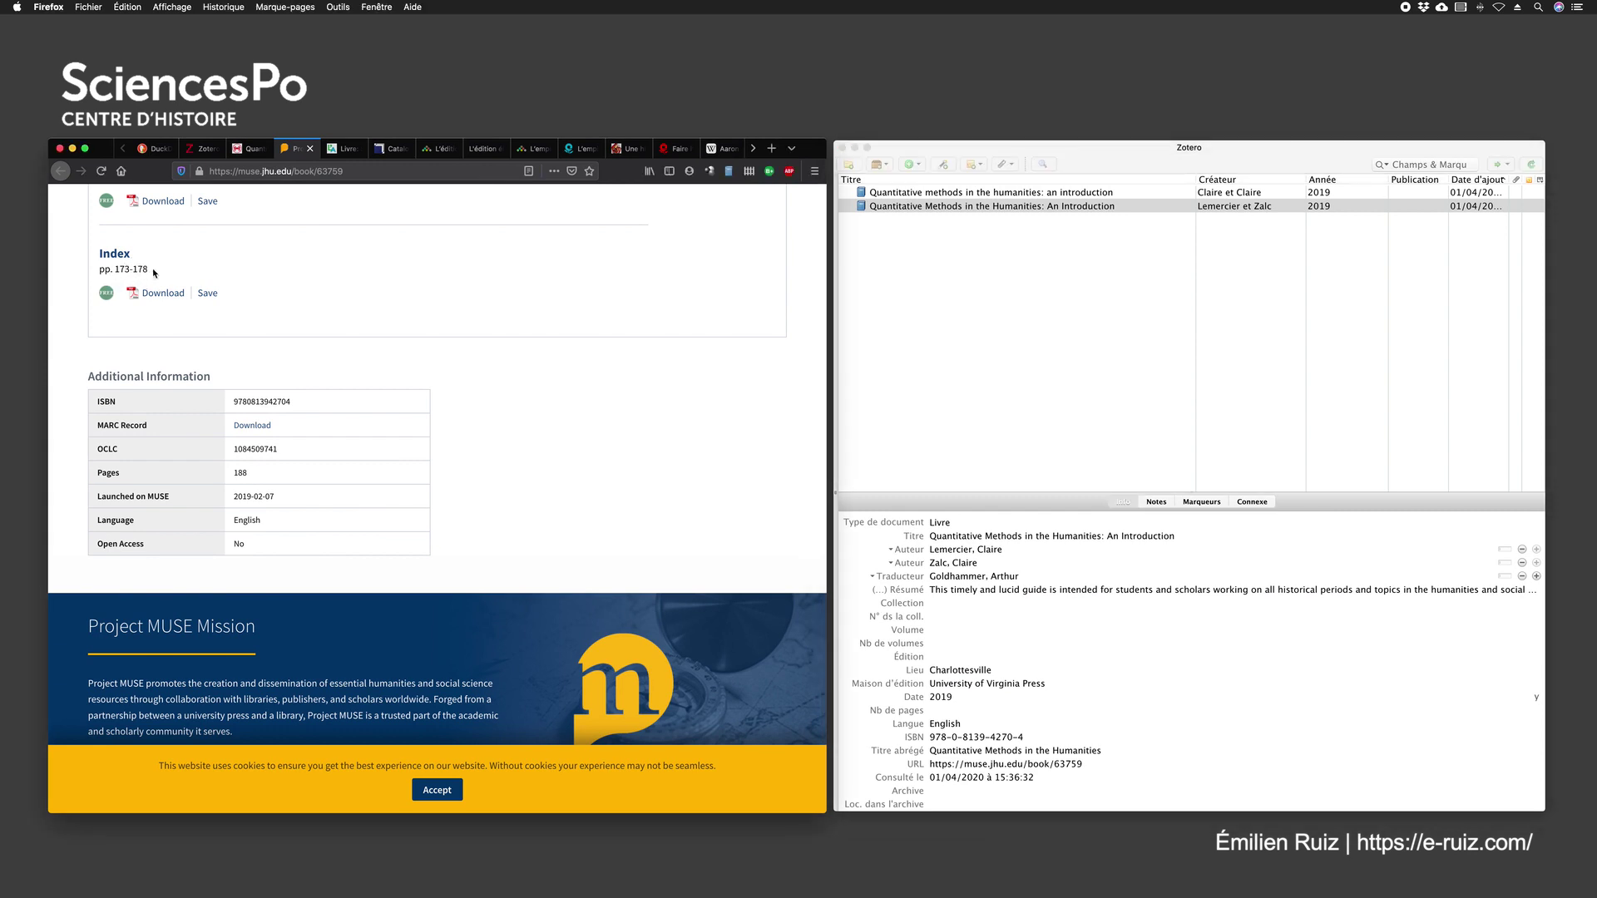
pyautogui.doubleClick(129, 268)
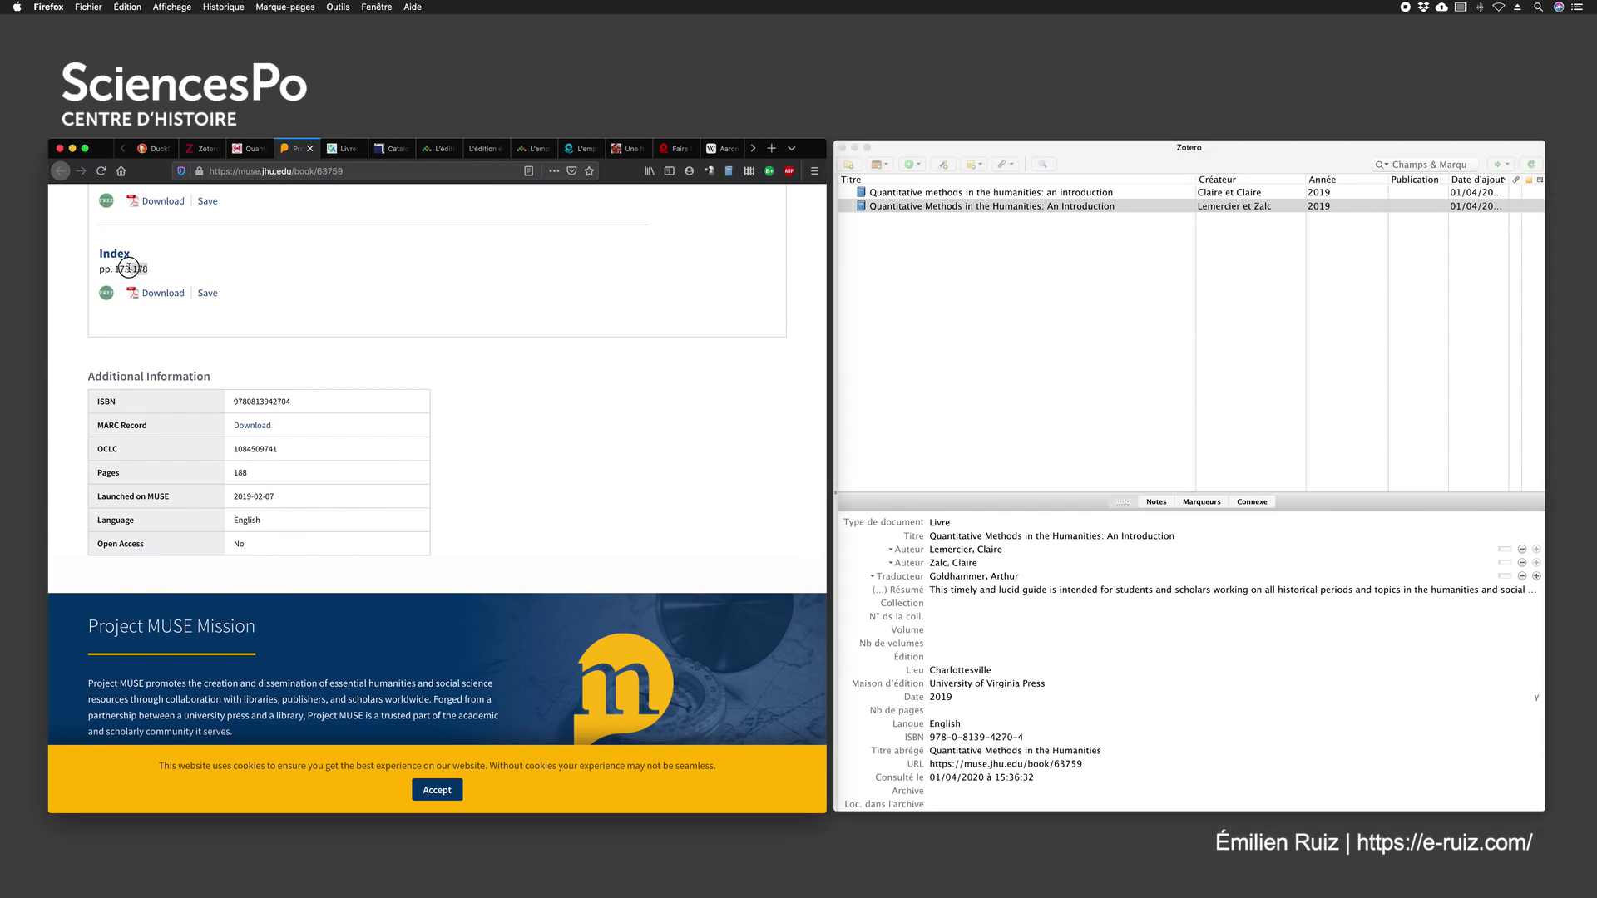
pyautogui.click(977, 714)
pyautogui.write('178')
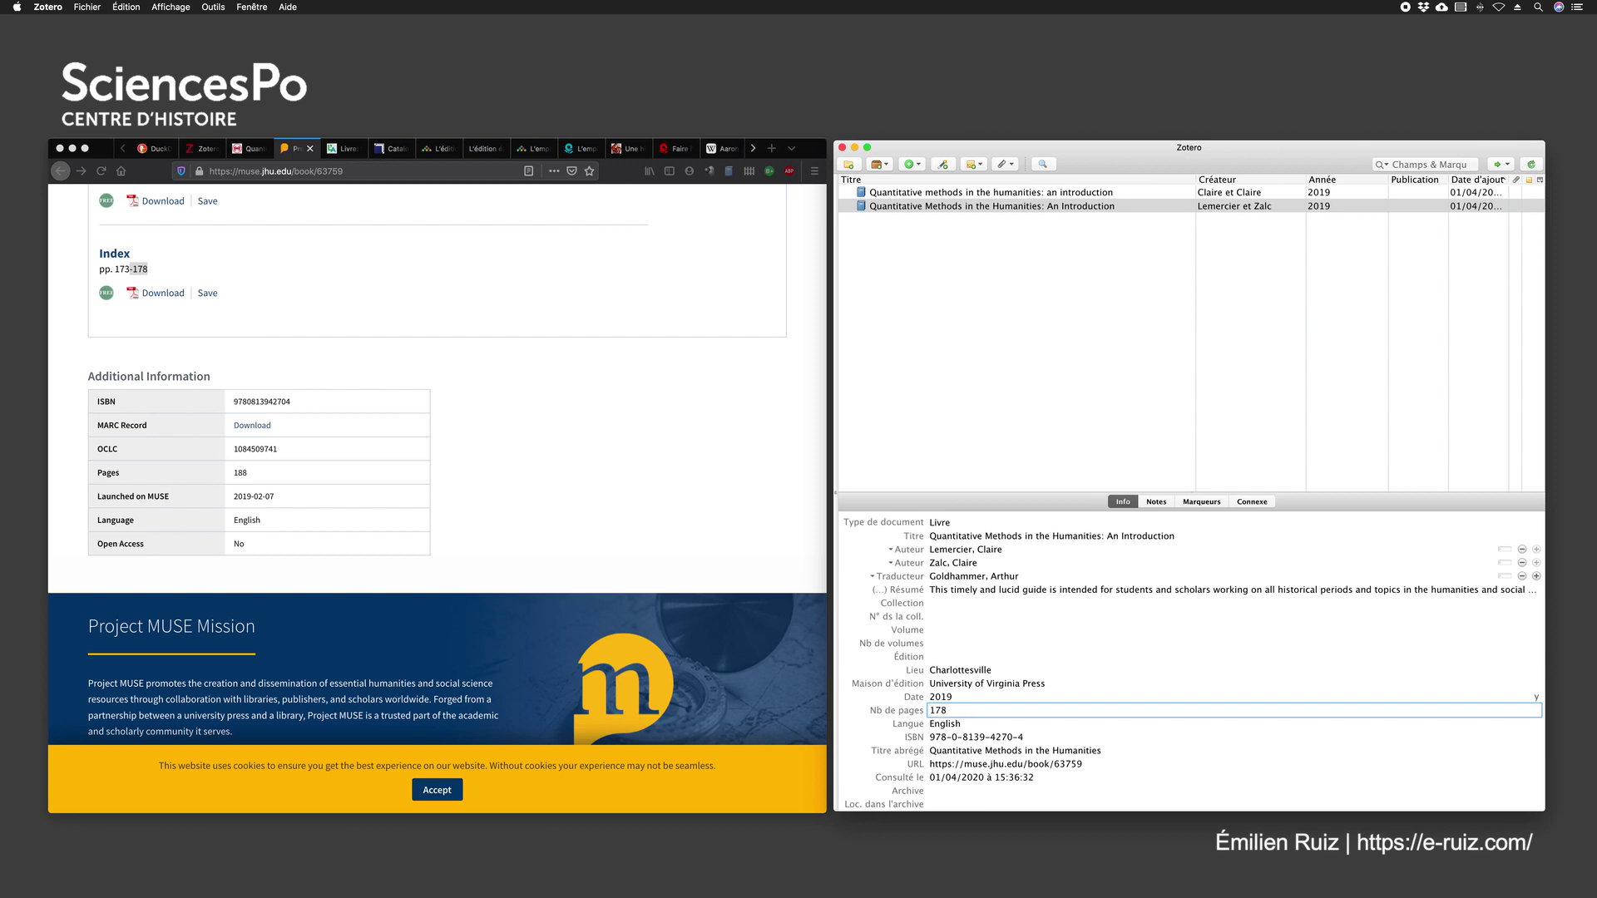
pyautogui.press('Return')
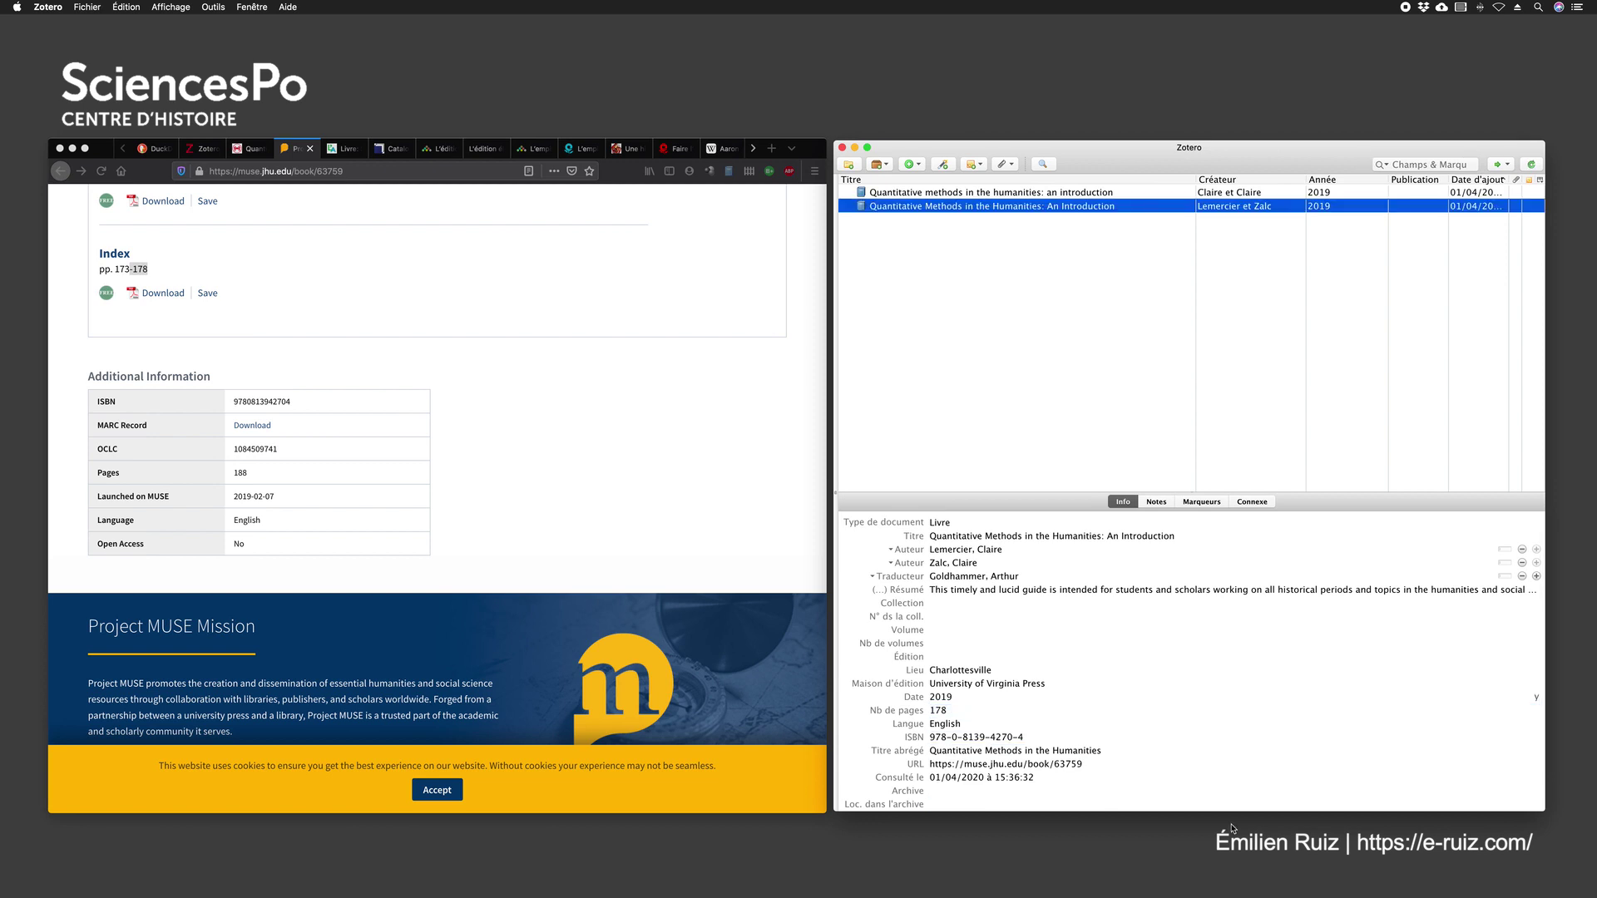
pyautogui.click(998, 643)
pyautogui.click(981, 661)
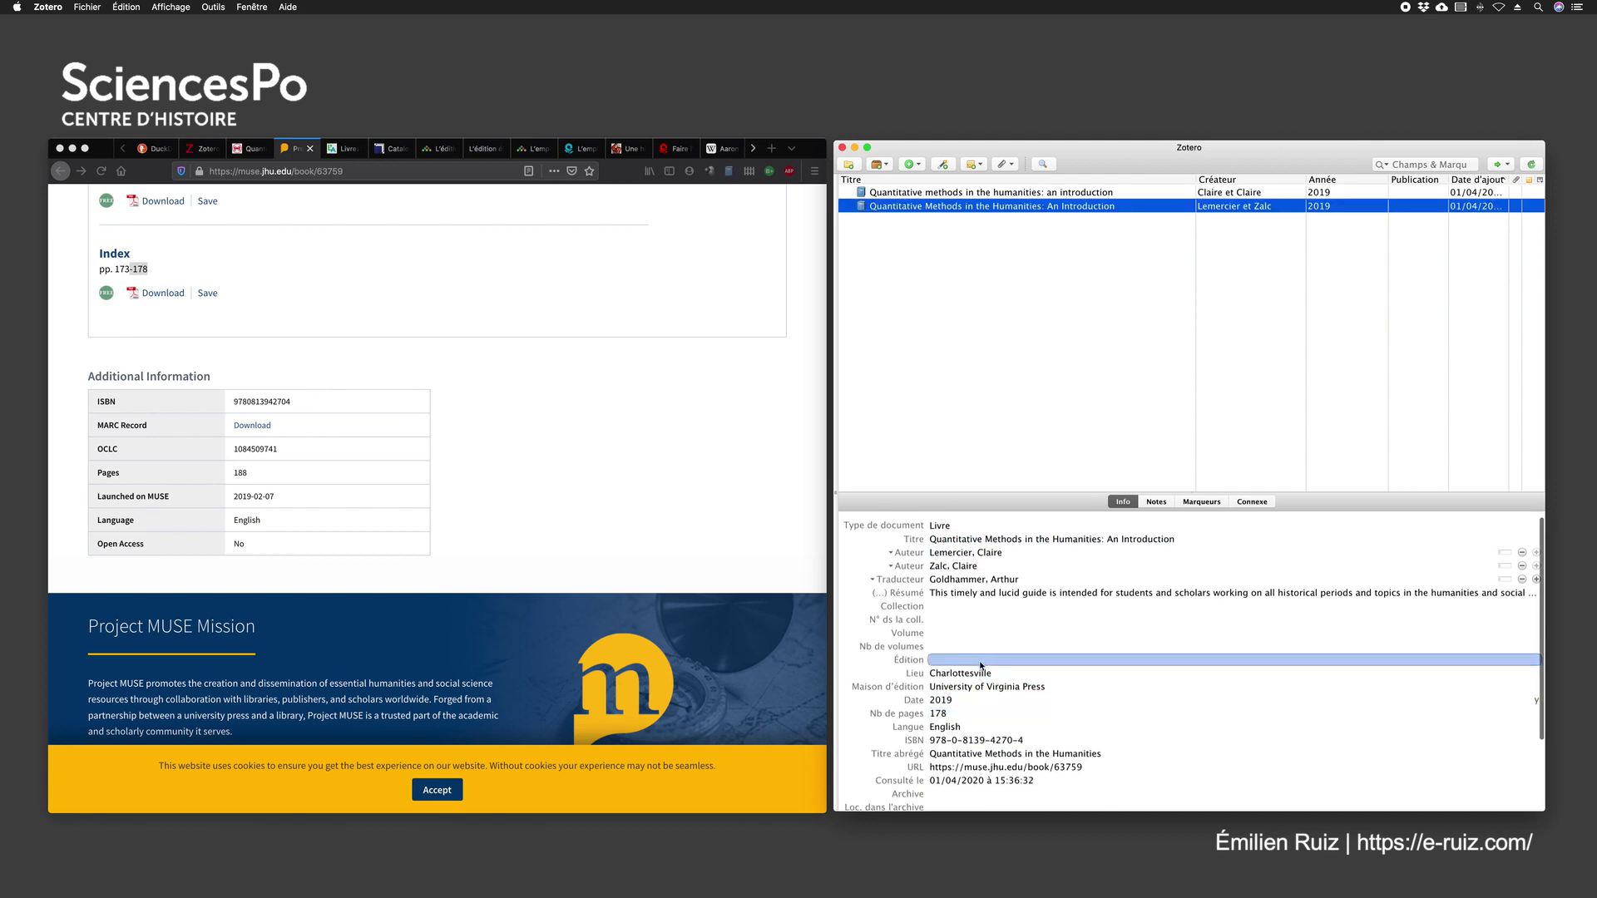
pyautogui.press('Escape')
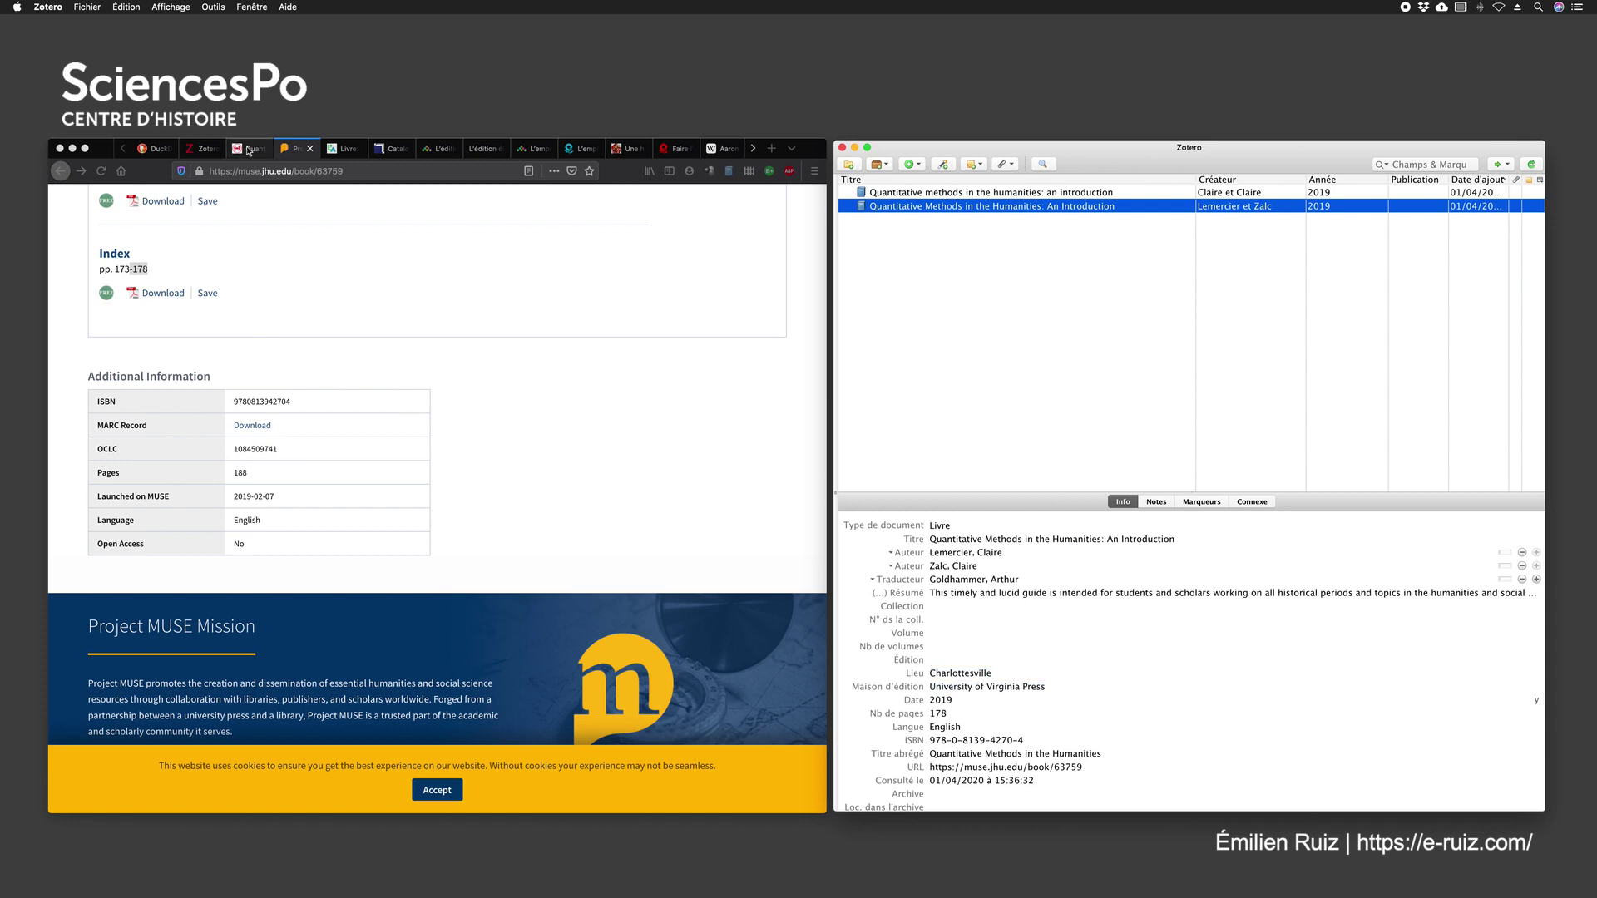
pyautogui.click(248, 150)
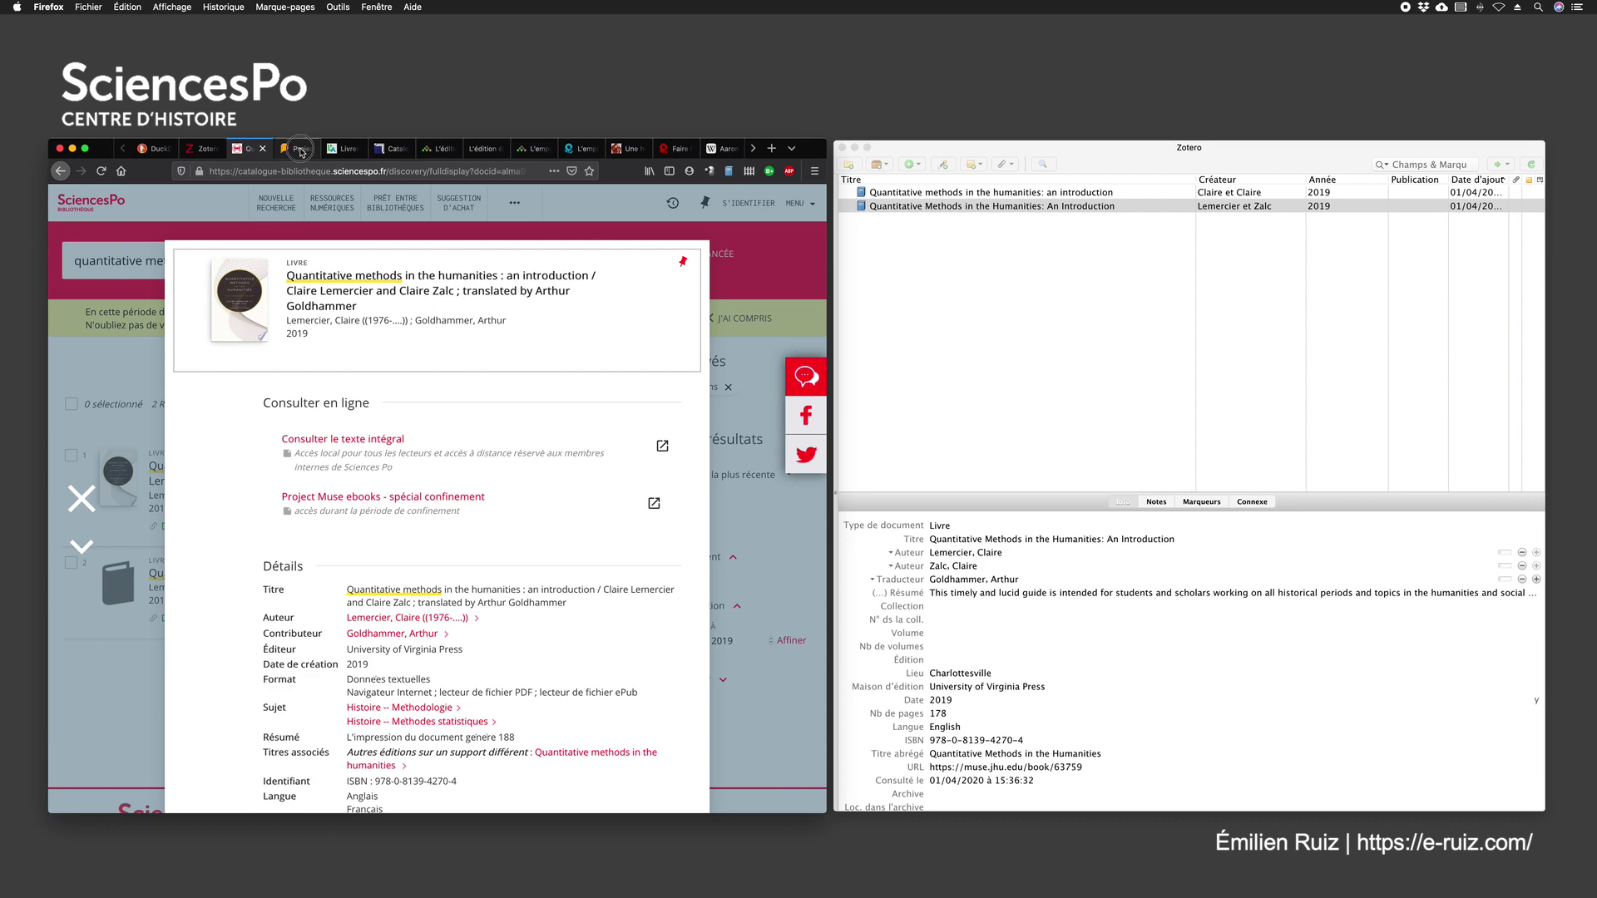
pyautogui.click(297, 149)
pyautogui.scroll(15, 285, 216)
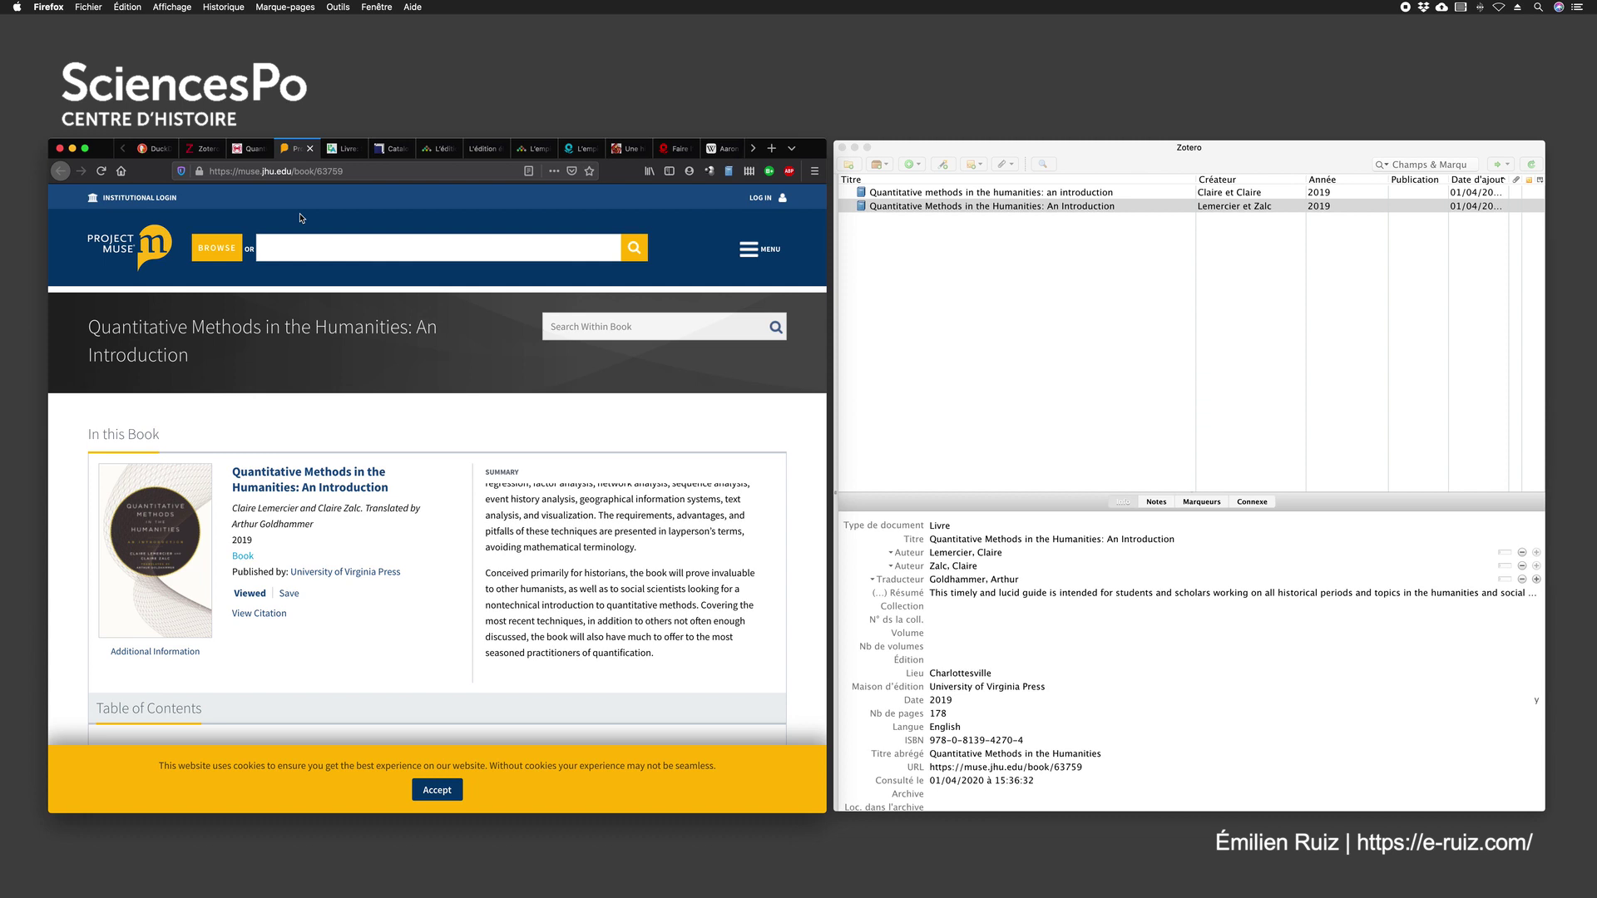
# Step: Save the Libr'Aire bookseller page for "Serviteurs de l'État" to Zotero
pyautogui.click(348, 150)
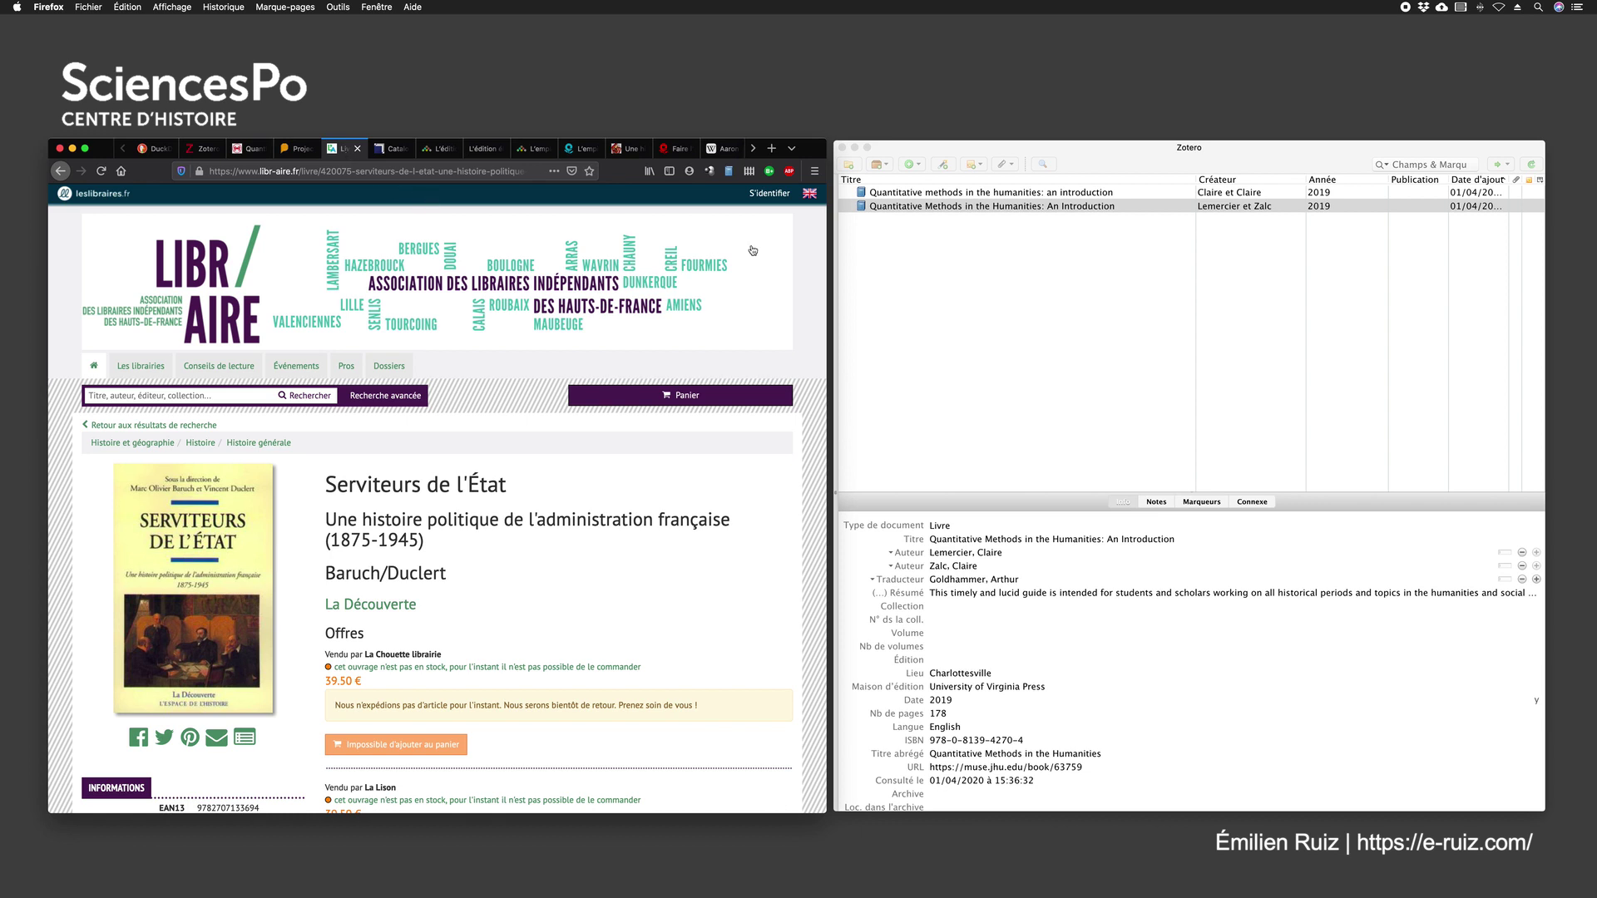
pyautogui.click(730, 172)
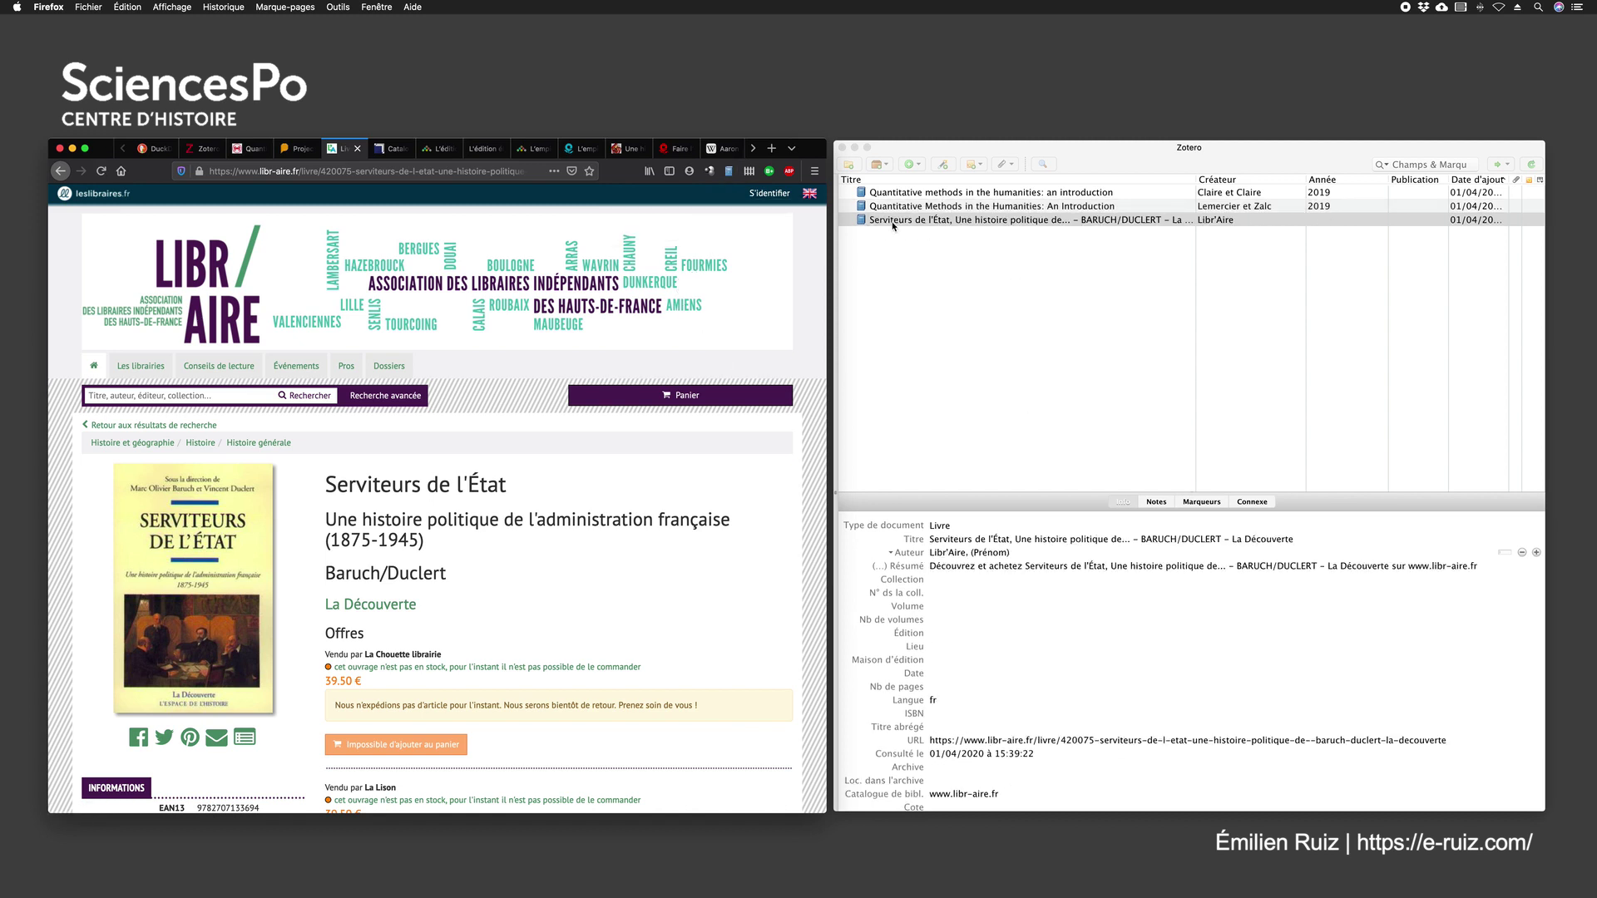
# Step: Examine the Titre and Auteur fields of the record imported from the Libr'Aire page
pyautogui.click(982, 539)
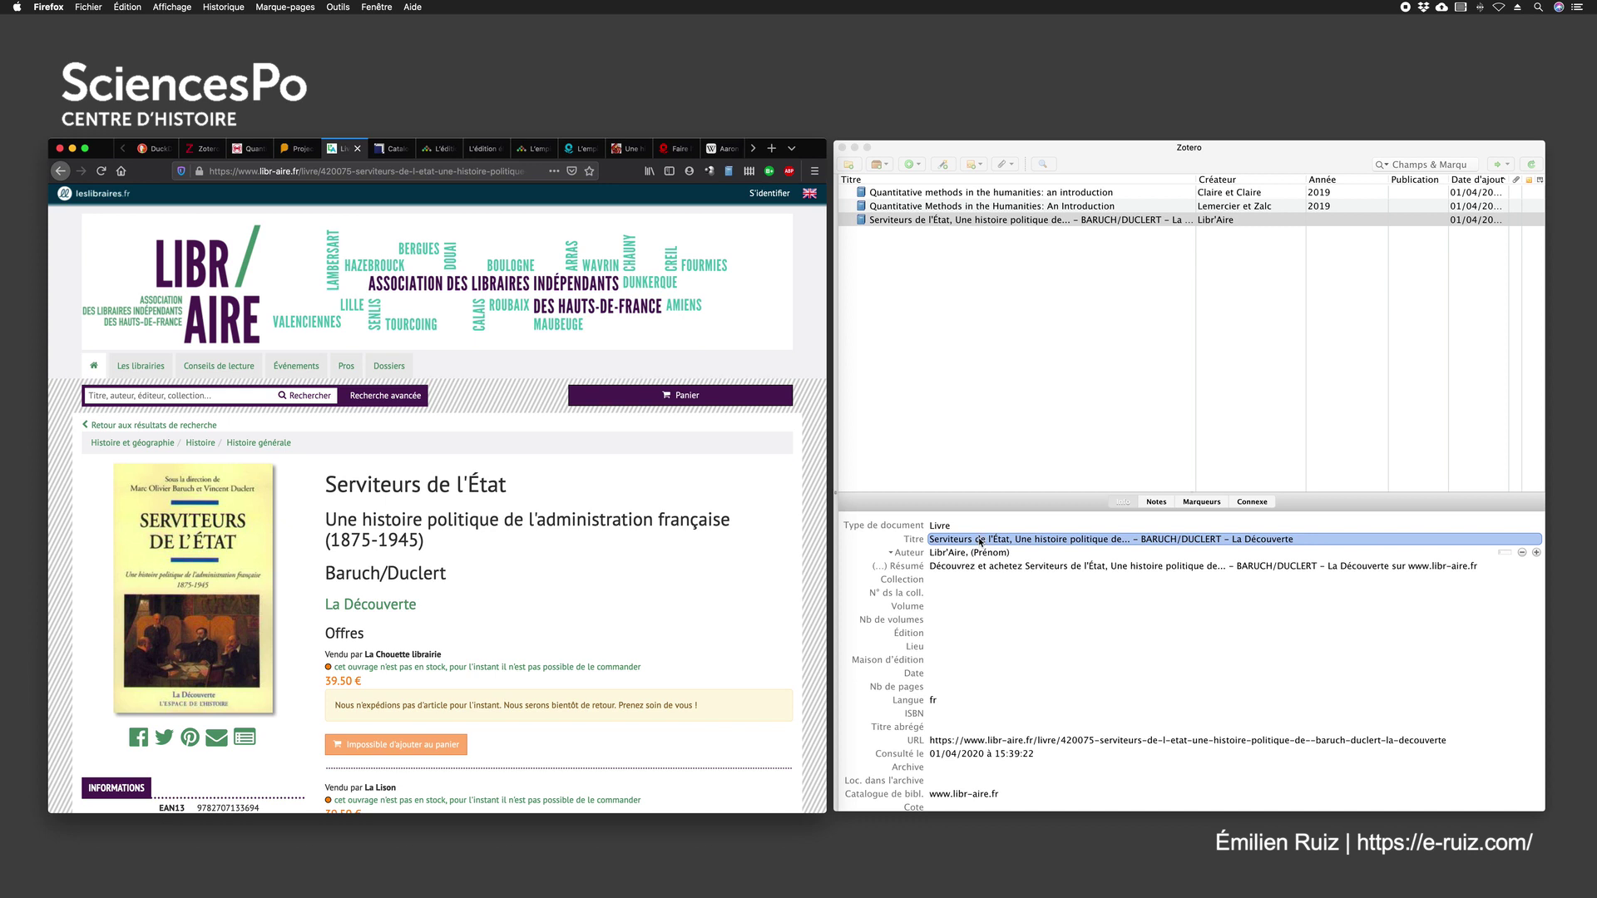
pyautogui.click(982, 542)
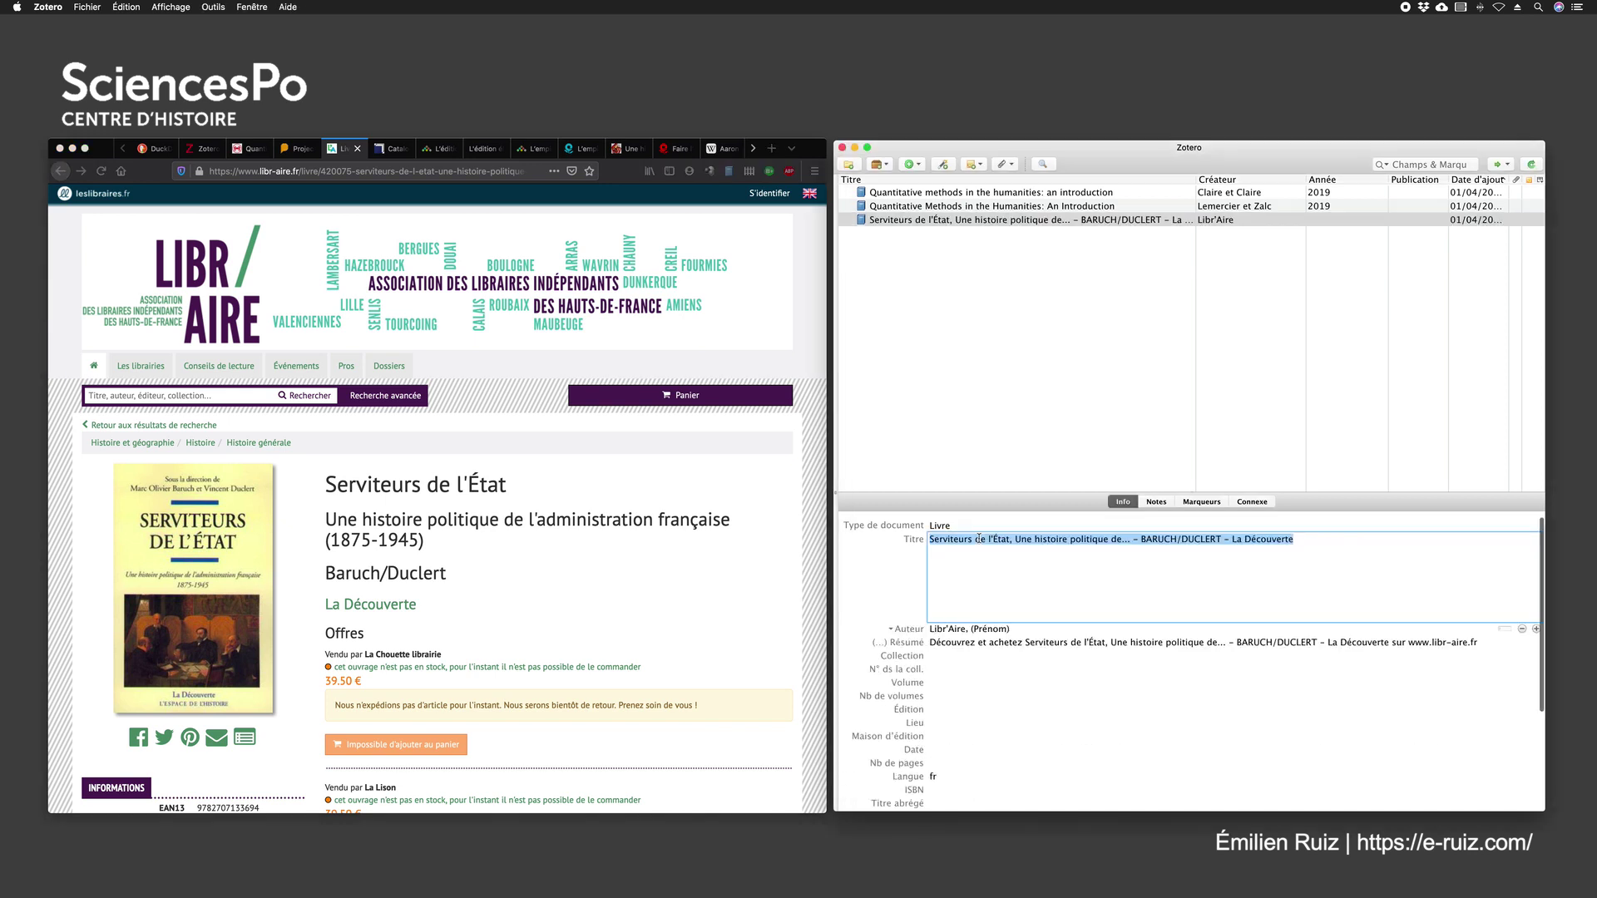
pyautogui.moveTo(1143, 538); pyautogui.dragTo(1234, 540)
pyautogui.click(1234, 540)
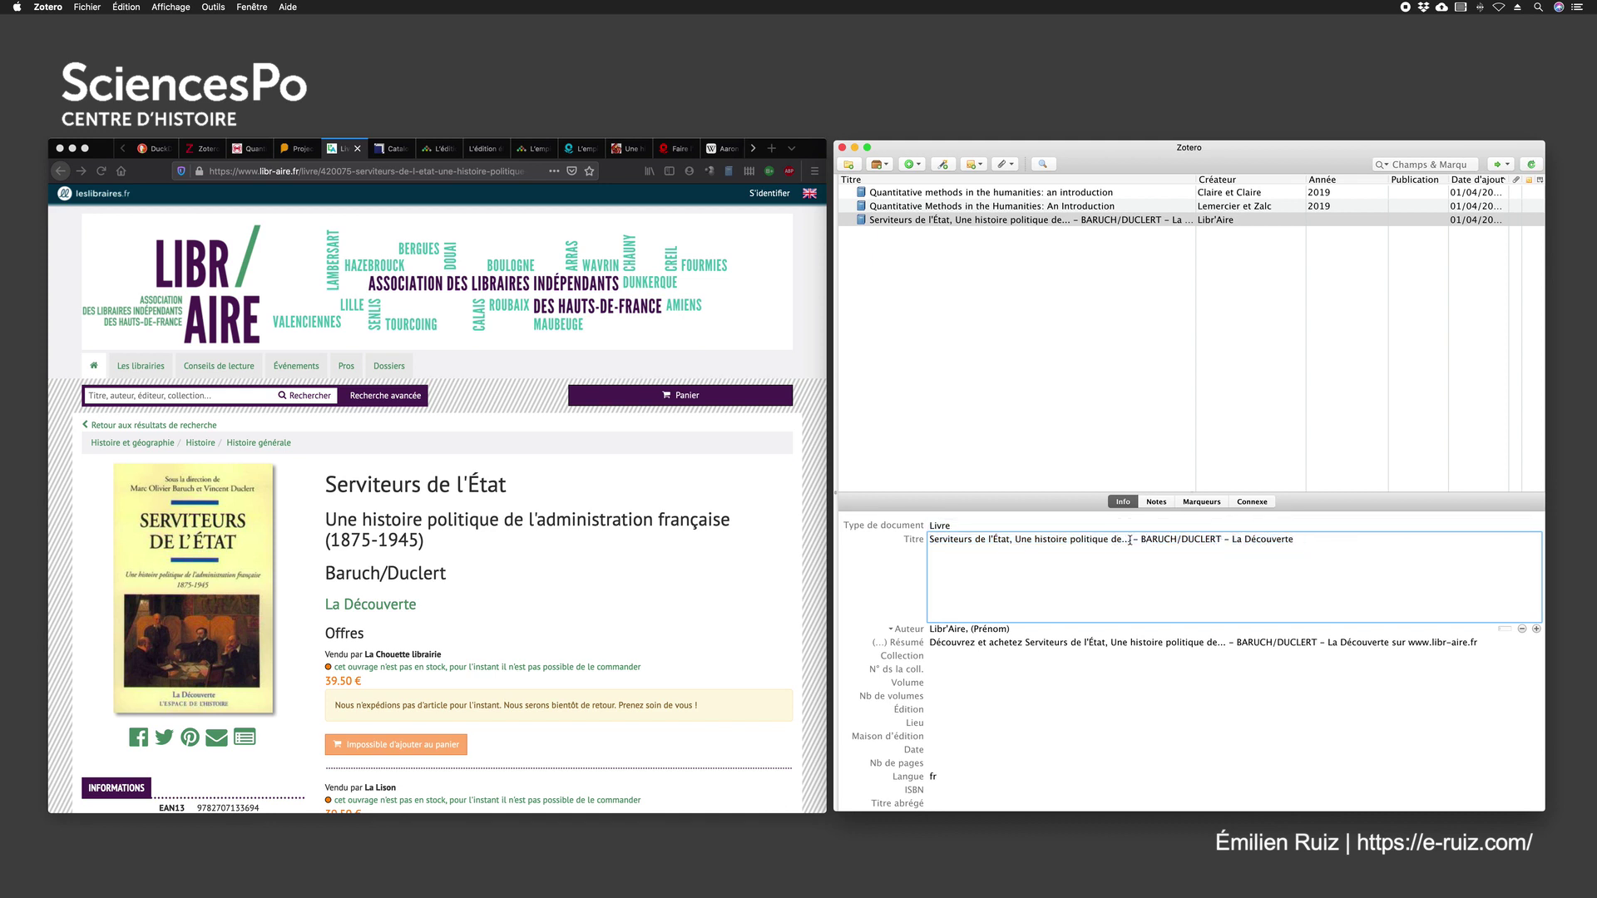
pyautogui.moveTo(1130, 540); pyautogui.dragTo(871, 540)
pyautogui.press('Return')
pyautogui.click(962, 554)
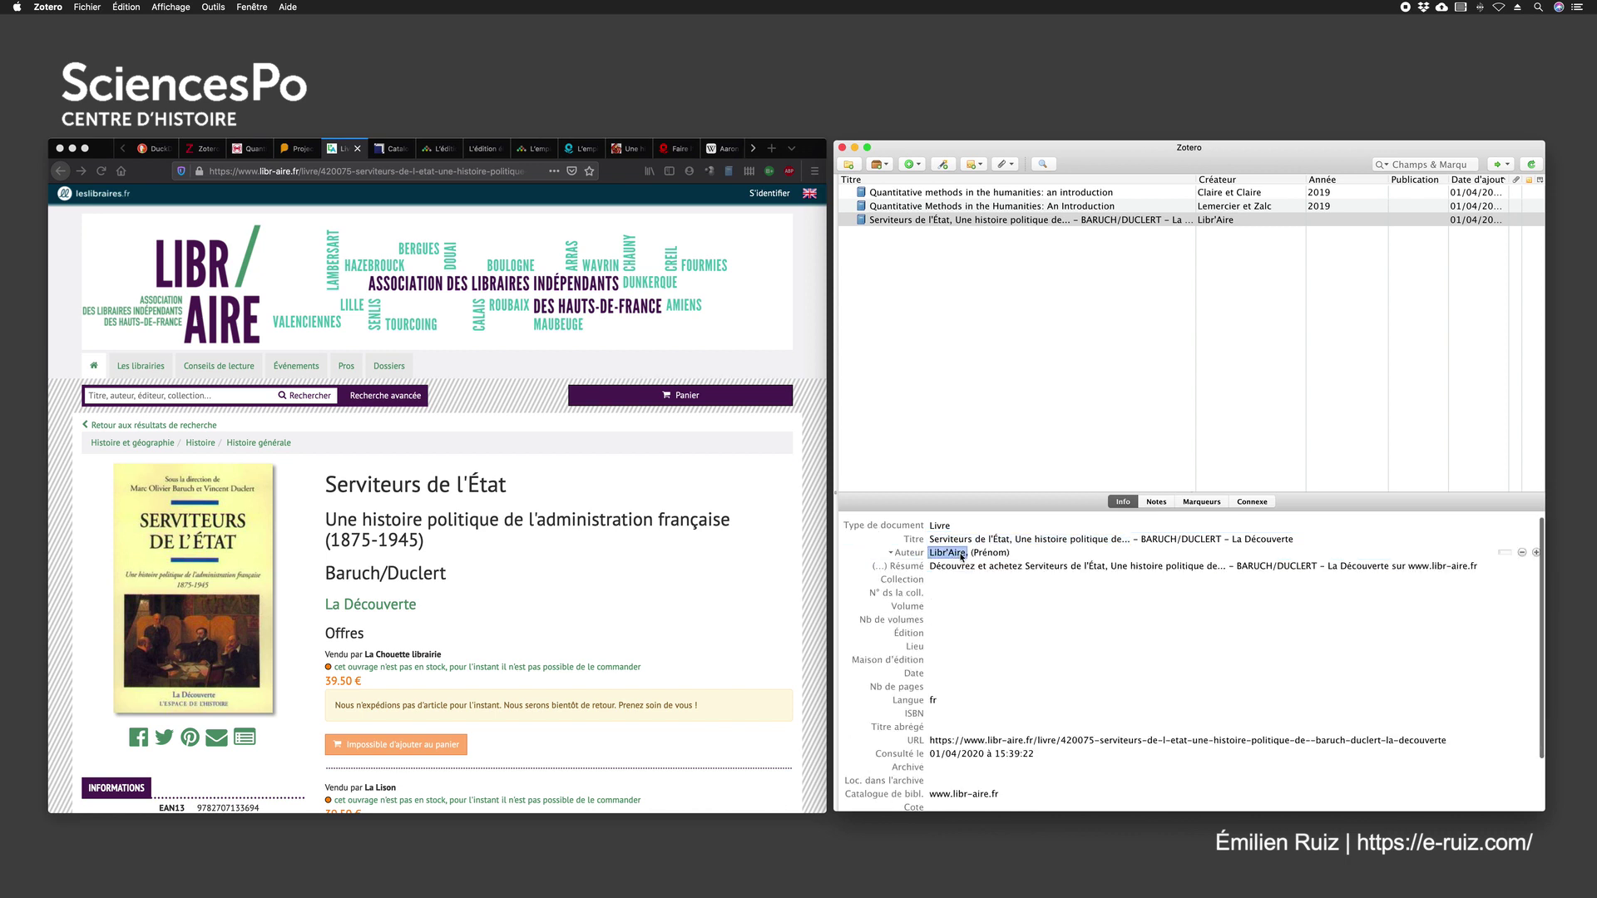
pyautogui.click(949, 552)
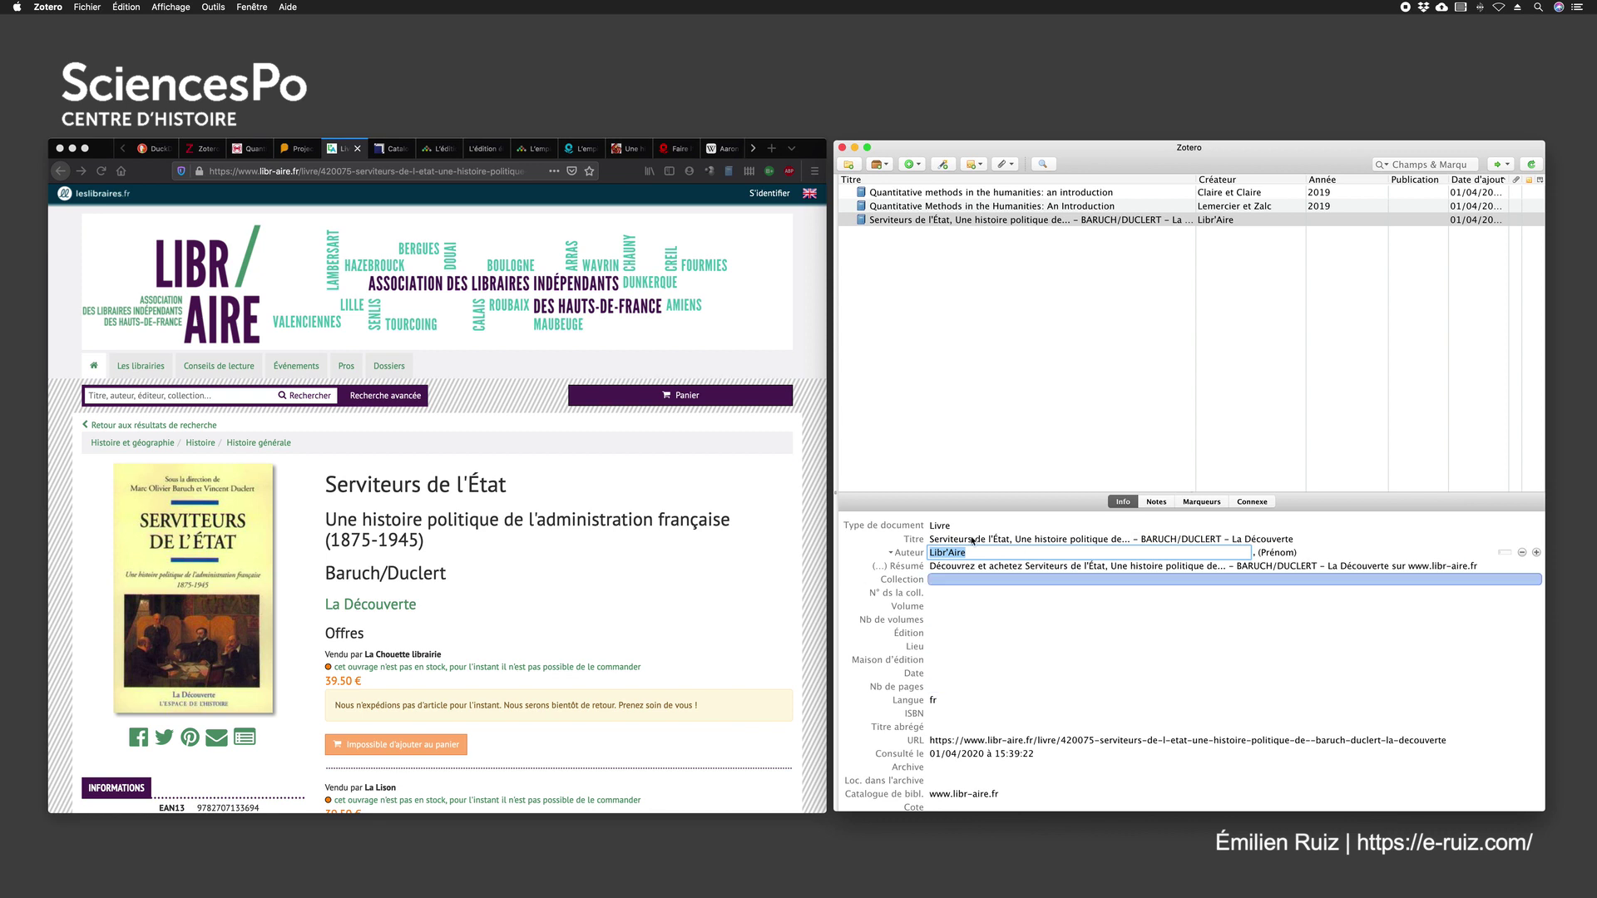
pyautogui.click(1018, 317)
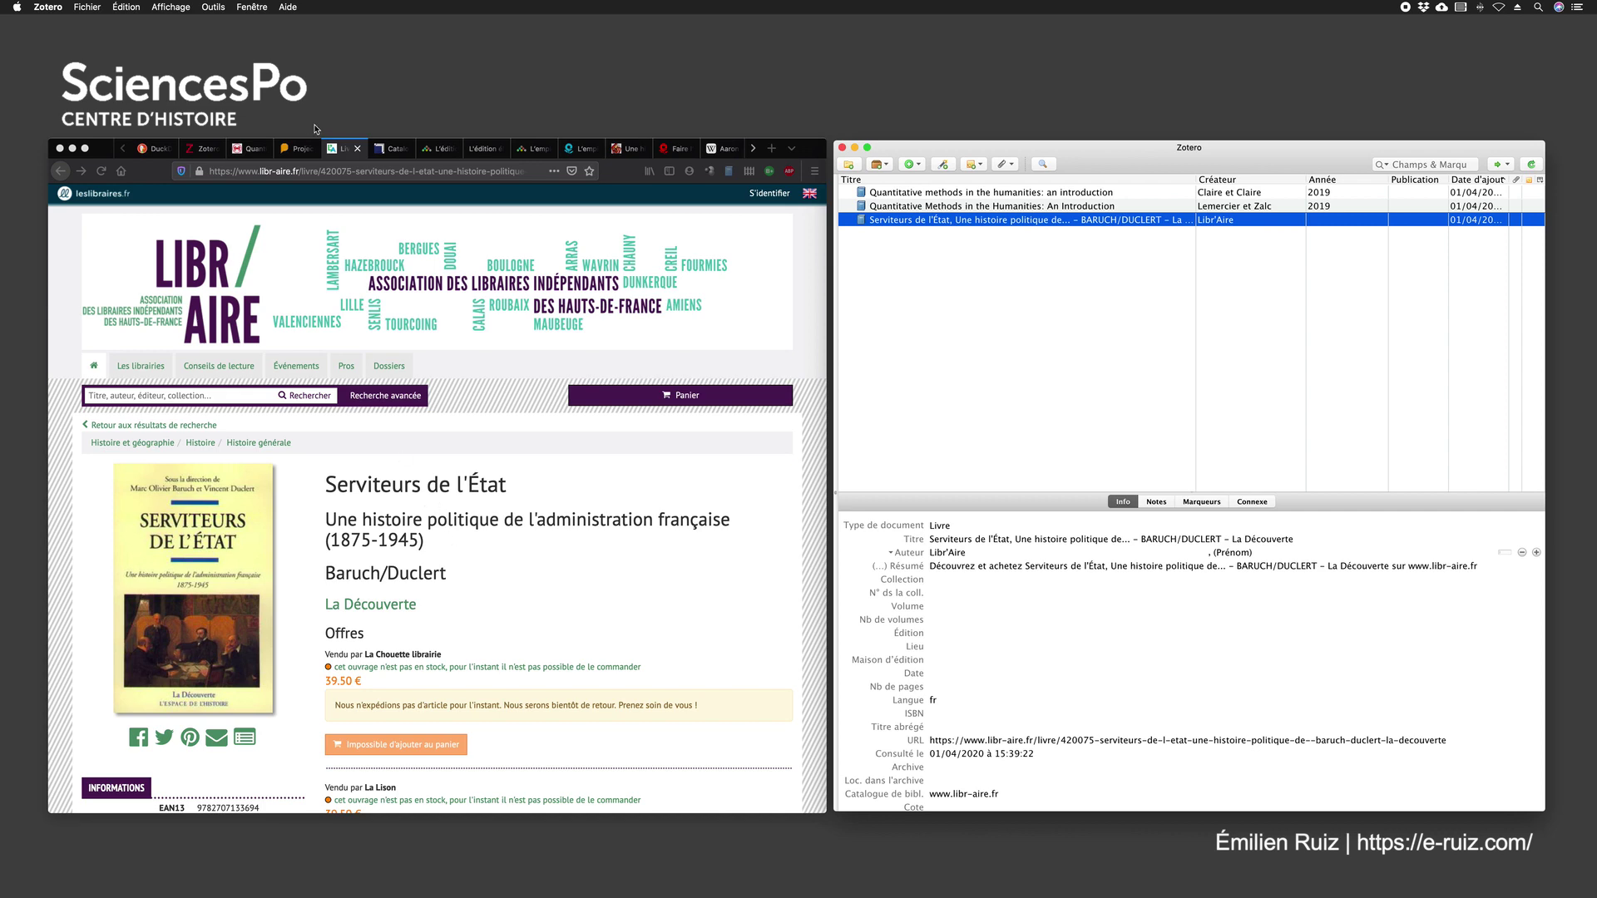
# Step: Save the Sudoc catalogue record for "Serviteurs de l'Etat" to Zotero's Test collection and review its imported fields
pyautogui.click(391, 151)
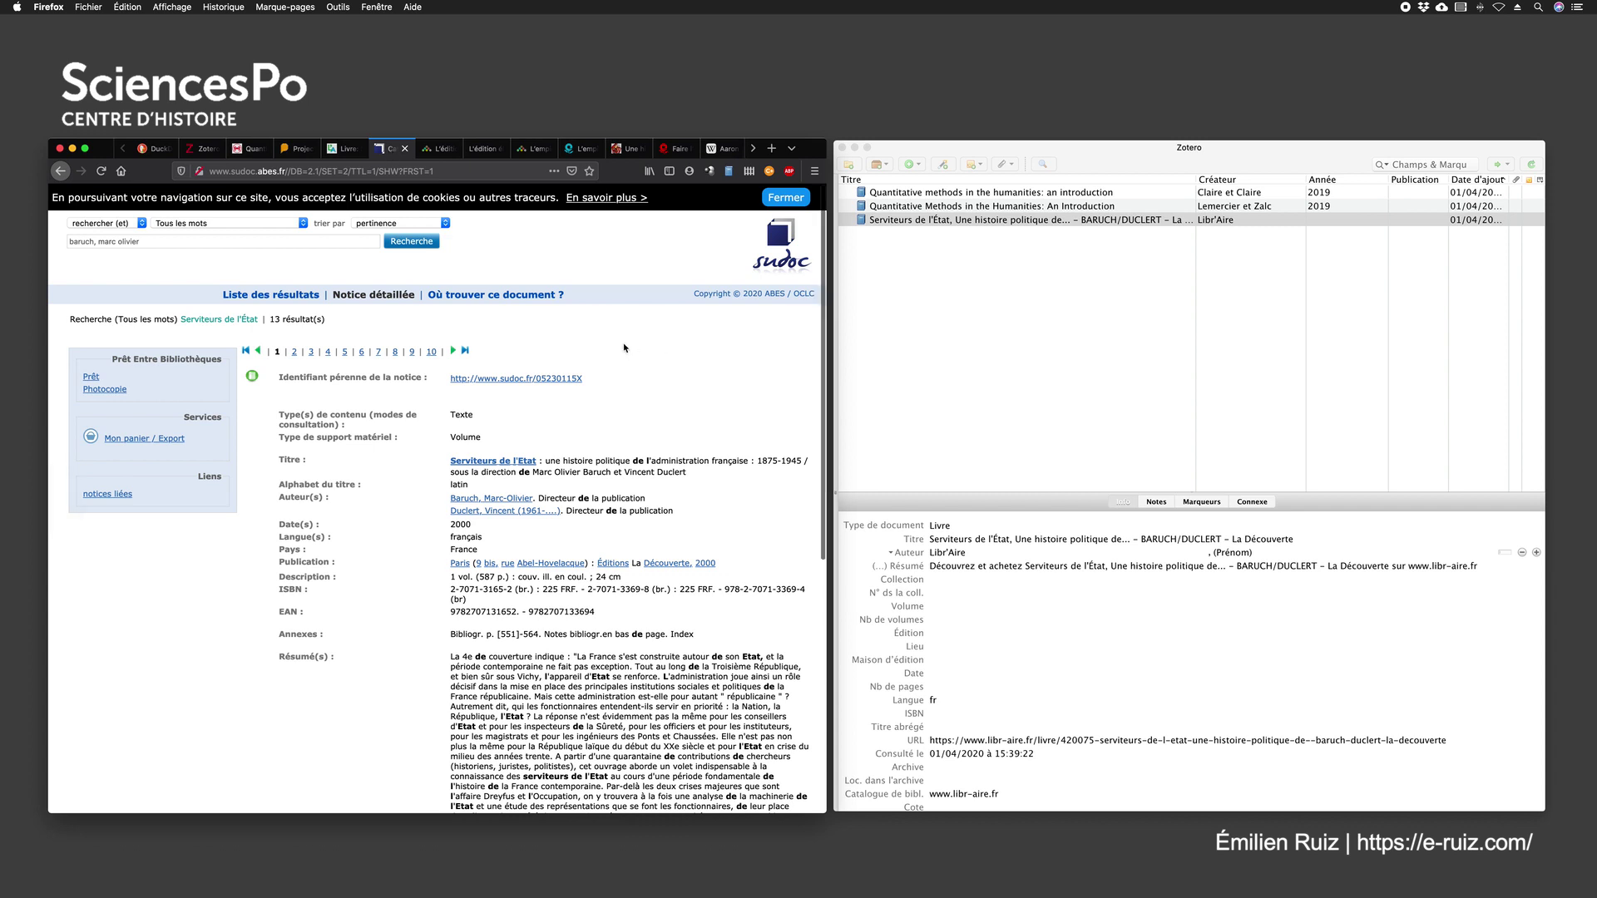
pyautogui.click(730, 172)
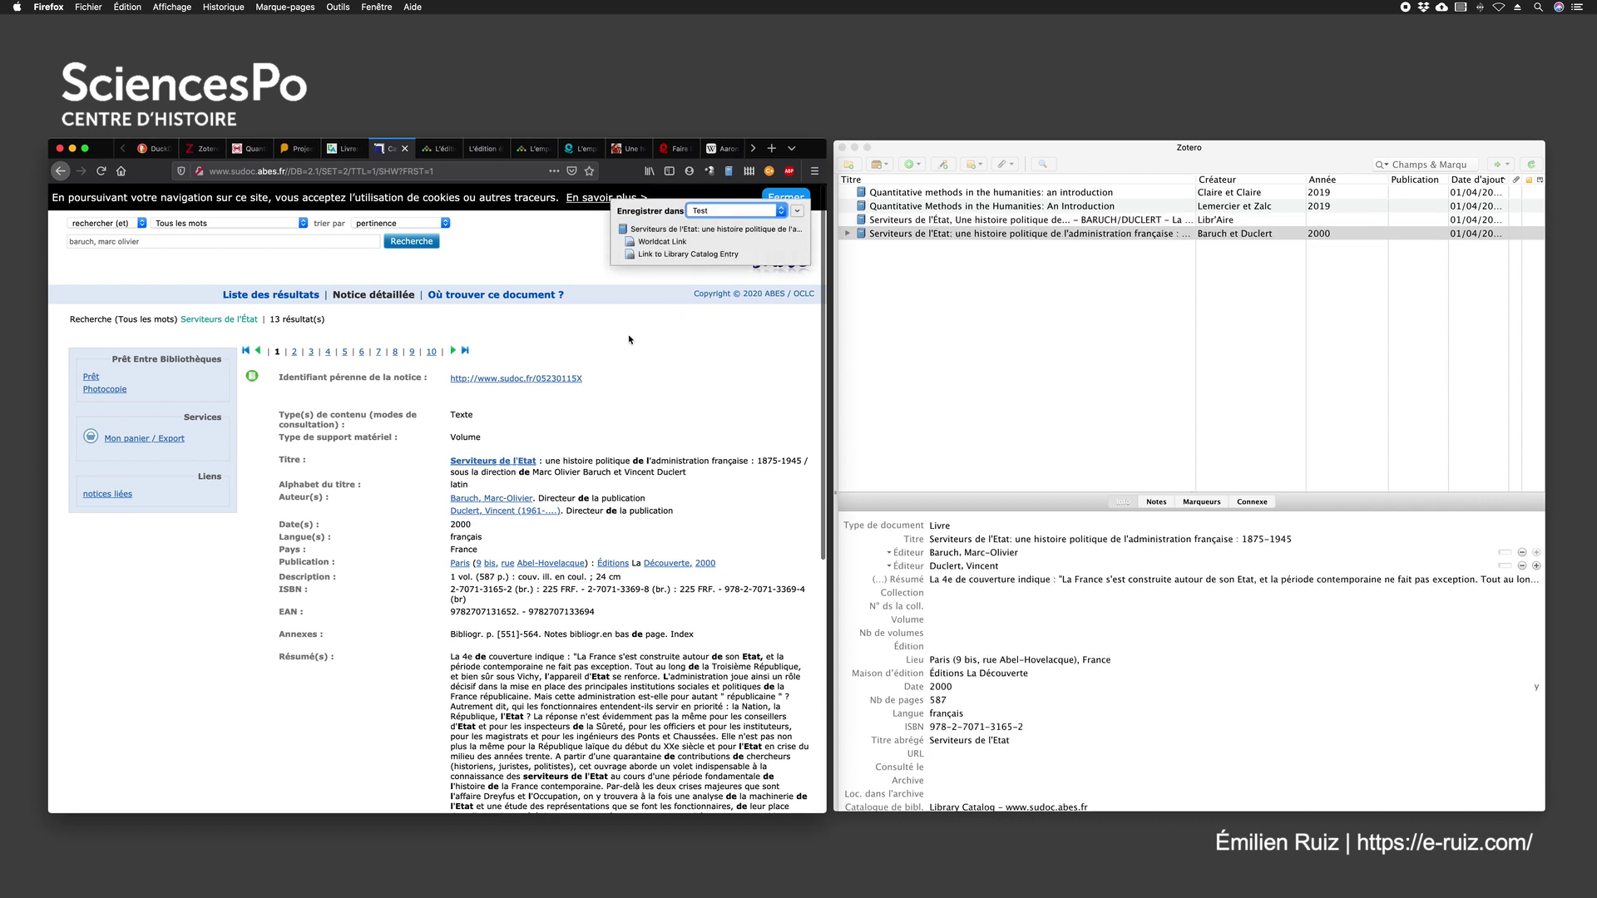
pyautogui.click(930, 236)
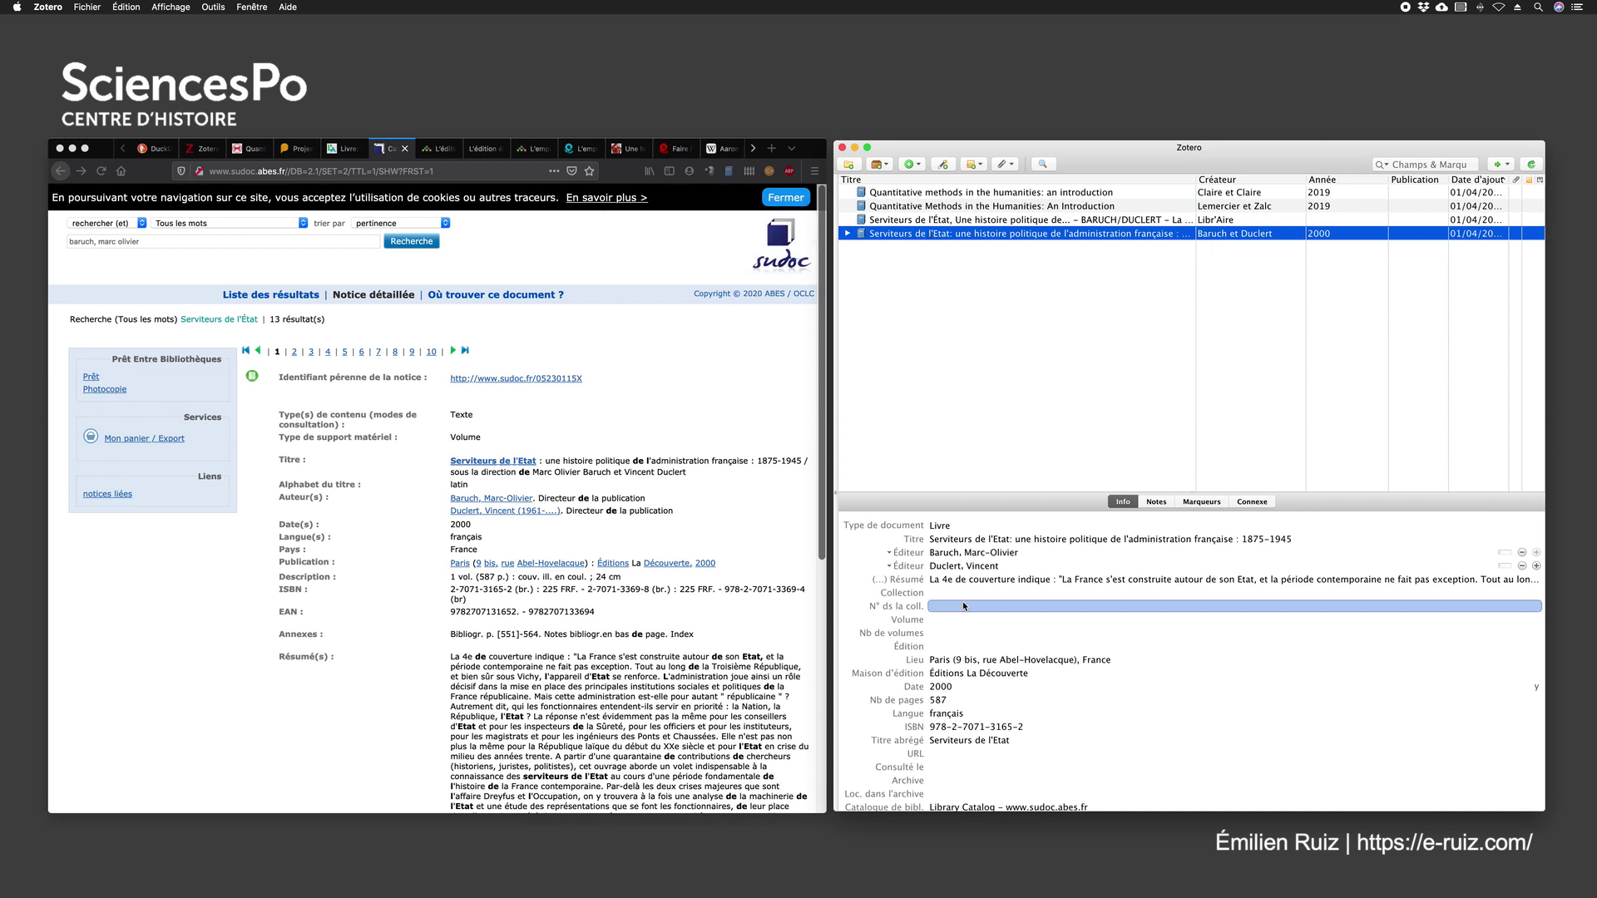
pyautogui.click(976, 540)
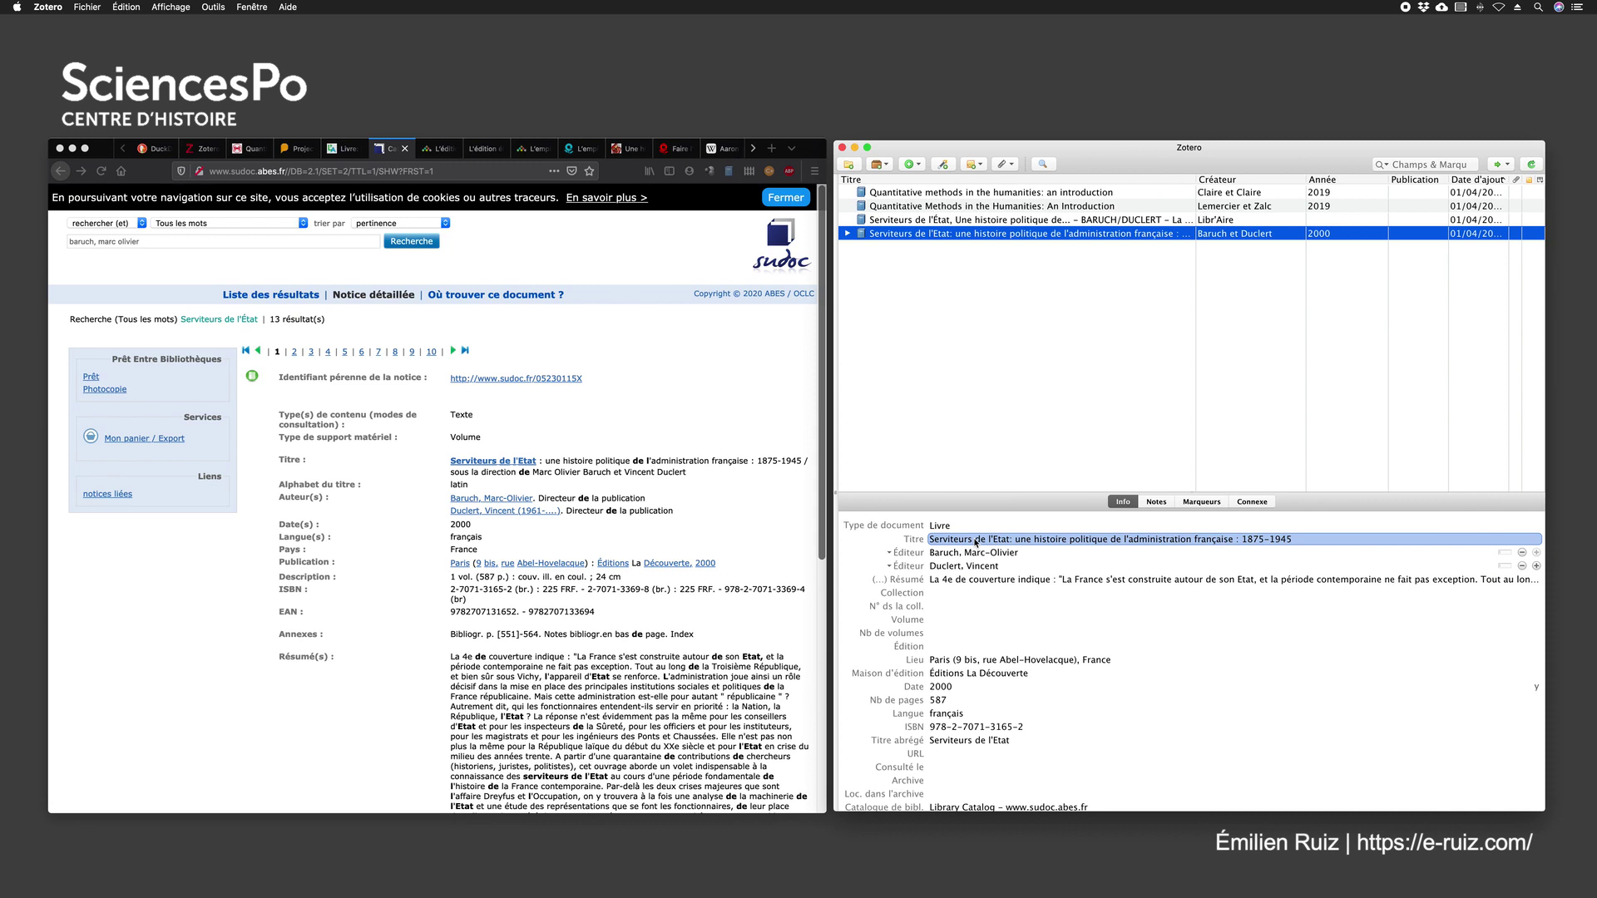
pyautogui.click(1015, 554)
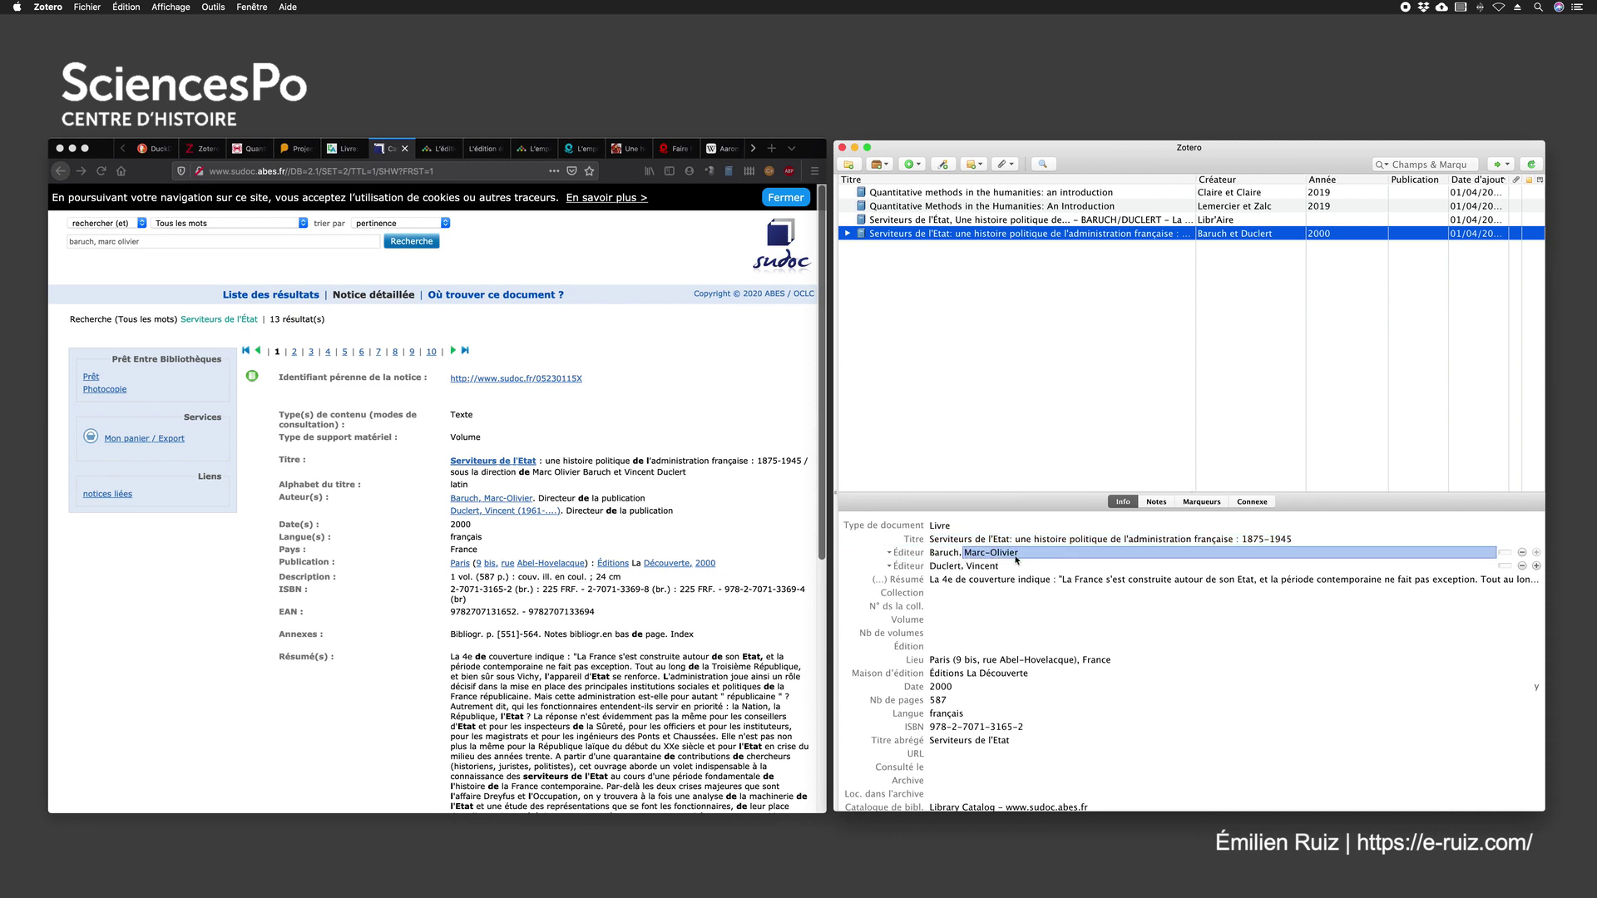
pyautogui.press('Return')
pyautogui.click(940, 687)
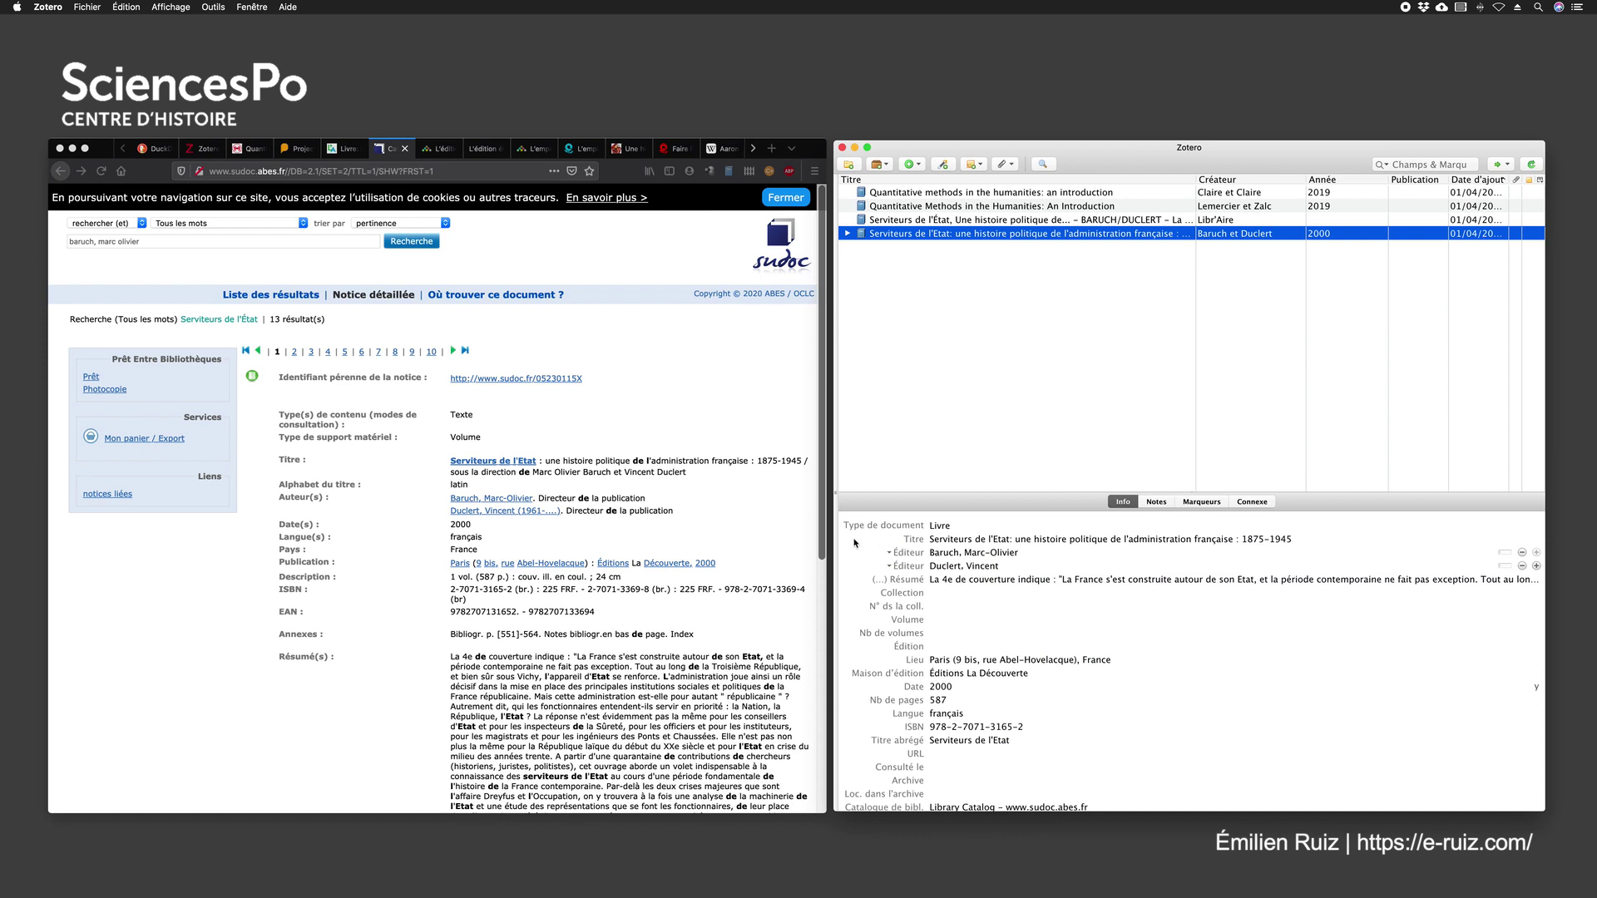
# Step: Correct "Etat" to "État" in the Titre field of the record imported from Sudoc
pyautogui.click(994, 540)
pyautogui.click(998, 541)
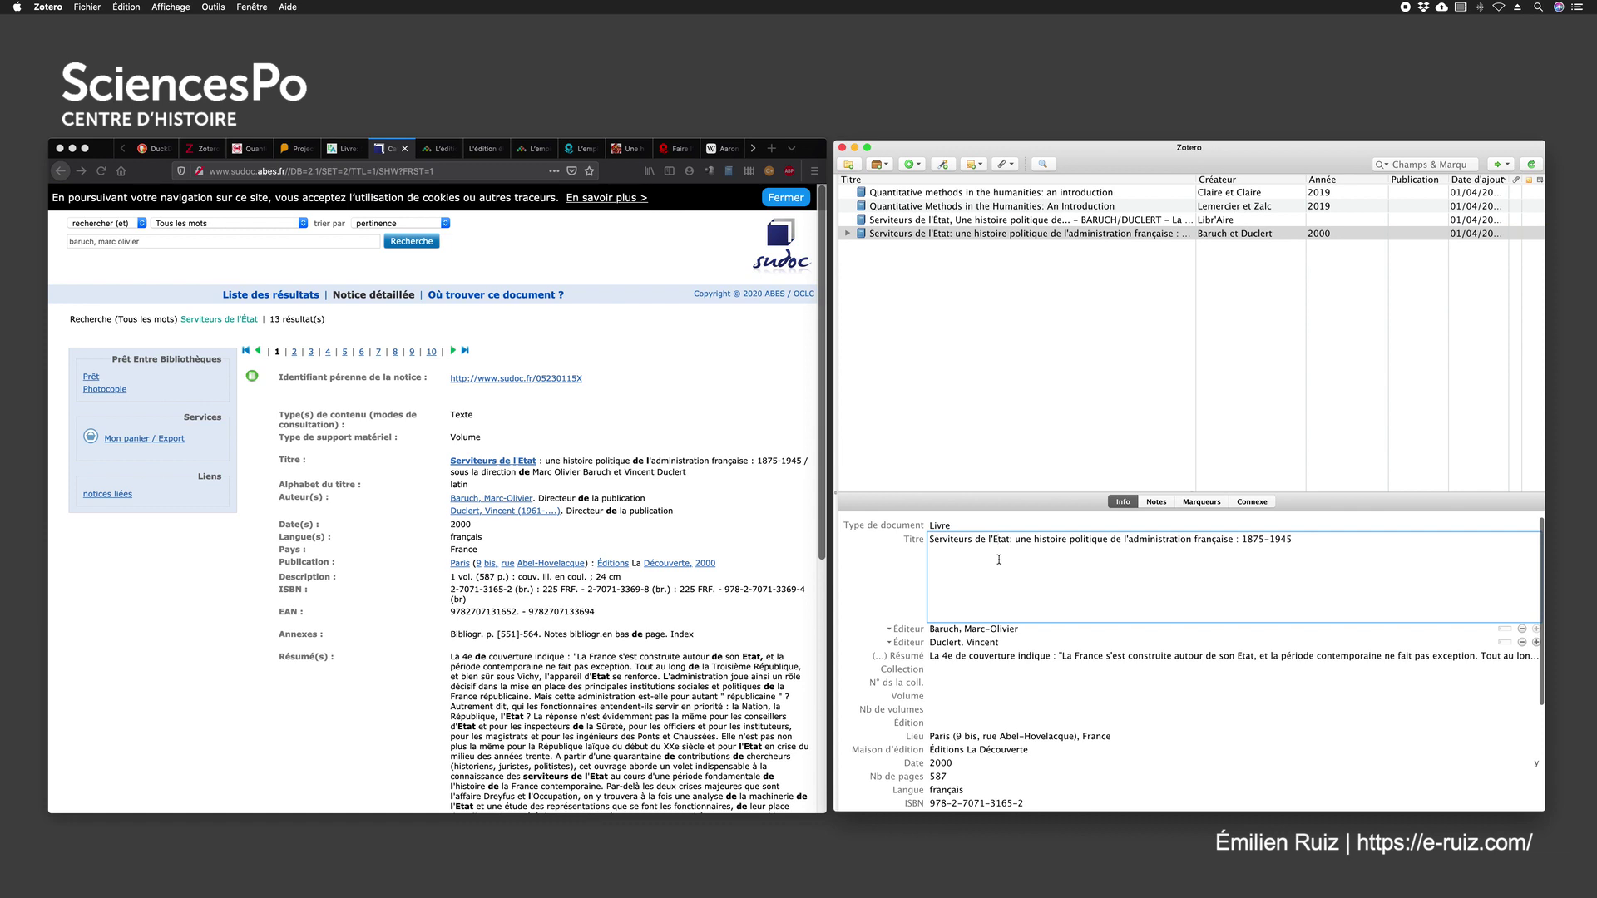
pyautogui.press('BackSpace')
pyautogui.write('E')
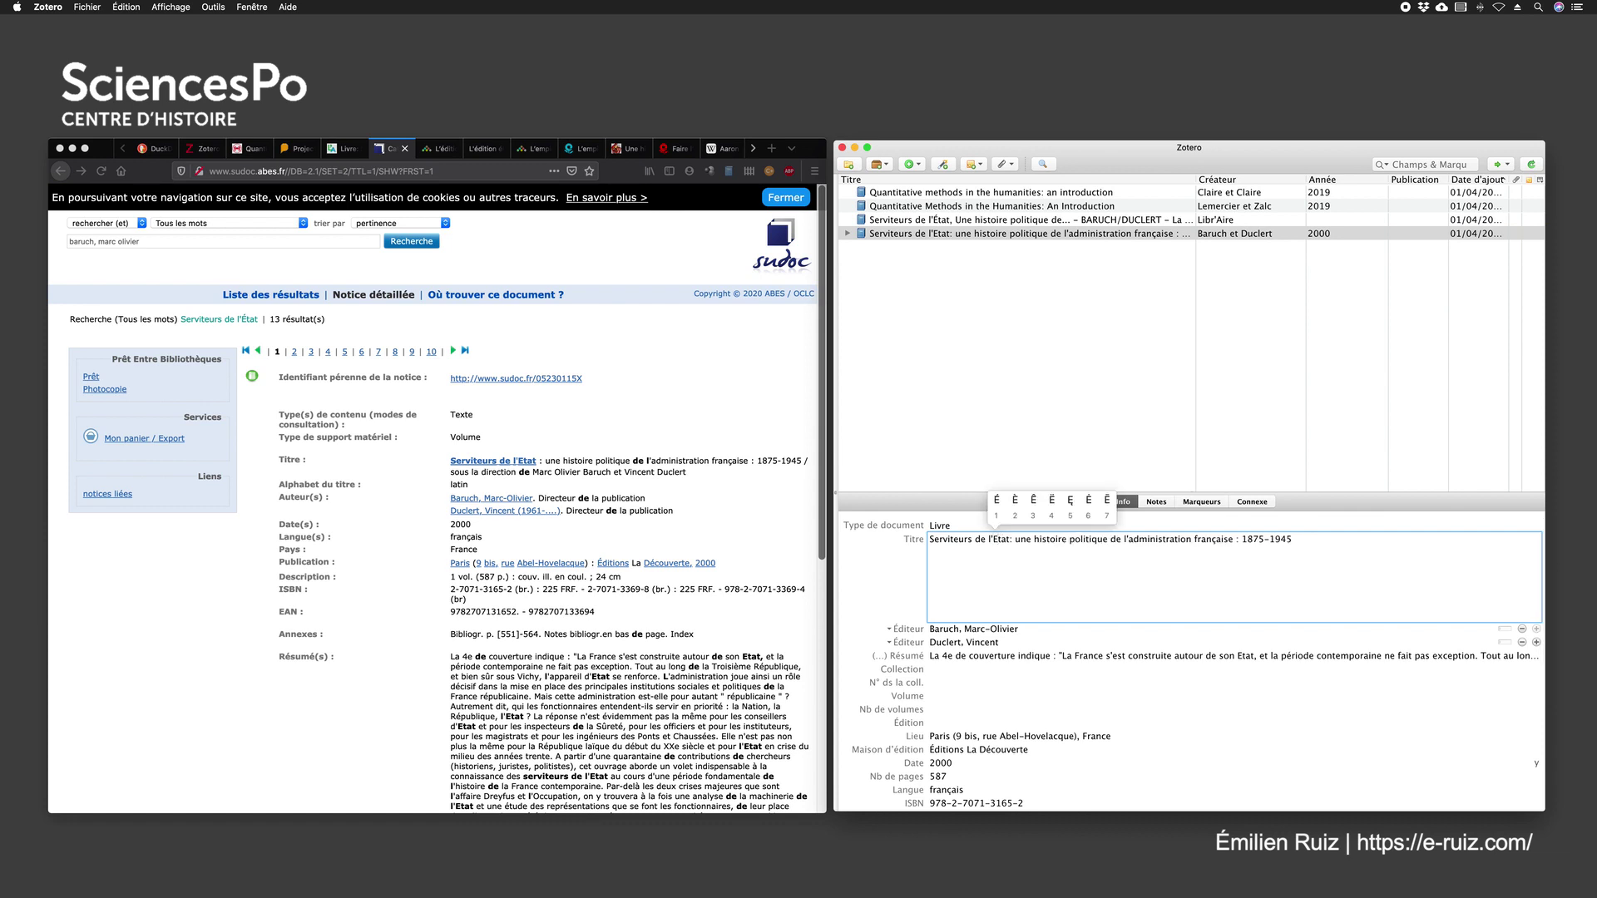
pyautogui.write('1')
pyautogui.click(907, 562)
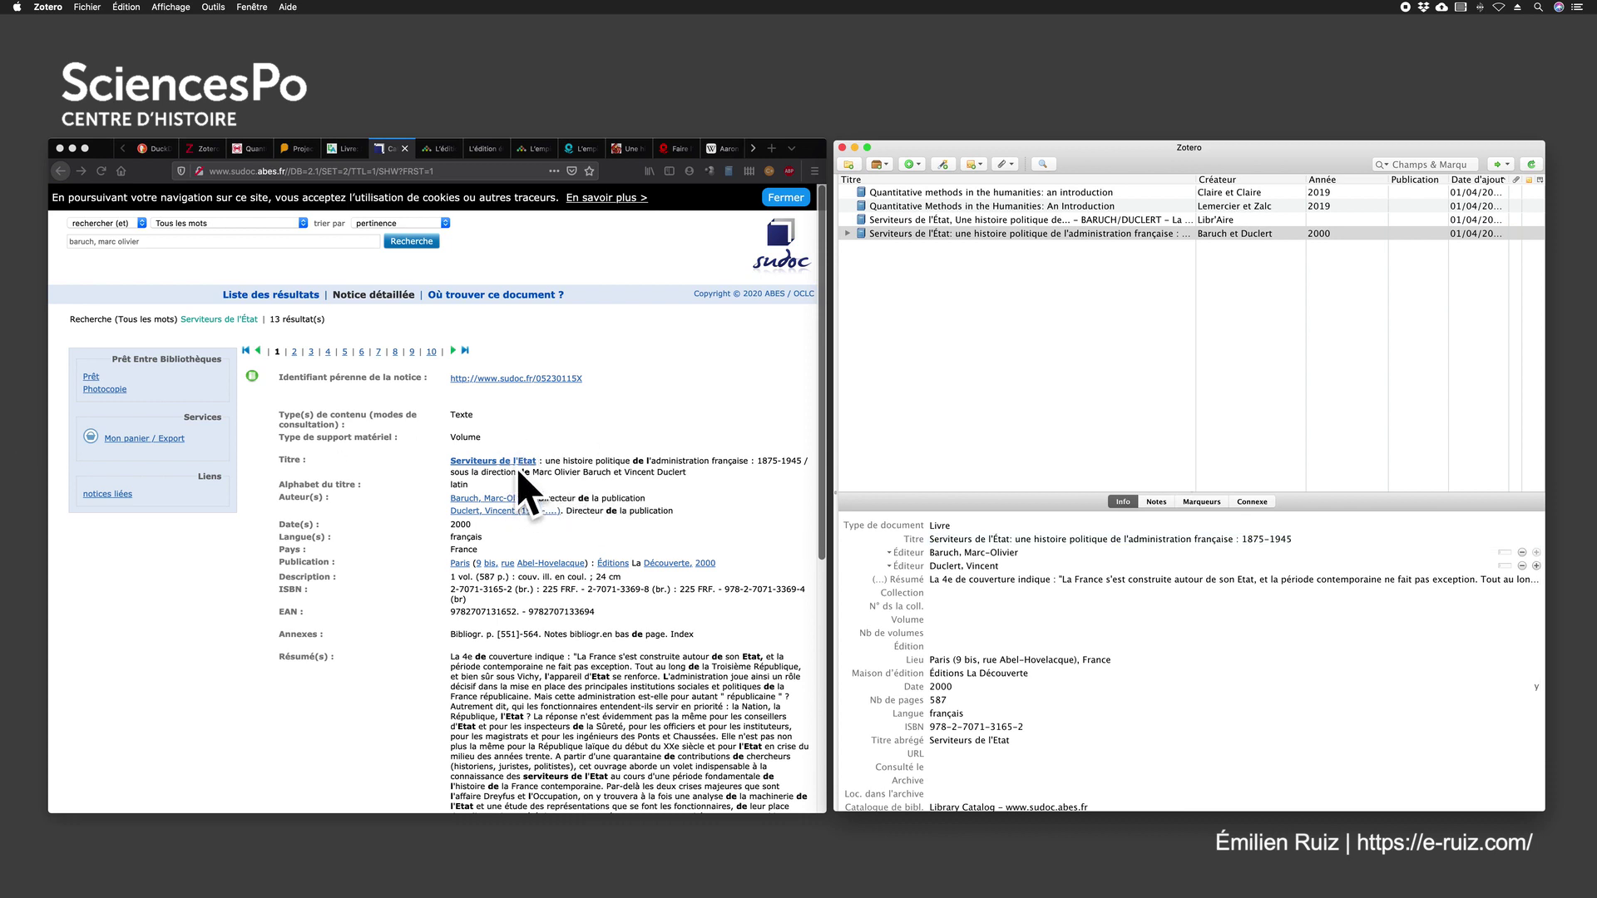
# Step: Check the editors' names on the Libr'Aire book cover and replace the hyphen in the first editor's given name with a space
pyautogui.click(342, 148)
pyautogui.scroll(-4, 372, 456)
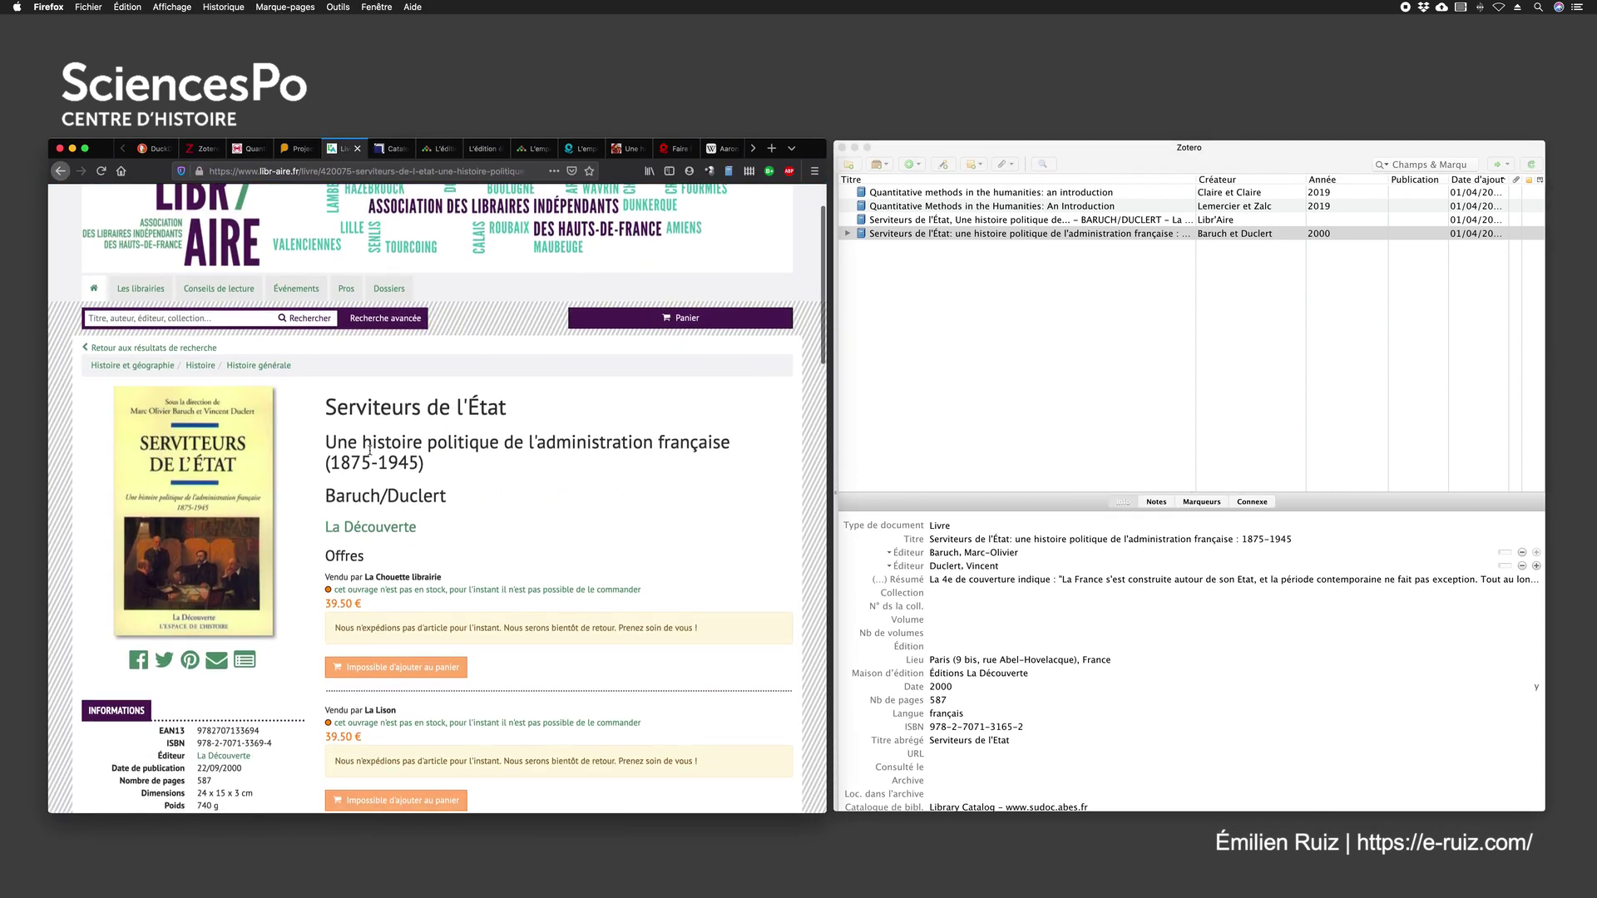
pyautogui.scroll(-1, 391, 432)
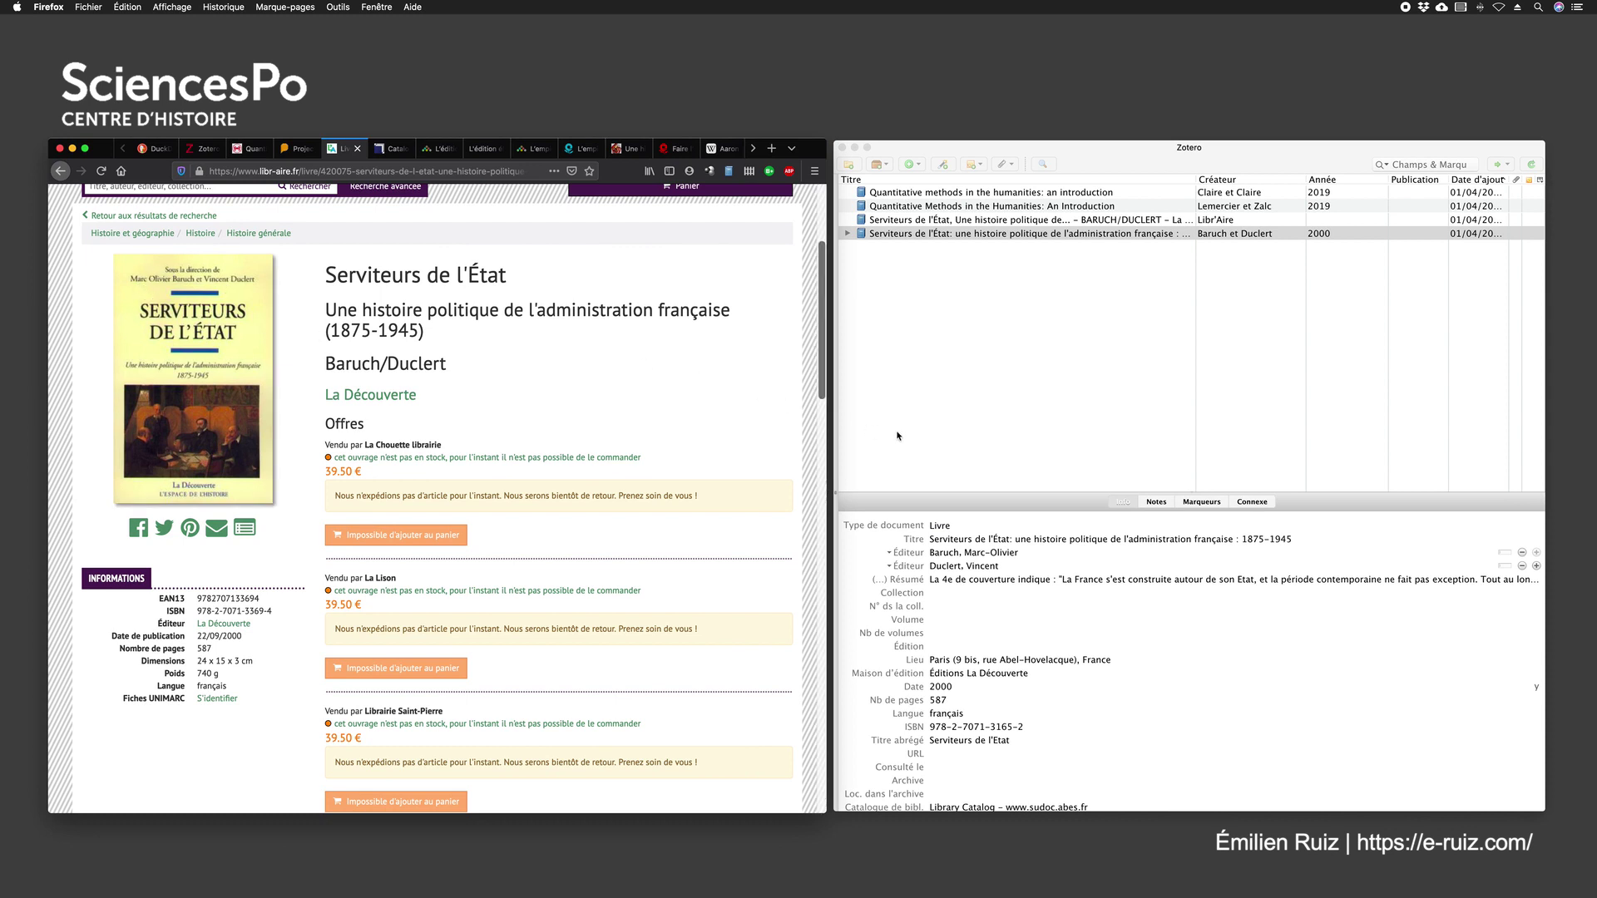
pyautogui.click(943, 553)
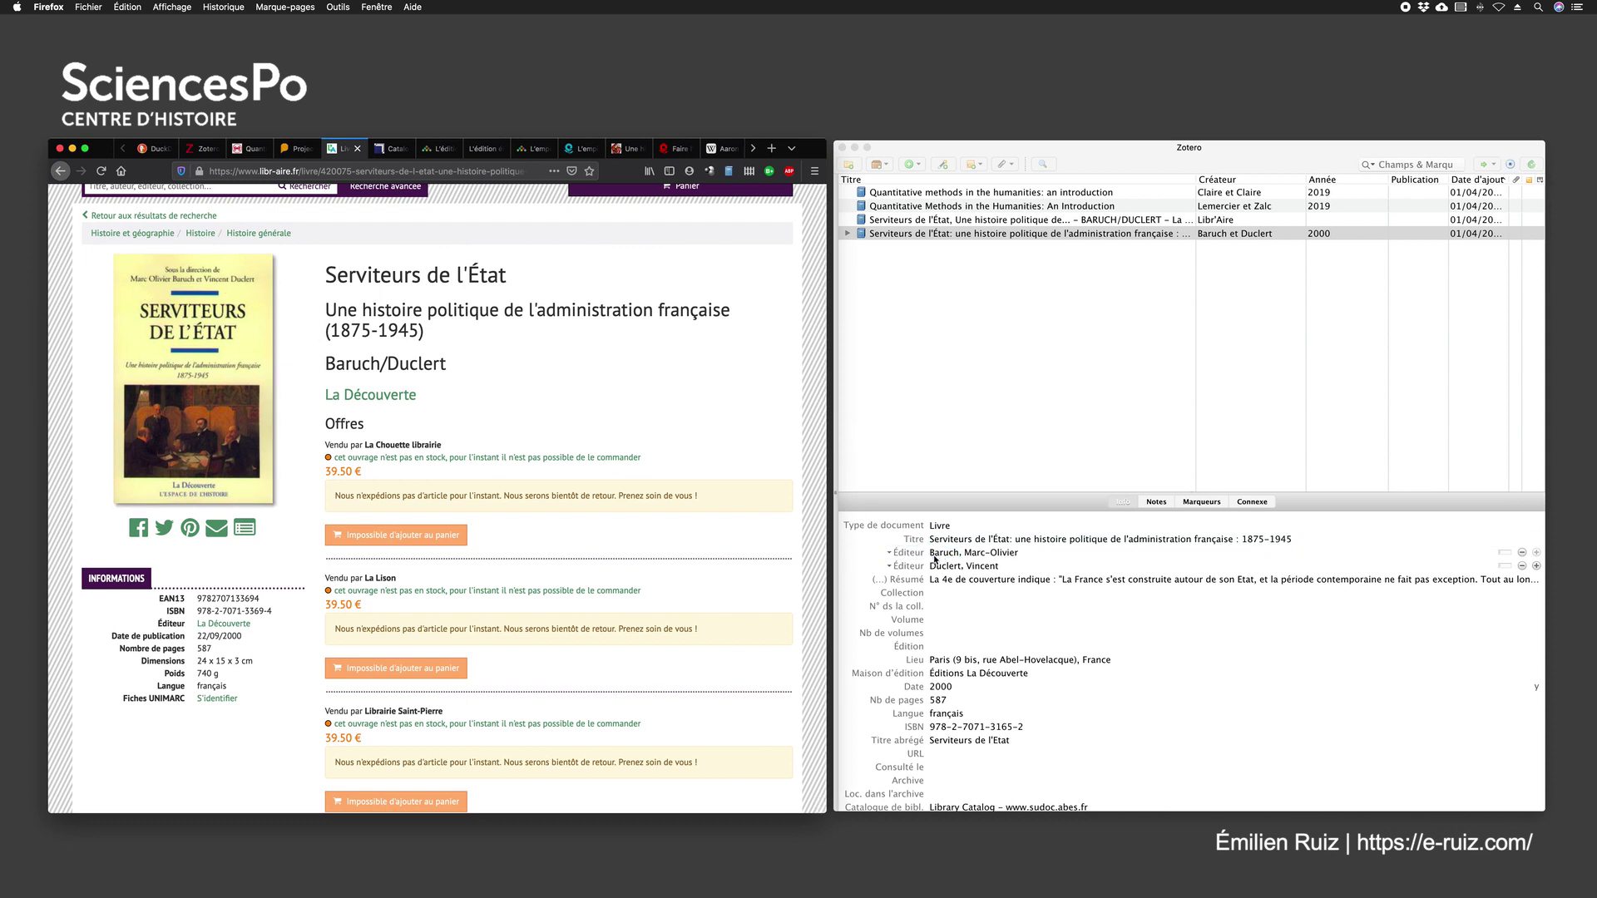
pyautogui.click(988, 553)
pyautogui.click(997, 566)
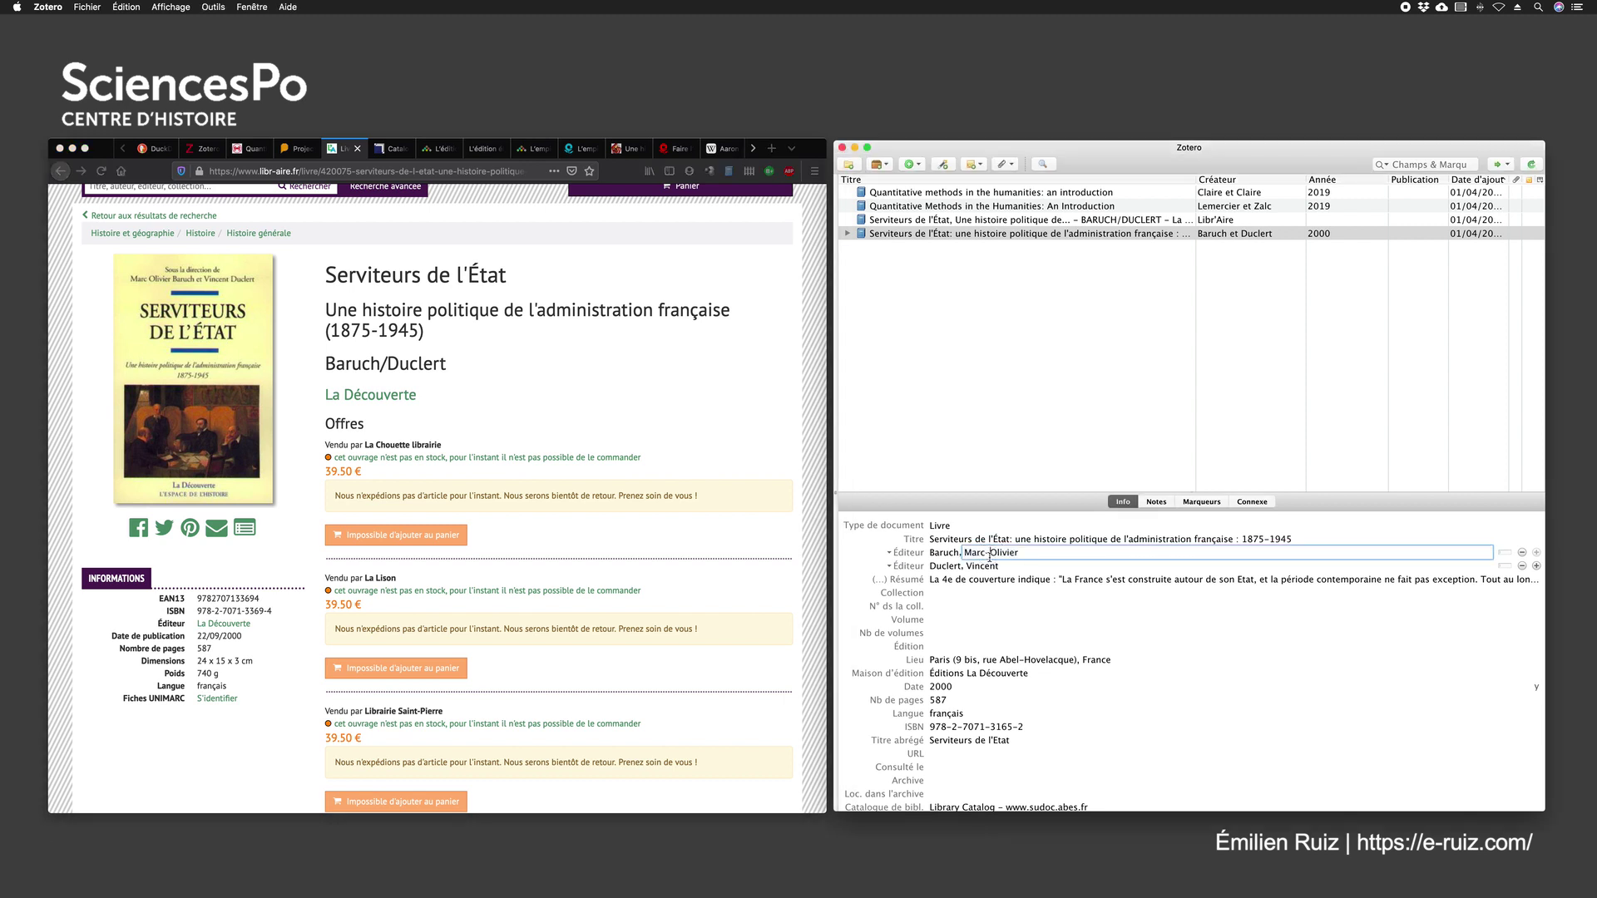
pyautogui.press('BackSpace')
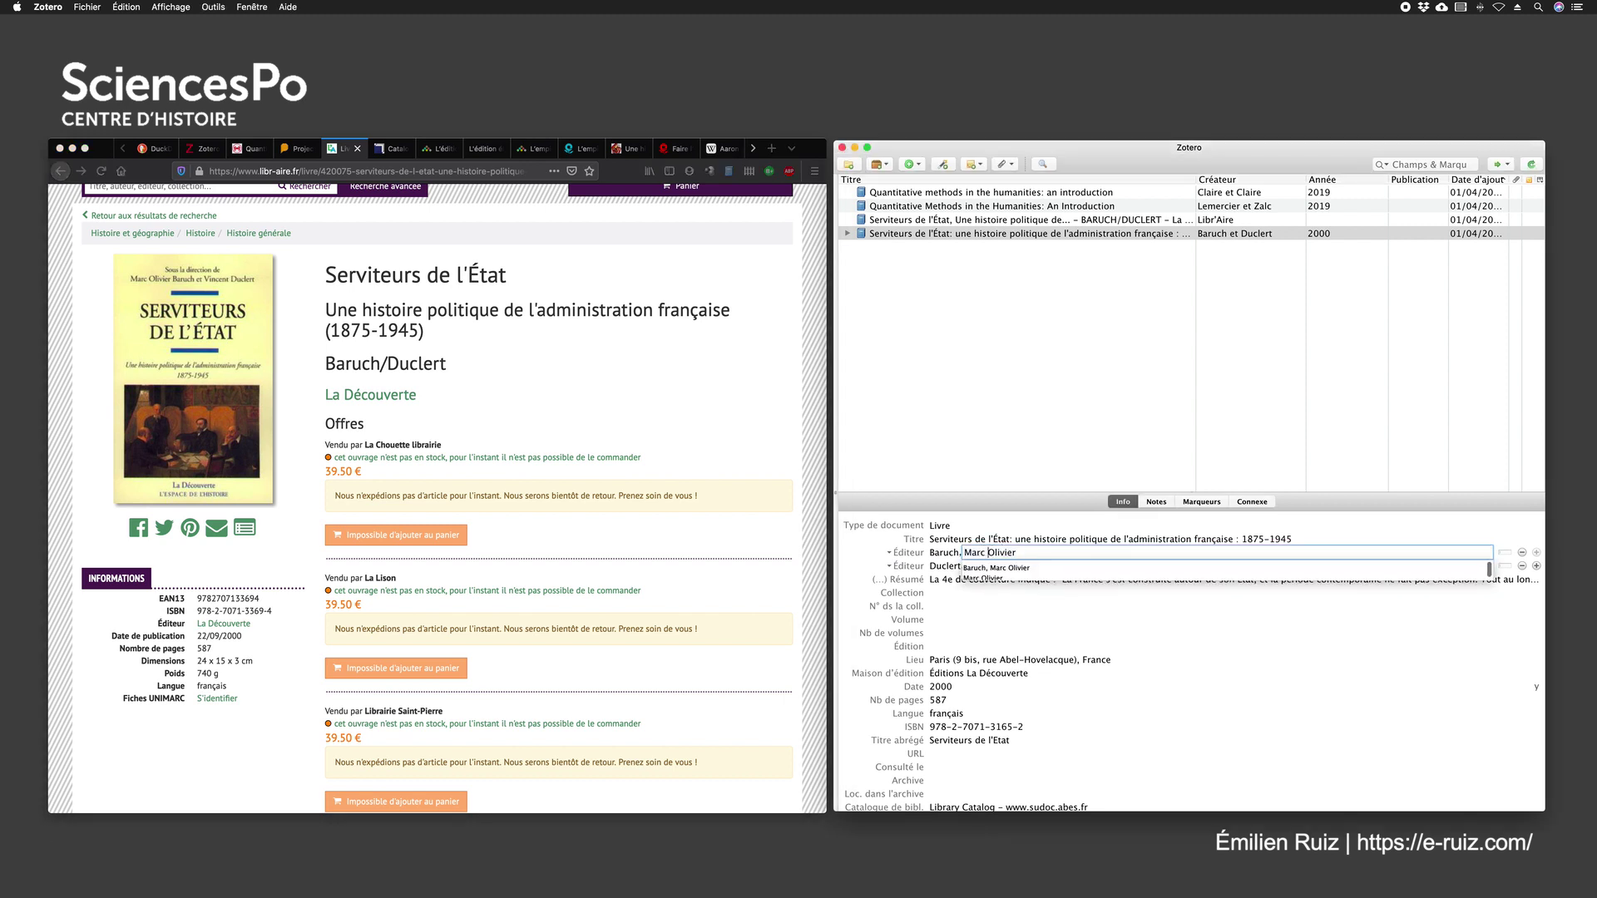
pyautogui.press('Return')
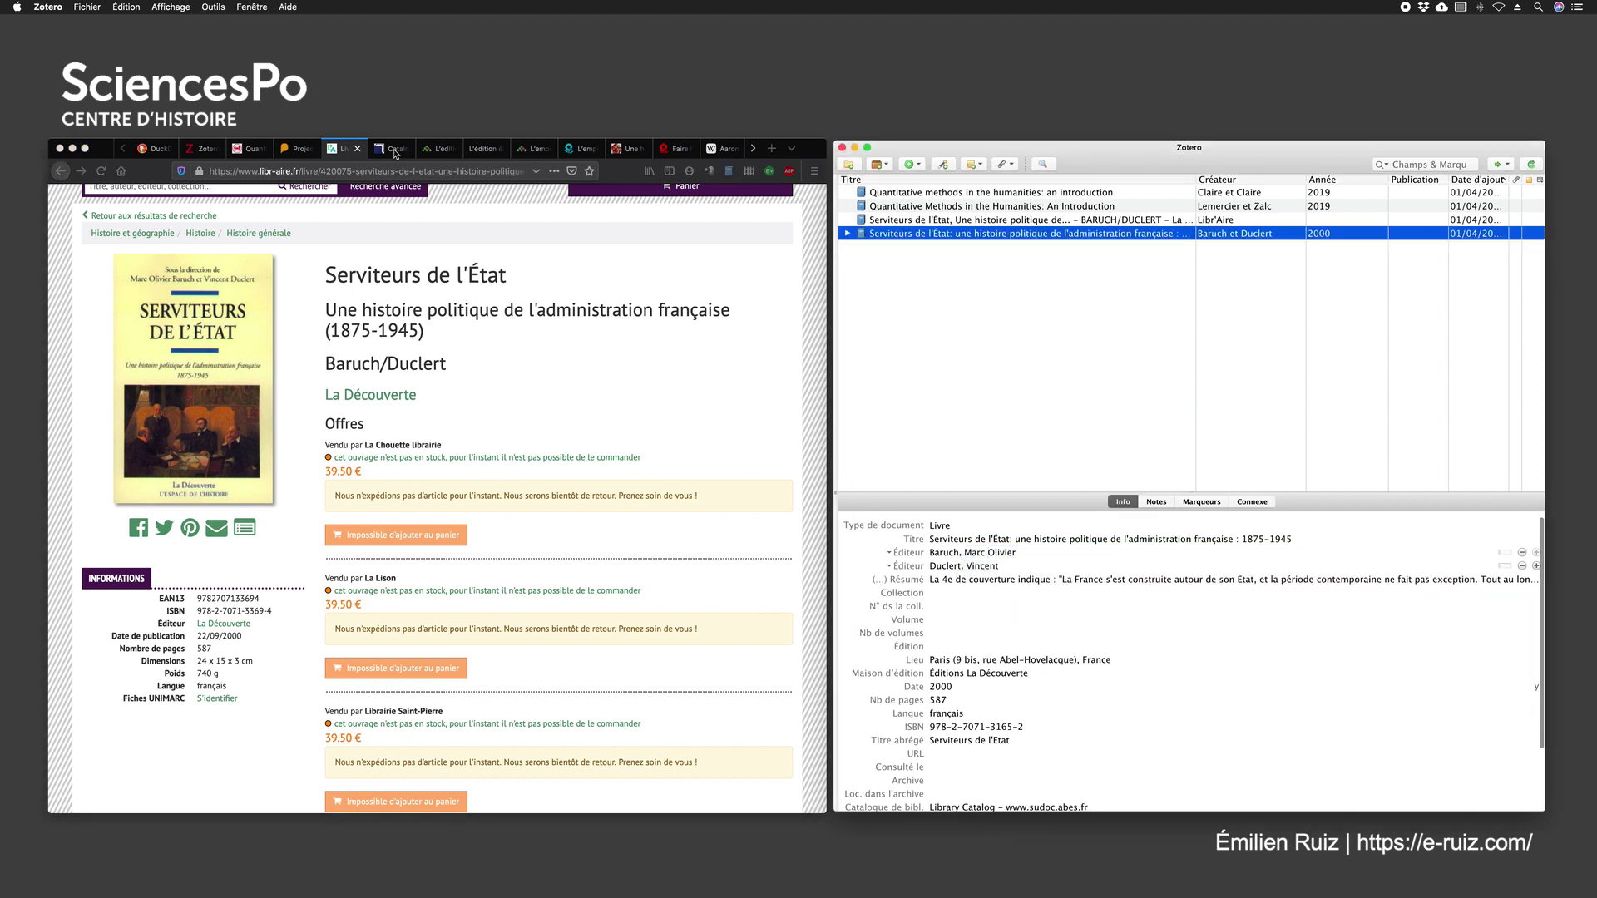
# Step: Compare the spelling of the first editor's name in the Sudoc record with the Libr'Aire book cover
pyautogui.click(389, 150)
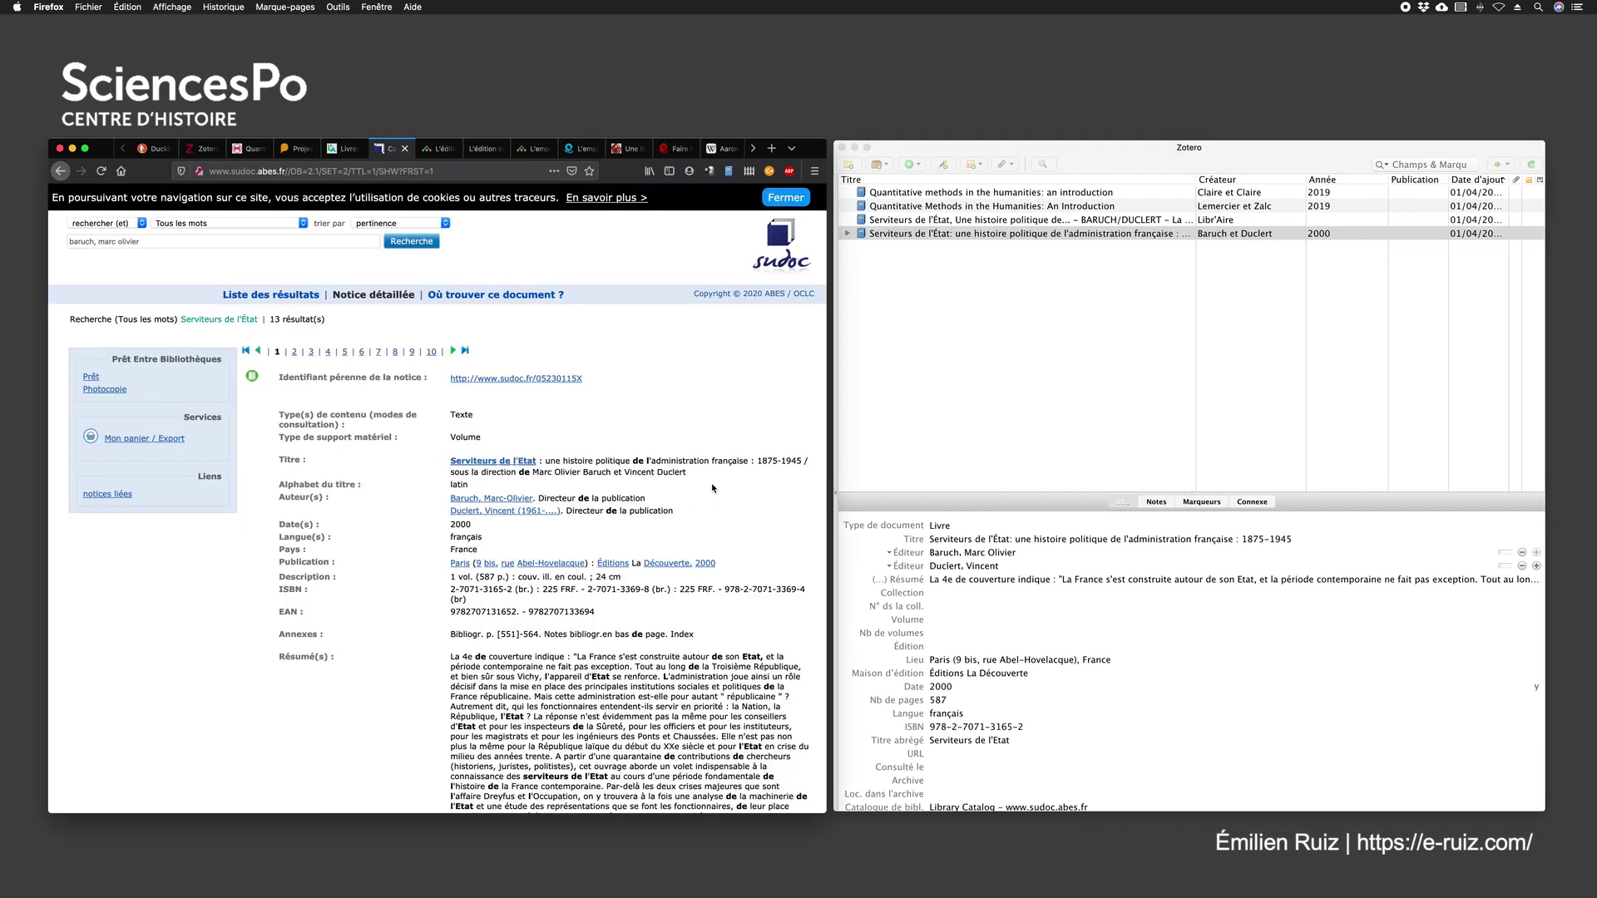
pyautogui.scroll(-2, 713, 489)
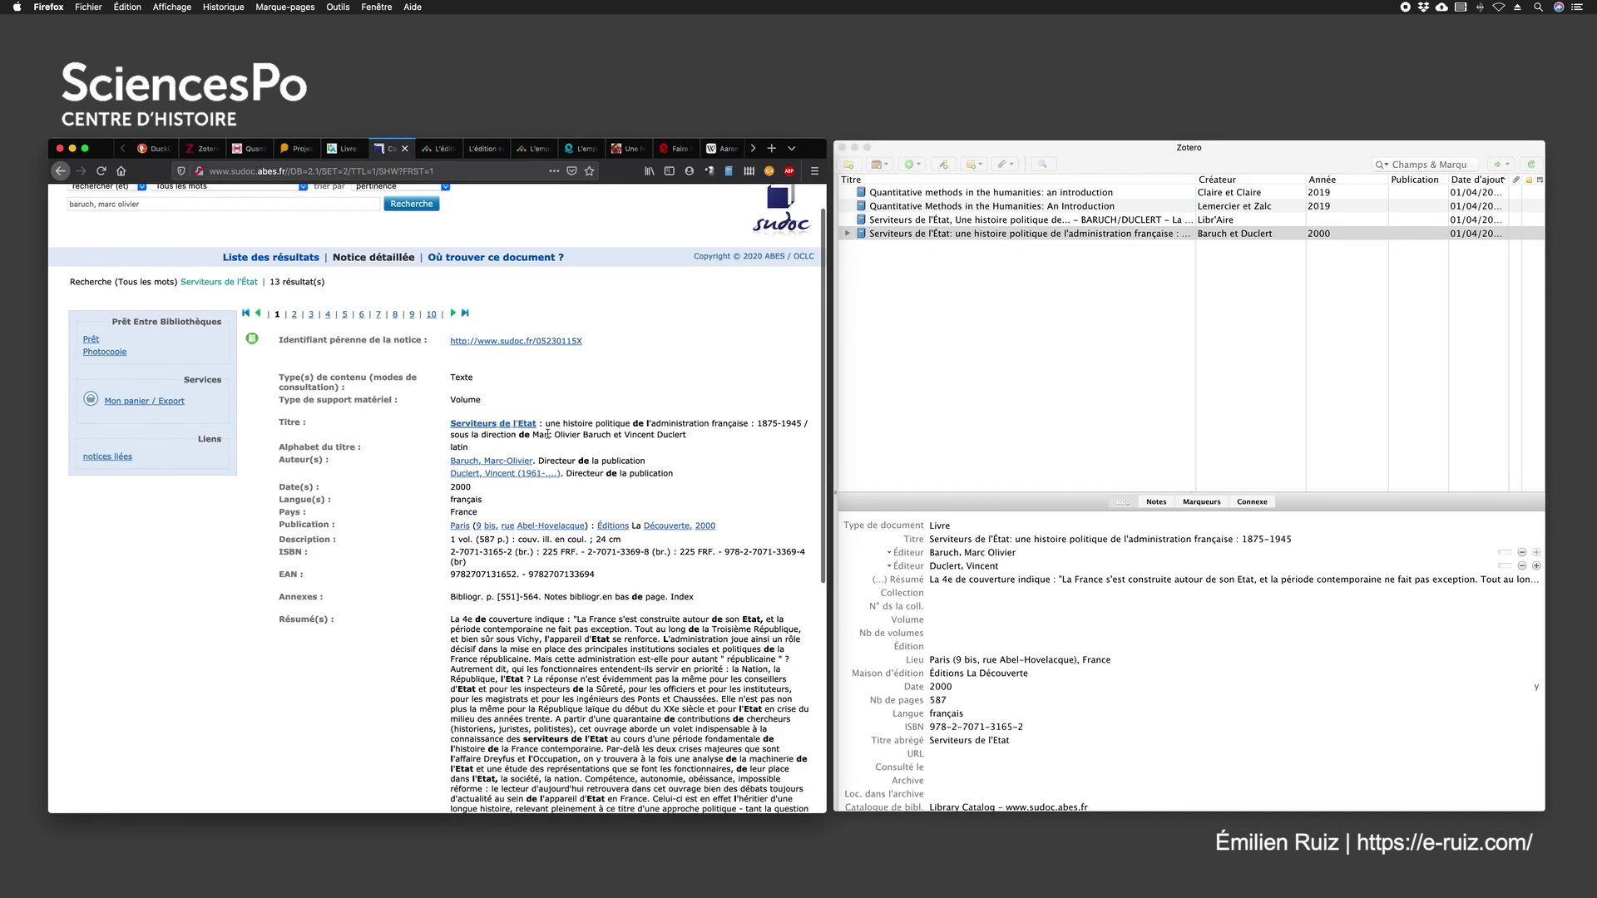
pyautogui.moveTo(535, 434); pyautogui.dragTo(433, 463)
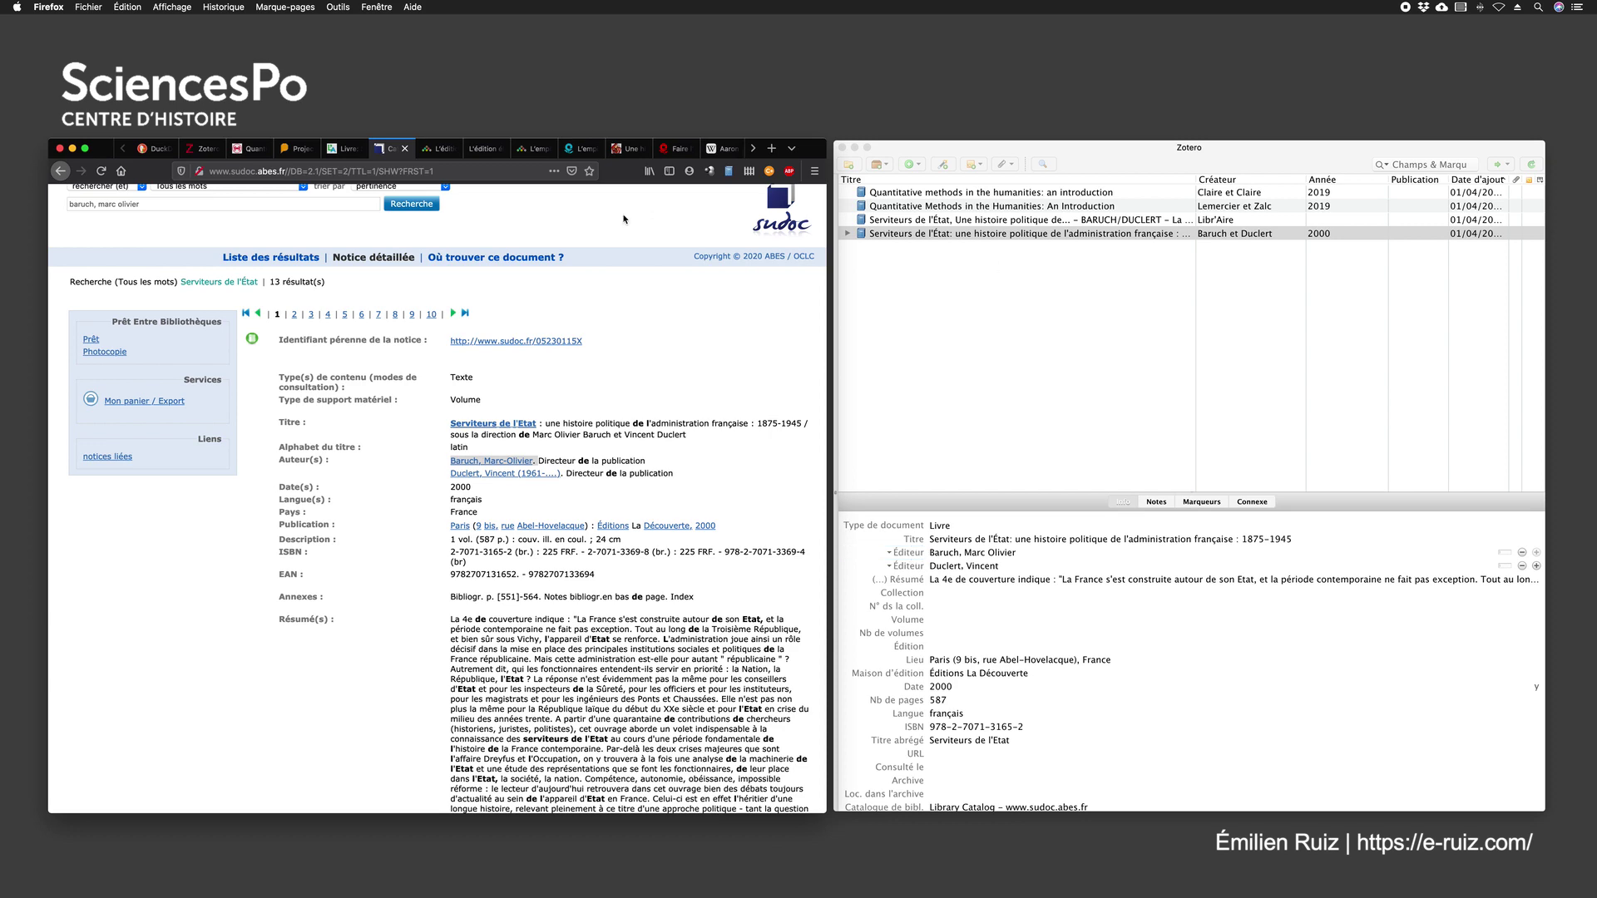
pyautogui.click(341, 148)
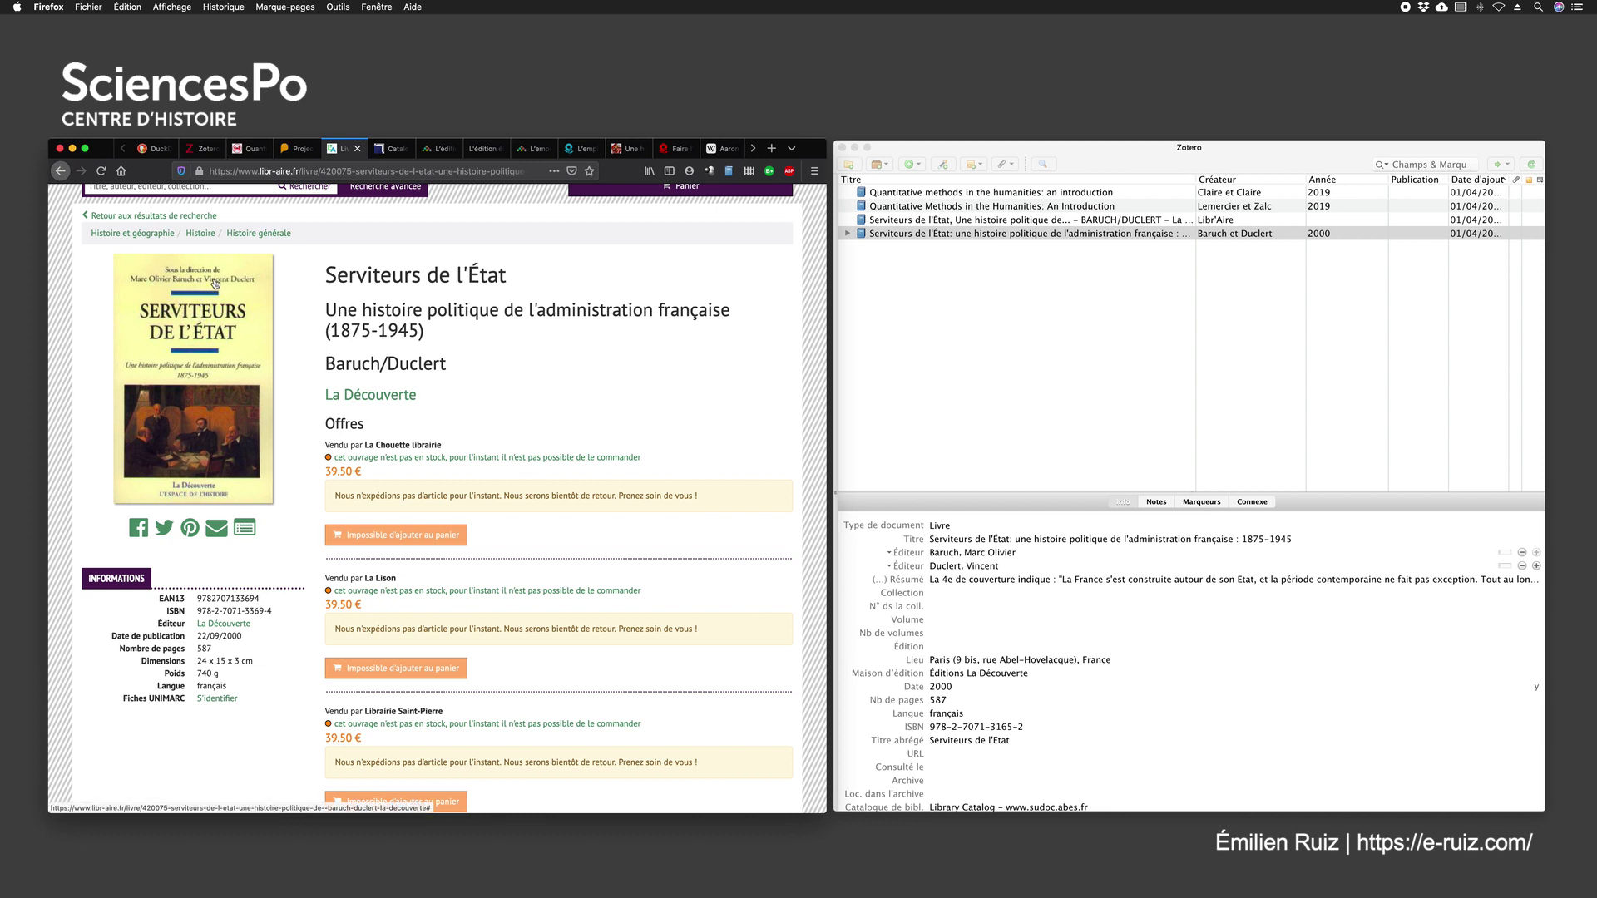
# Step: Review the role options available for the first editor of the Sudoc record in Zotero
pyautogui.click(1077, 699)
pyautogui.press('Return')
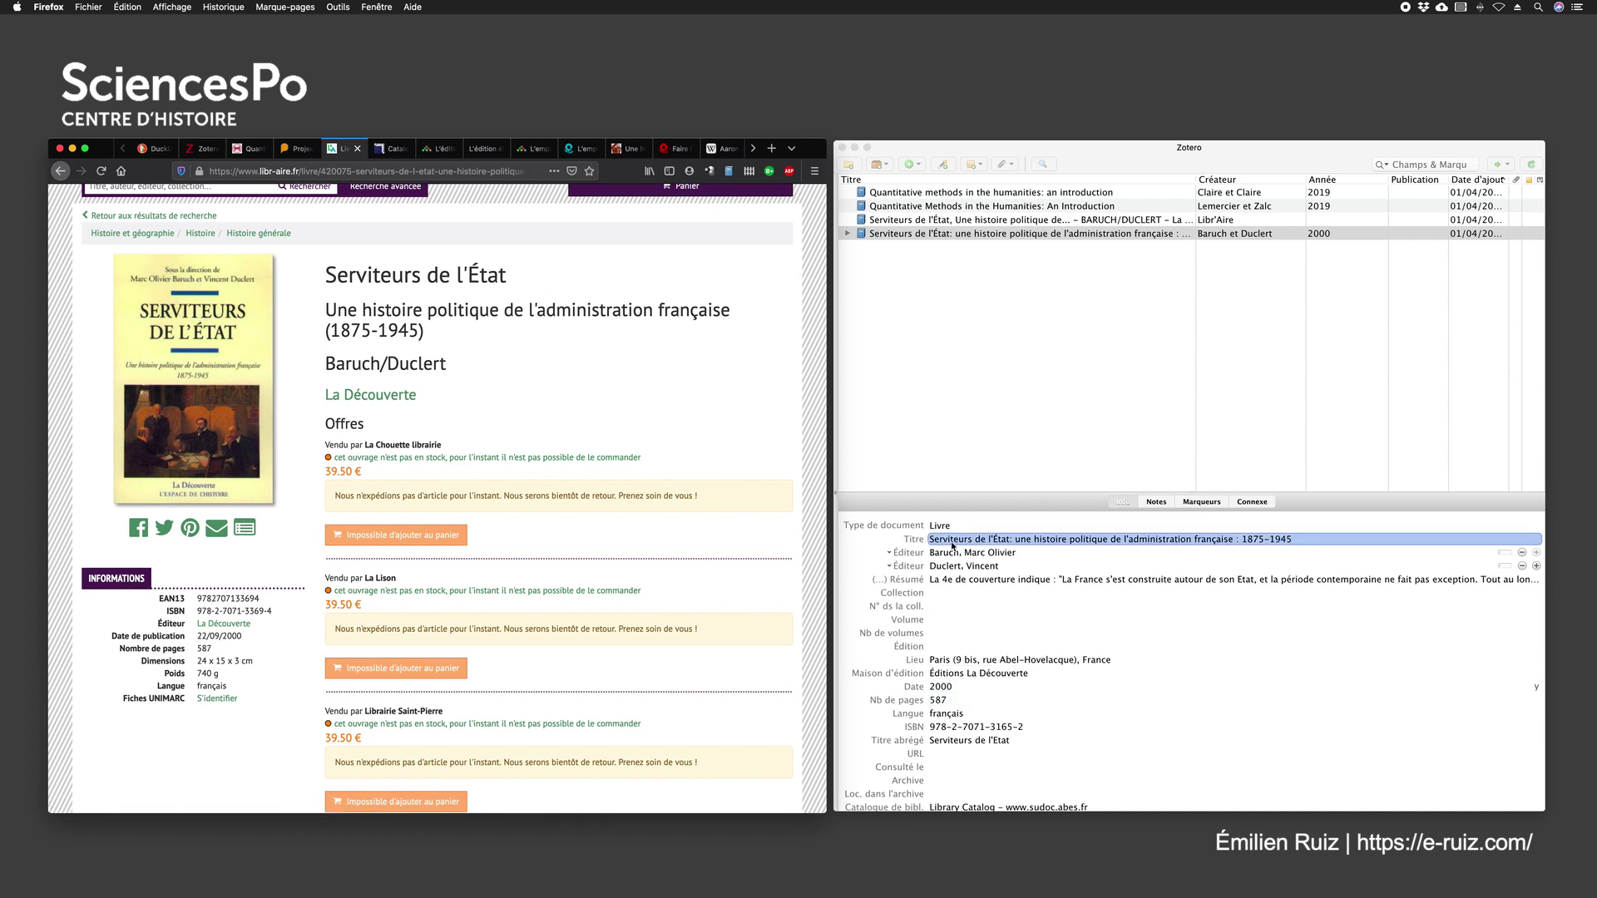
pyautogui.click(906, 553)
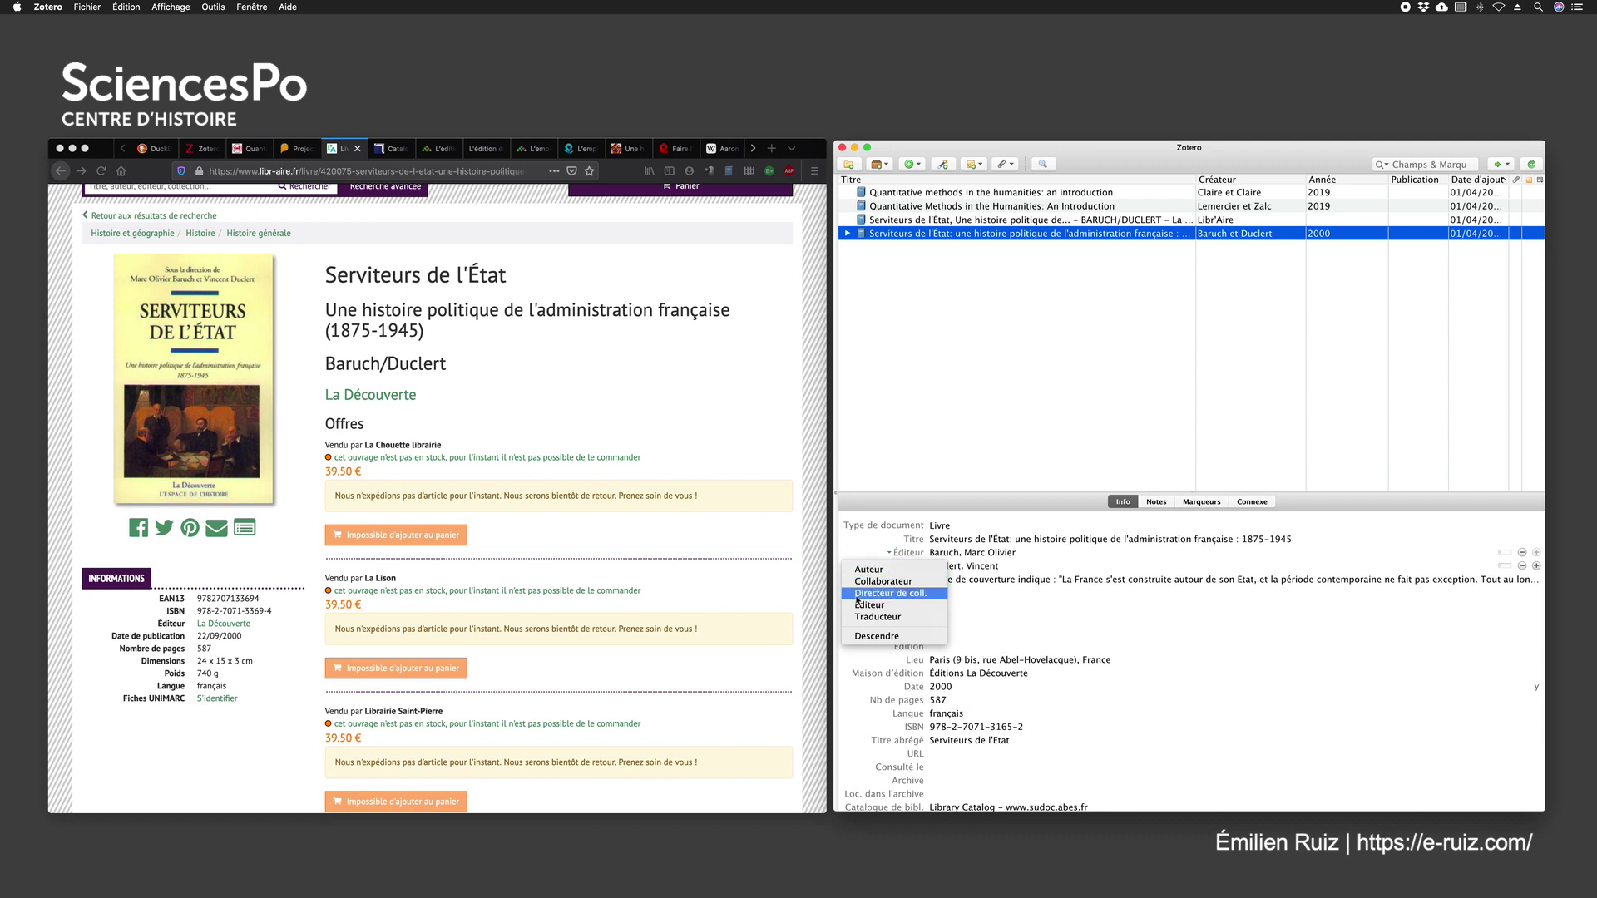
pyautogui.click(1123, 629)
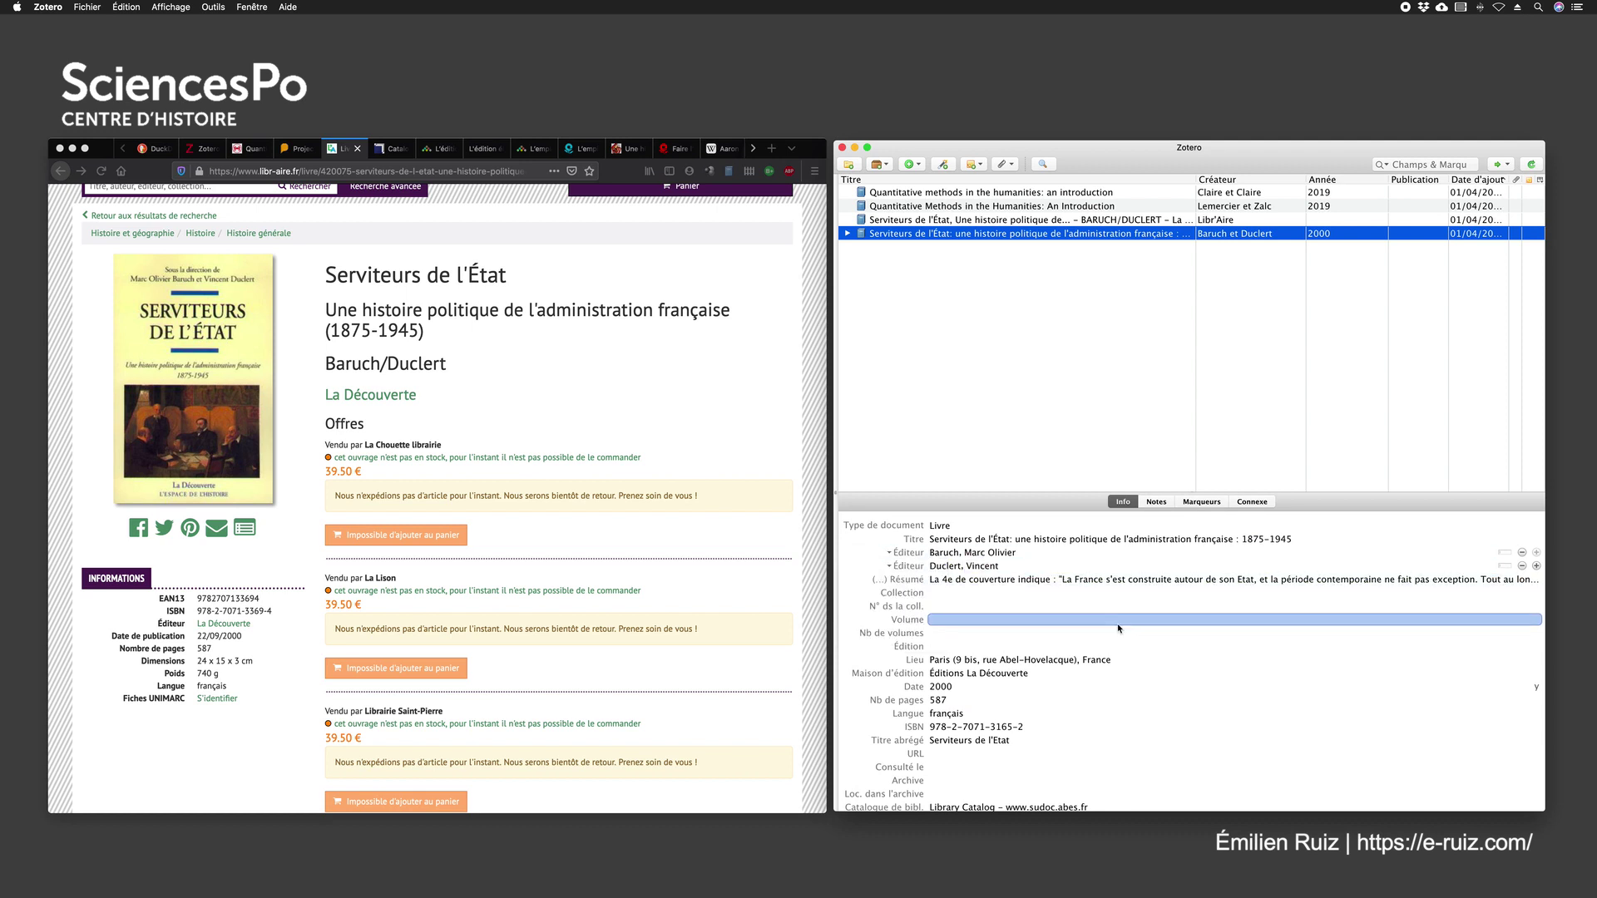
# Step: Find the series named in the Sudoc record and enter "L'espace de l'histoire" in the Zotero record's Collection field
pyautogui.click(953, 594)
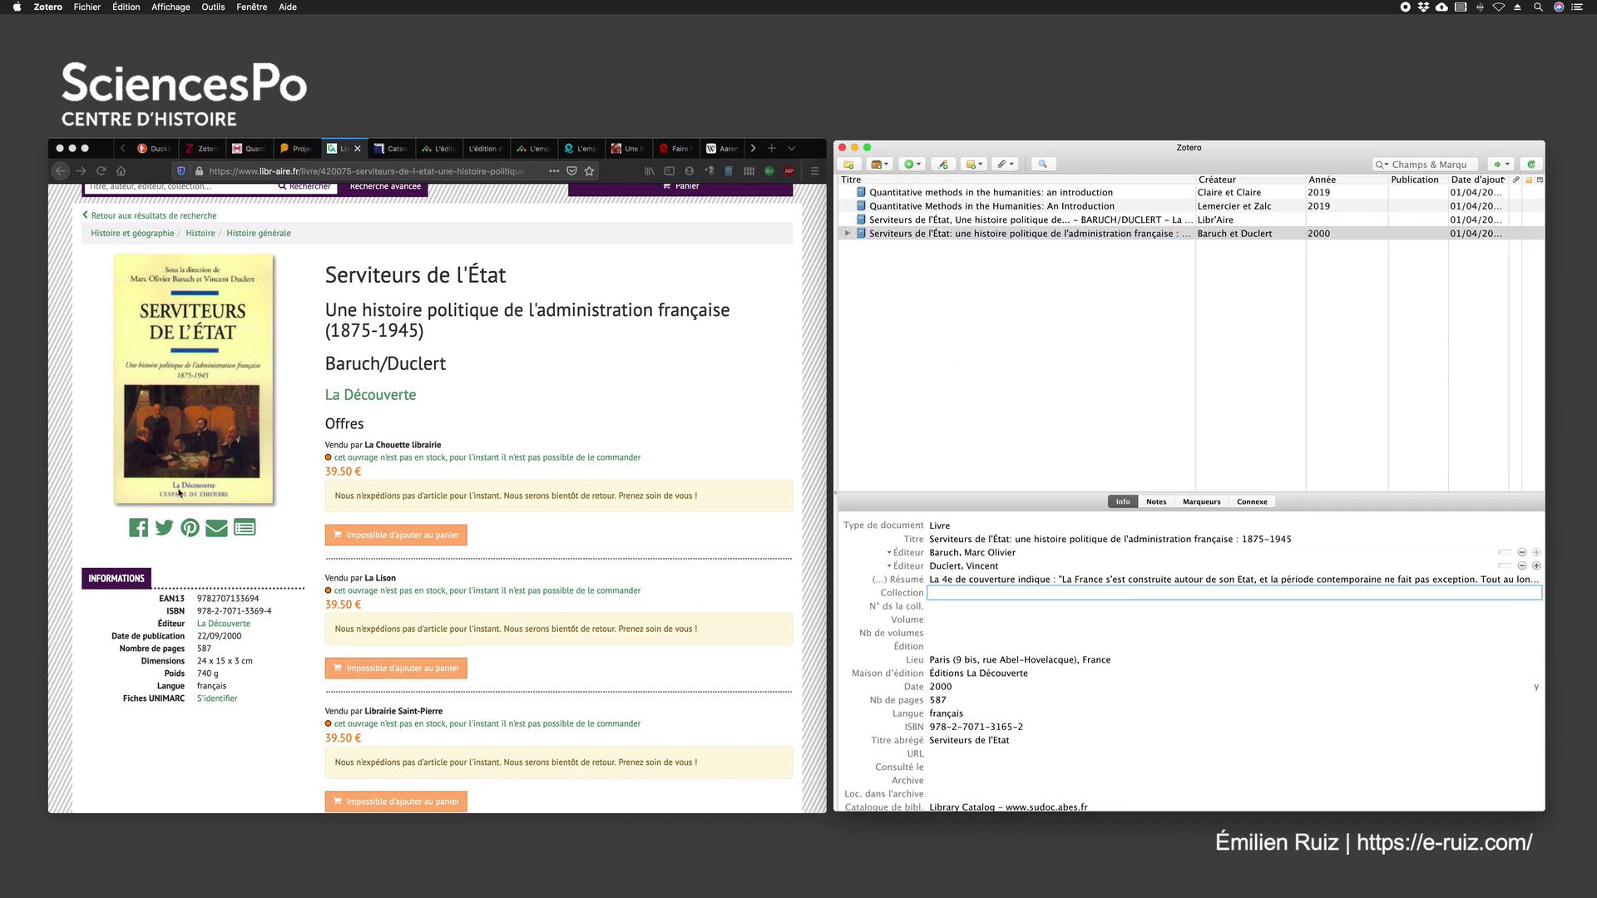
pyautogui.click(389, 149)
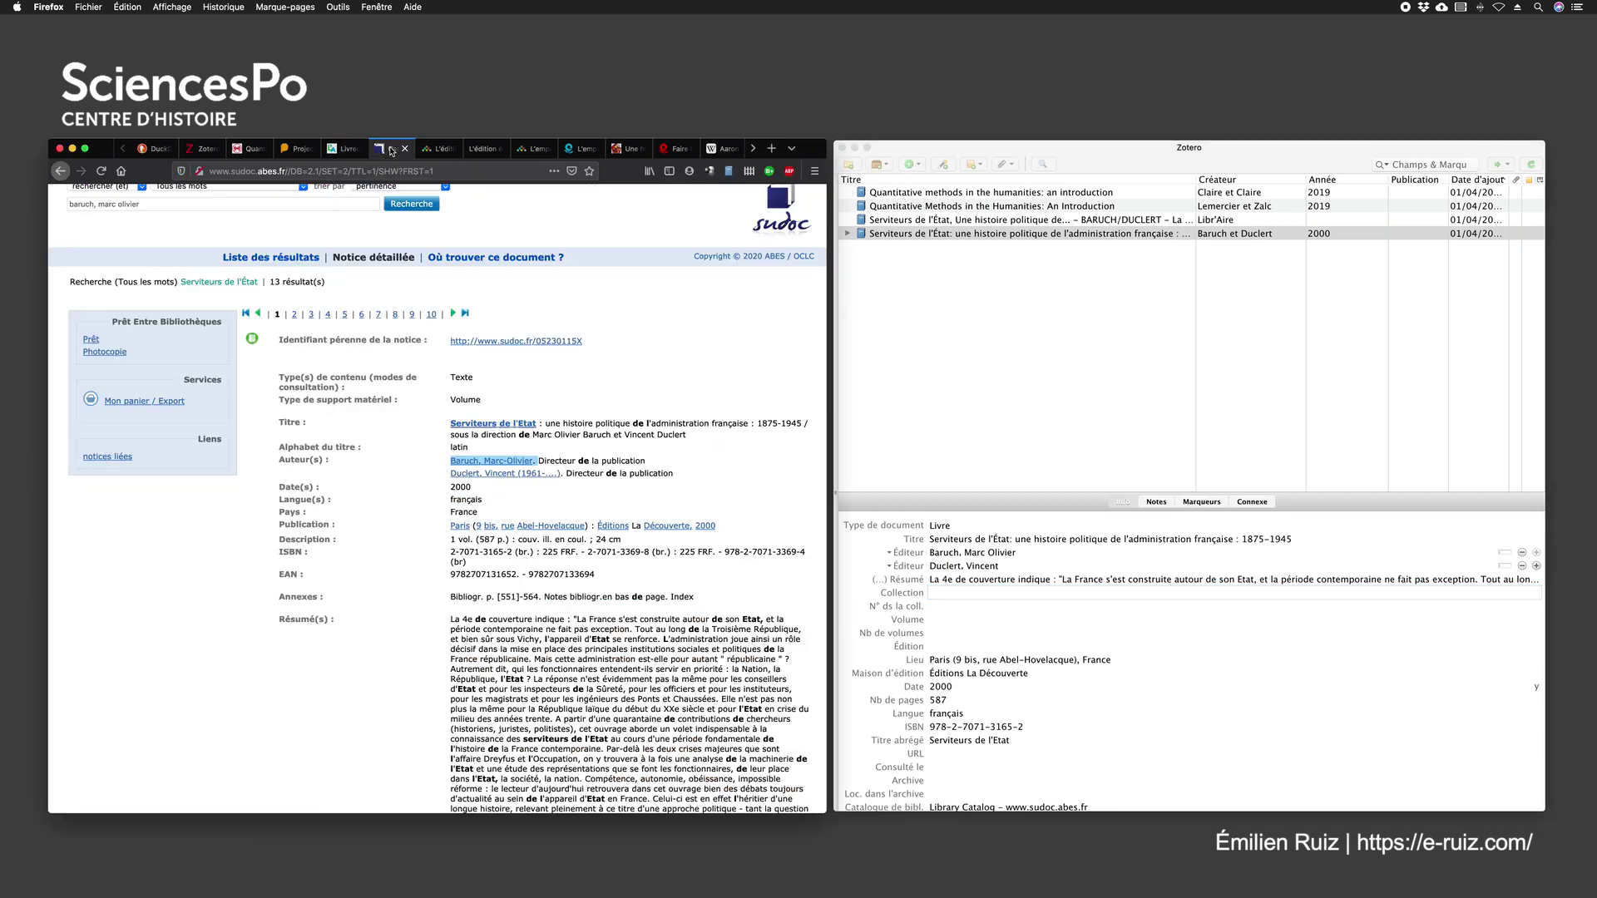
pyautogui.scroll(-2, 394, 519)
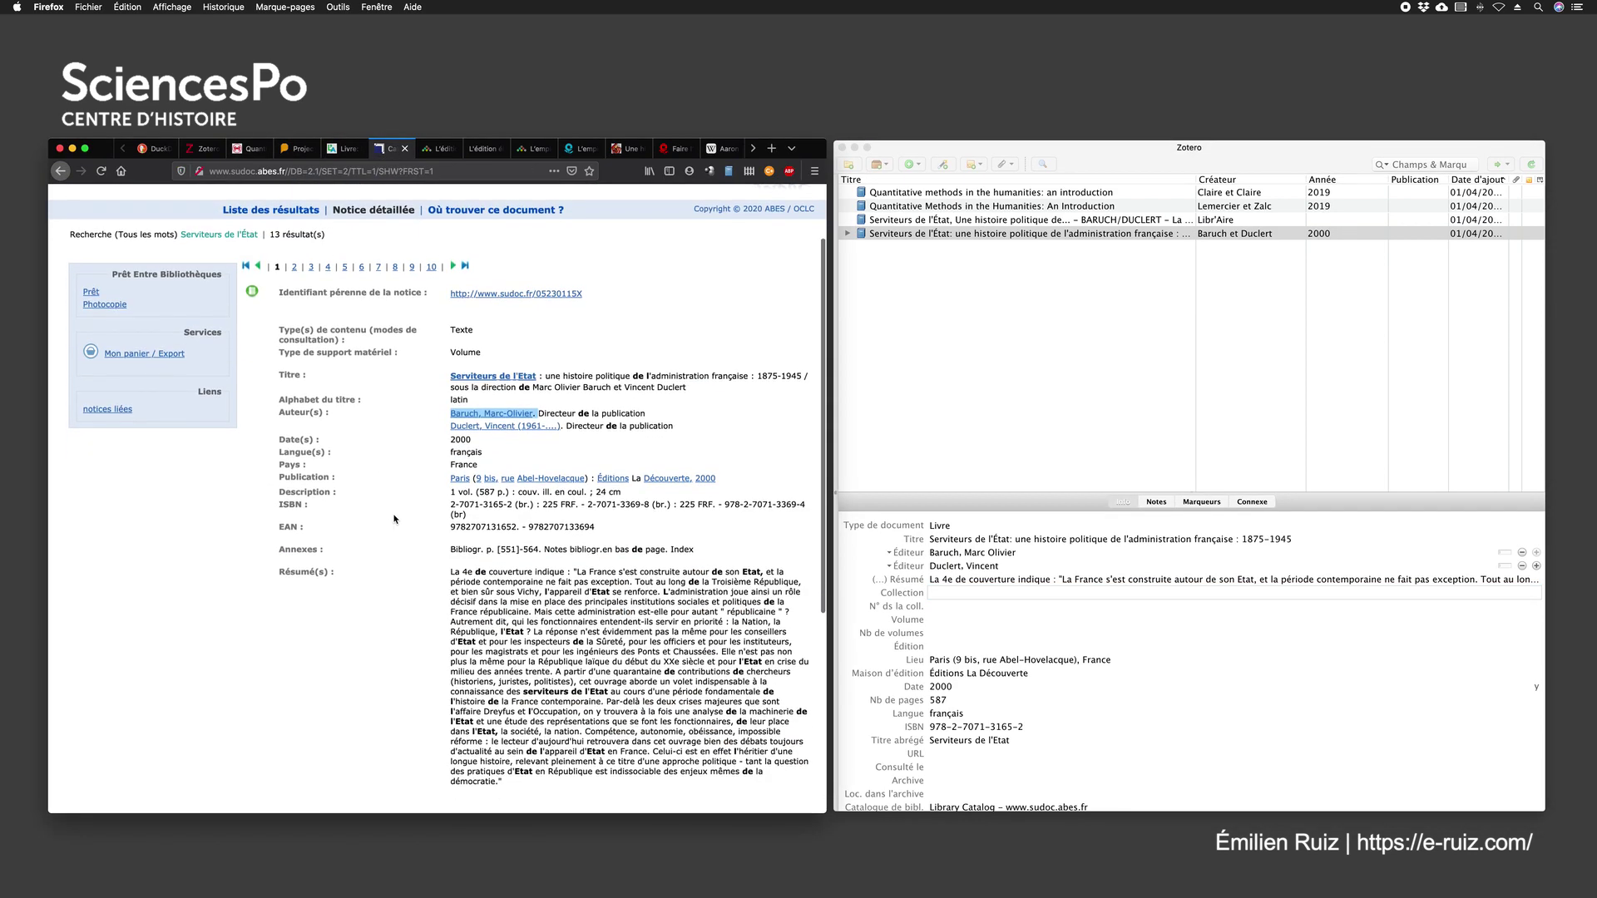
pyautogui.scroll(-8, 395, 516)
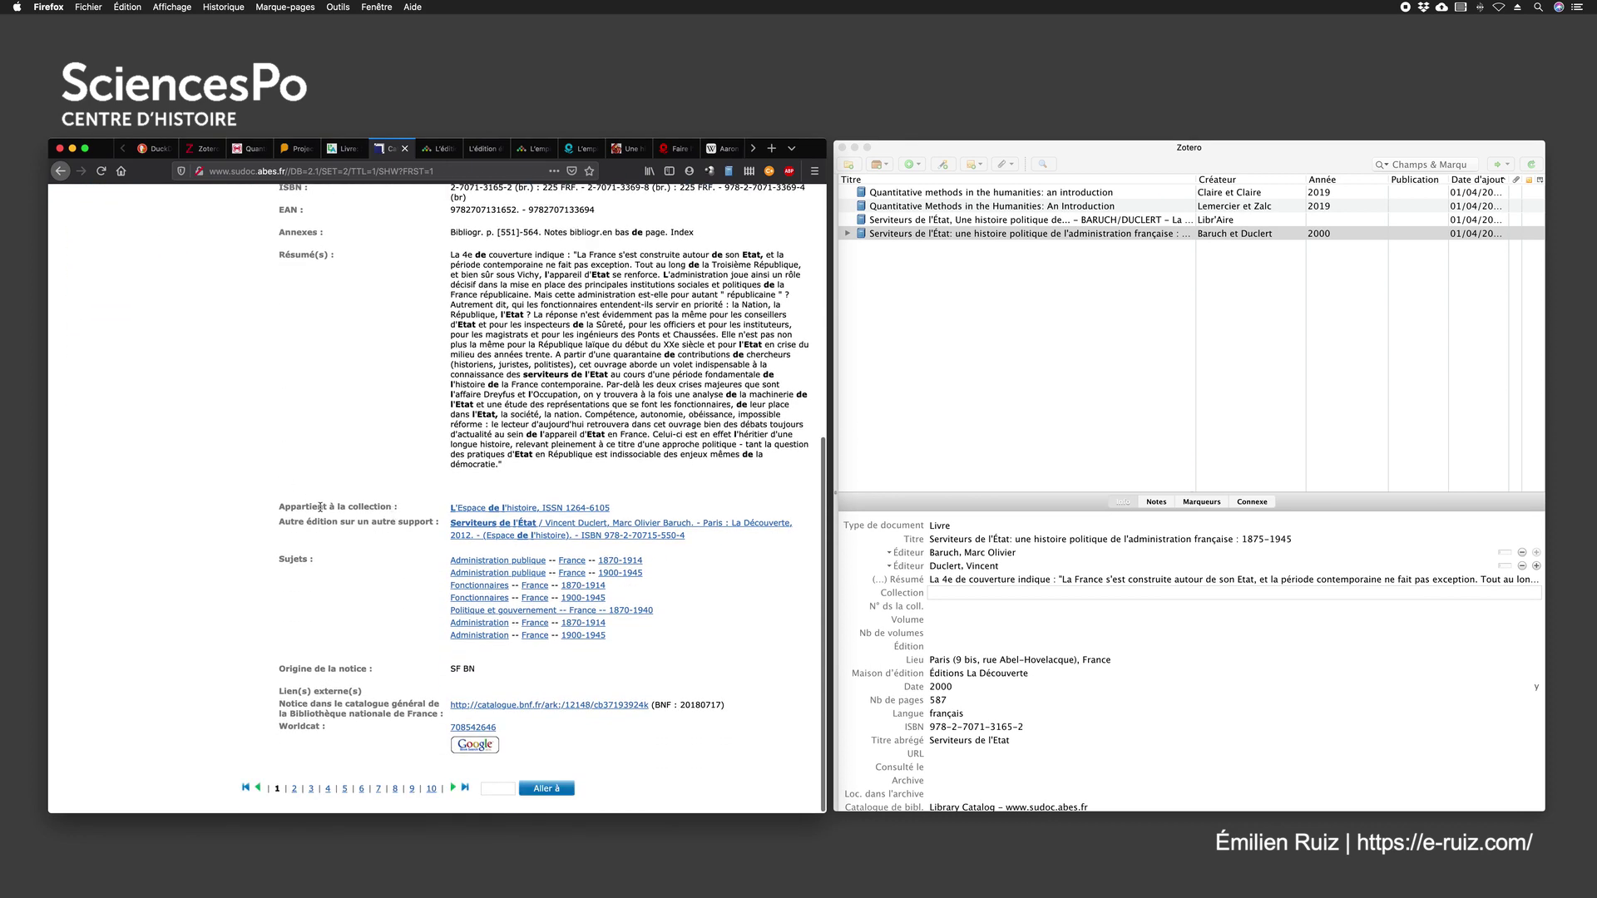
pyautogui.moveTo(282, 508); pyautogui.dragTo(626, 509)
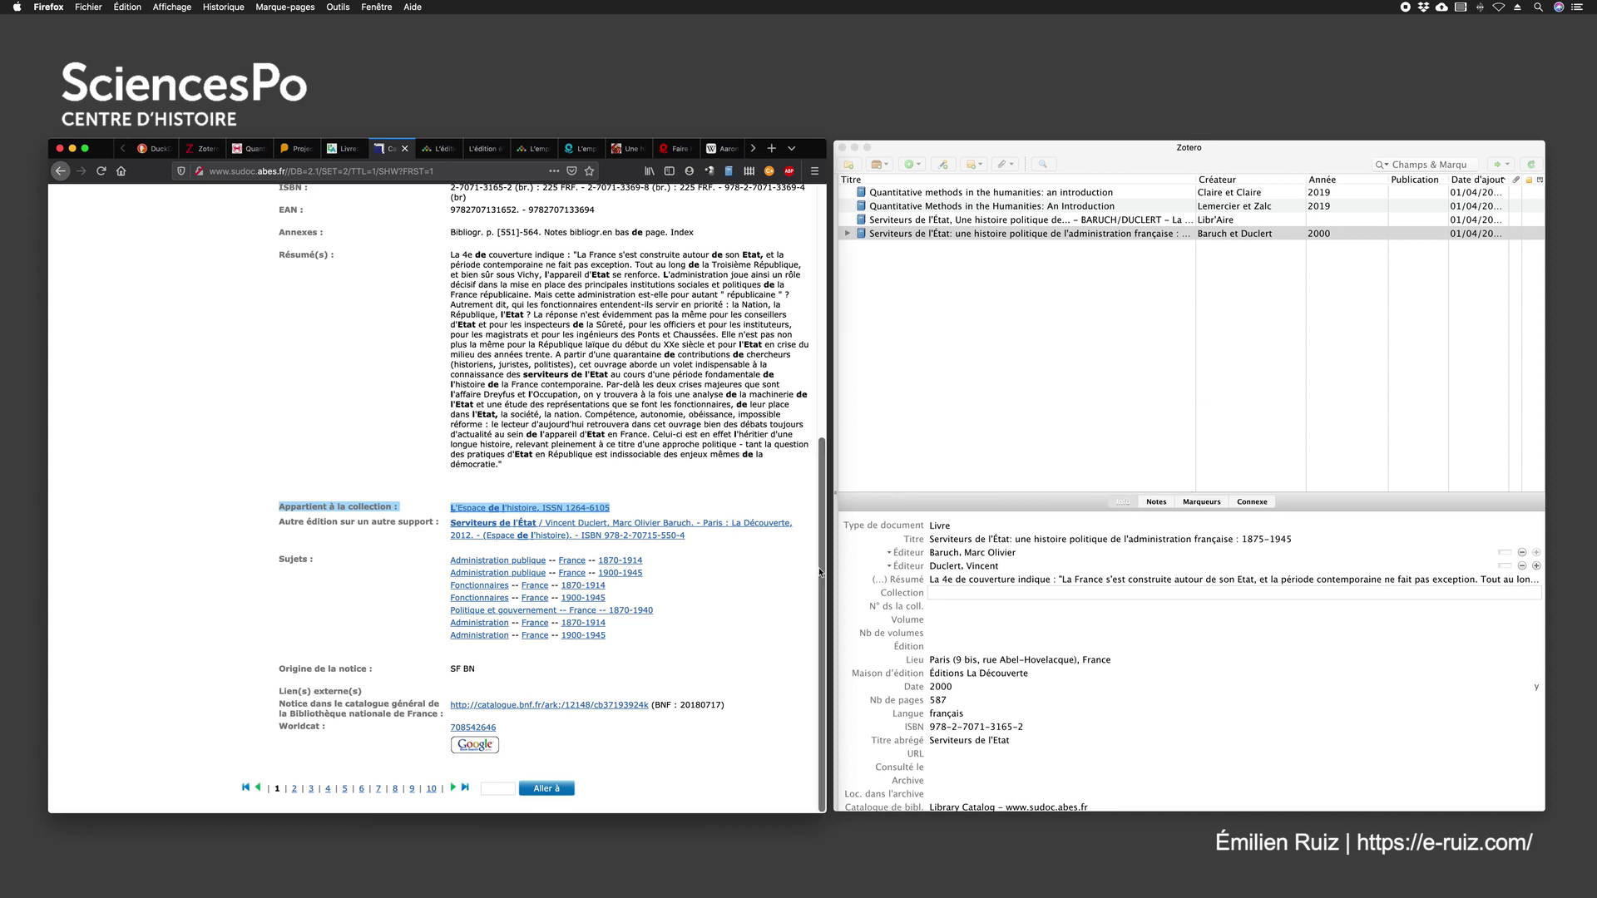
pyautogui.click(943, 593)
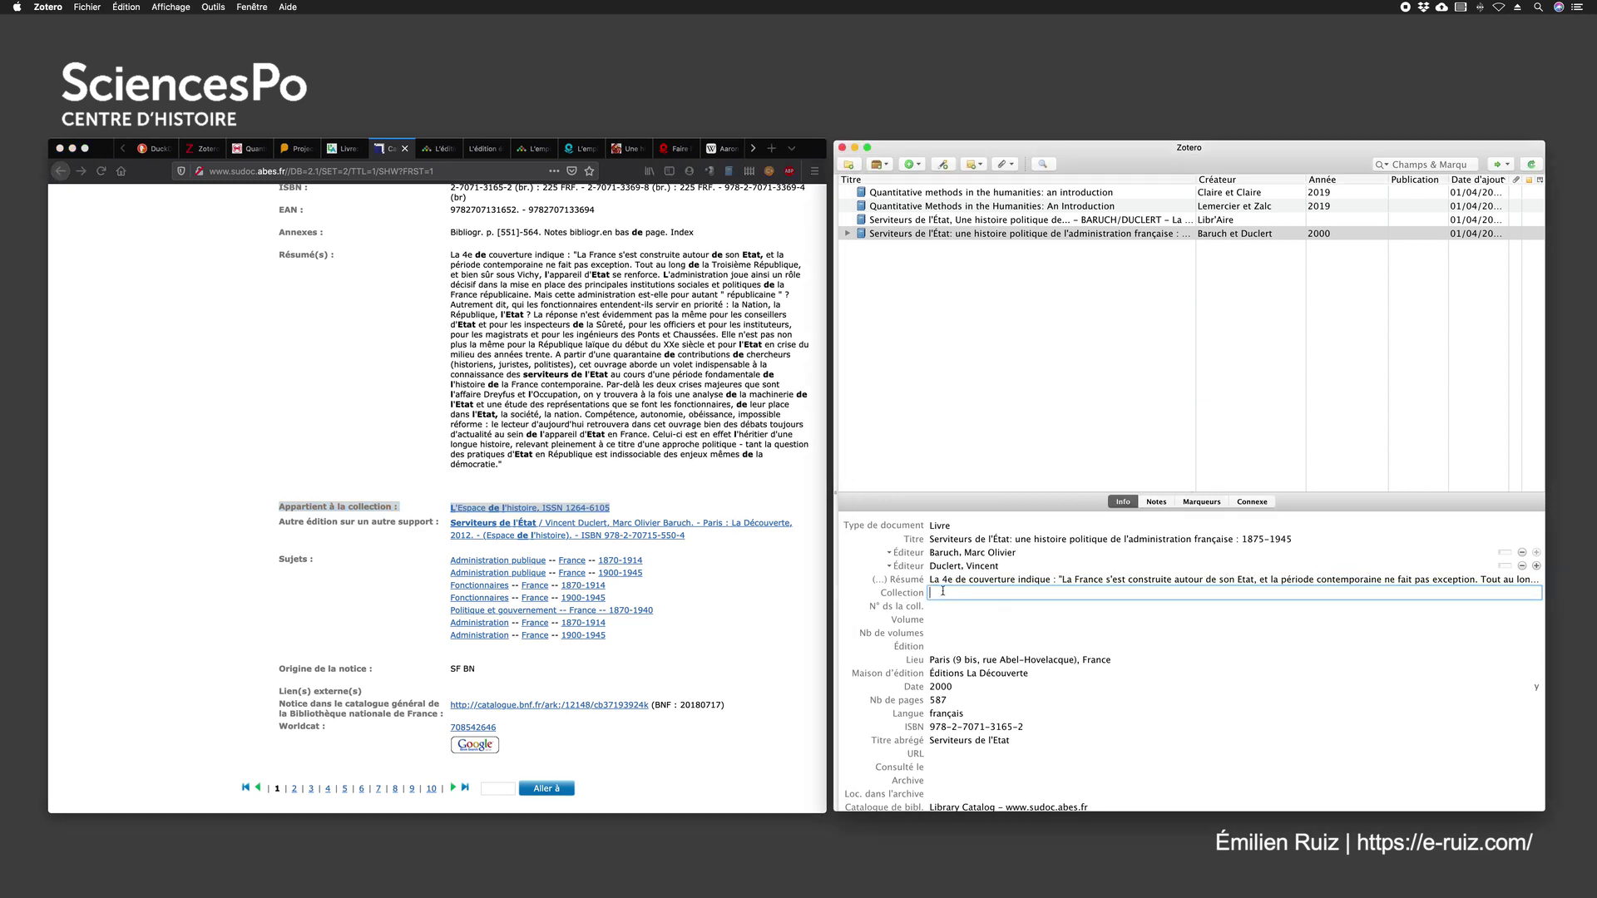
pyautogui.write("L'espace de l")
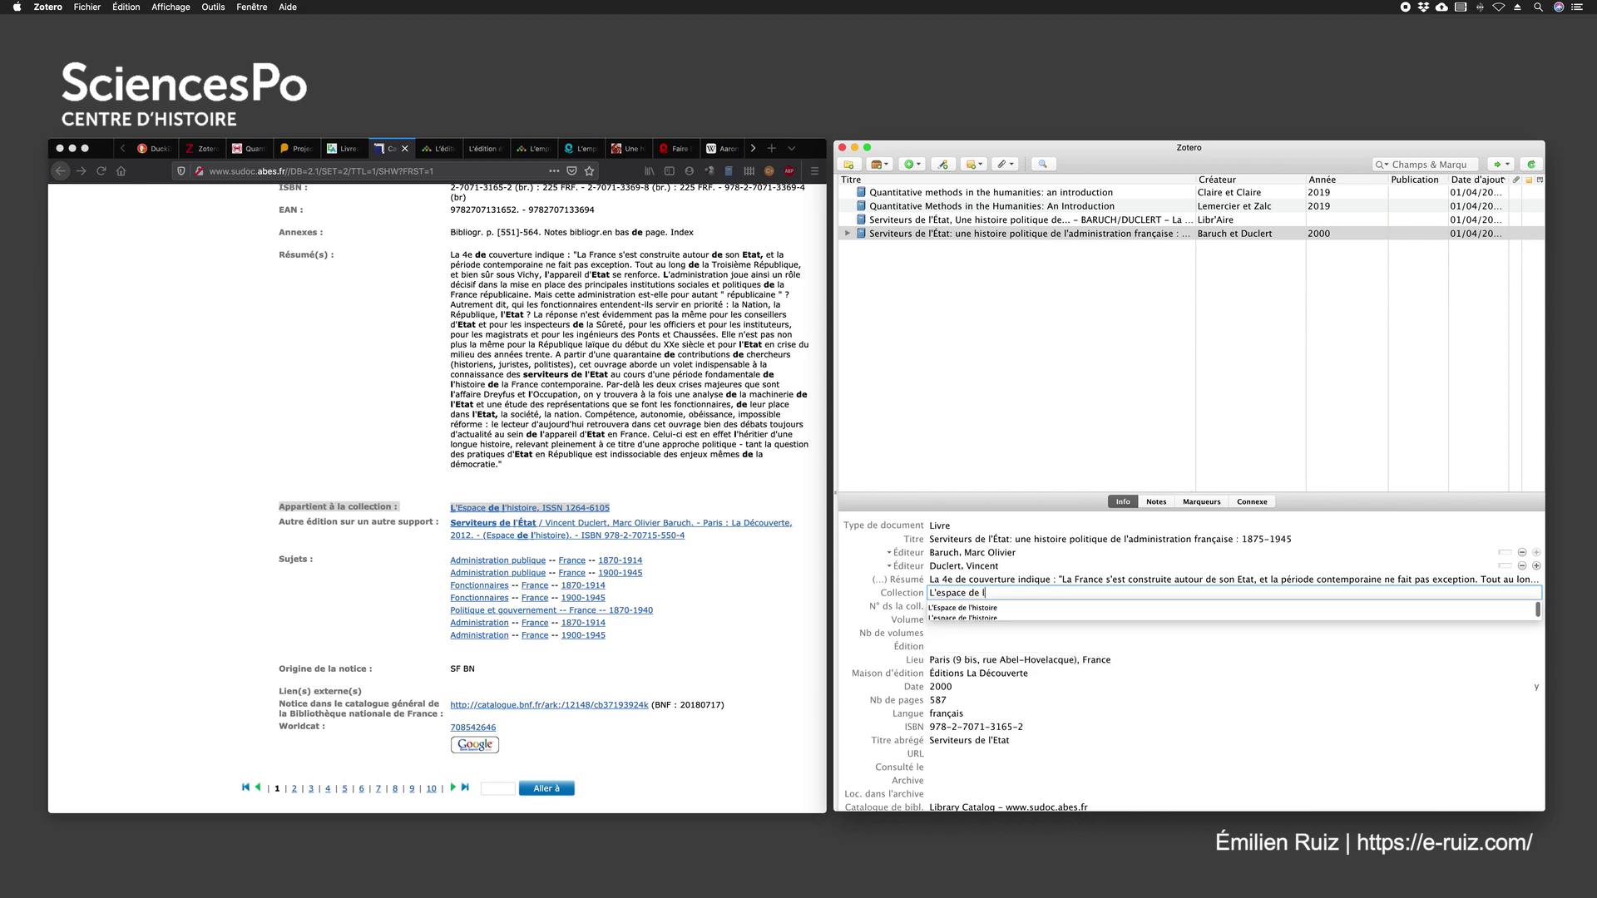
pyautogui.write("'histoire")
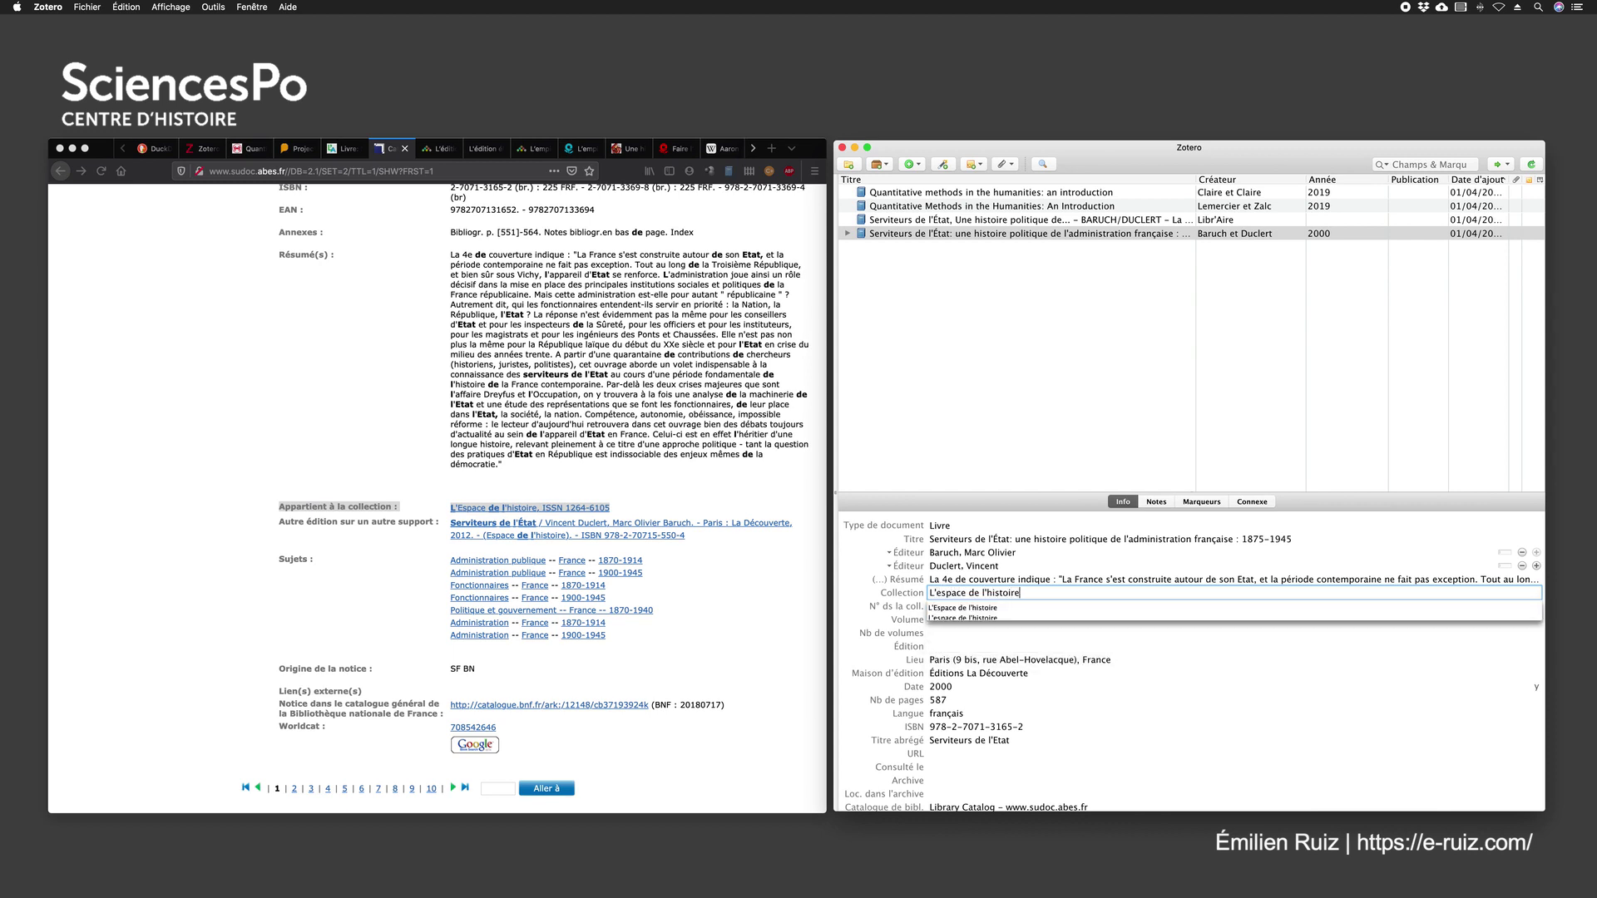
pyautogui.press('Return')
pyautogui.click(943, 584)
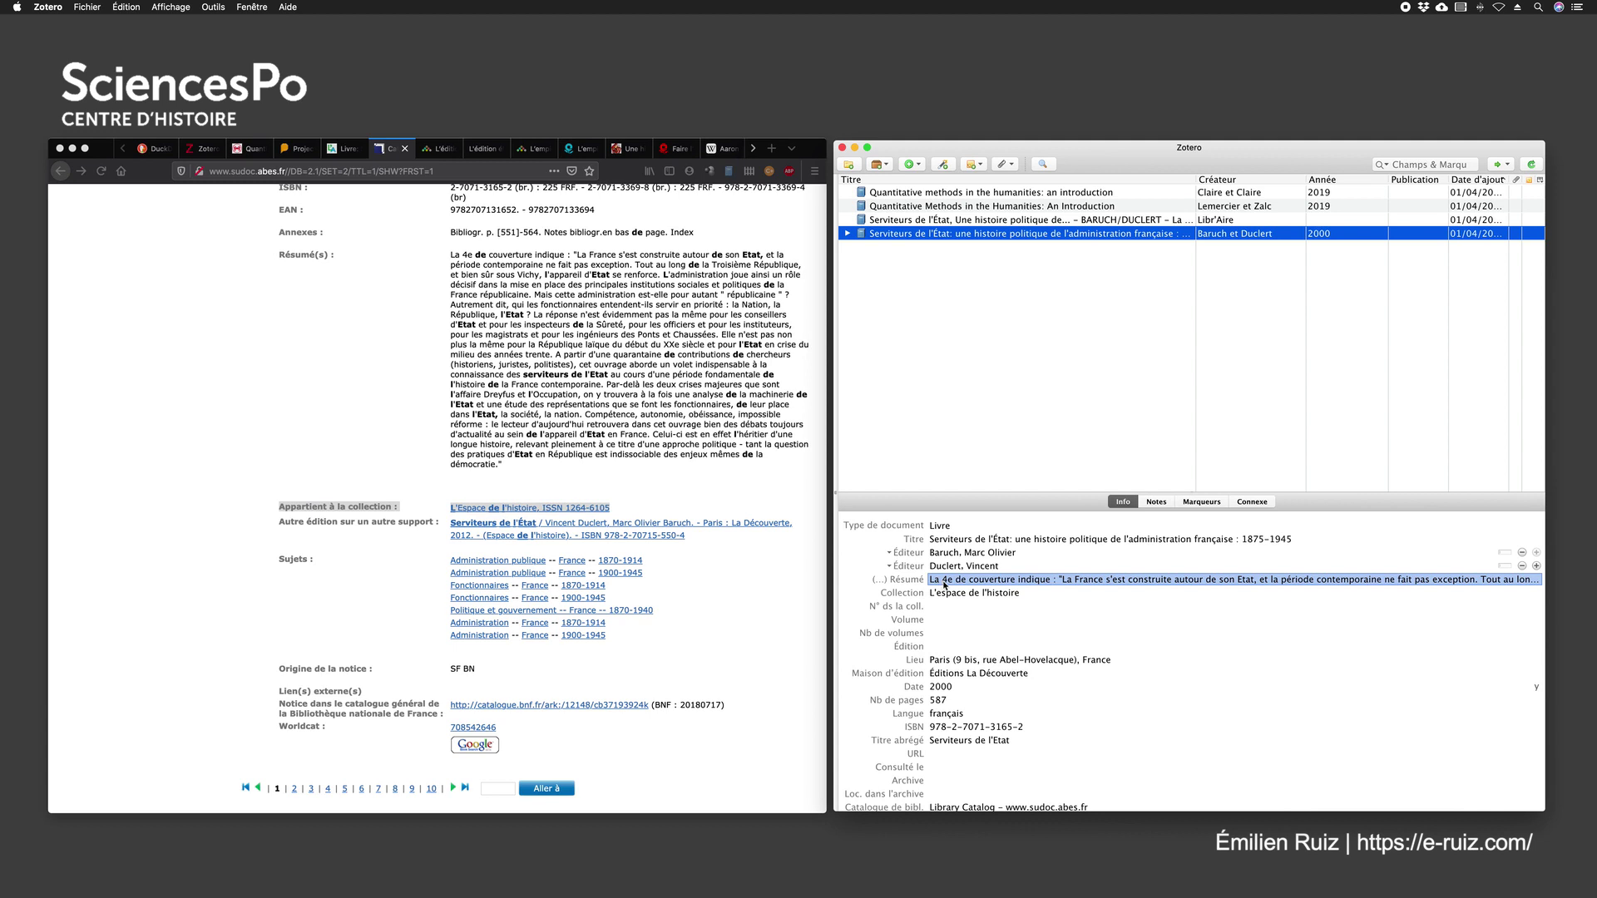
pyautogui.press('Escape')
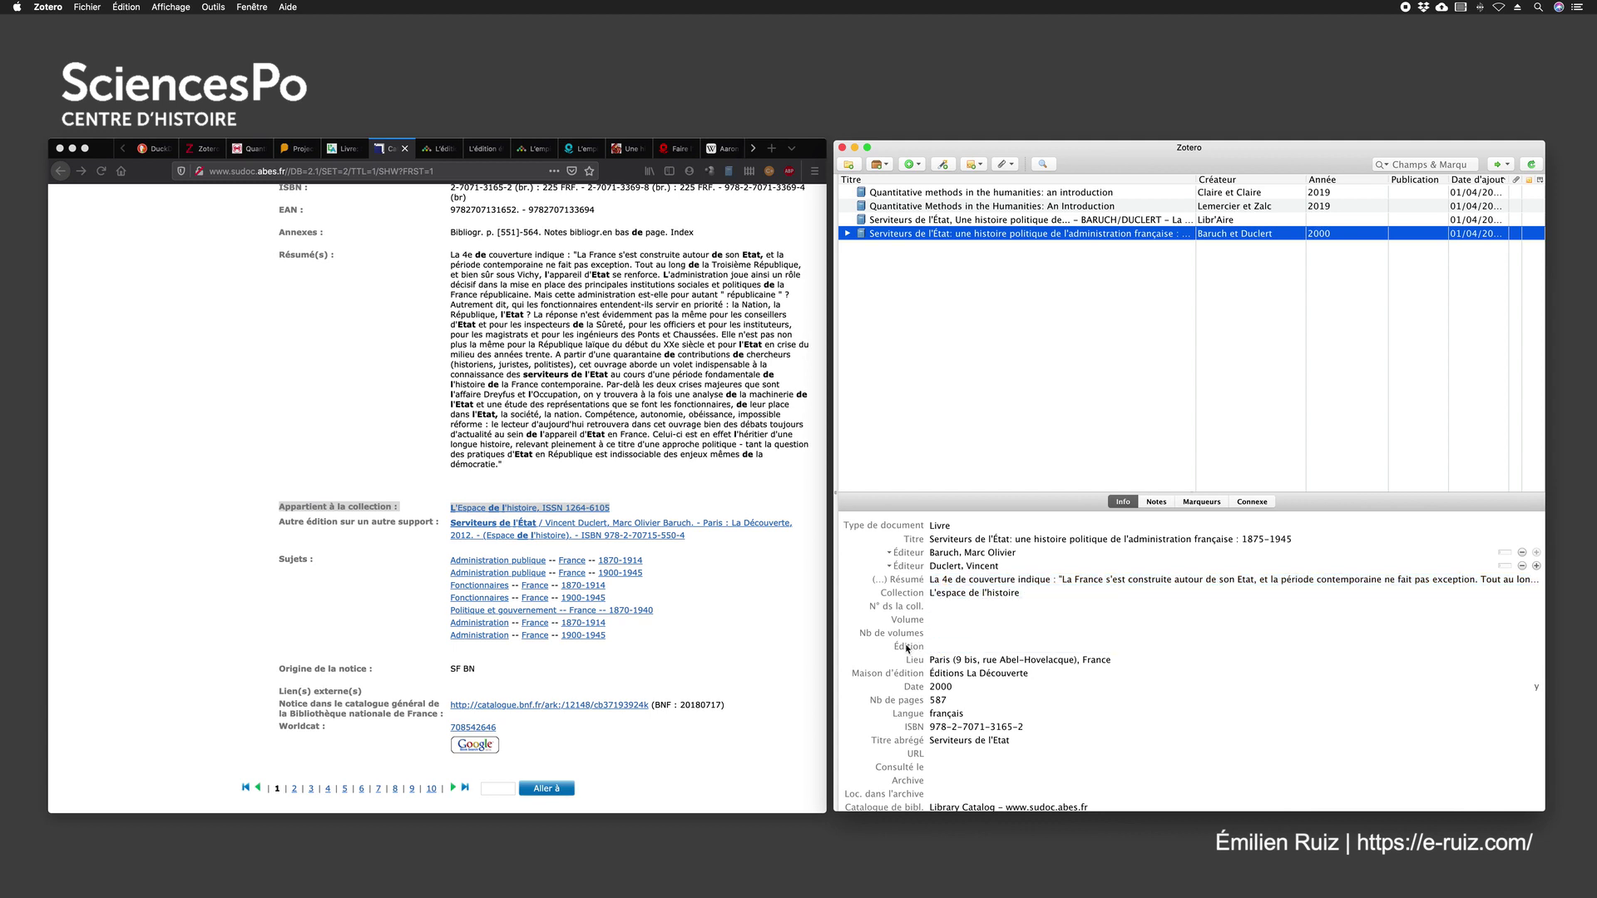
# Step: Check the empty Édition field against the Sudoc record and reduce the Lieu field to "Paris"
pyautogui.click(940, 648)
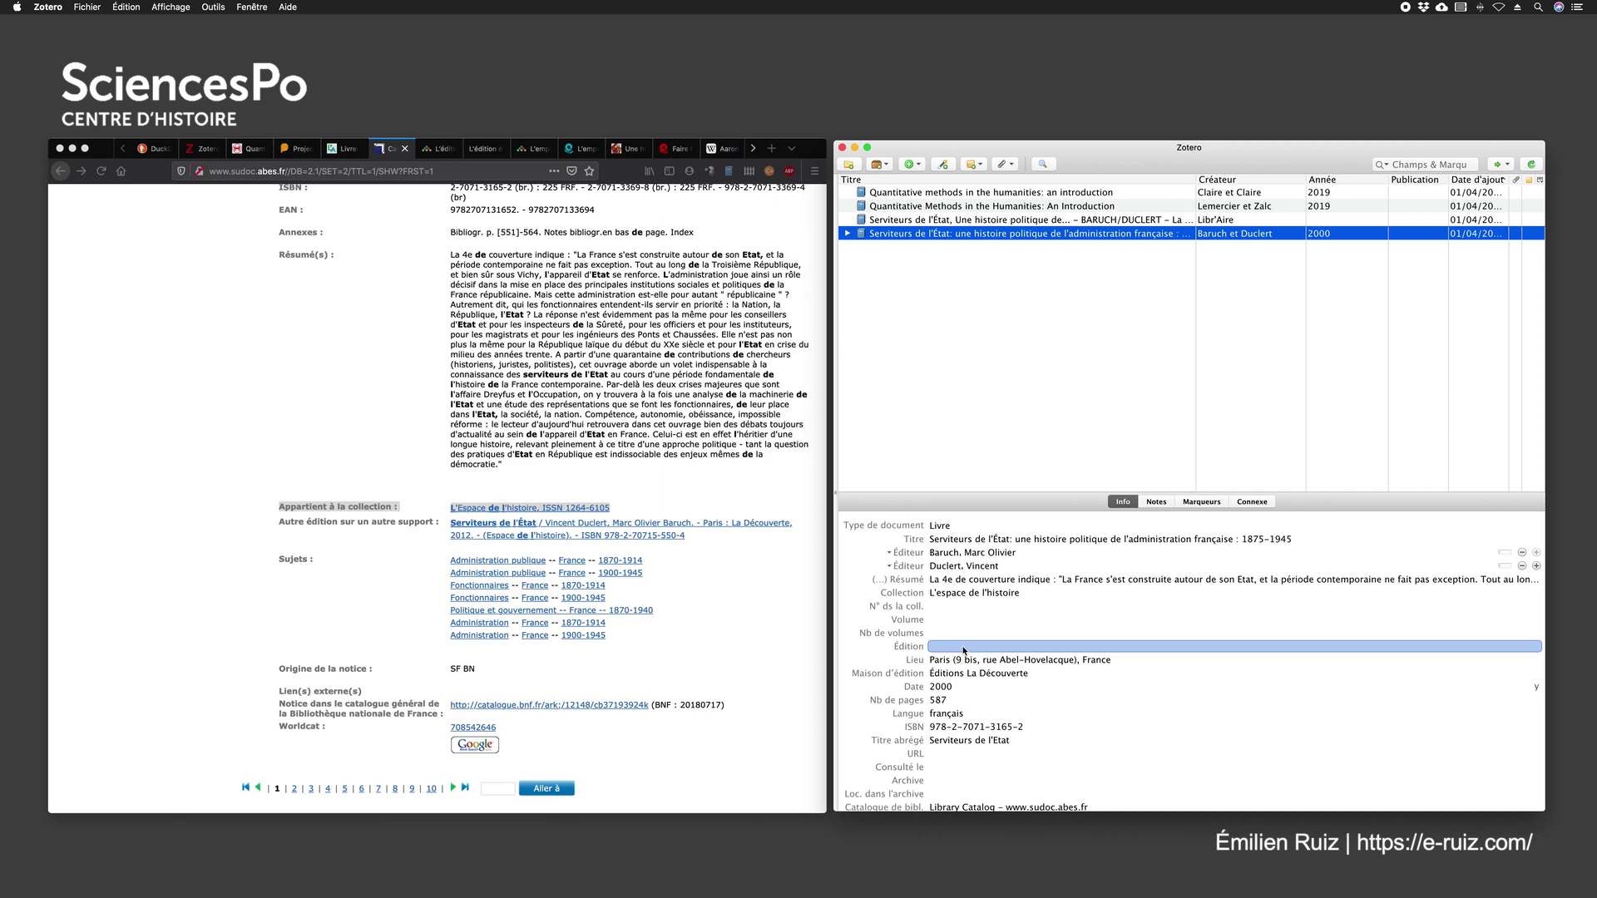
pyautogui.press('Escape')
pyautogui.scroll(10, 439, 466)
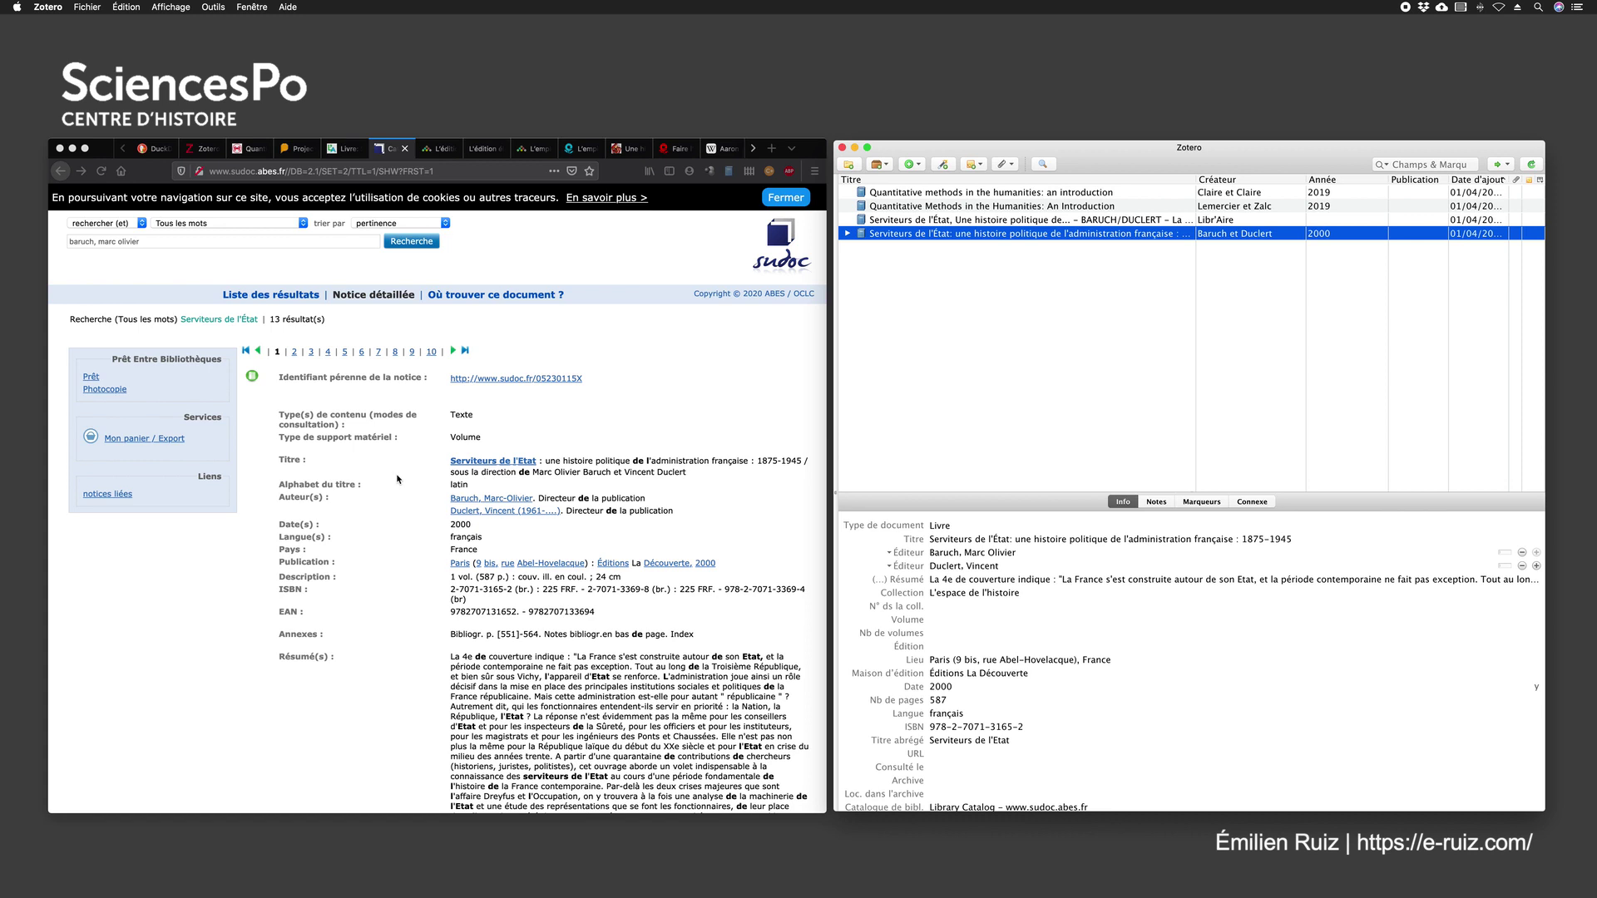
pyautogui.click(957, 648)
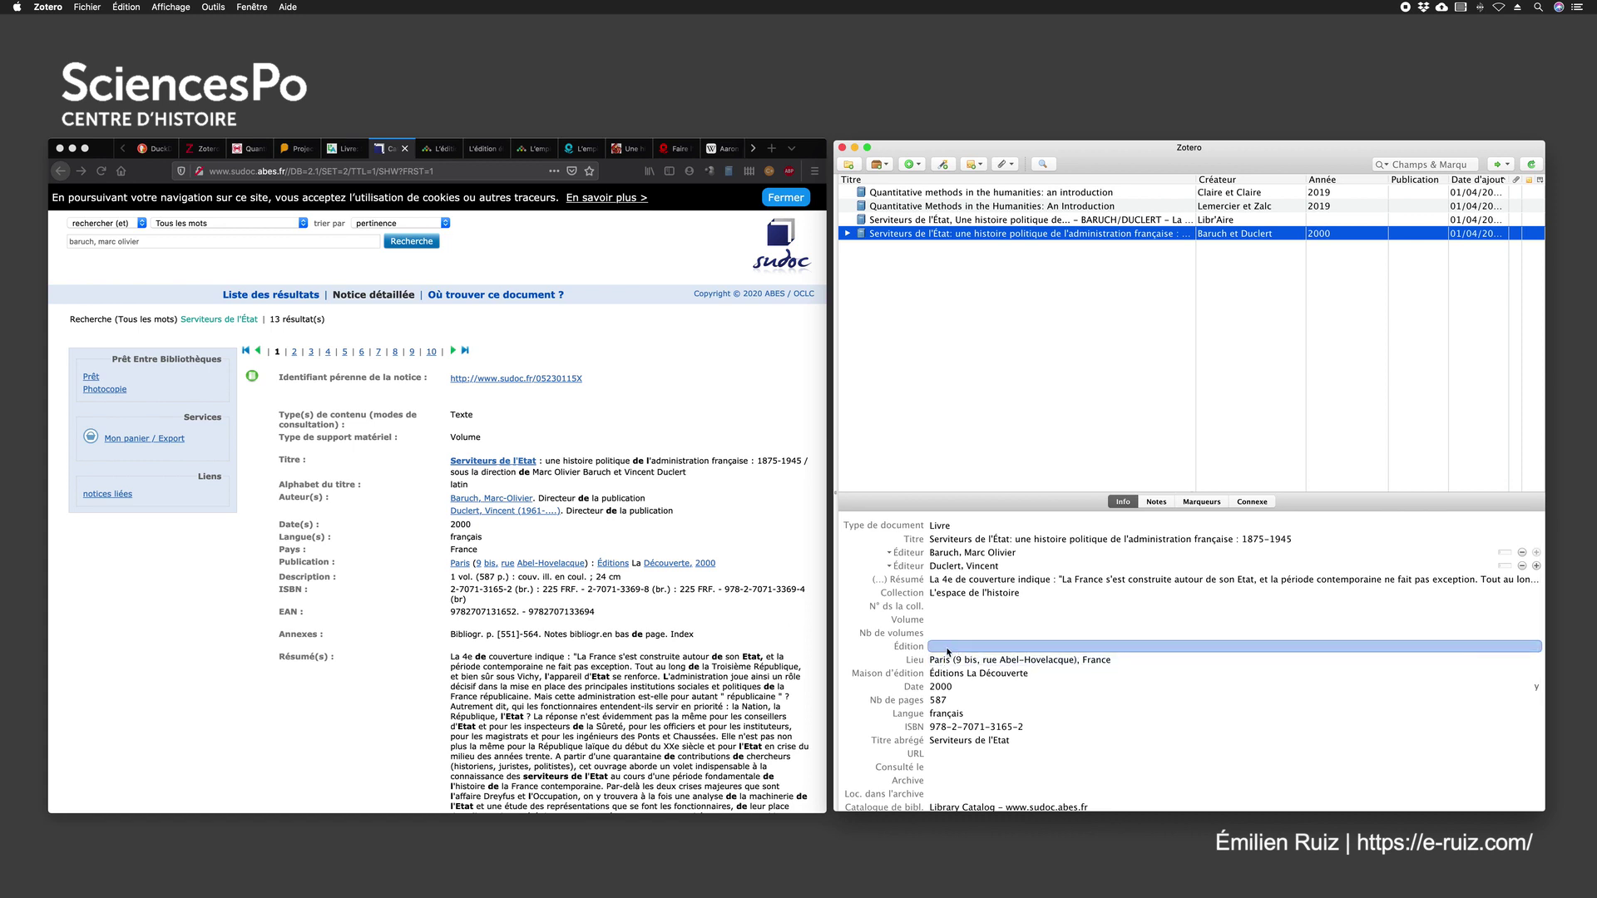
pyautogui.click(950, 660)
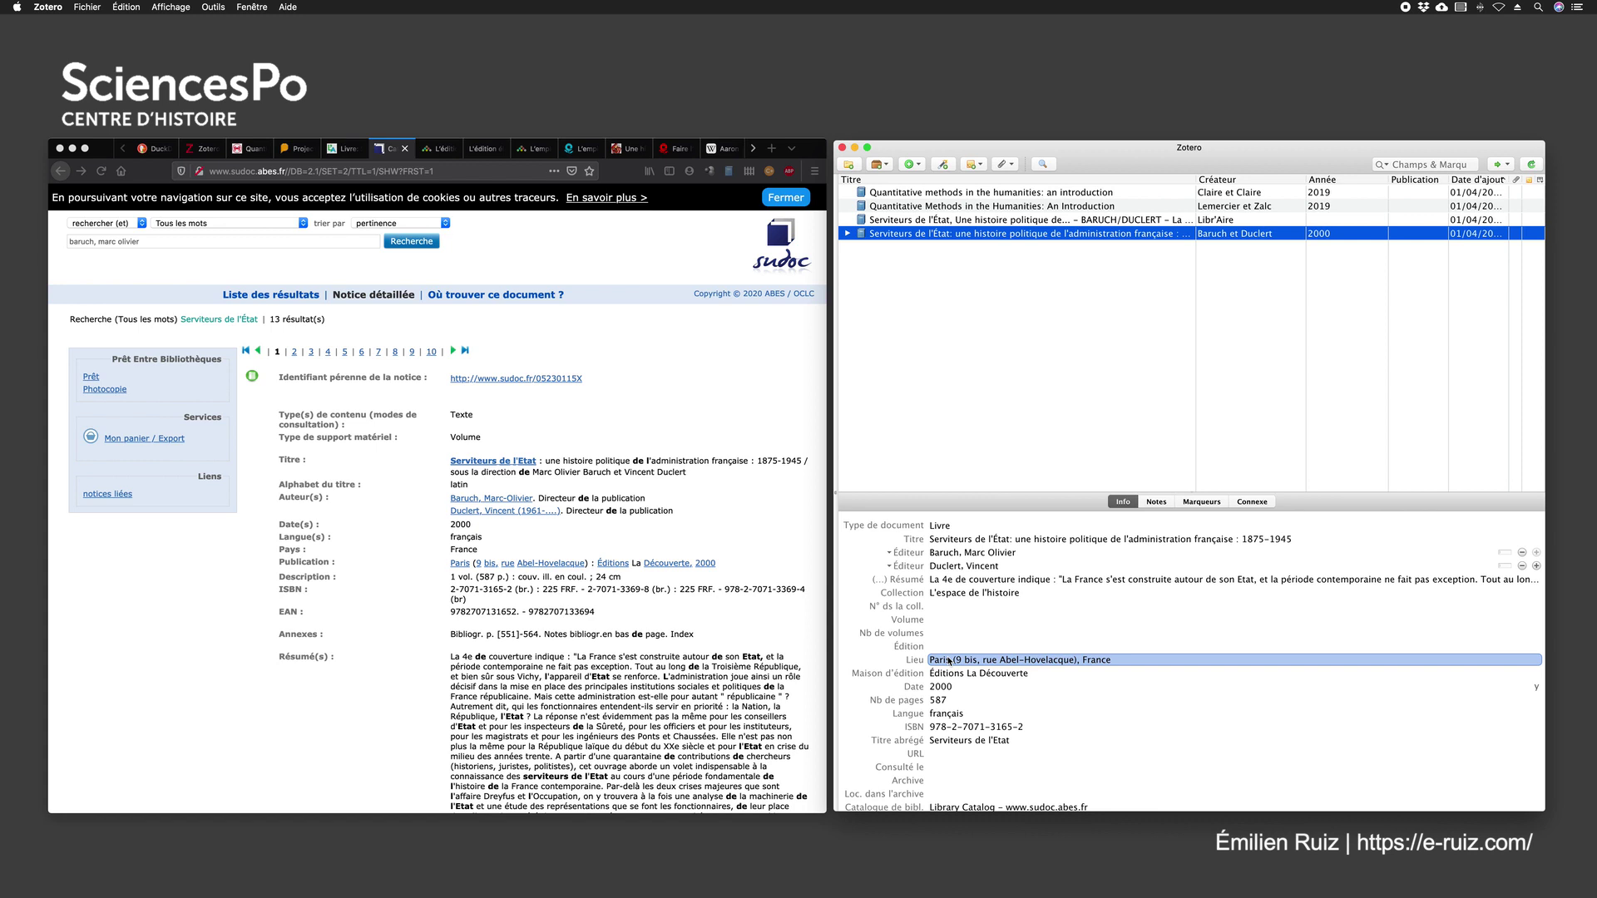
pyautogui.click(949, 660)
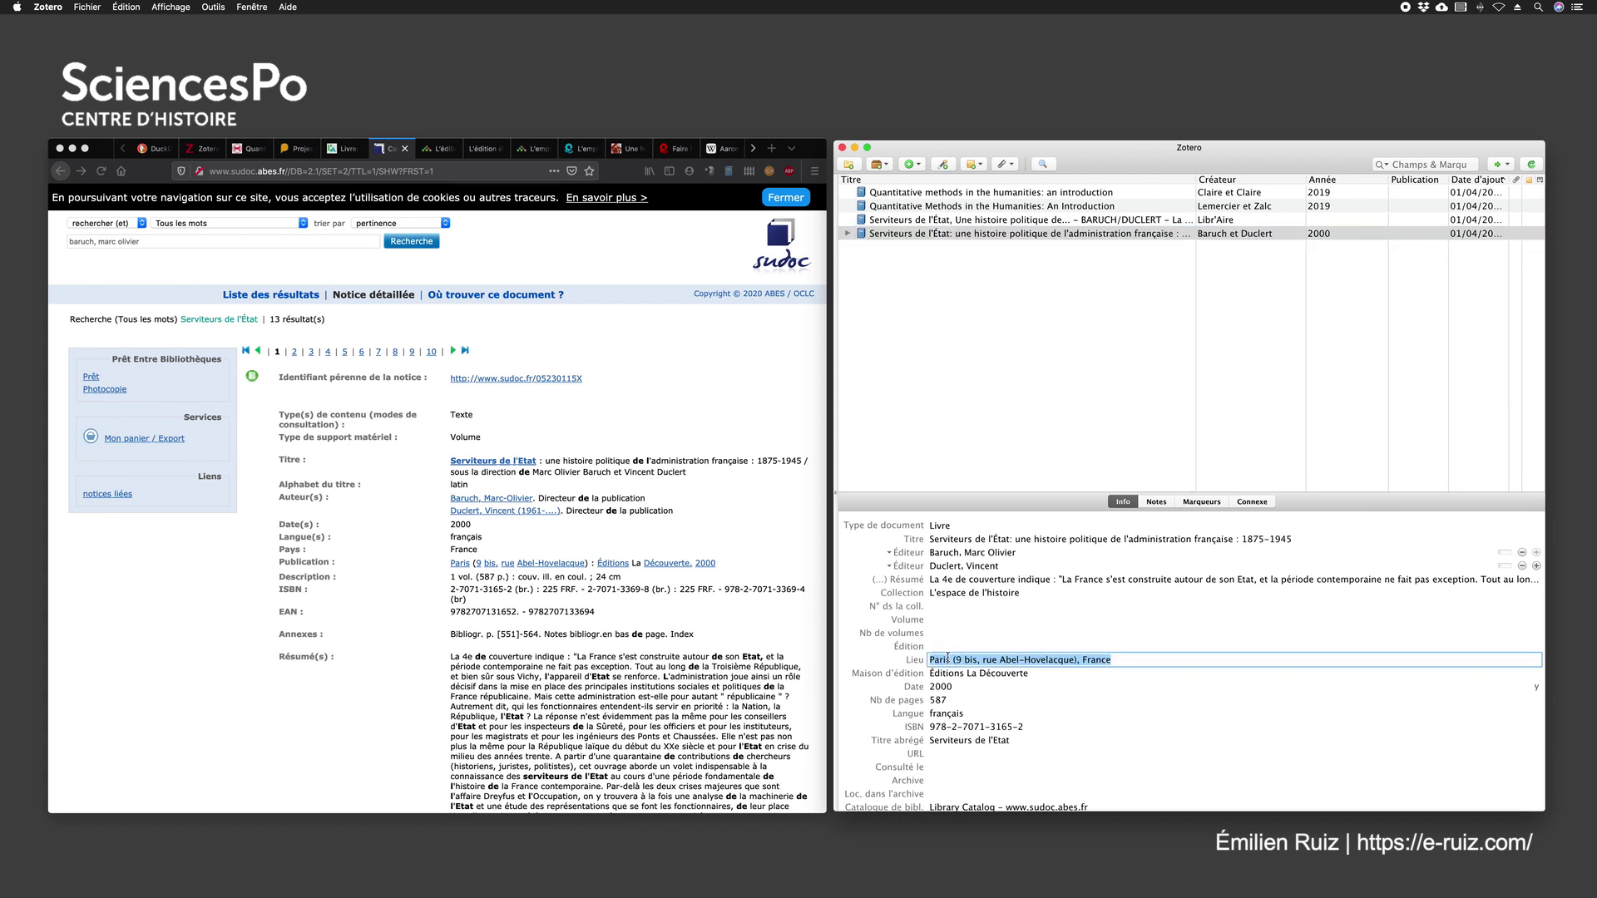
pyautogui.write('Paris')
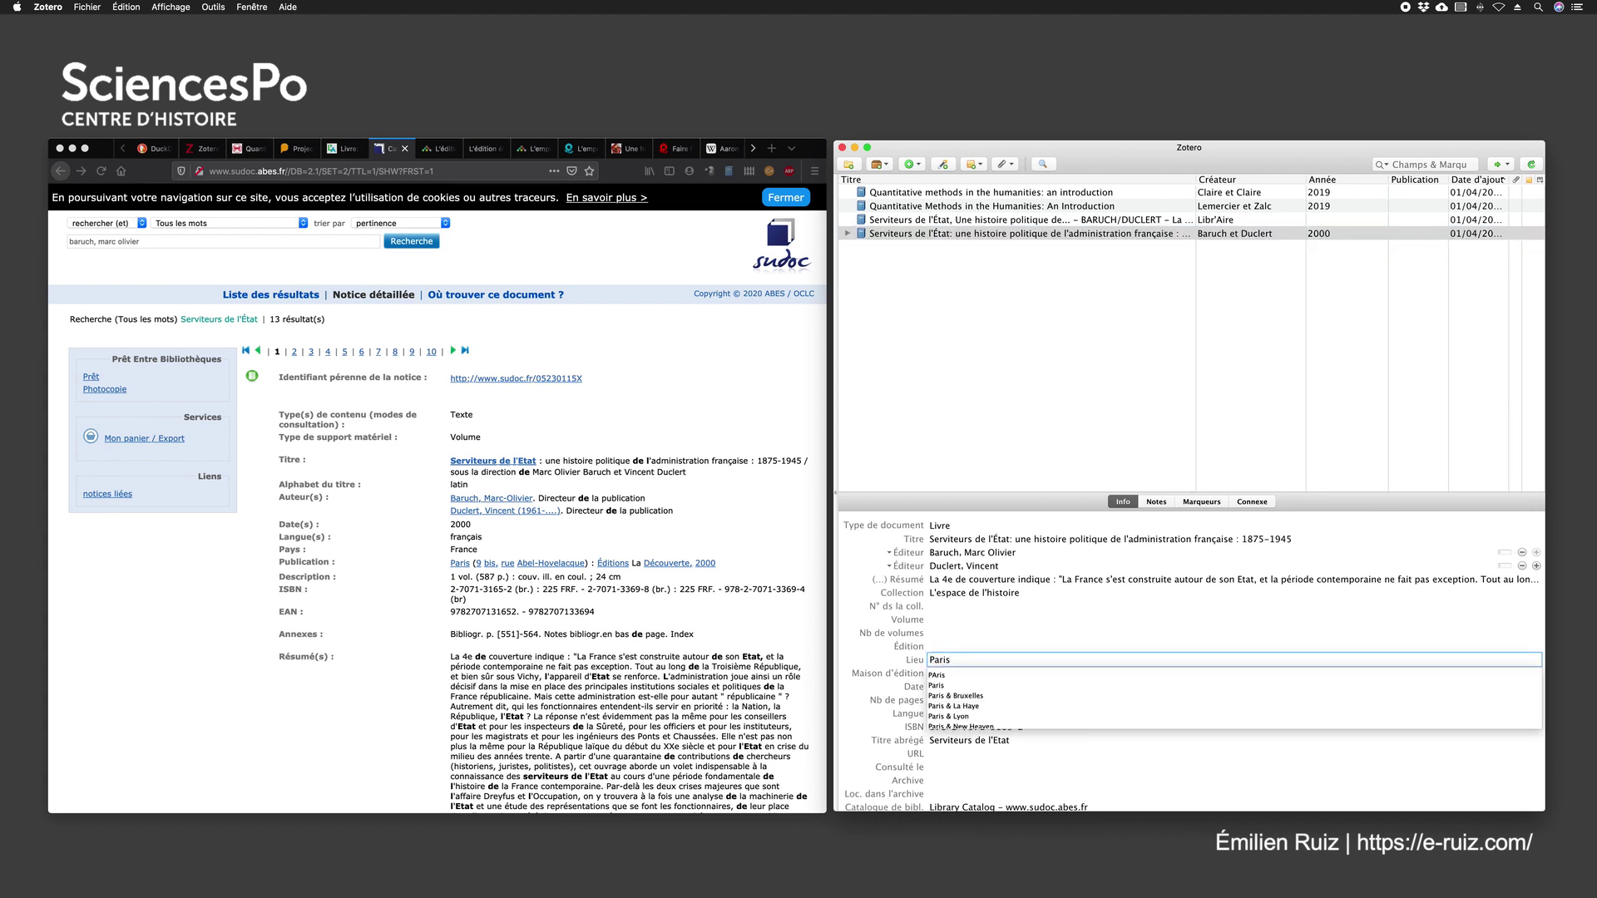
pyautogui.press('Return')
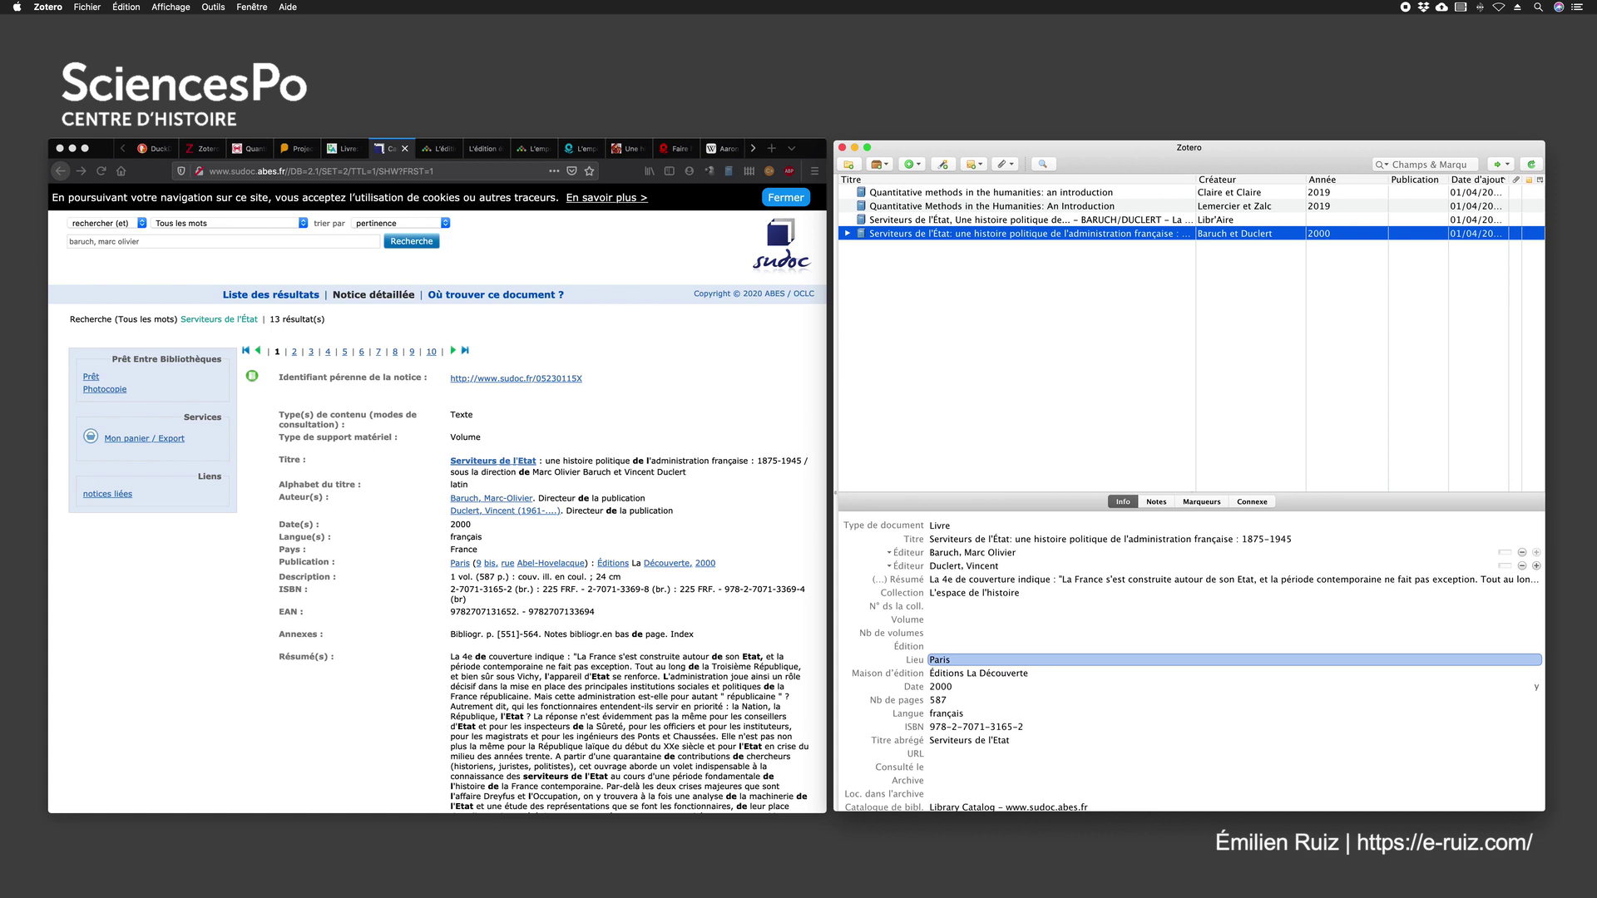
# Step: Abbreviate "Éditions" to "Éd." in the Maison d'édition field, and remove the prefix to leave only "La Découverte"
pyautogui.click(954, 674)
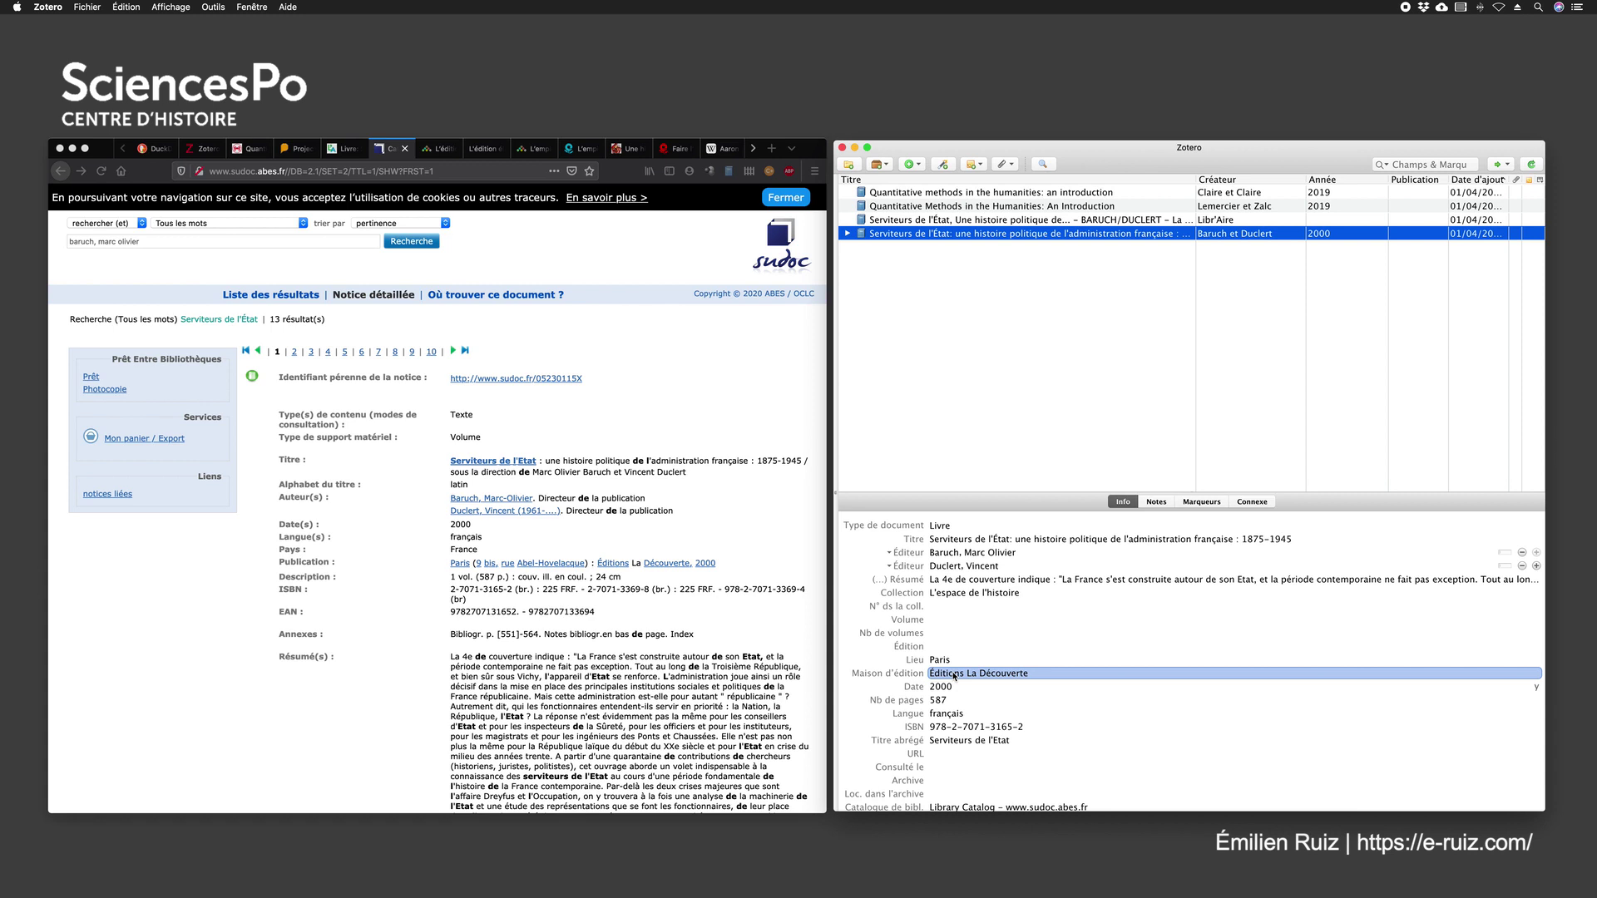
pyautogui.click(954, 676)
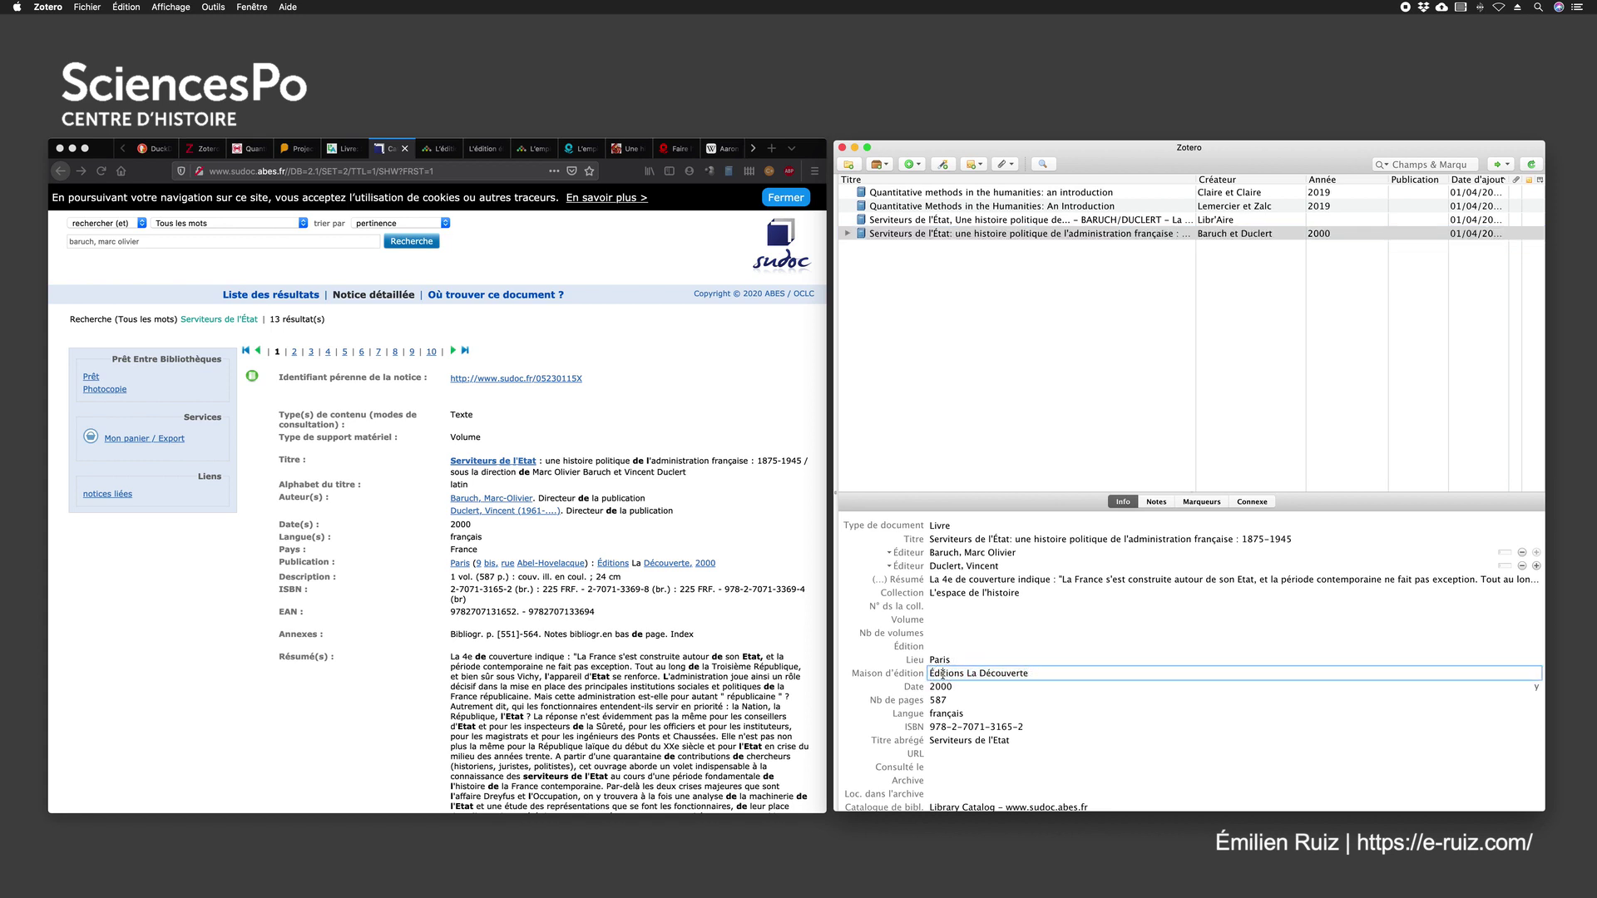
pyautogui.moveTo(930, 675); pyautogui.dragTo(965, 675)
pyautogui.write('Éd.')
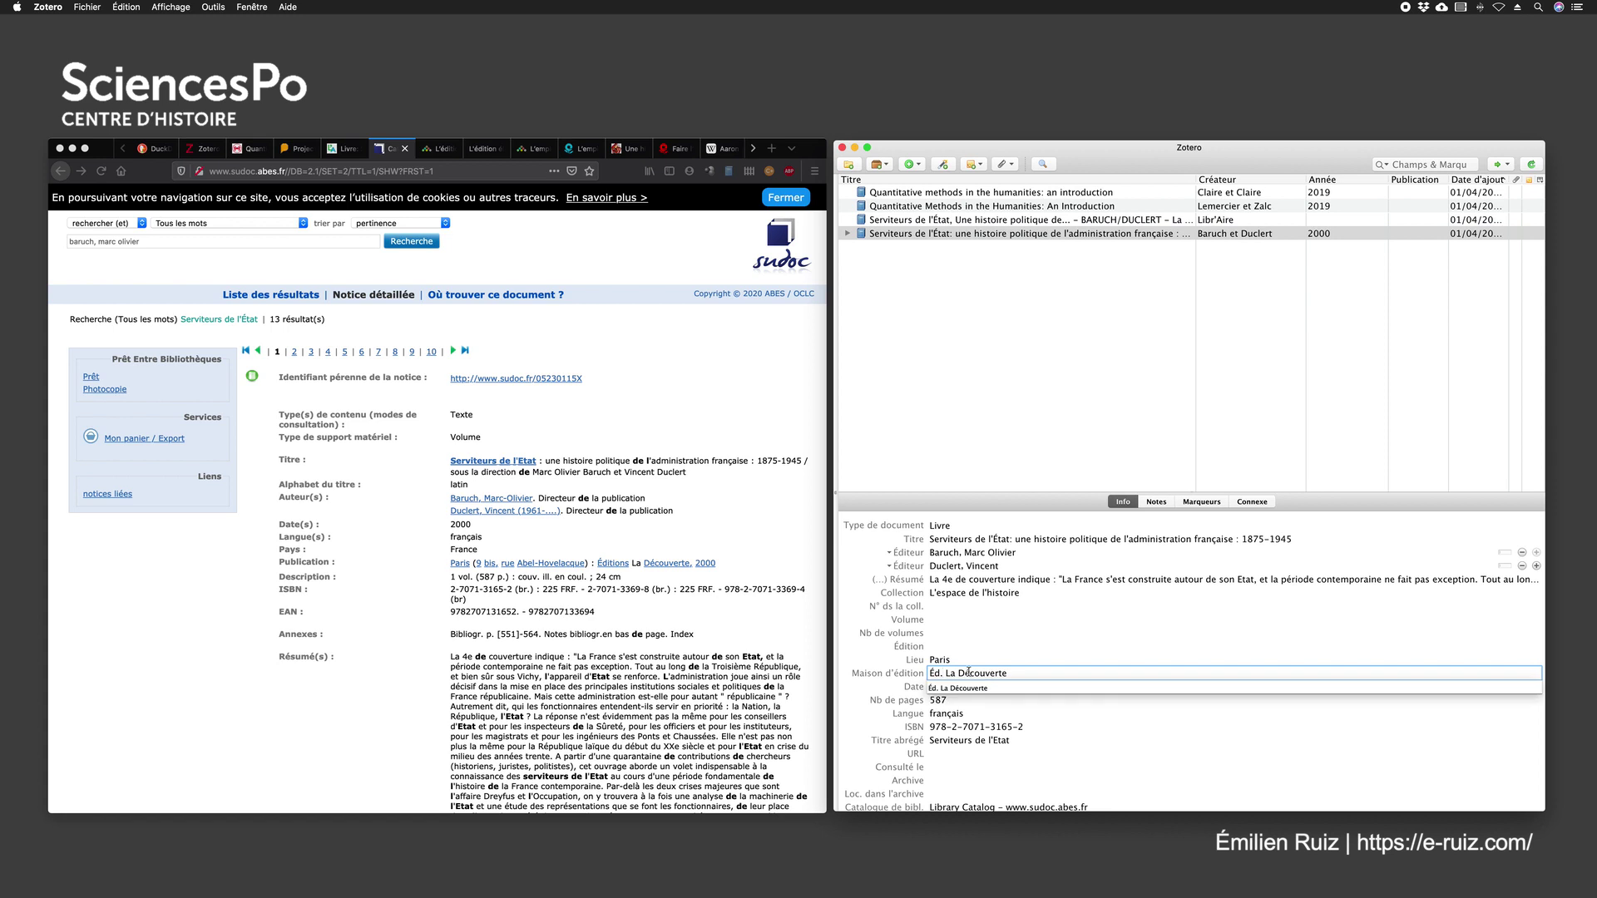
pyautogui.moveTo(944, 673); pyautogui.dragTo(921, 672)
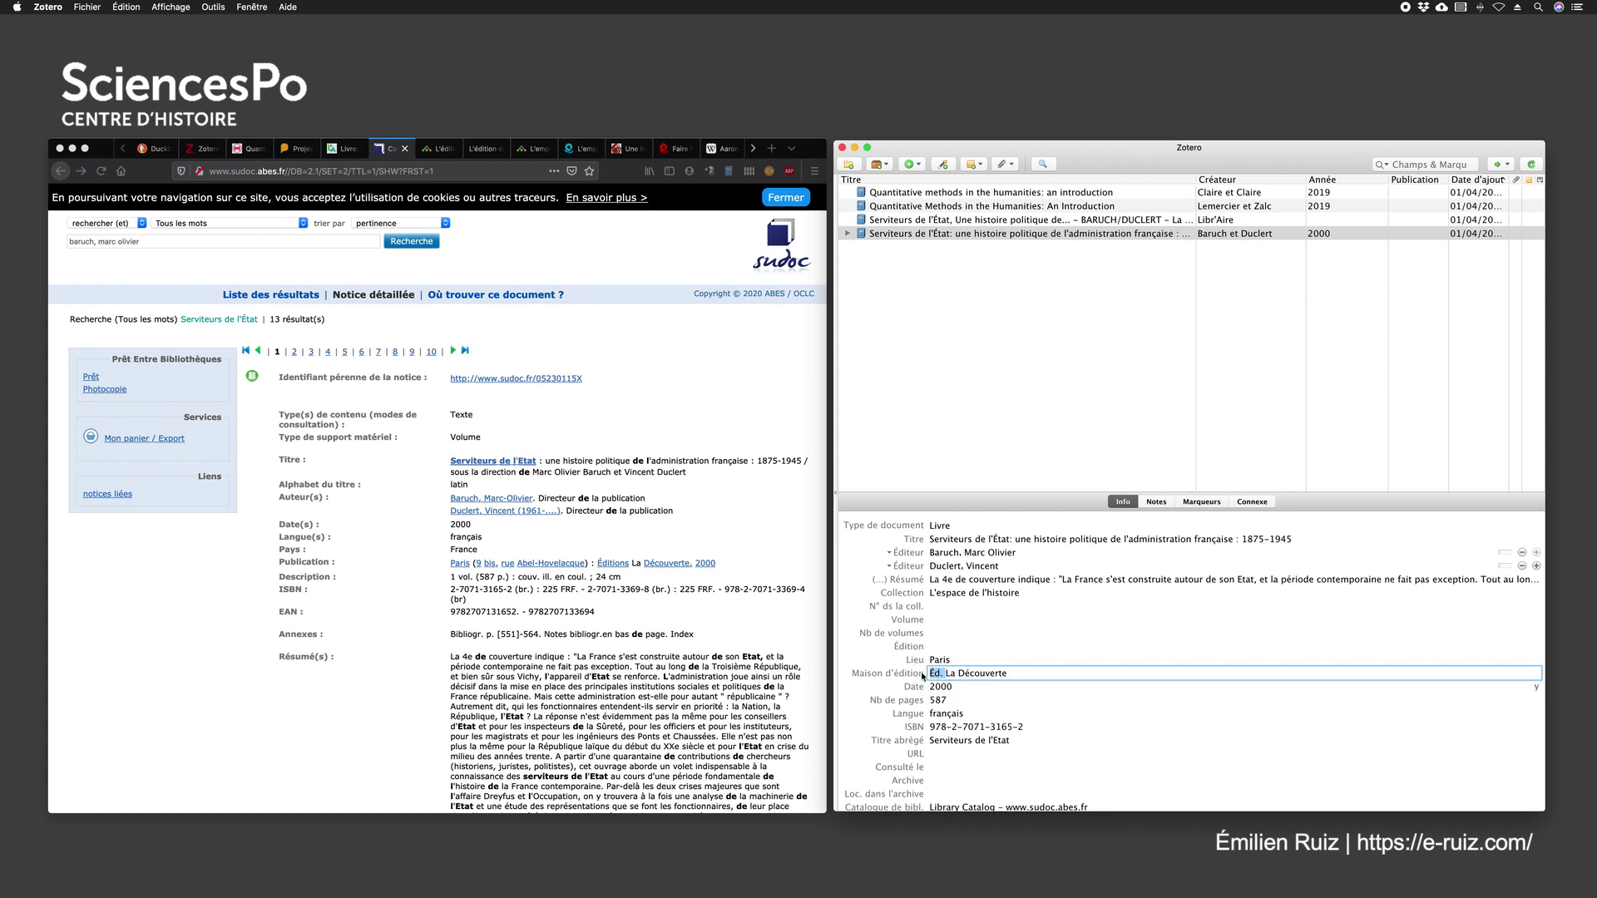
pyautogui.press('BackSpace')
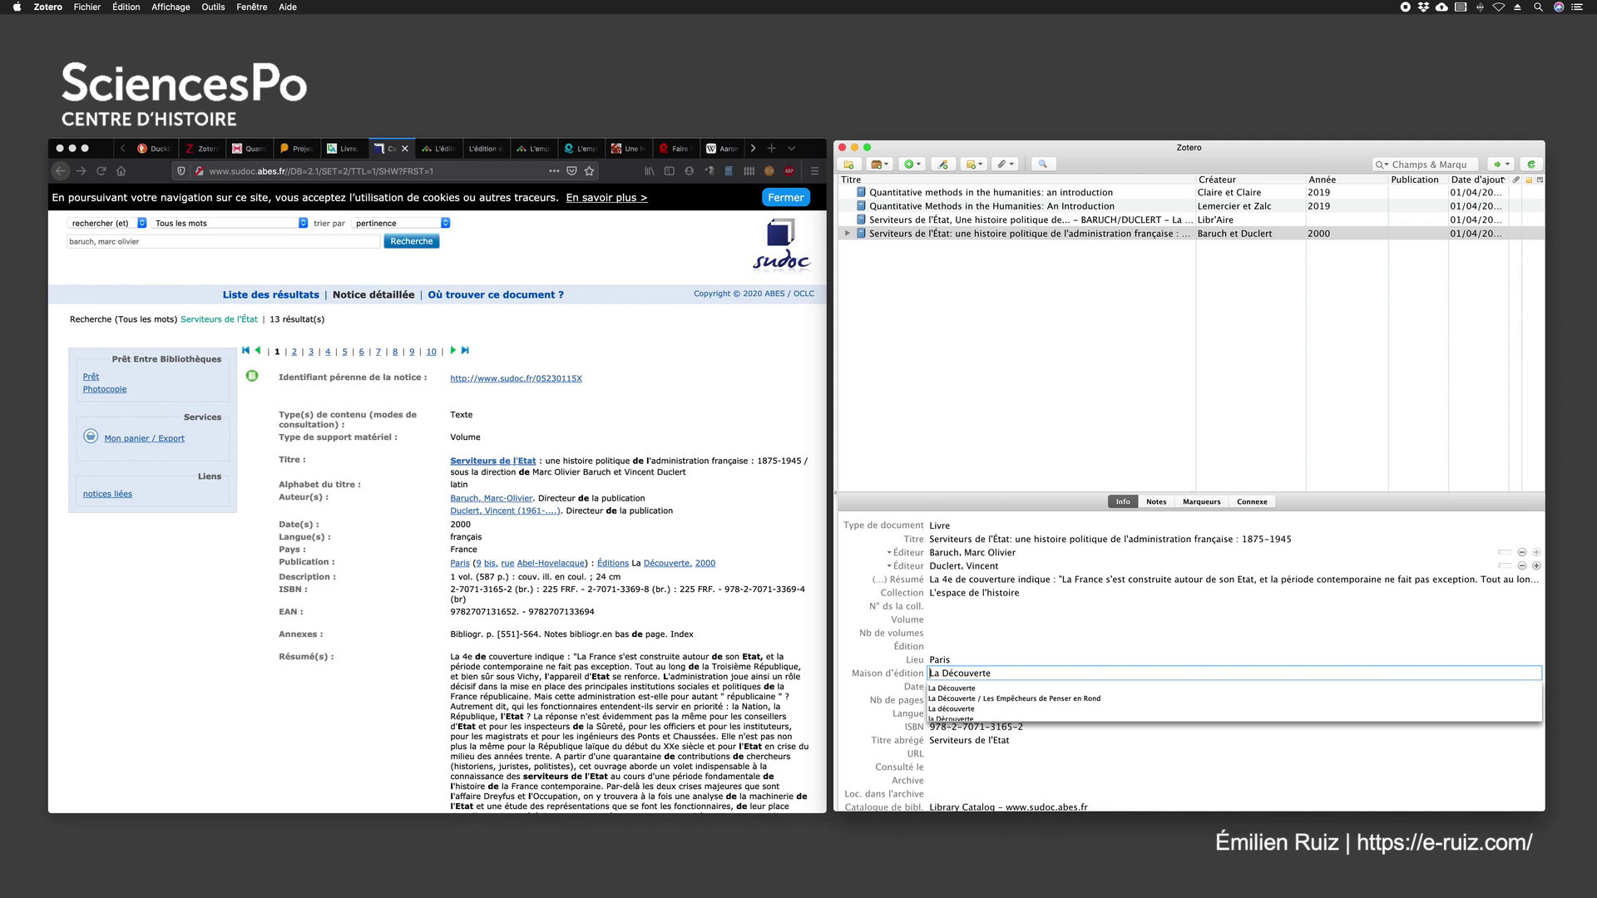
pyautogui.press('Return')
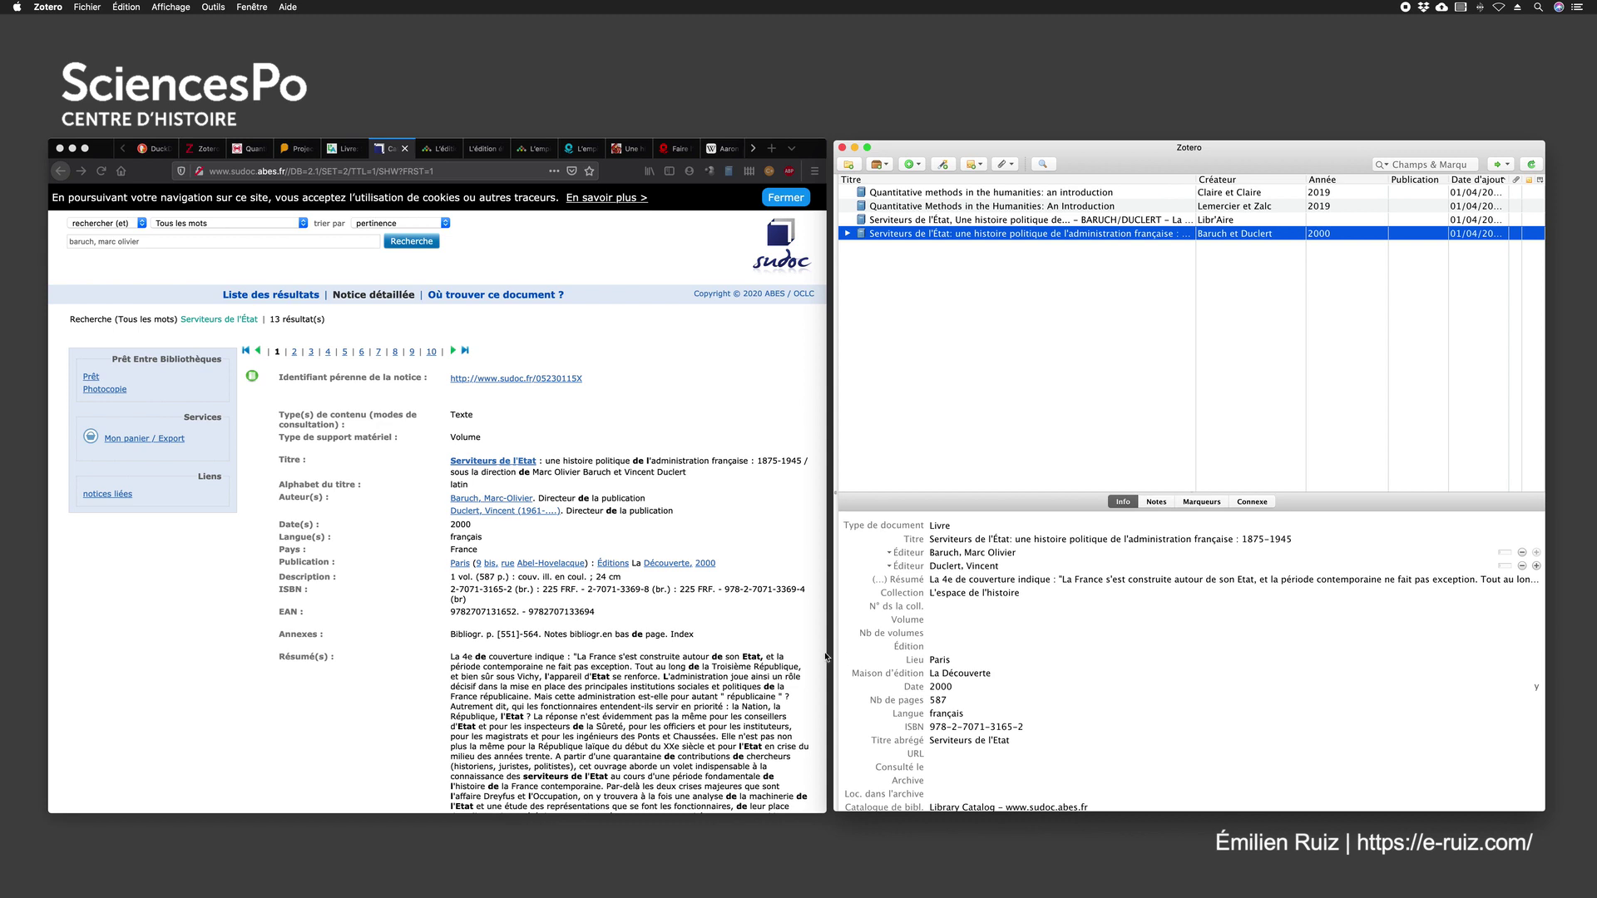
# Step: Compare the volume and page count in the Sudoc record's Description with the Zotero record's Nb de pages
pyautogui.click(943, 689)
pyautogui.click(491, 577)
pyautogui.moveTo(450, 576); pyautogui.dragTo(511, 576)
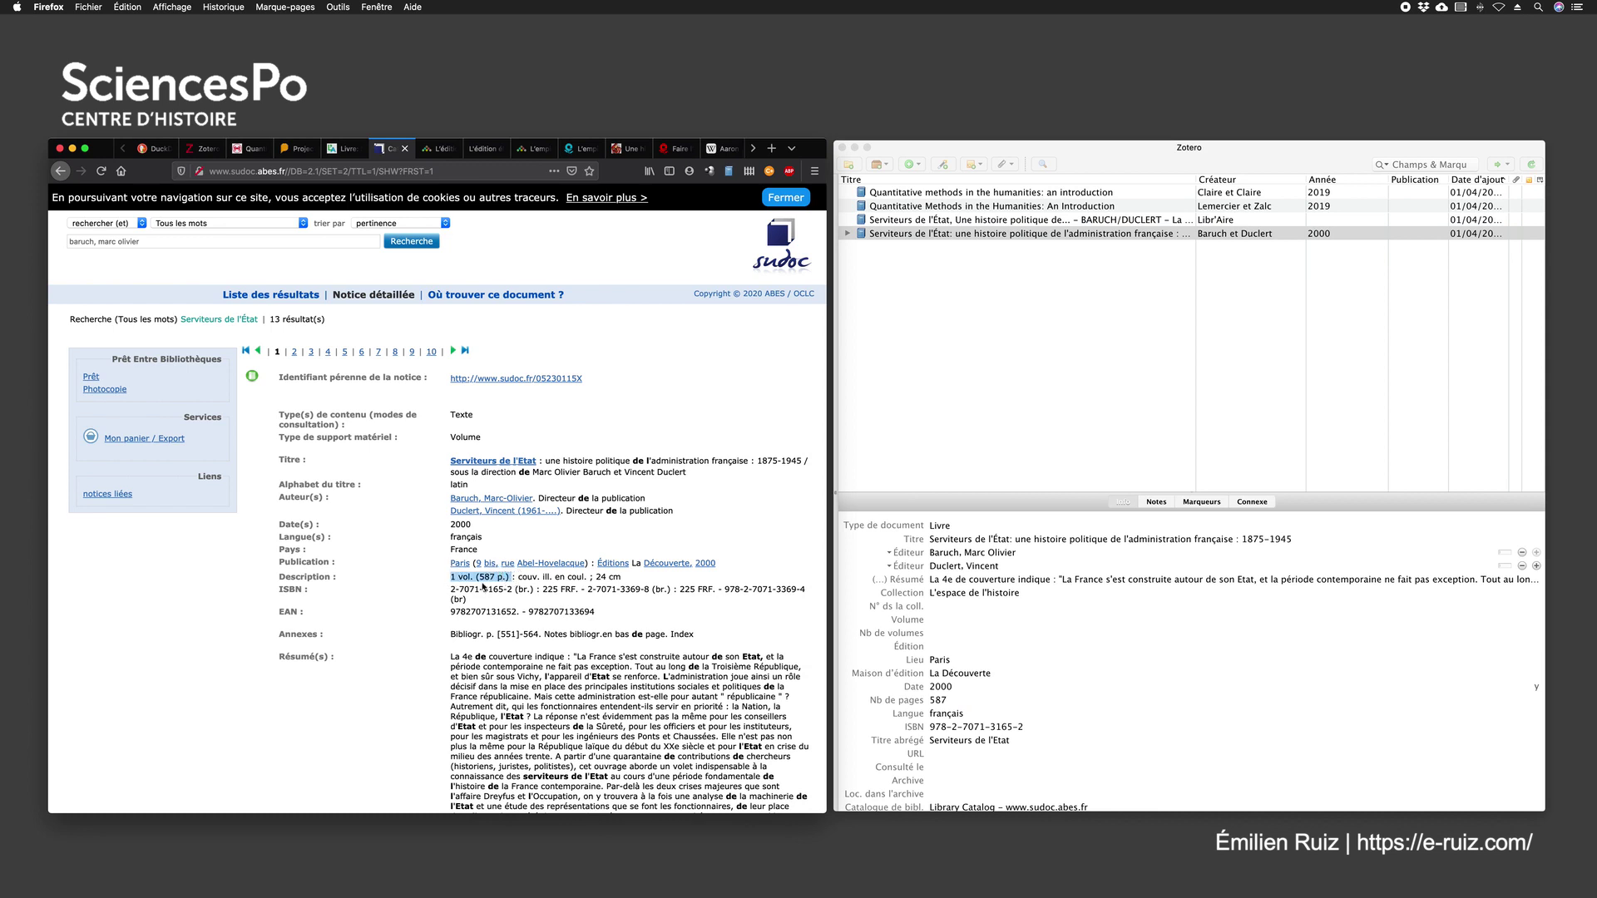
pyautogui.click(1014, 312)
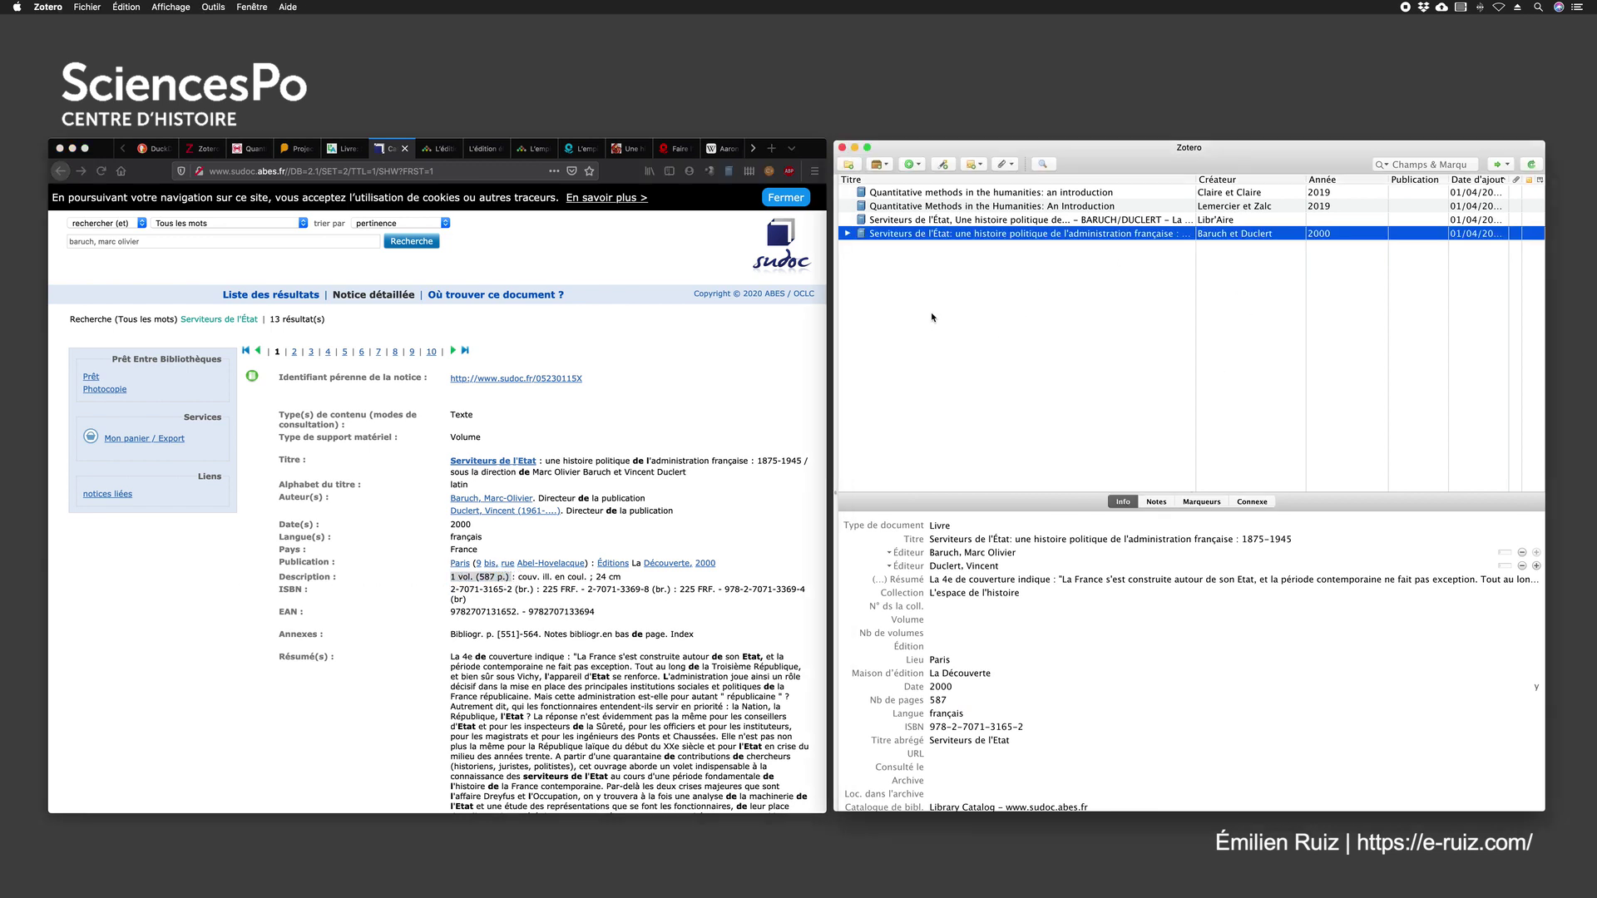
# Step: Replace the colon after "Serviteurs de l'État" in the Titre field with a period and capitalize "Une"
pyautogui.click(1025, 539)
pyautogui.click(1010, 540)
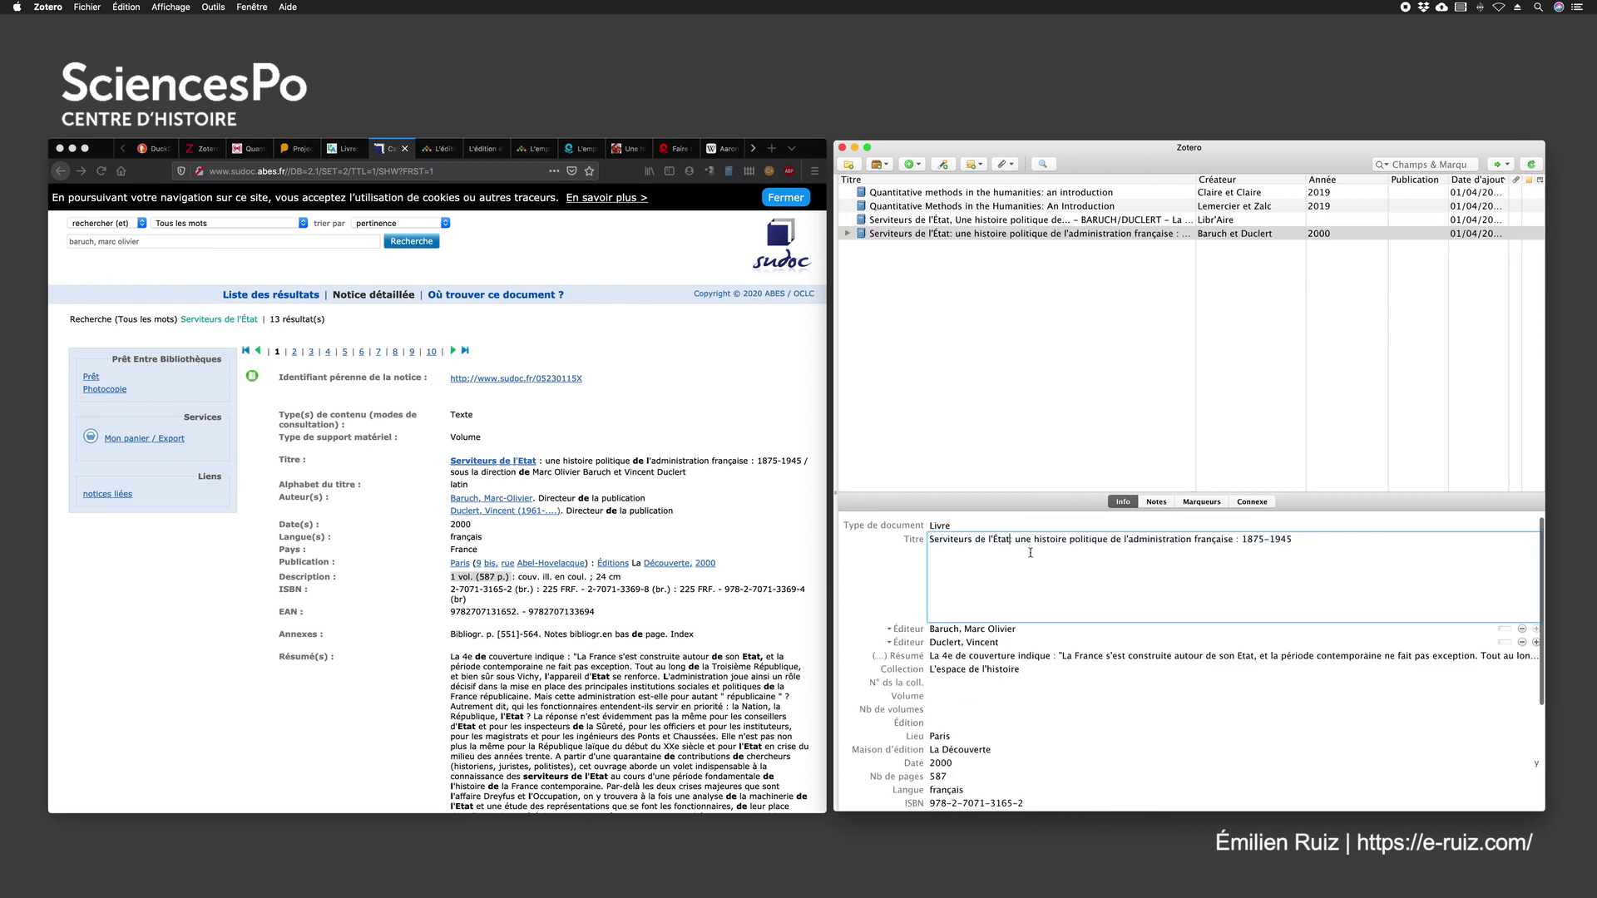
pyautogui.click(1239, 540)
pyautogui.press('BackSpace')
pyautogui.press('BackSpace')
pyautogui.write('.')
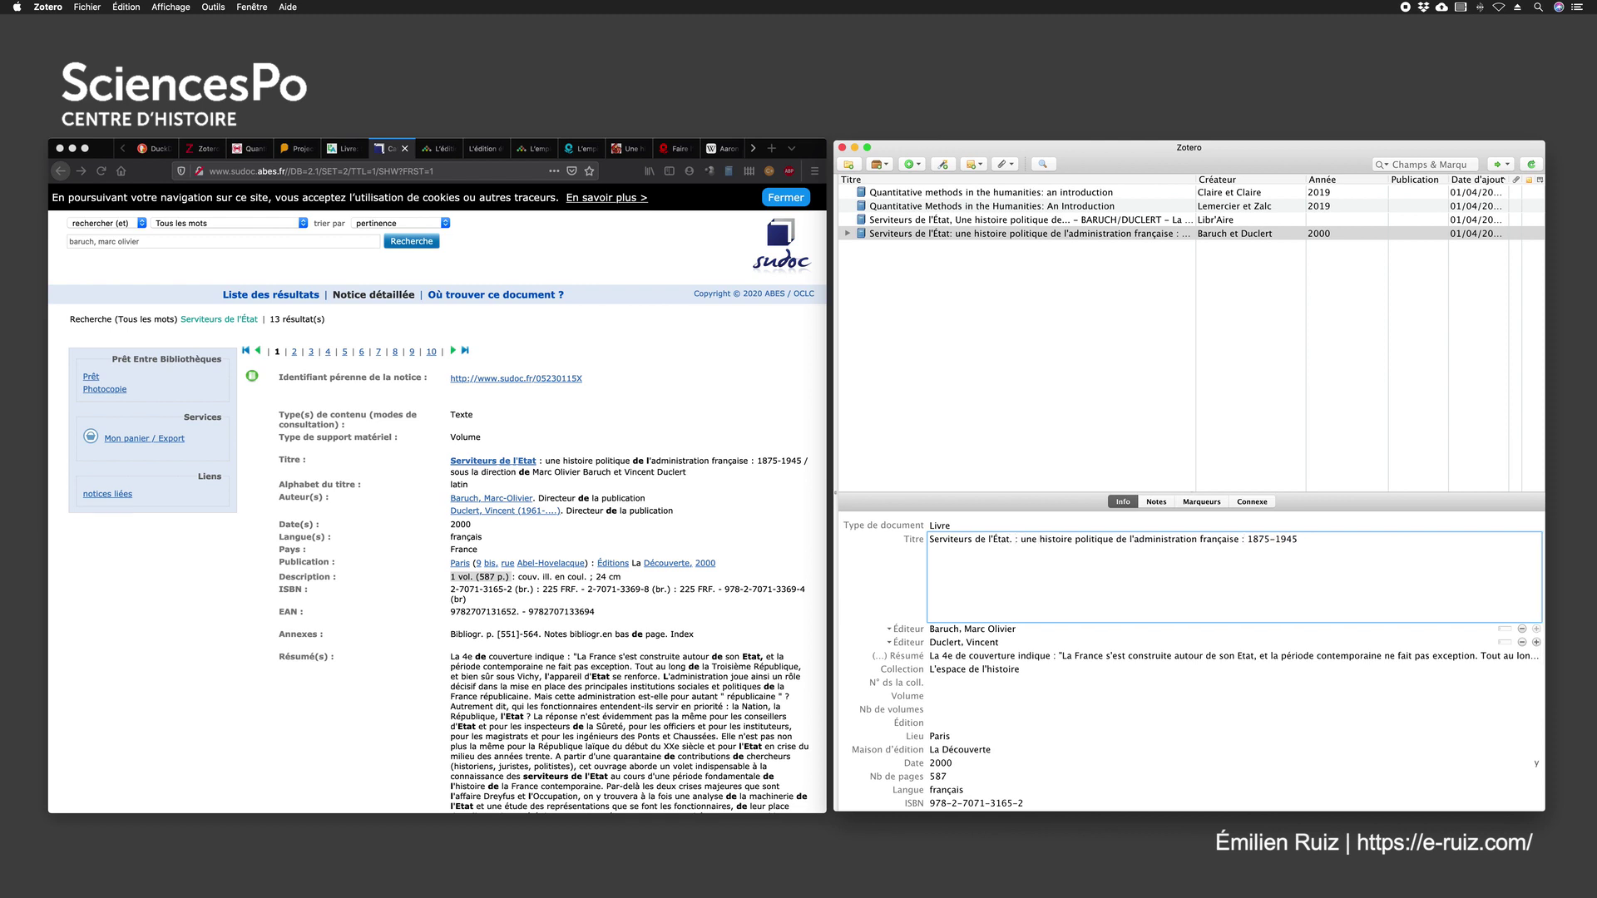
pyautogui.press('Right')
pyautogui.press('Delete')
pyautogui.write('U')
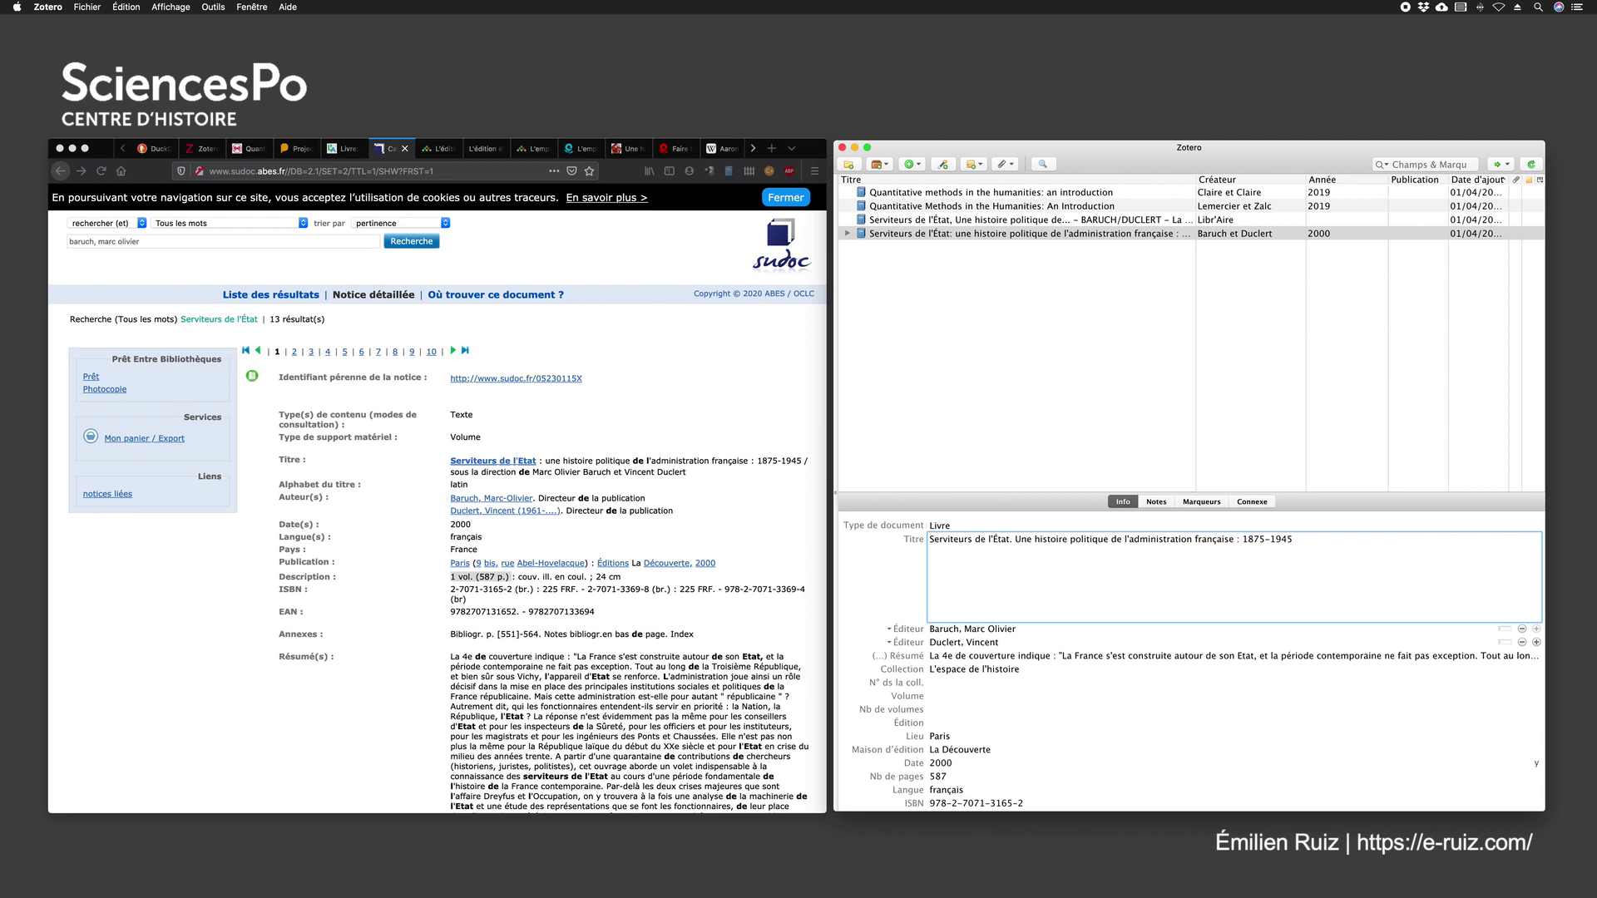
# Step: Replace the colon before "1875-1945" in the Titre field with a comma and save the title
pyautogui.click(1237, 546)
pyautogui.press('Delete')
pyautogui.press('Delete')
pyautogui.write(',')
pyautogui.press('Right')
pyautogui.press('Return')
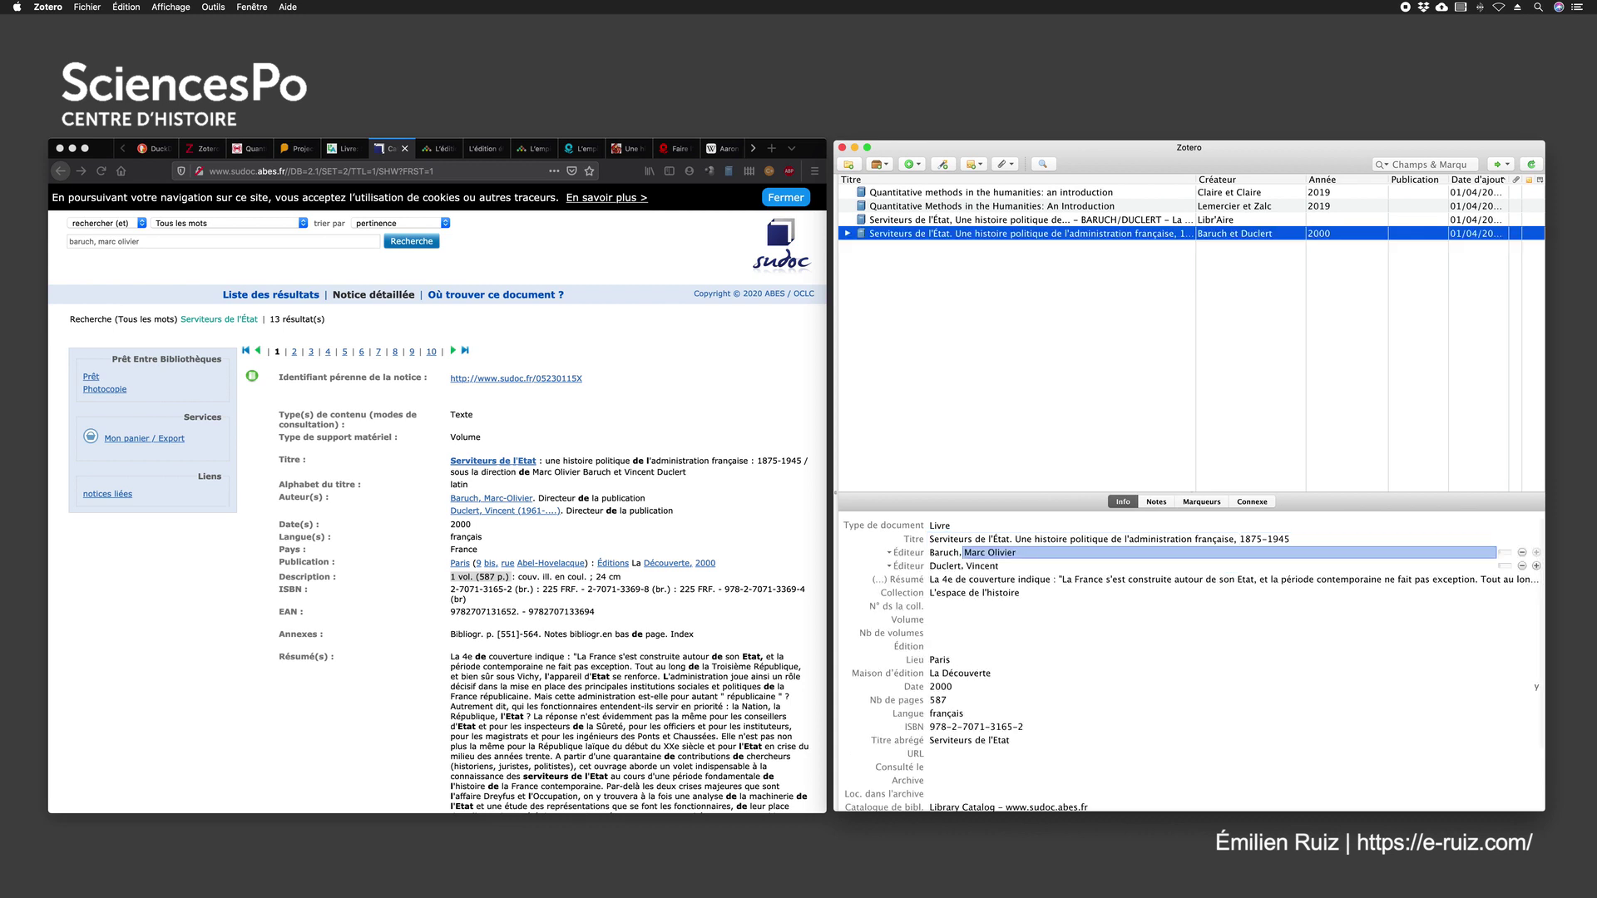
pyautogui.click(1051, 538)
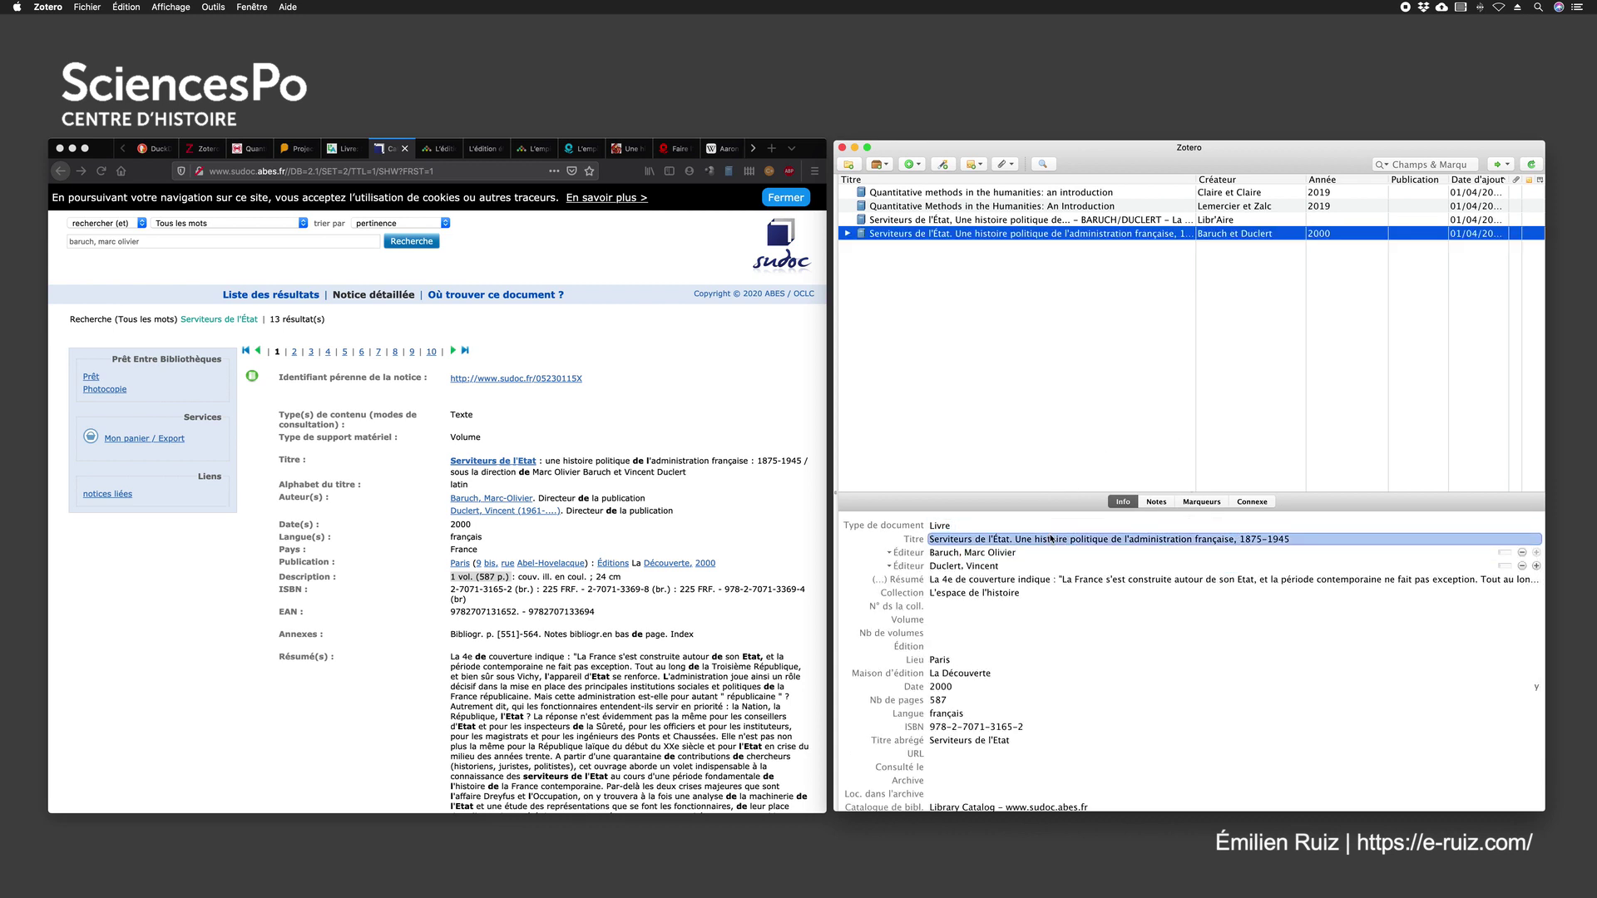
pyautogui.press('Return')
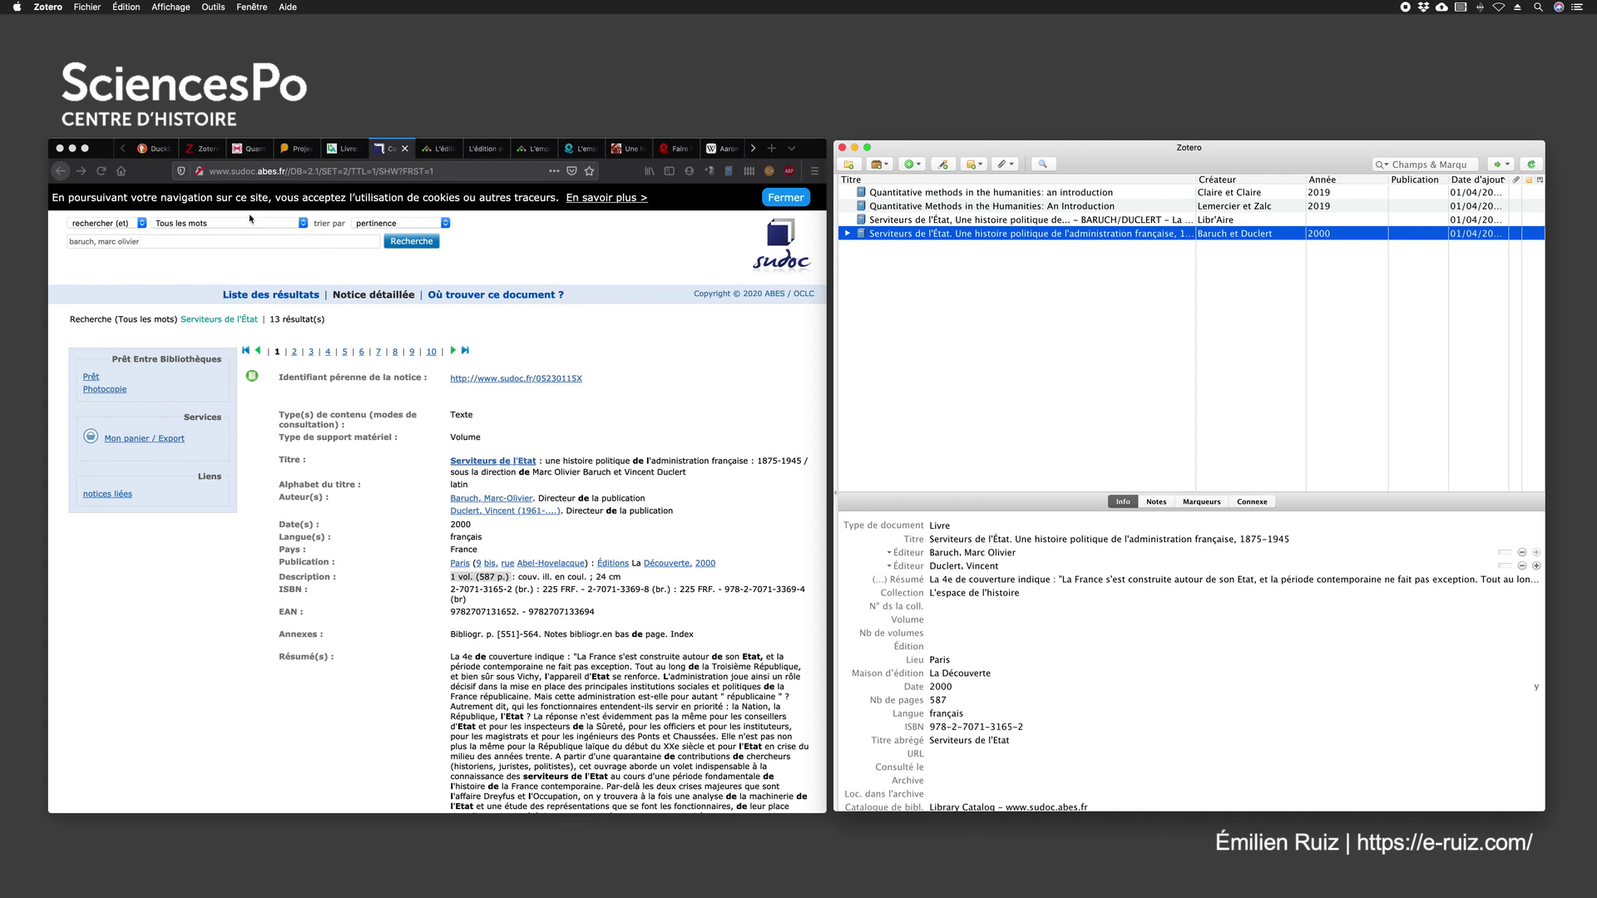
# Step: Open the Cairn page for "L'édition électronique" and save the book to Zotero with the browser connector
pyautogui.click(437, 148)
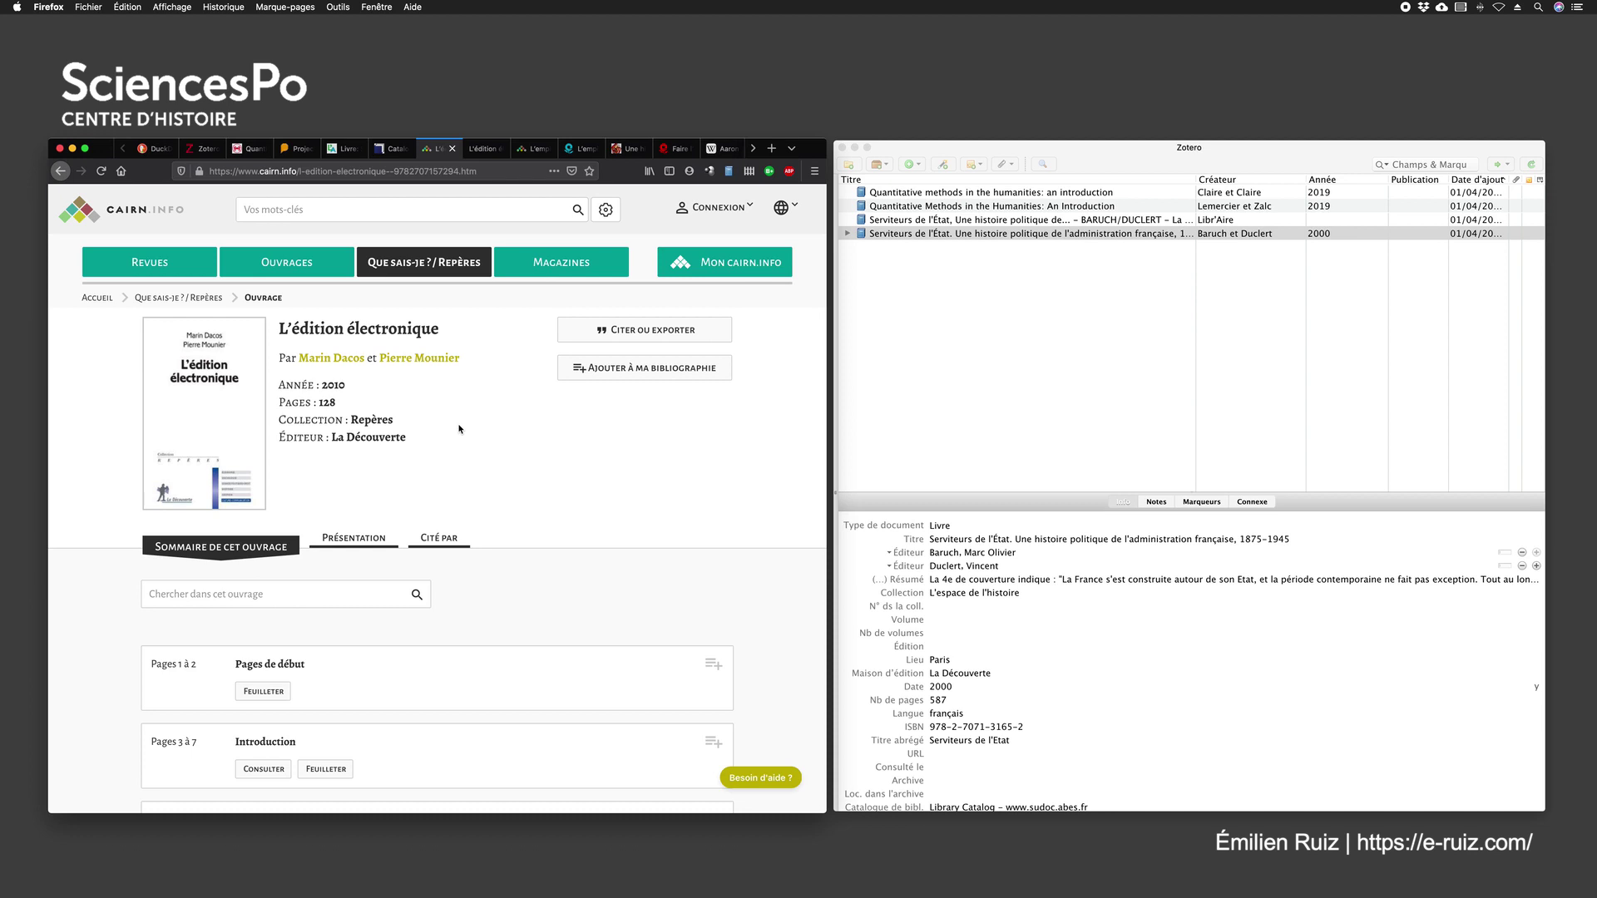
pyautogui.click(730, 171)
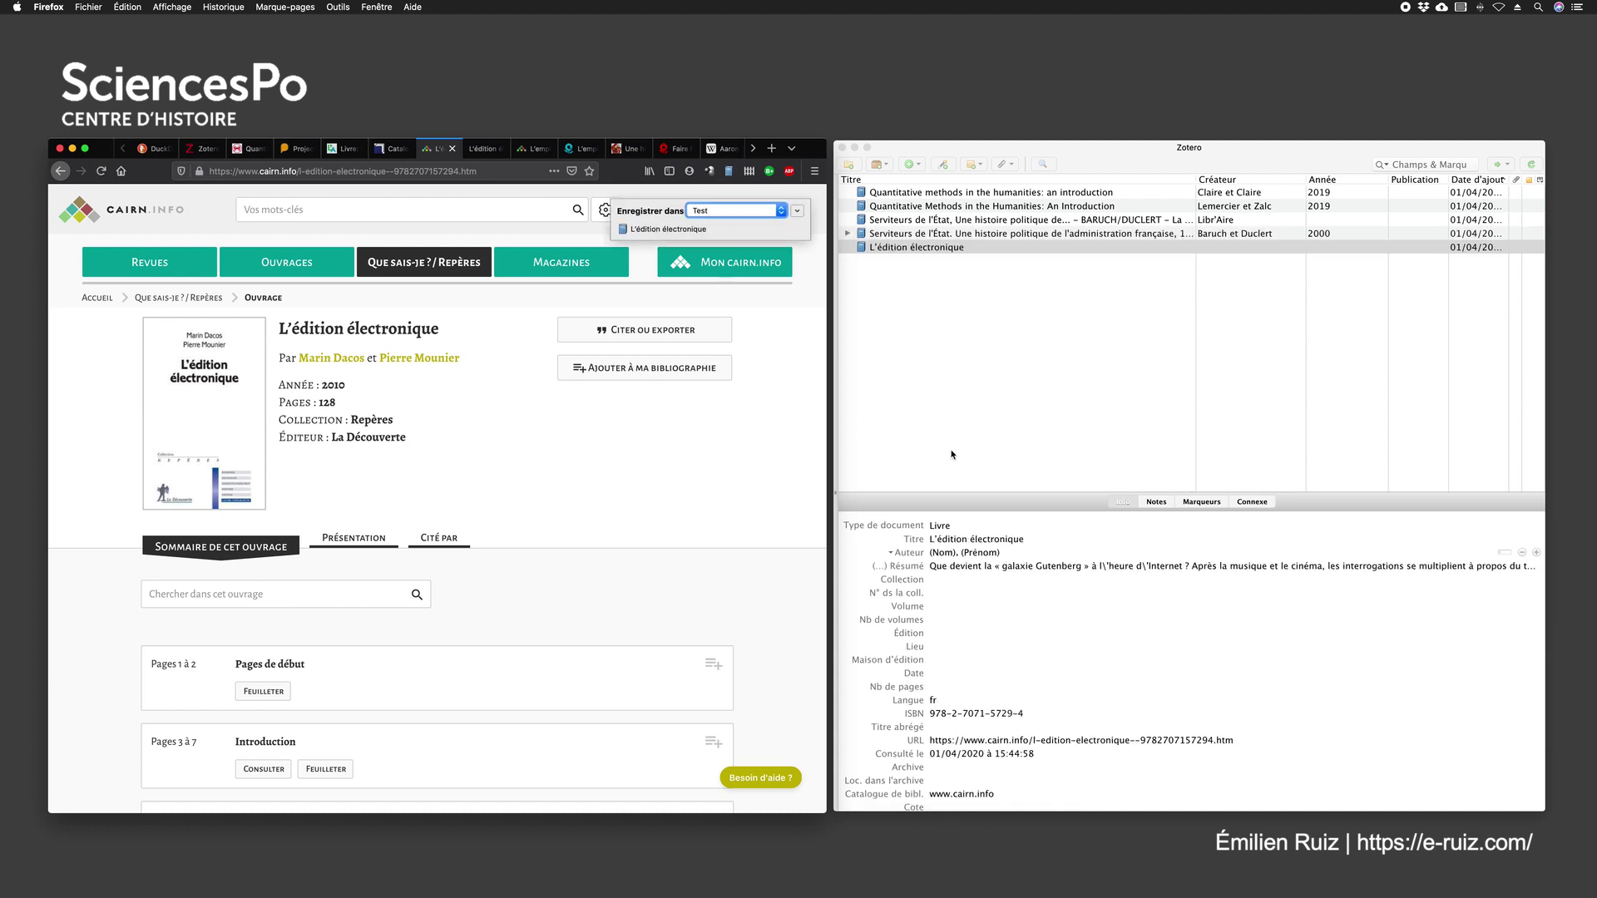
# Step: Examine the imported "L'édition électronique" record for missing metadata, from the document type down to the language field
pyautogui.click(957, 526)
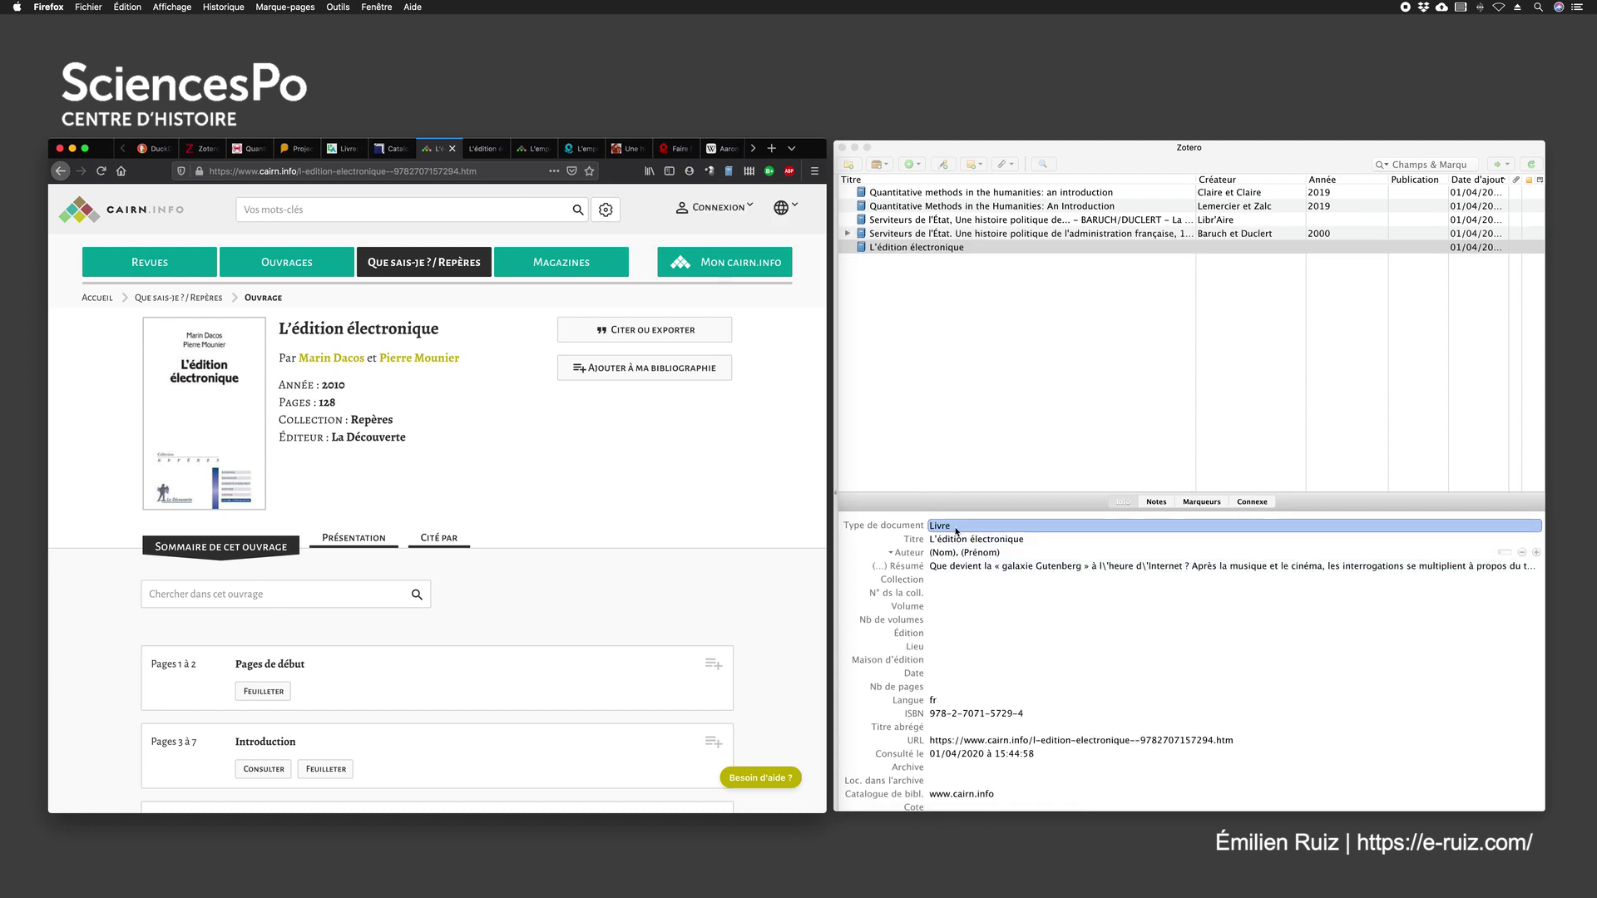
pyautogui.press('Tab')
pyautogui.press('Tab')
pyautogui.press('Tab')
pyautogui.press('Tab')
pyautogui.press('Tab')
pyautogui.press('Tab')
pyautogui.press('Tab')
pyautogui.press('Tab')
pyautogui.press('Tab')
pyautogui.press('Tab')
pyautogui.press('Tab')
pyautogui.press('Tab')
pyautogui.press('Tab')
pyautogui.press('Tab')
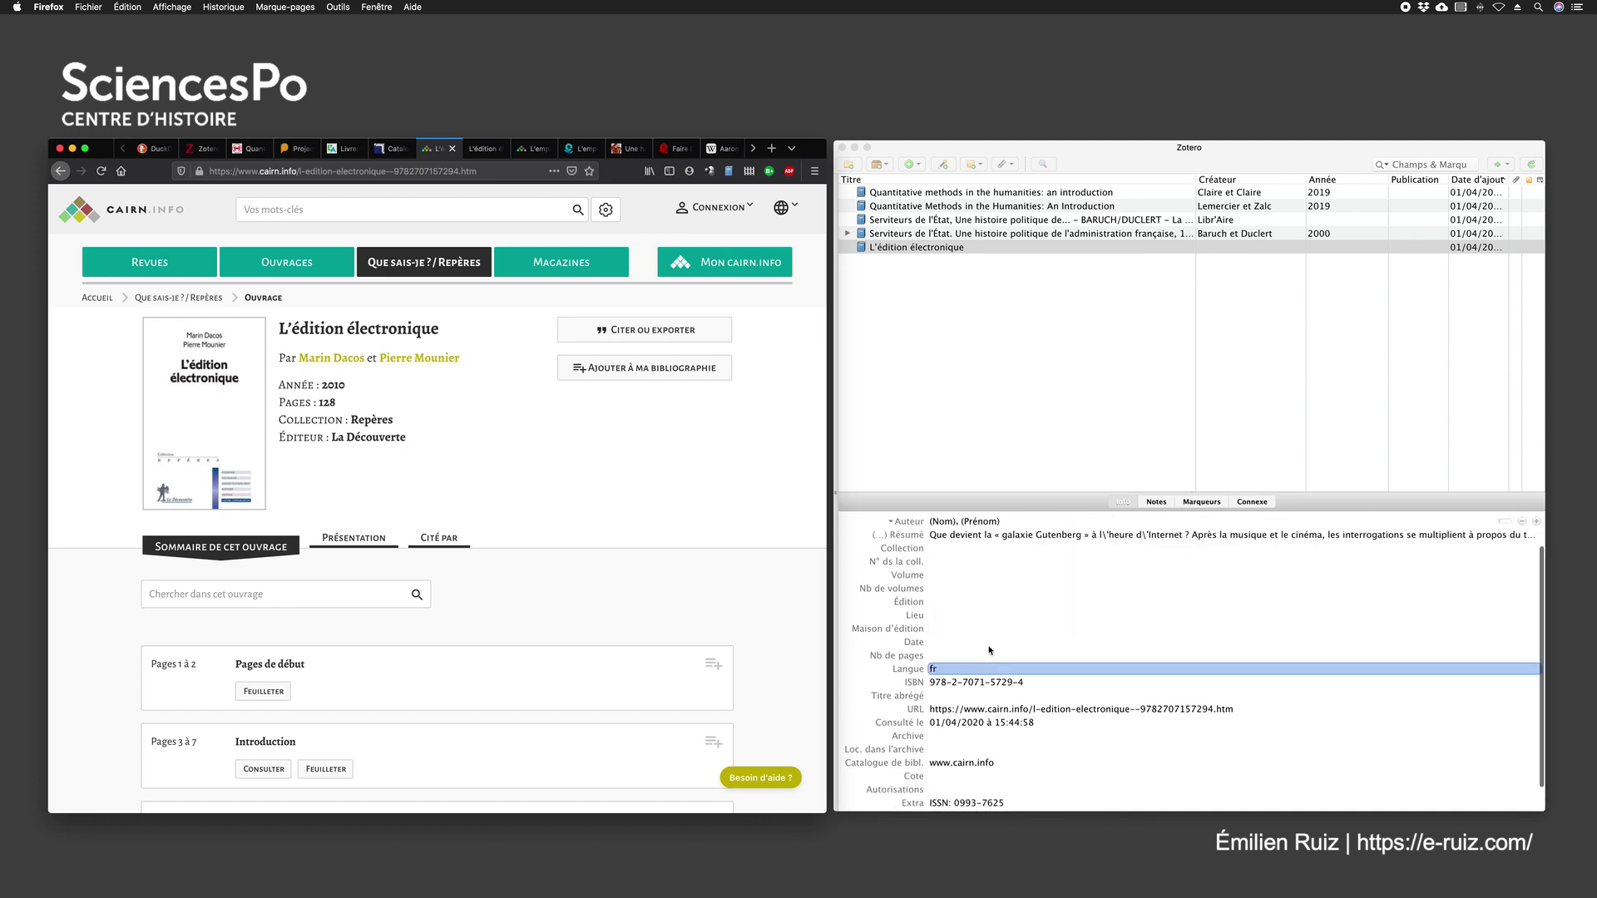
# Step: Examine the Cairn record of "L'édition électronique" for missing metadata, from the language field back up to the title
pyautogui.hotkey('shift', 'Tab')
pyautogui.hotkey('shift', 'Tab')
pyautogui.hotkey('shift', 'Tab')
pyautogui.hotkey('shift', 'Tab')
pyautogui.hotkey('shift', 'Tab')
pyautogui.hotkey('shift', 'Tab')
pyautogui.hotkey('shift', 'Tab')
pyautogui.hotkey('shift', 'Tab')
pyautogui.hotkey('shift', 'Tab')
pyautogui.hotkey('shift', 'Tab')
pyautogui.hotkey('shift', 'Tab')
pyautogui.hotkey('shift', 'Tab')
pyautogui.hotkey('shift', 'Tab')
pyautogui.hotkey('shift', 'Tab')
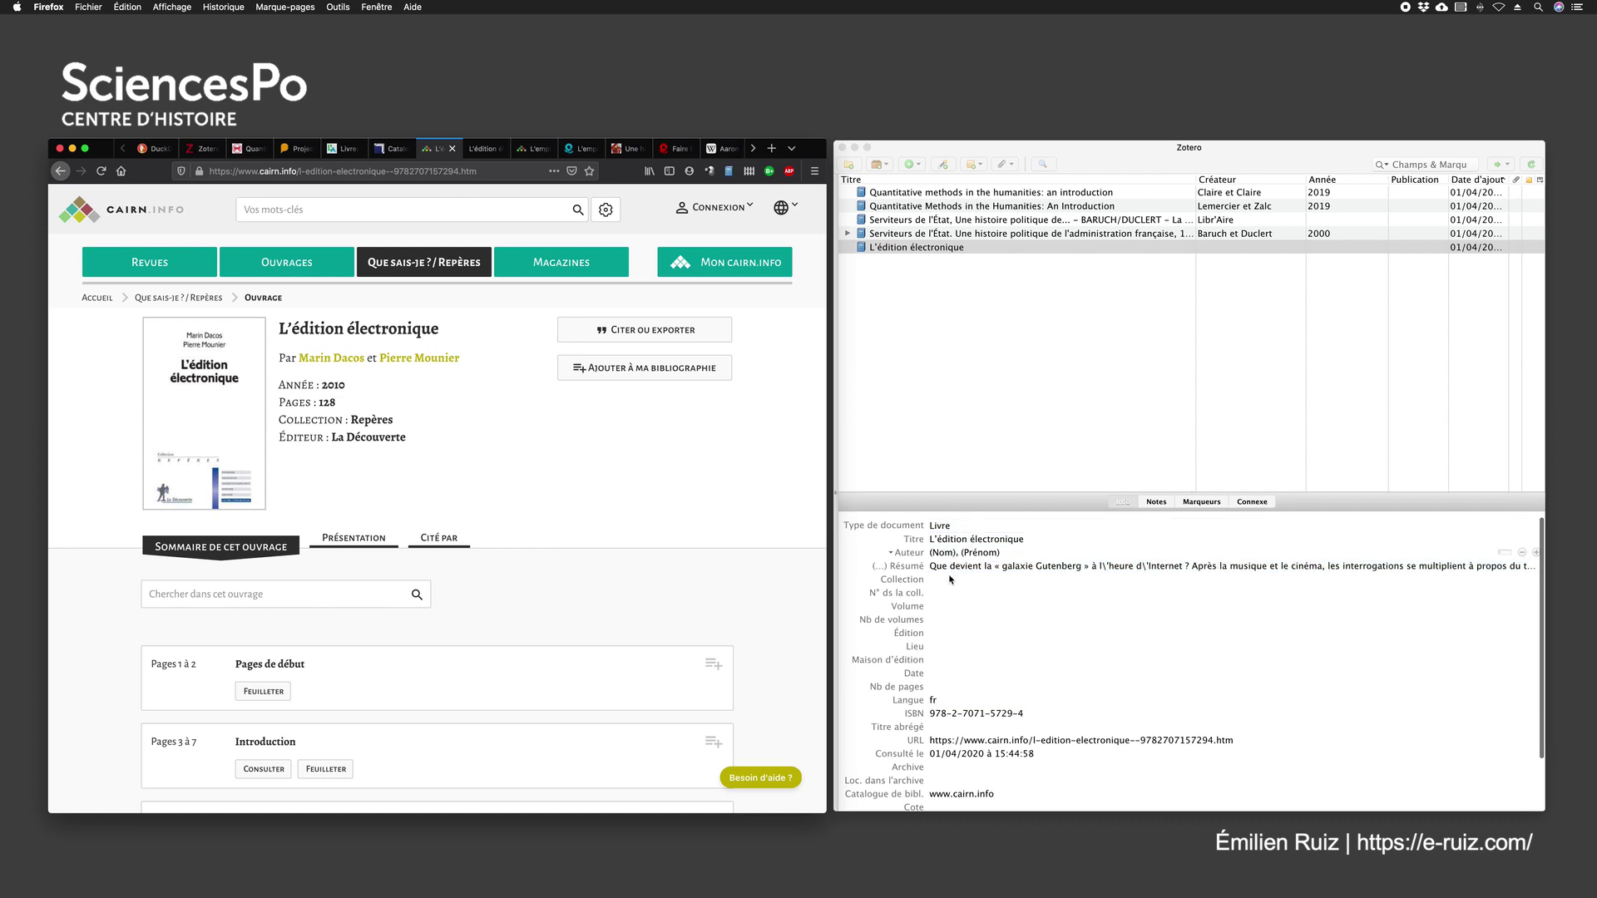
pyautogui.click(950, 539)
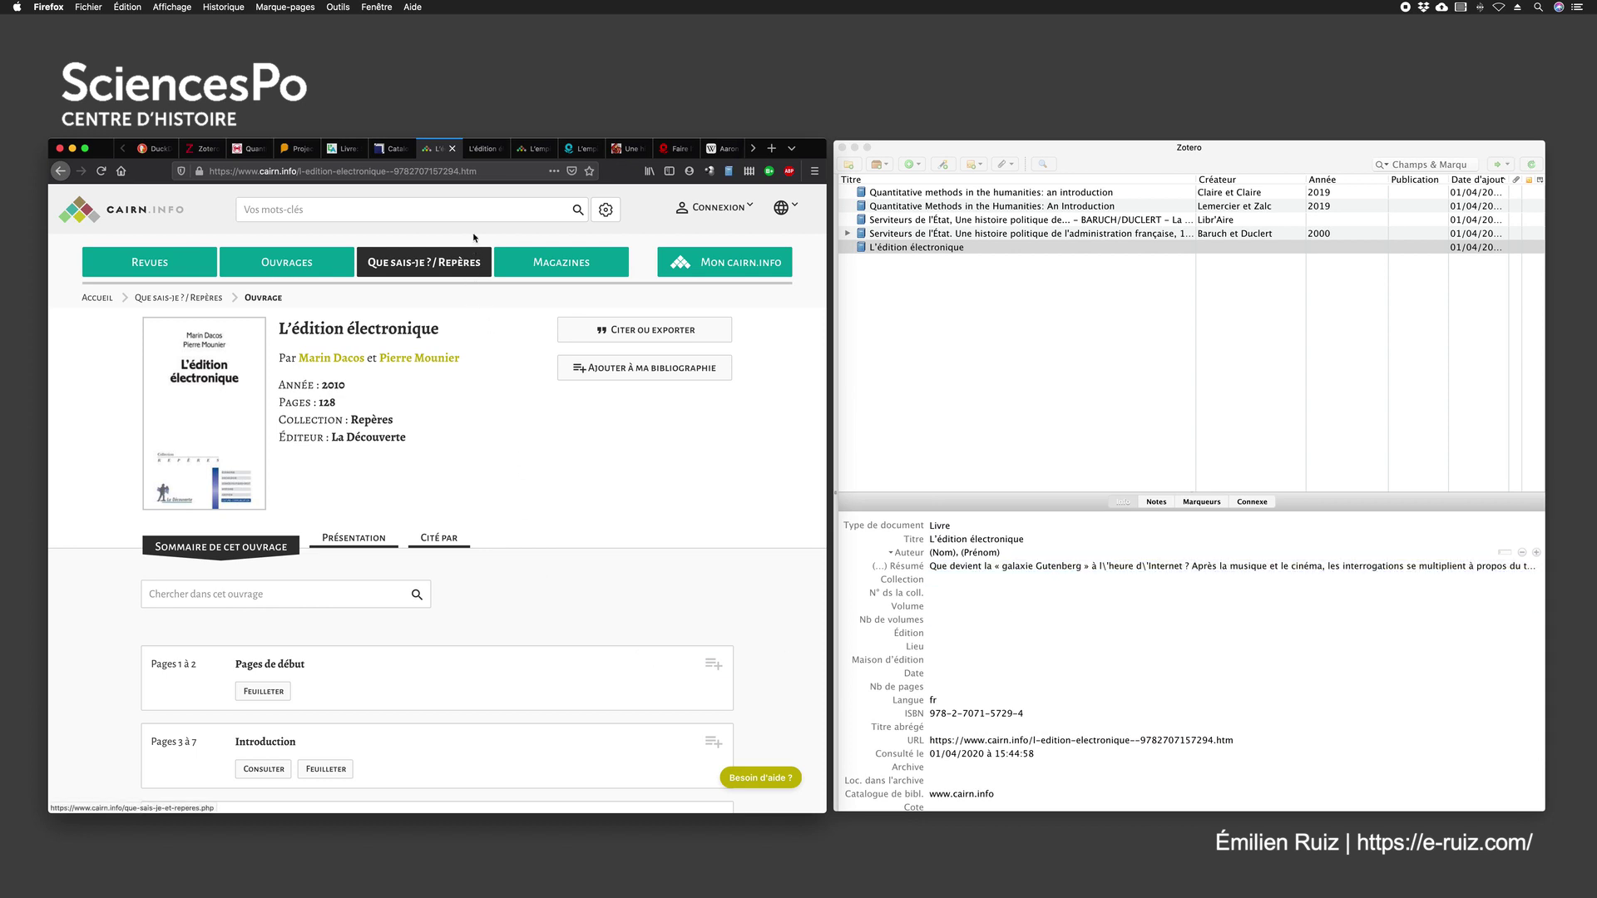
# Step: Open the WorldCat page for "L'édition électronique", look over its library holdings, and save the book to Zotero with the browser connector
pyautogui.click(481, 149)
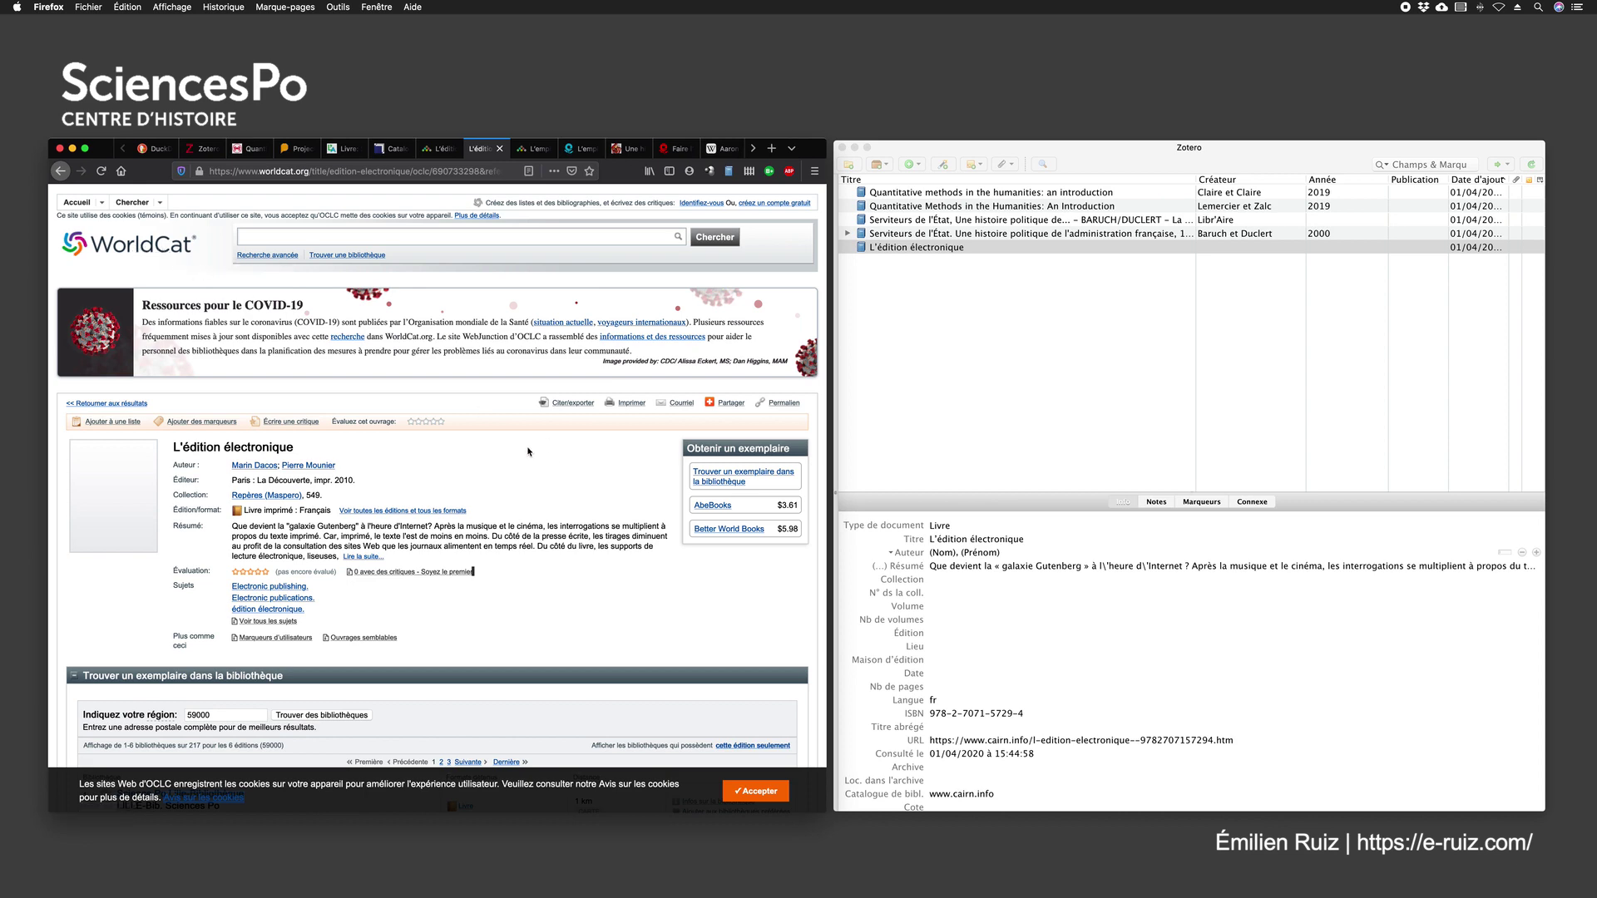
pyautogui.scroll(-5, 532, 441)
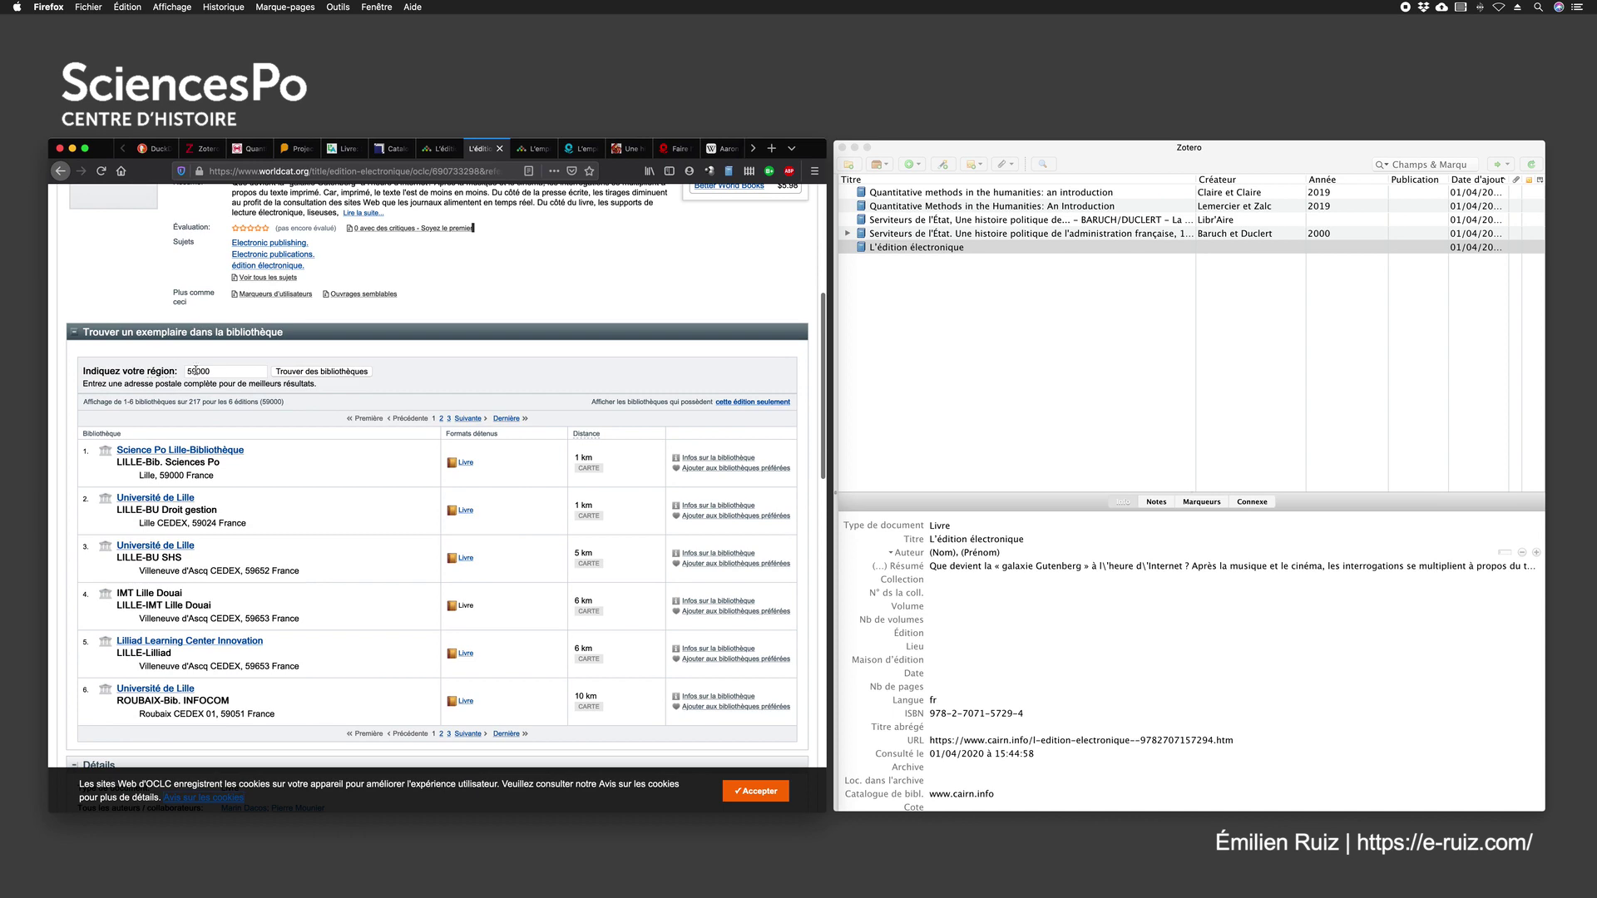
pyautogui.scroll(-2, 432, 466)
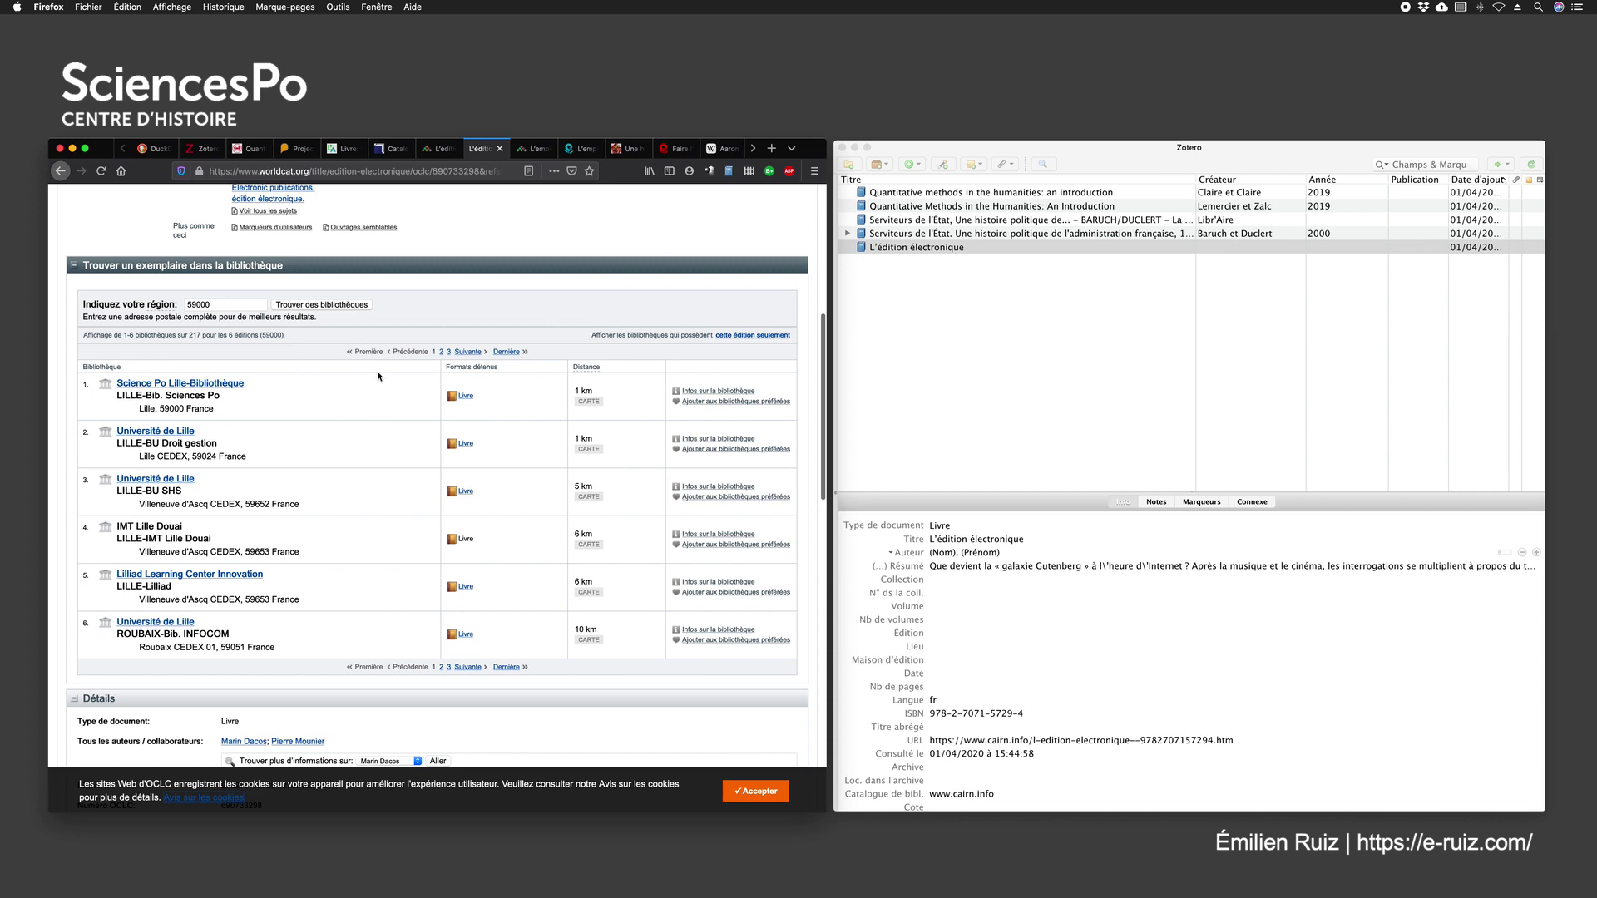
pyautogui.scroll(10, 377, 374)
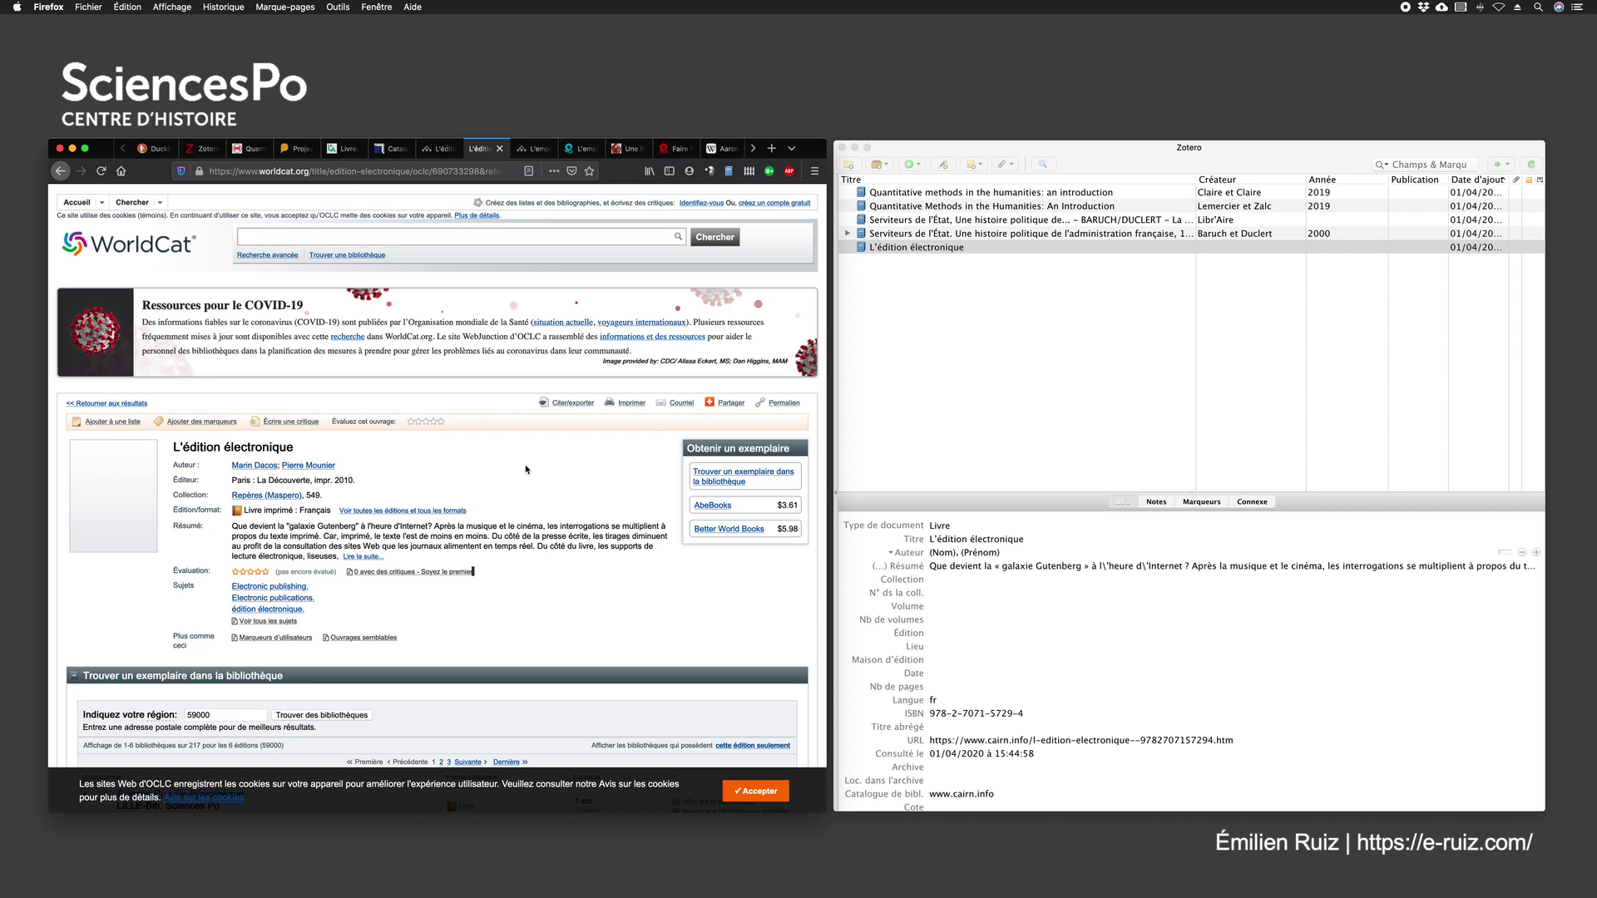
pyautogui.click(729, 173)
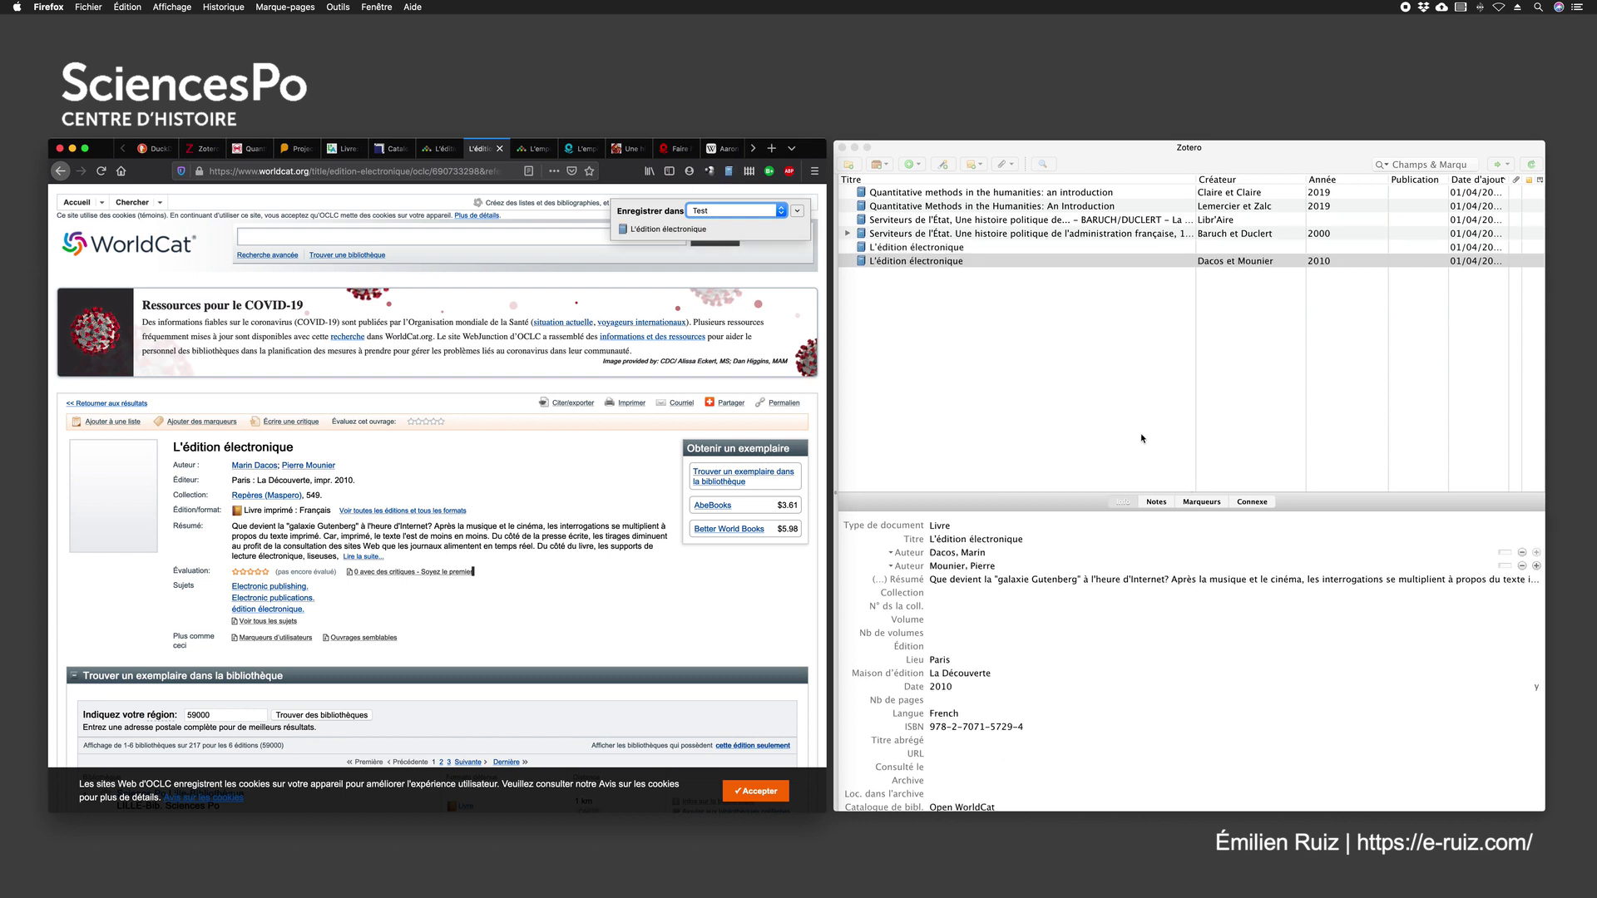
# Step: Compare the WorldCat and Cairn records of "L'édition électronique", checking authors, abstract, place, publisher and date
pyautogui.click(941, 553)
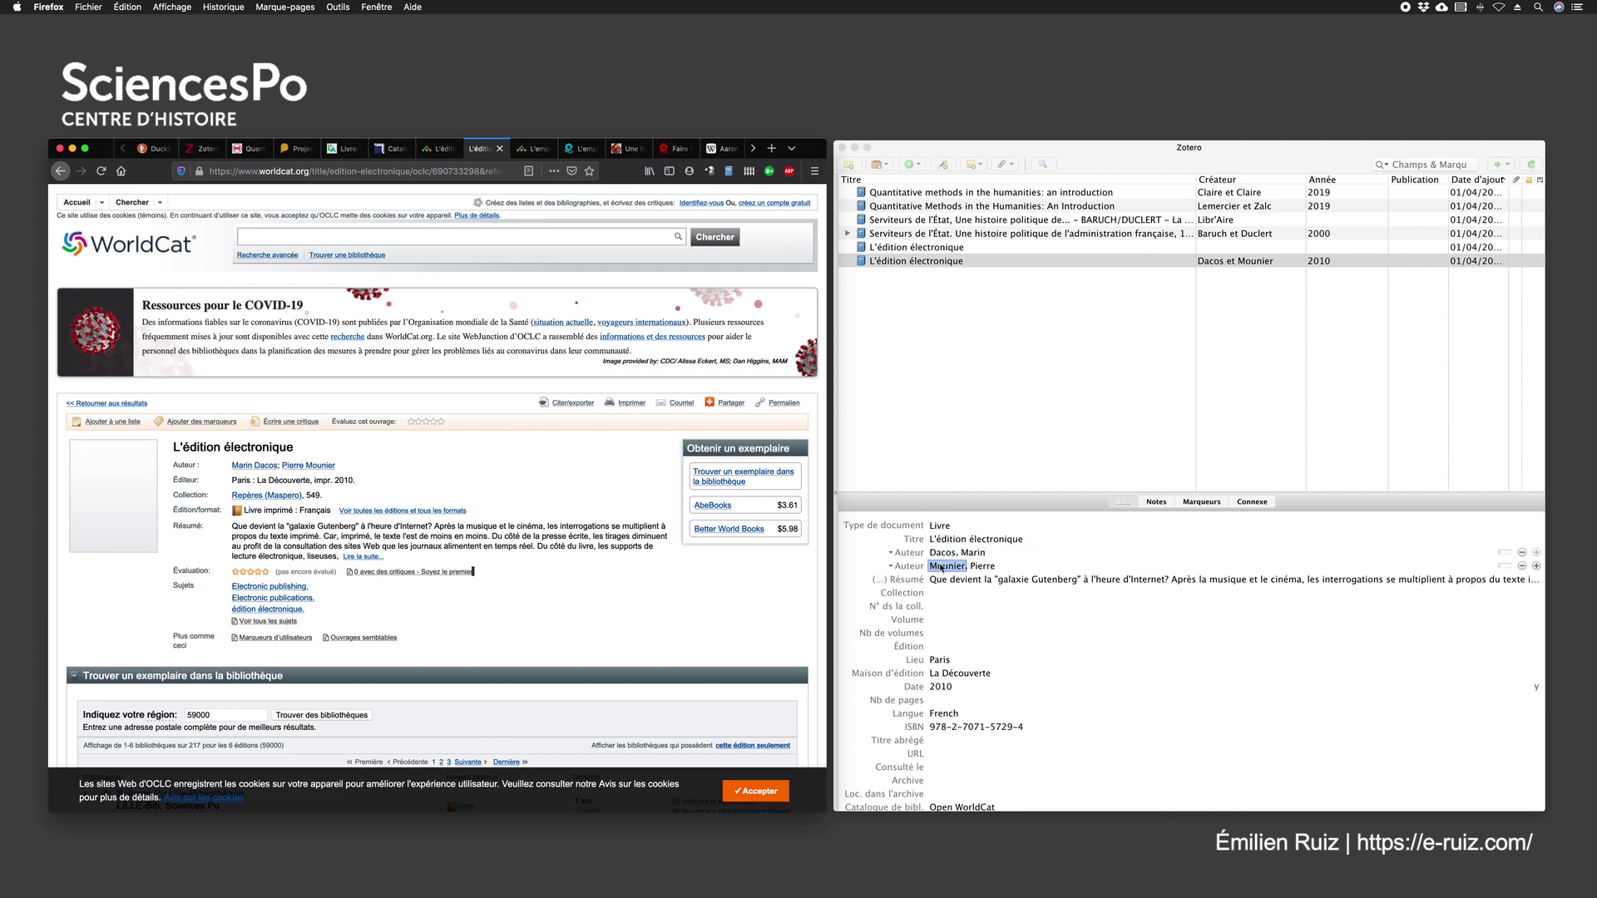
pyautogui.click(994, 580)
pyautogui.click(931, 250)
pyautogui.click(931, 249)
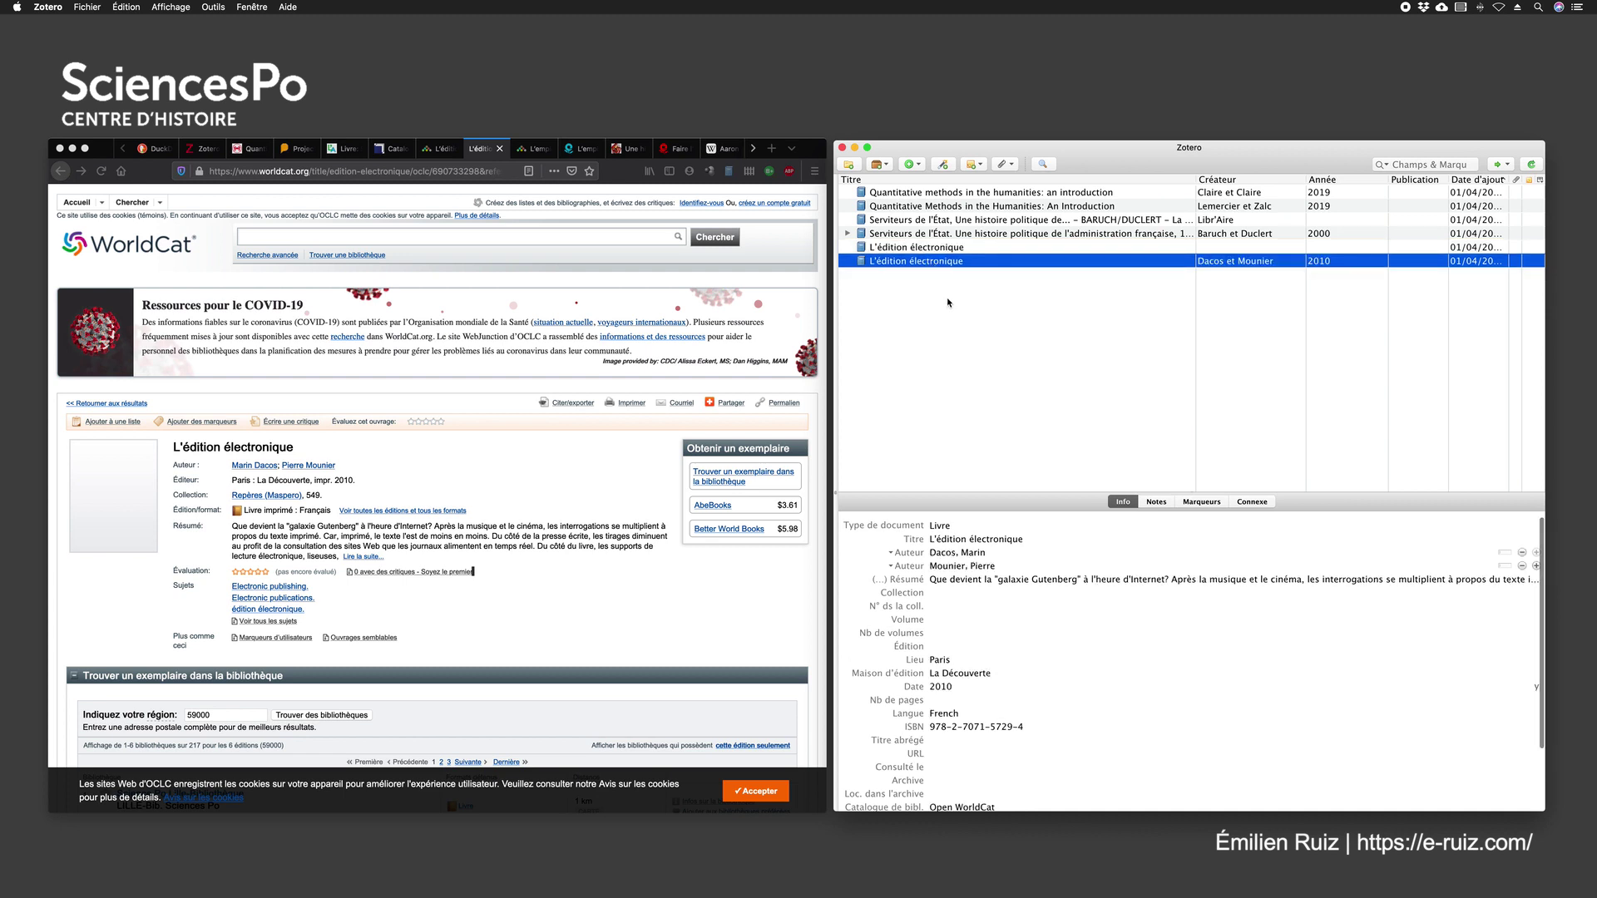
pyautogui.press('Tab')
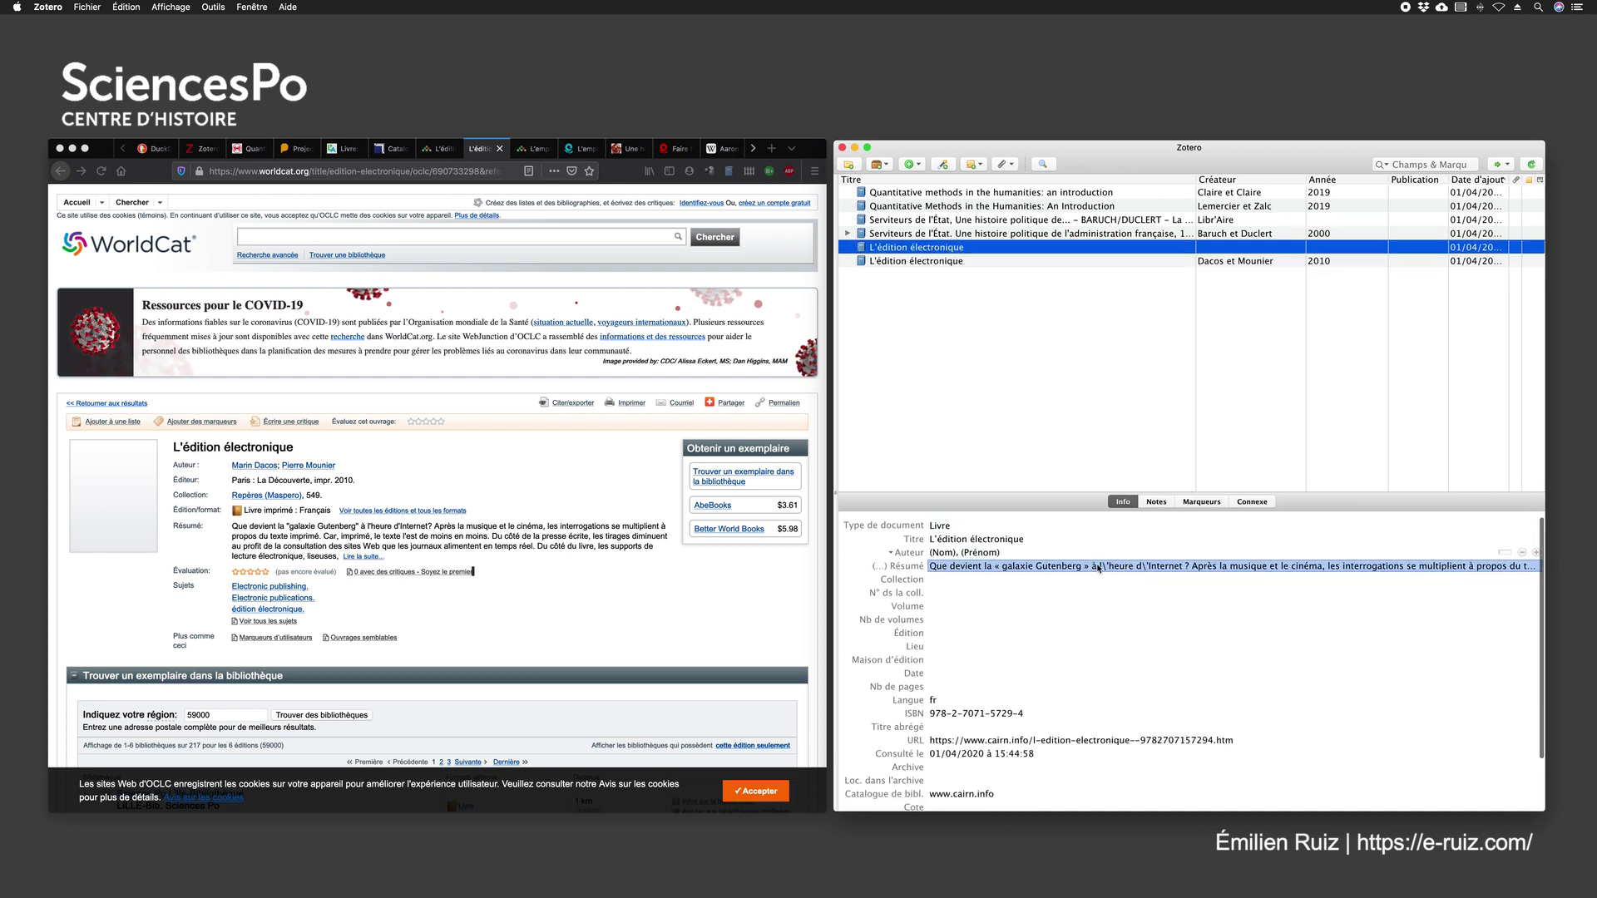
pyautogui.click(930, 261)
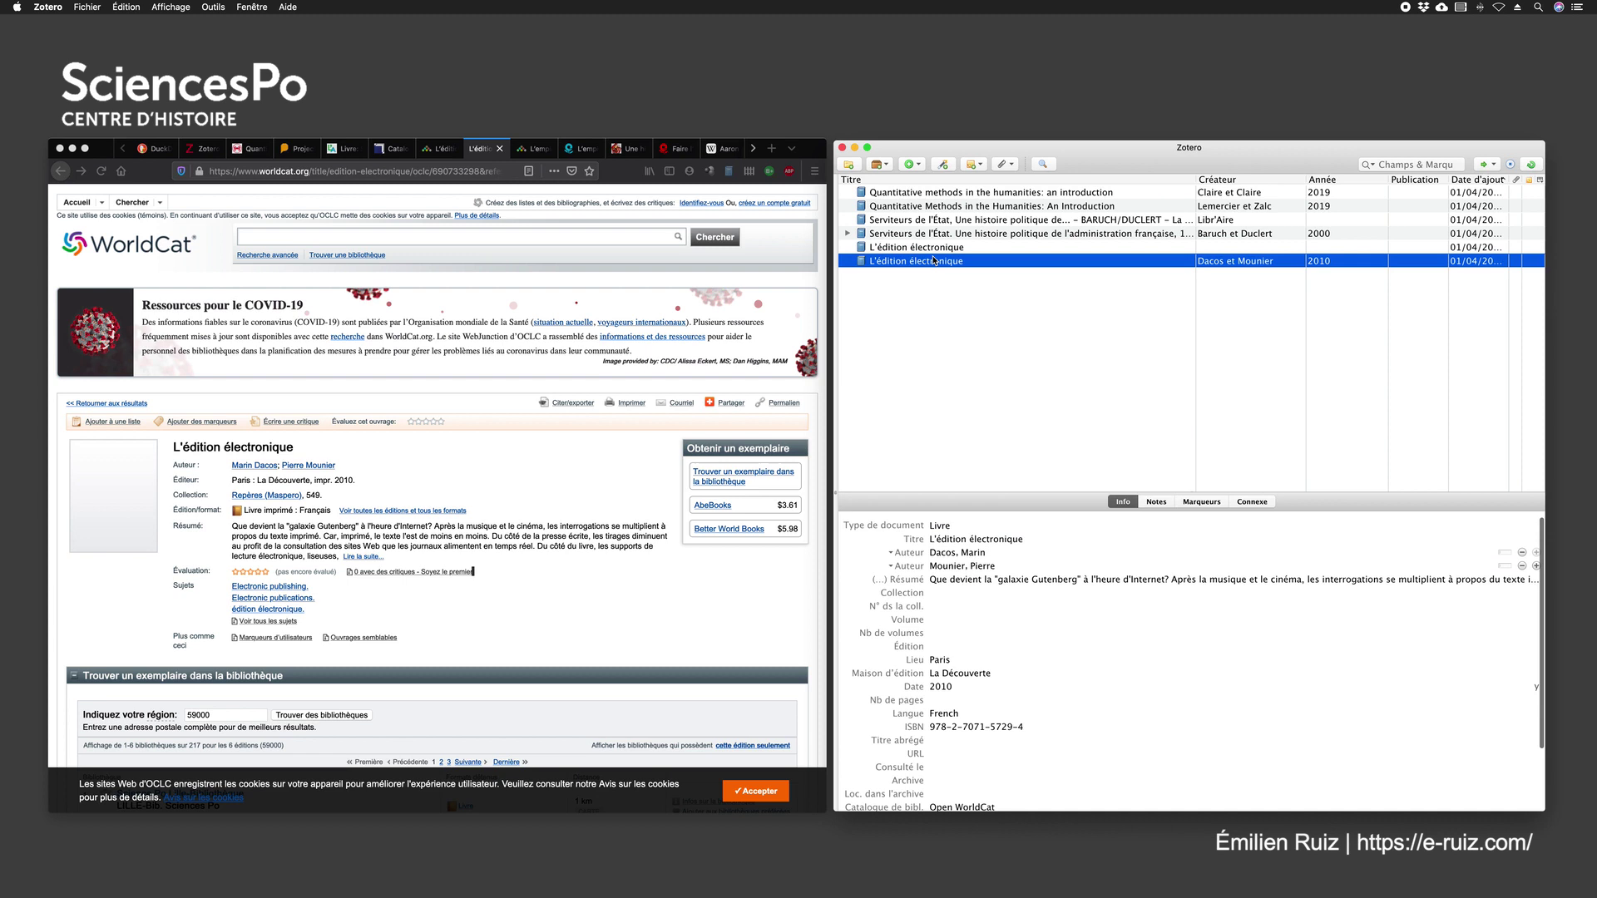
pyautogui.click(1139, 581)
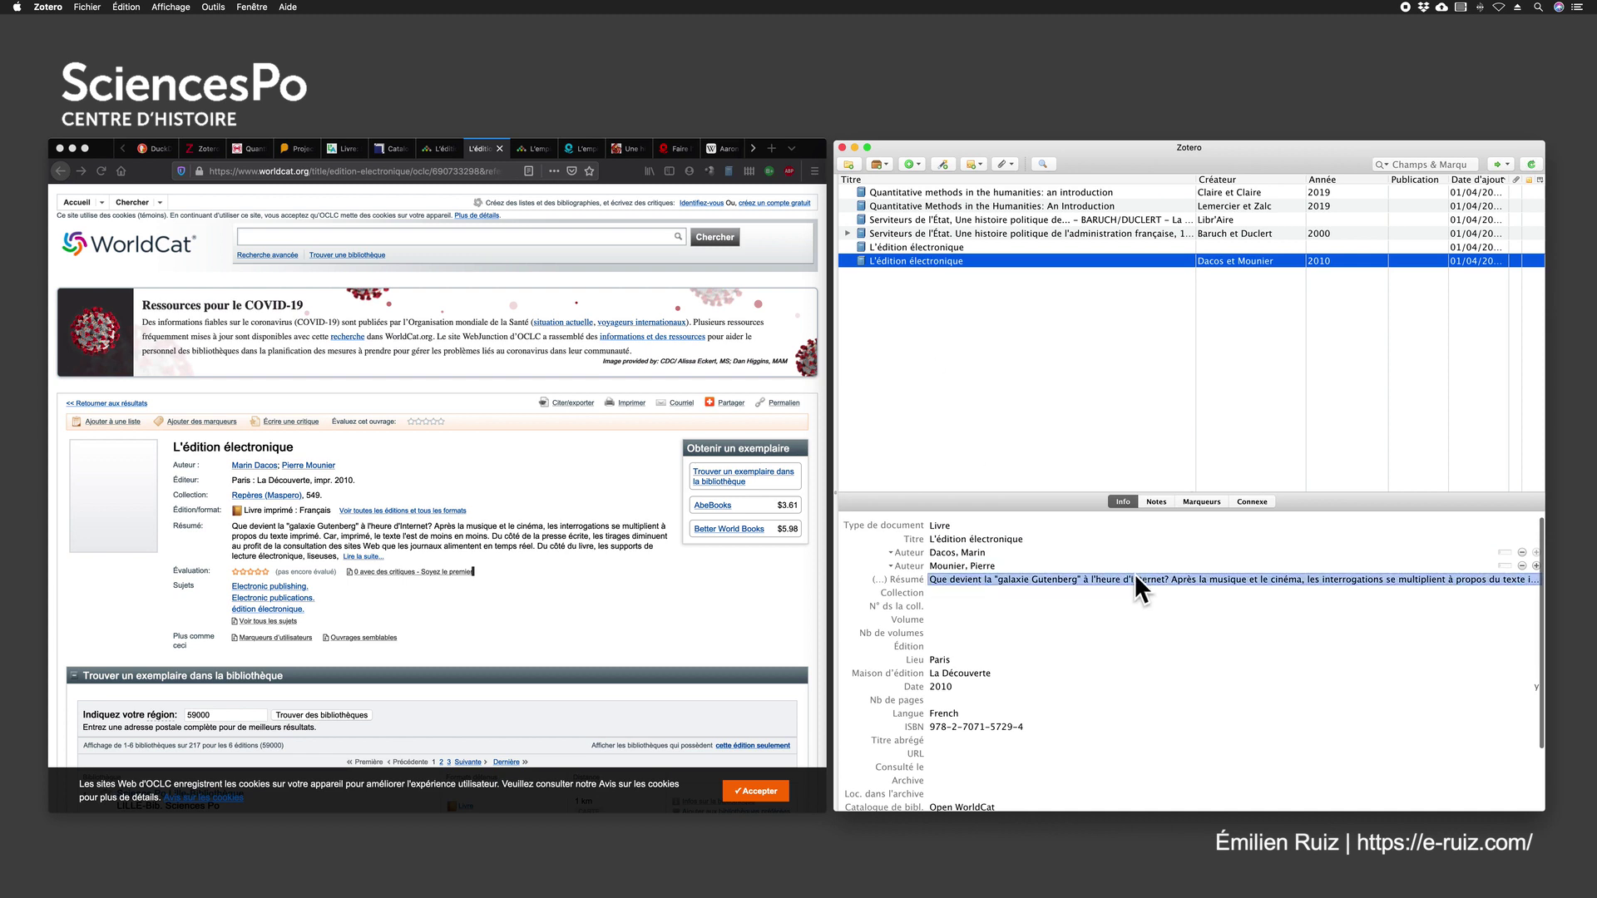
pyautogui.click(959, 673)
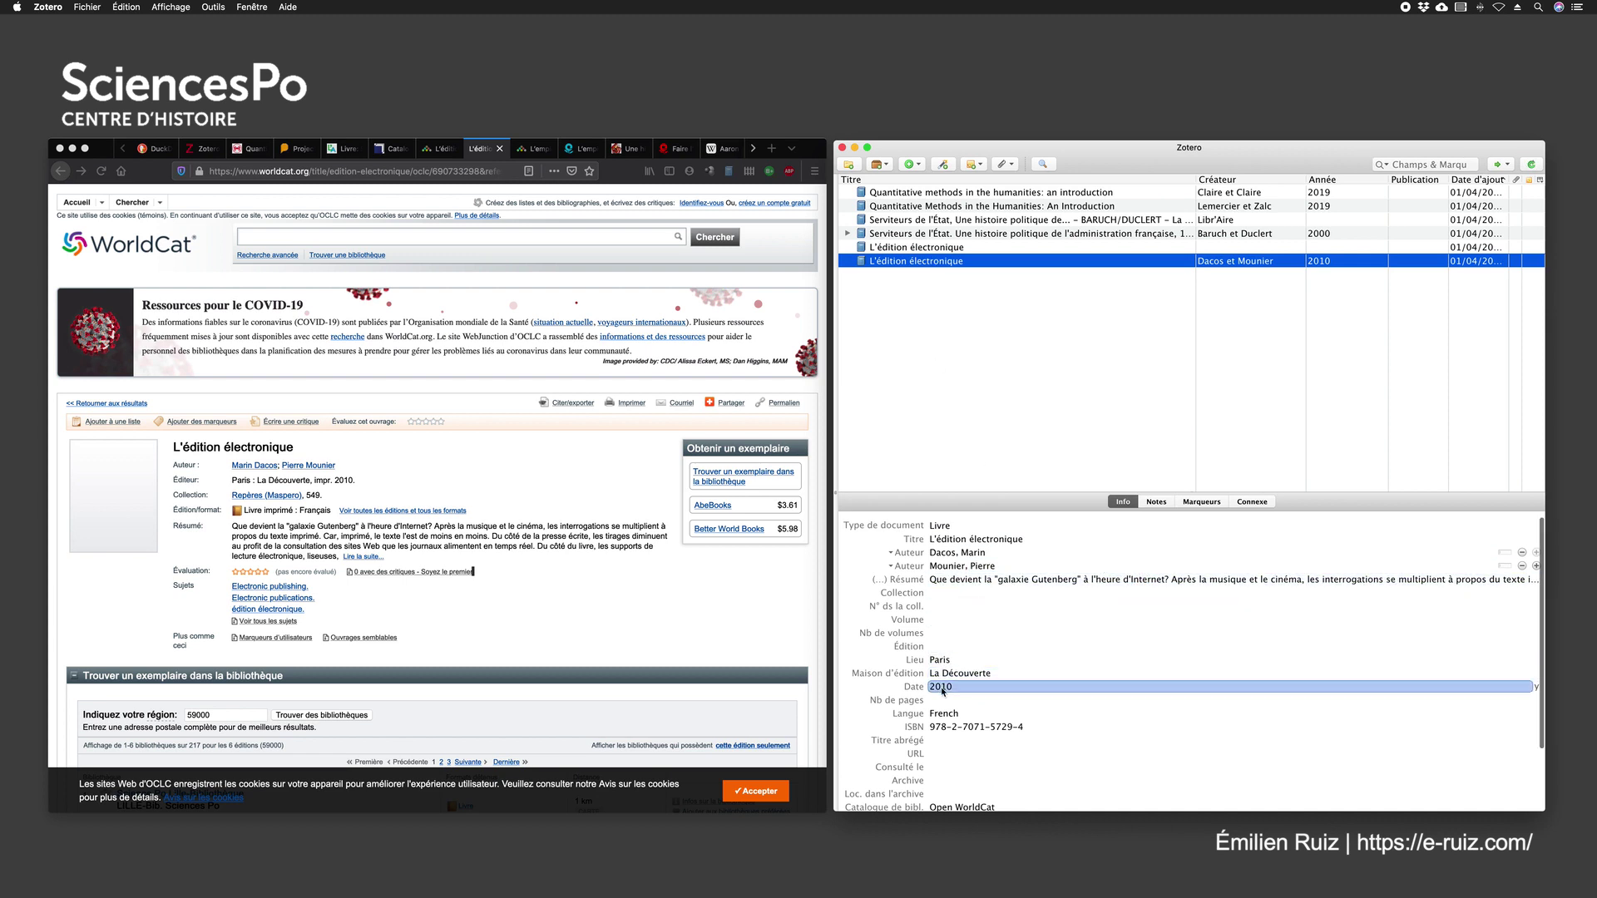
pyautogui.click(1073, 663)
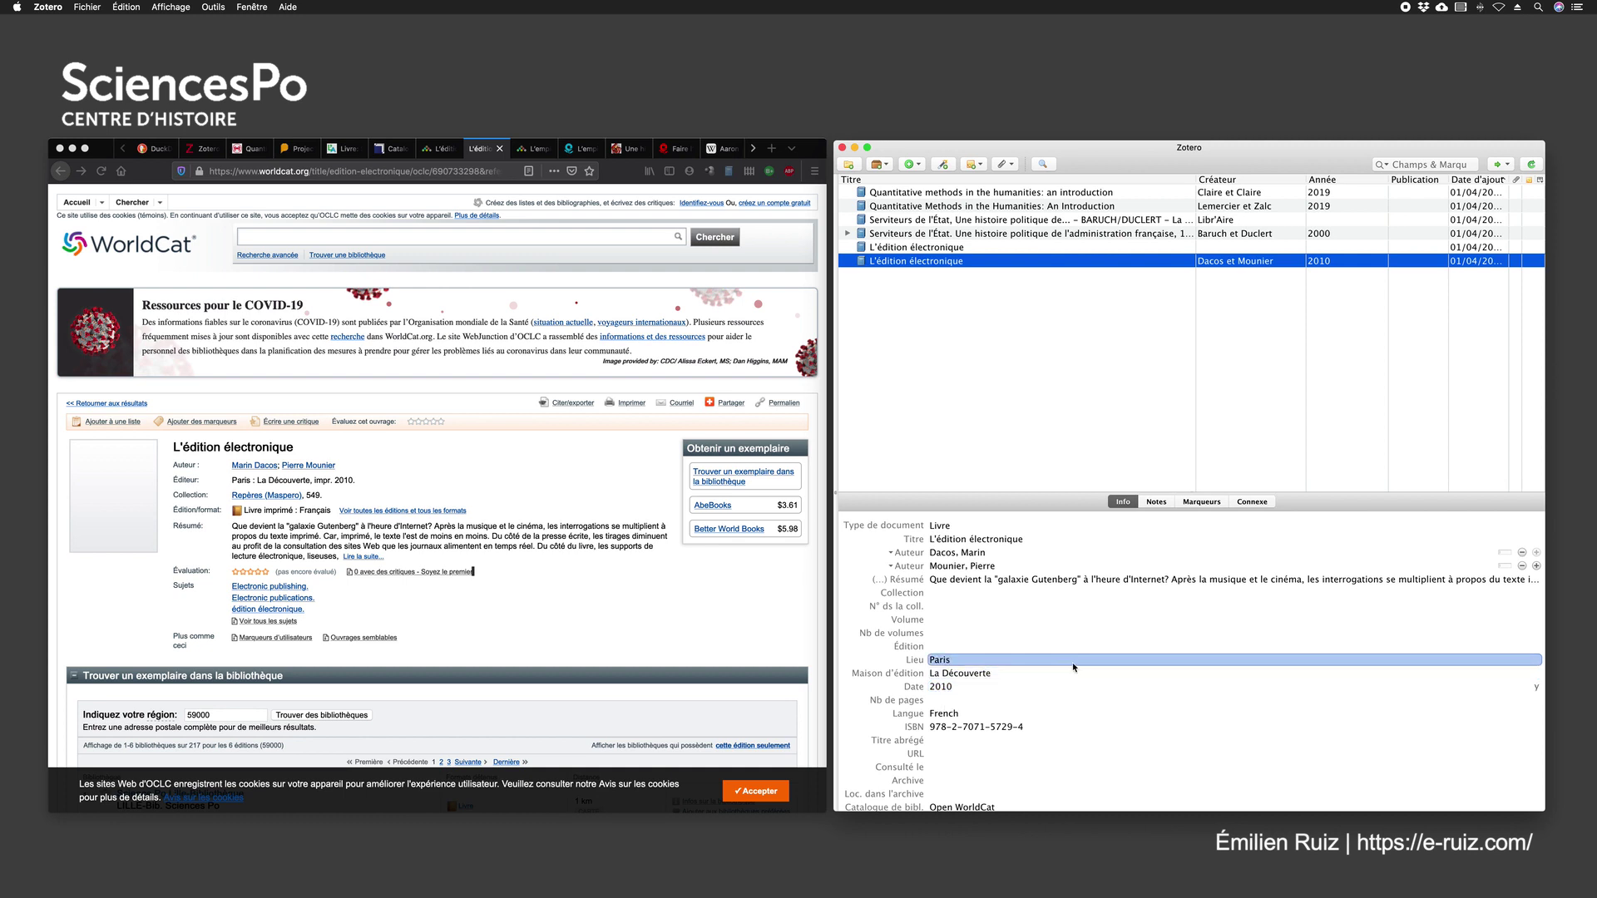
# Step: Set the Collection of the WorldCat record of "L'édition électronique" to "Repères"
pyautogui.click(937, 592)
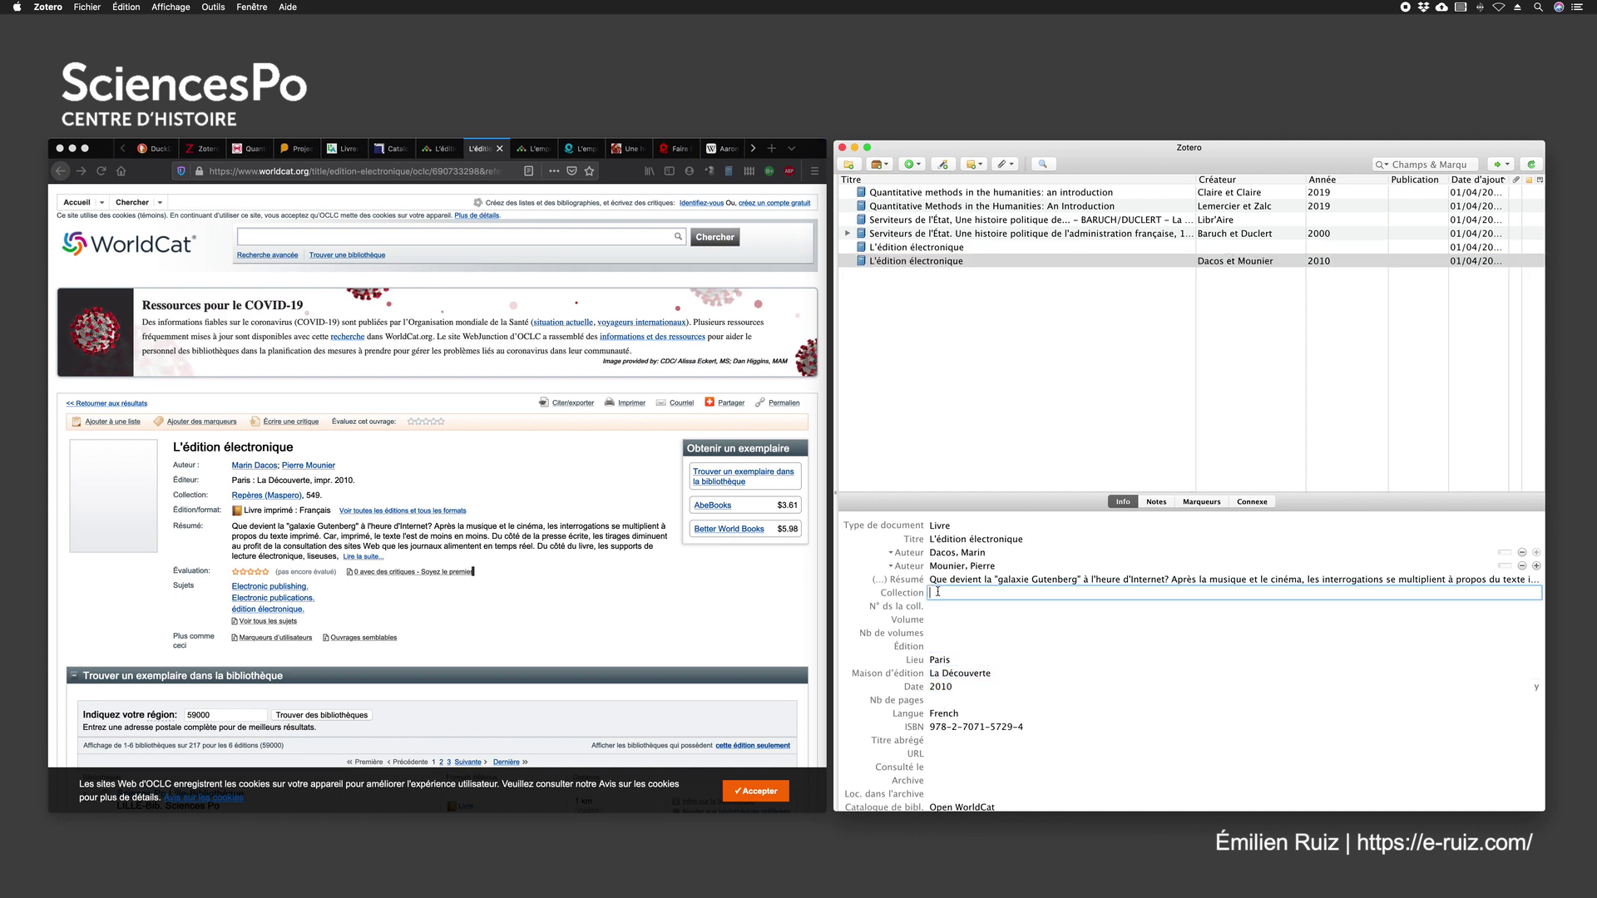
pyautogui.write('Repères')
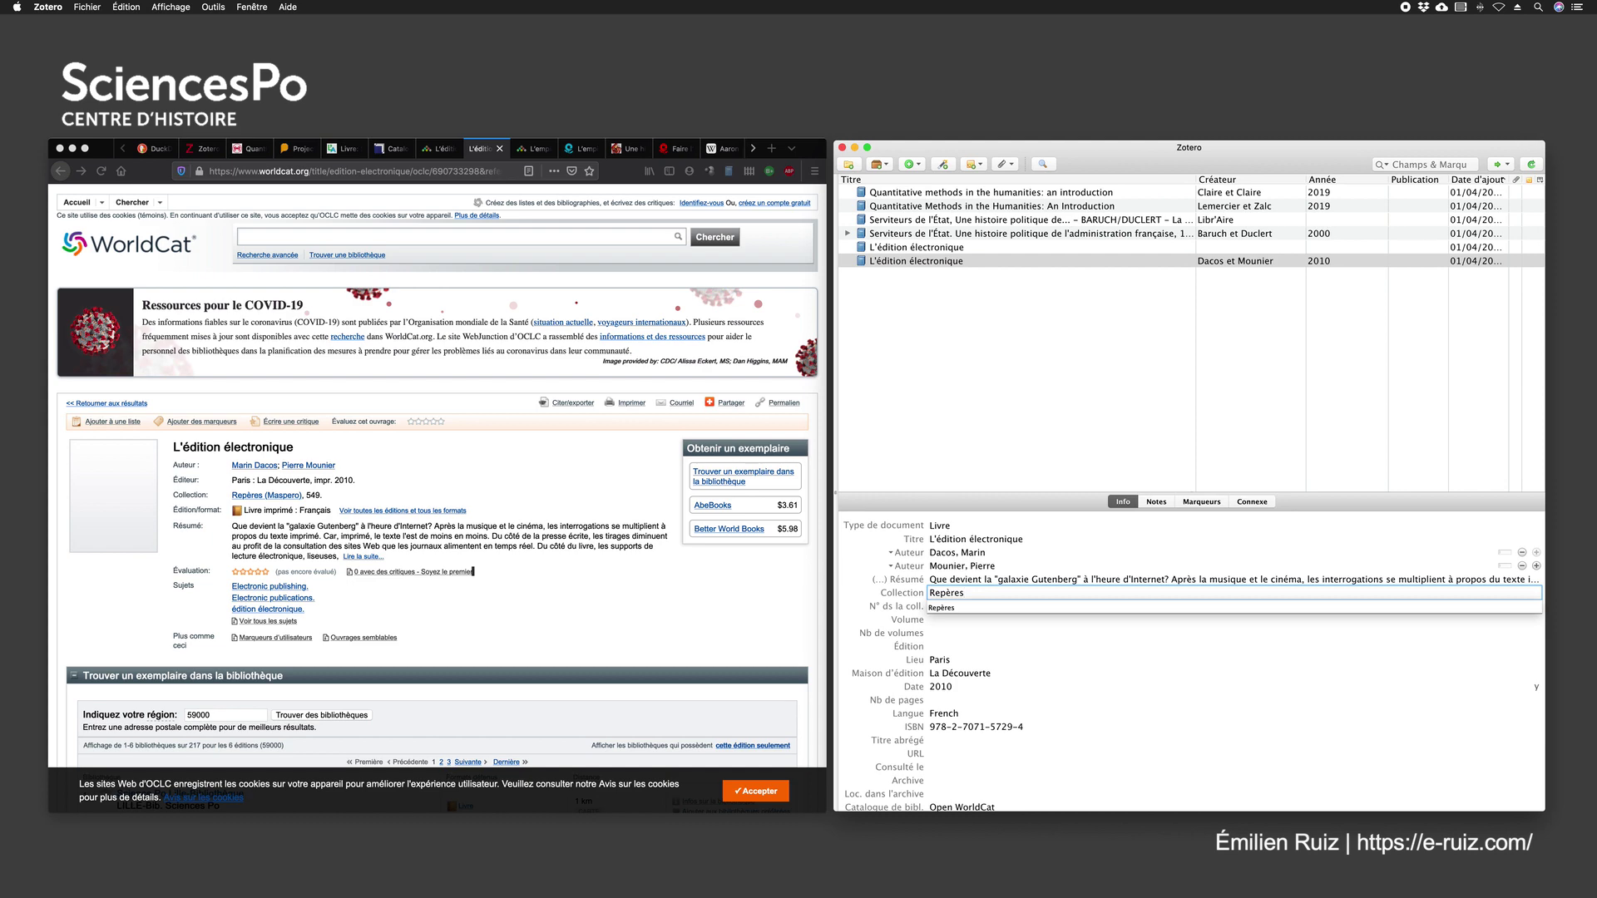
pyautogui.press('Return')
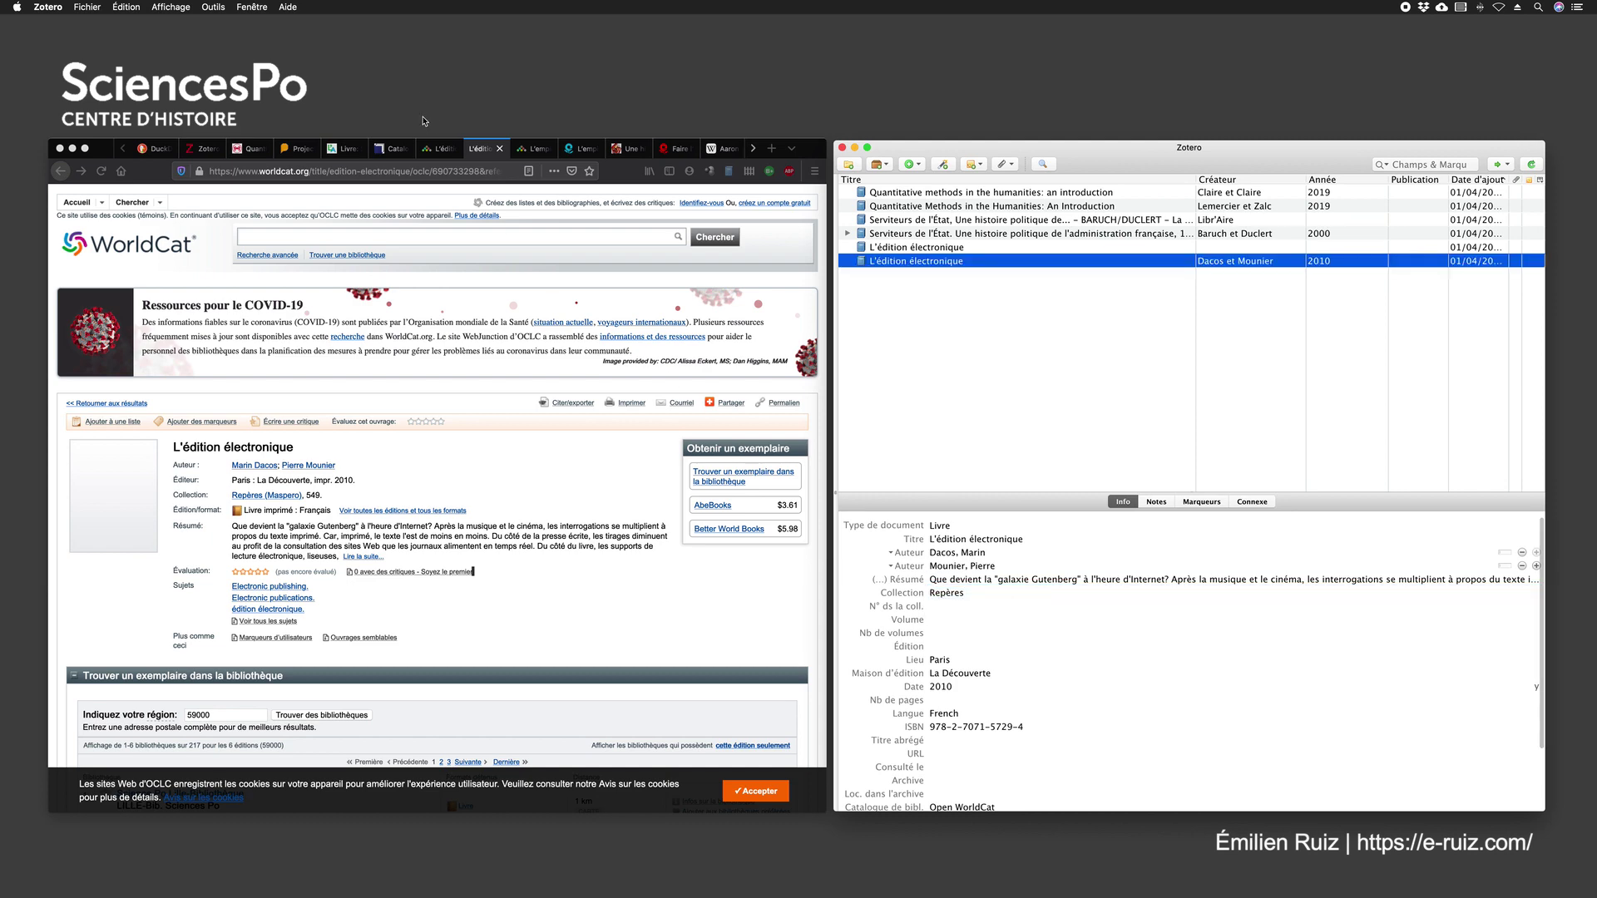
# Step: Look up the page count on the book's Cairn page and set Nb de pages in the WorldCat record to 128
pyautogui.click(436, 147)
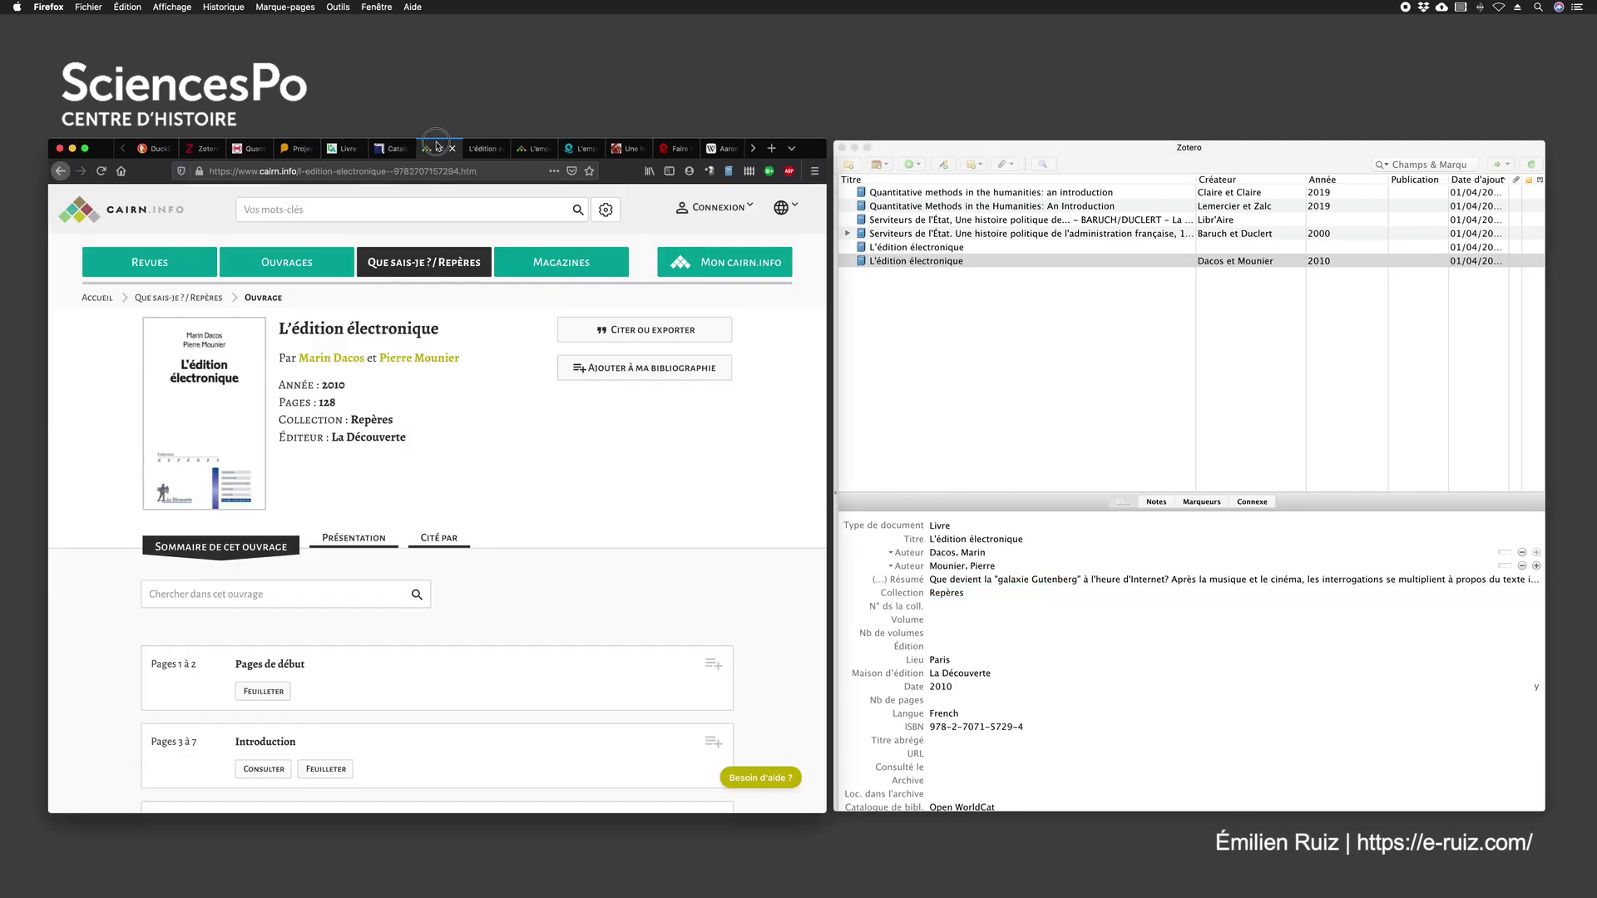
pyautogui.doubleClick(326, 402)
pyautogui.click(937, 701)
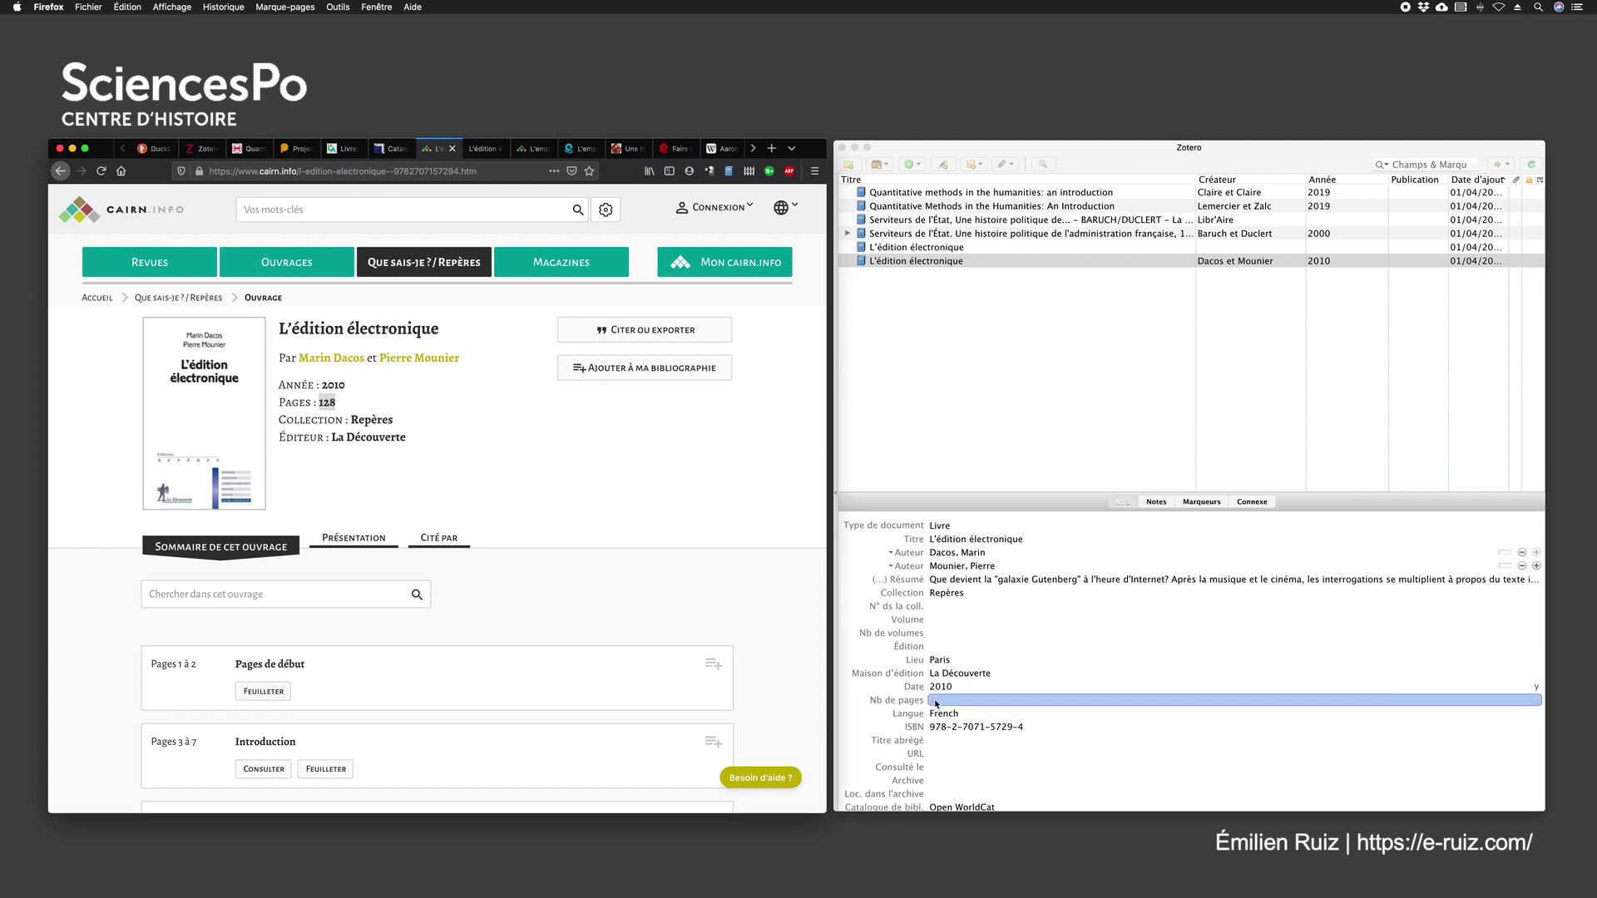
pyautogui.write('128')
pyautogui.press('Return')
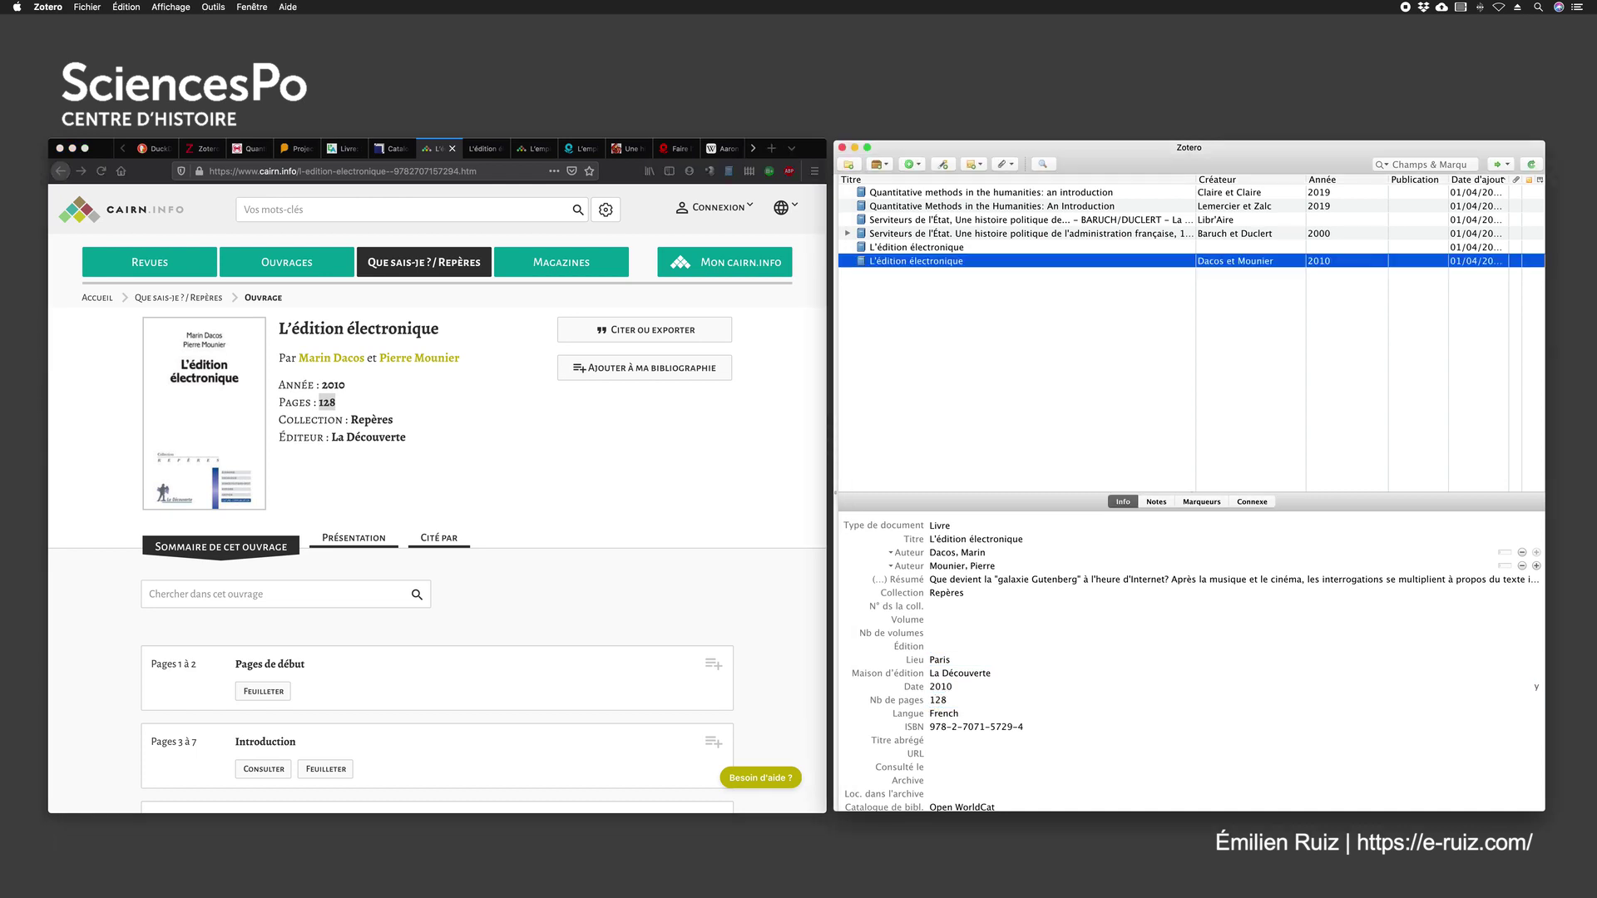
# Step: Review the remaining fields of the completed "L'édition électronique" record, including volume, edition, short title and library catalogue
pyautogui.click(937, 689)
pyautogui.click(1007, 767)
pyautogui.scroll(-2, 1000, 644)
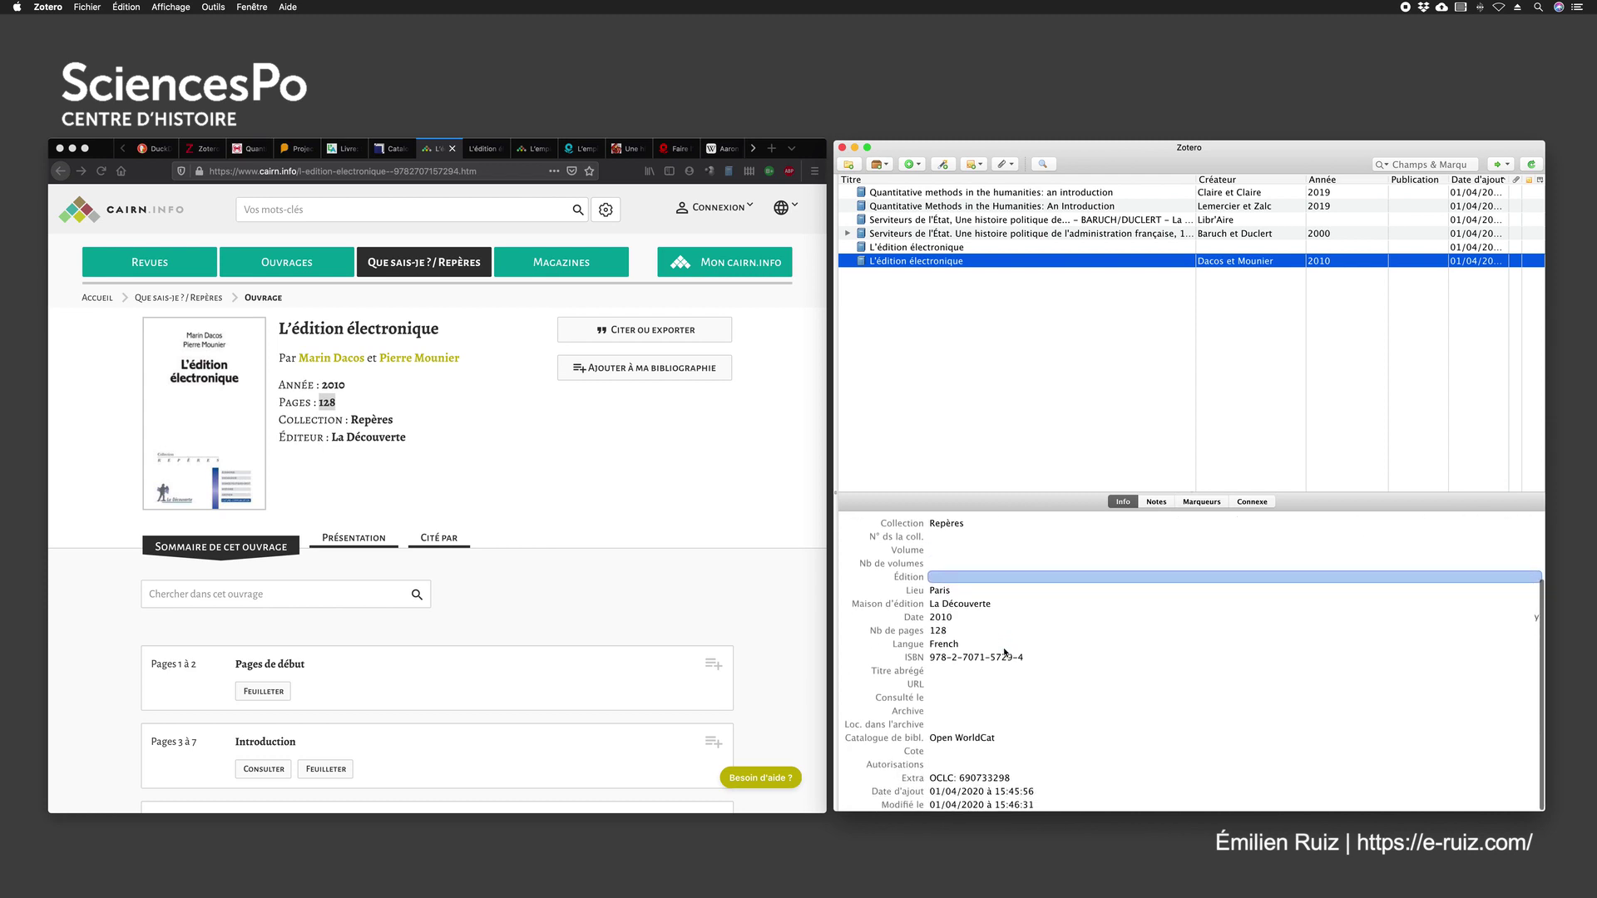
pyautogui.scroll(2, 991, 687)
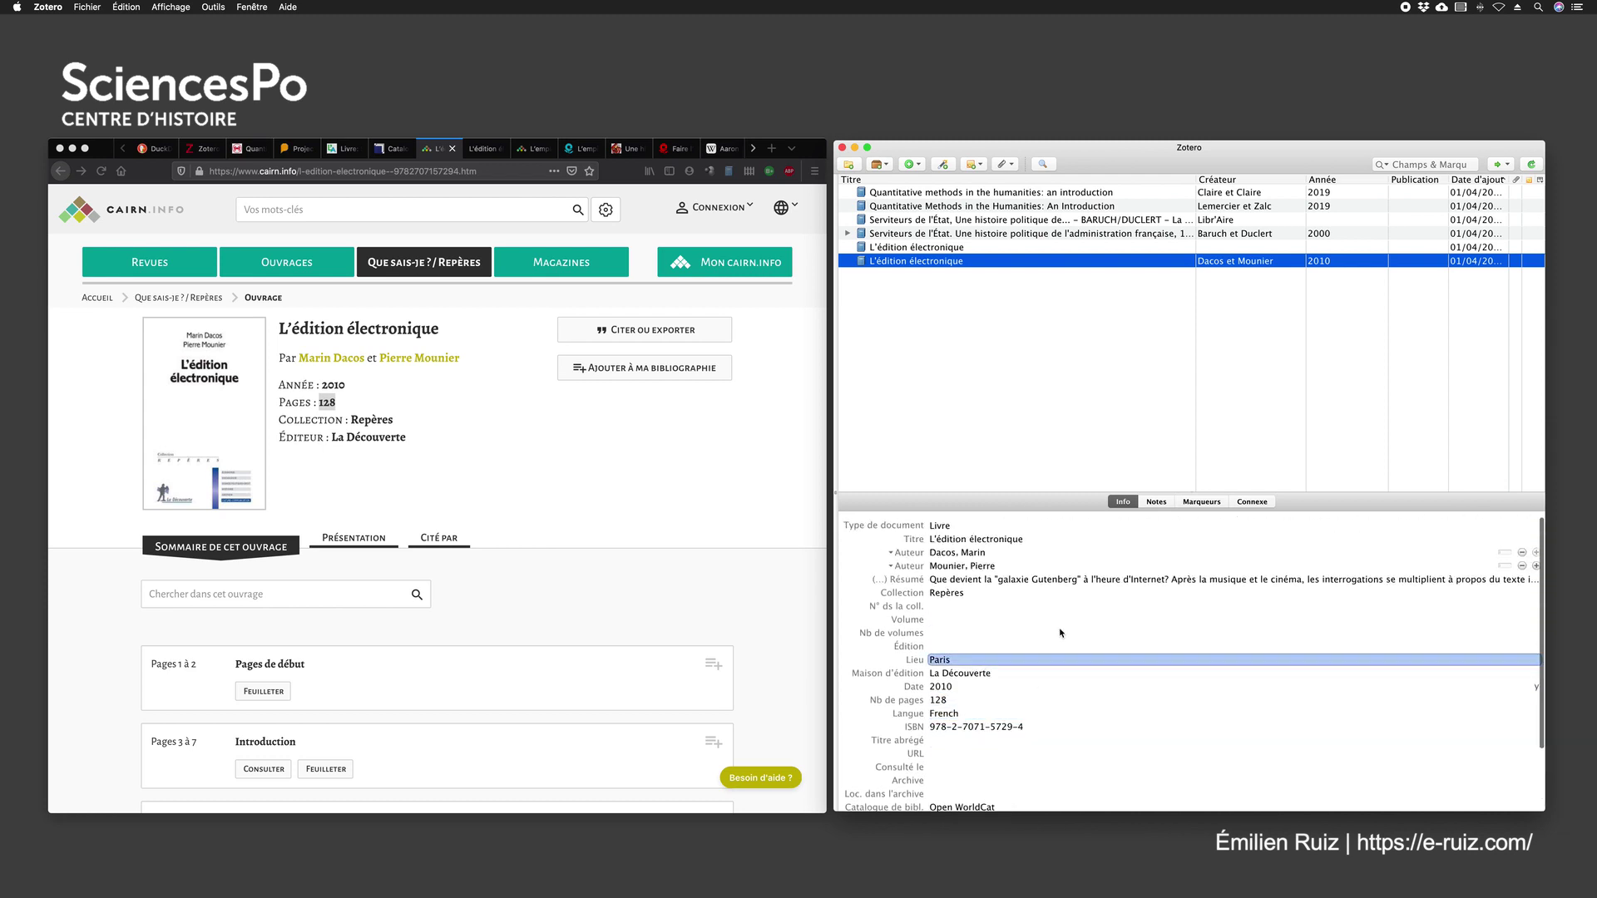
pyautogui.click(939, 620)
pyautogui.click(938, 636)
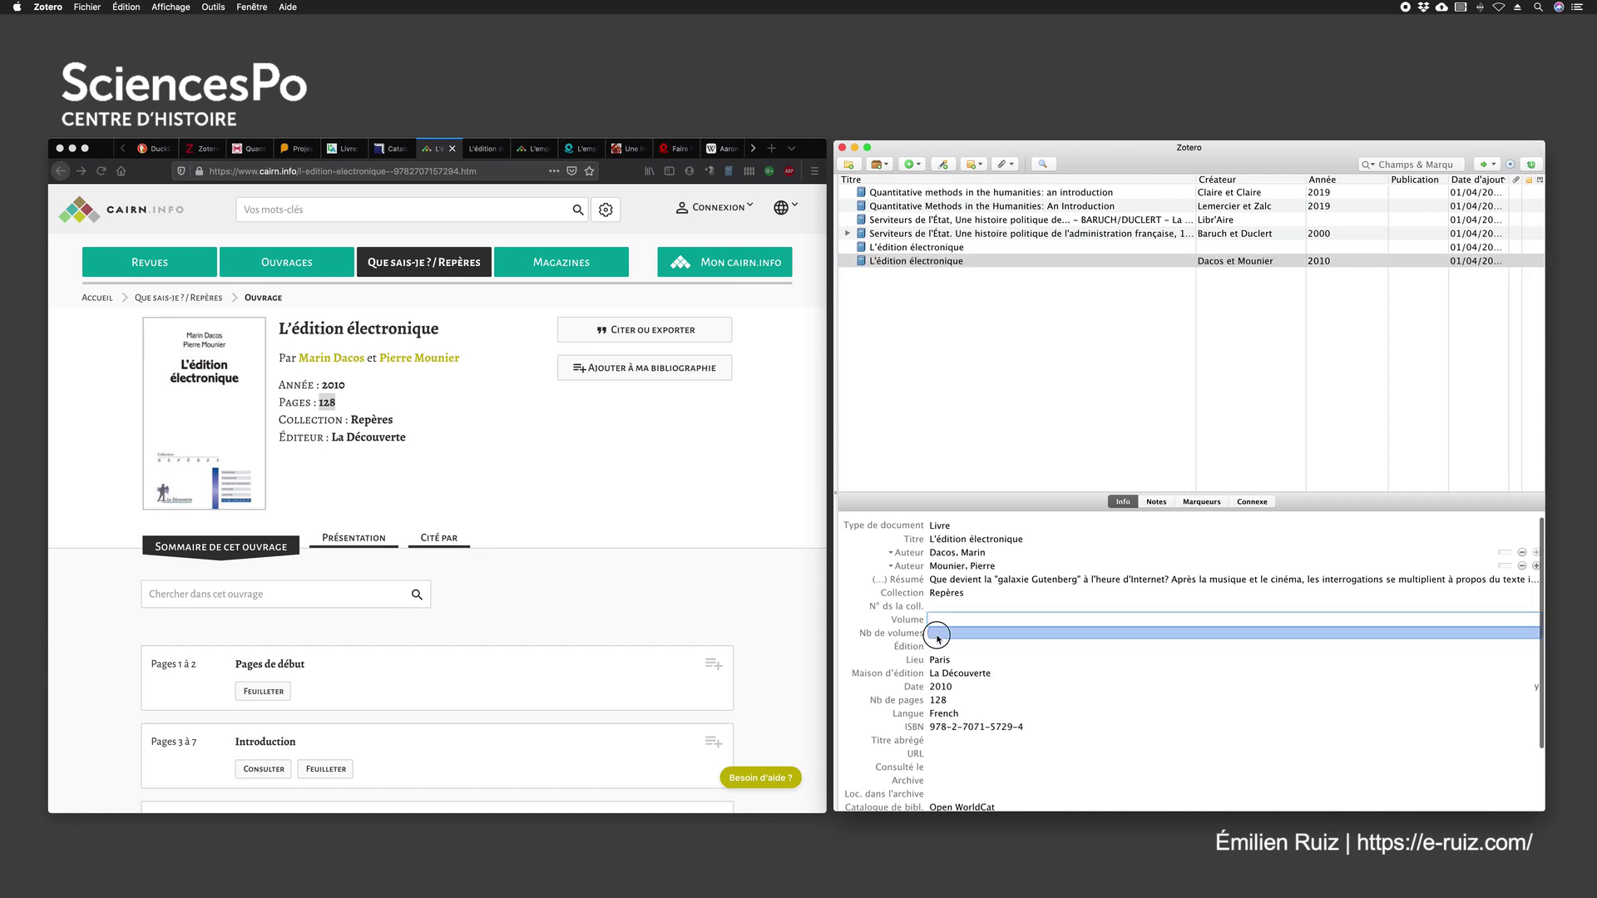
pyautogui.click(936, 648)
pyautogui.scroll(-2, 1033, 714)
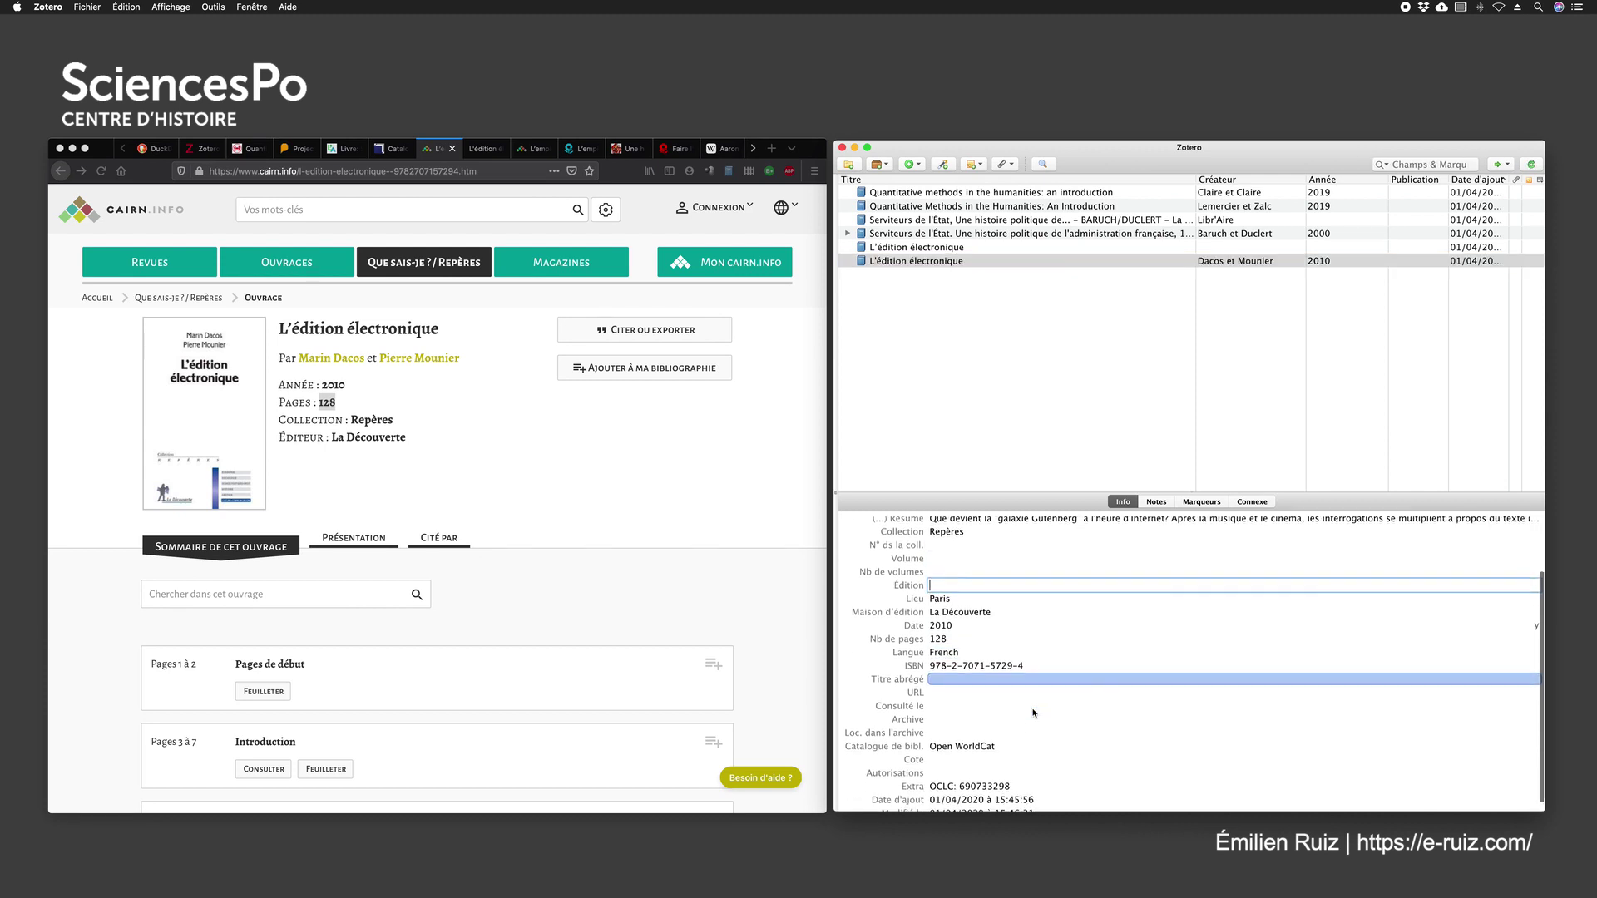
pyautogui.click(943, 672)
pyautogui.scroll(2, 982, 668)
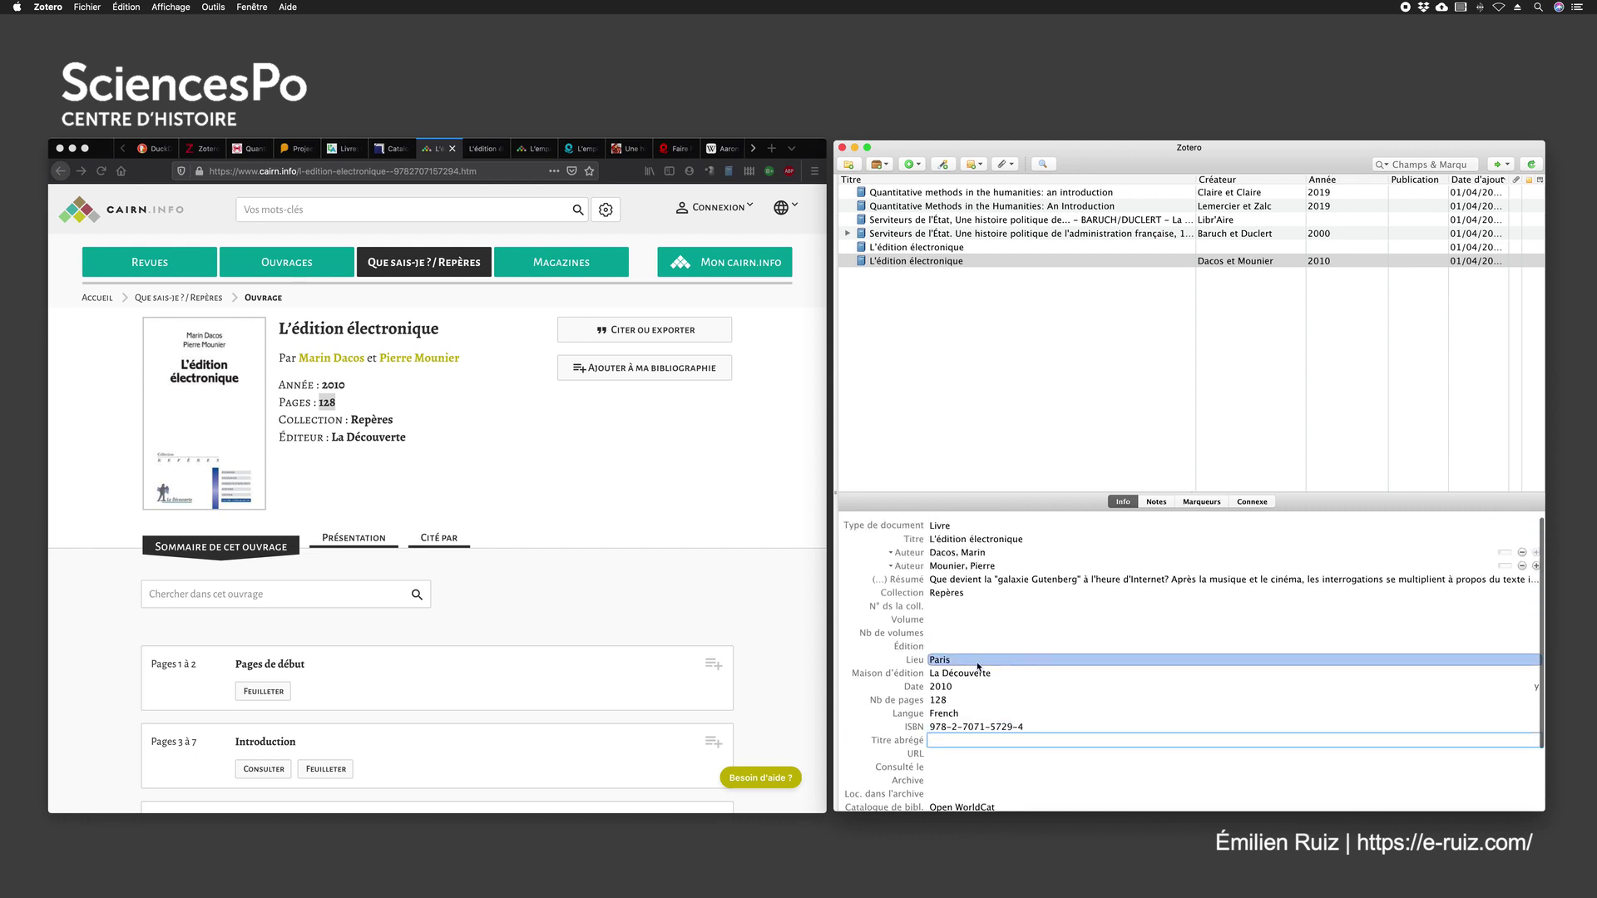
# Step: Correct the Titre abrégé of the 2000 "Serviteurs de l'État" record to "Serviteurs de l'État" with an accented capital É
pyautogui.click(919, 235)
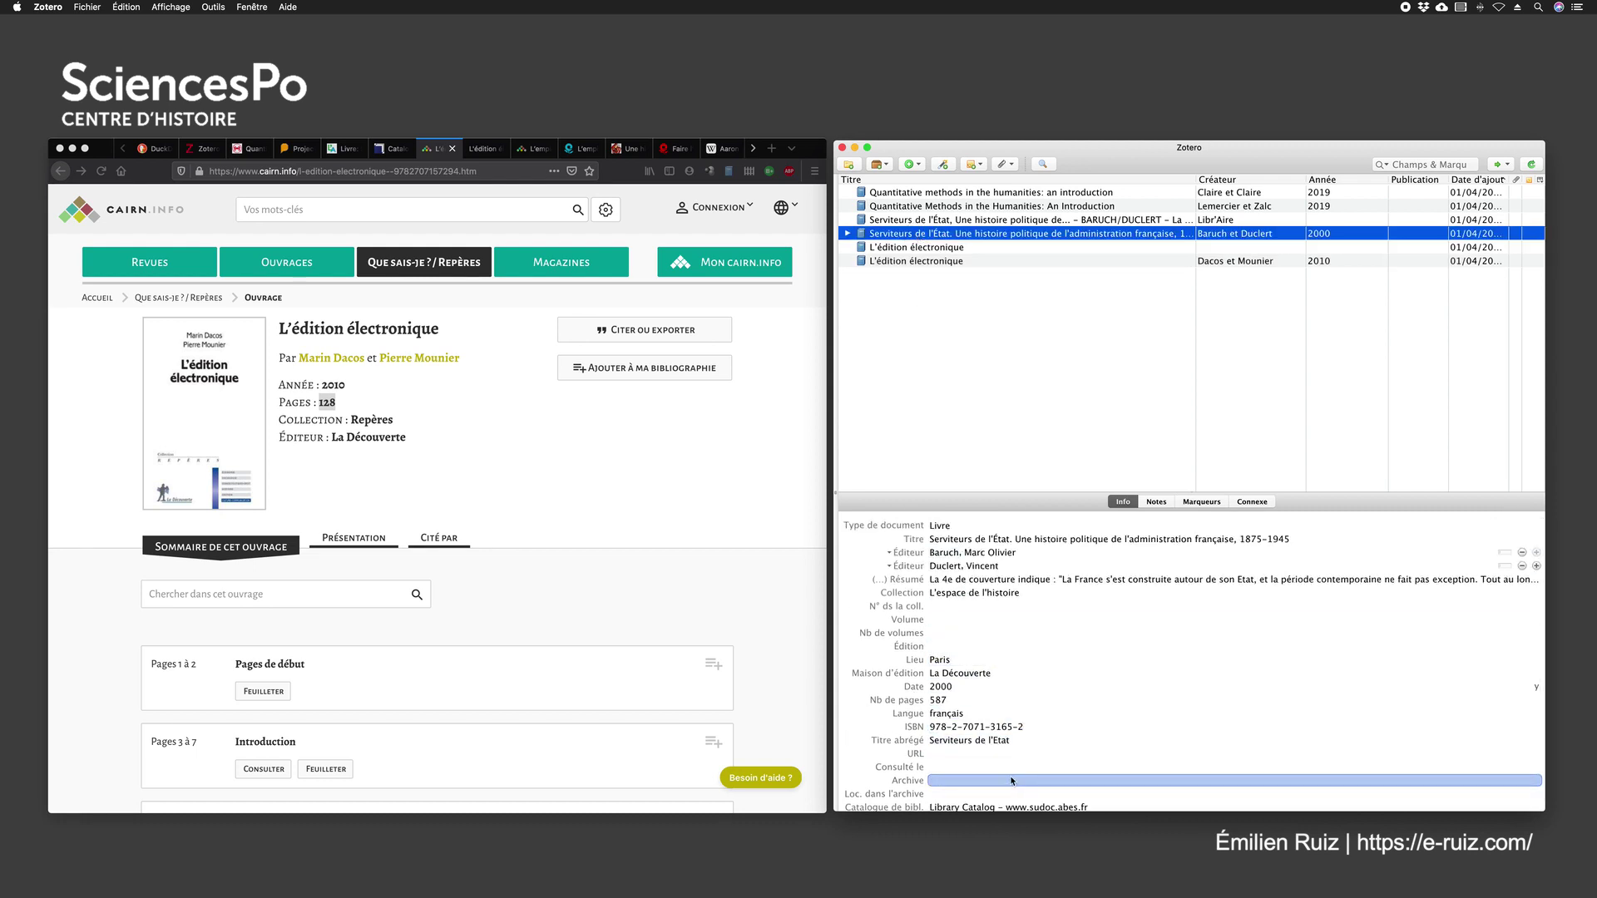
pyautogui.scroll(-1, 965, 732)
pyautogui.click(928, 536)
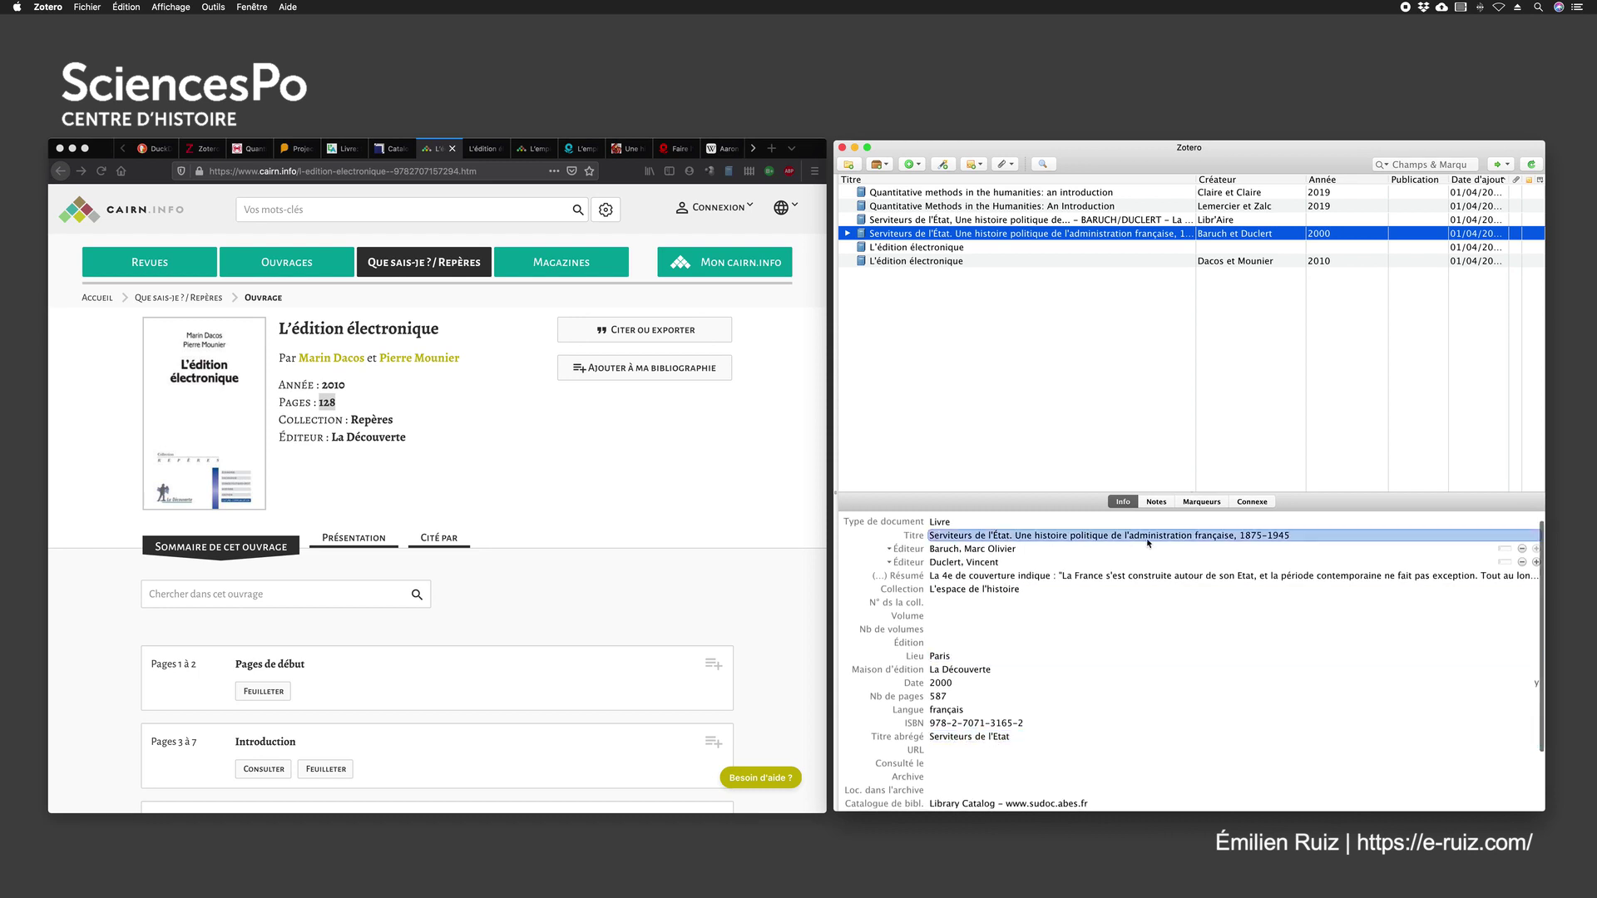
pyautogui.click(998, 739)
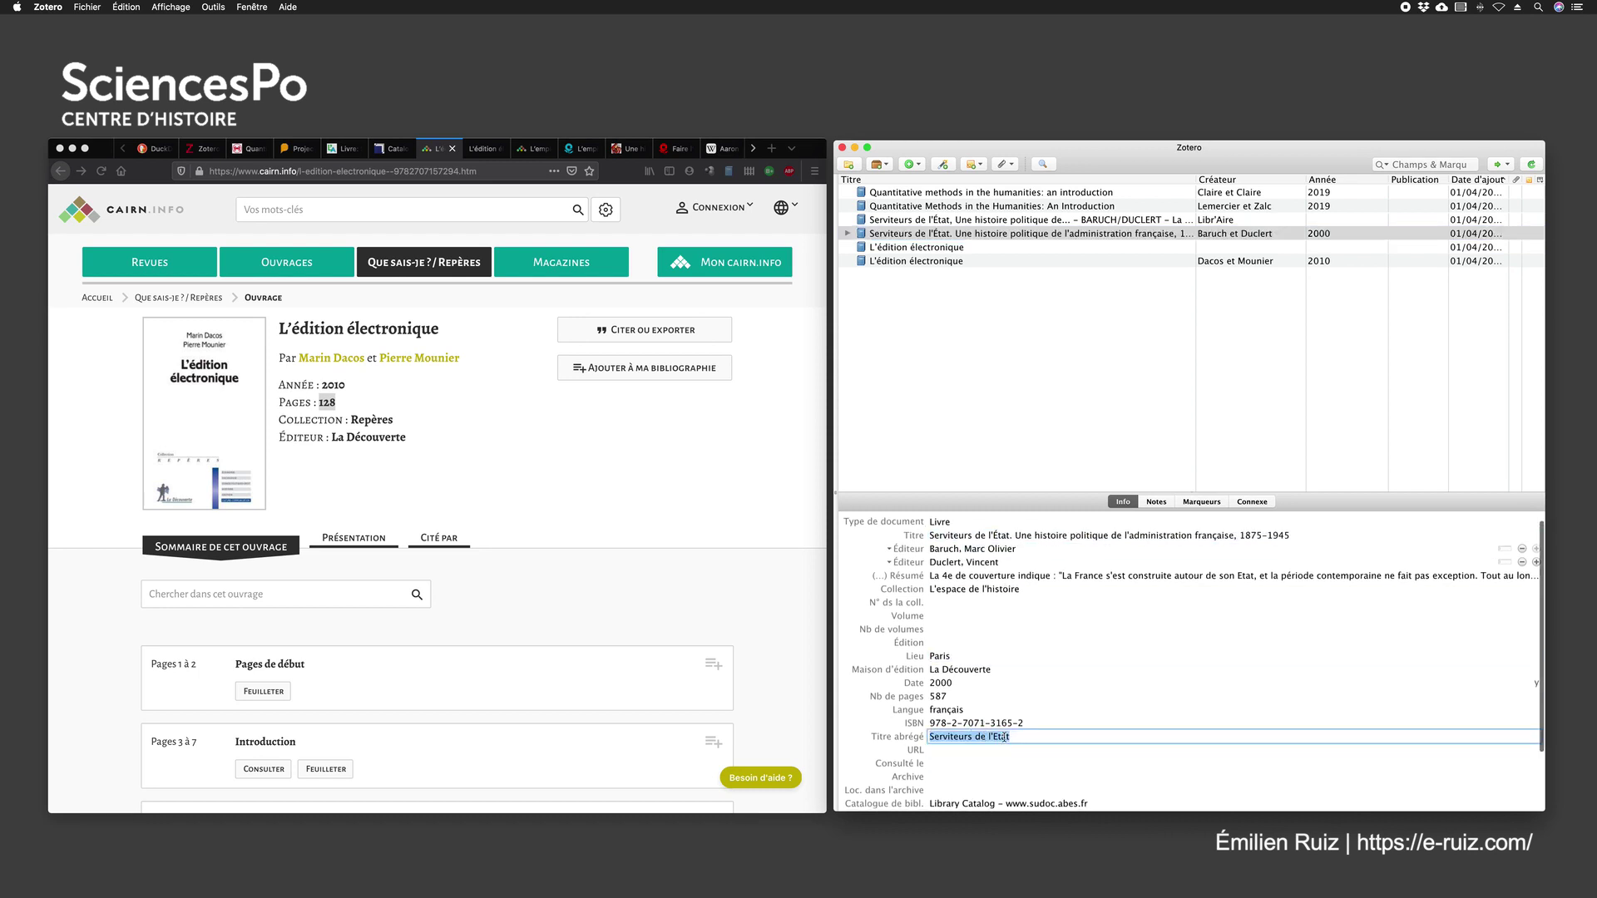
pyautogui.click(998, 739)
pyautogui.press('BackSpace')
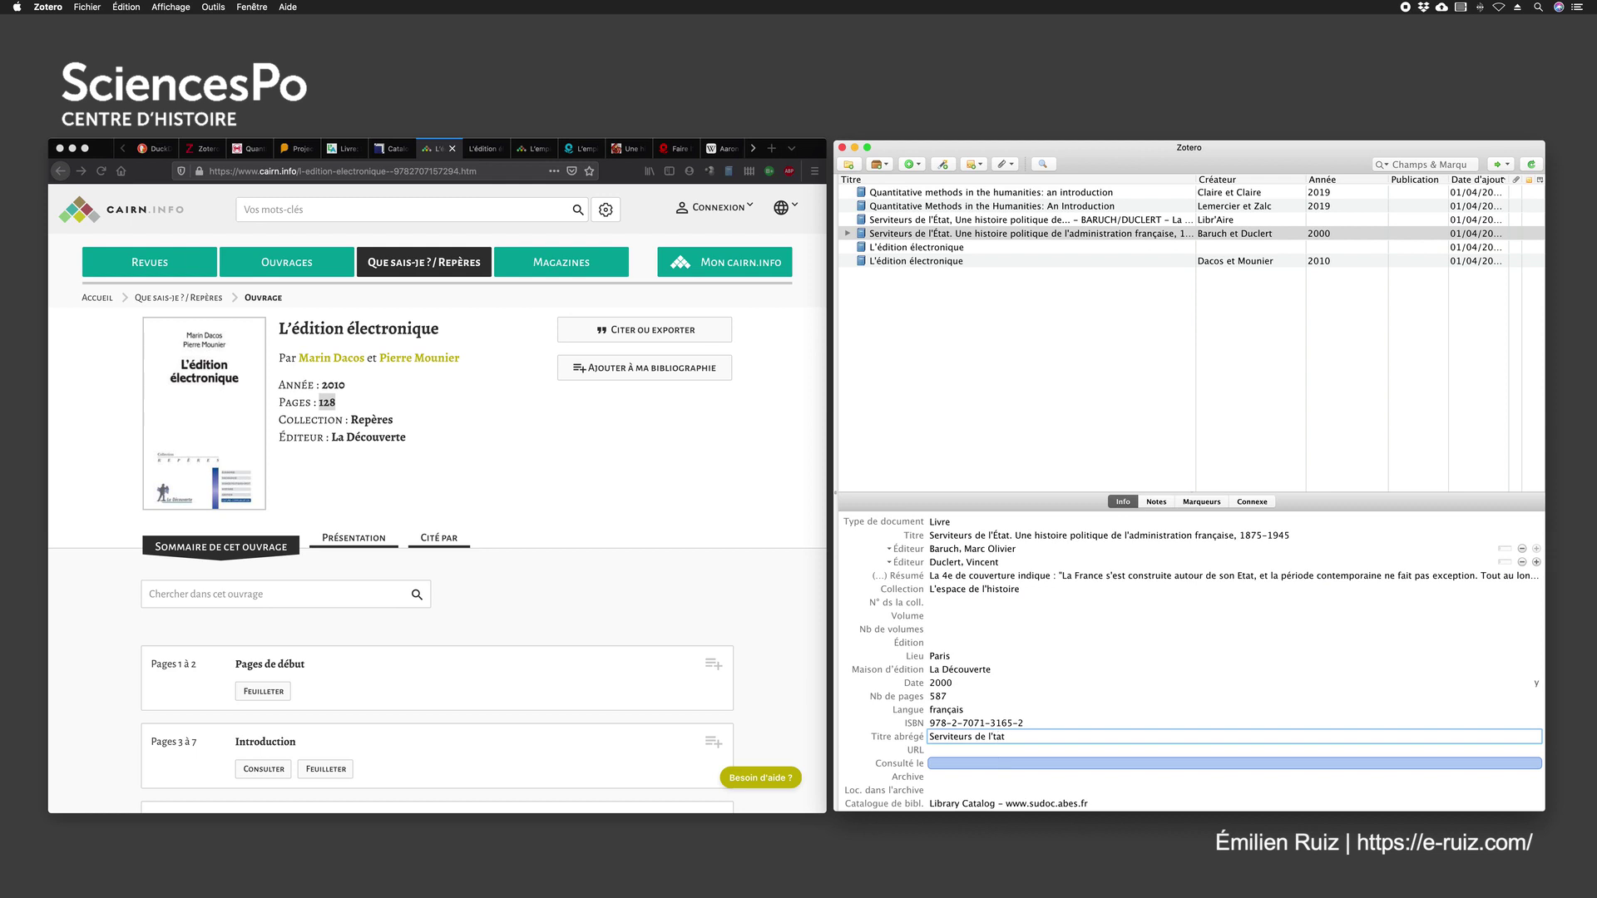
pyautogui.write('É')
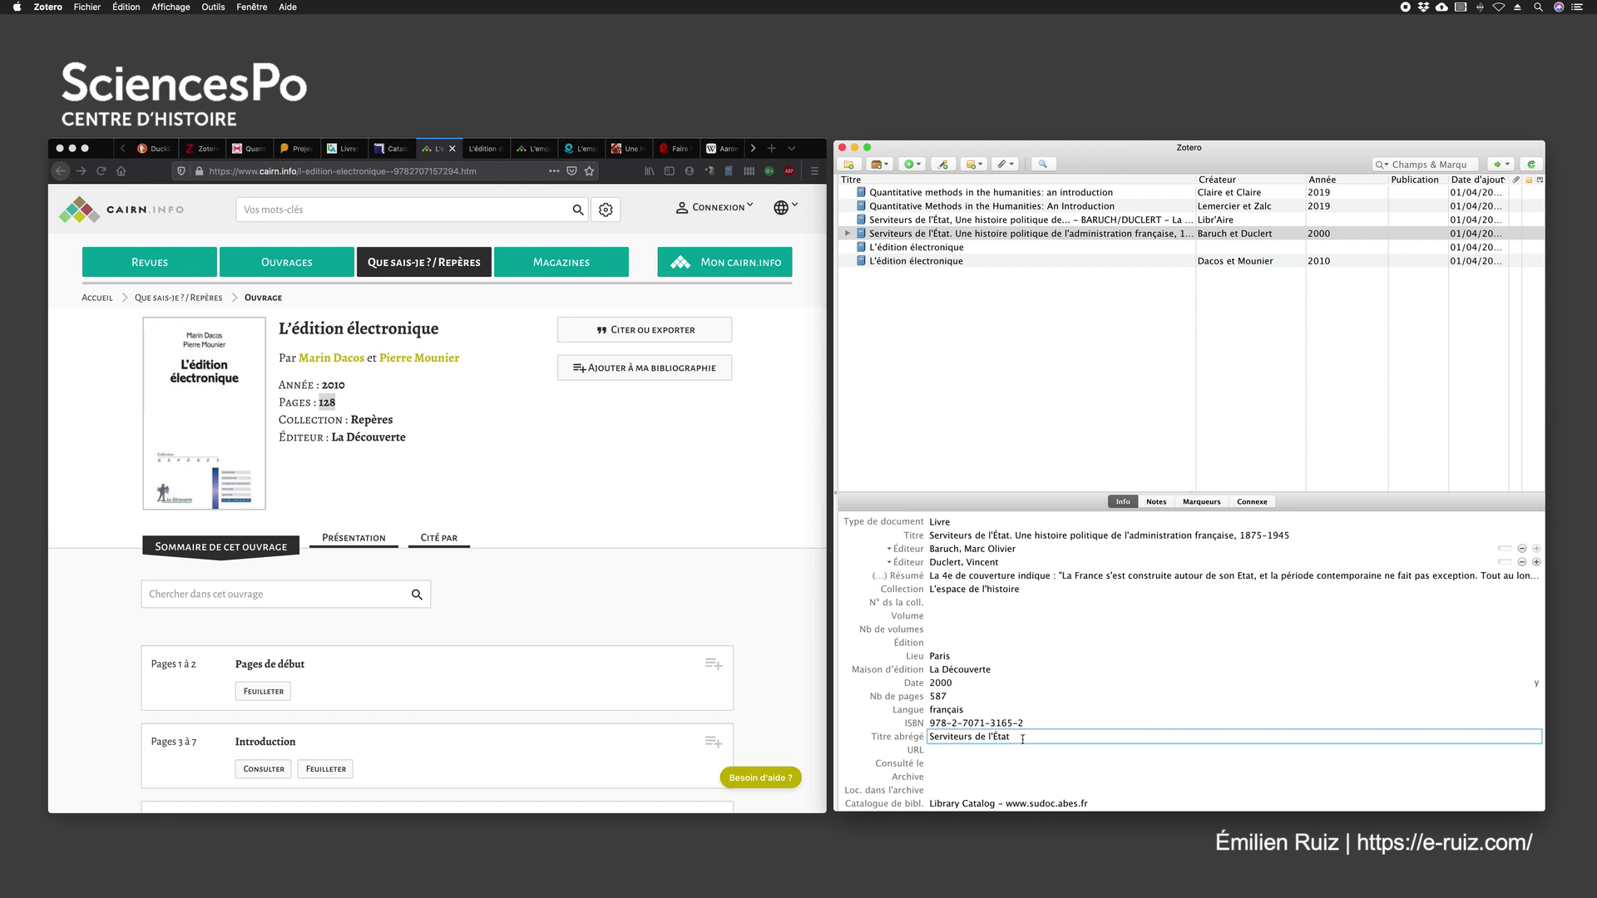
pyautogui.press('Return')
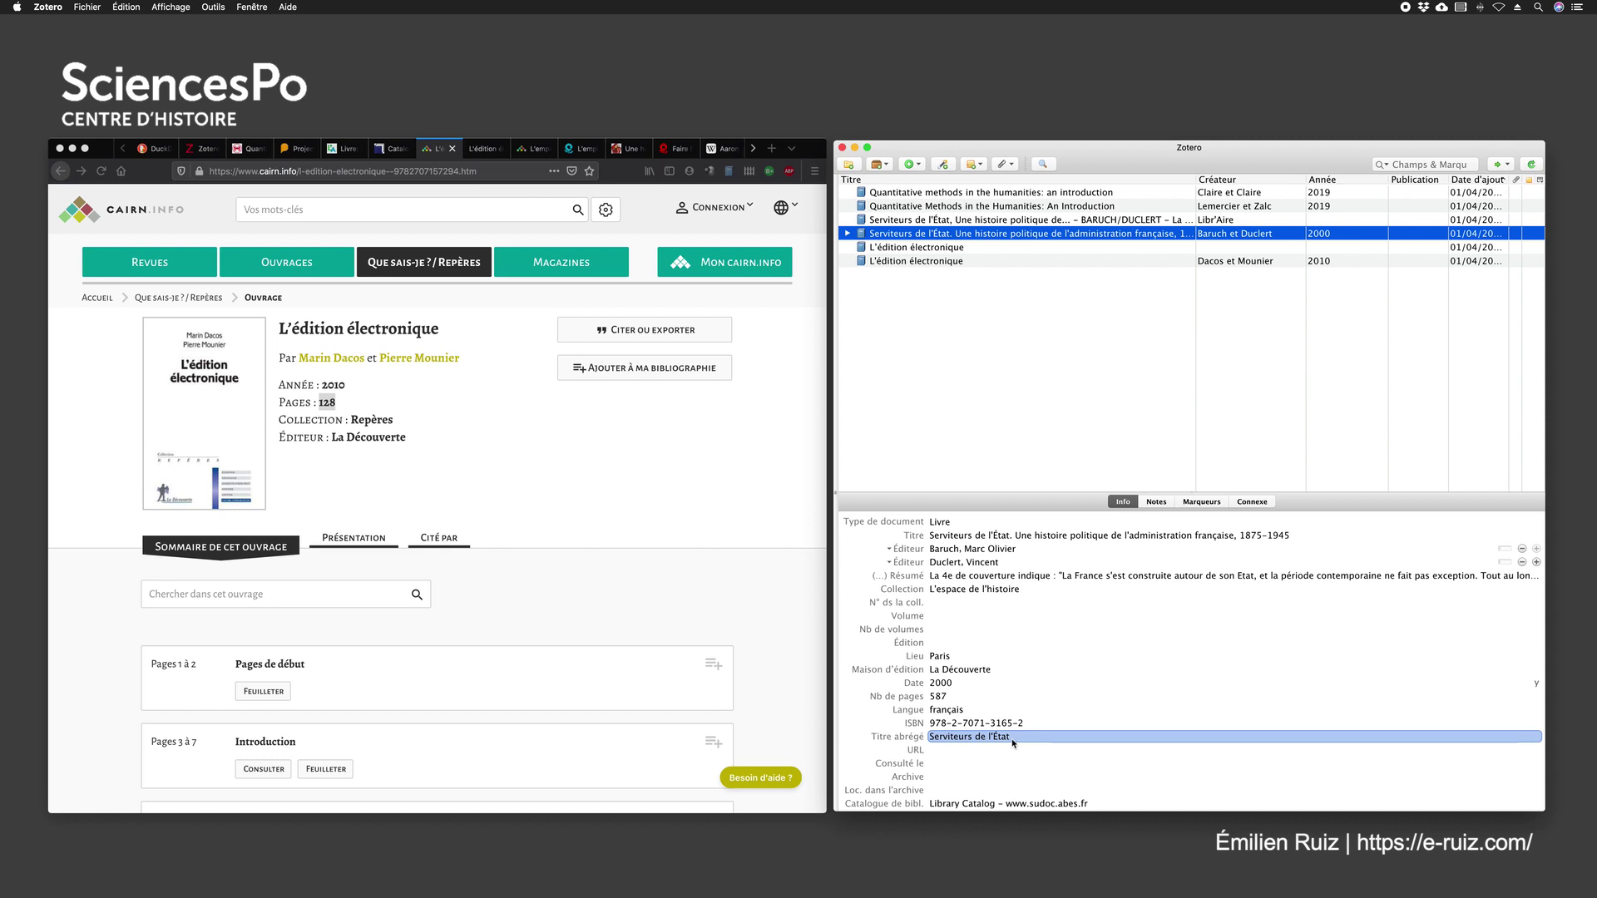
pyautogui.press('Return')
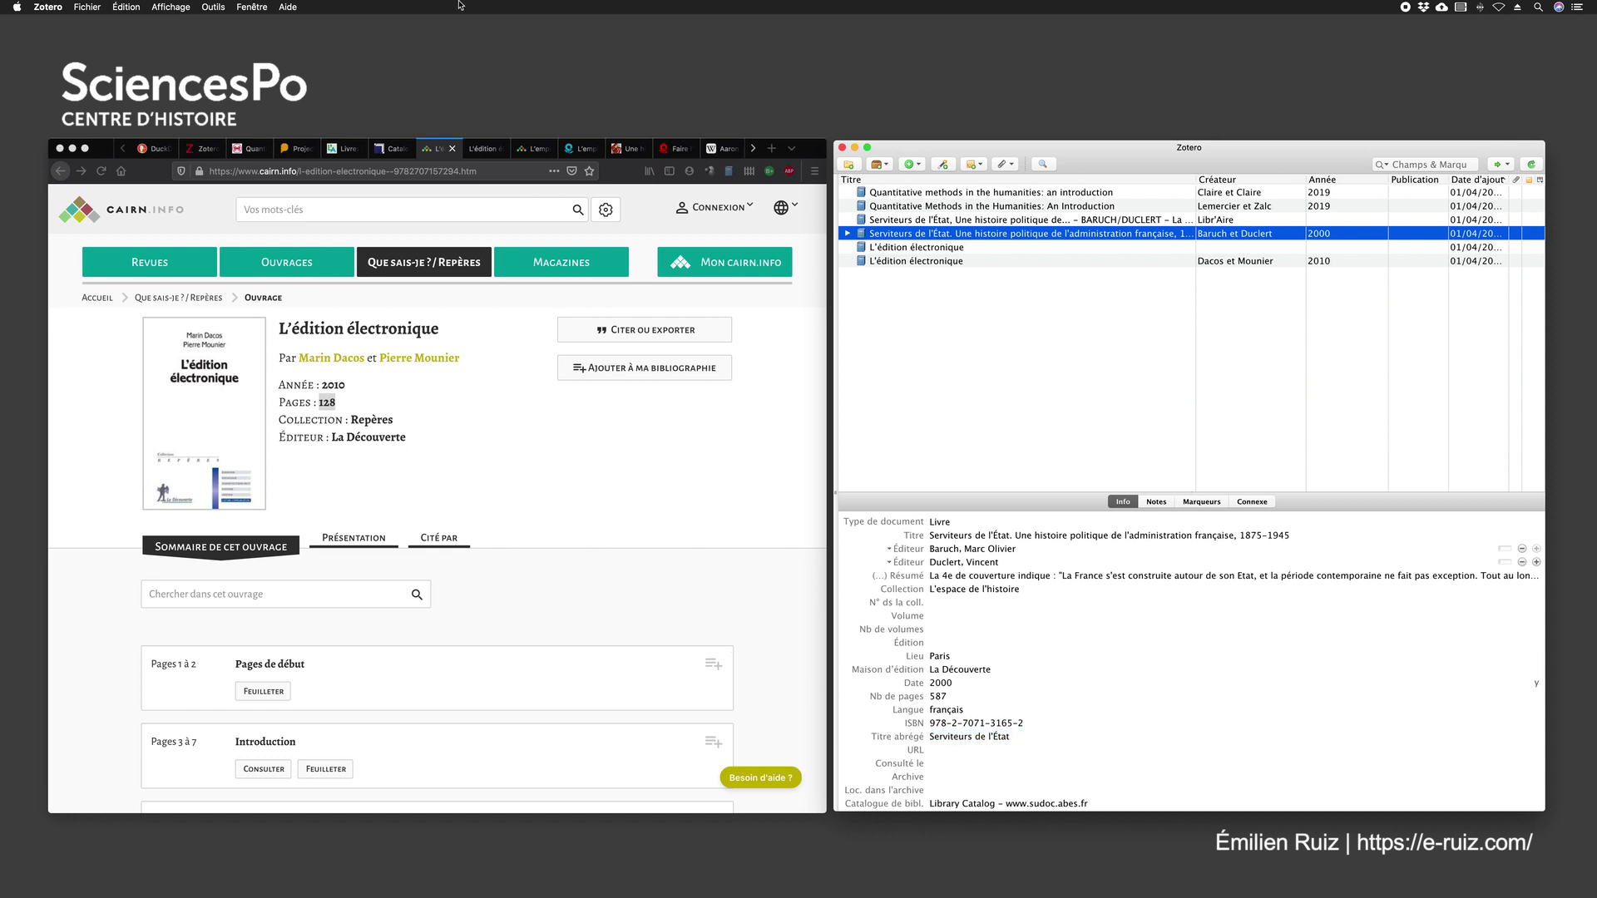
# Step: Open the Cairn page of the article "L'empire en tableaux" and save it to Zotero with the browser connector
pyautogui.click(485, 148)
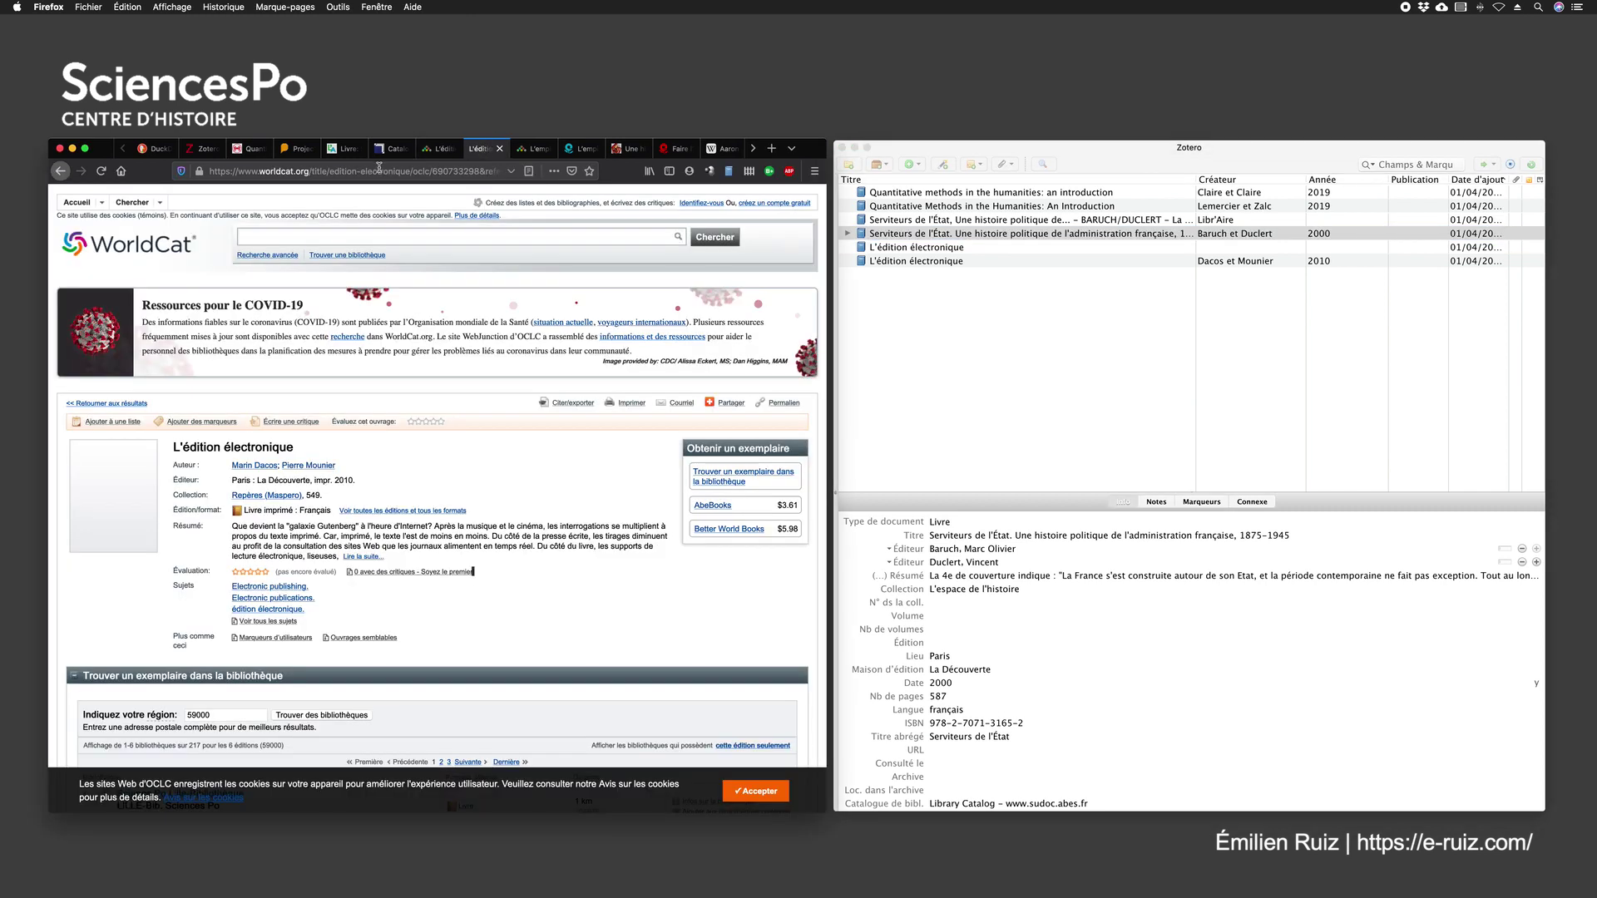
pyautogui.click(533, 148)
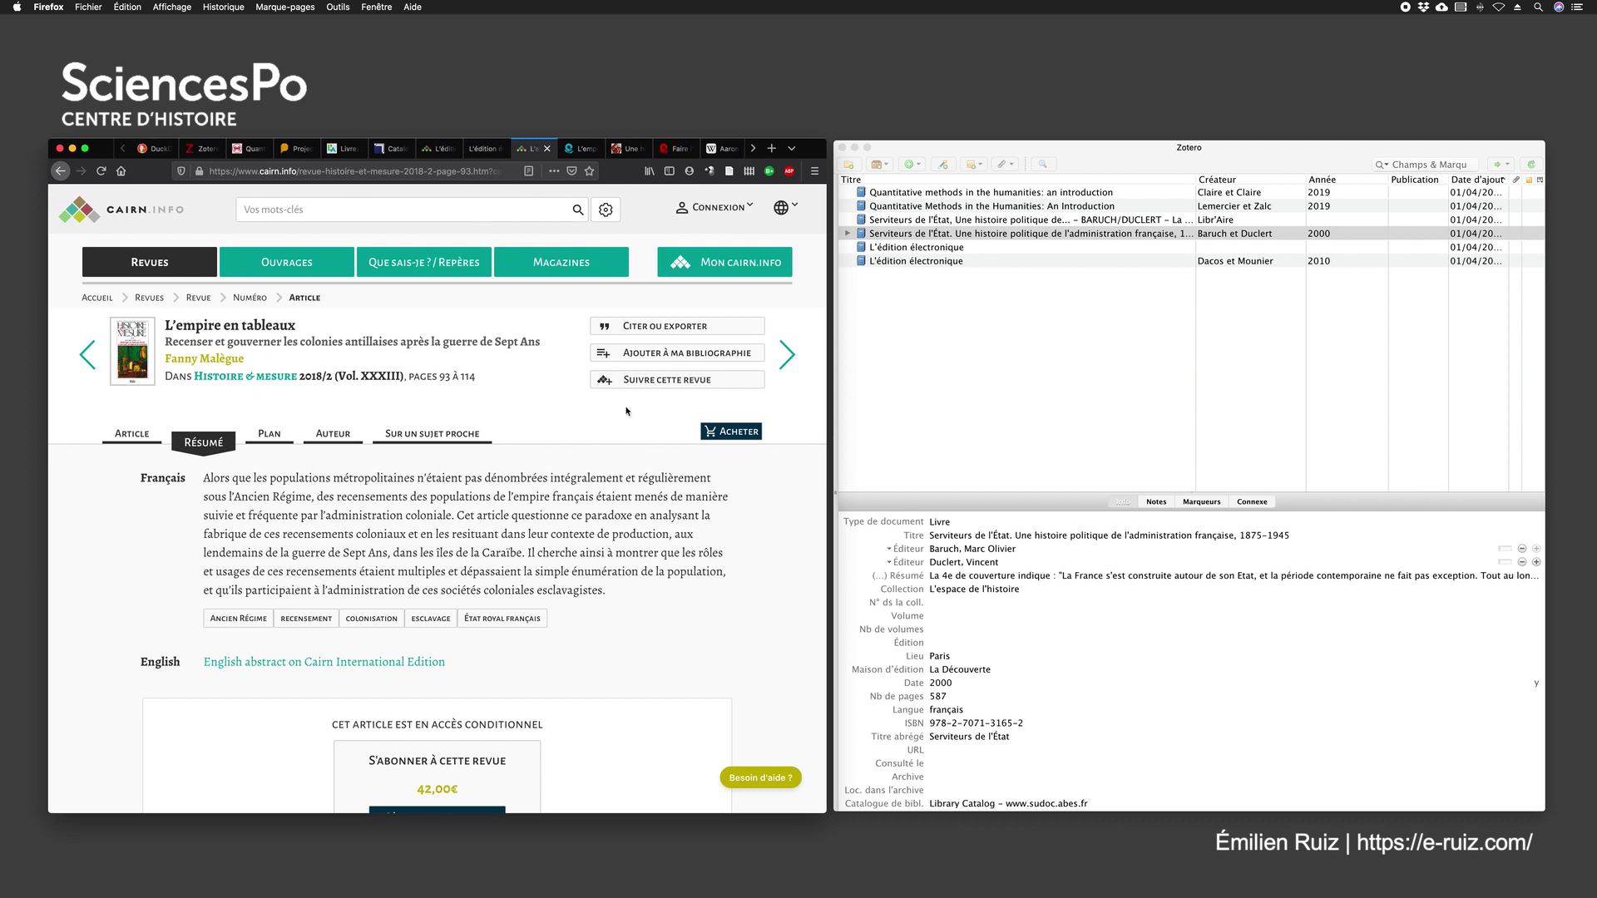
pyautogui.click(730, 173)
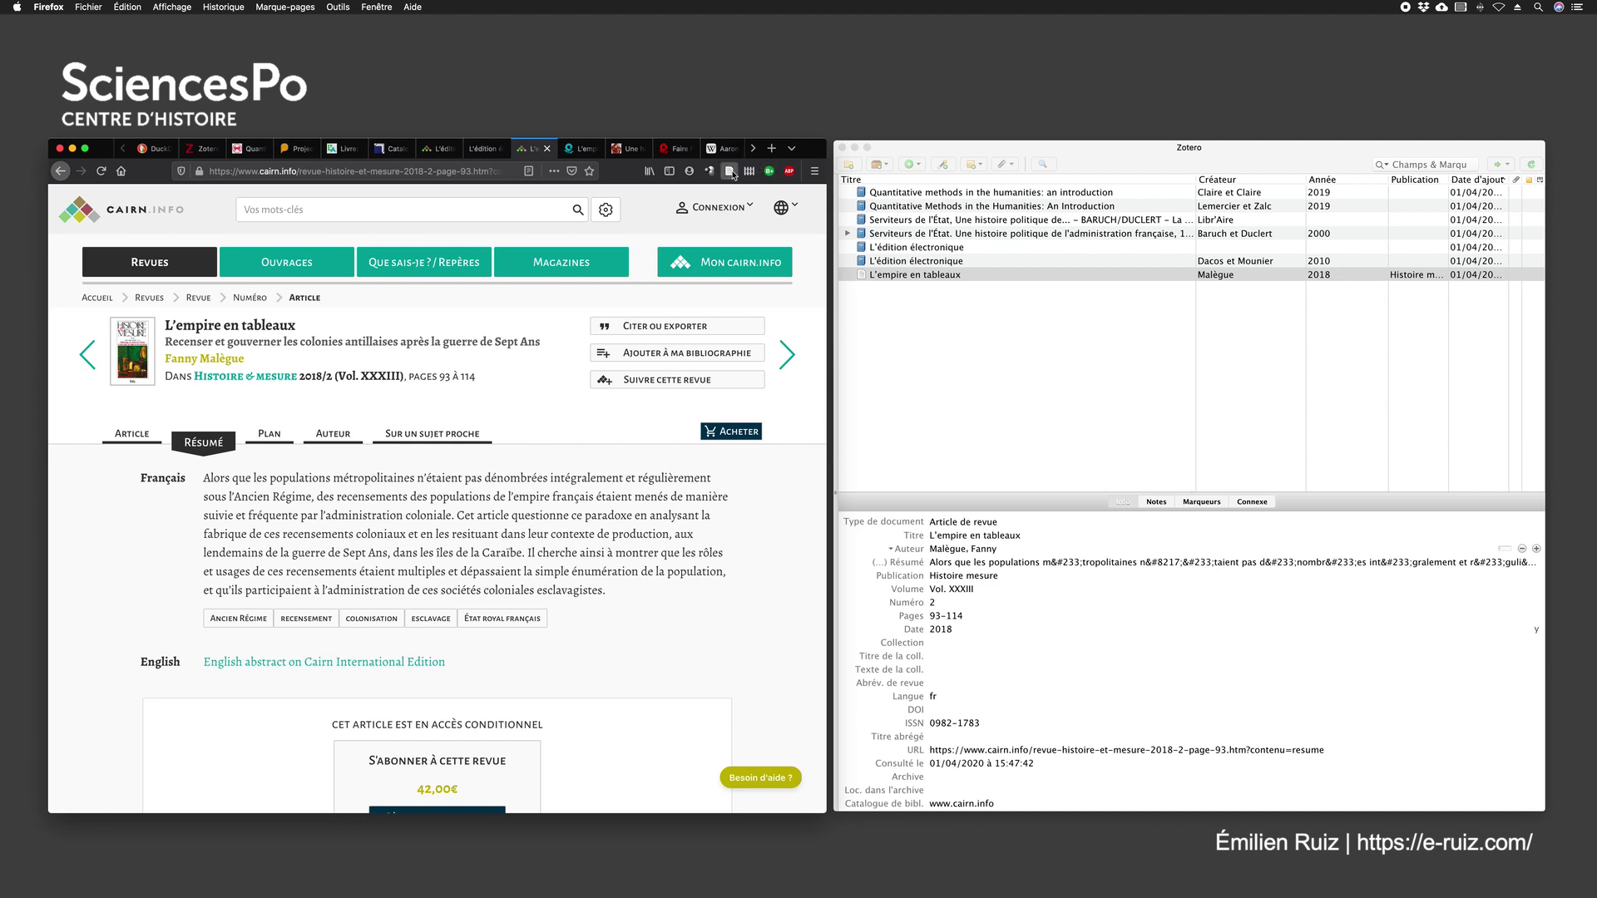
# Step: Open the OpenEdition Journals page of "L'empire en tableaux", save it with the Zotero connector and switch to Zotero
pyautogui.click(582, 150)
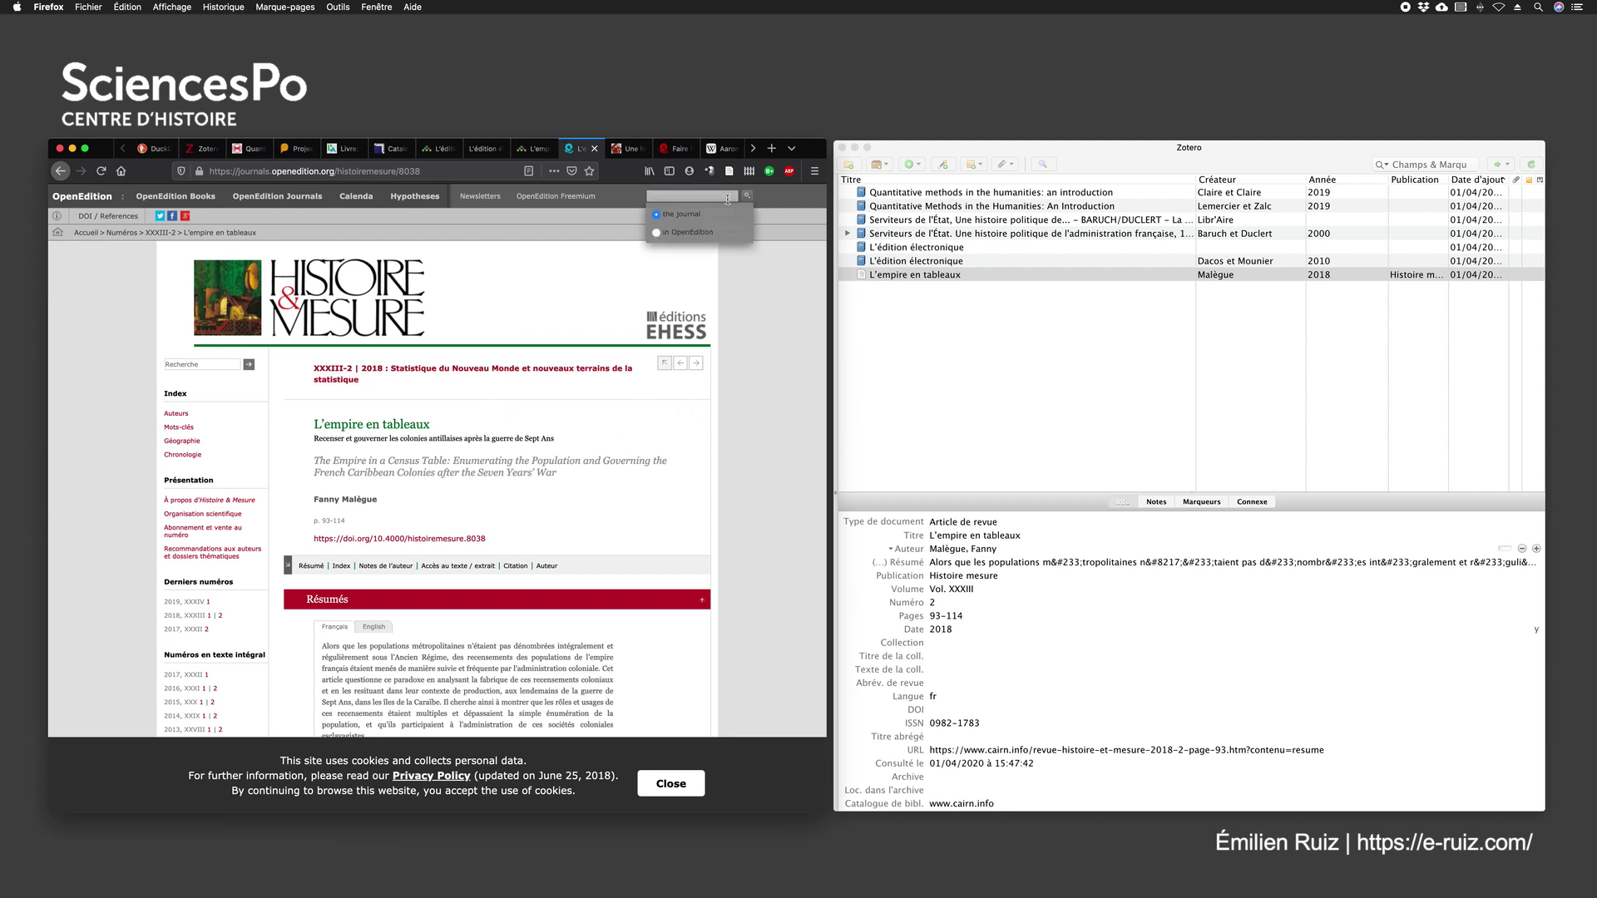
pyautogui.click(729, 171)
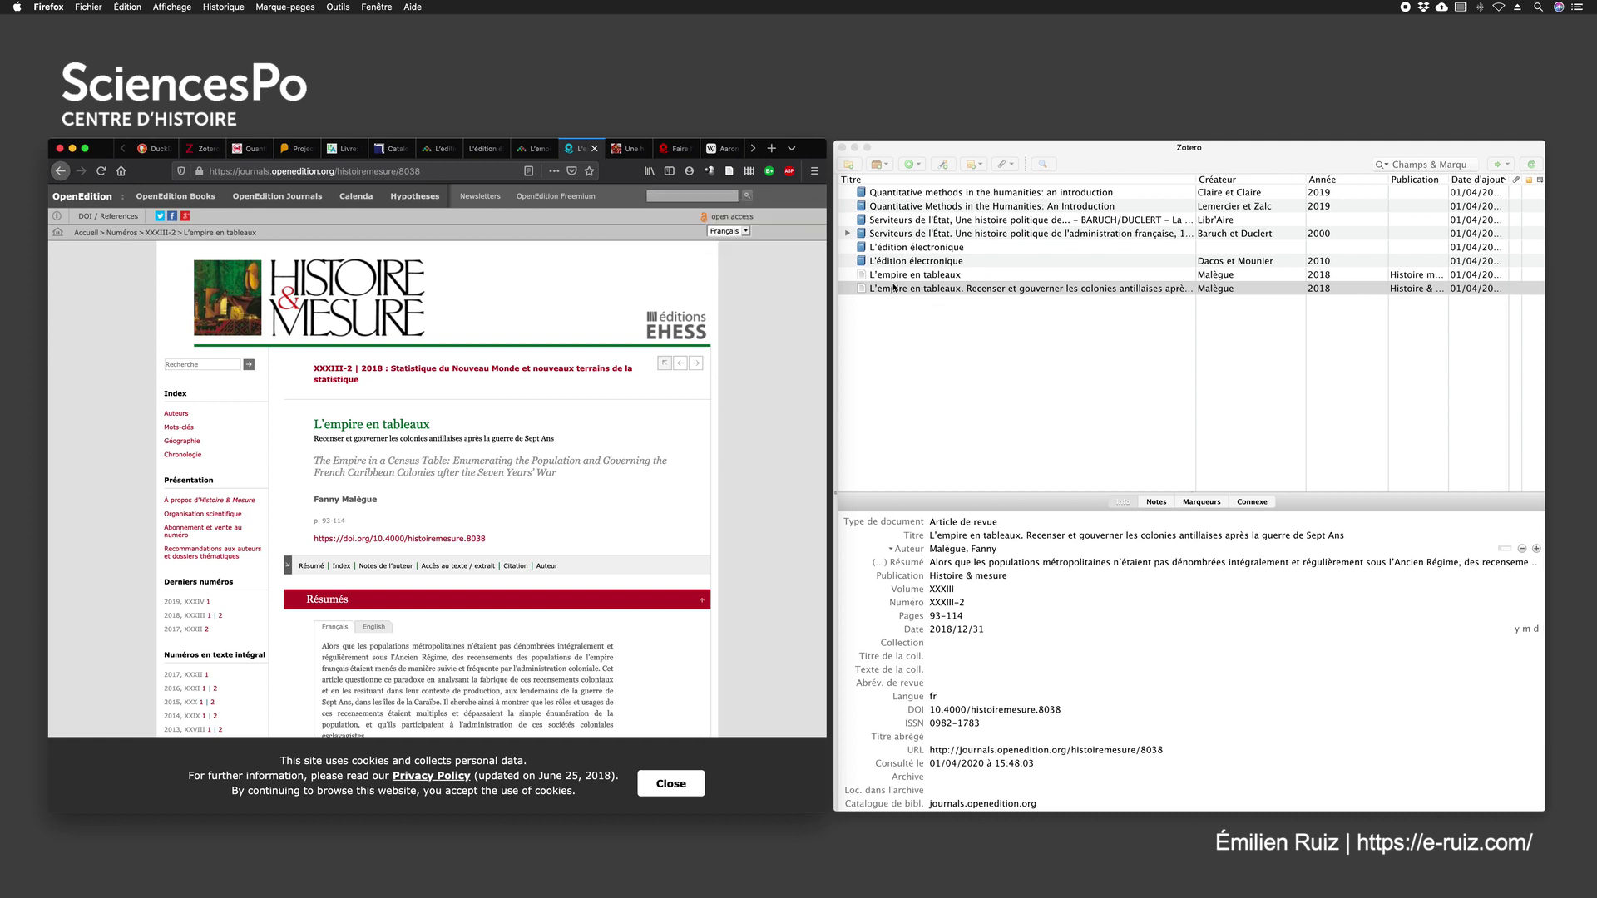
pyautogui.press('super+Tab')
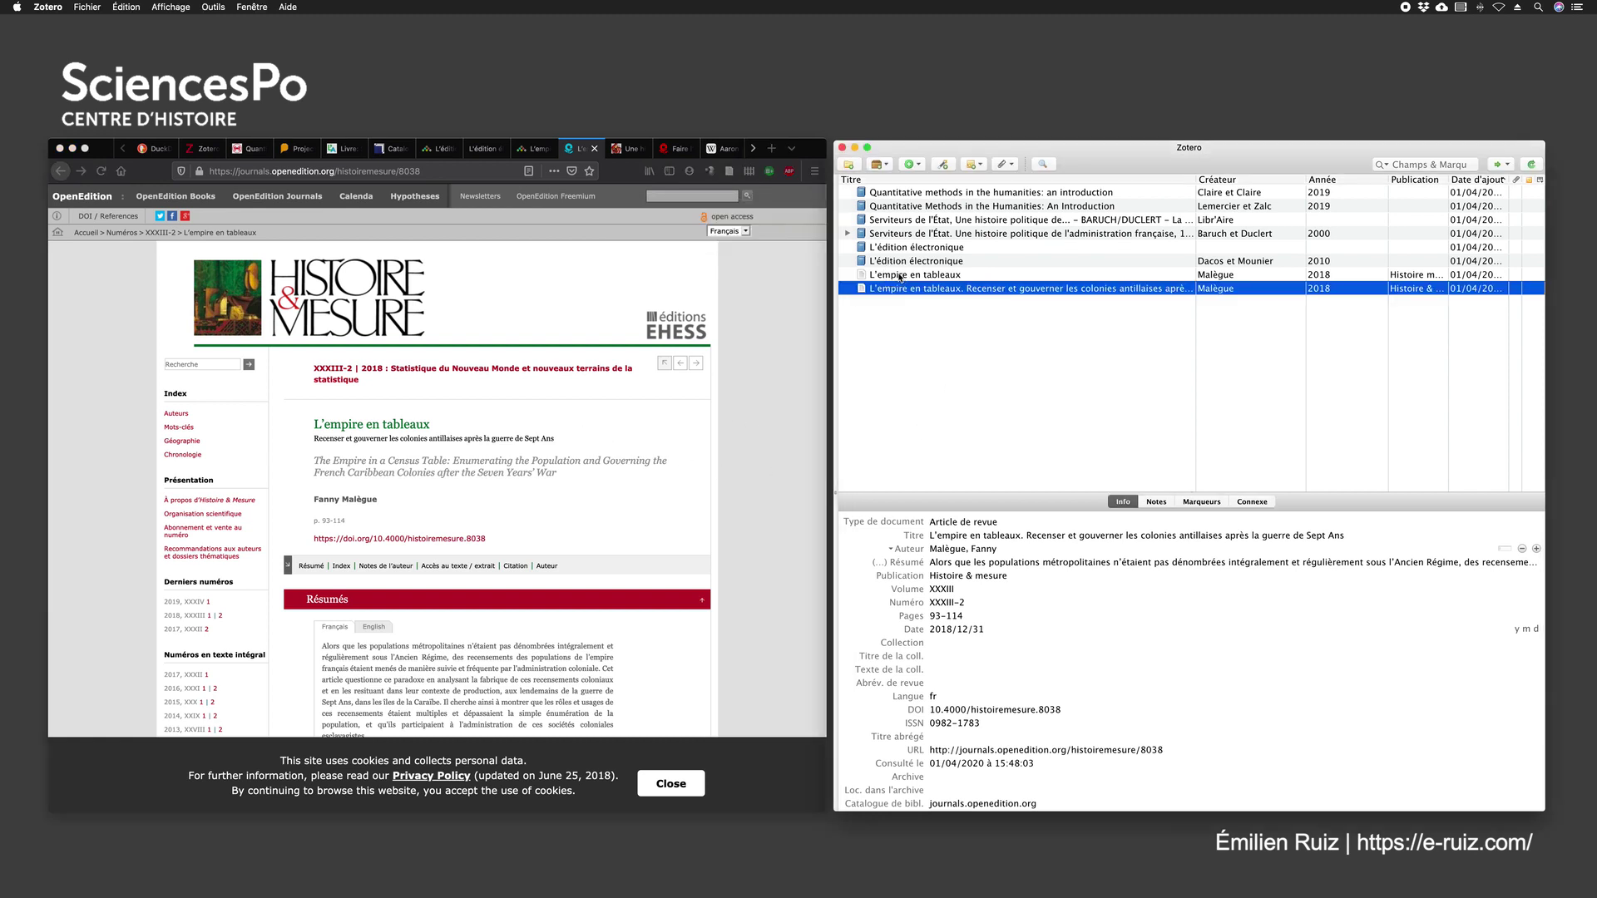
# Step: Compare the titles of the two "L'empire en tableaux" records with the subtitle shown on the journal page
pyautogui.click(900, 276)
pyautogui.click(901, 288)
pyautogui.click(903, 276)
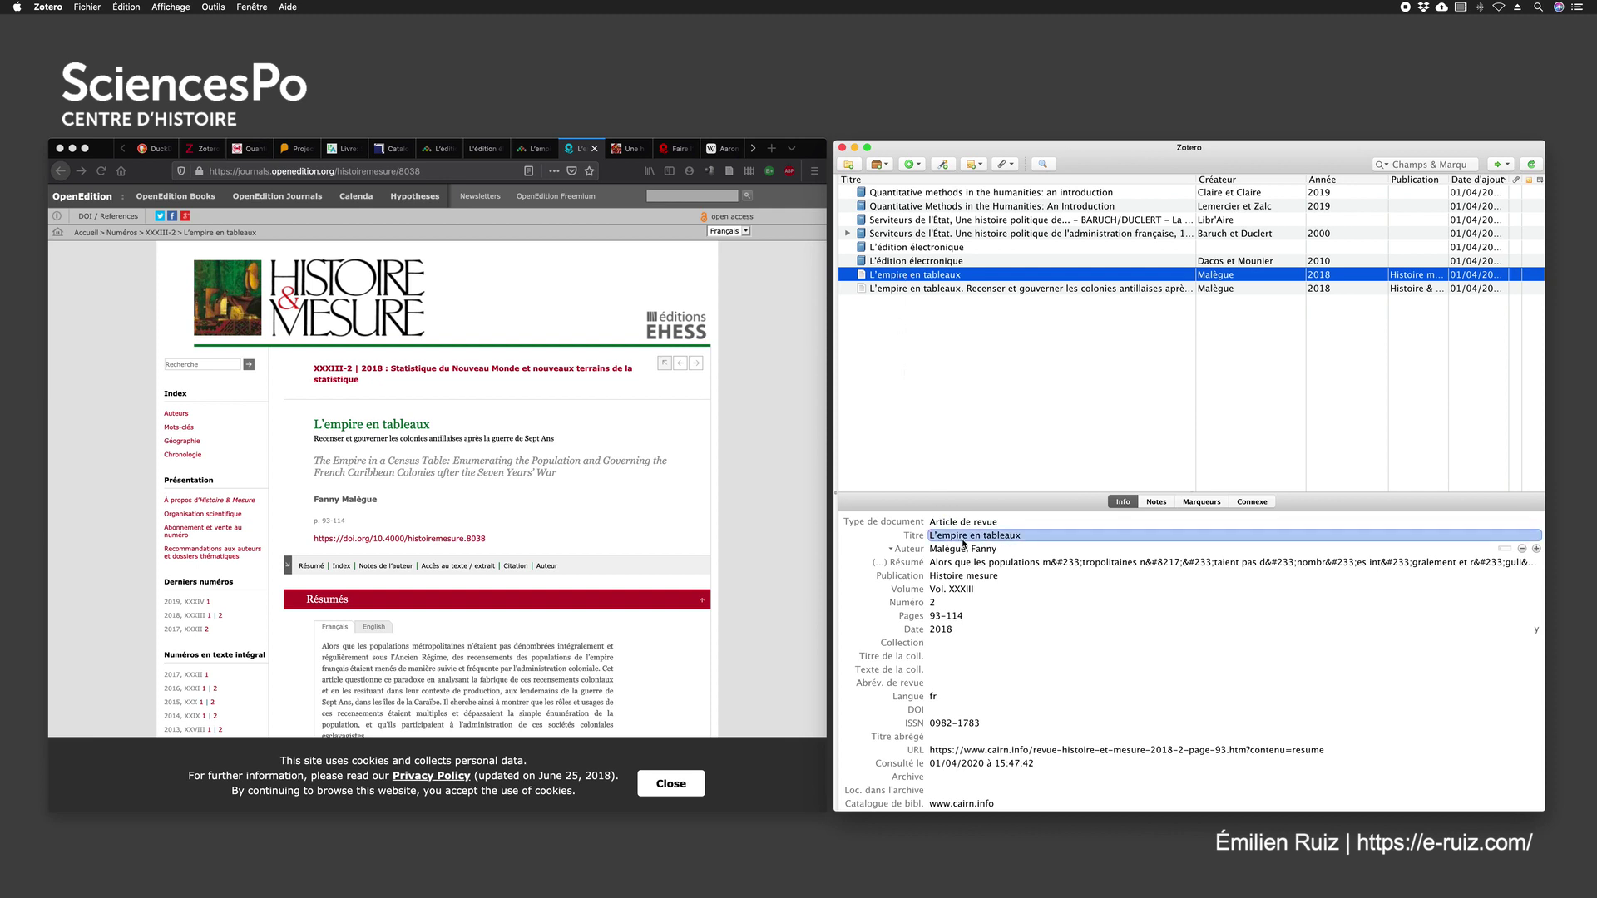
pyautogui.click(313, 441)
pyautogui.moveTo(313, 441); pyautogui.dragTo(556, 442)
pyautogui.click(981, 601)
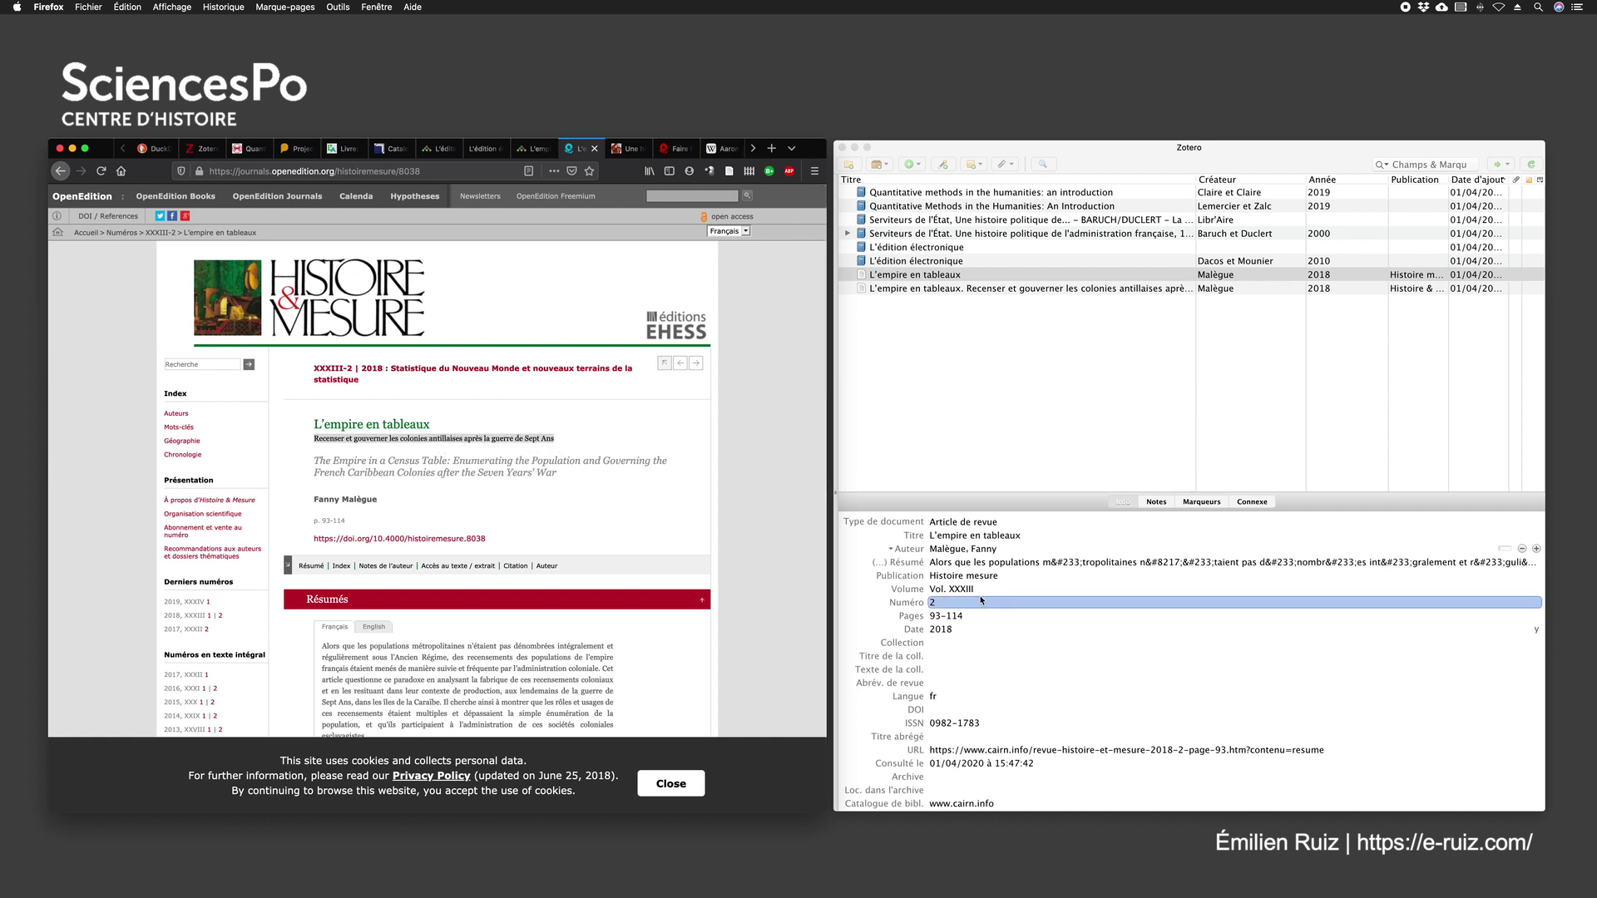
# Step: Examine the author, abstract and publication fields of the Cairn record for import errors
pyautogui.click(997, 550)
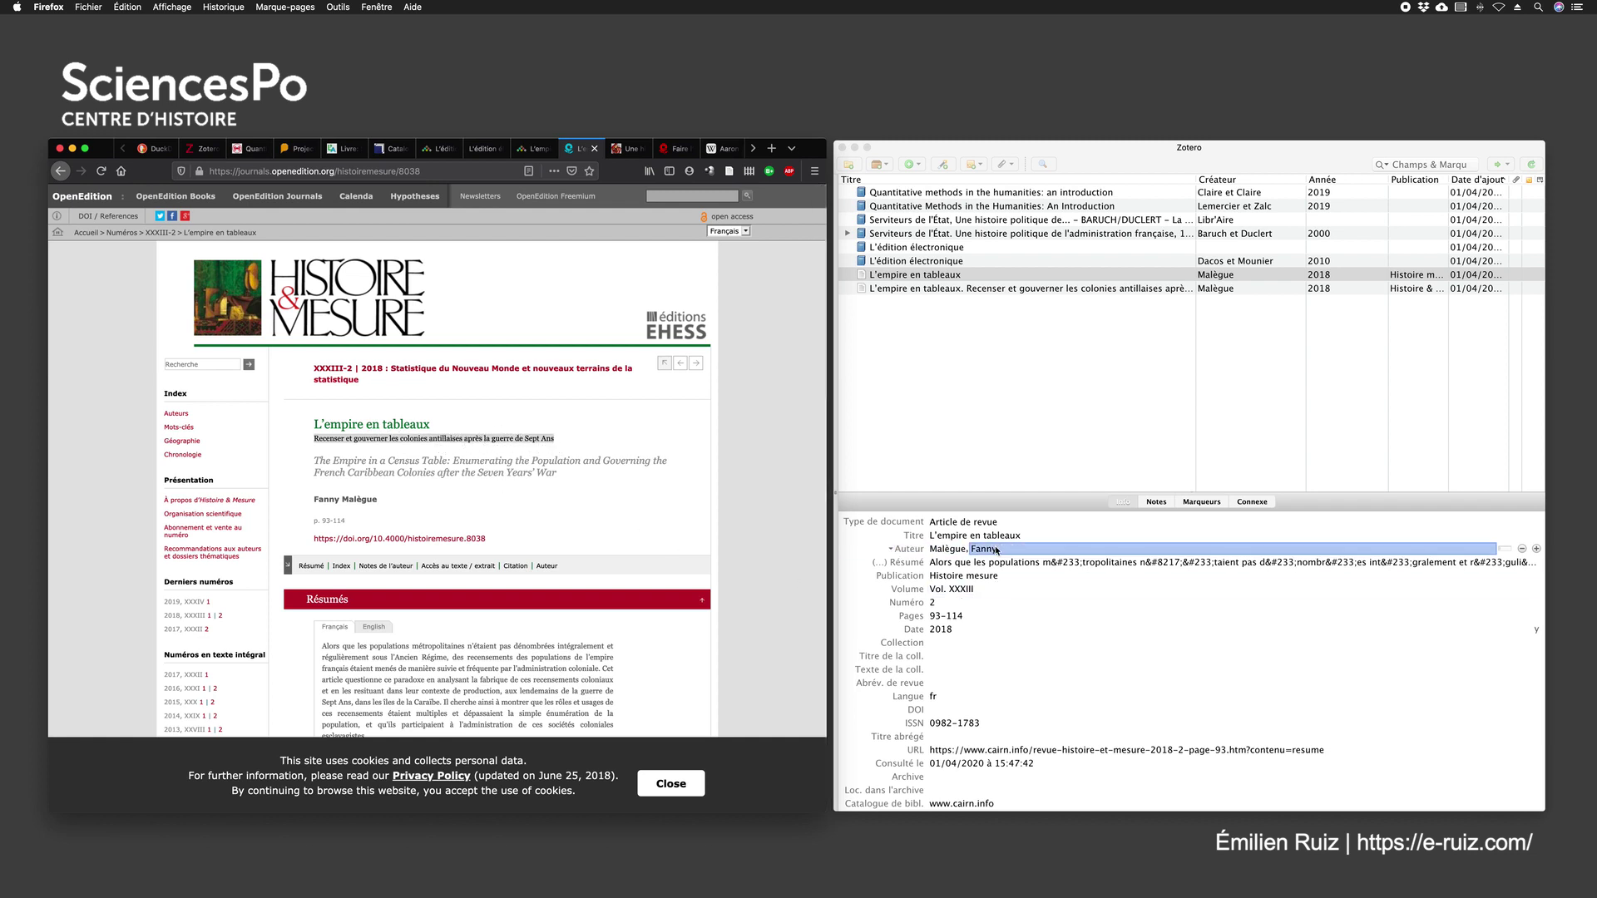
pyautogui.click(1046, 563)
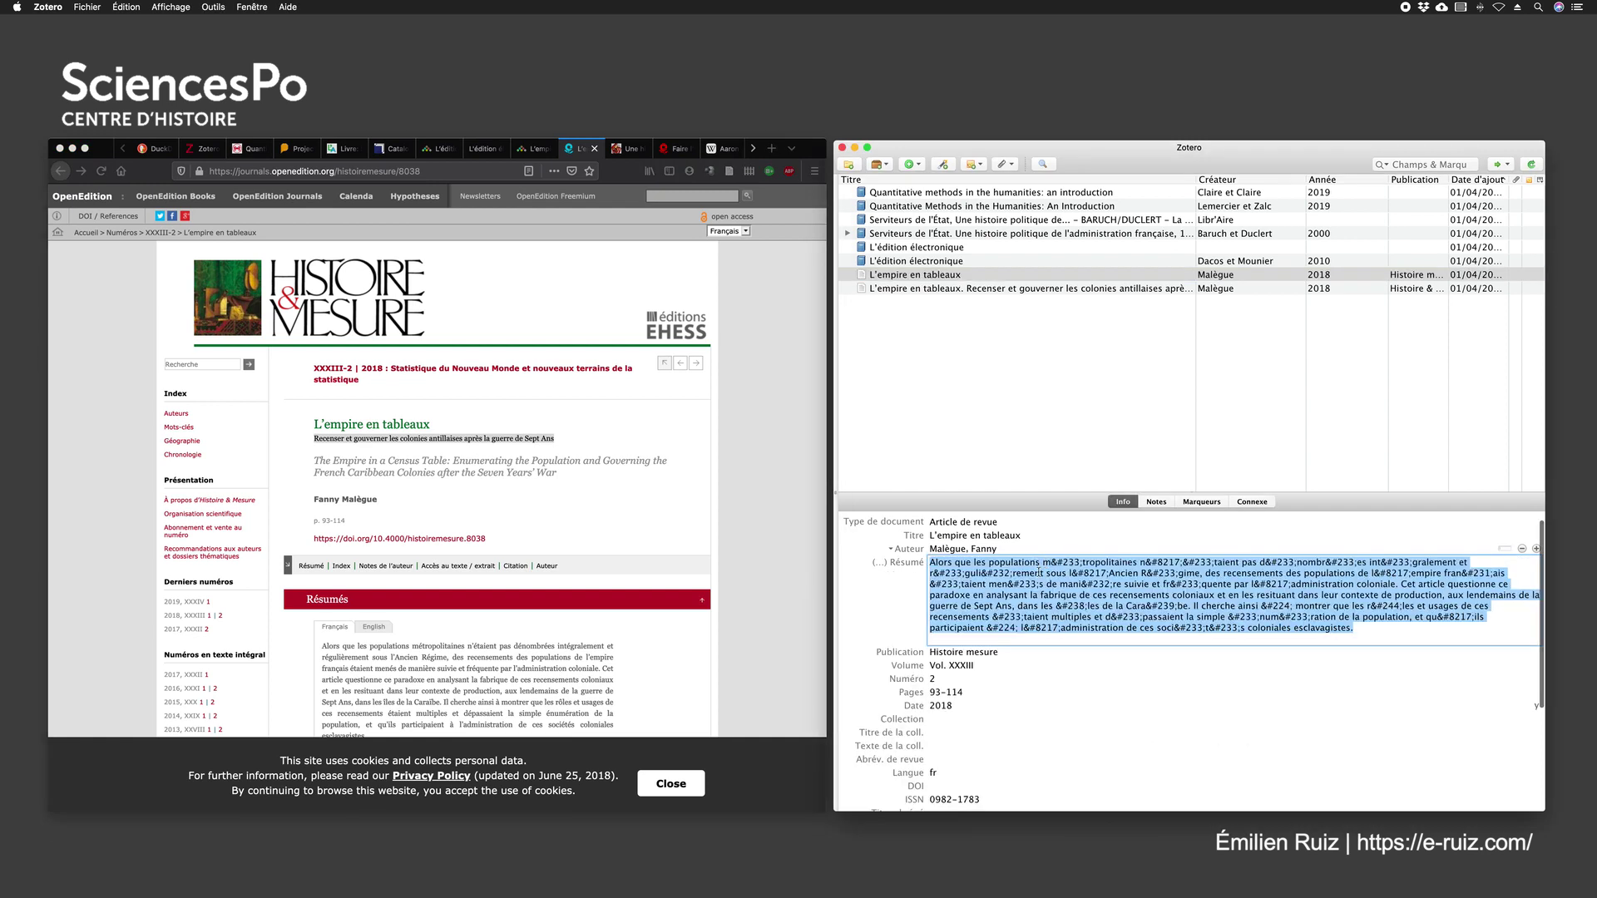
pyautogui.click(953, 574)
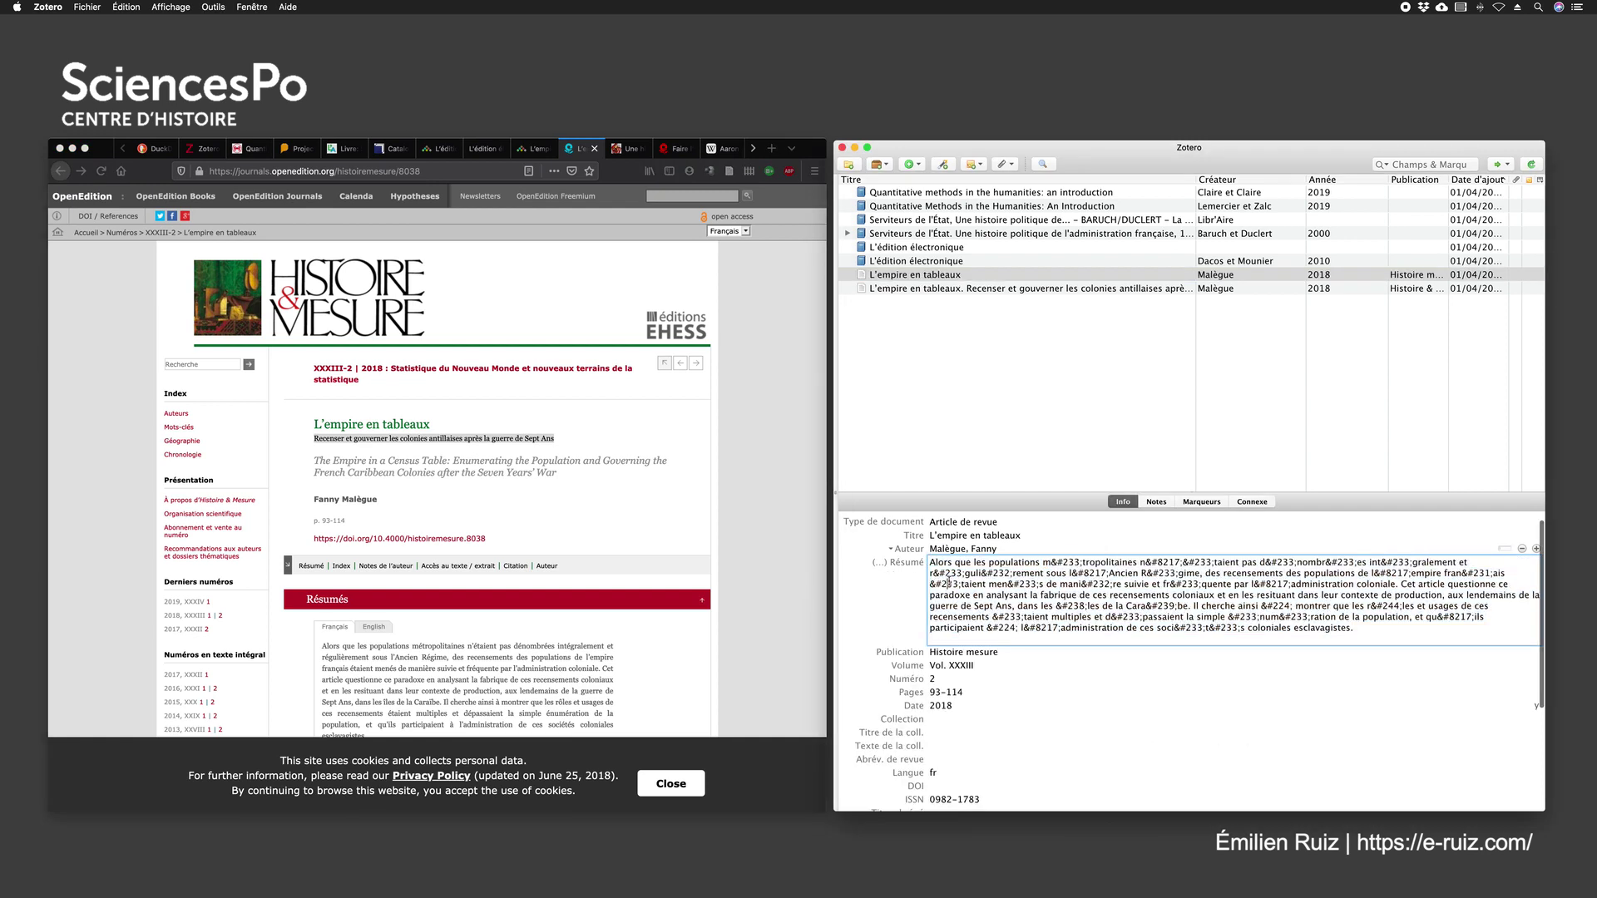
pyautogui.click(886, 588)
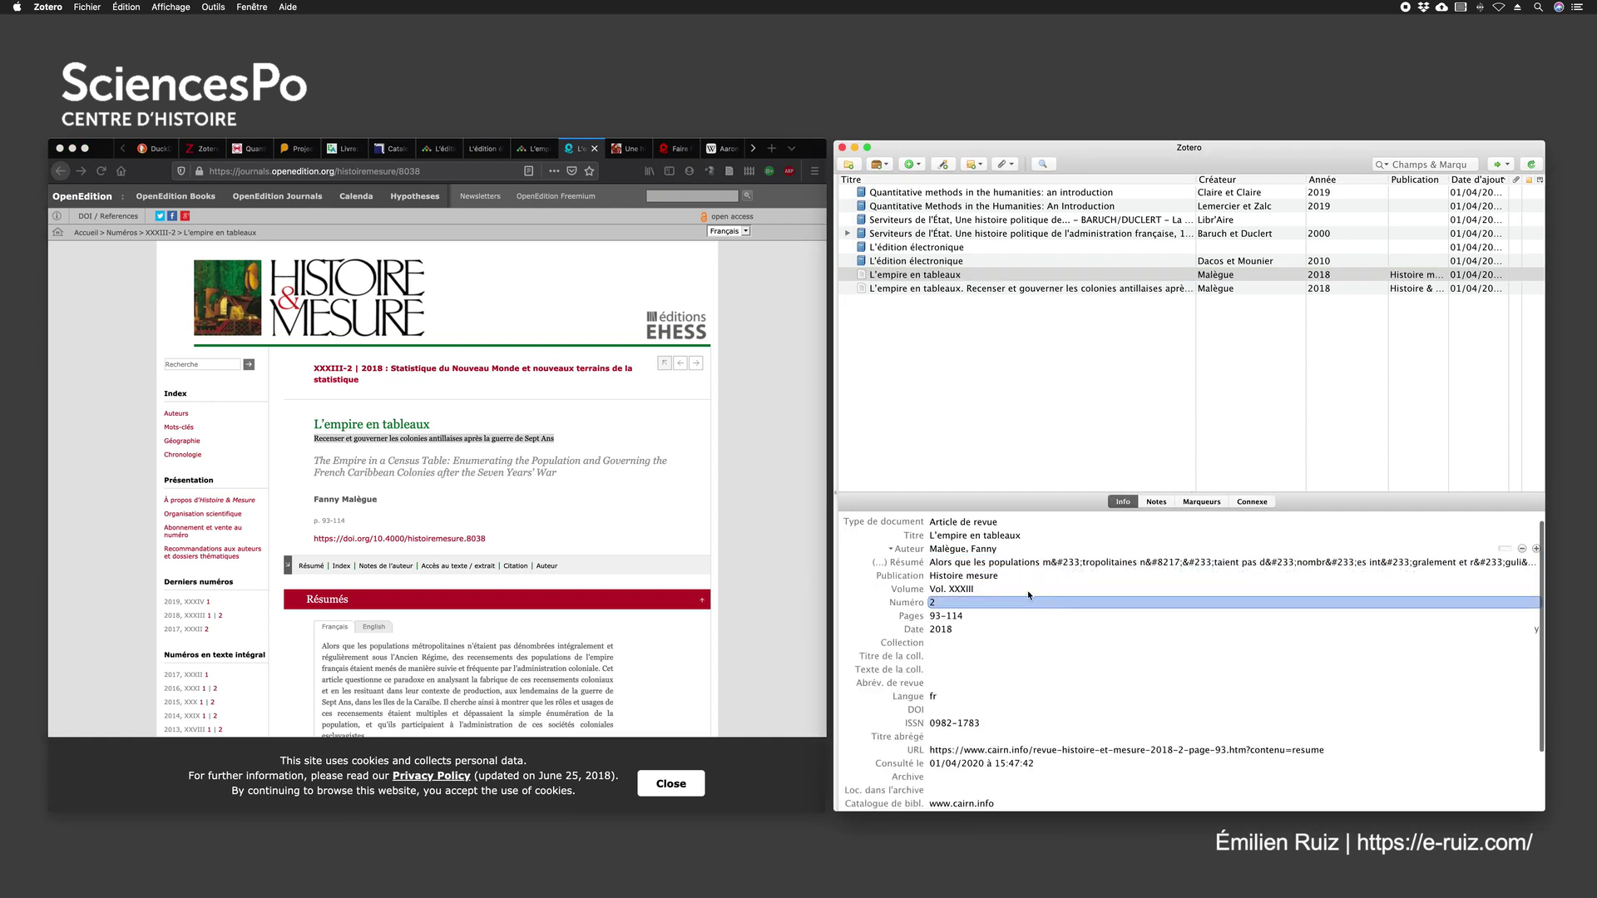
pyautogui.click(981, 580)
pyautogui.click(982, 576)
pyautogui.click(1021, 576)
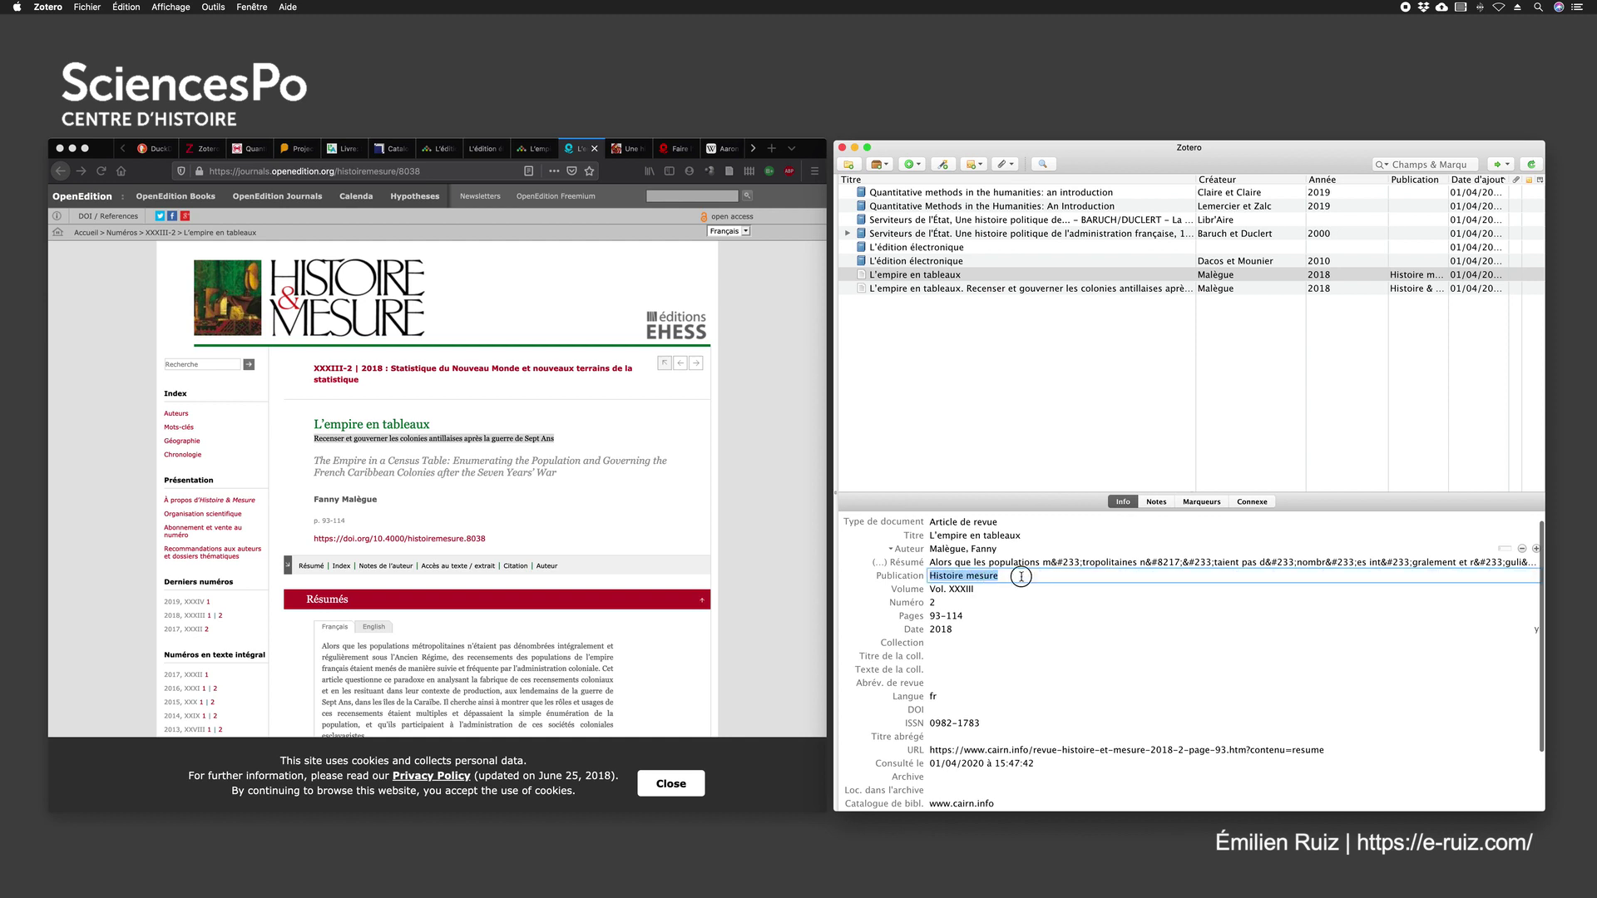
pyautogui.doubleClick(982, 575)
pyautogui.click(859, 583)
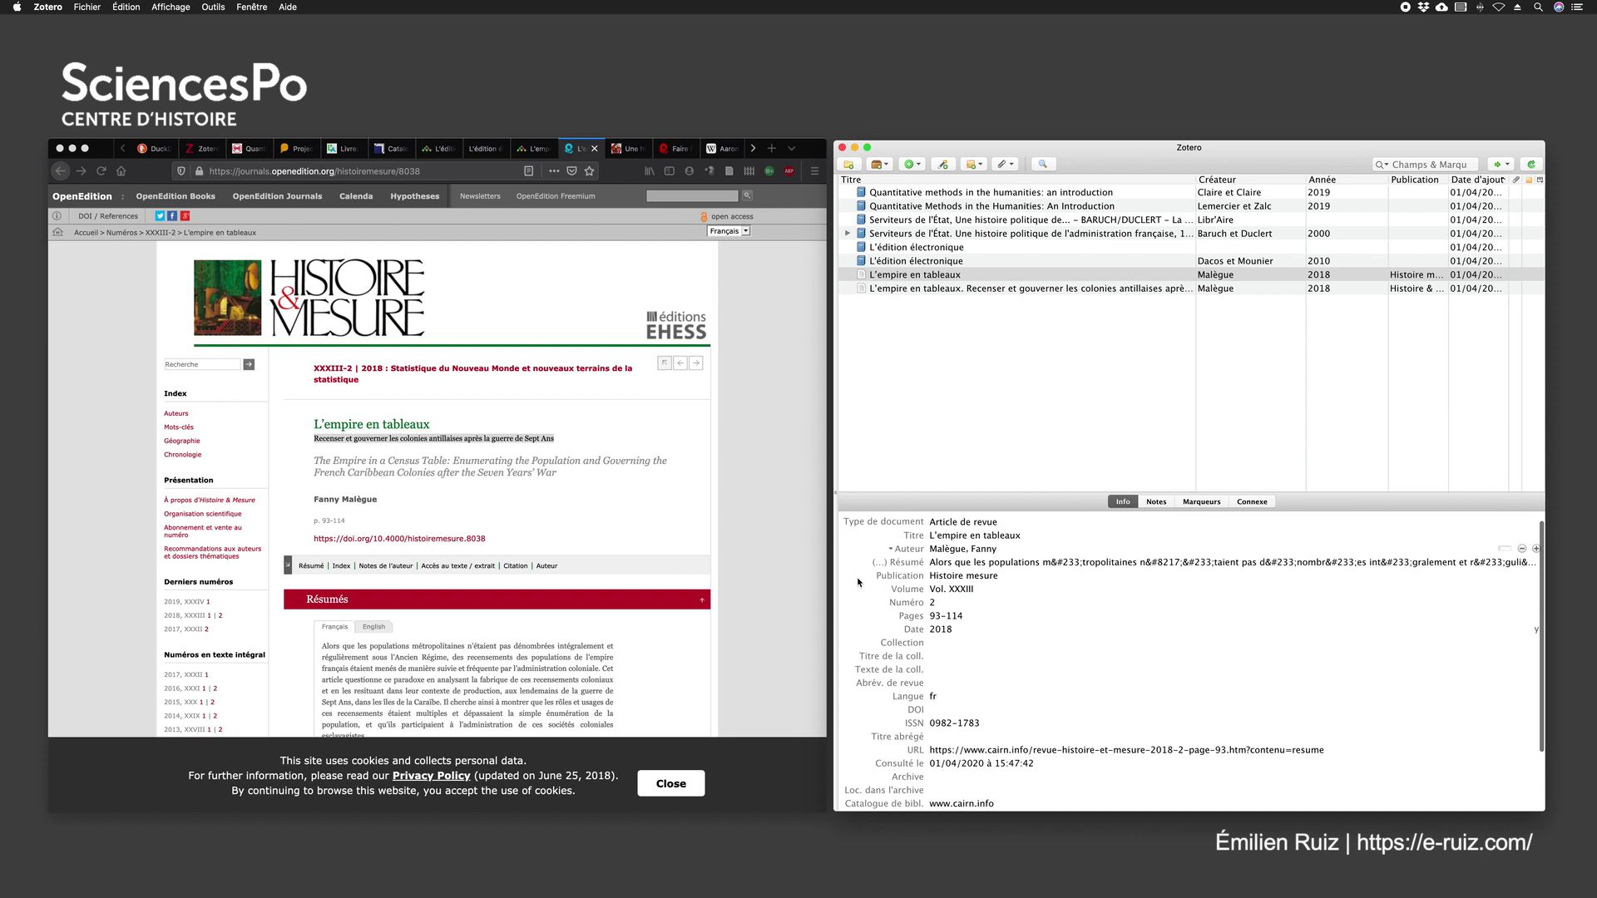
# Step: Check the volume and issue numbering of the article on its OpenEdition and Cairn pages
pyautogui.click(999, 590)
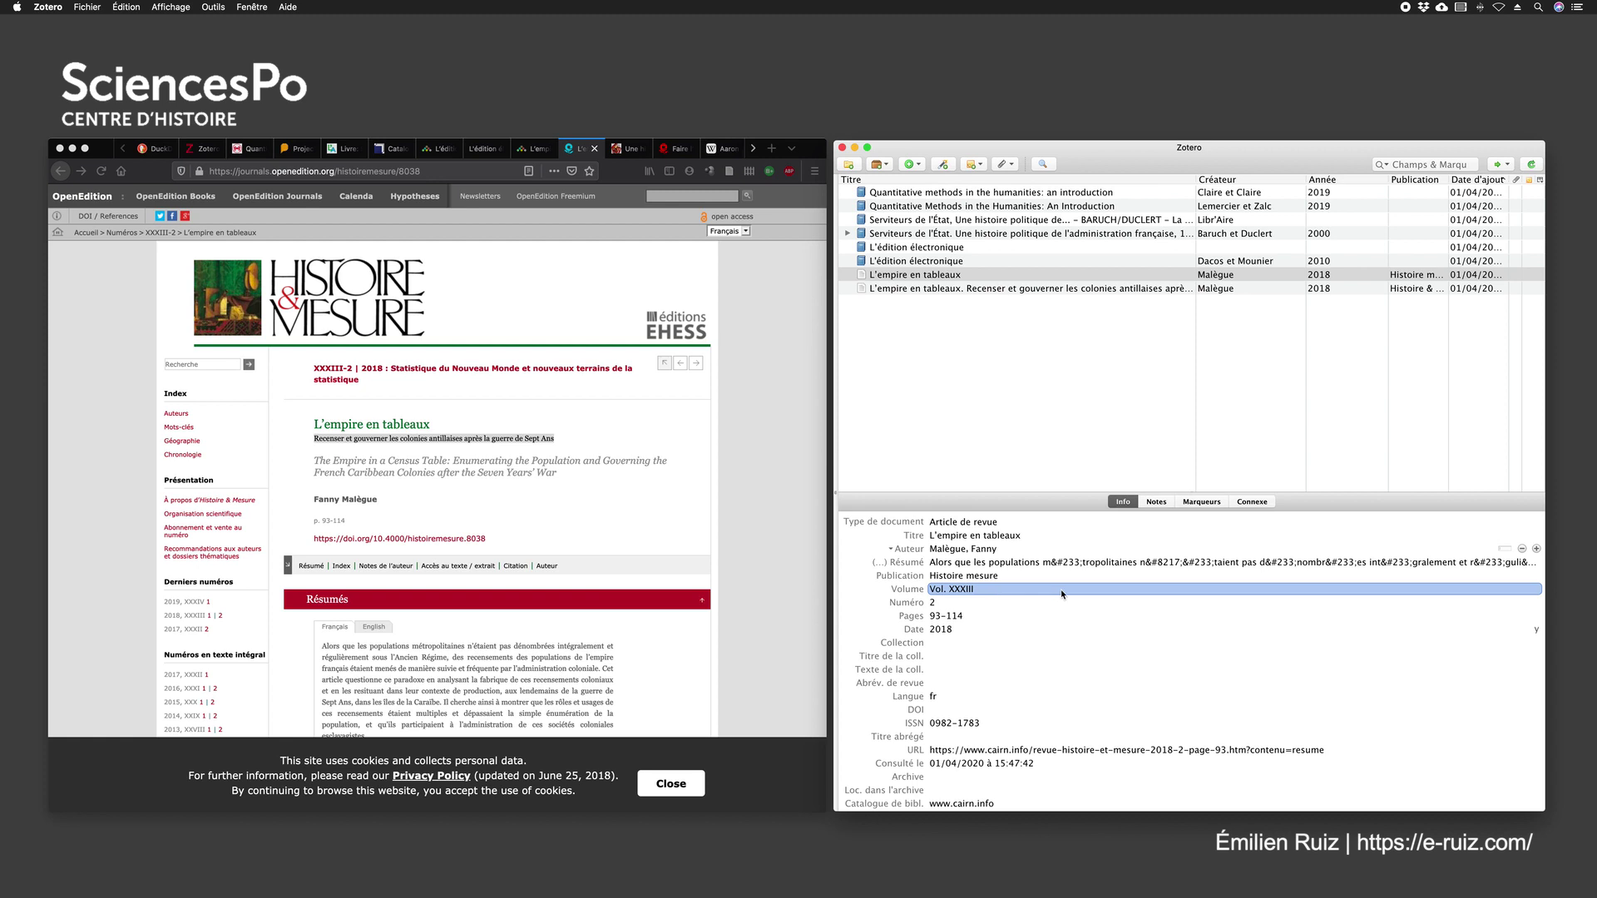
pyautogui.press('Return')
pyautogui.click(337, 387)
pyautogui.click(291, 366)
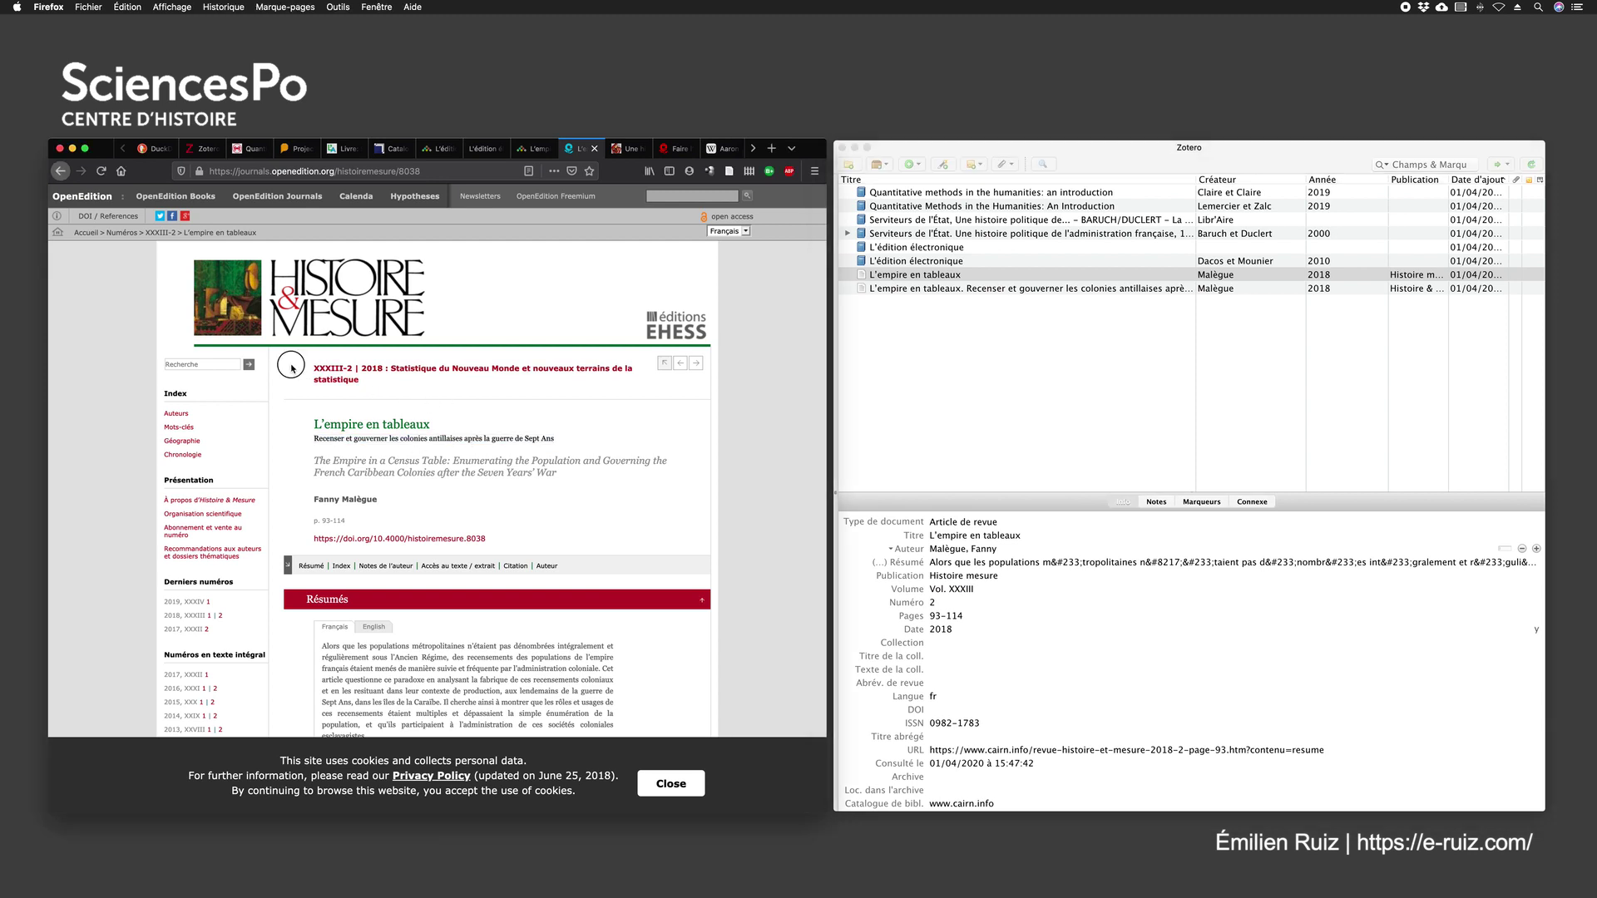
pyautogui.moveTo(292, 366); pyautogui.dragTo(341, 373)
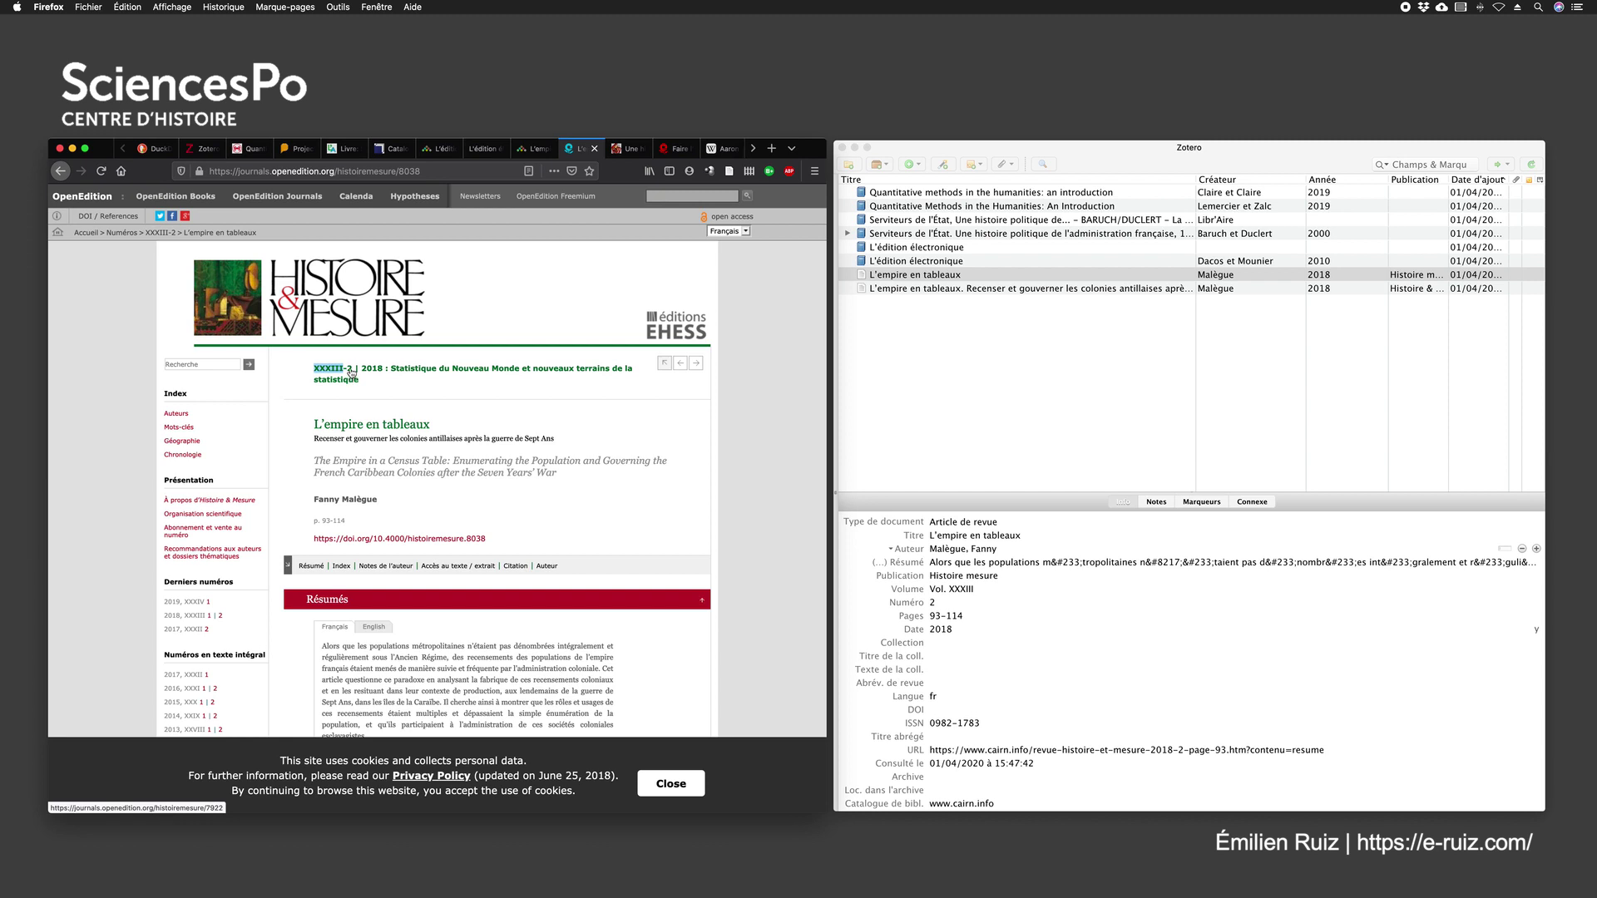
pyautogui.click(537, 149)
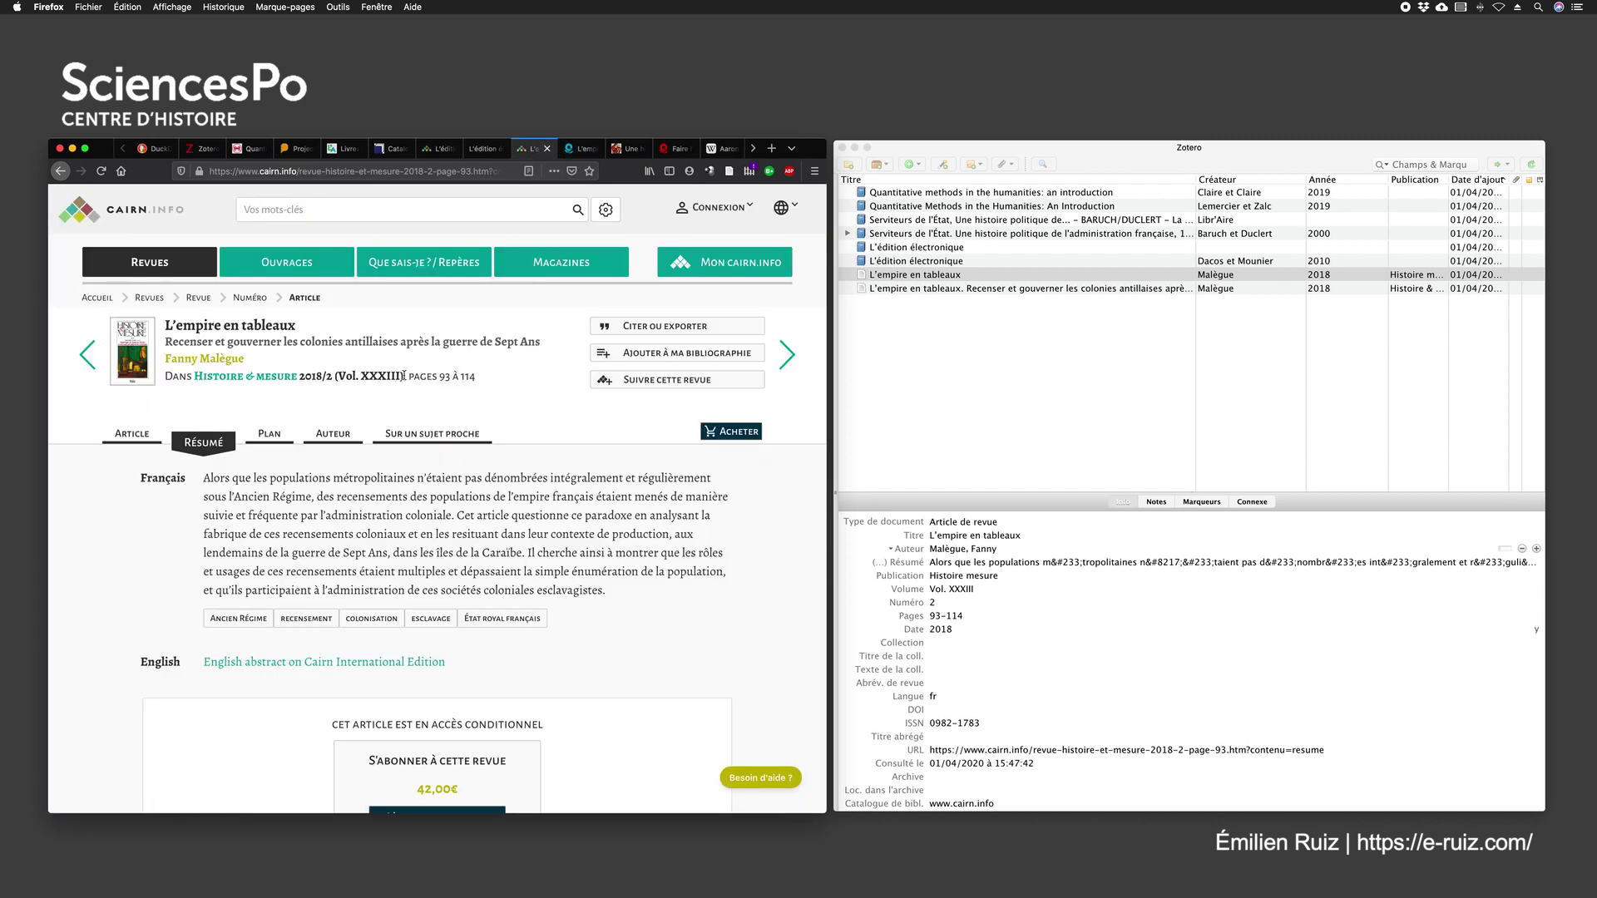
pyautogui.moveTo(405, 376); pyautogui.dragTo(326, 381)
# Step: Remove the "Vol." prefix from the Cairn record's Volume field, leaving XXXIII
pyautogui.click(972, 538)
pyautogui.click(971, 575)
pyautogui.click(975, 589)
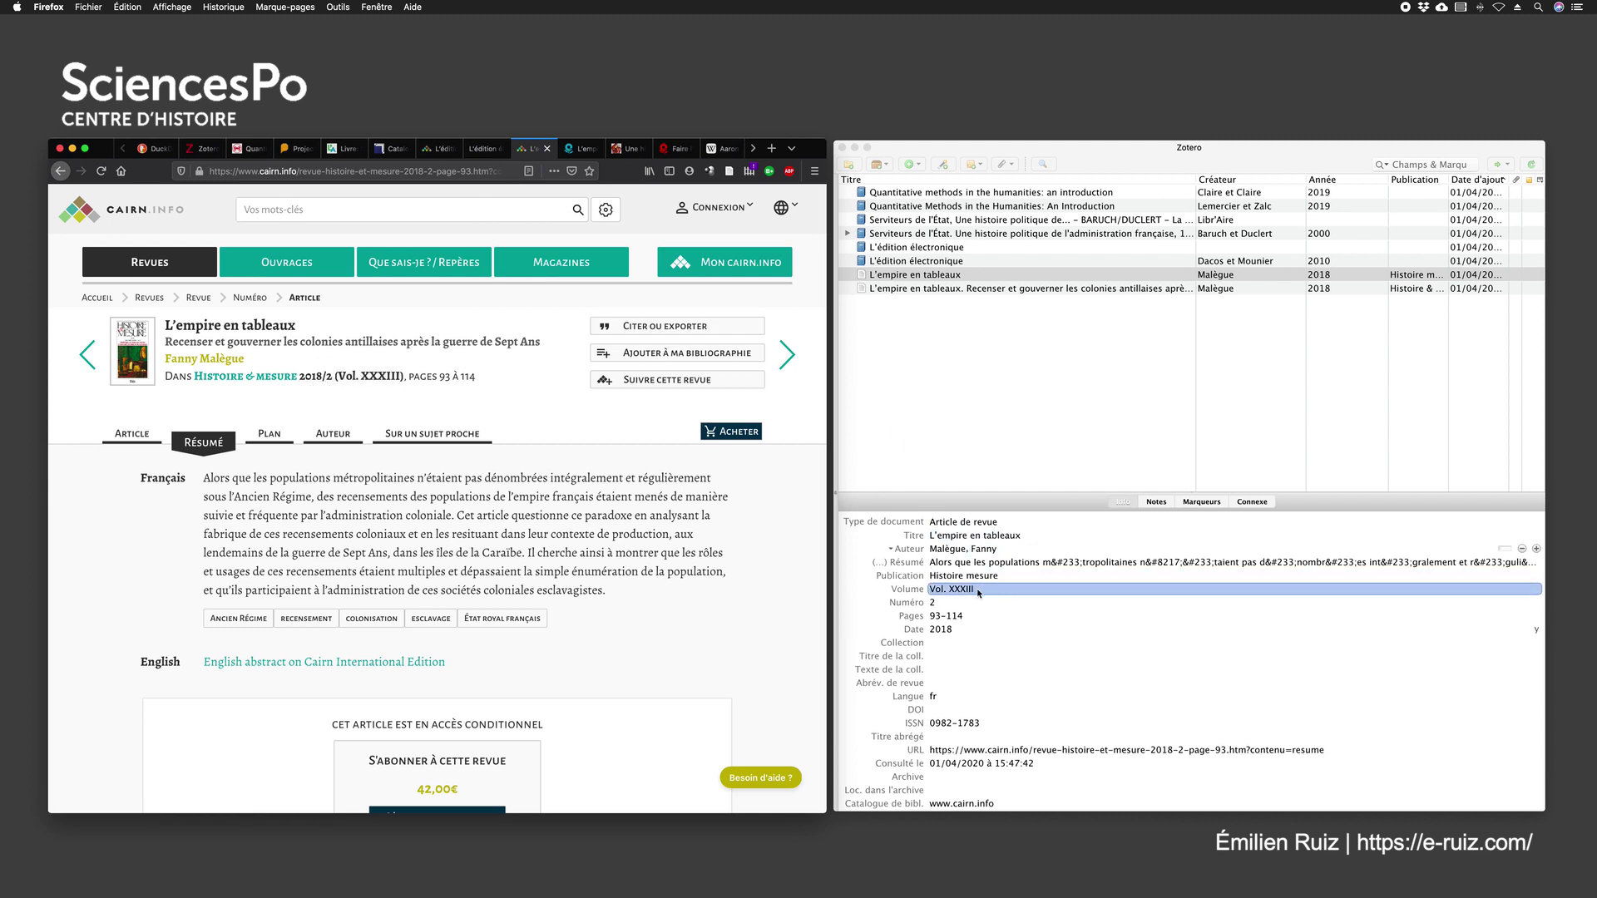
pyautogui.click(973, 591)
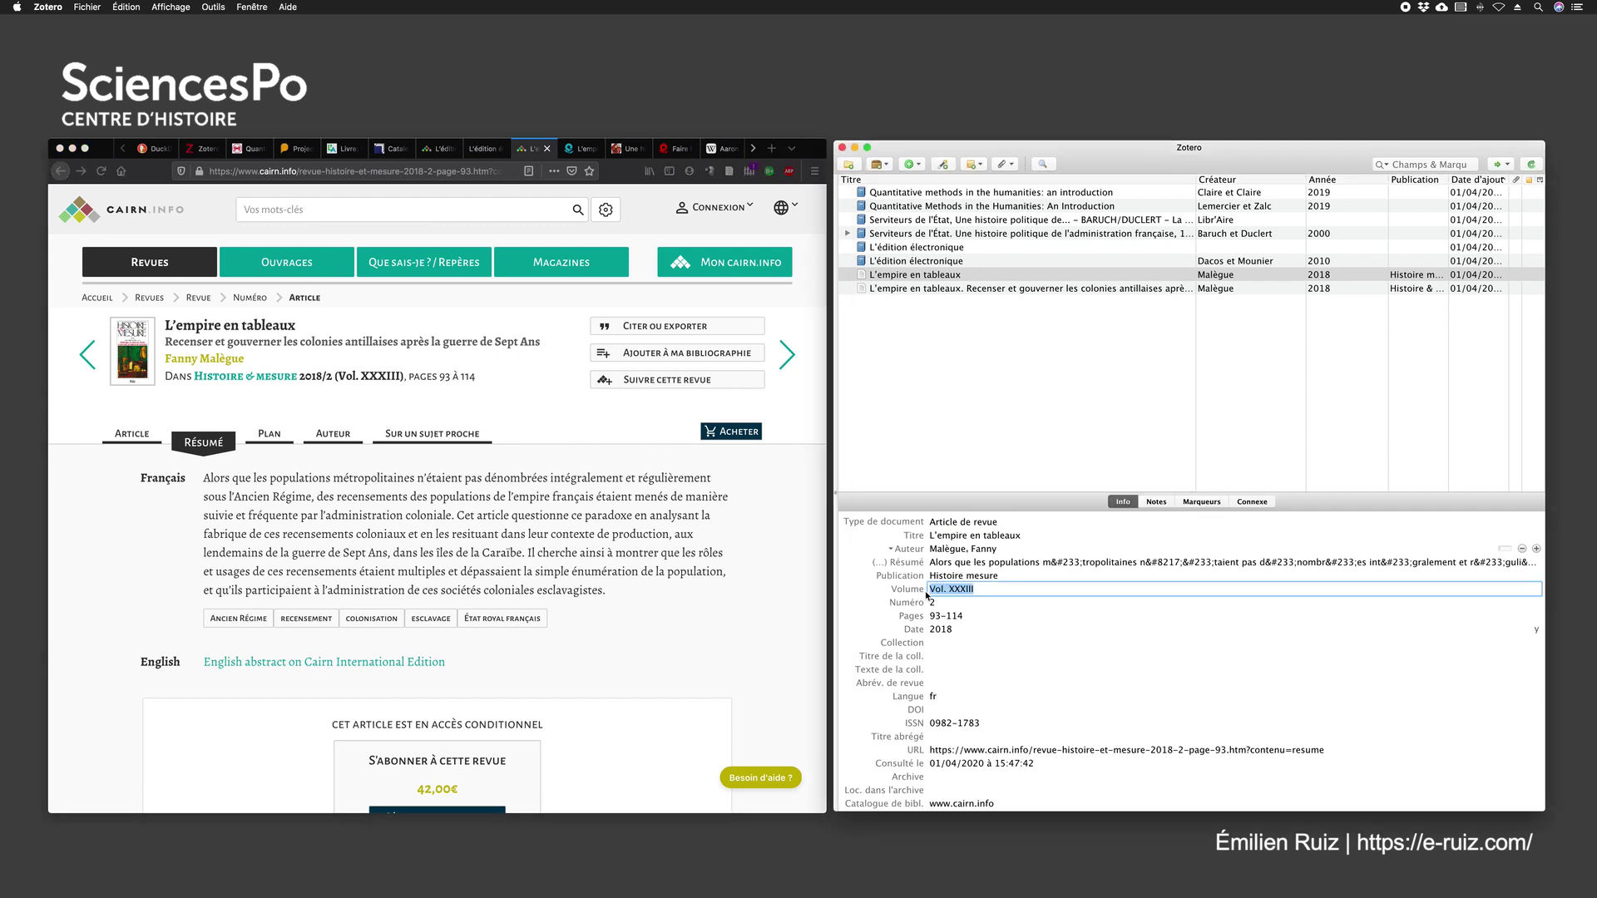
pyautogui.click(945, 589)
pyautogui.click(949, 589)
pyautogui.moveTo(949, 589); pyautogui.dragTo(873, 591)
pyautogui.press('BackSpace')
pyautogui.click(1005, 368)
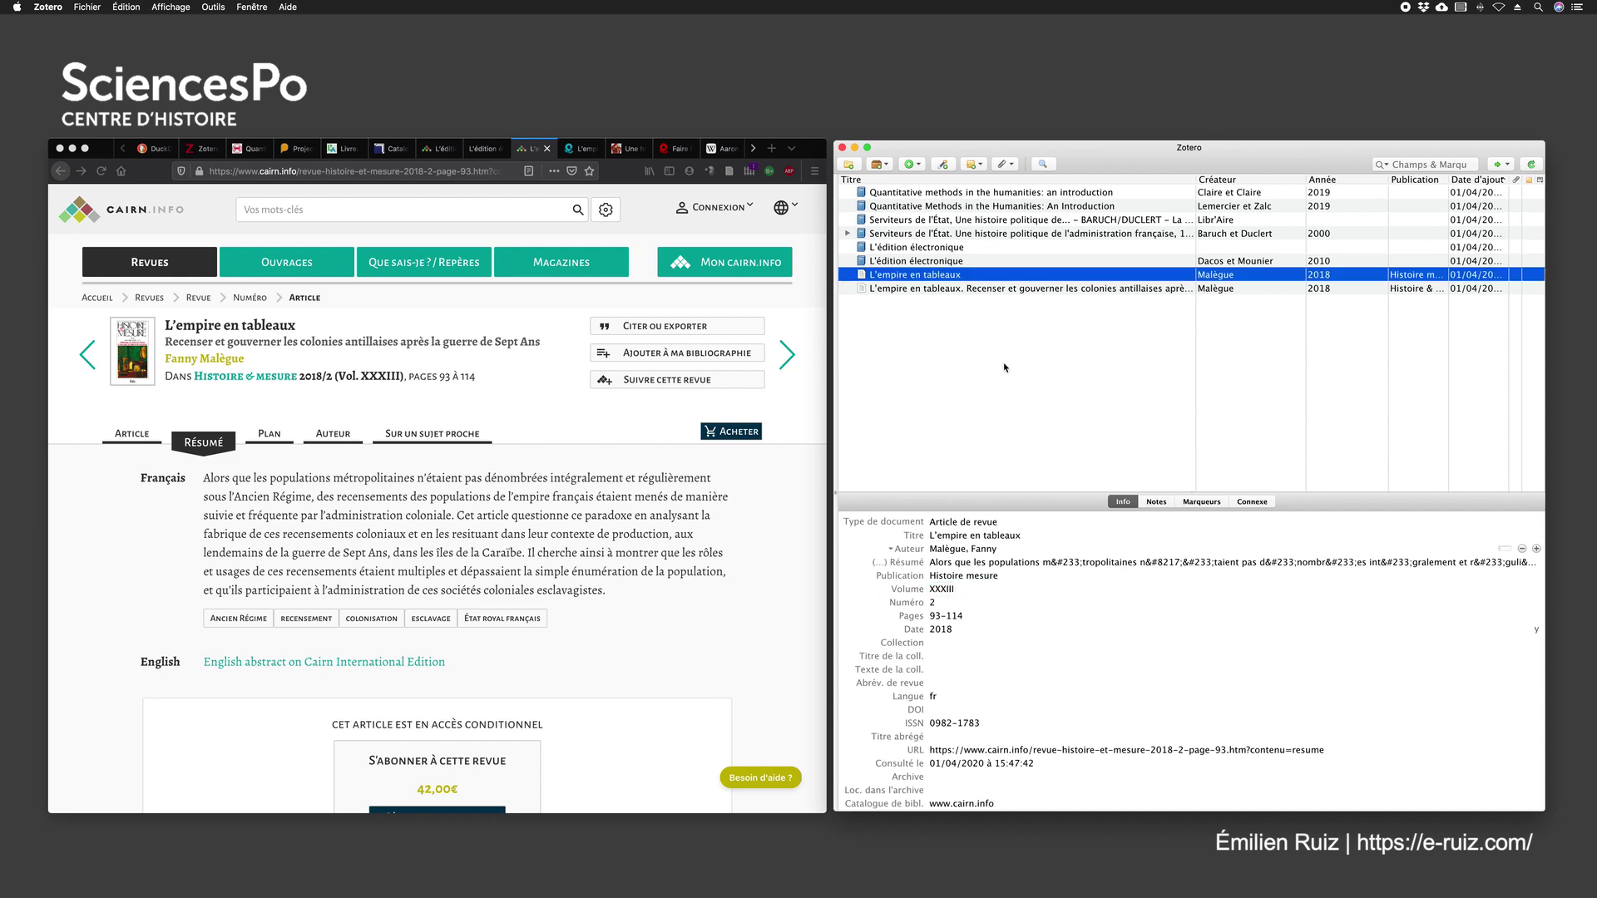
# Step: Check the pages and date fields of the Cairn record
pyautogui.click(962, 620)
pyautogui.click(951, 629)
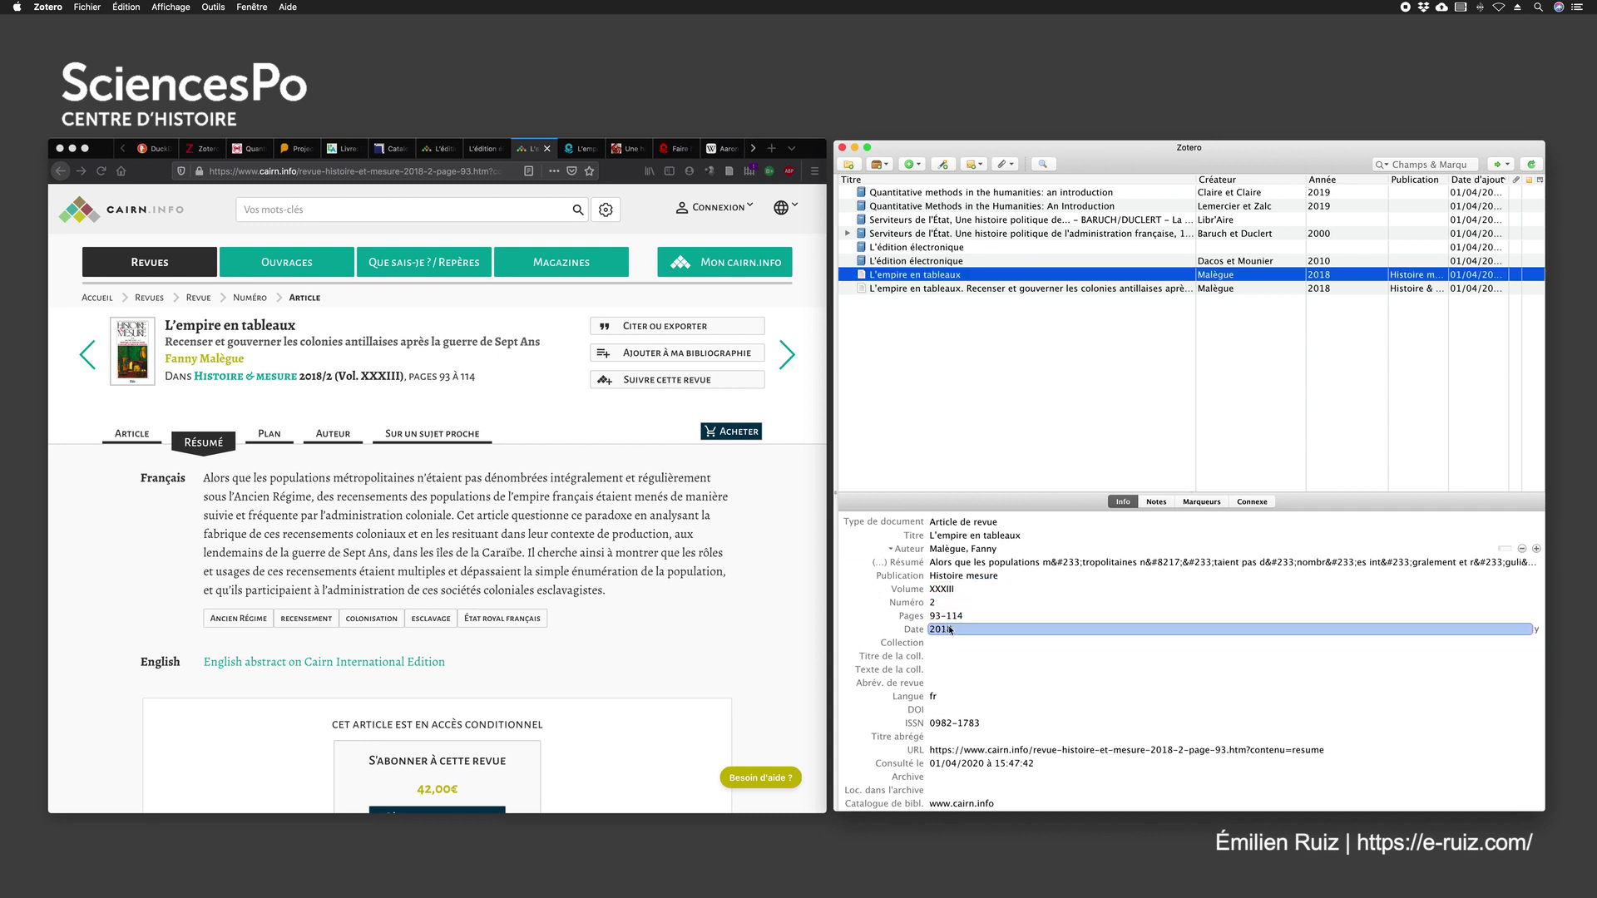
pyautogui.press('Return')
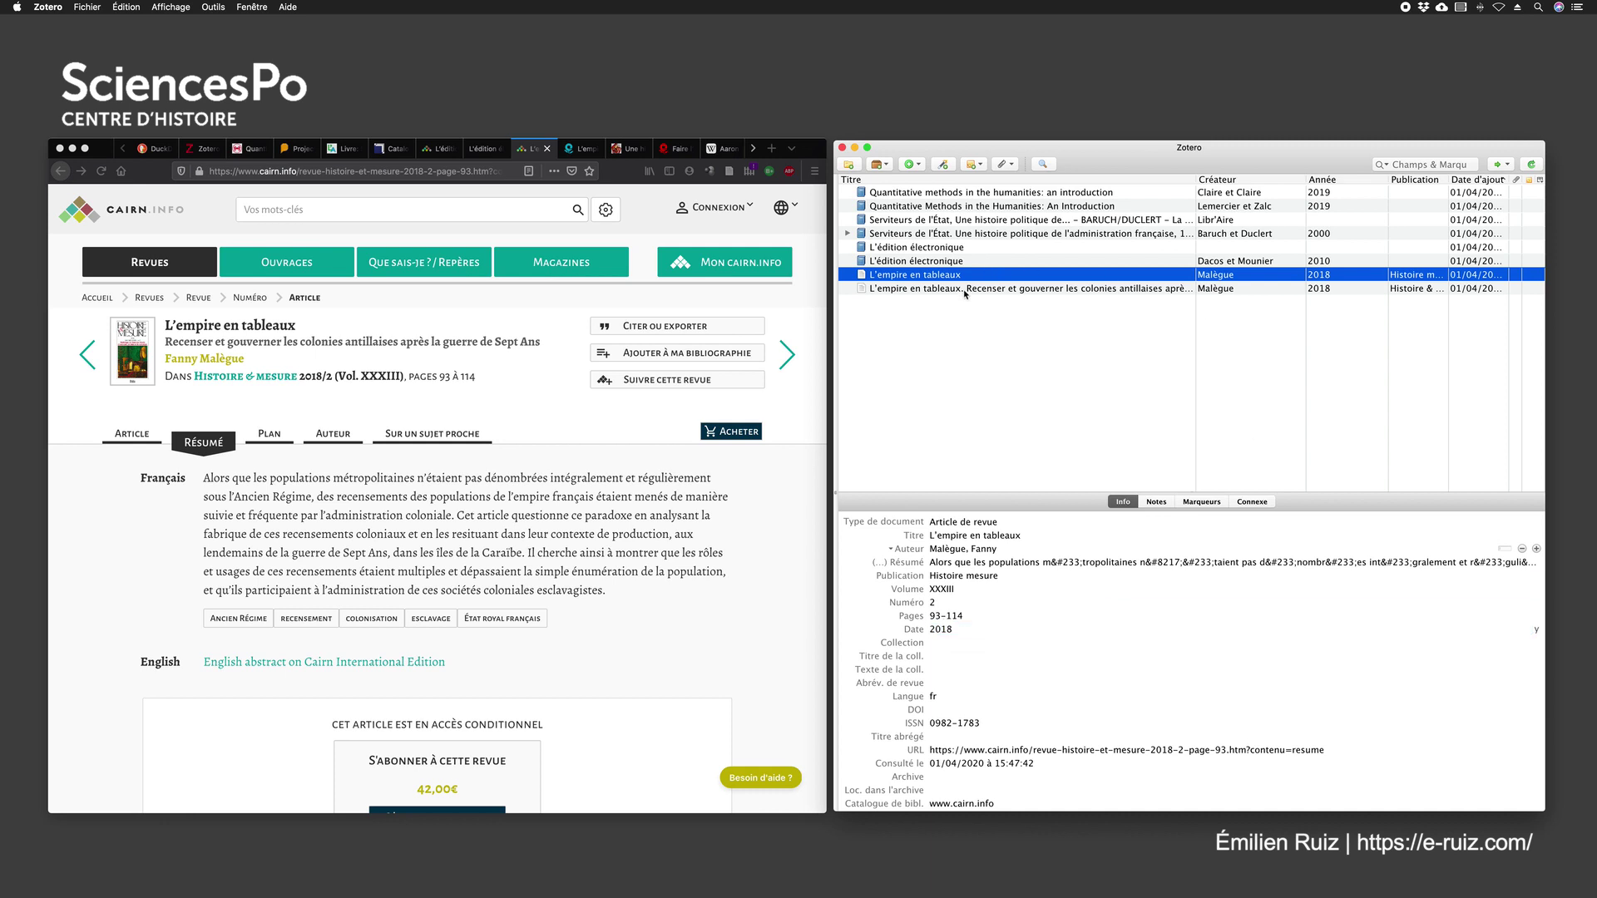
# Step: Select the OpenEdition record of "L'empire en tableaux" and review its title, author, abstract and publication fields
pyautogui.click(893, 292)
pyautogui.click(995, 537)
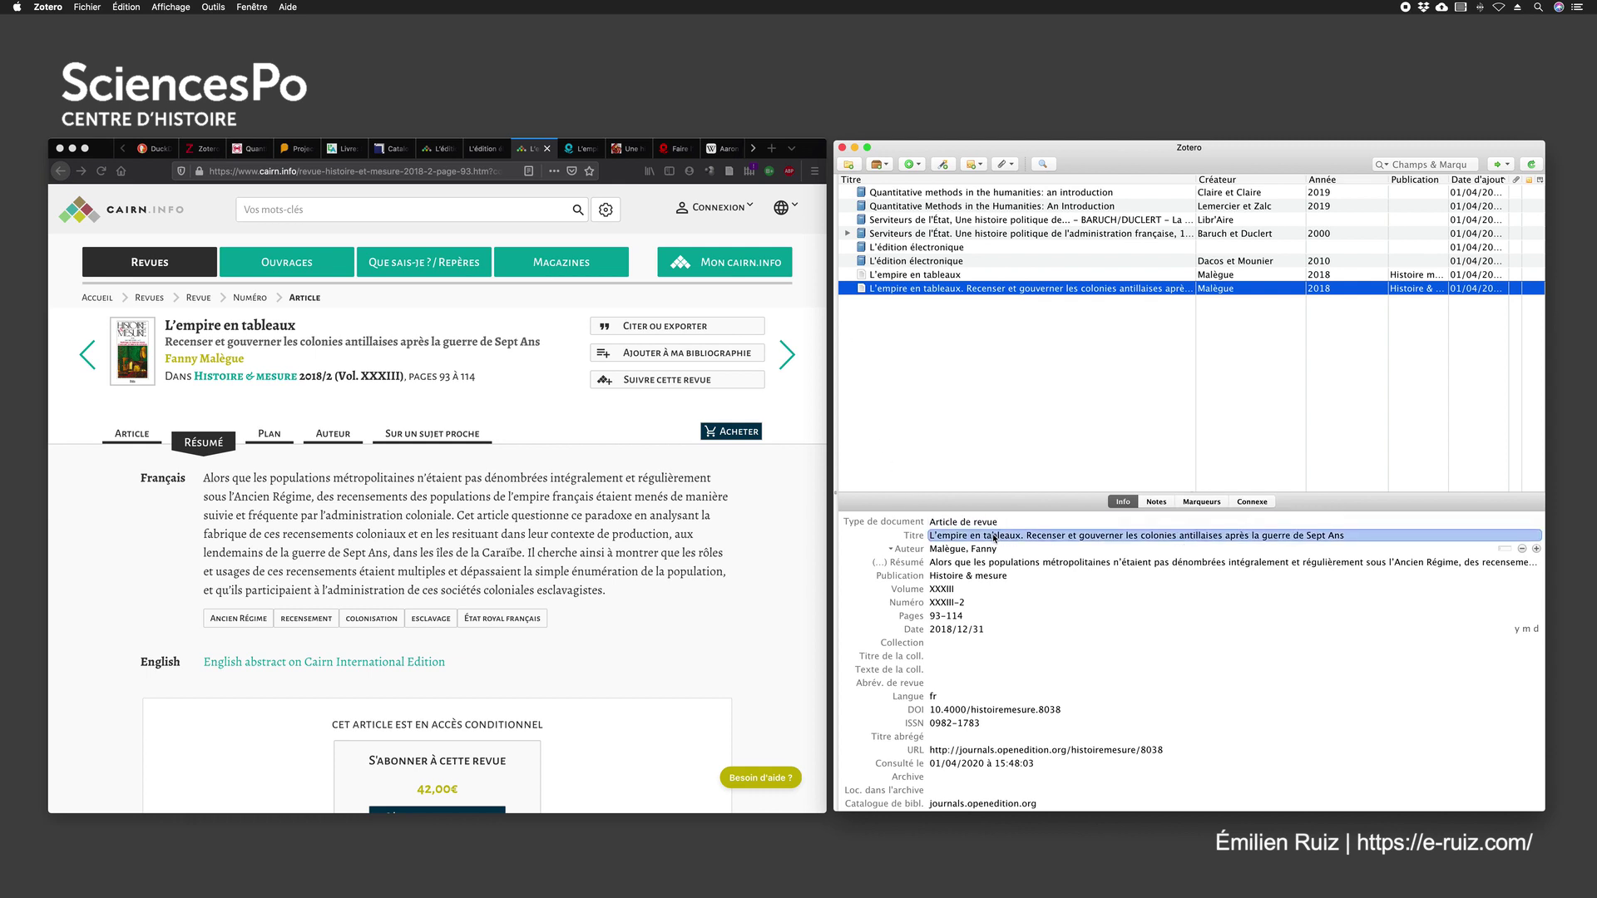
pyautogui.click(951, 549)
pyautogui.click(1003, 551)
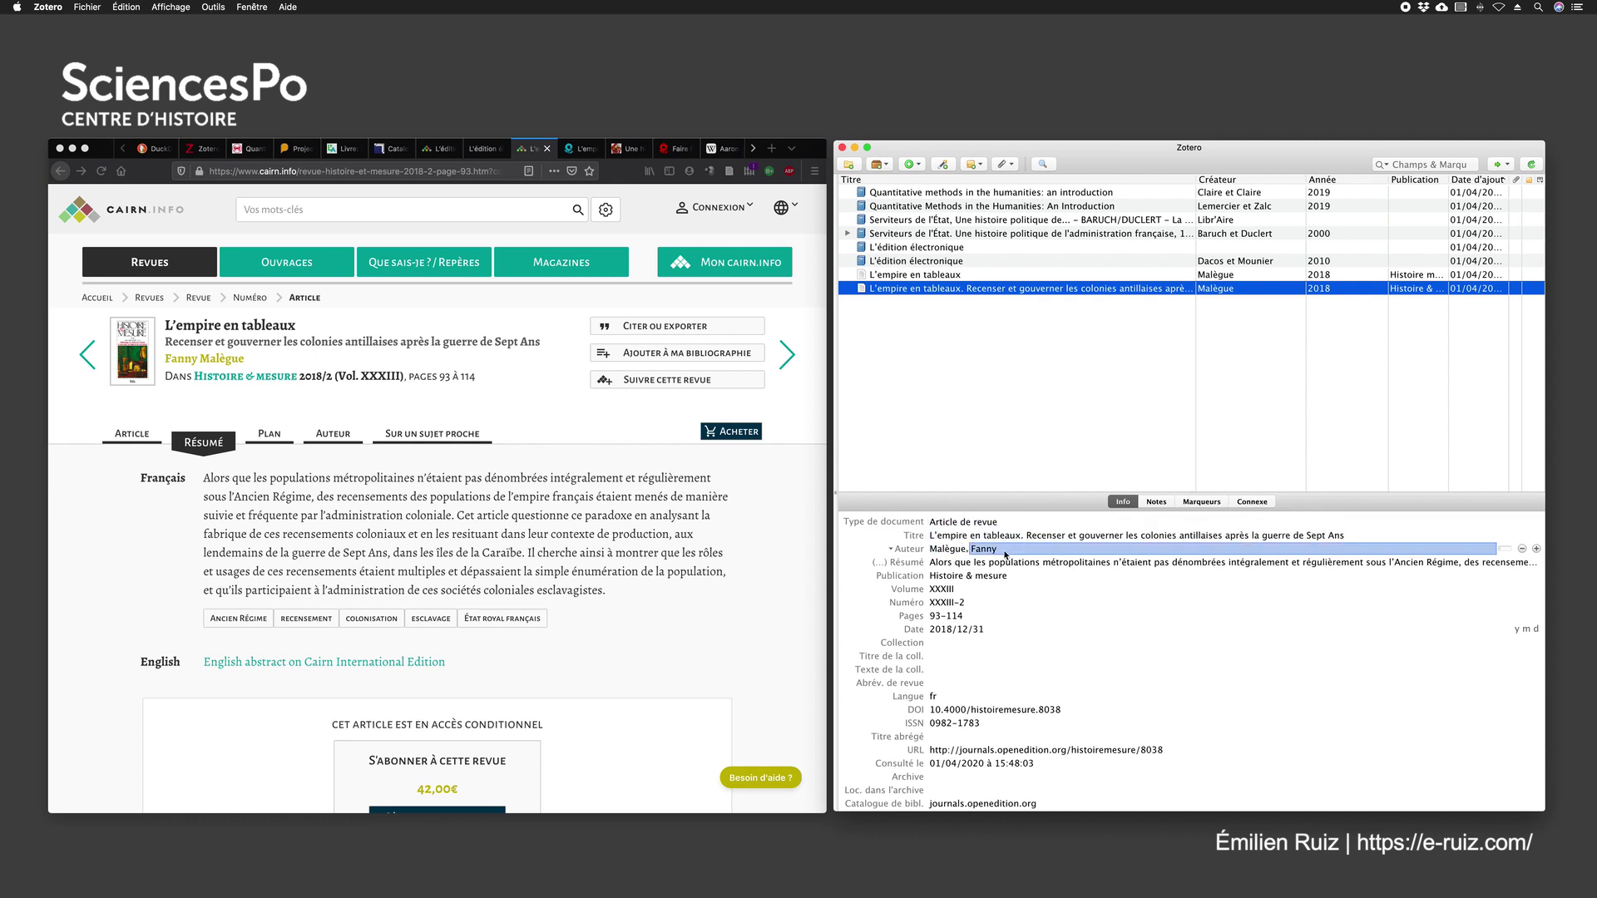
pyautogui.click(975, 562)
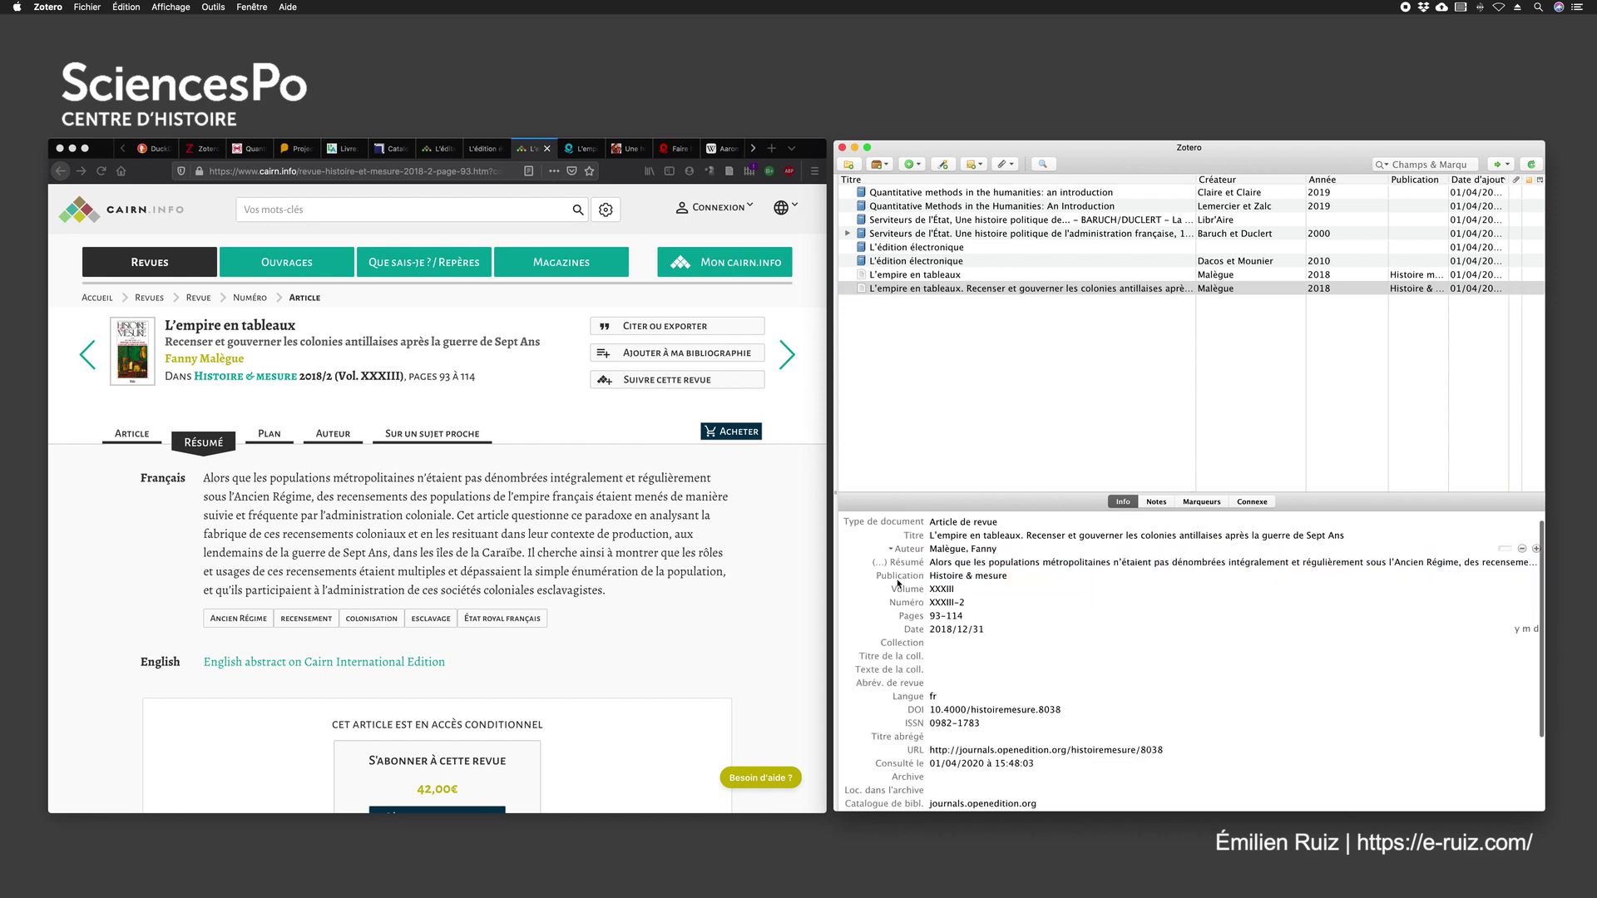
pyautogui.click(899, 583)
pyautogui.click(951, 576)
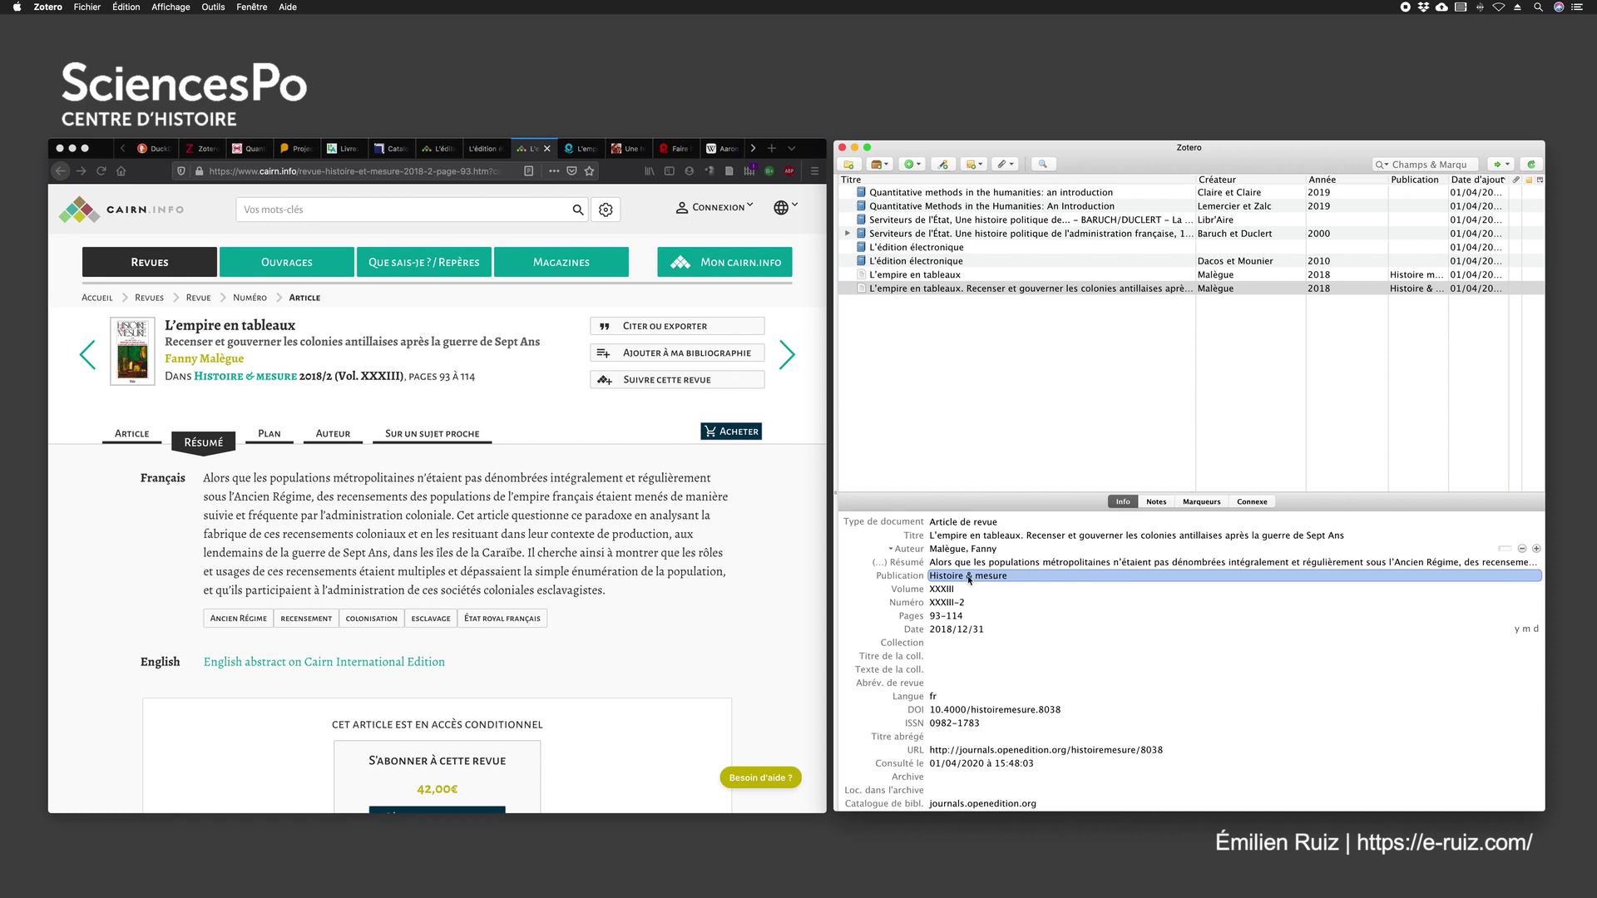
pyautogui.press('Return')
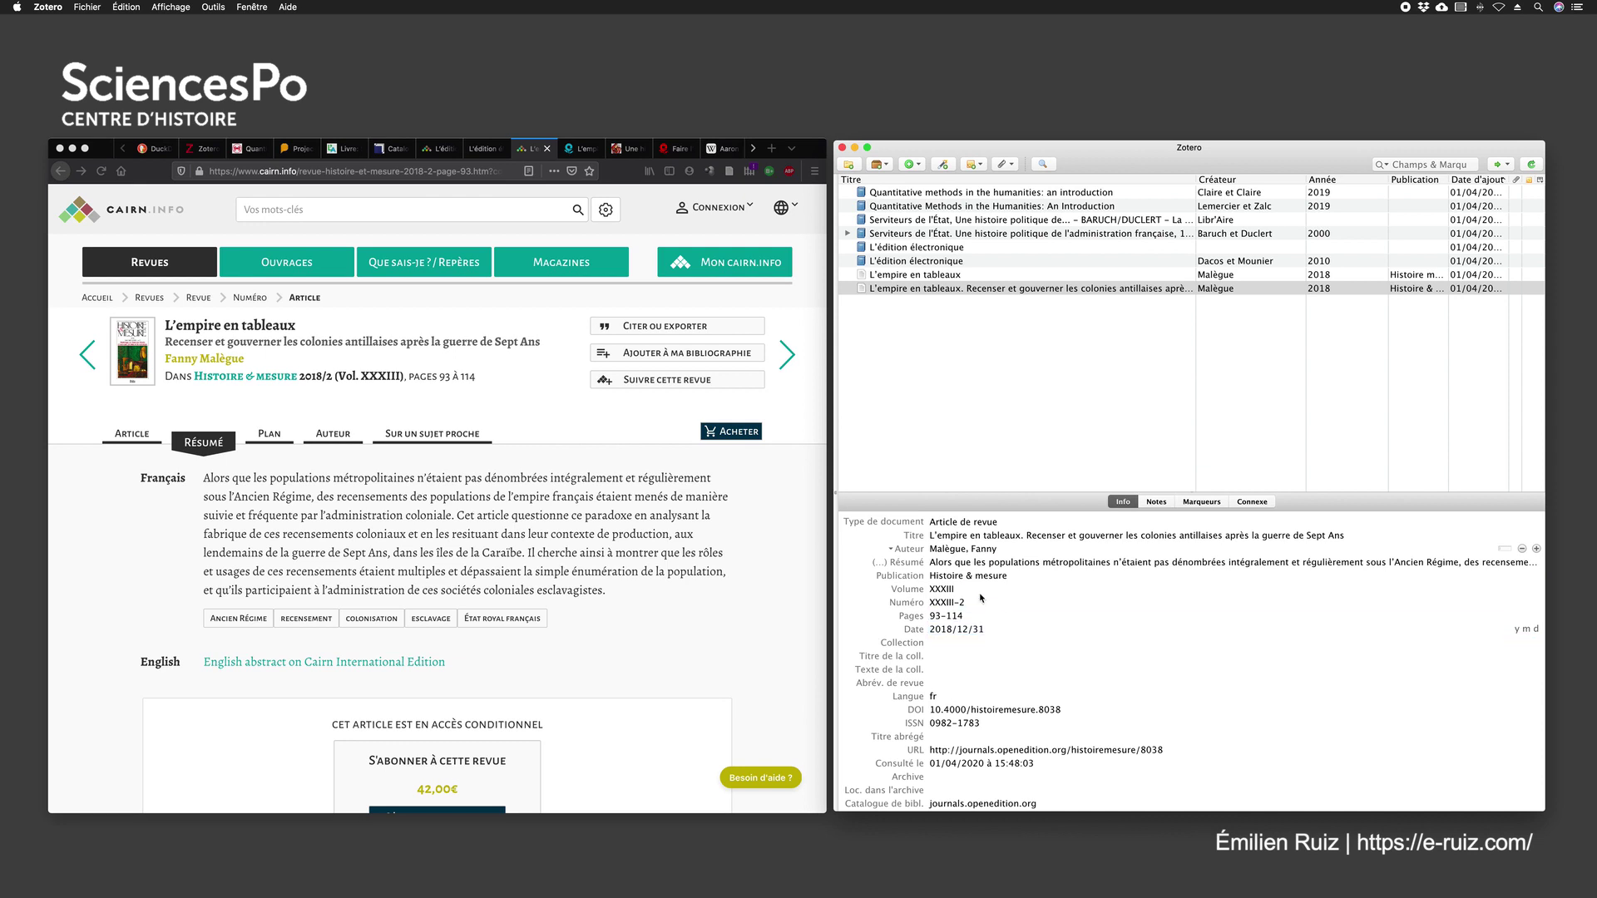
# Step: Remove the volume number from the OpenEdition record's Numéro field, leaving 2
pyautogui.click(963, 590)
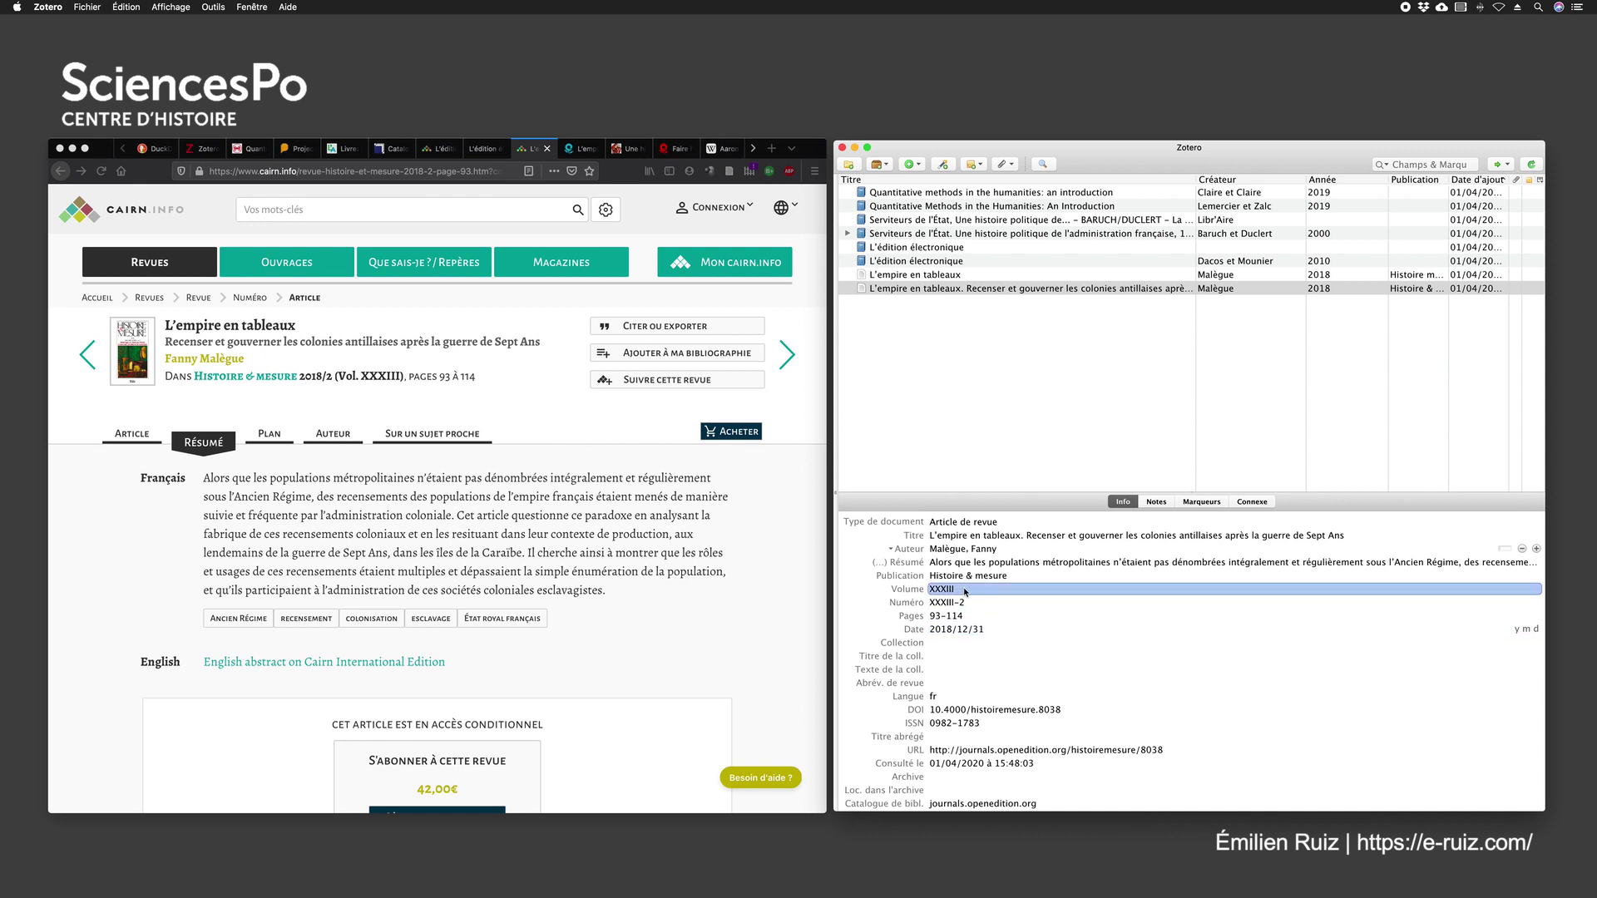
pyautogui.press('Return')
pyautogui.click(934, 603)
pyautogui.moveTo(960, 601); pyautogui.dragTo(900, 605)
pyautogui.press('BackSpace')
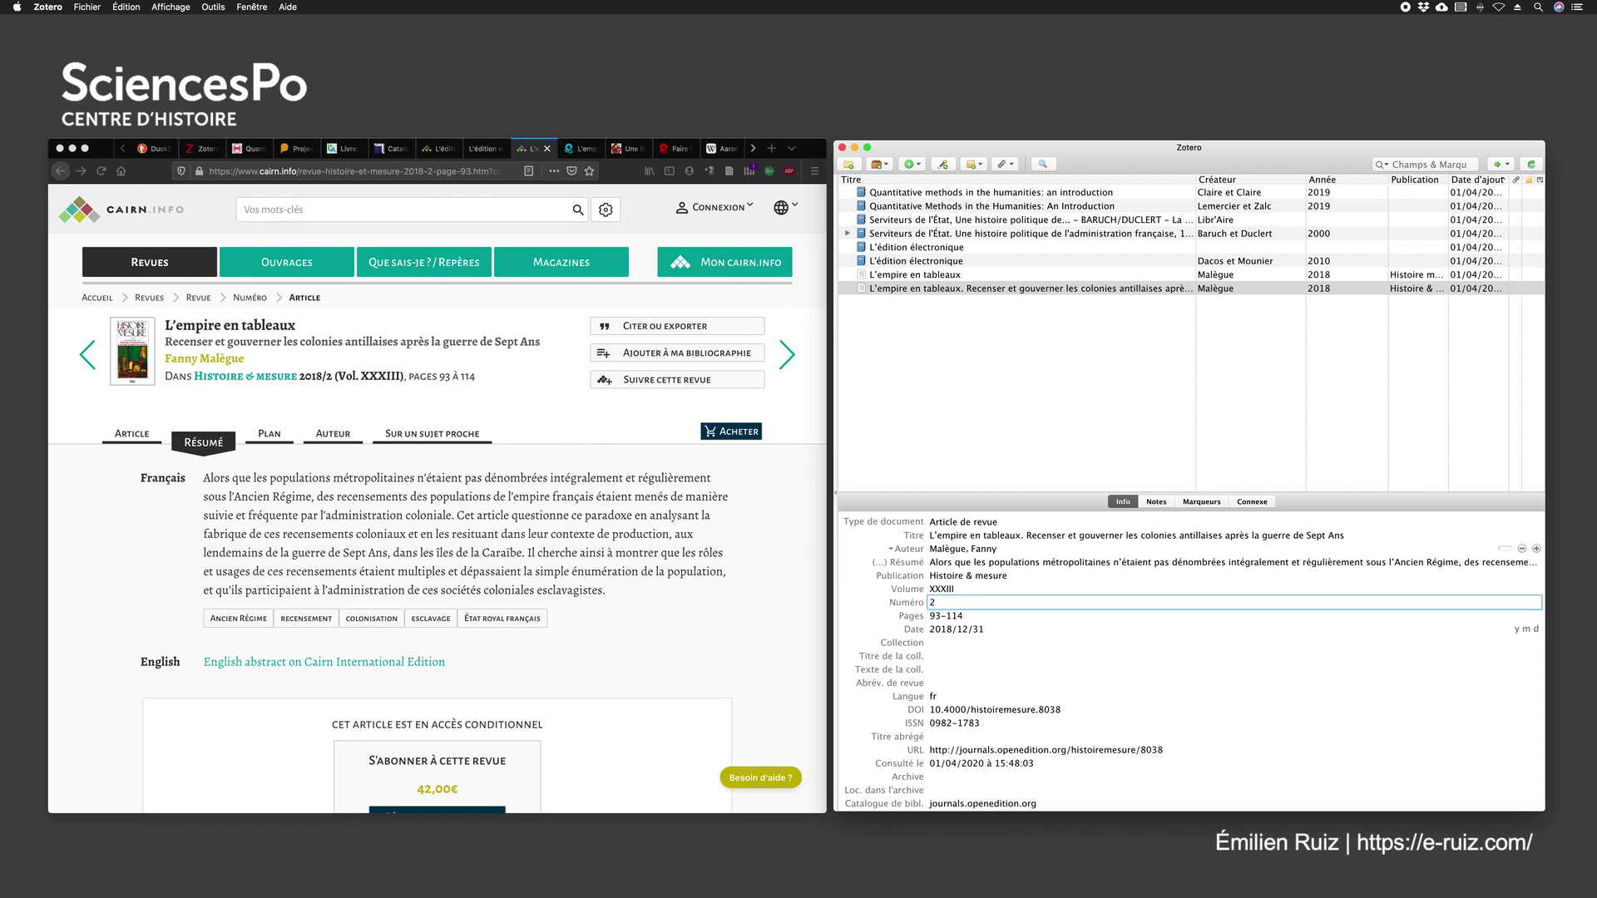
pyautogui.press('Return')
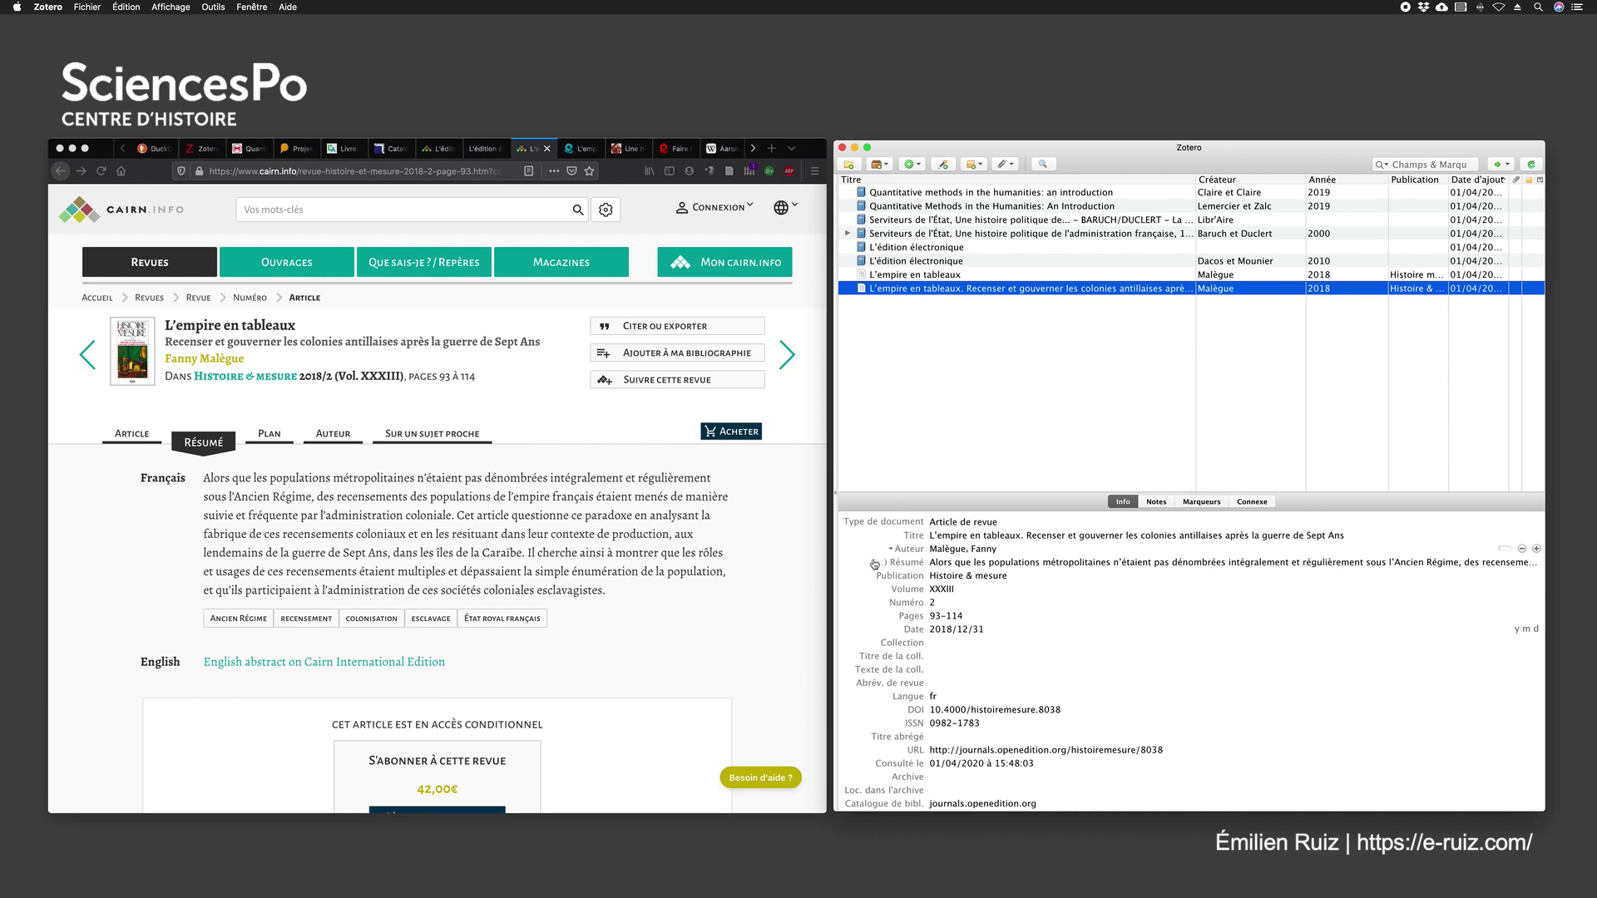
# Step: Review the volume, issue number, pages and date fields of the OpenEdition record
pyautogui.click(959, 591)
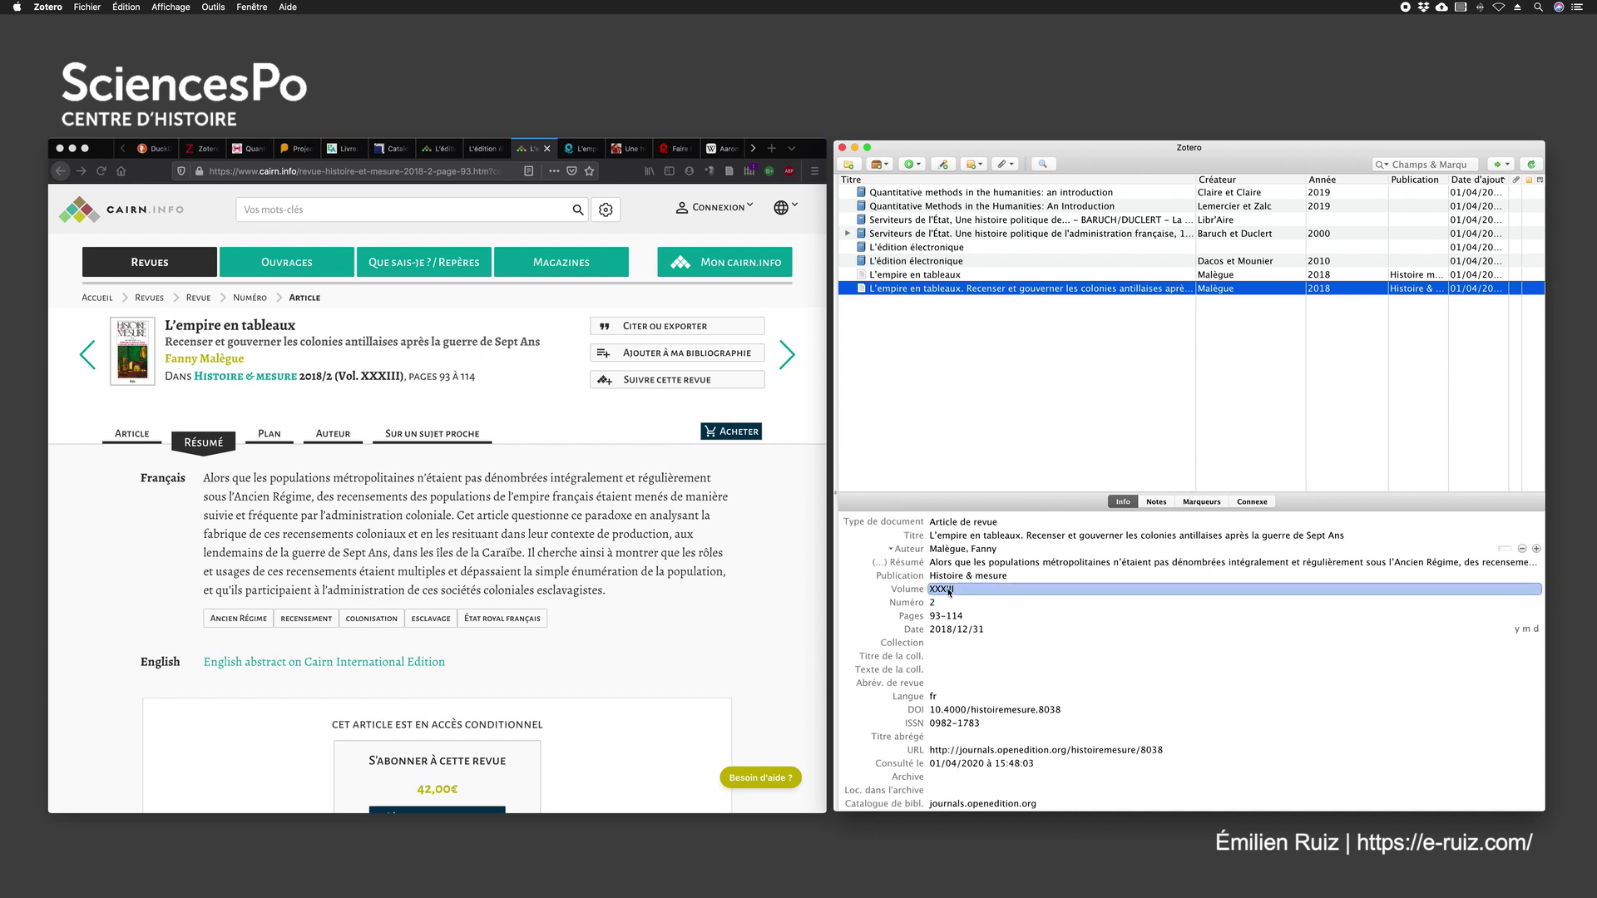
pyautogui.click(946, 602)
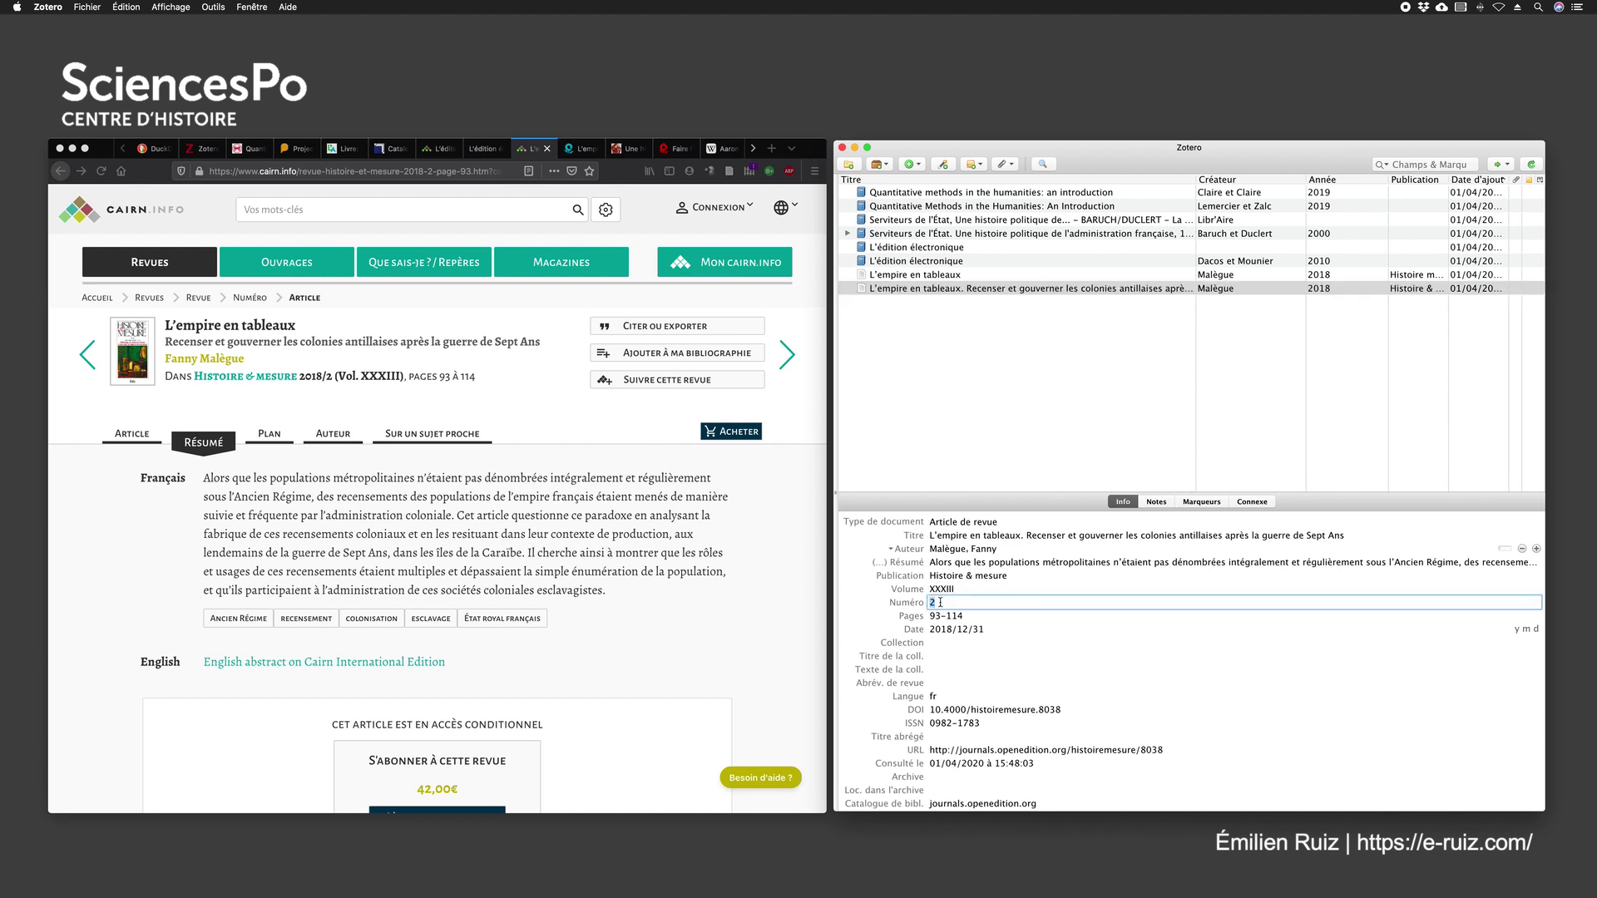
pyautogui.click(960, 587)
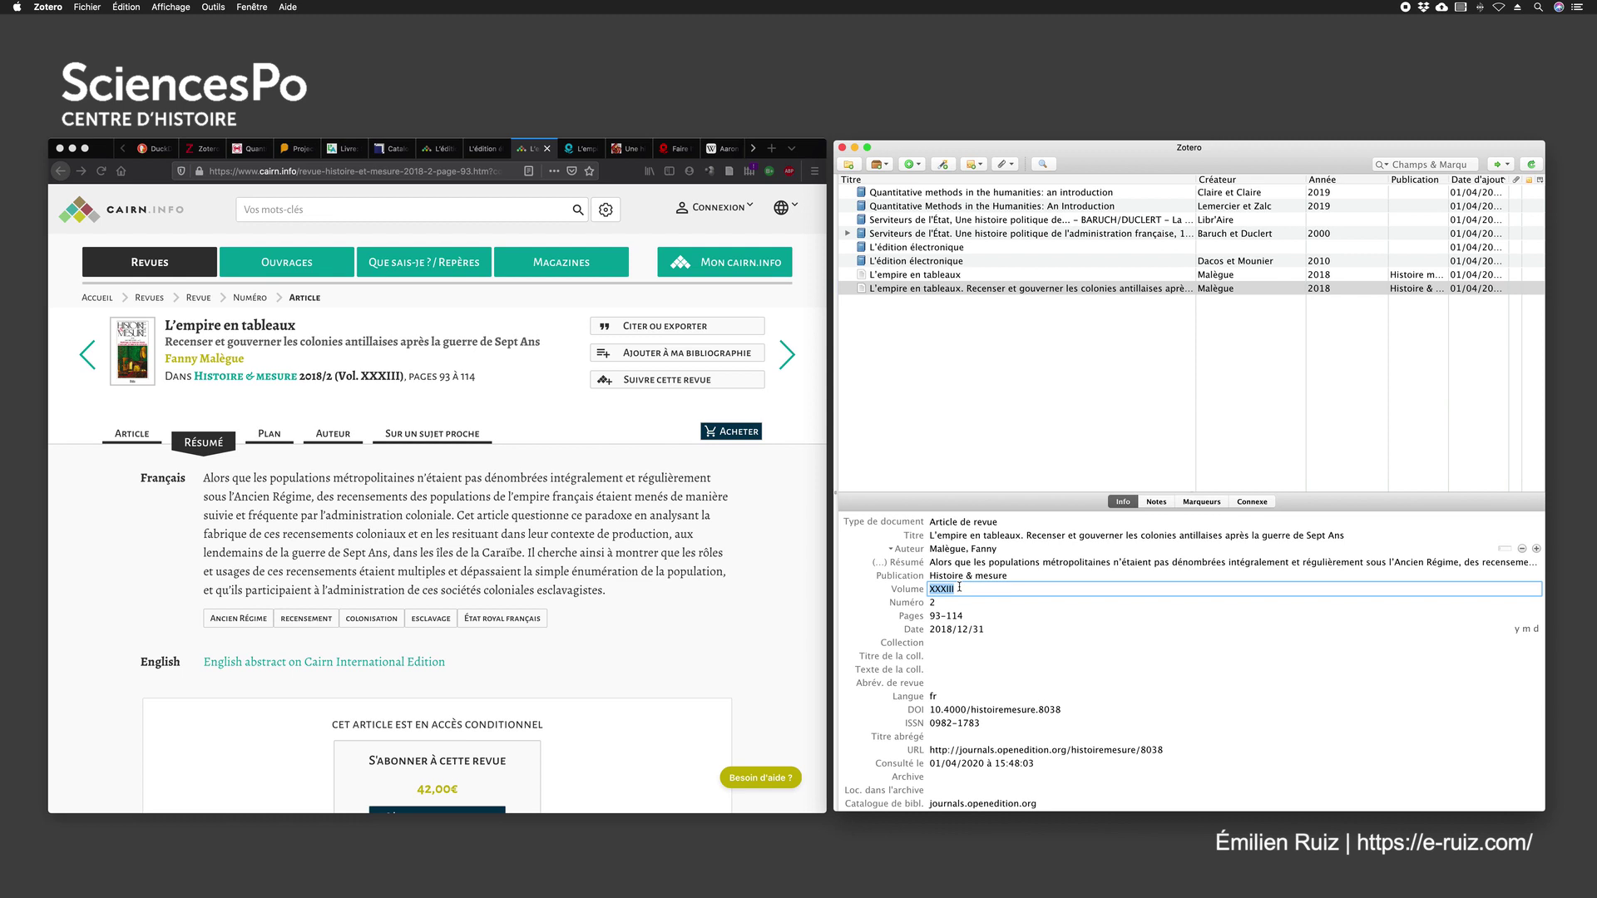
pyautogui.click(856, 595)
pyautogui.click(950, 616)
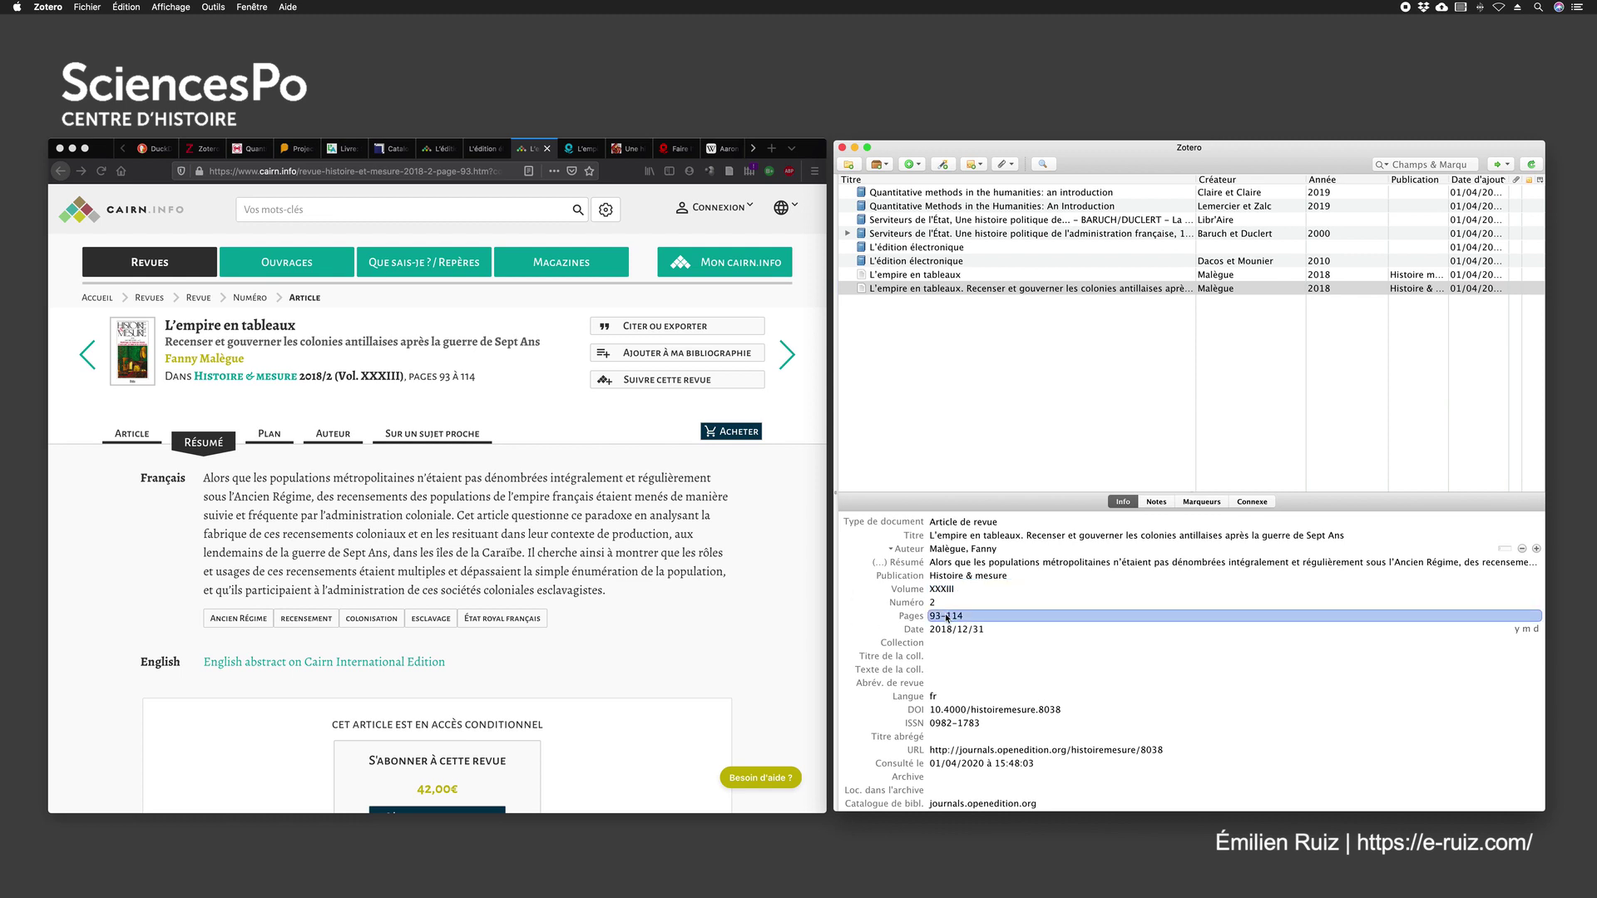
pyautogui.click(869, 615)
pyautogui.click(888, 624)
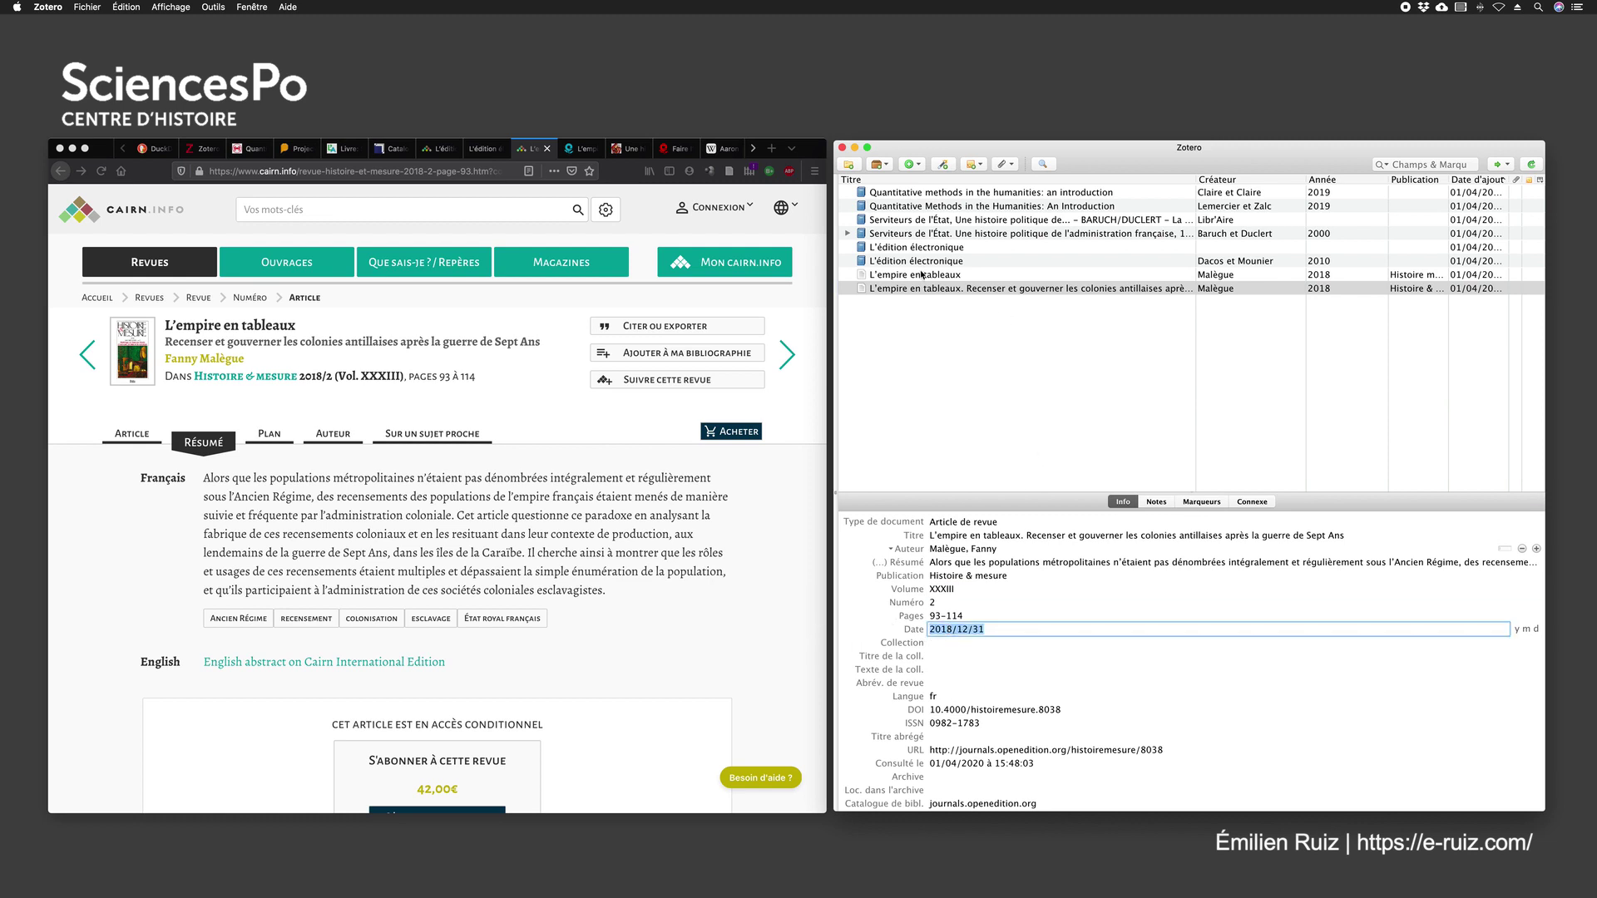
# Step: Compare the dates of both article records and shorten the OpenEdition record's Date to 2018
pyautogui.click(922, 274)
pyautogui.click(940, 629)
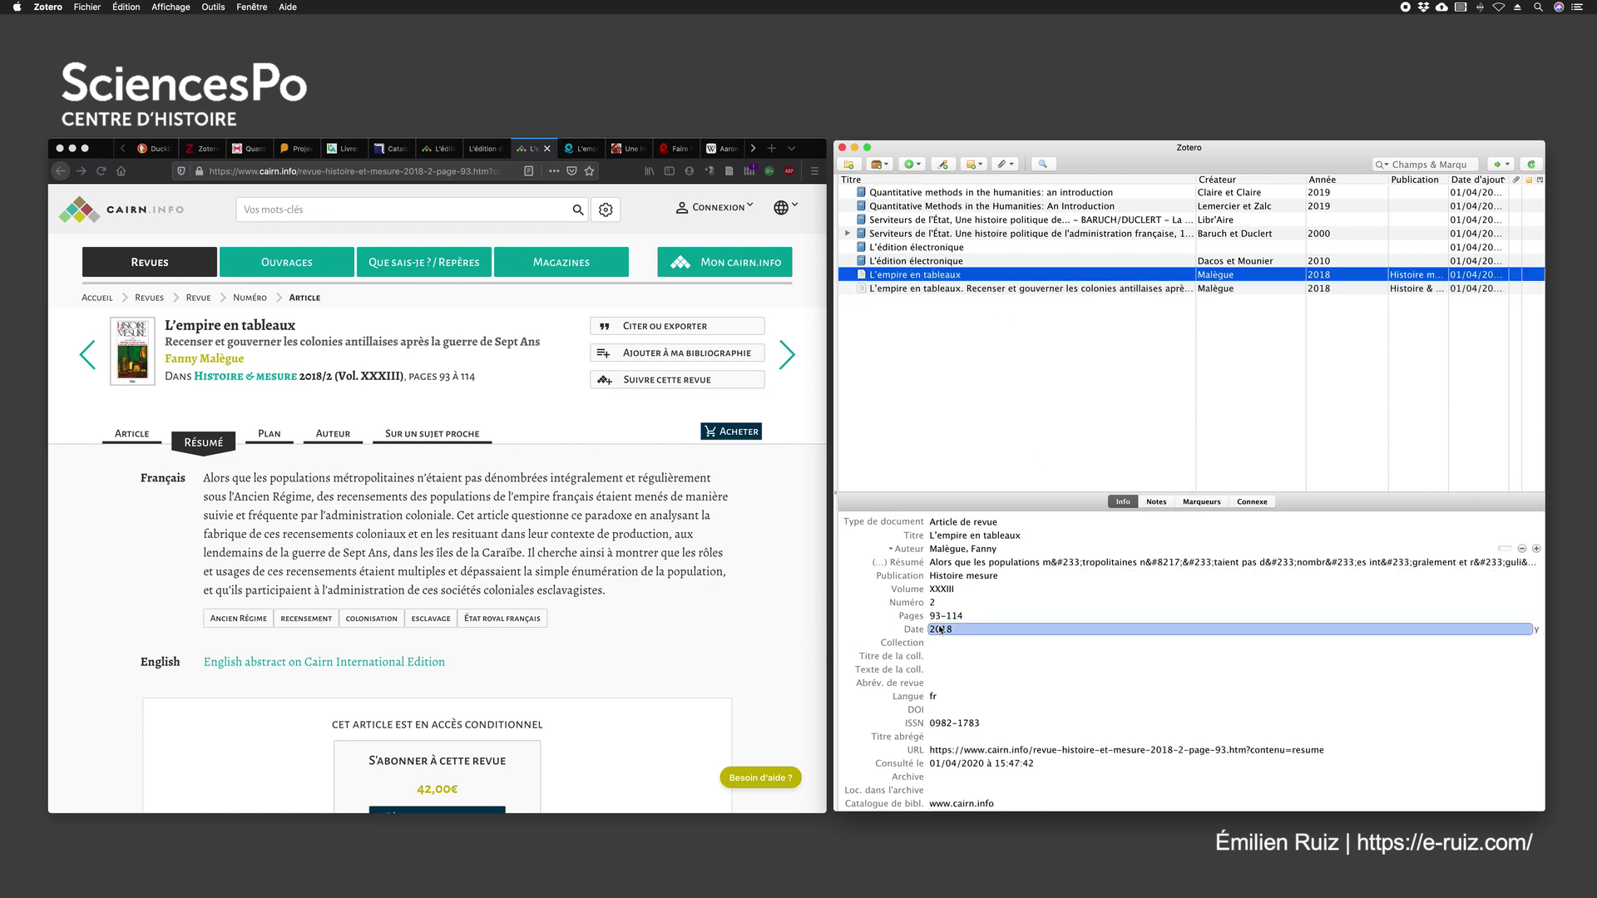
pyautogui.click(936, 288)
pyautogui.click(1012, 617)
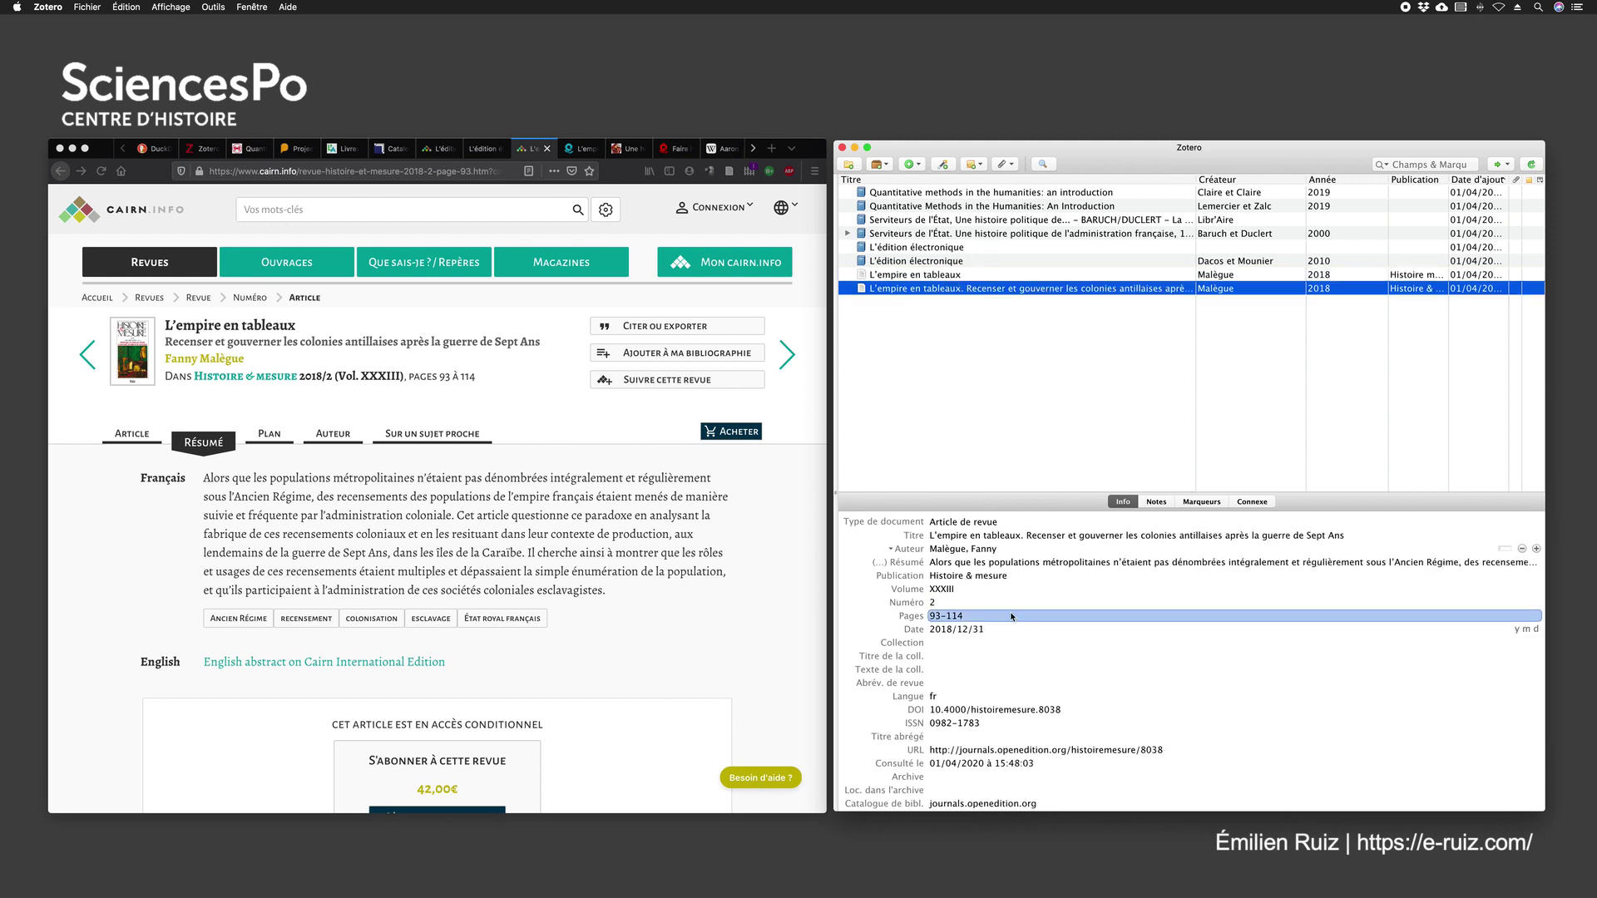
pyautogui.click(965, 631)
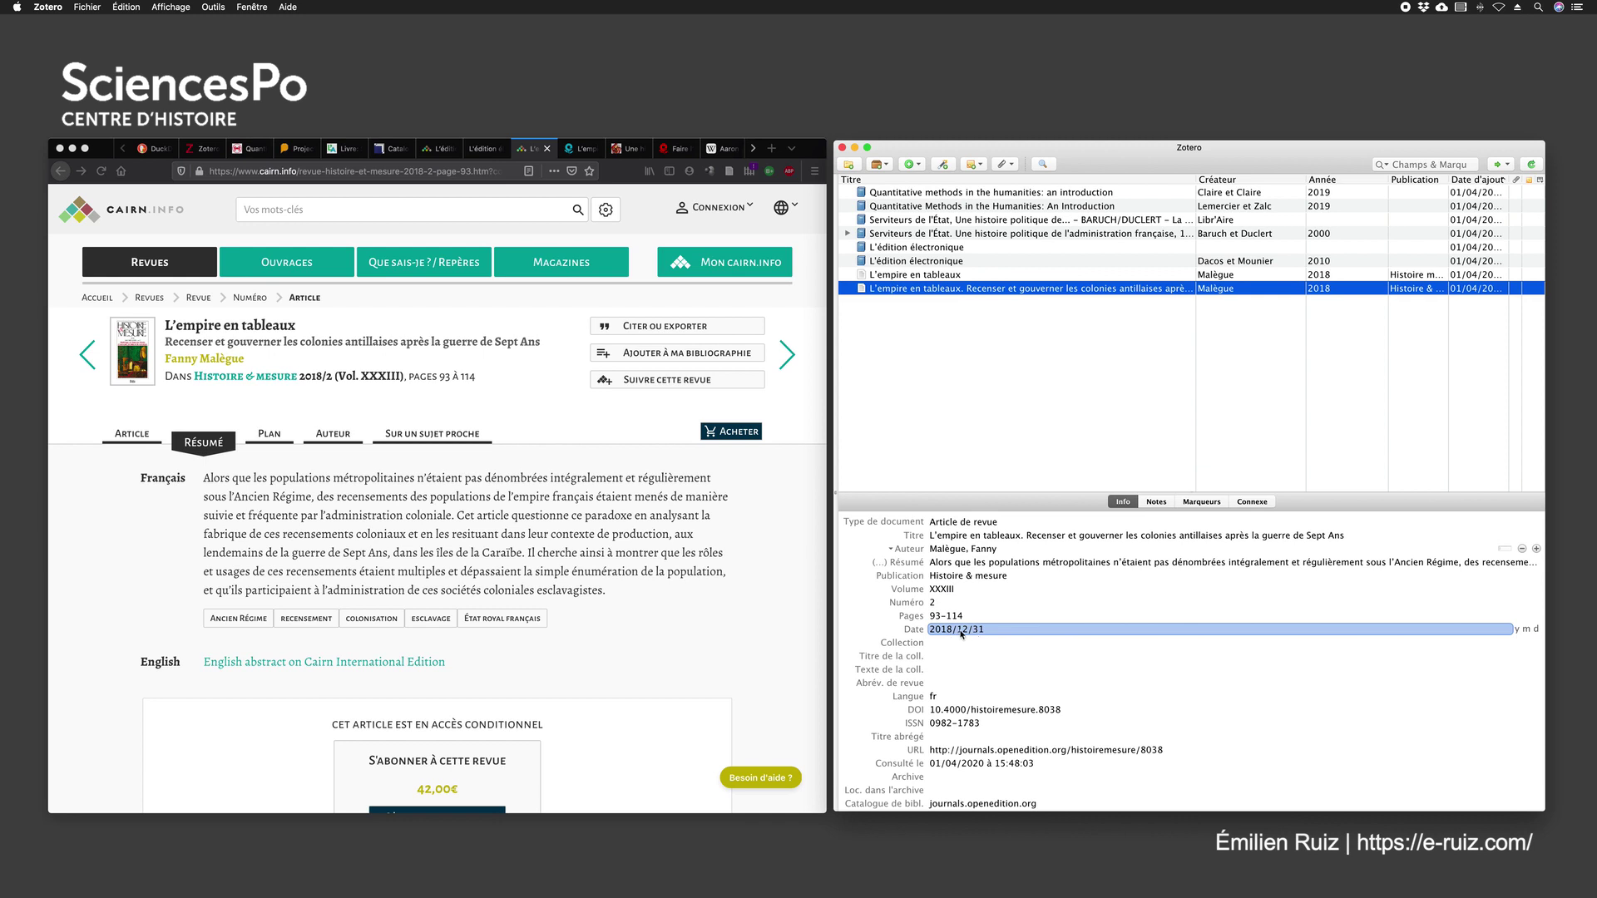
pyautogui.click(962, 632)
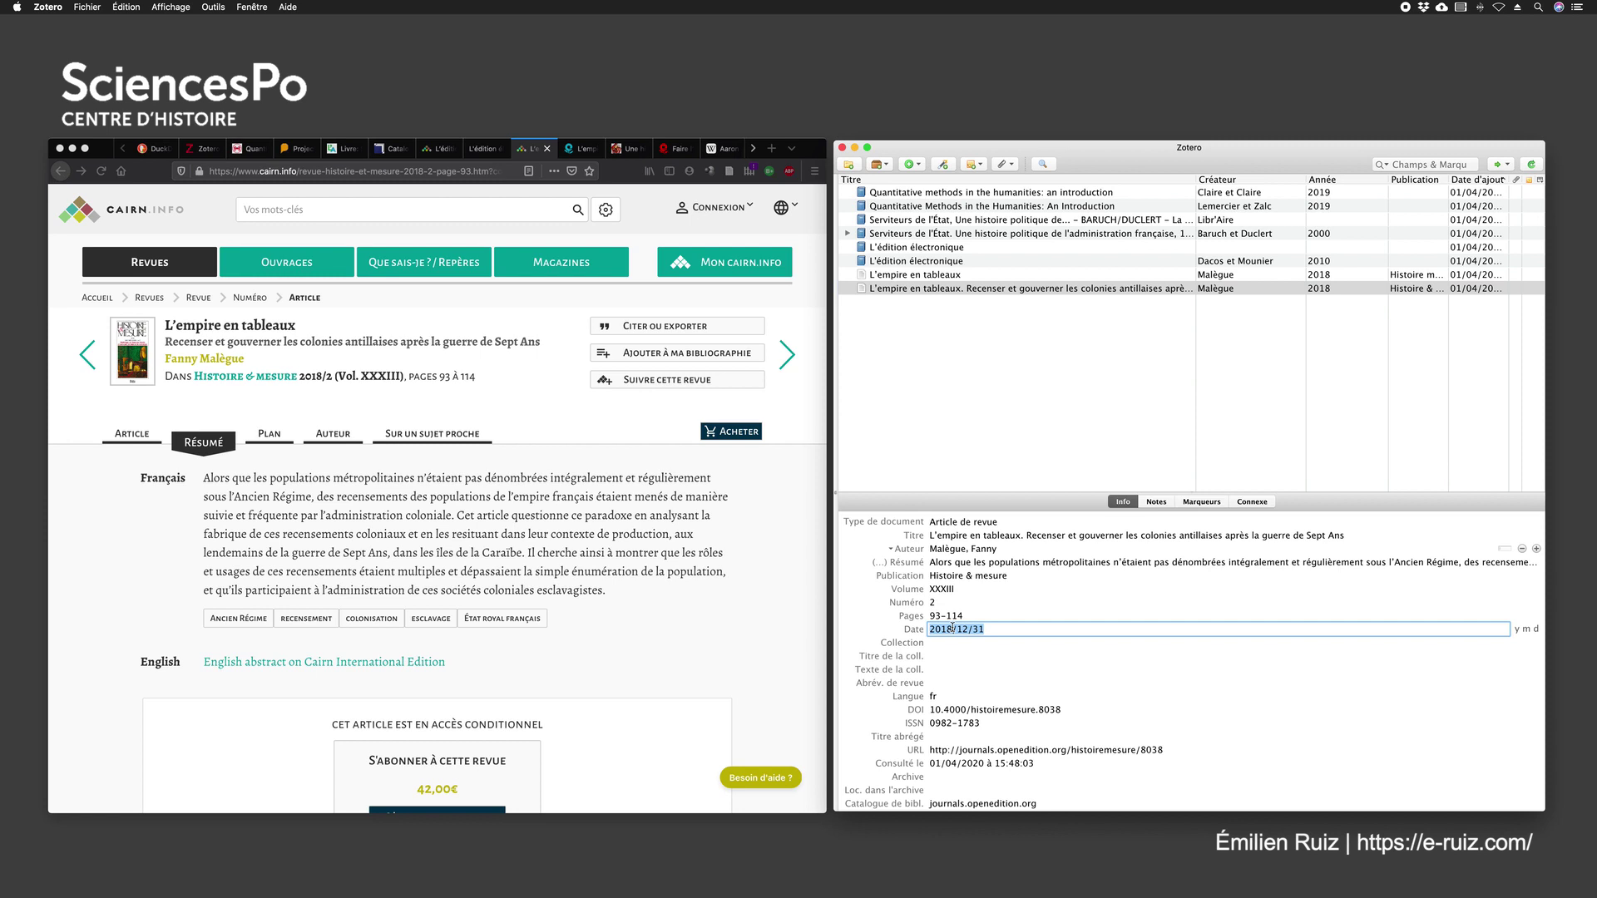
pyautogui.click(952, 628)
pyautogui.moveTo(952, 628); pyautogui.dragTo(1130, 632)
pyautogui.press('BackSpace')
pyautogui.press('Return')
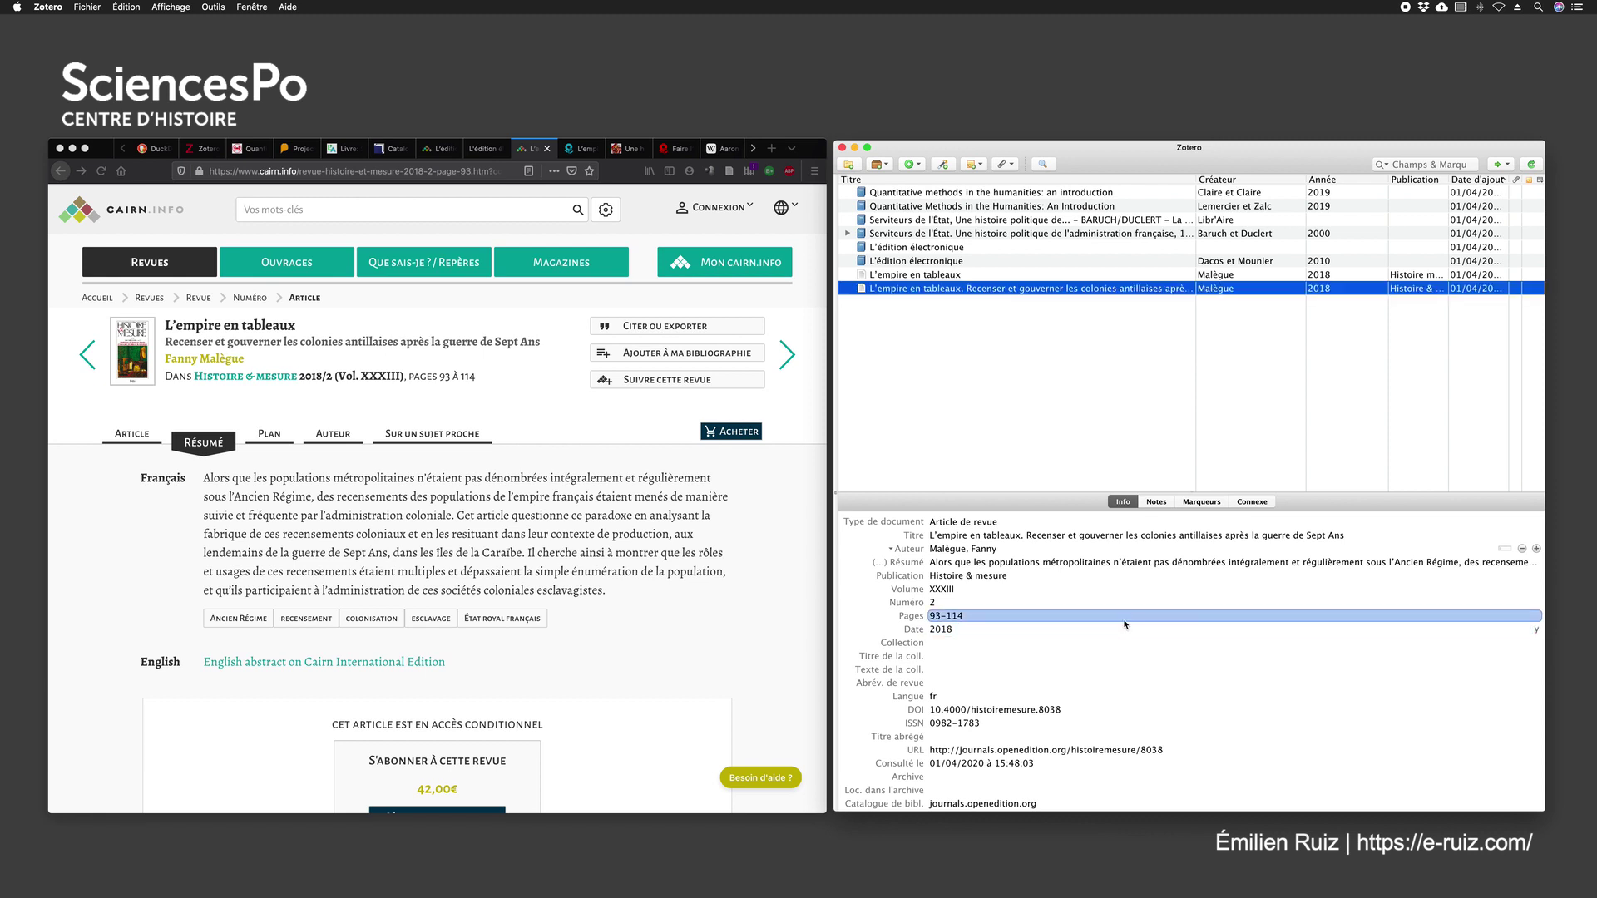
# Step: Open the Titre abrégé field of the OpenEdition record for editing
pyautogui.click(1156, 643)
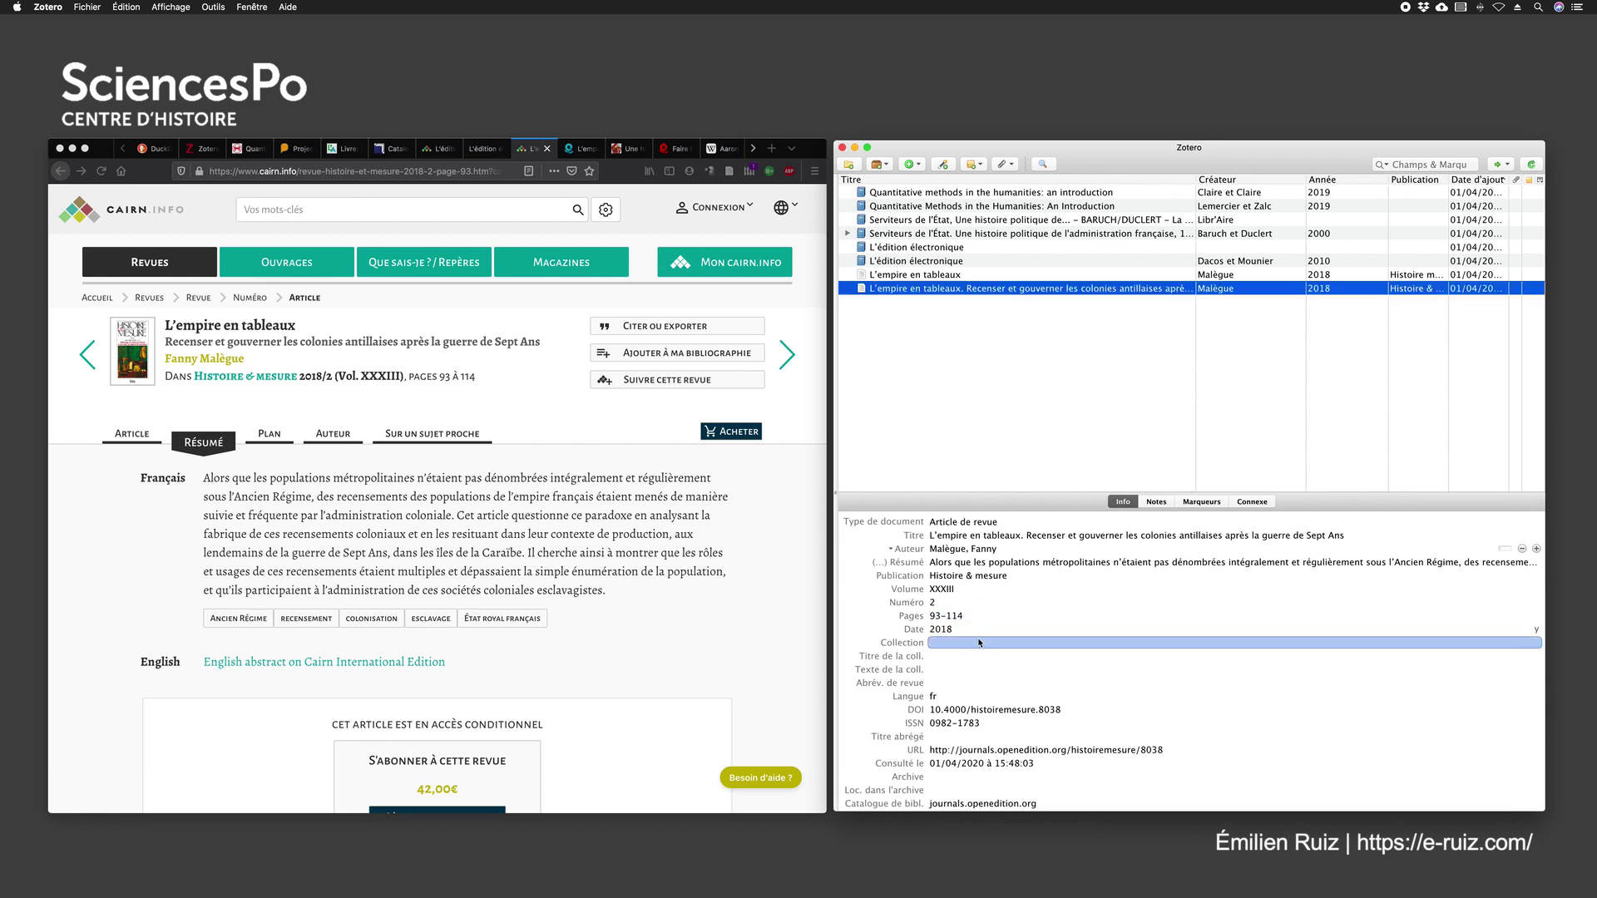
pyautogui.scroll(-3, 1049, 649)
pyautogui.click(940, 651)
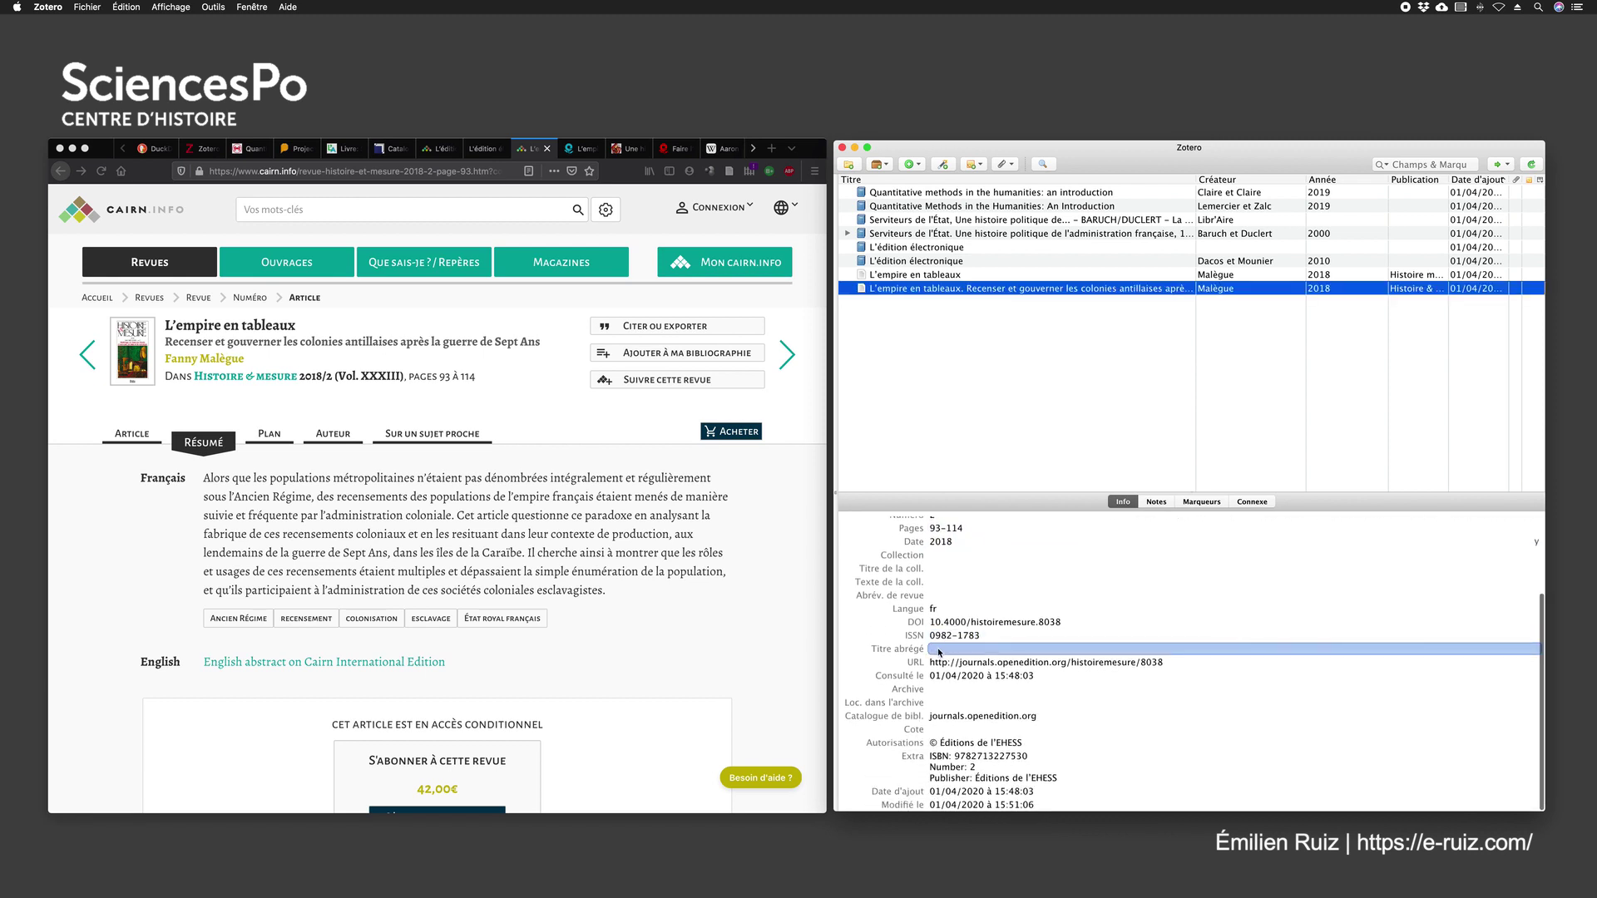
# Step: Copy "L'empire en tableaux." from the selected article's title into its short title field (Titre abrégé)
pyautogui.scroll(5, 940, 653)
pyautogui.click(1026, 540)
pyautogui.click(1026, 540)
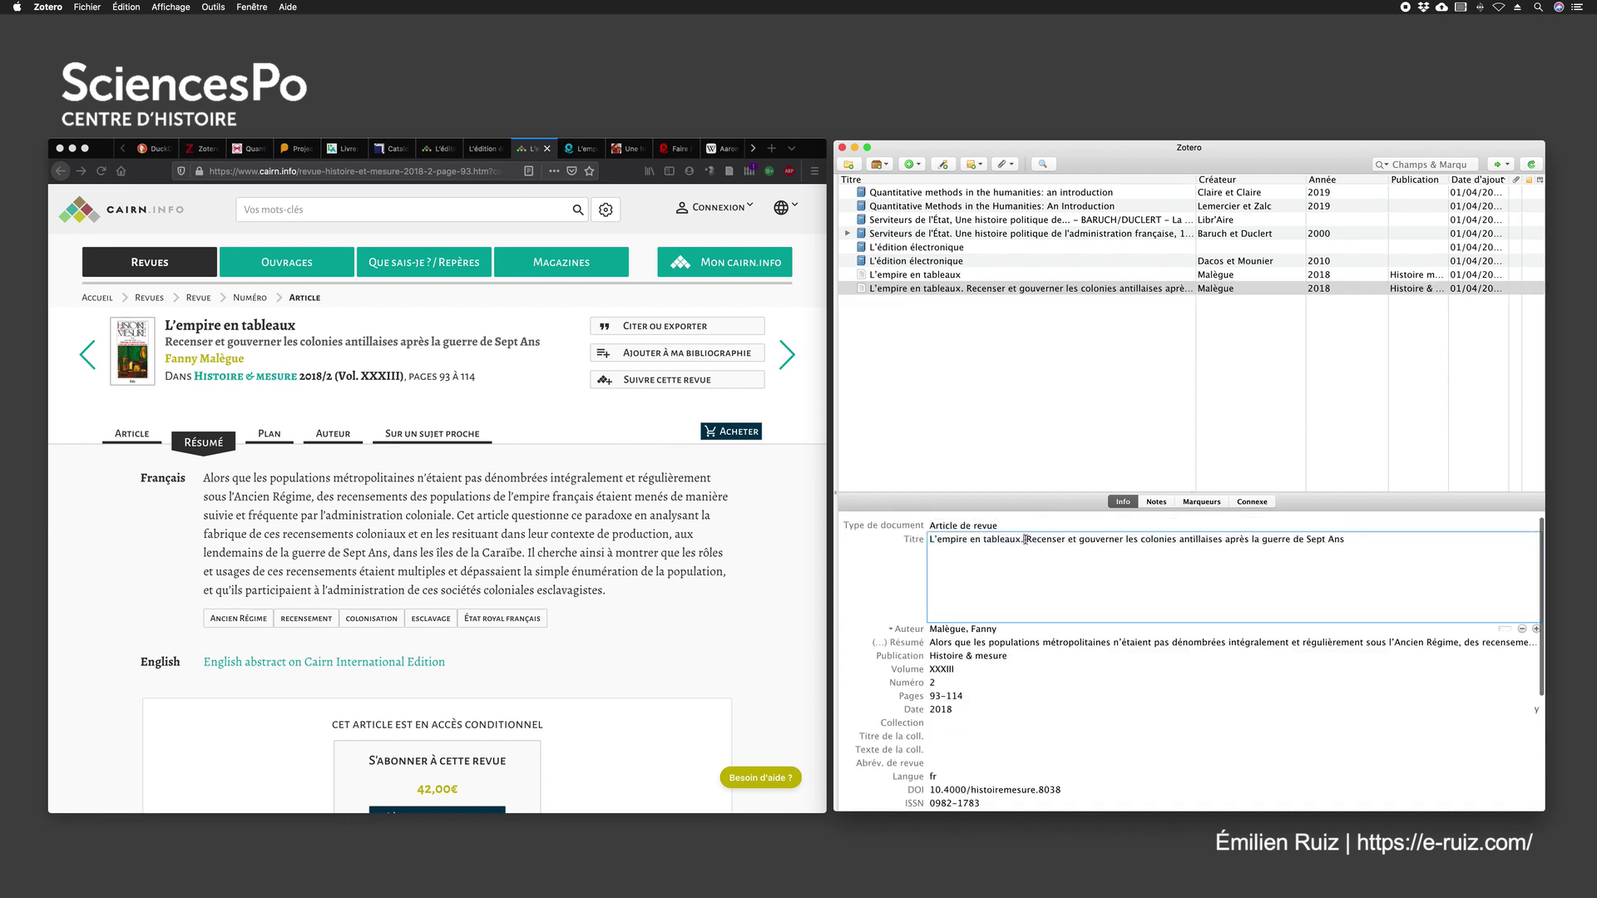
pyautogui.moveTo(1026, 539); pyautogui.dragTo(920, 541)
pyautogui.press('super+c')
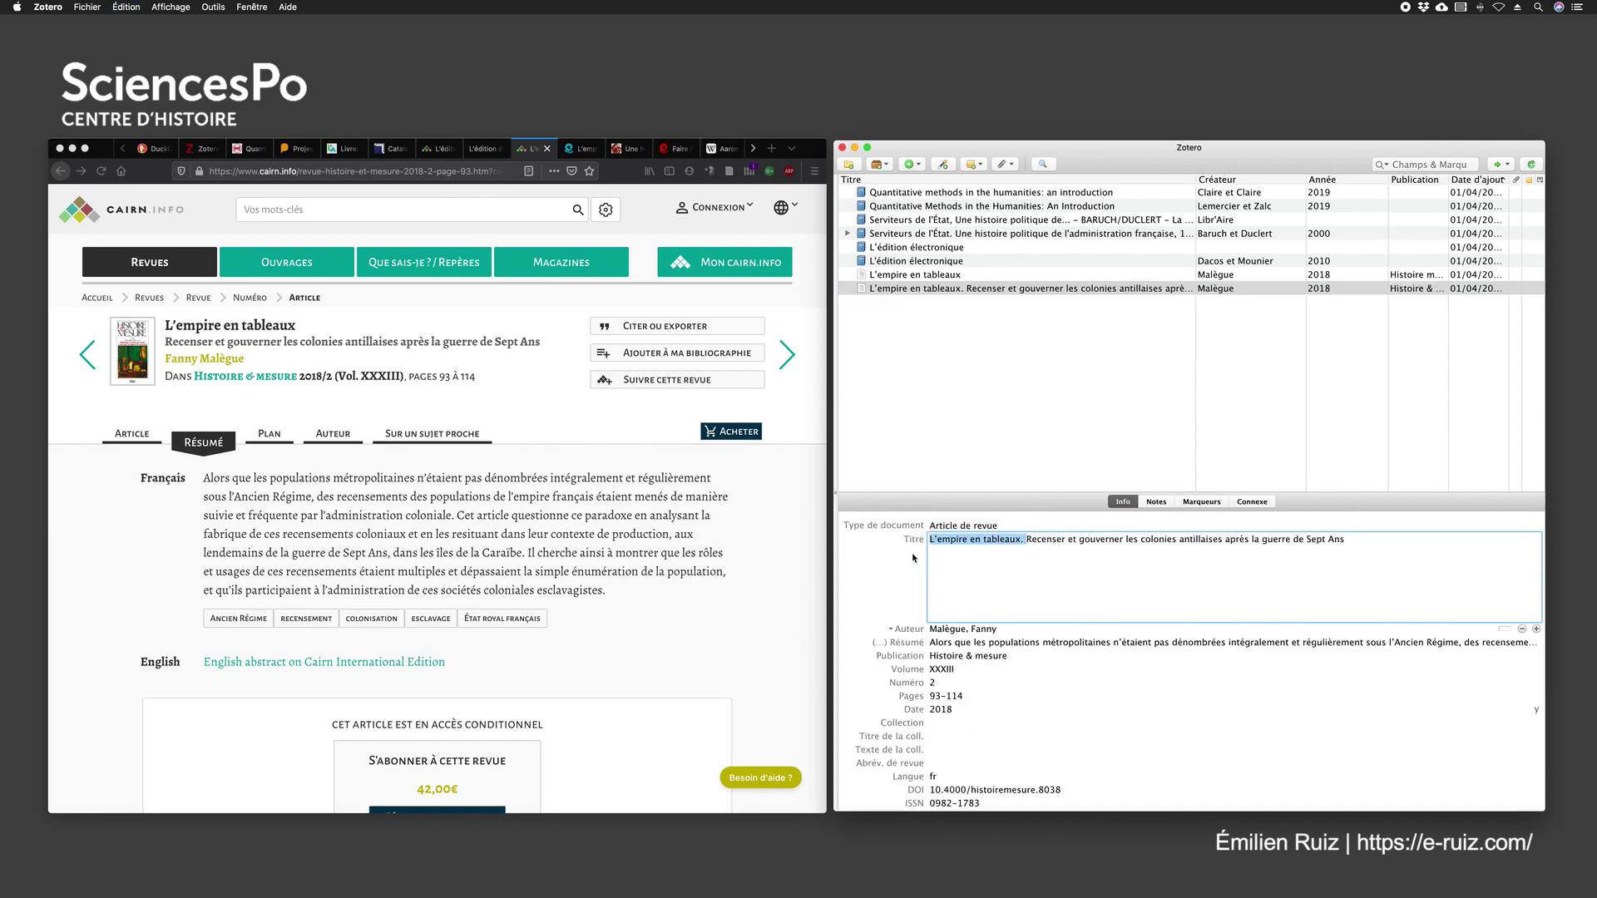
pyautogui.scroll(-3, 915, 558)
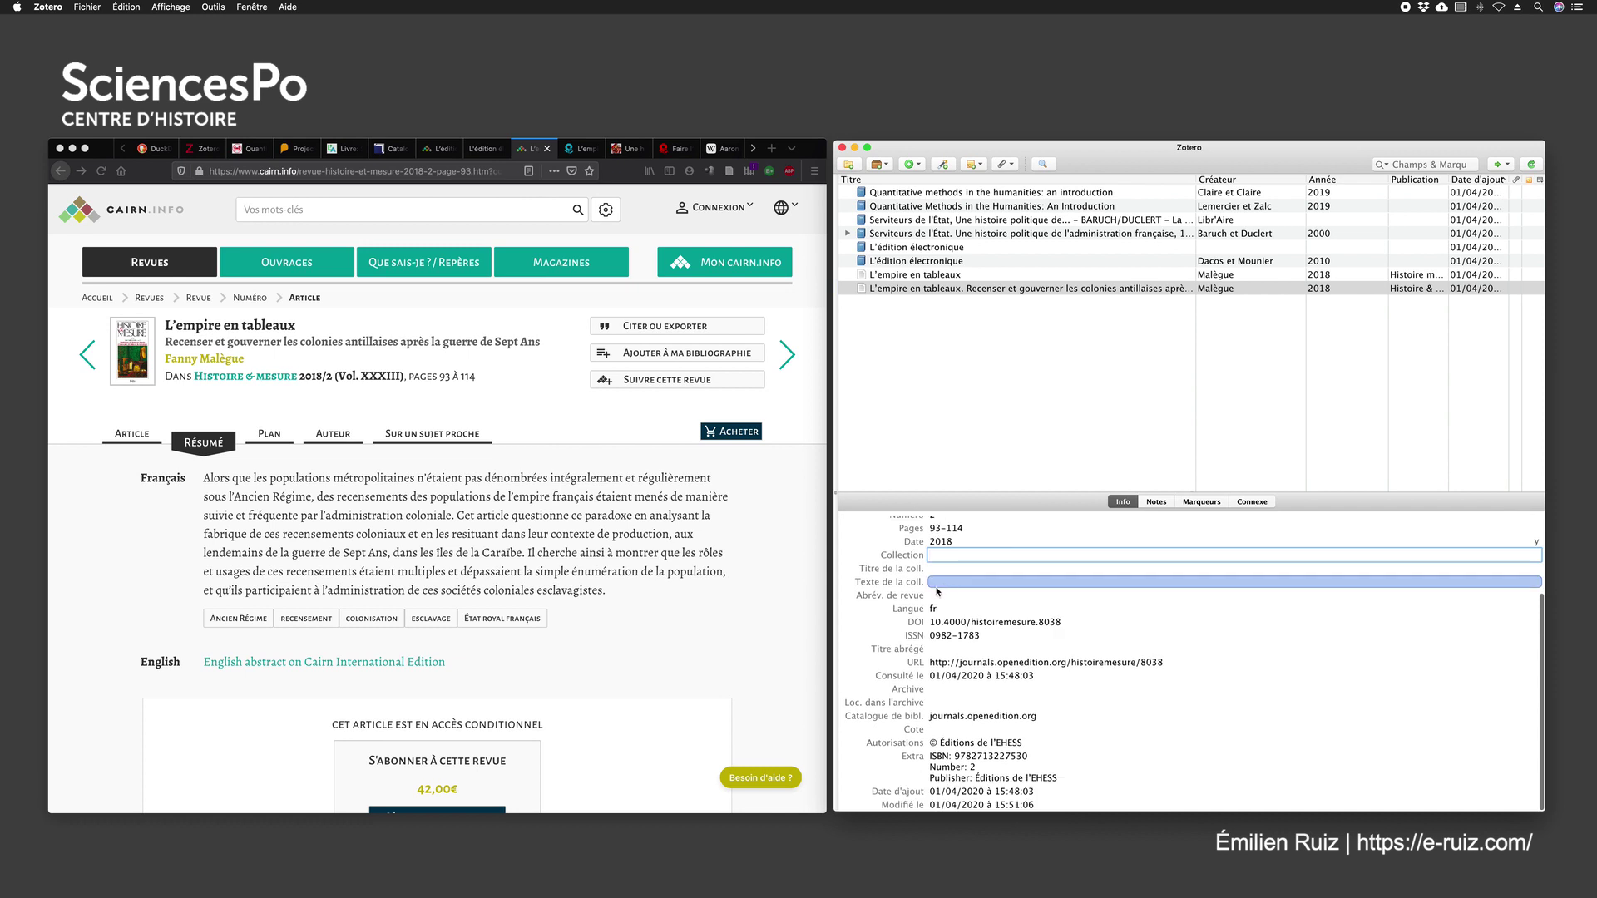
pyautogui.click(940, 649)
pyautogui.press('super+v')
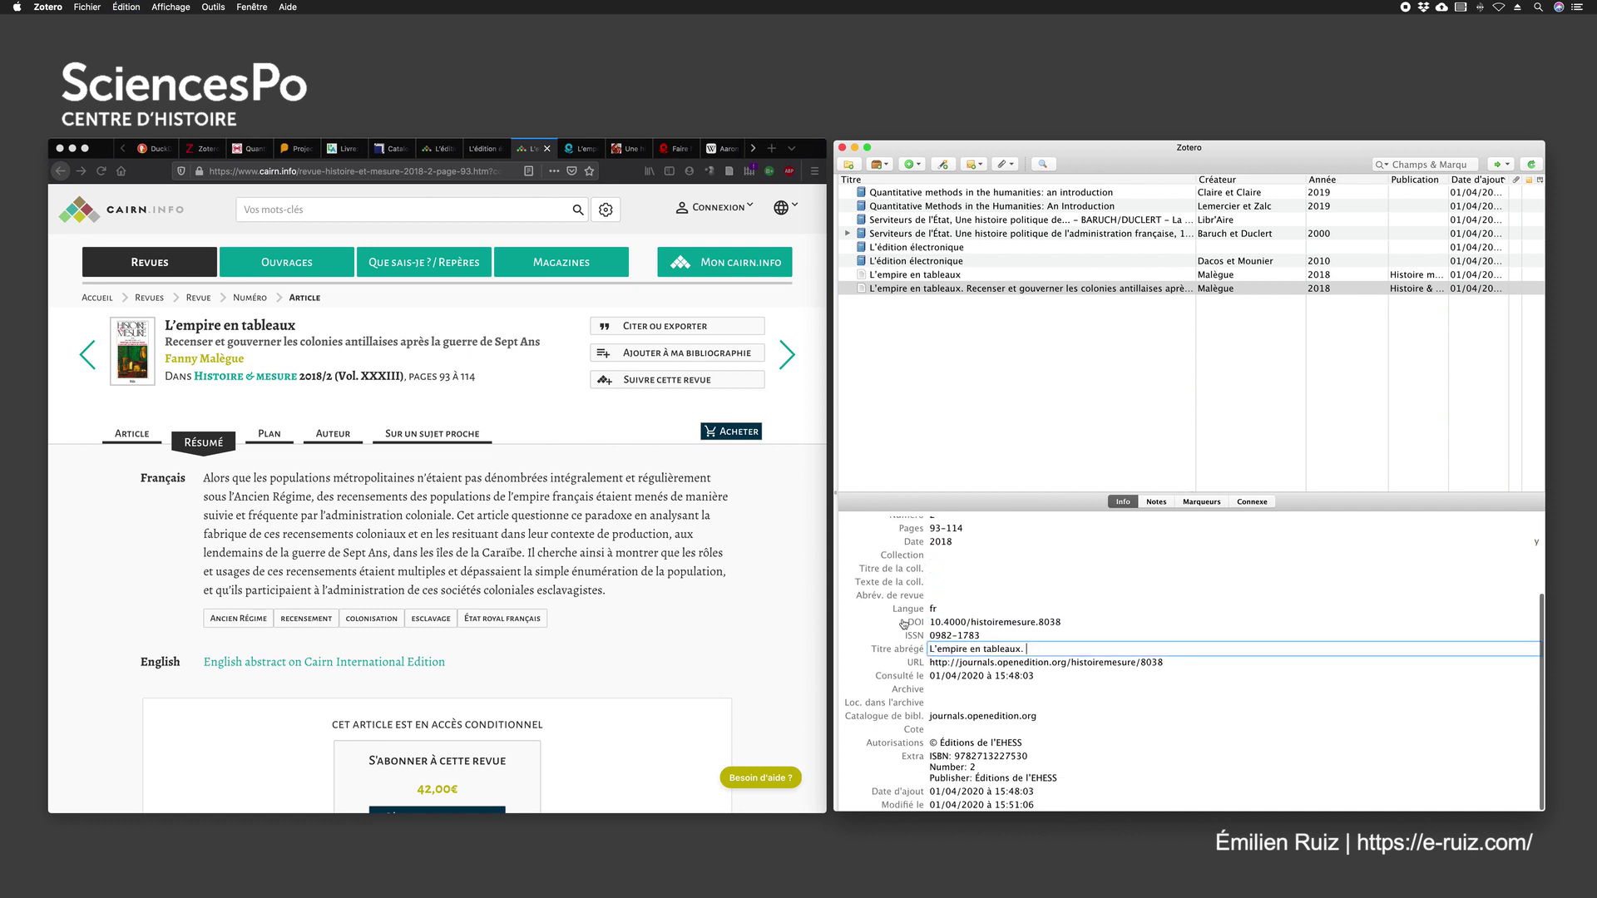
pyautogui.click(929, 445)
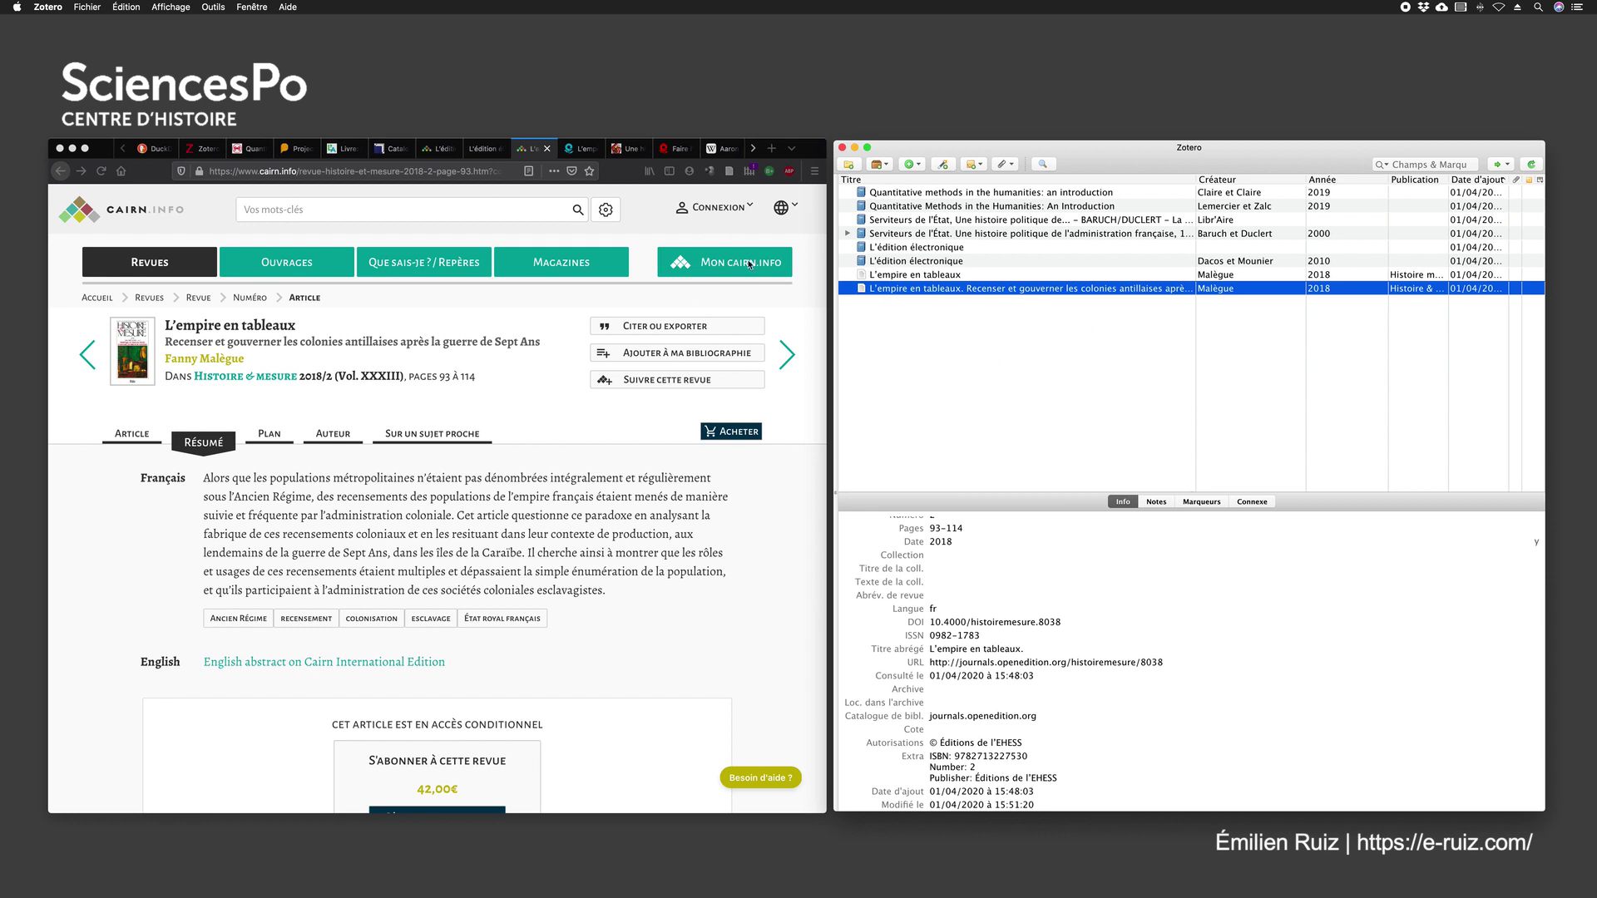
# Step: Bring up the CRIHN conference blog post page and examine the document type choices for the selected article and the 2010 book "L'édition électronique"
pyautogui.click(630, 152)
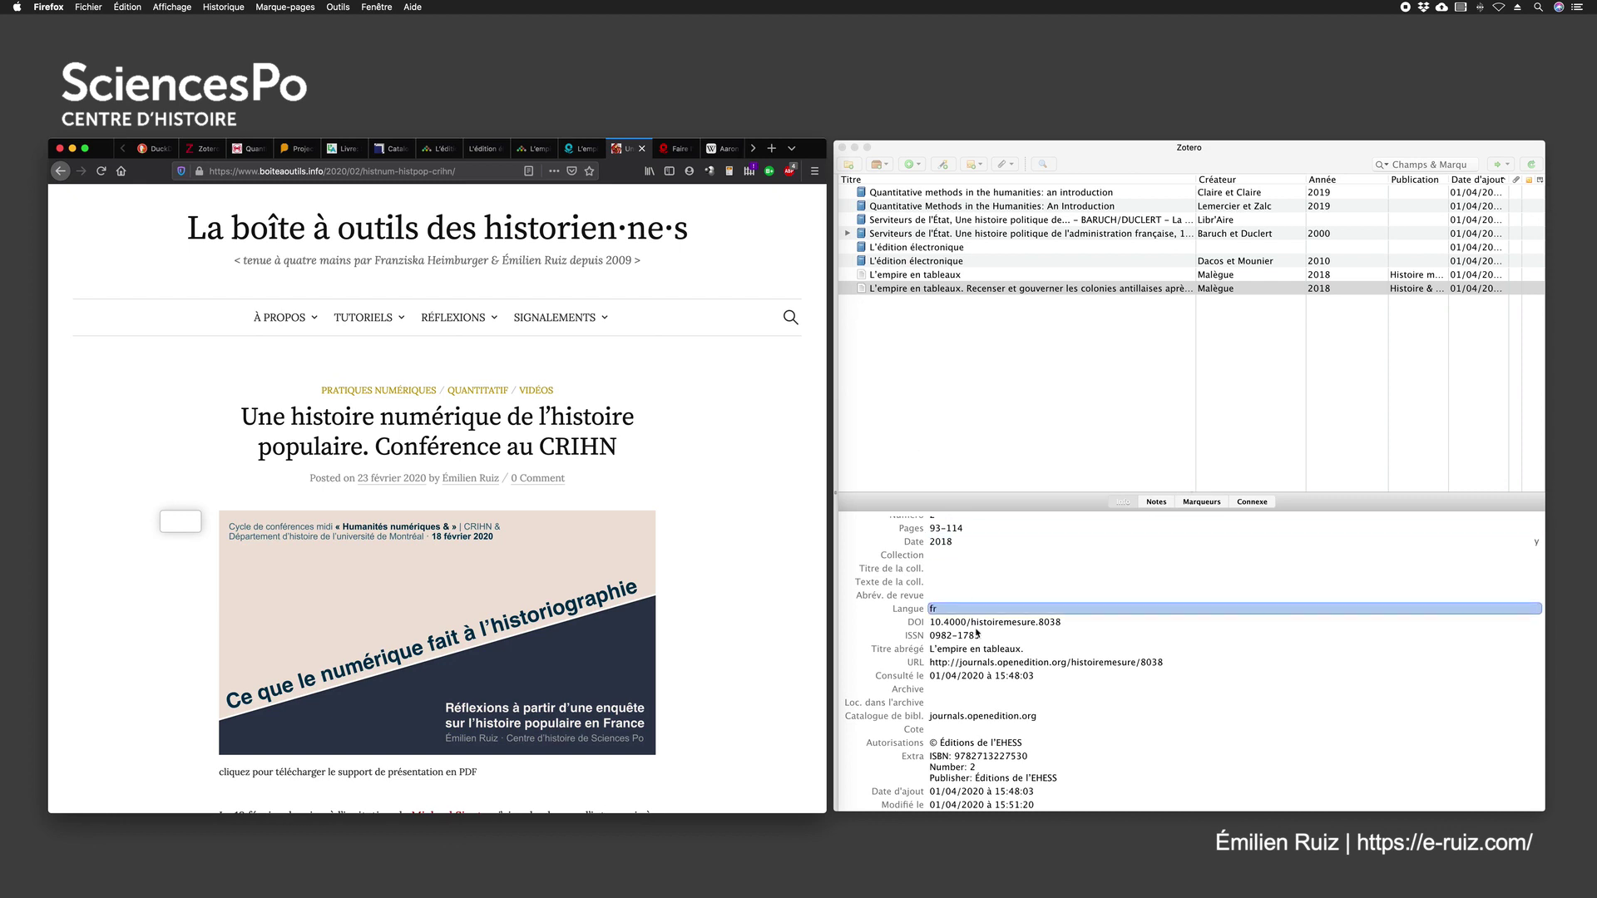
pyautogui.scroll(3, 944, 609)
pyautogui.click(944, 528)
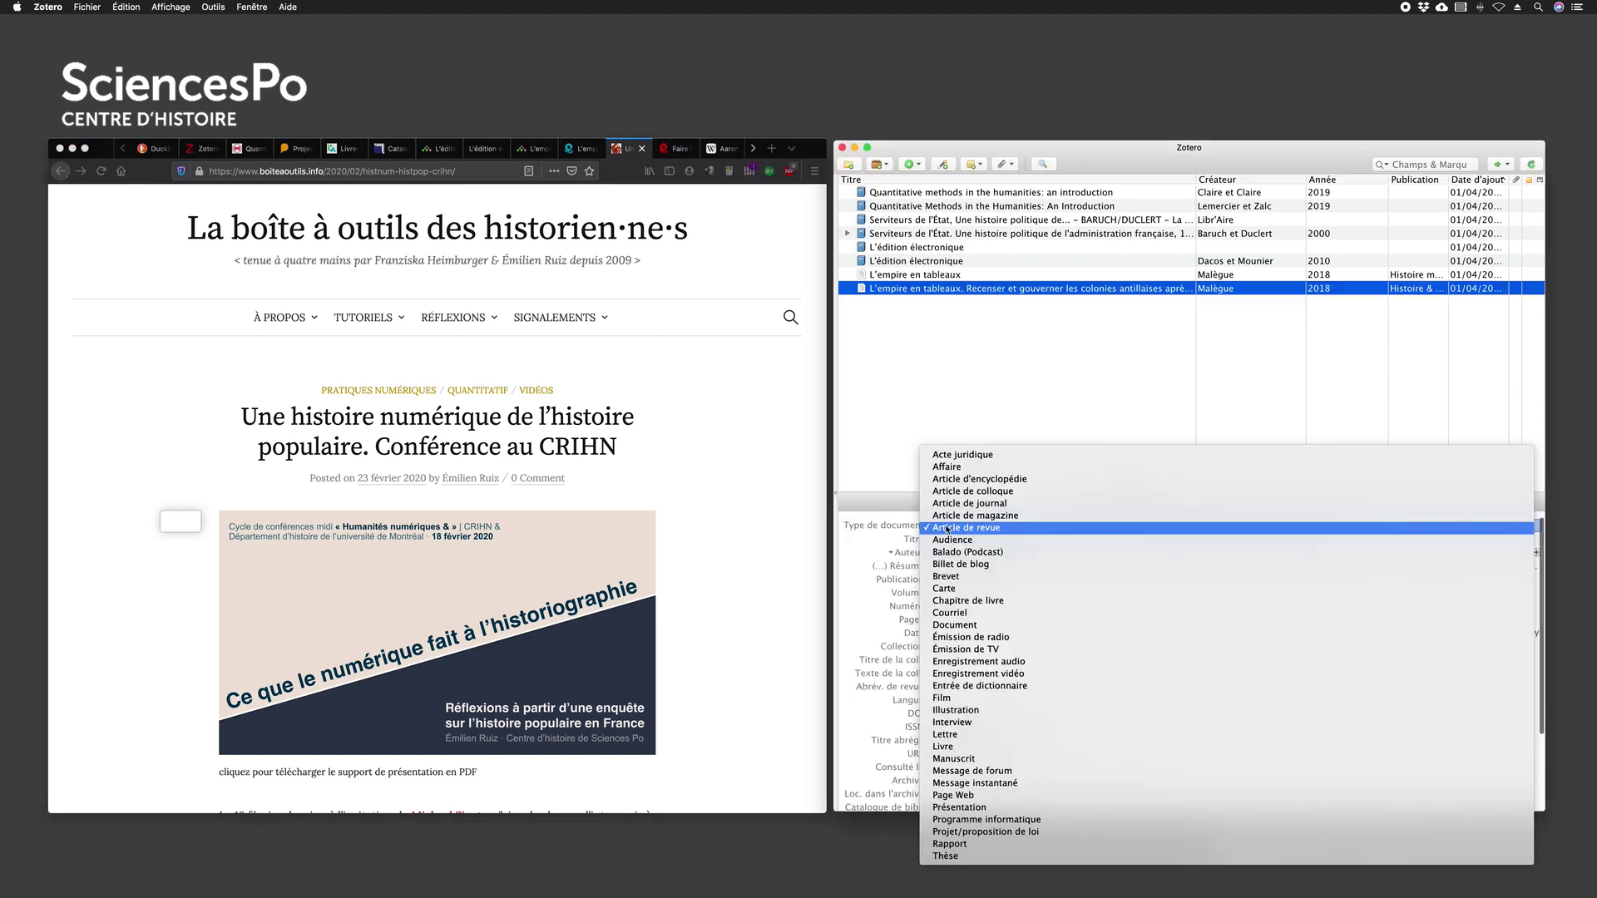
pyautogui.click(946, 529)
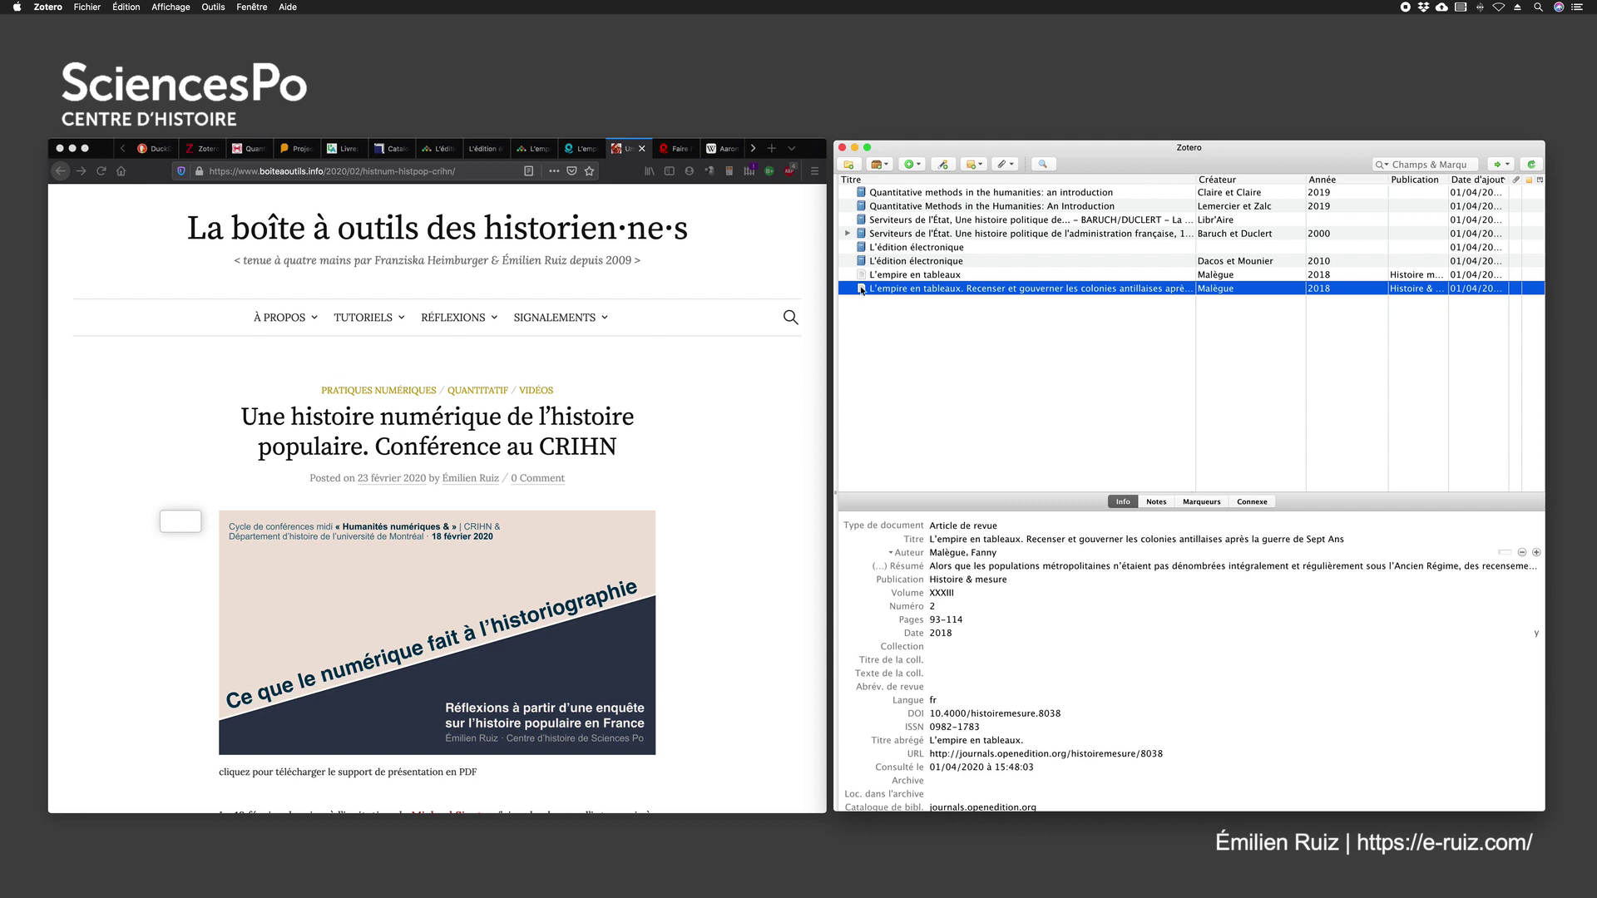
pyautogui.click(895, 262)
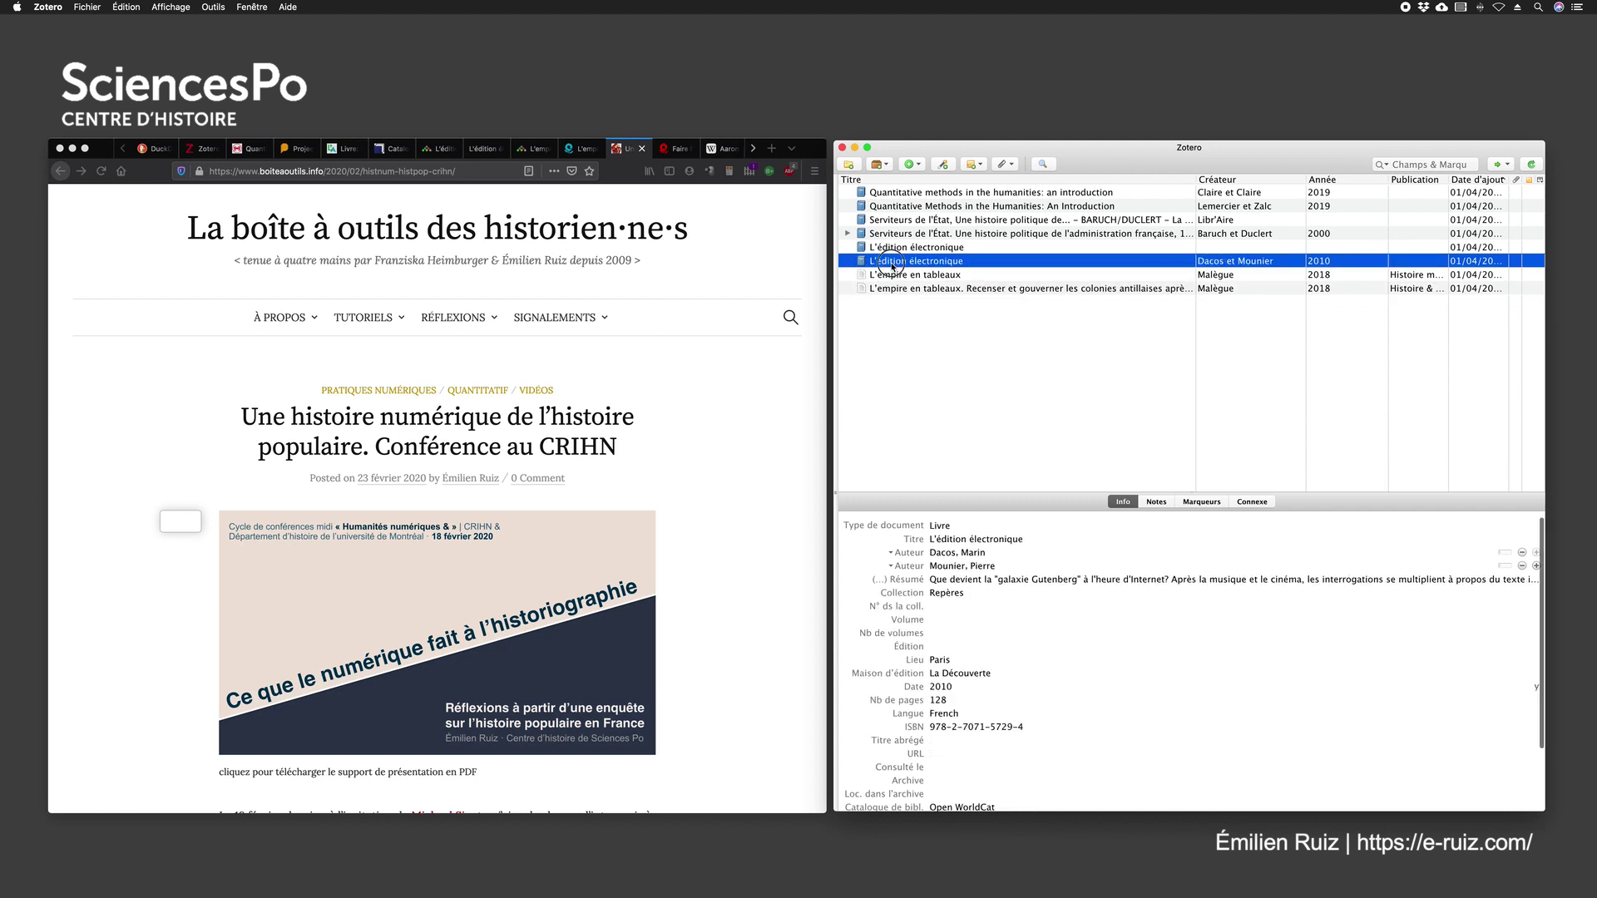
pyautogui.click(938, 525)
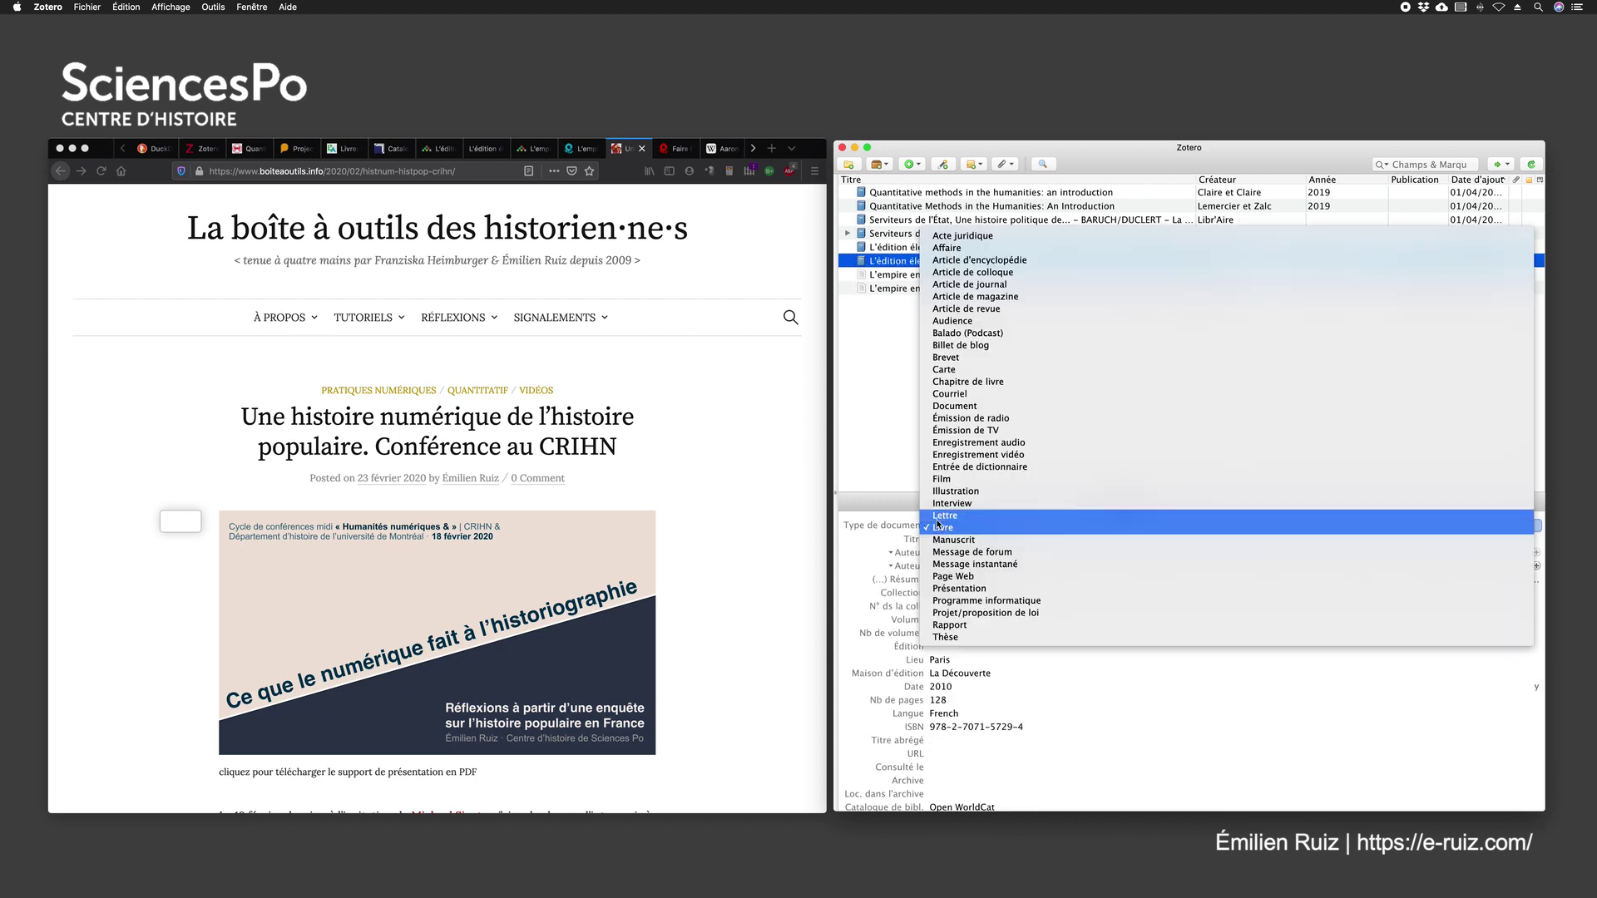
pyautogui.click(945, 516)
pyautogui.click(1229, 306)
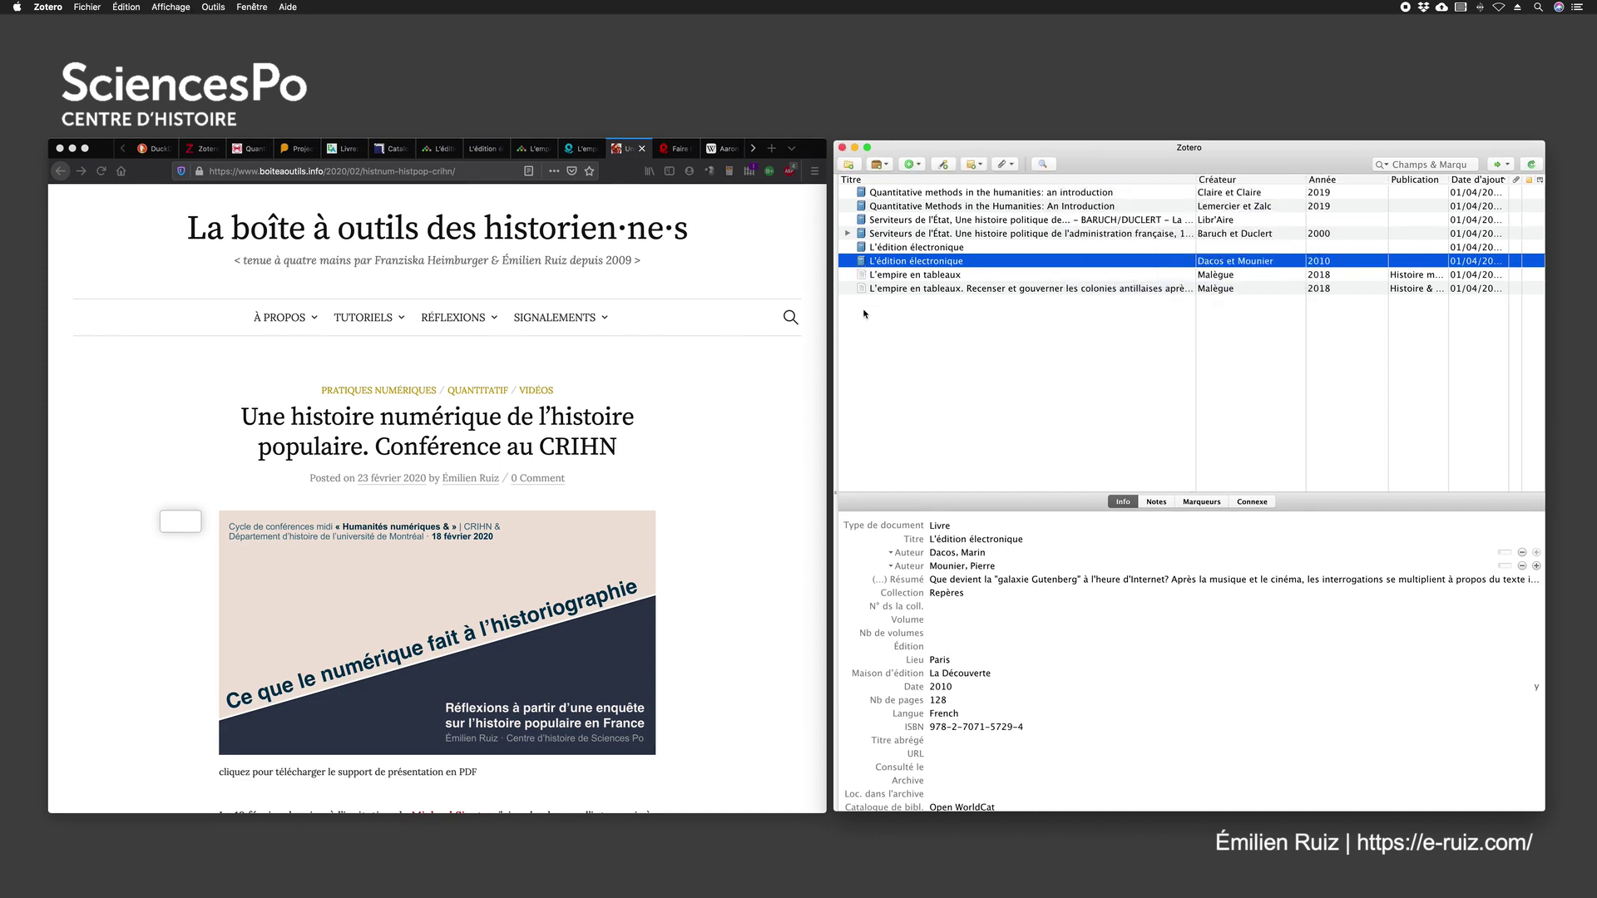
# Step: Save the CRIHN conference blog post and the Devenir historien-ne post "Faire l'histoire du secours" from the browser into the Zotero library
pyautogui.click(728, 251)
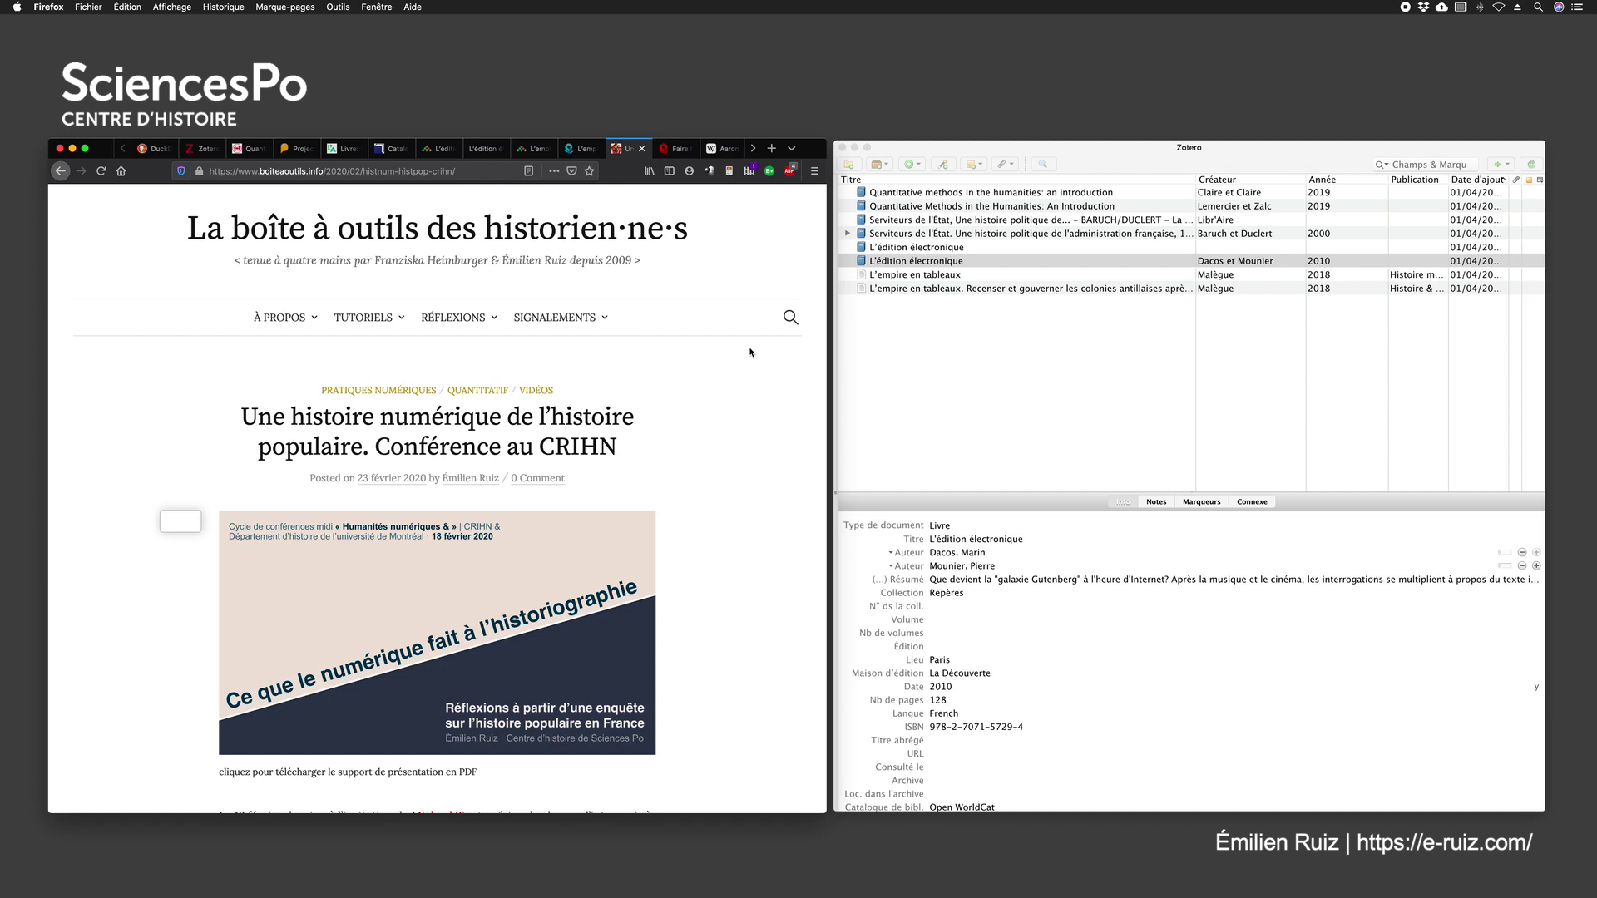
pyautogui.click(729, 171)
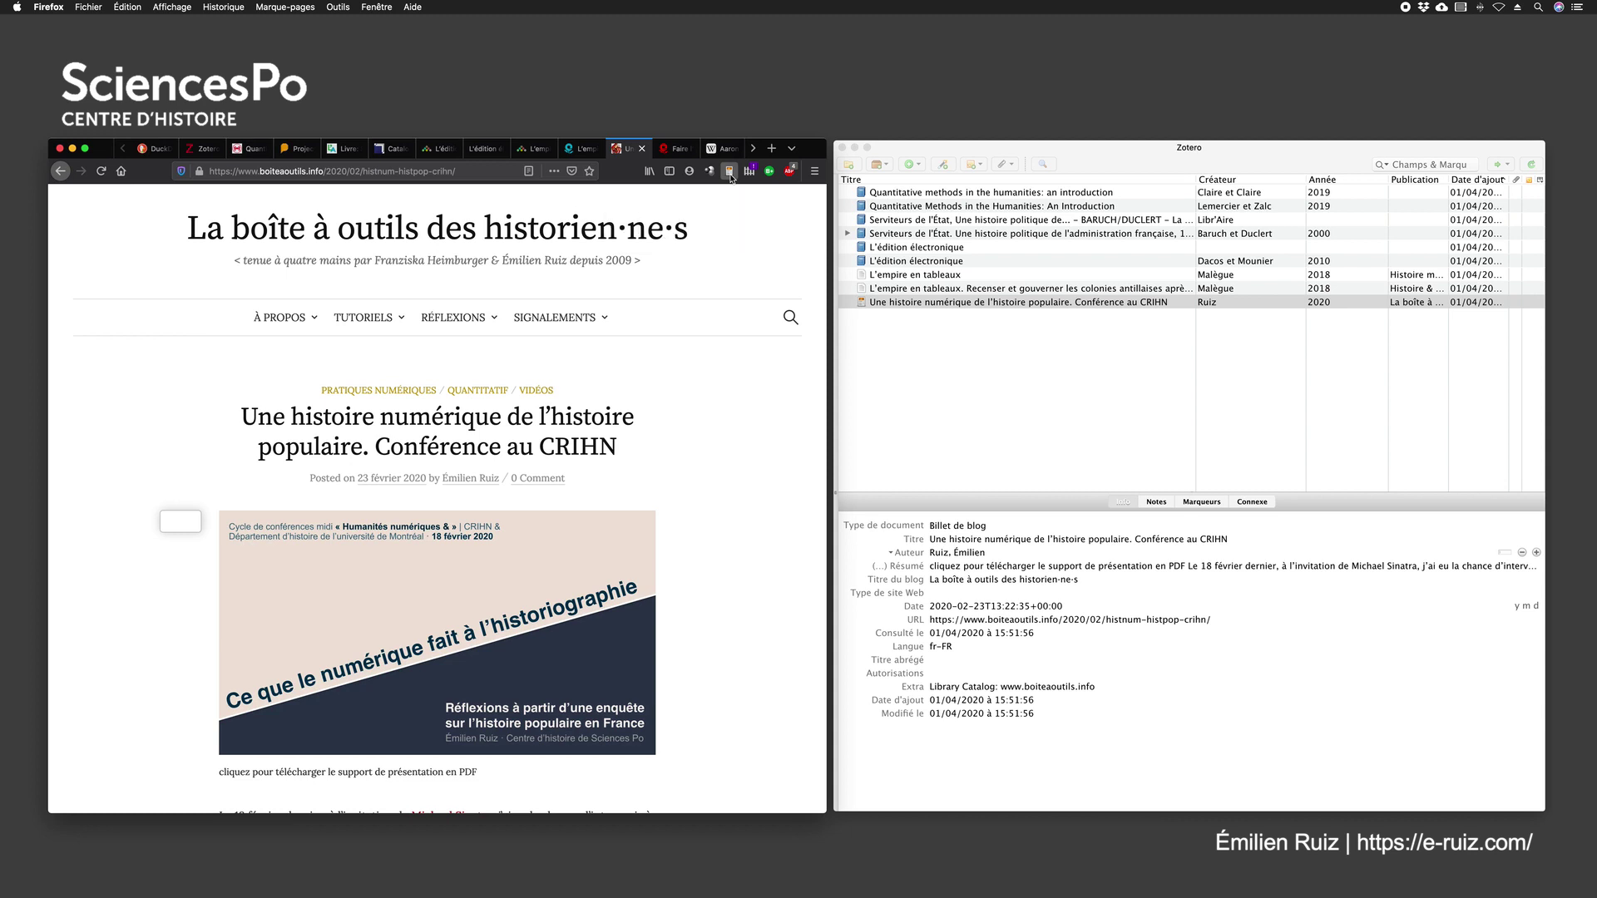
pyautogui.click(676, 151)
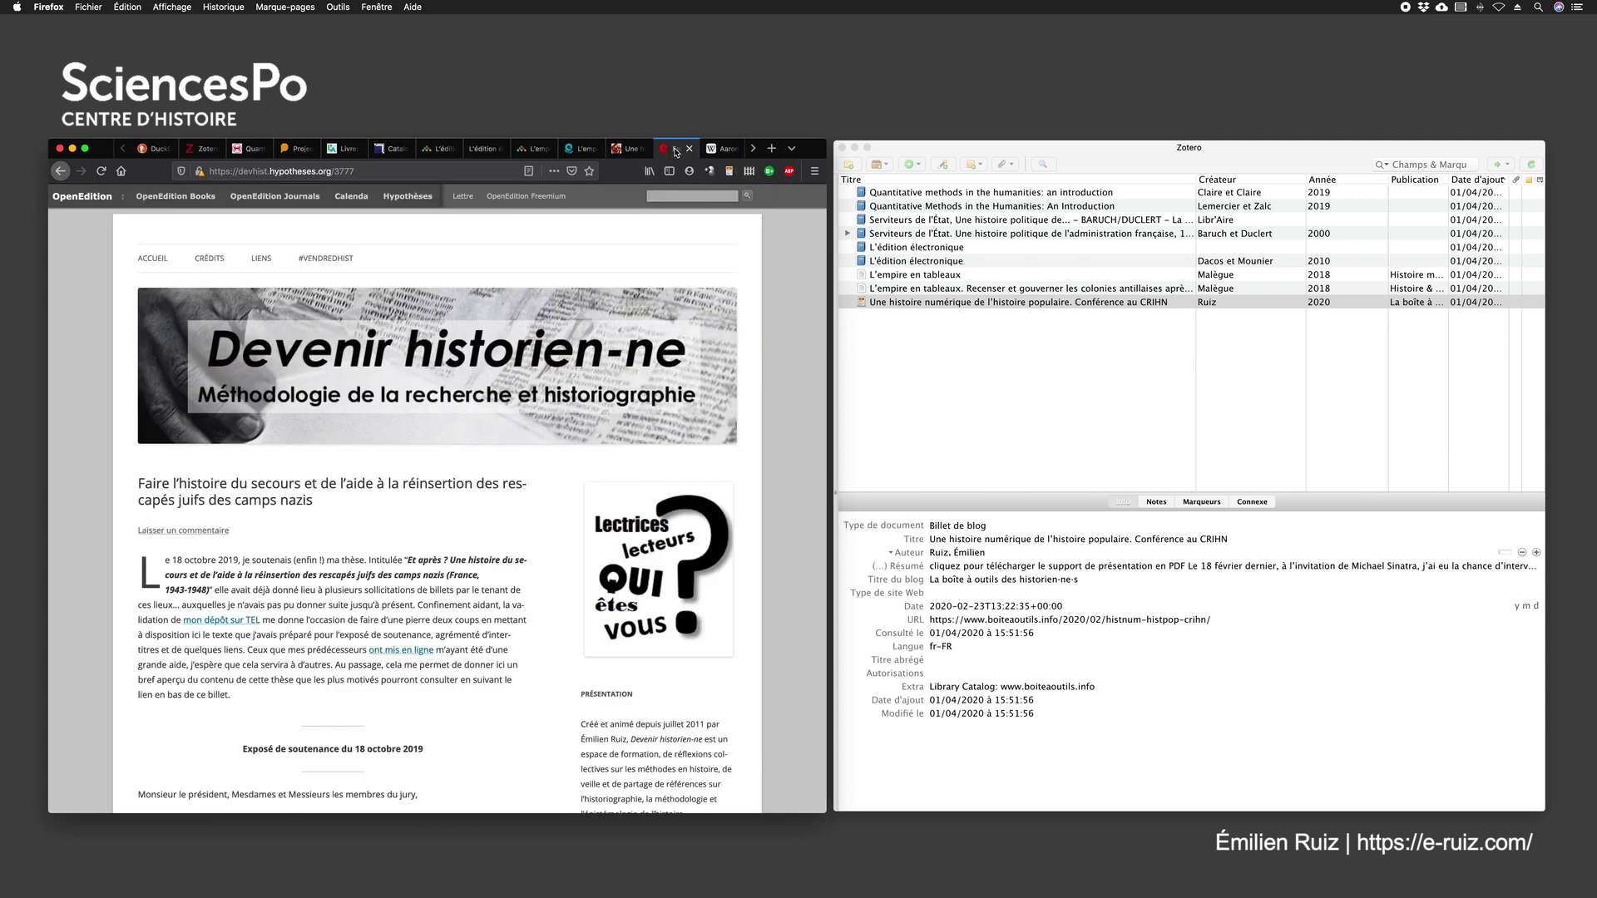
pyautogui.click(730, 172)
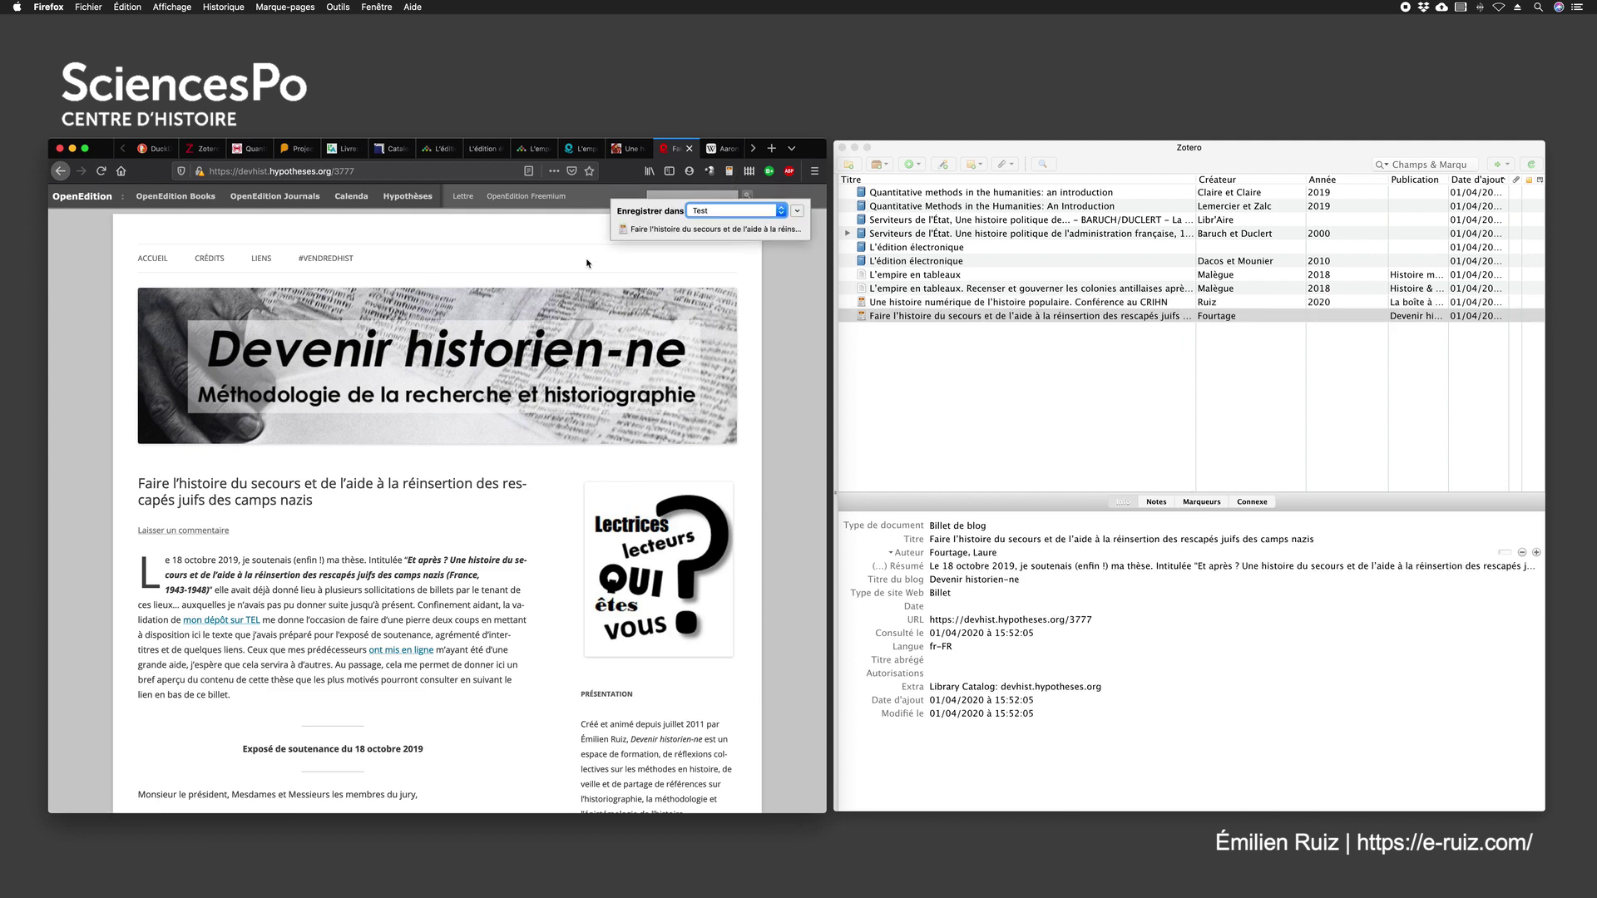
# Step: Compare the title, author and abstract of the saved CRIHN conference record with the original blog post page
pyautogui.click(625, 149)
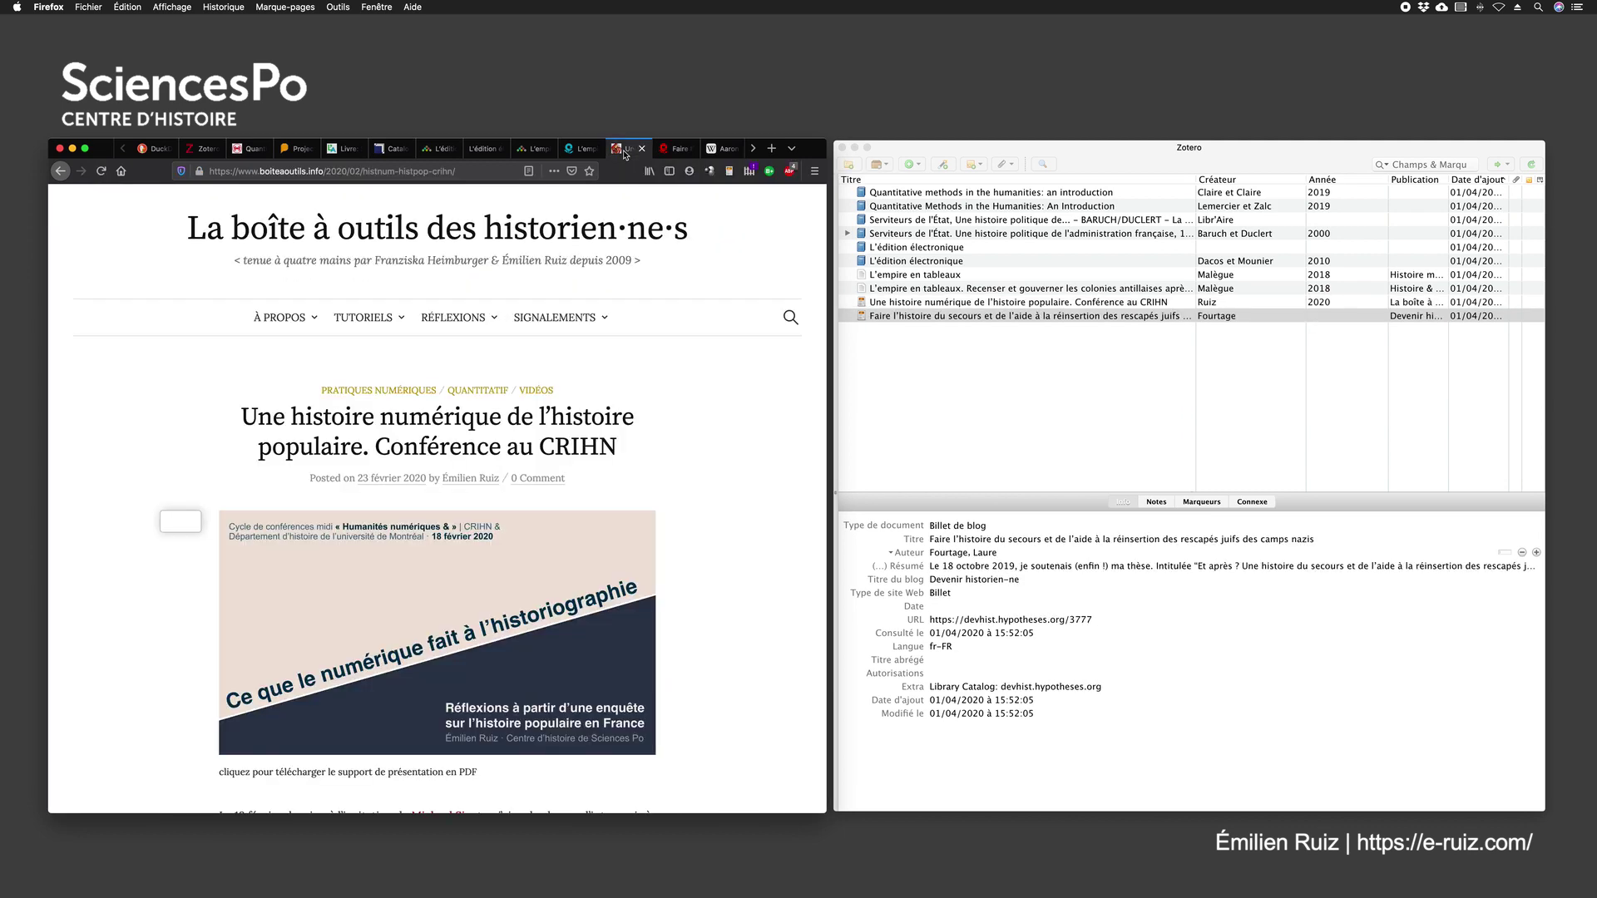
pyautogui.click(925, 304)
pyautogui.click(925, 305)
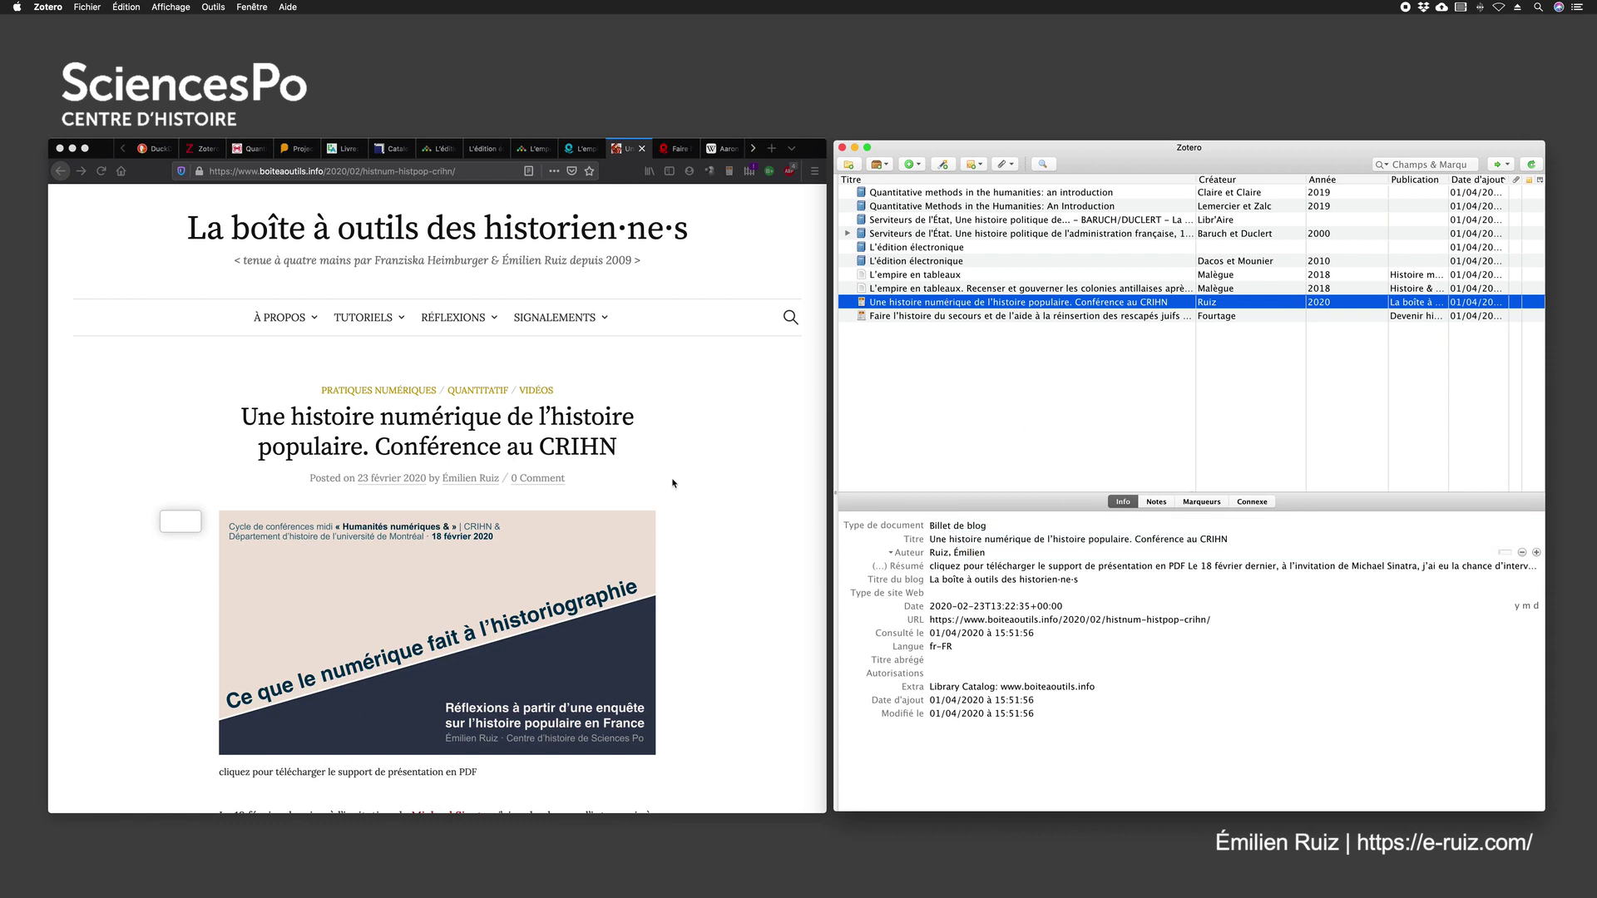
pyautogui.click(639, 457)
pyautogui.moveTo(243, 416); pyautogui.dragTo(683, 461)
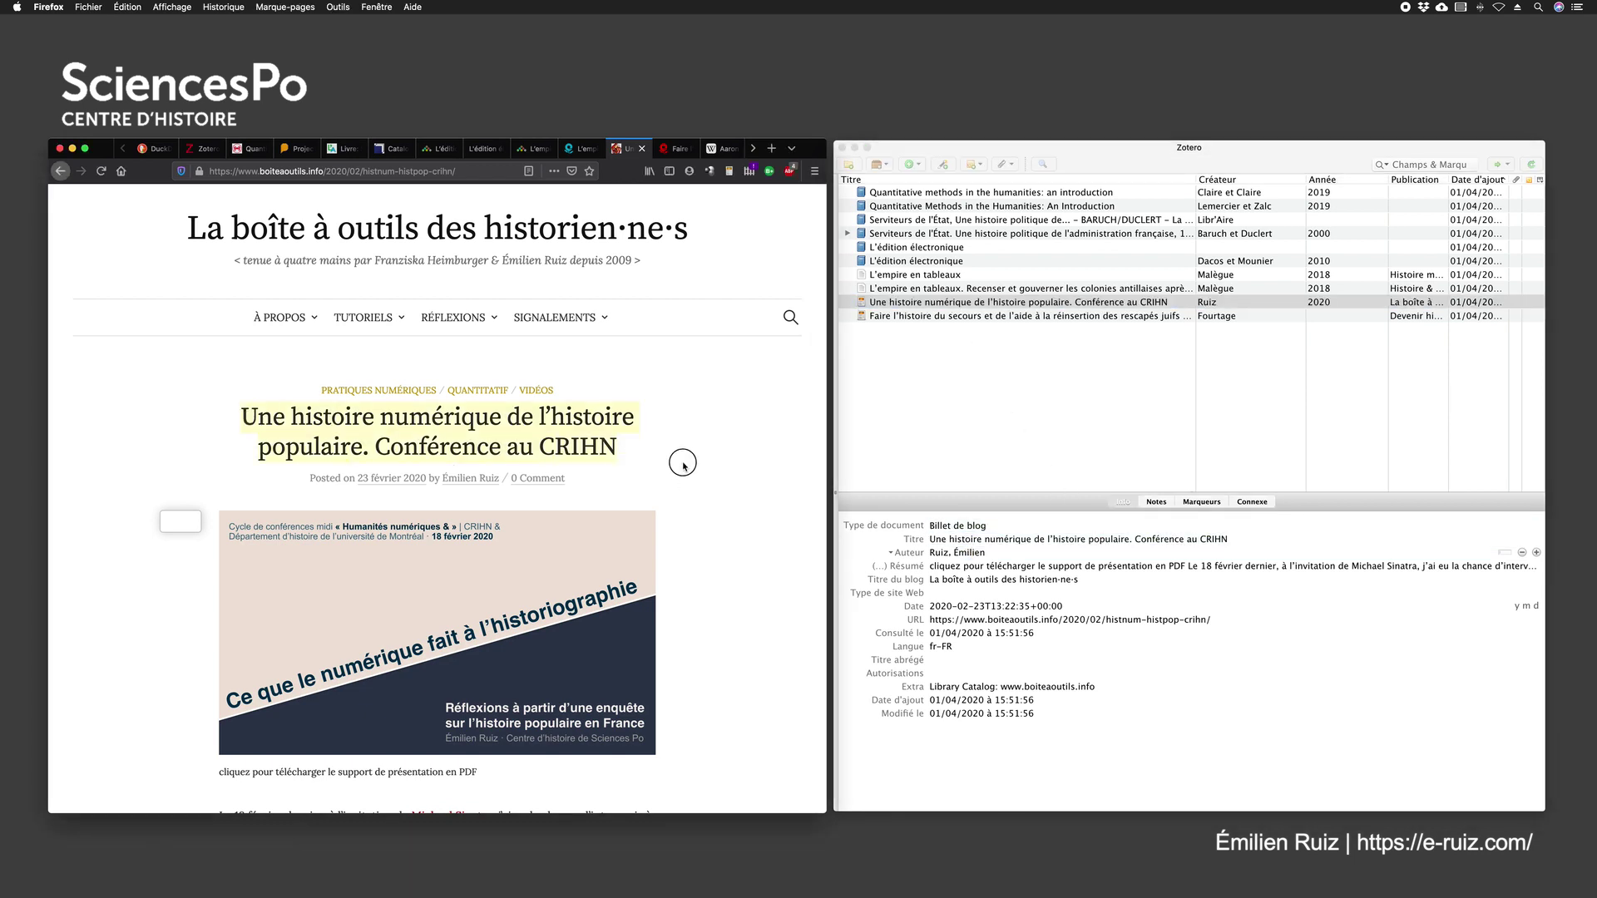
pyautogui.click(988, 541)
pyautogui.press('Return')
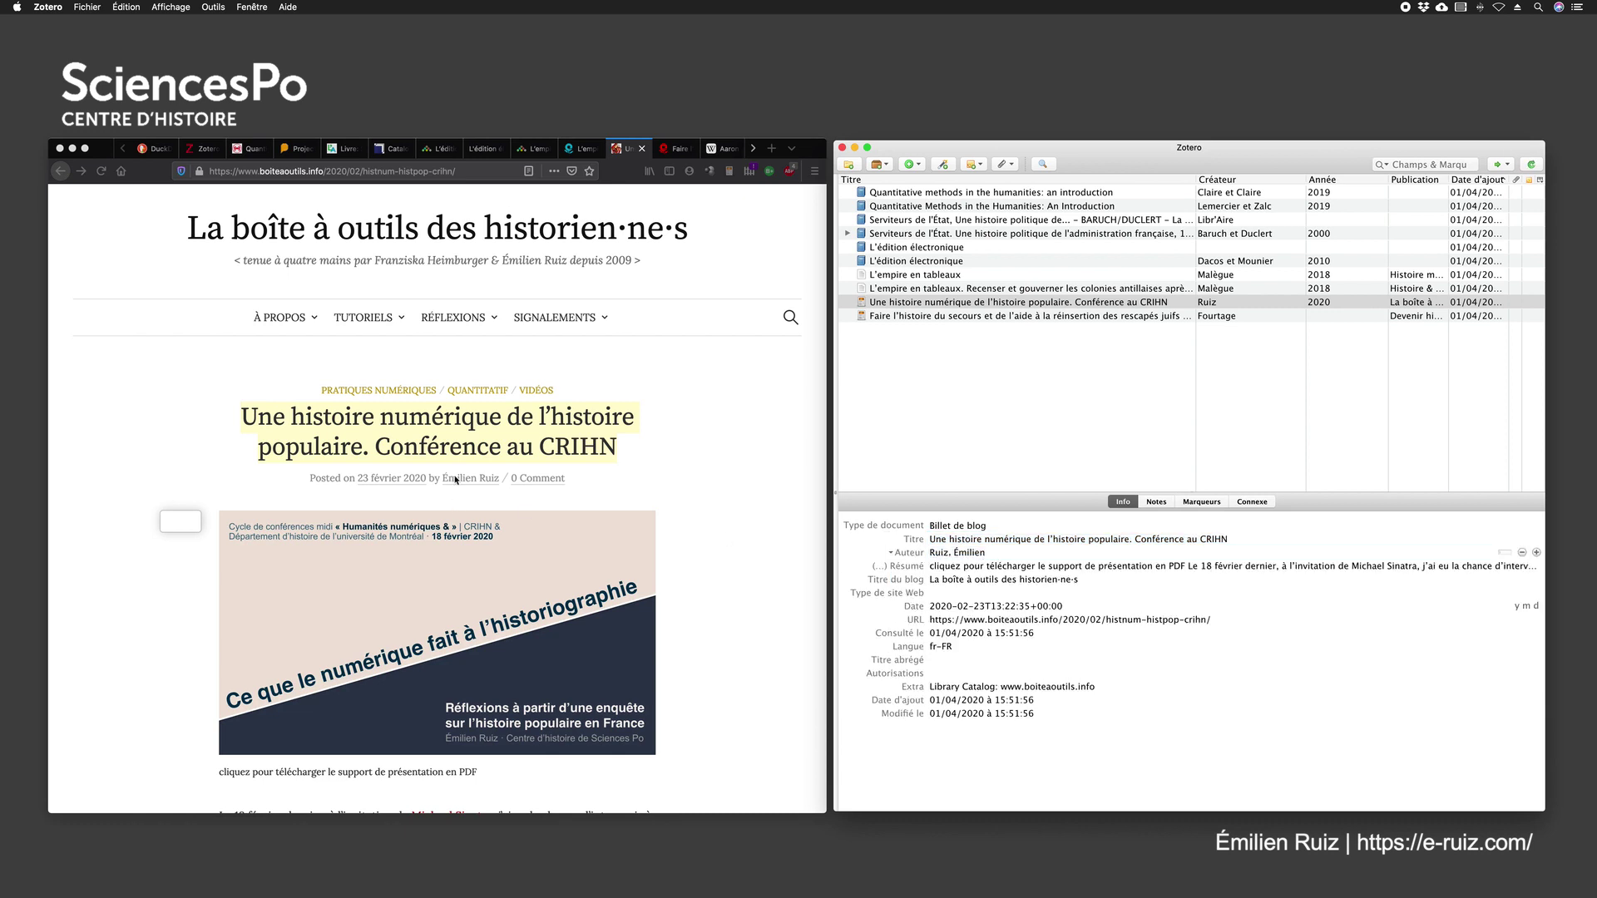
pyautogui.click(957, 568)
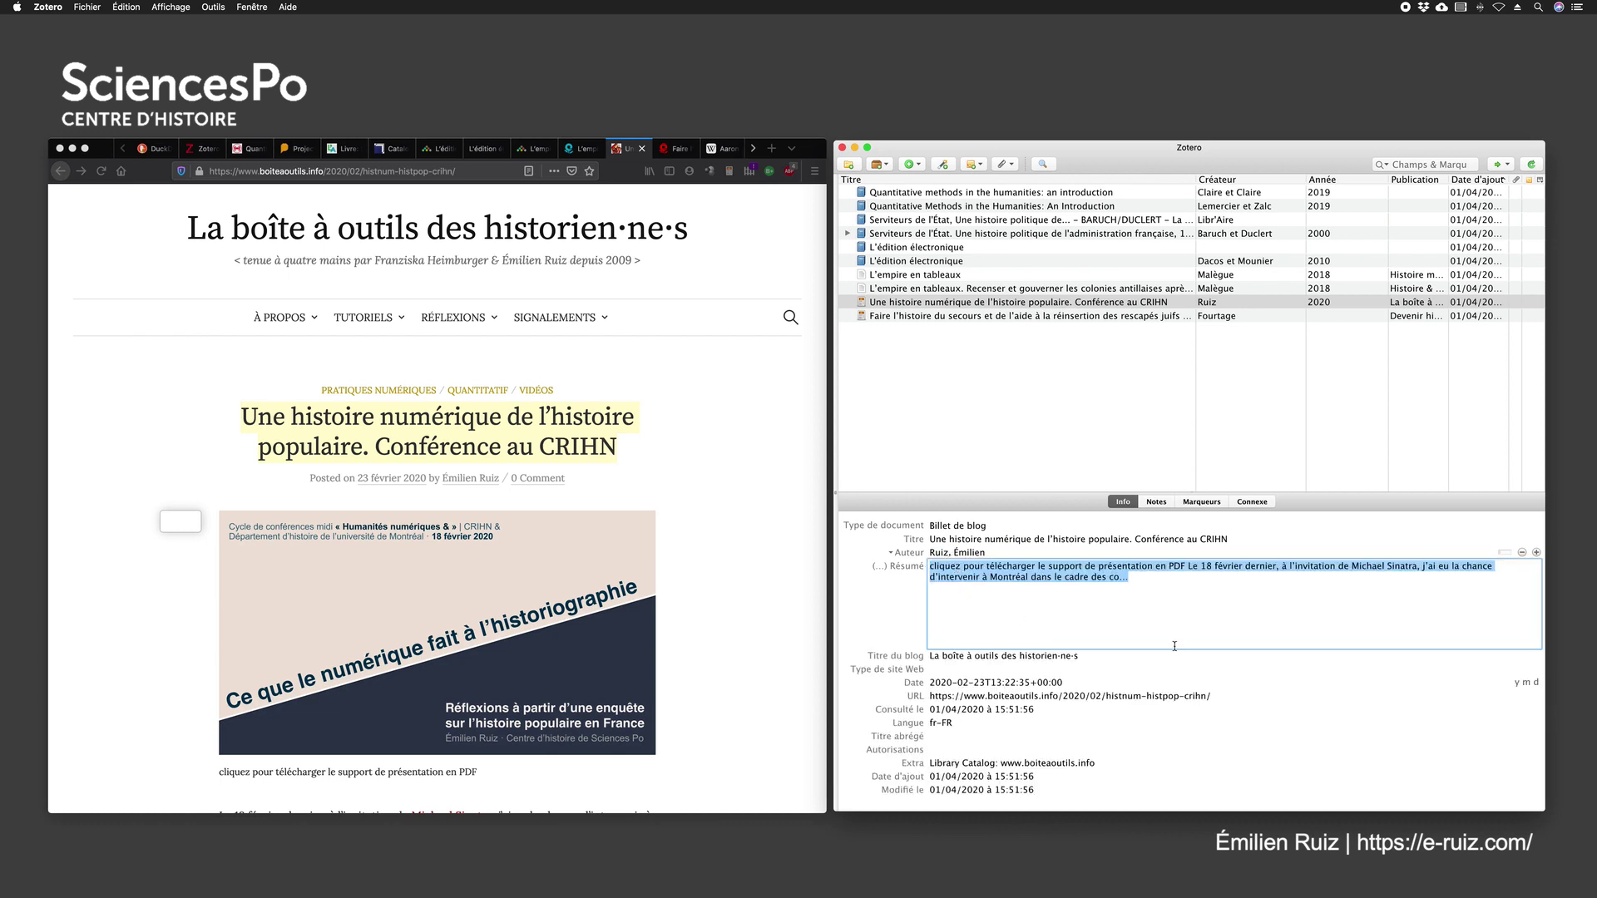
pyautogui.click(894, 597)
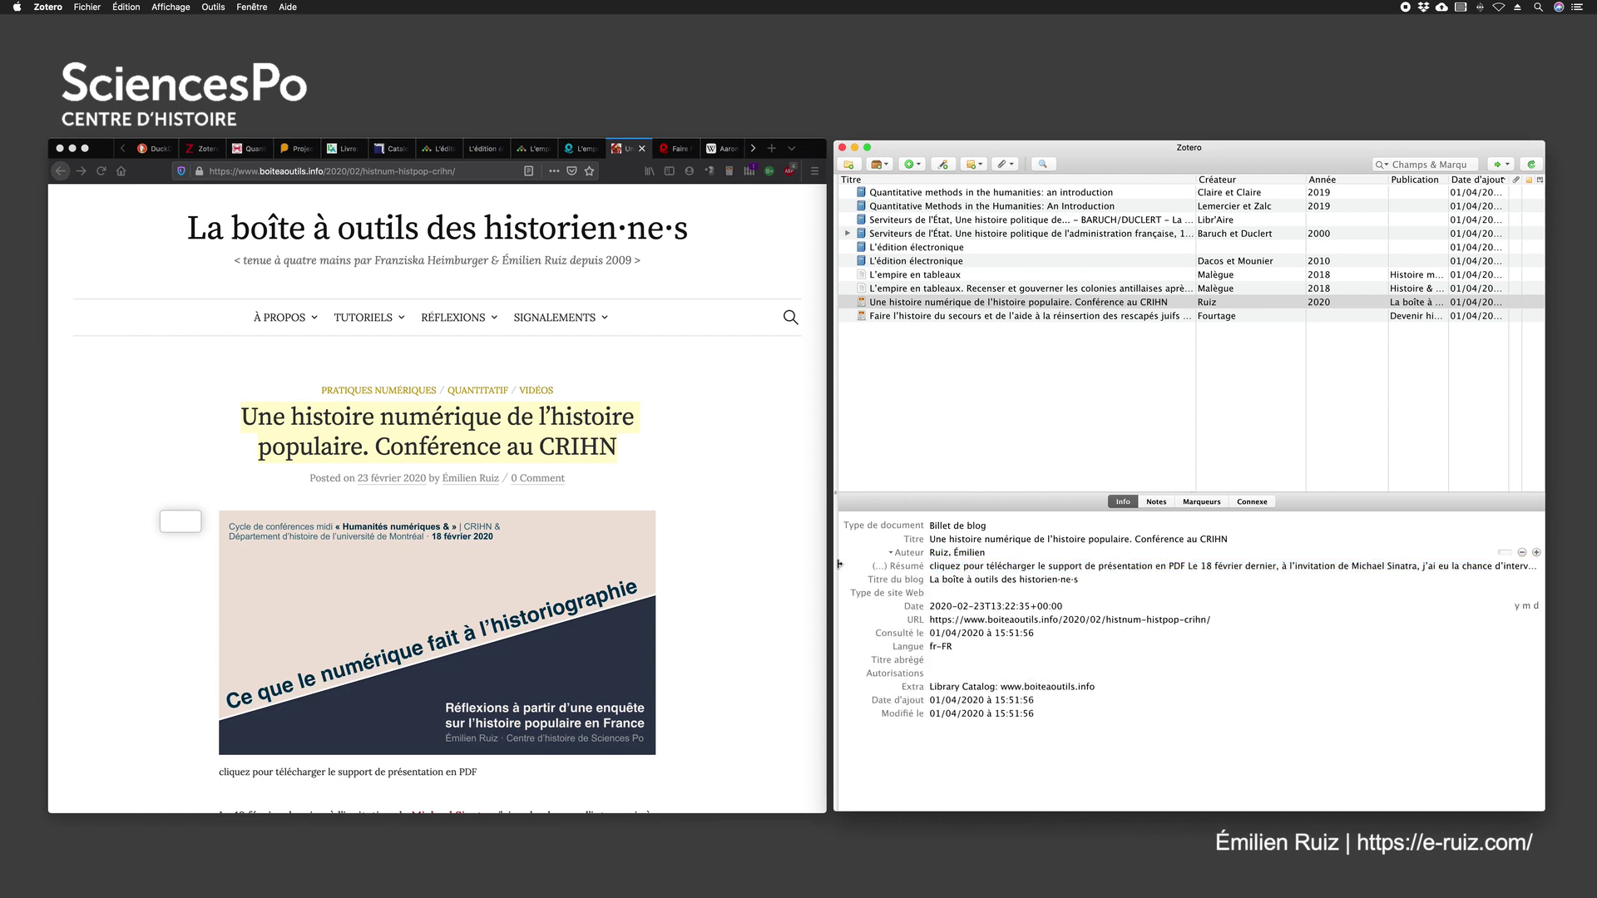
pyautogui.scroll(-3, 315, 689)
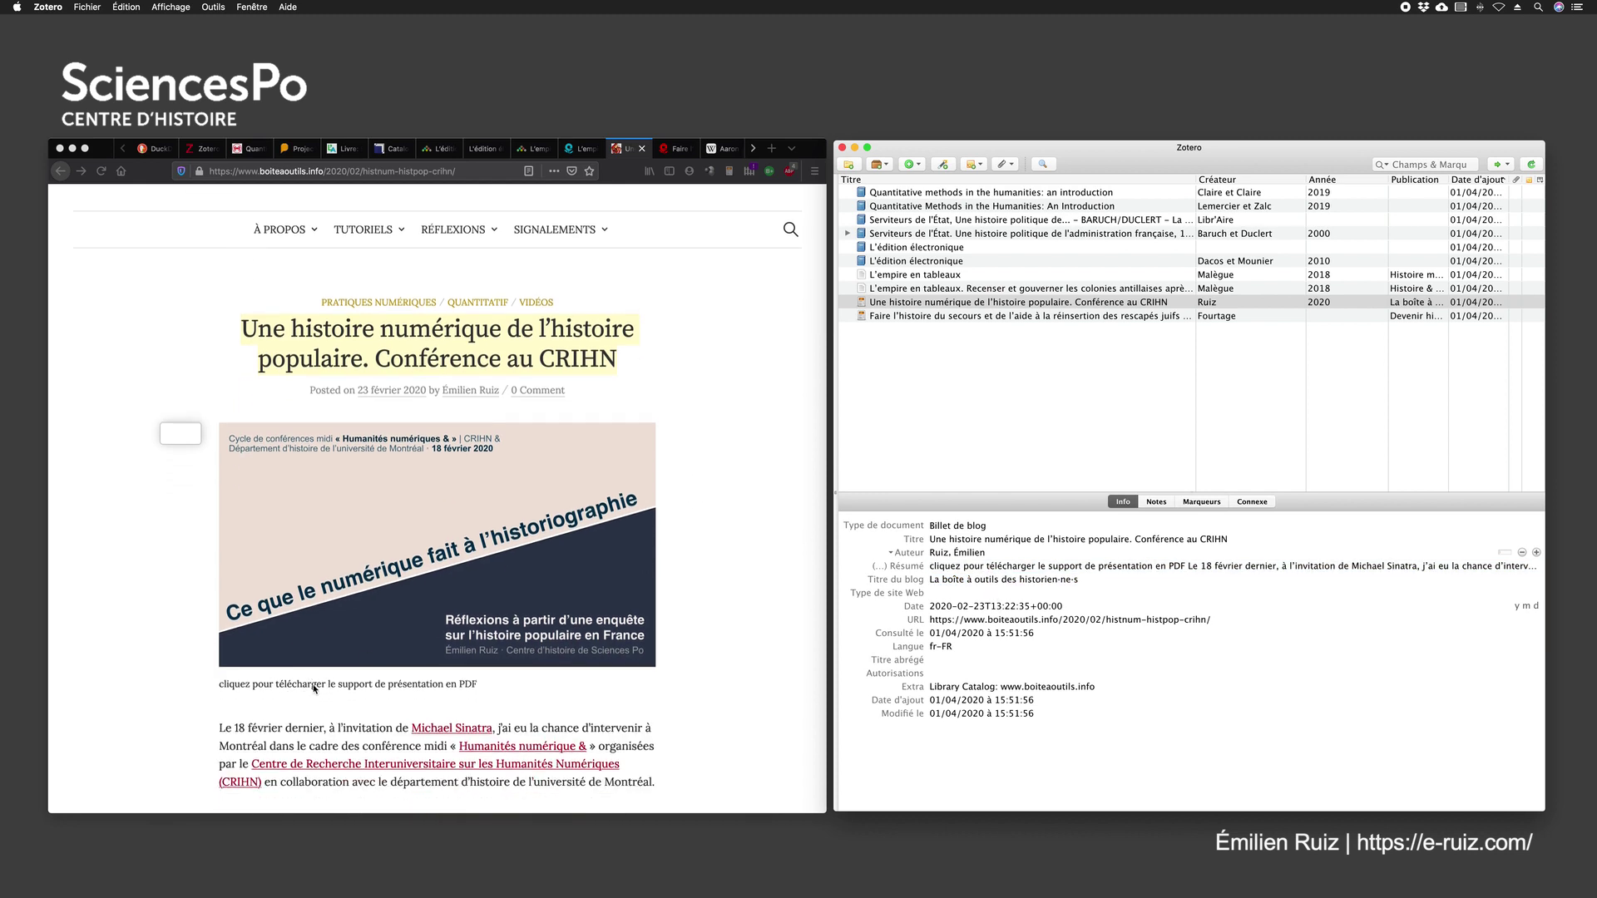
# Step: Remove the time portion from the CRIHN conference record's date, leaving 2020-02-23
pyautogui.moveTo(315, 689); pyautogui.dragTo(994, 616)
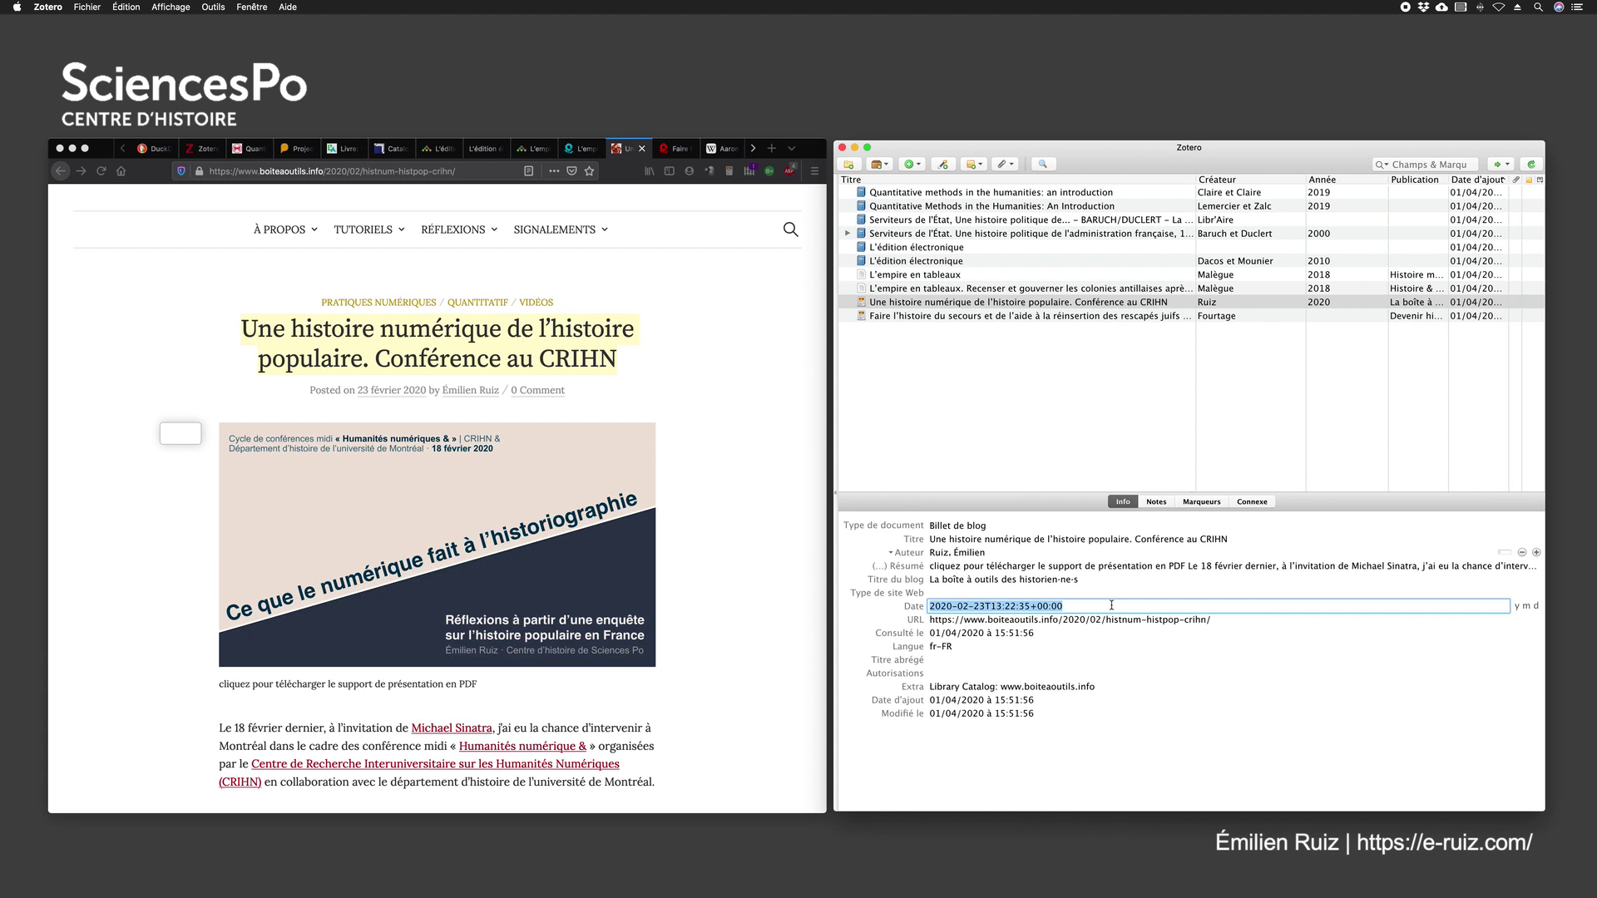
pyautogui.click(984, 606)
pyautogui.moveTo(985, 607); pyautogui.dragTo(1221, 610)
pyautogui.press('BackSpace')
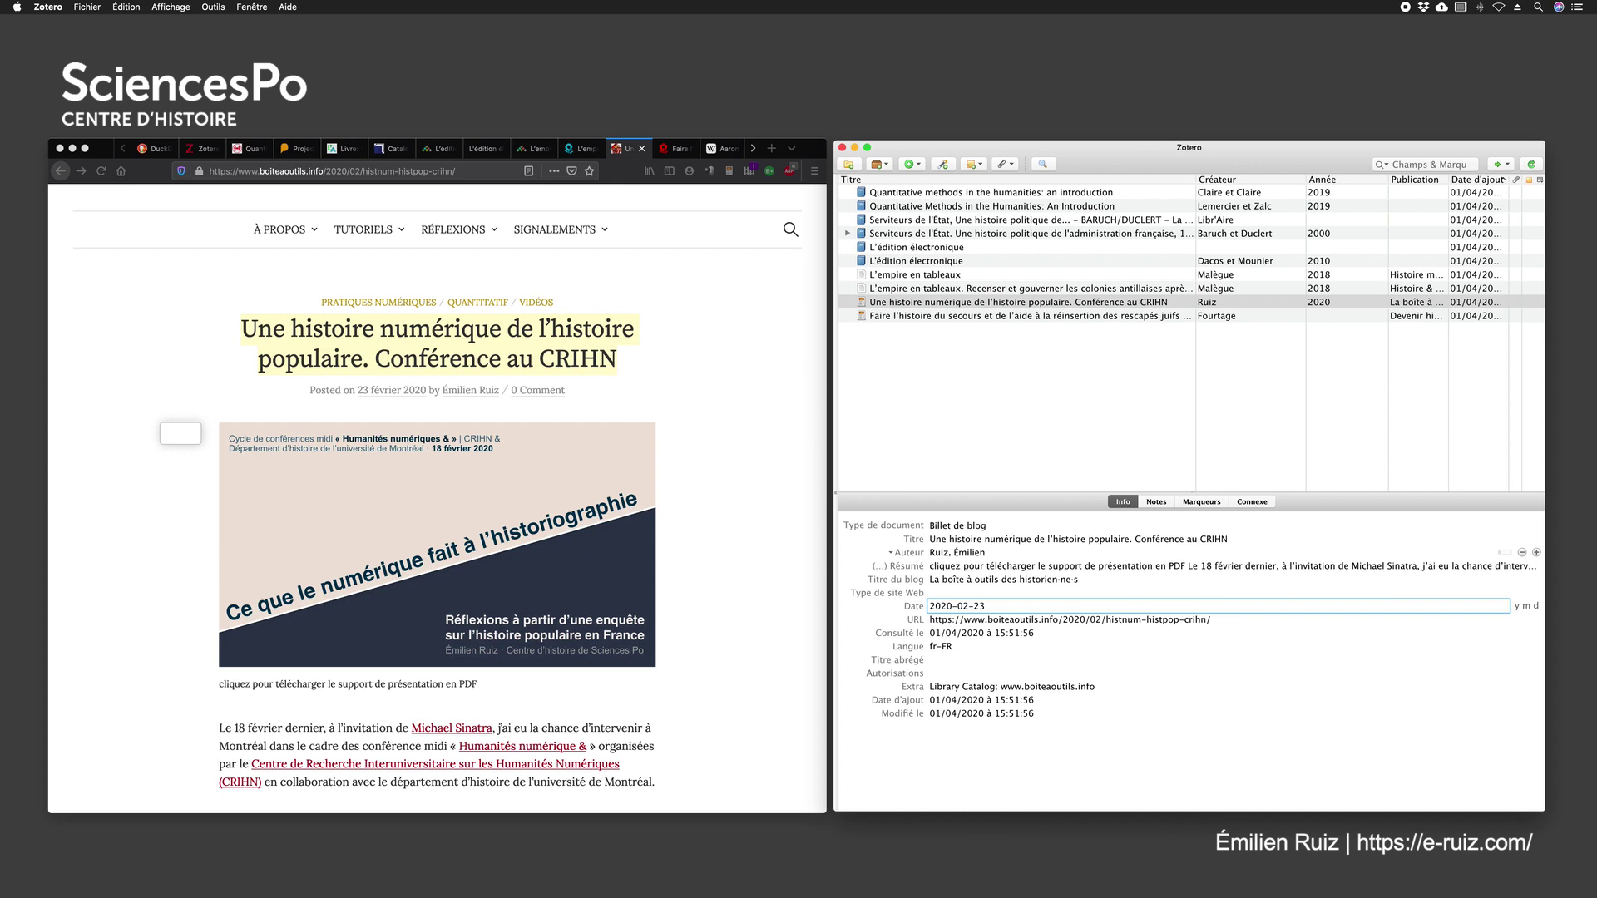
pyautogui.press('Return')
pyautogui.press('Tab')
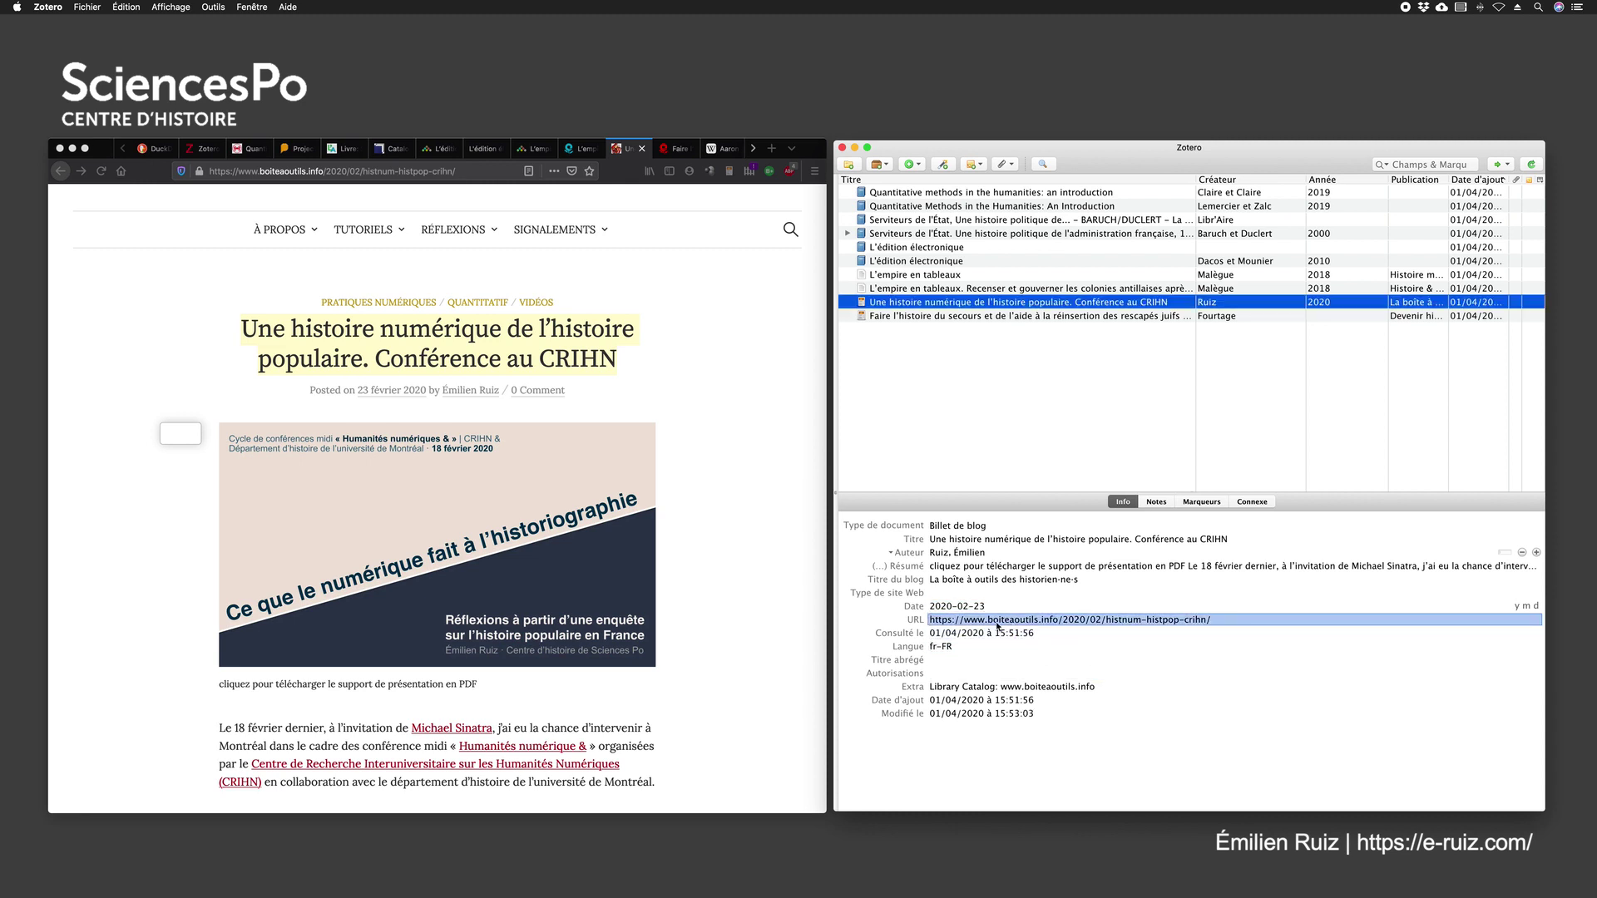
# Step: Copy "Une histoire numérique de l'histoire populaire" from the blog post's title into its short title field (Titre abrégé)
pyautogui.click(945, 664)
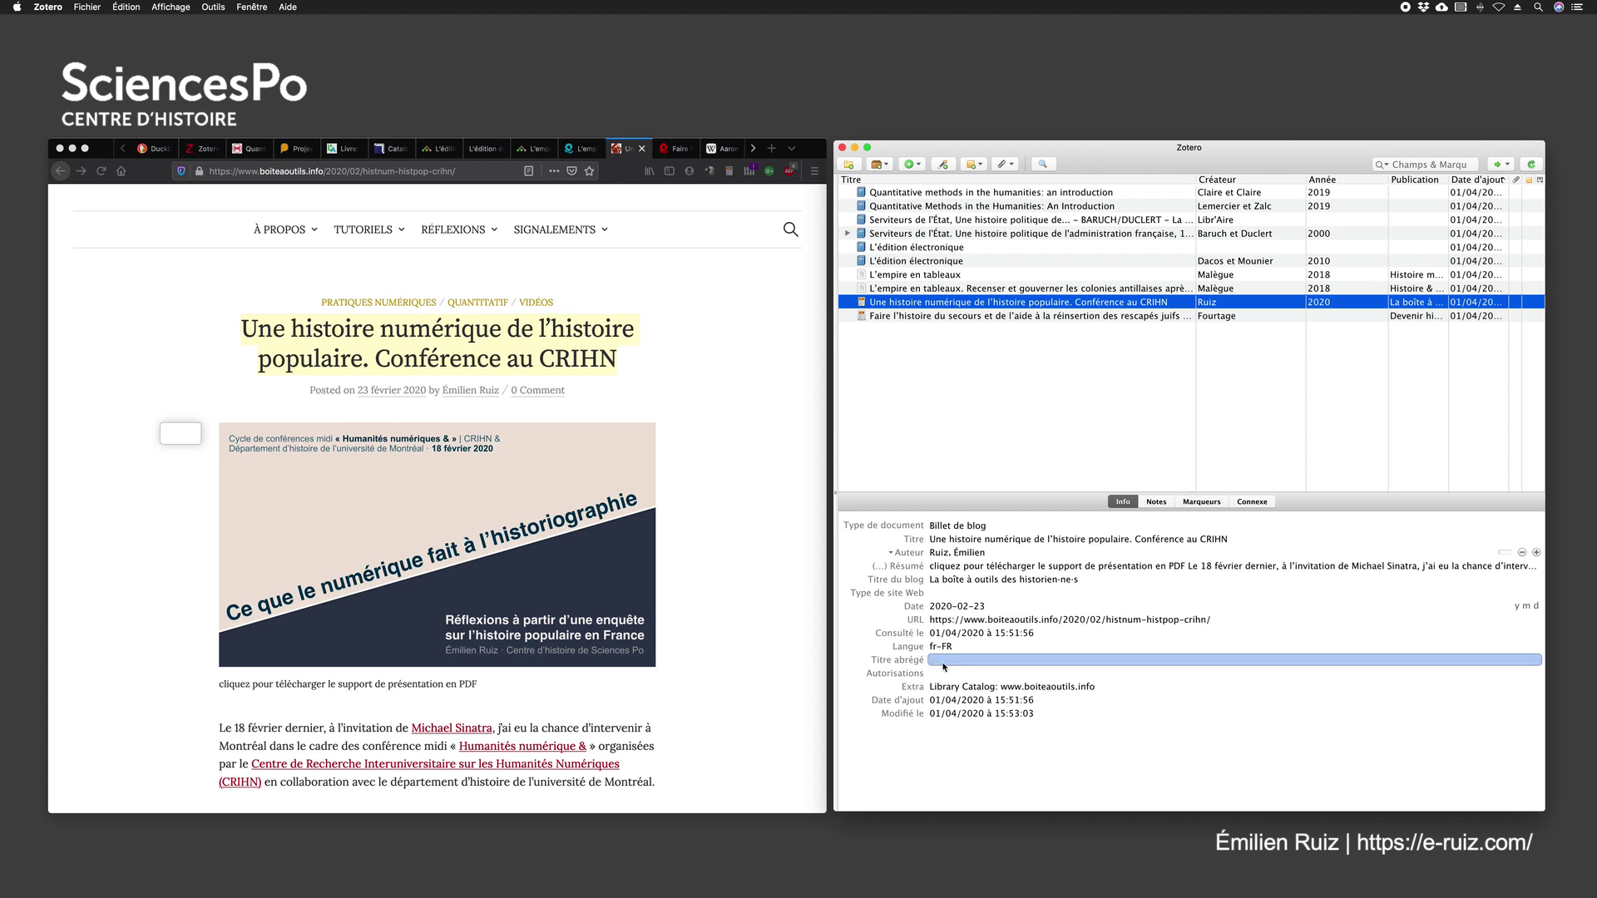
pyautogui.click(1081, 540)
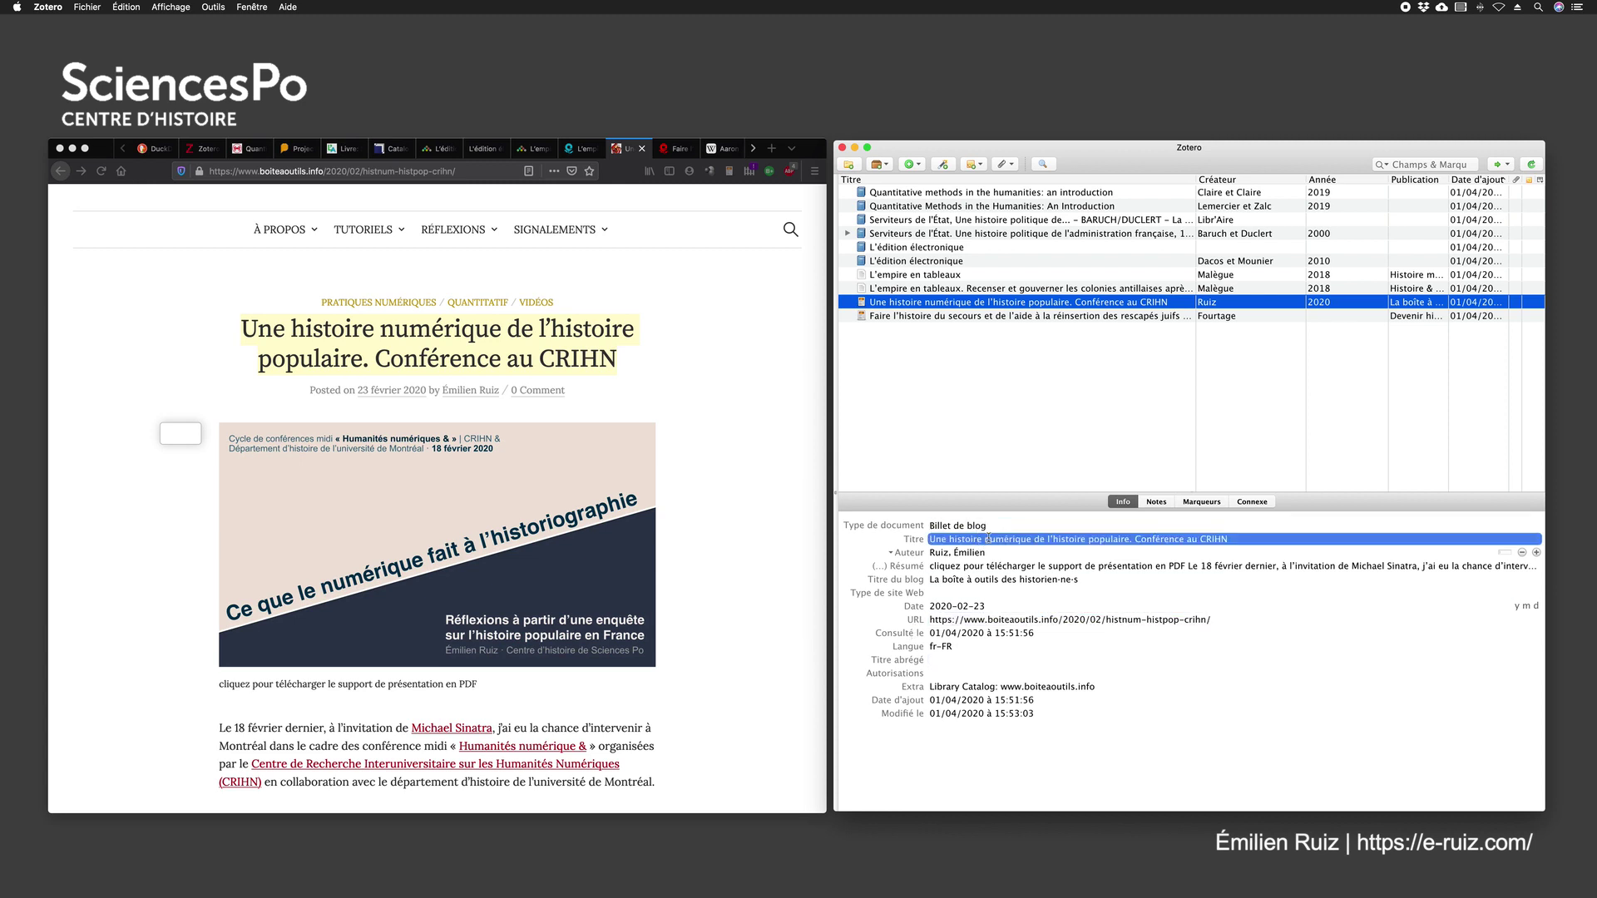
pyautogui.click(1092, 540)
pyautogui.moveTo(1129, 539); pyautogui.dragTo(854, 542)
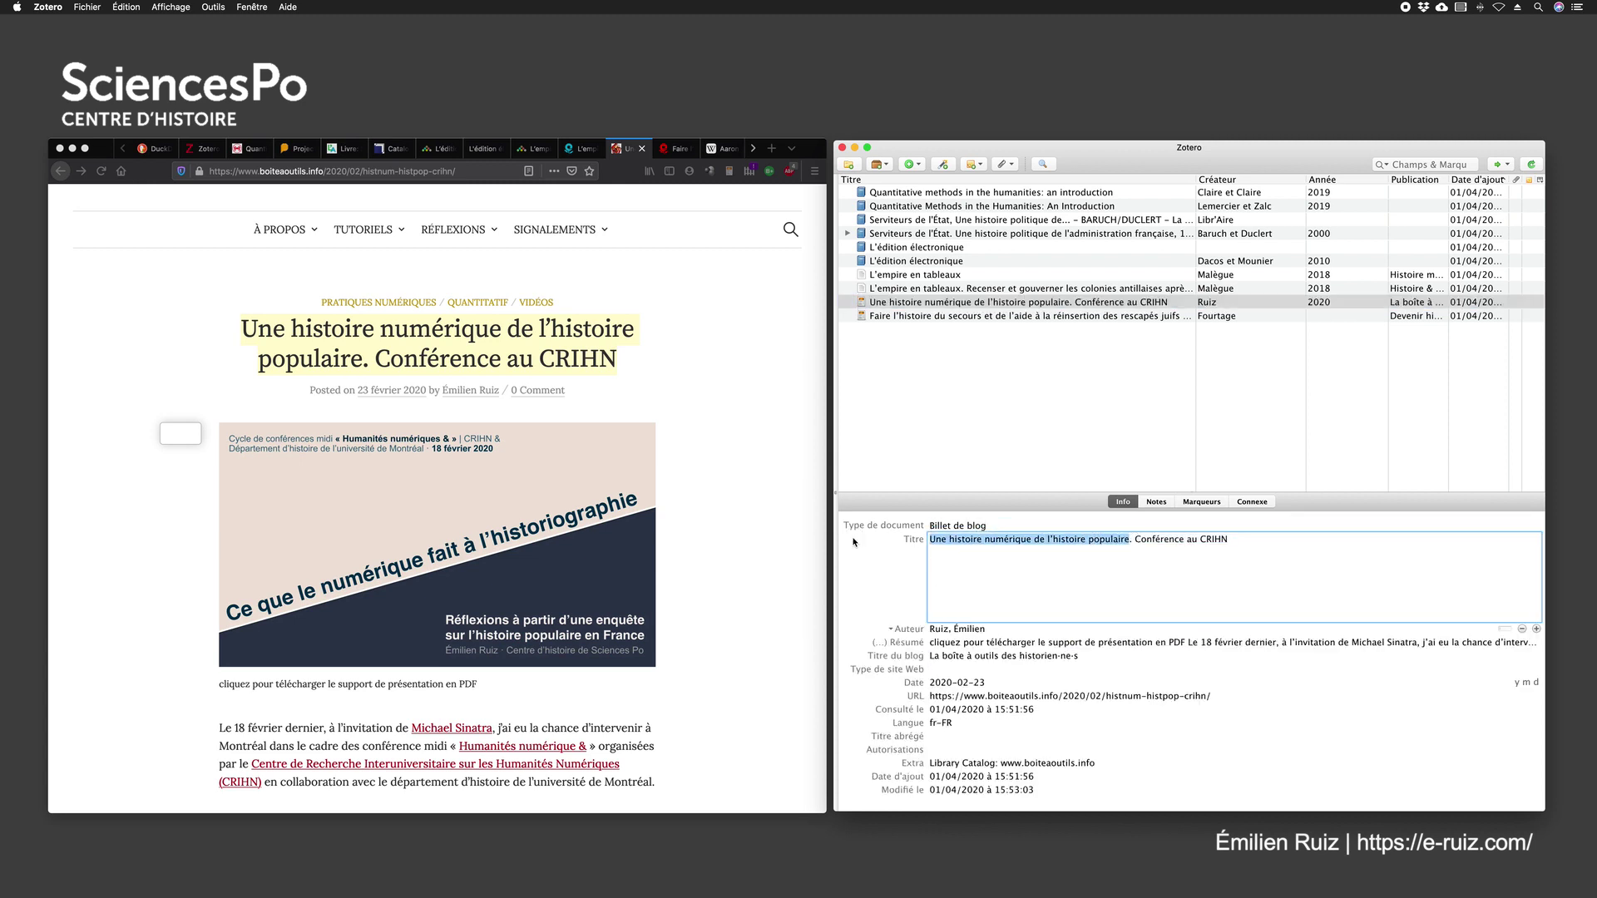
pyautogui.press('super+c')
pyautogui.click(939, 737)
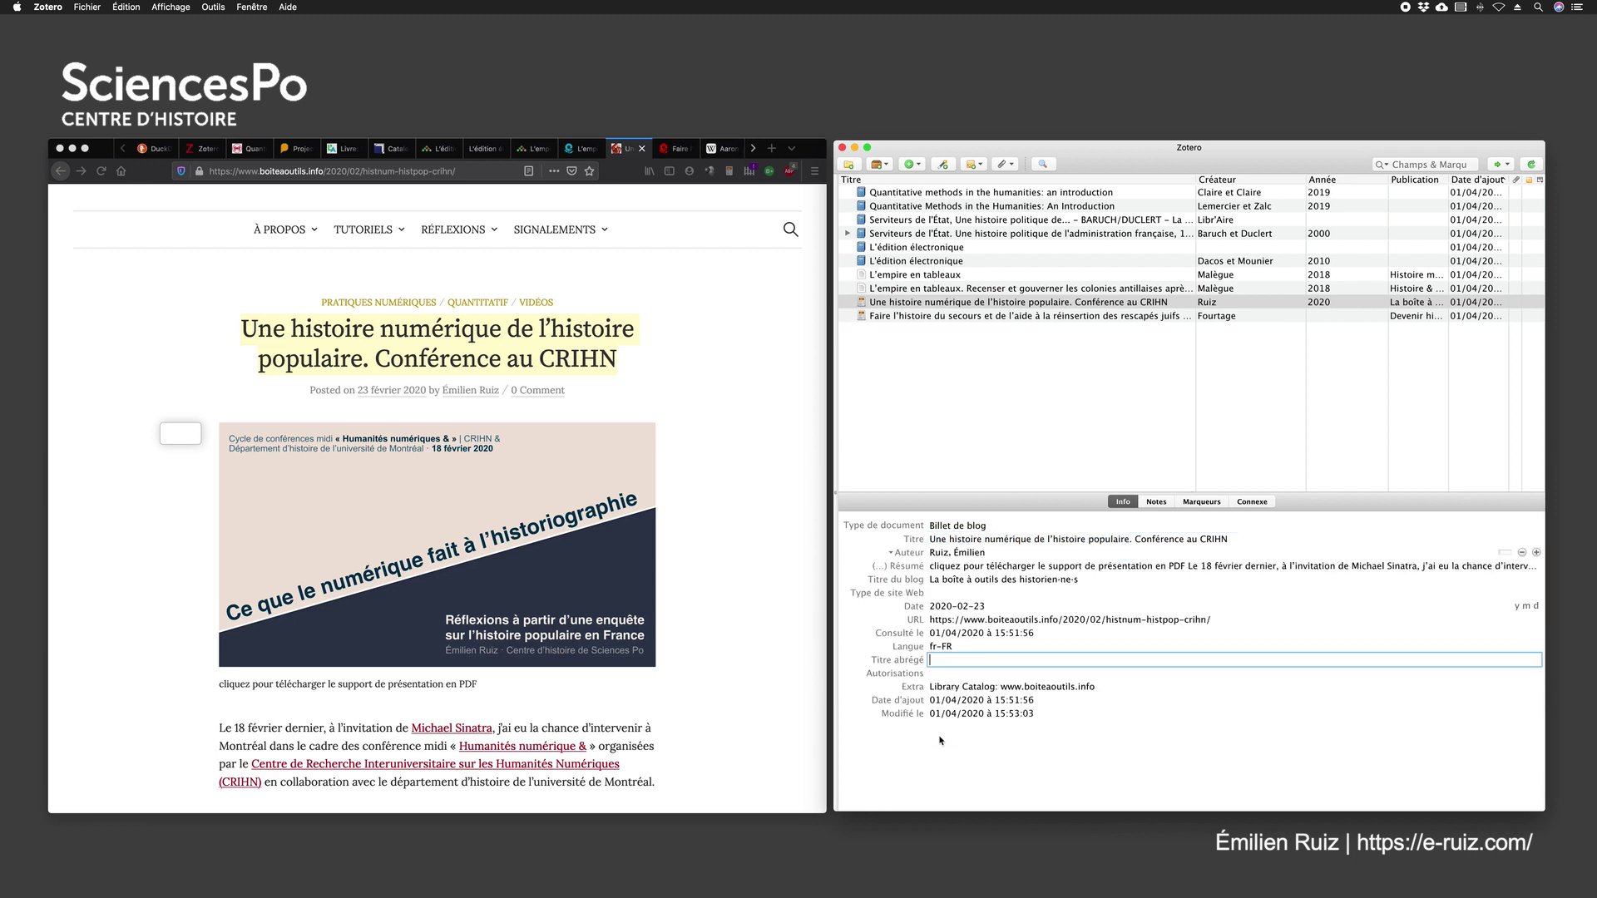
pyautogui.press('super+v')
pyautogui.press('Return')
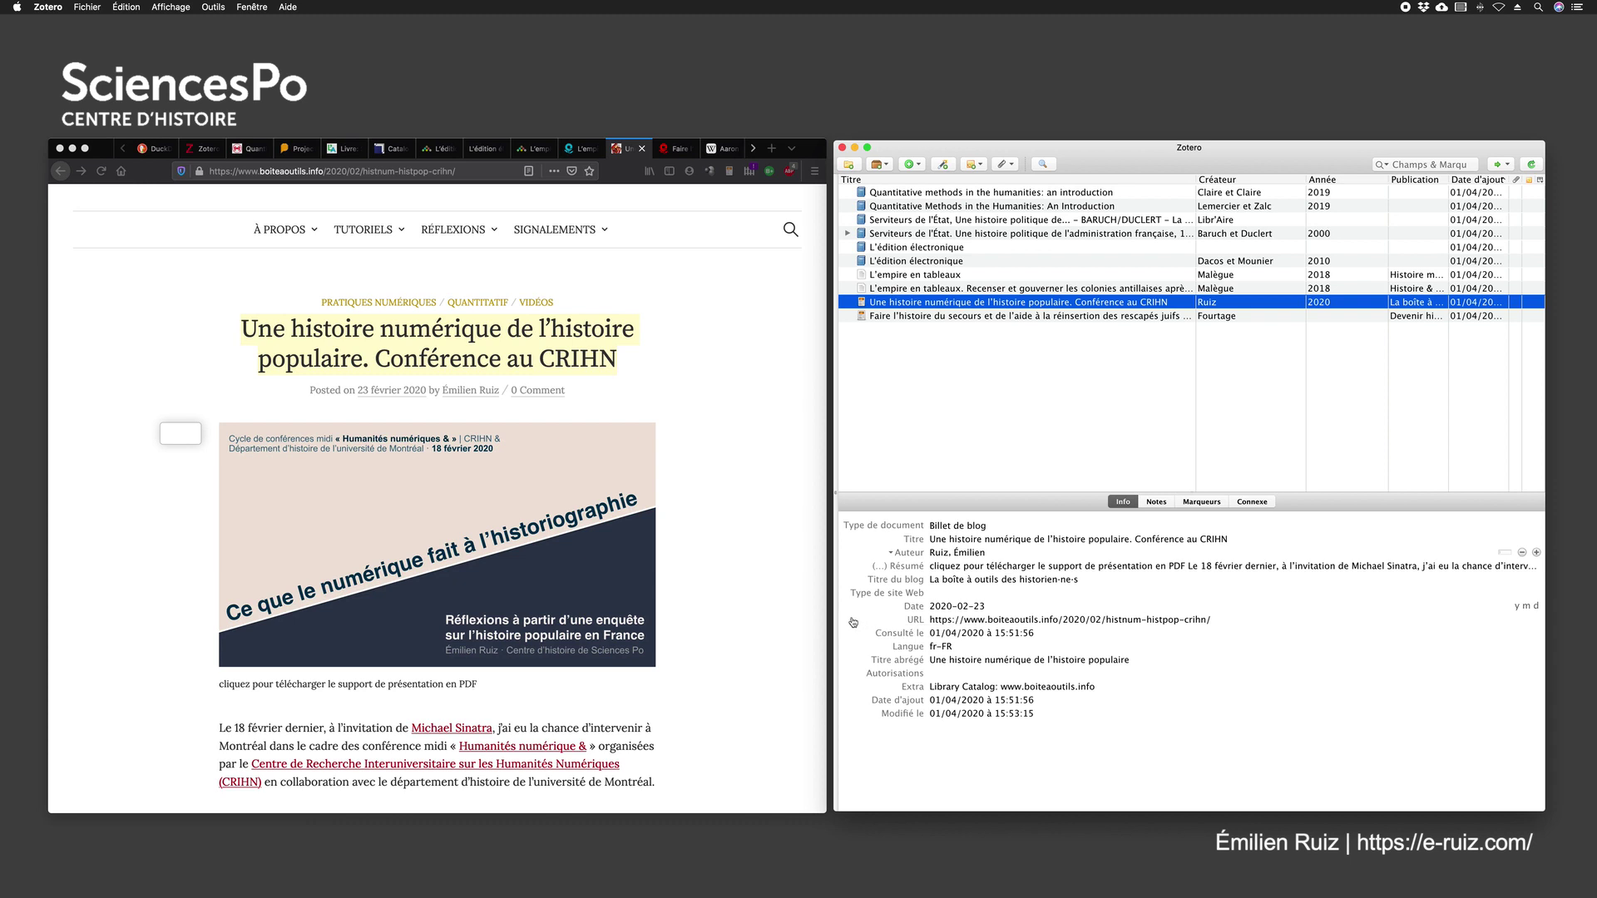
# Step: Select the "Faire l'histoire du secours" blog post record and open its original web page in the browser
pyautogui.click(950, 593)
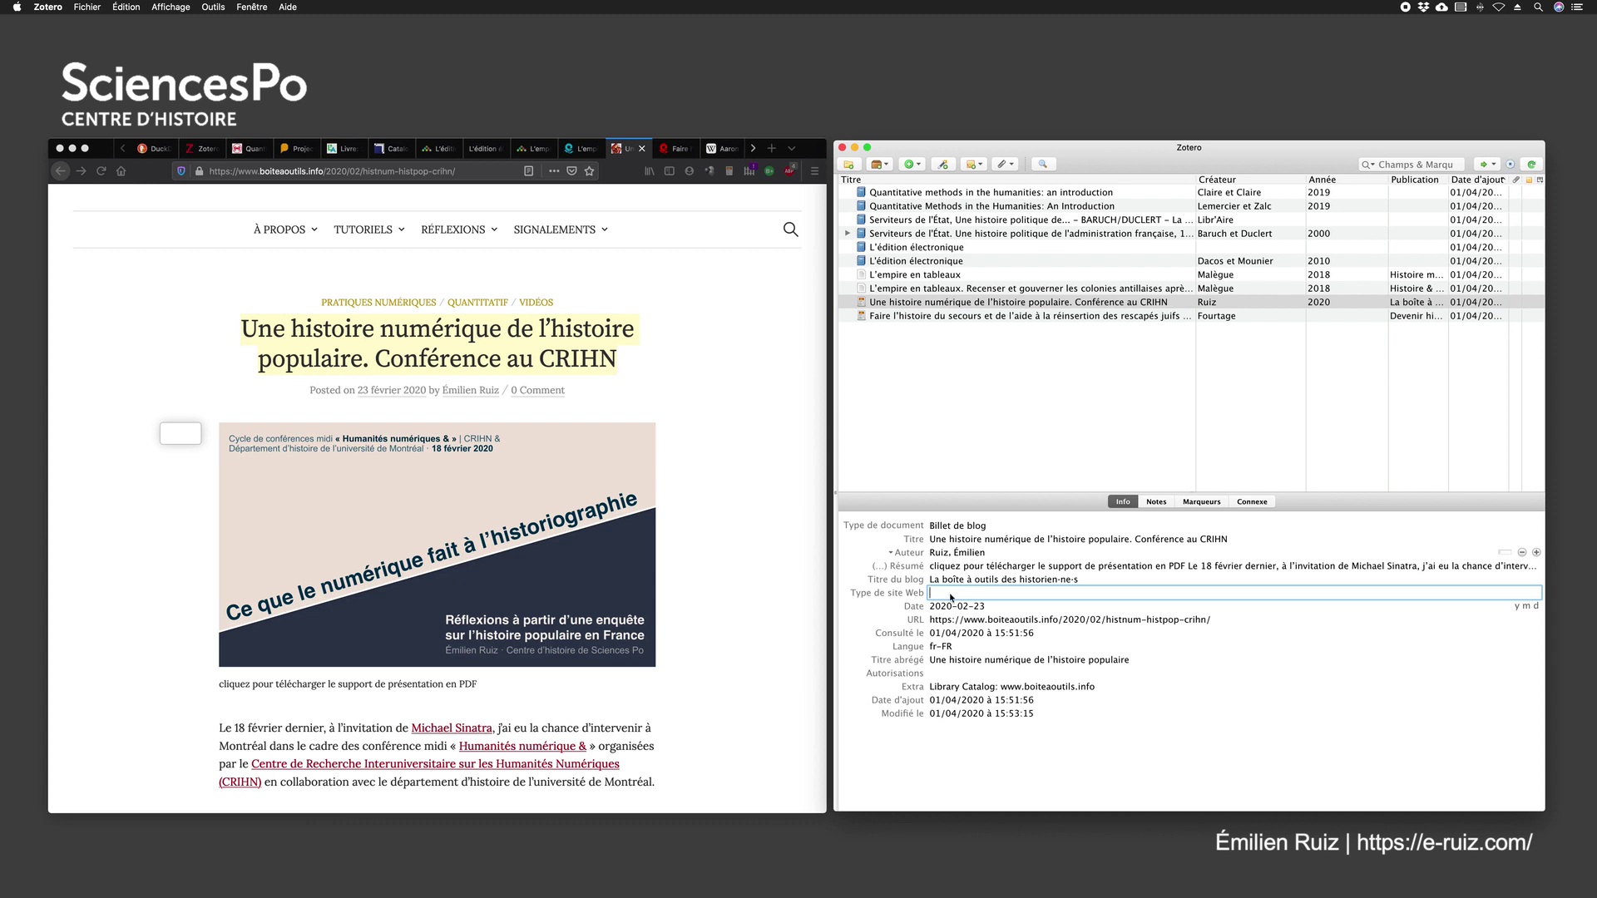
pyautogui.click(928, 317)
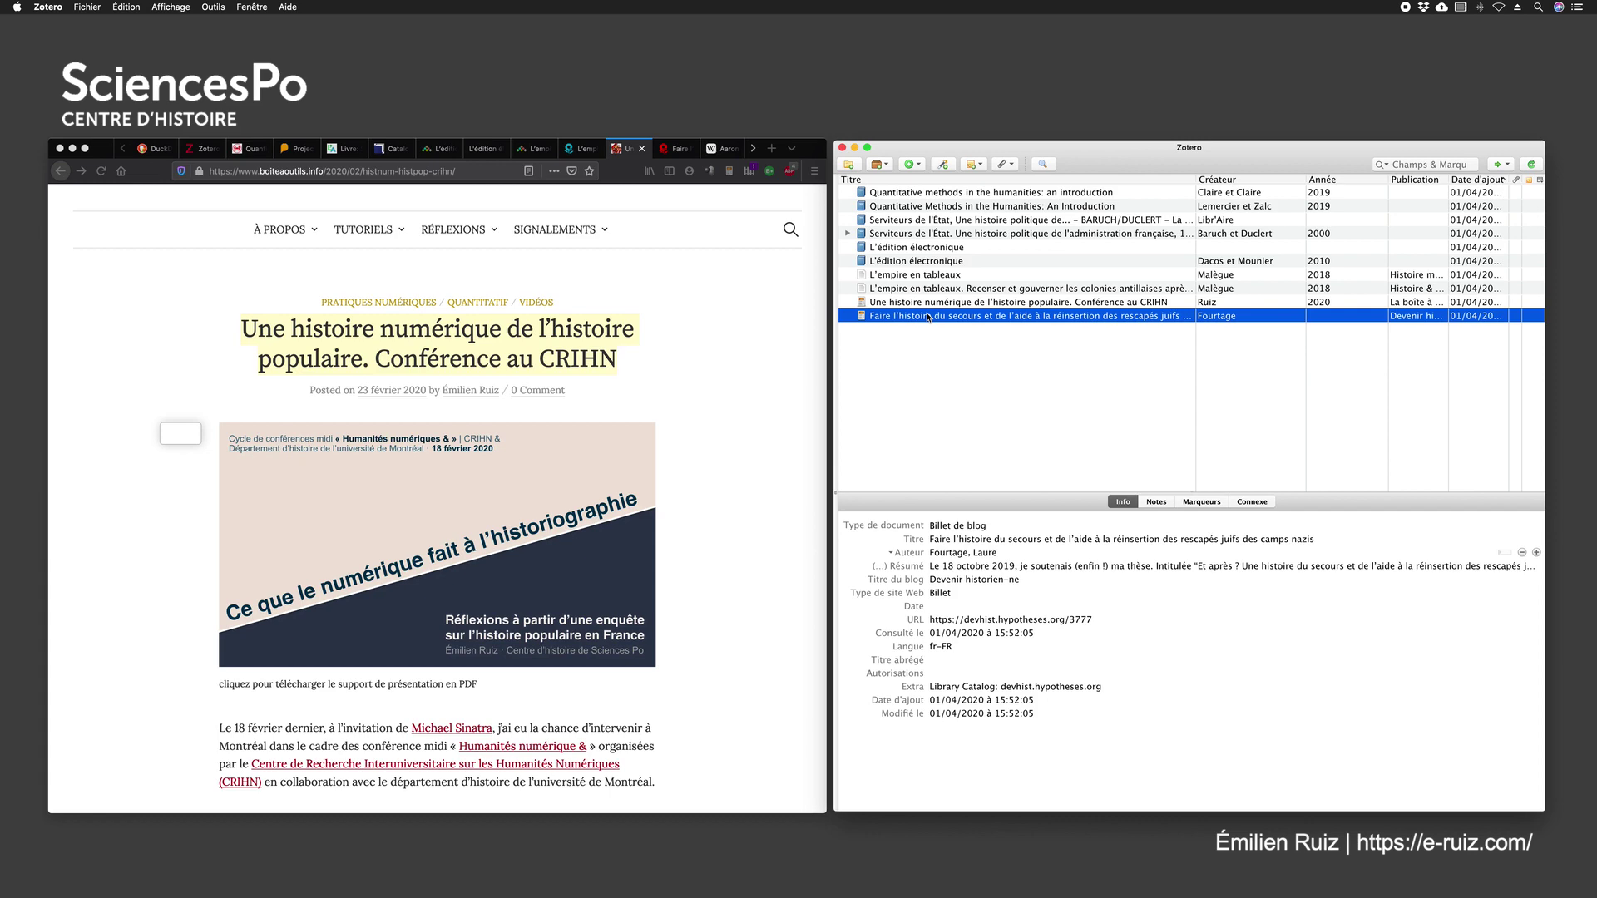
pyautogui.doubleClick(929, 317)
pyautogui.click(947, 321)
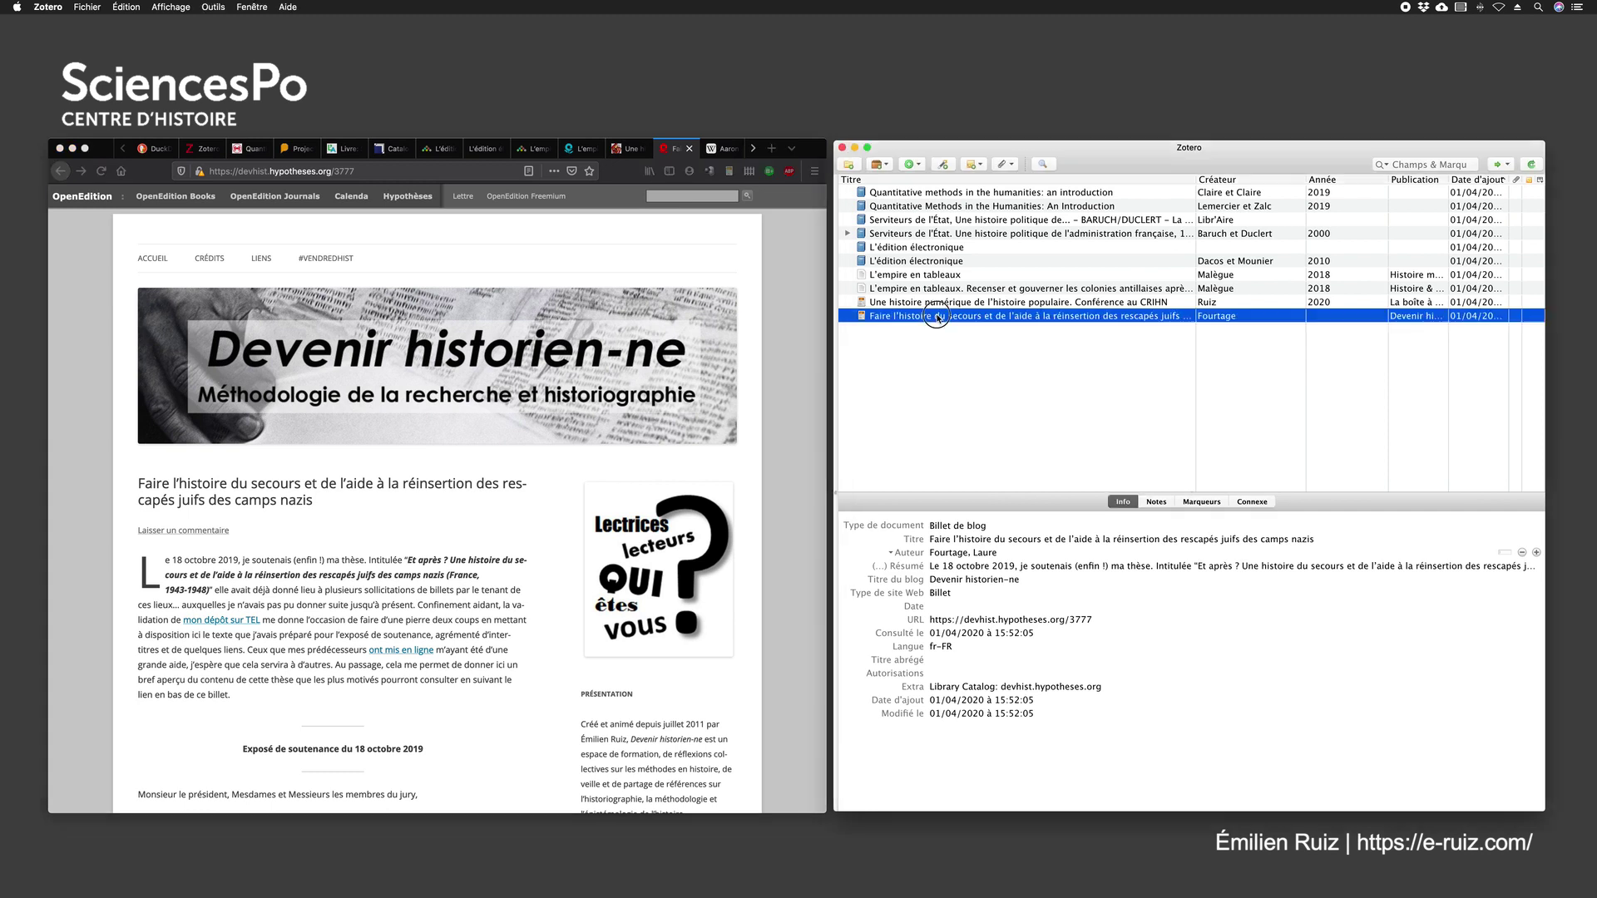
# Step: Review the record's title, author, abstract and blog title, and clear its website type field (Type de site Web)
pyautogui.click(928, 538)
pyautogui.click(1023, 554)
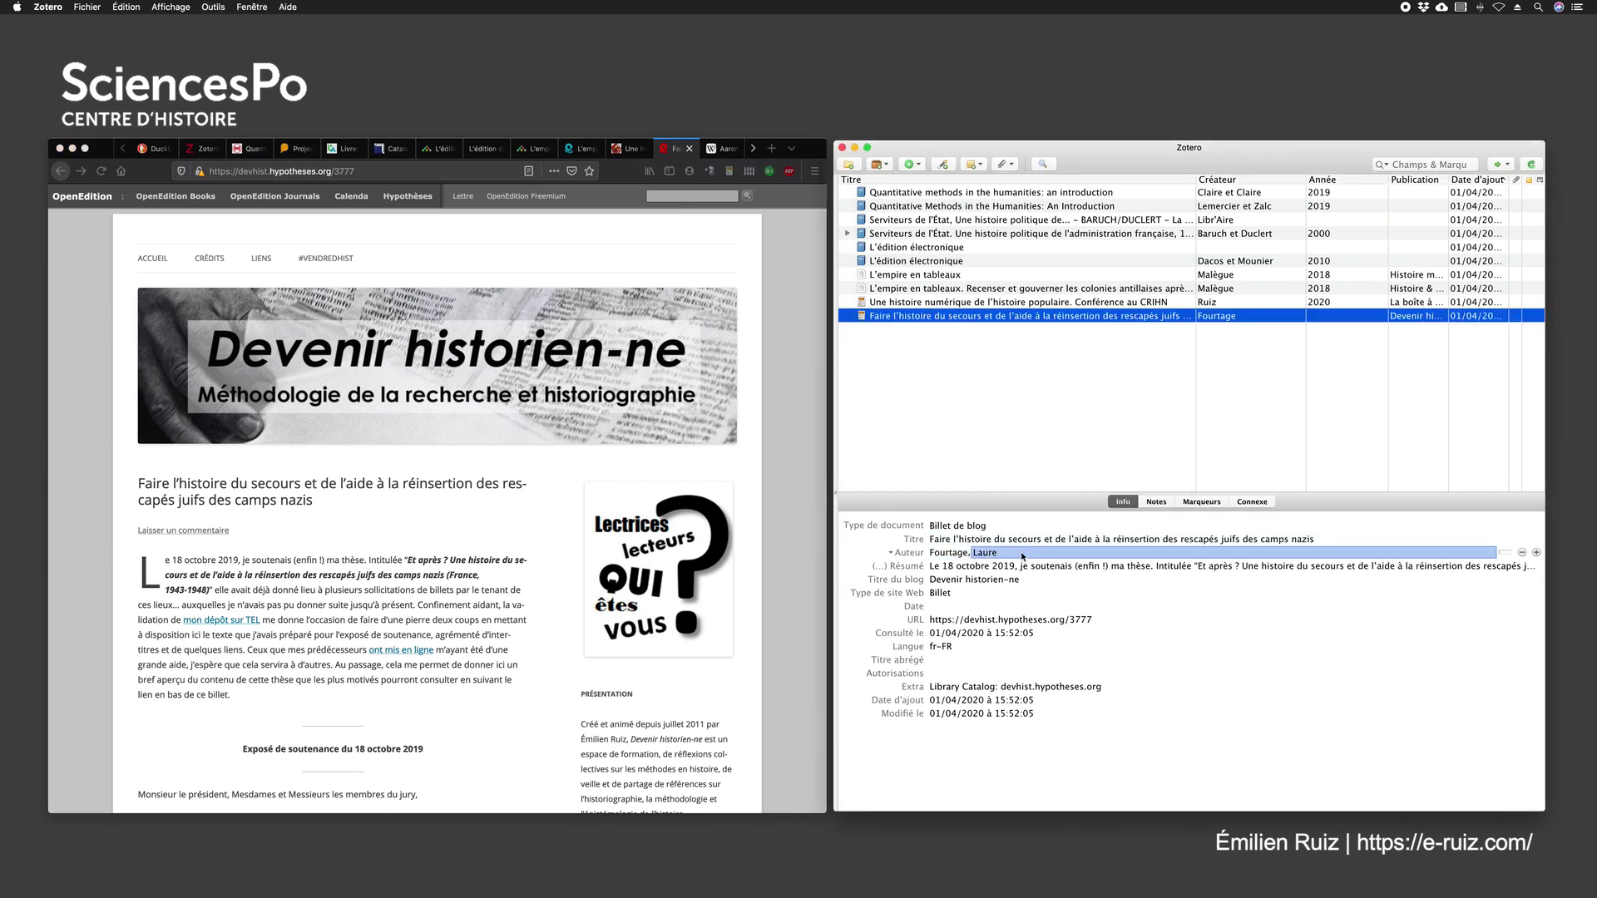
pyautogui.press('Tab')
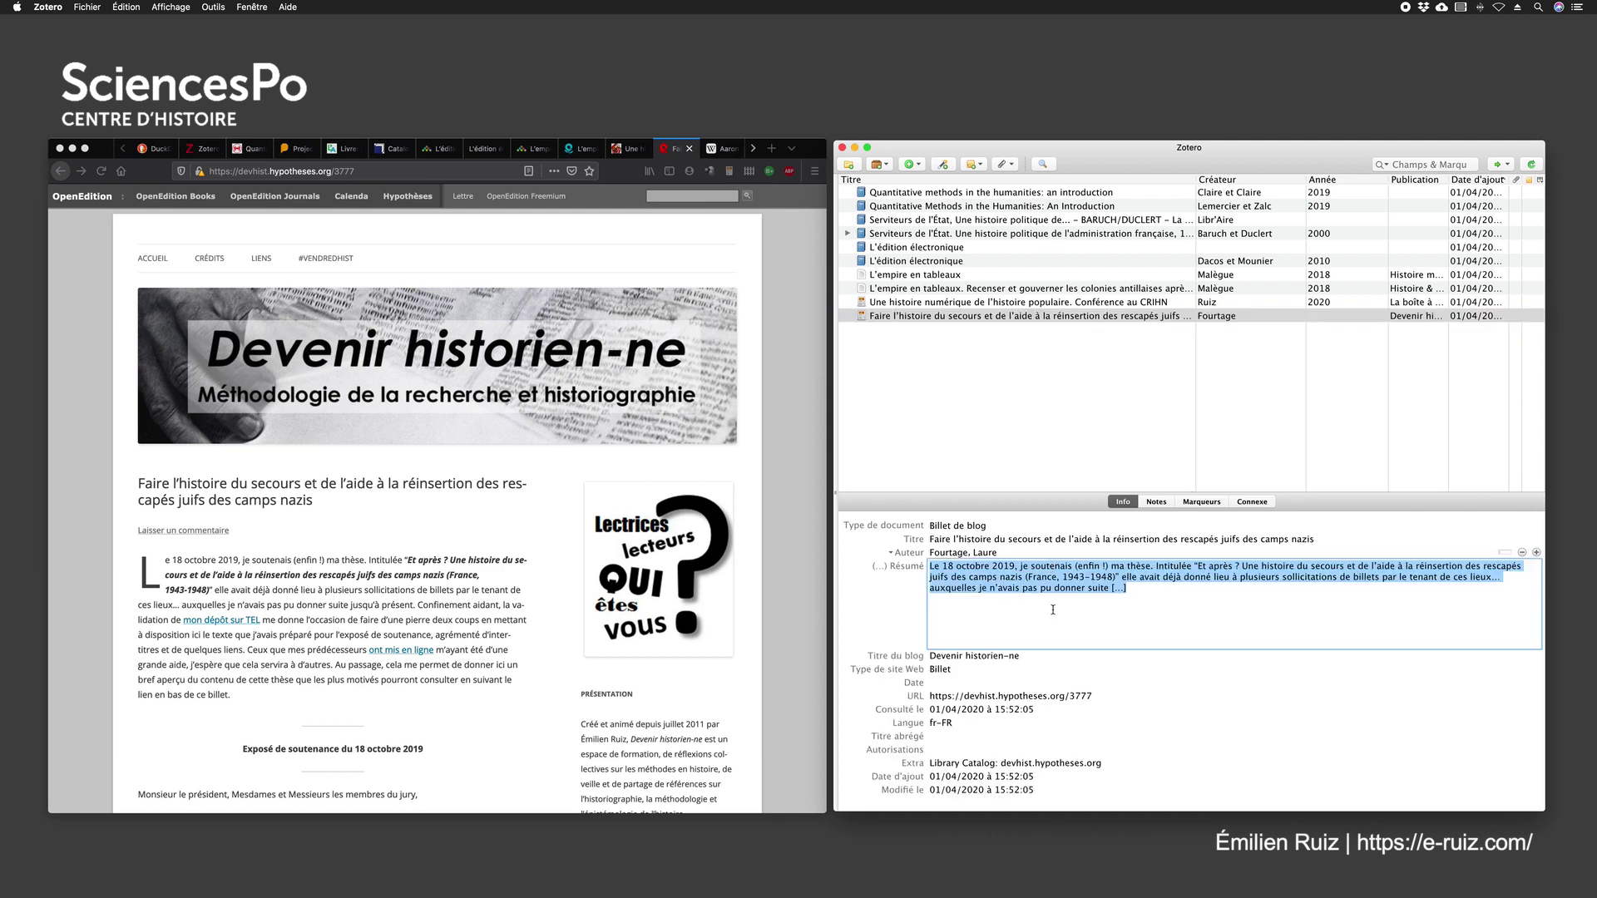
pyautogui.press('Tab')
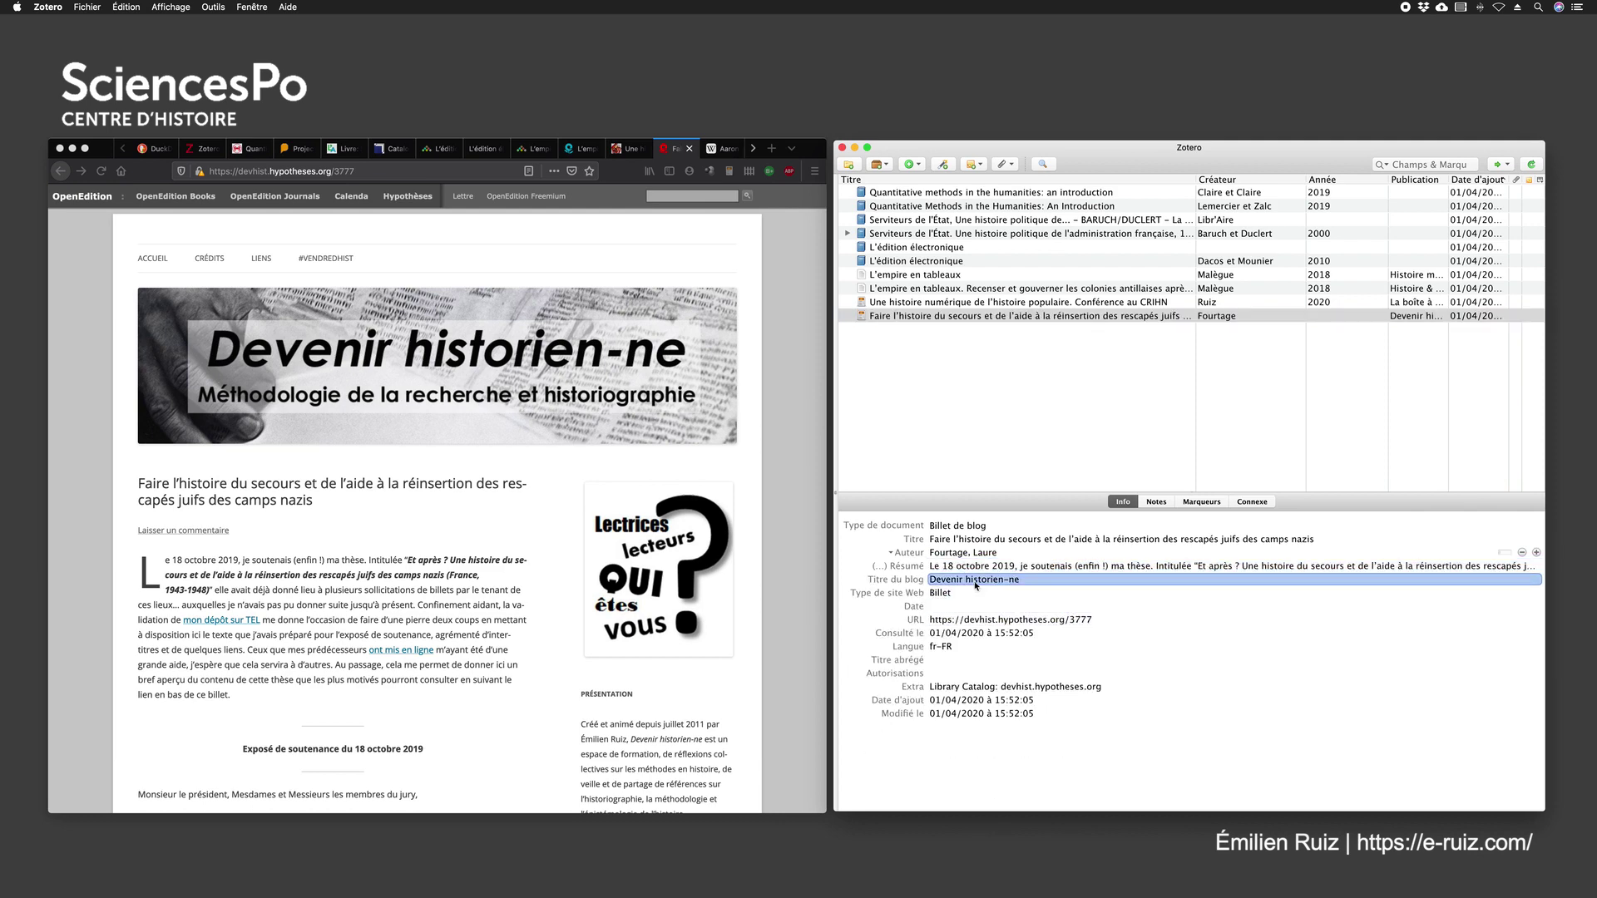
pyautogui.press('Tab')
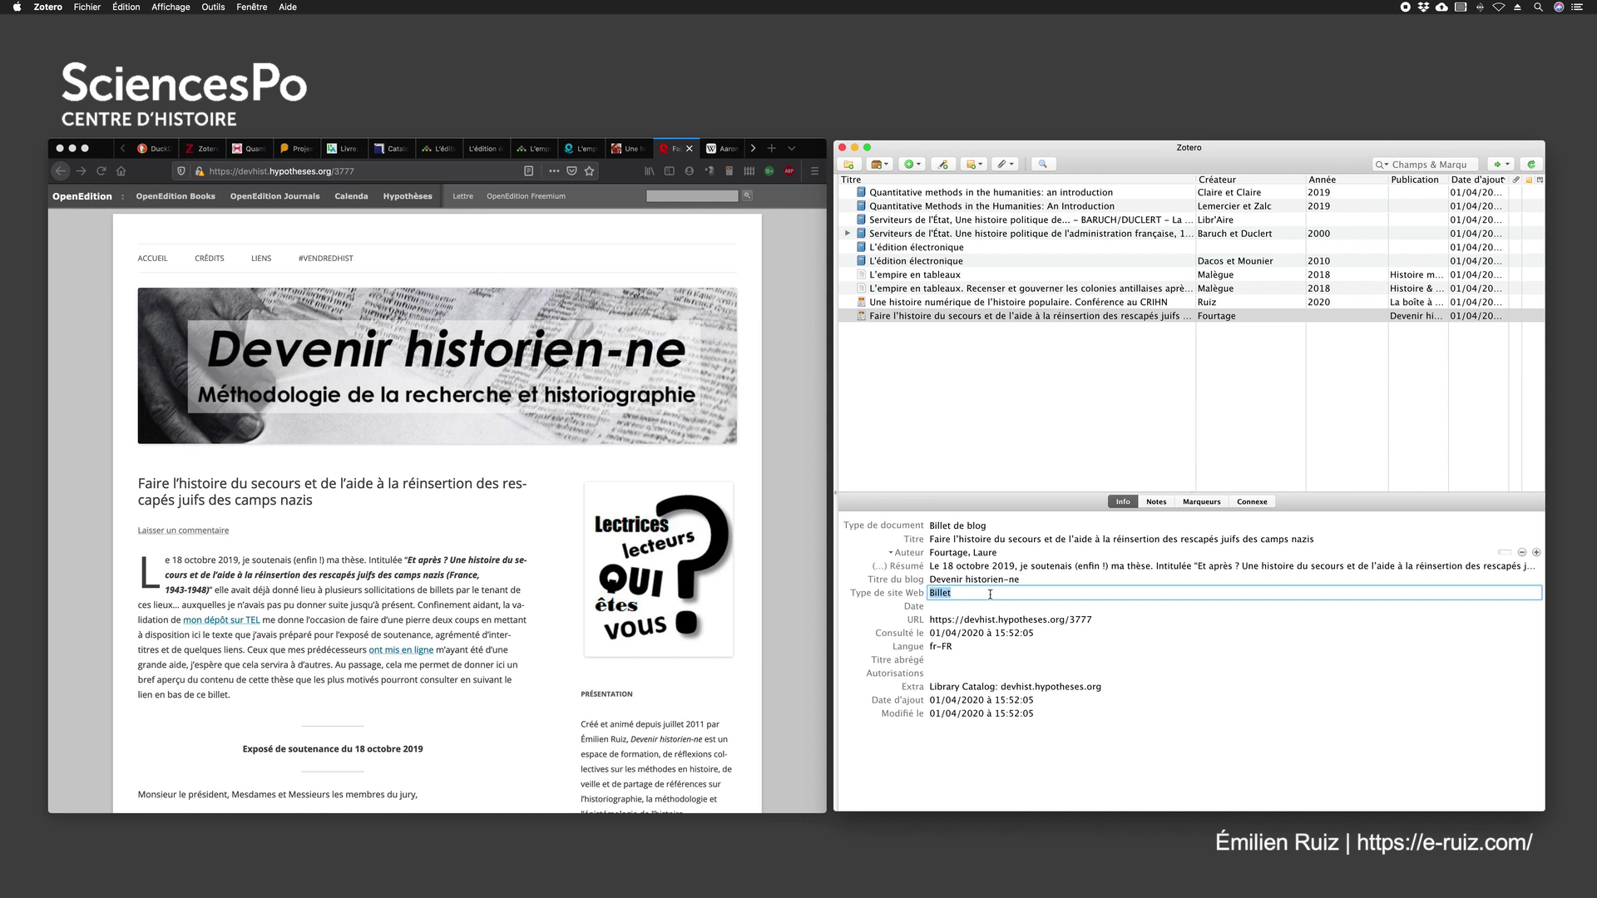
pyautogui.press('BackSpace')
pyautogui.press('Return')
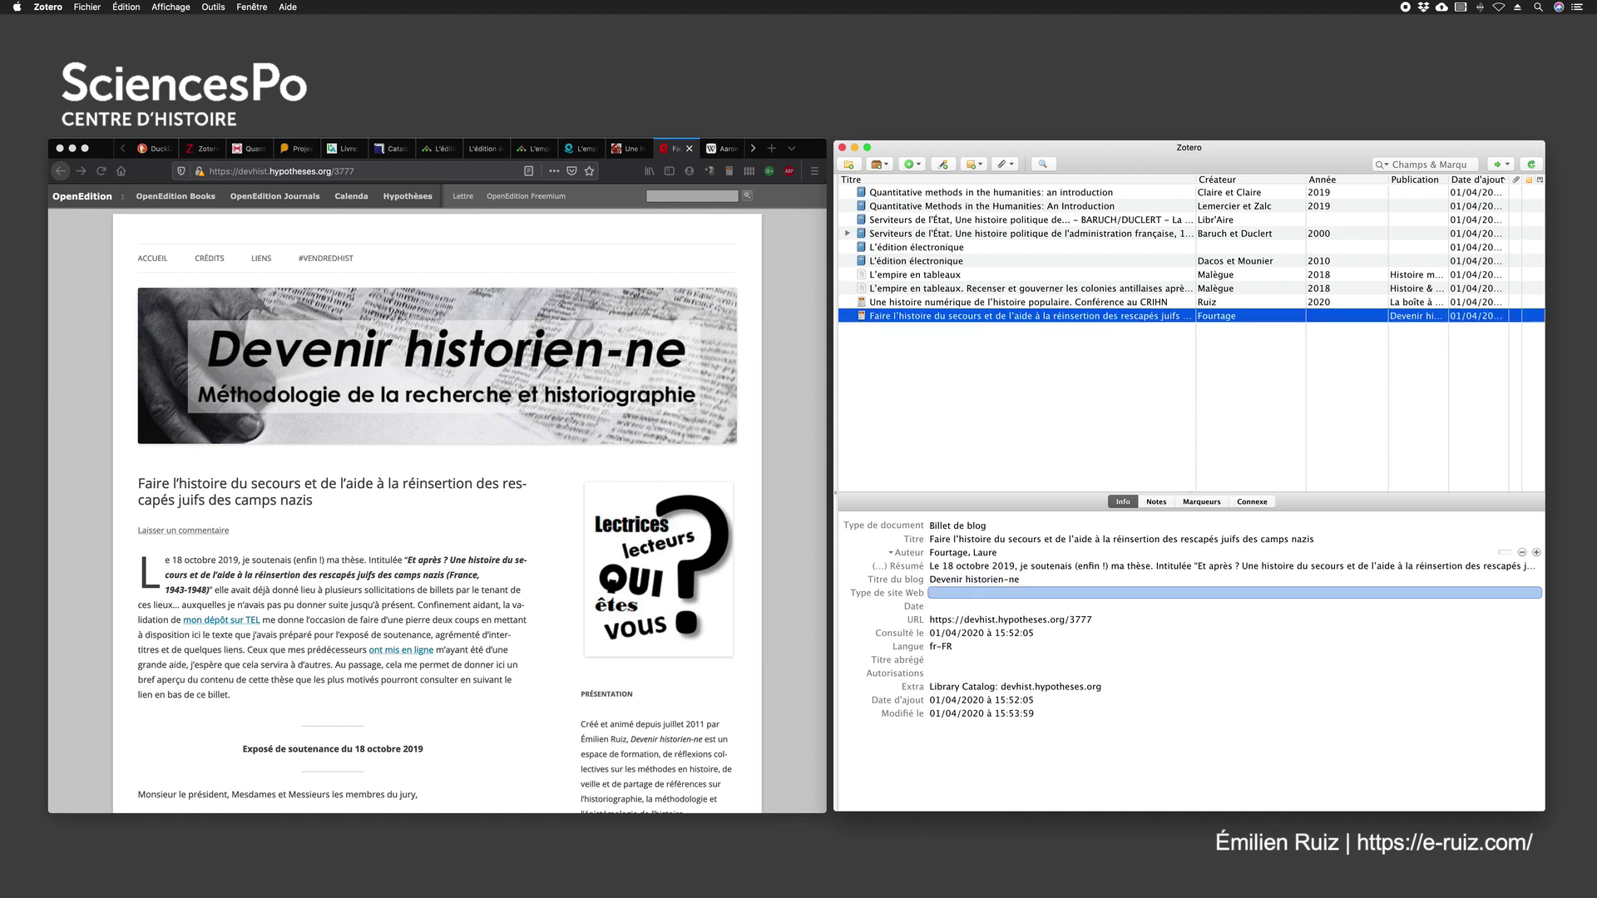
pyautogui.click(997, 607)
pyautogui.click(985, 593)
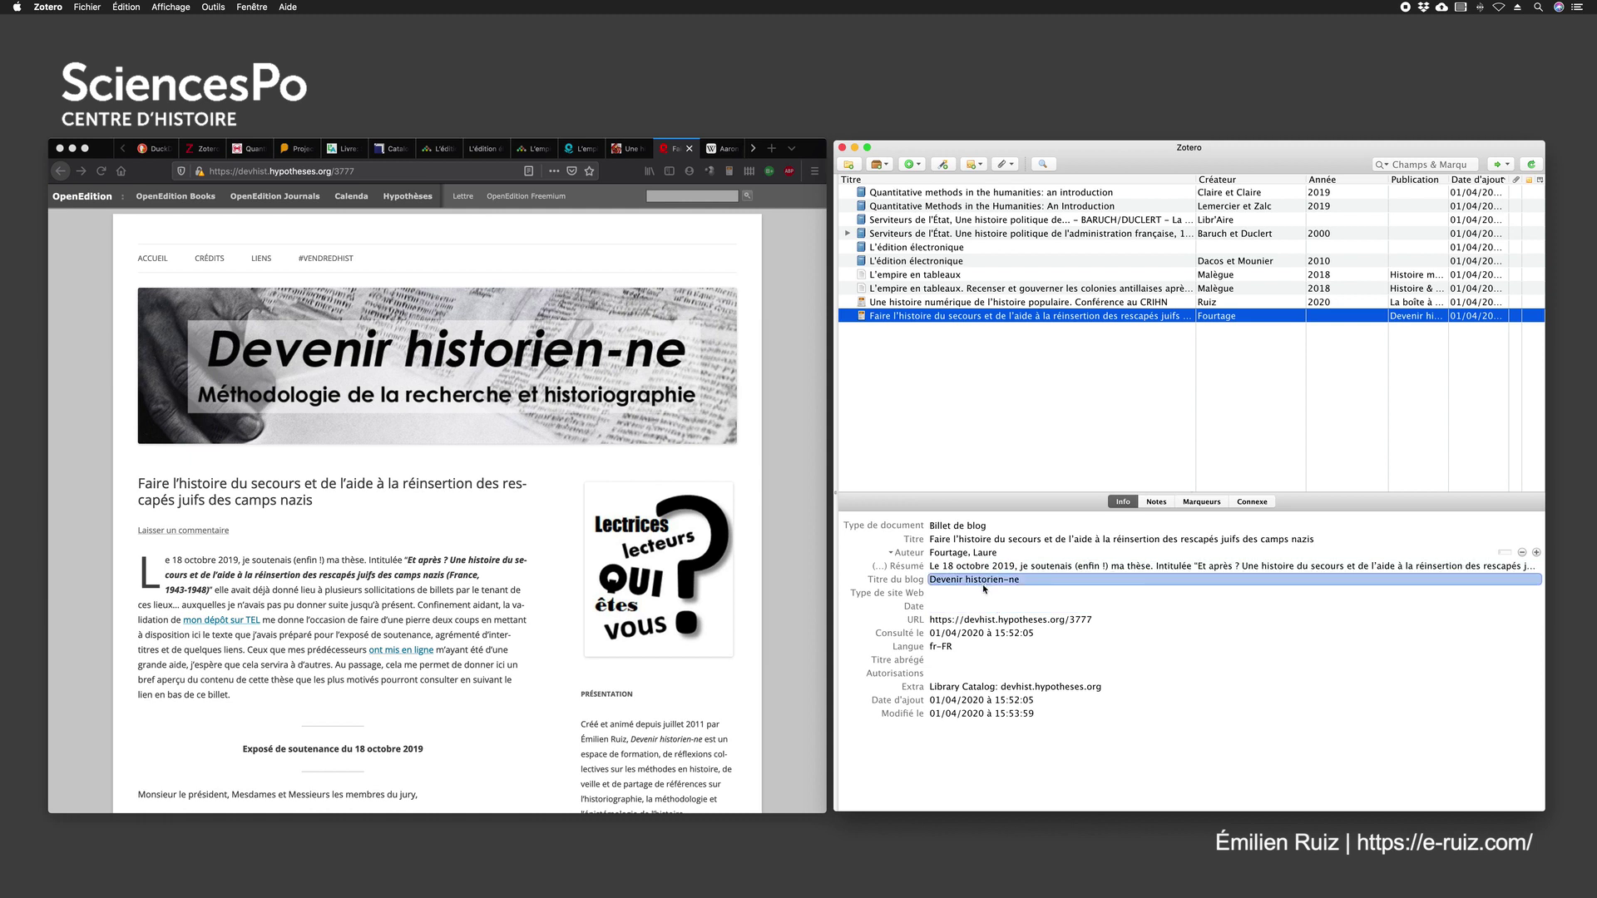
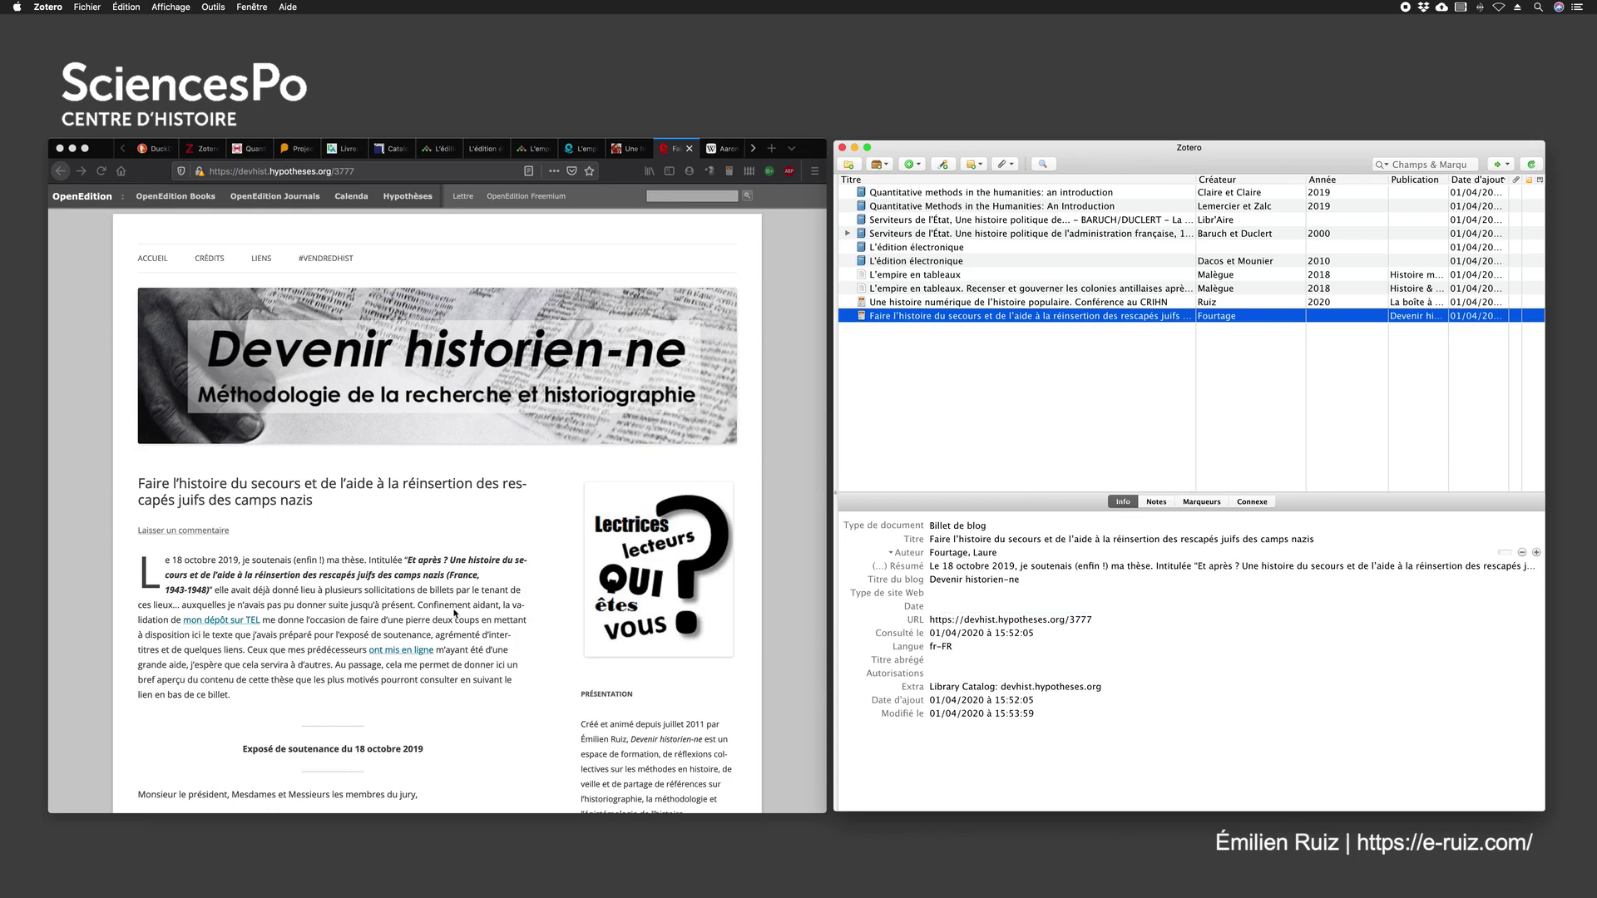
# Step: Find the publication date at the end of the blog post and set the record's date to 16 mars 2020
pyautogui.scroll(-15, 455, 614)
pyautogui.scroll(-15, 454, 614)
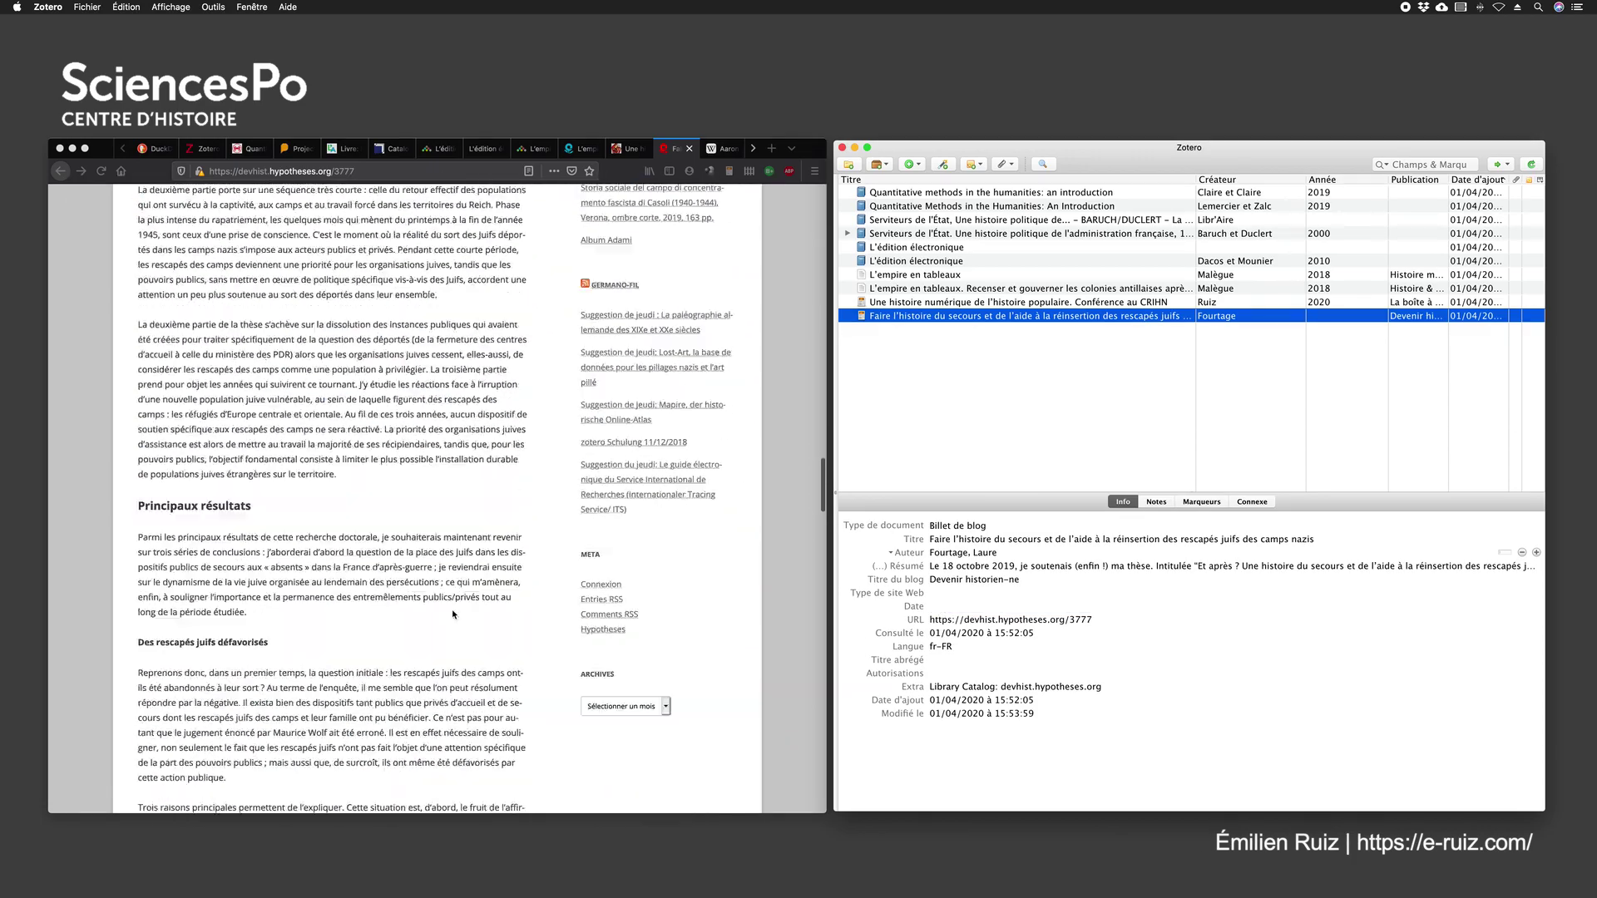
pyautogui.scroll(-15, 454, 614)
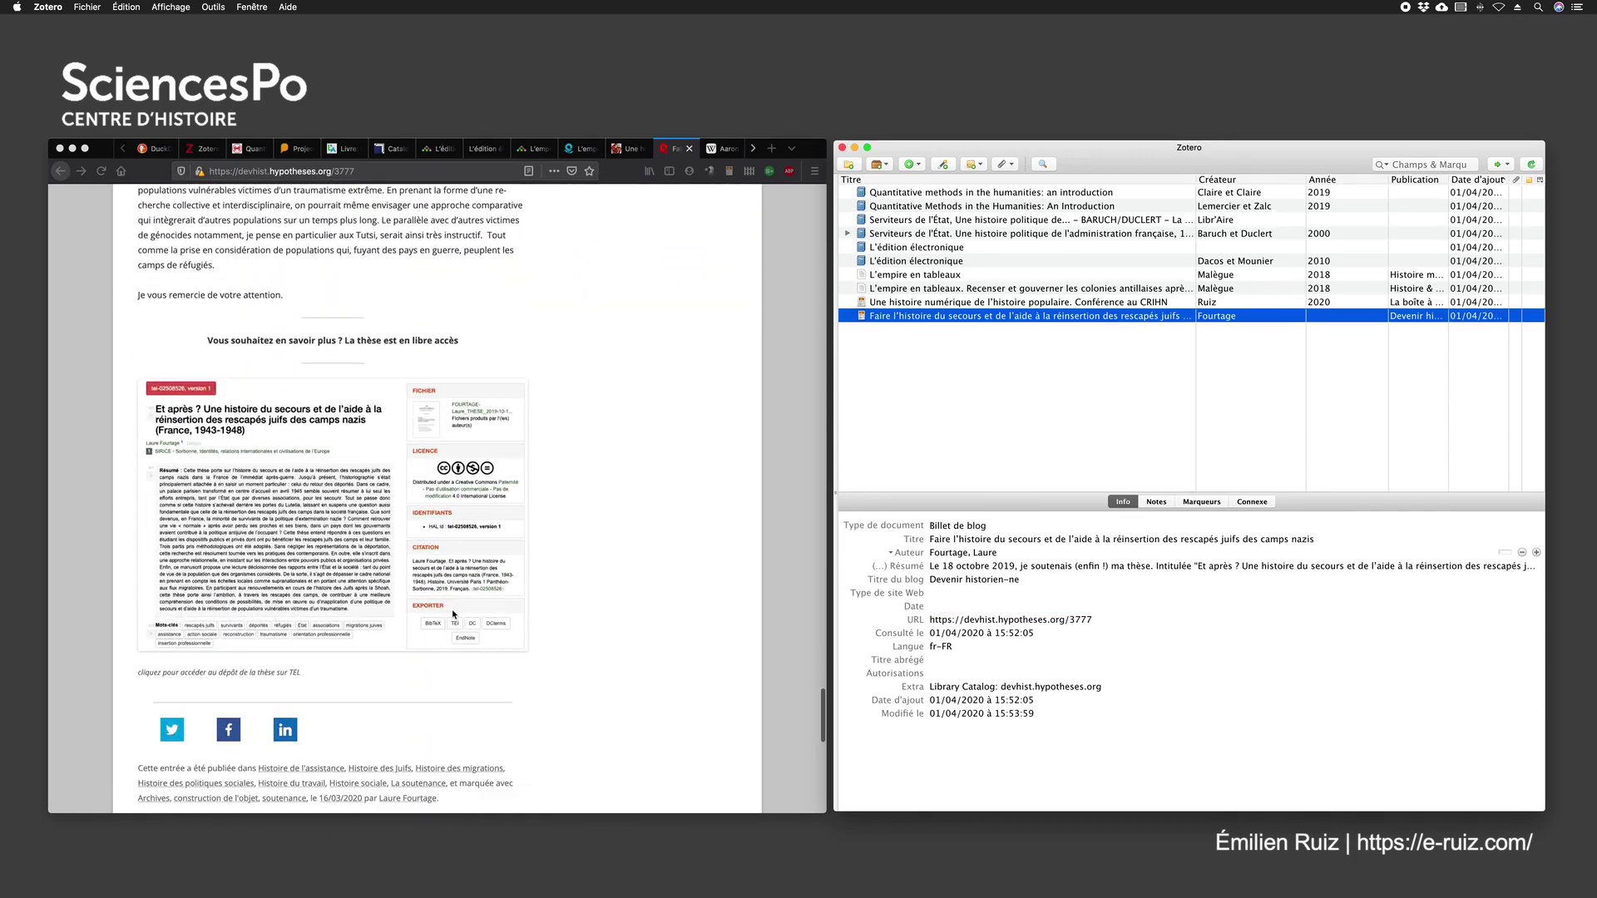
pyautogui.scroll(-3, 454, 614)
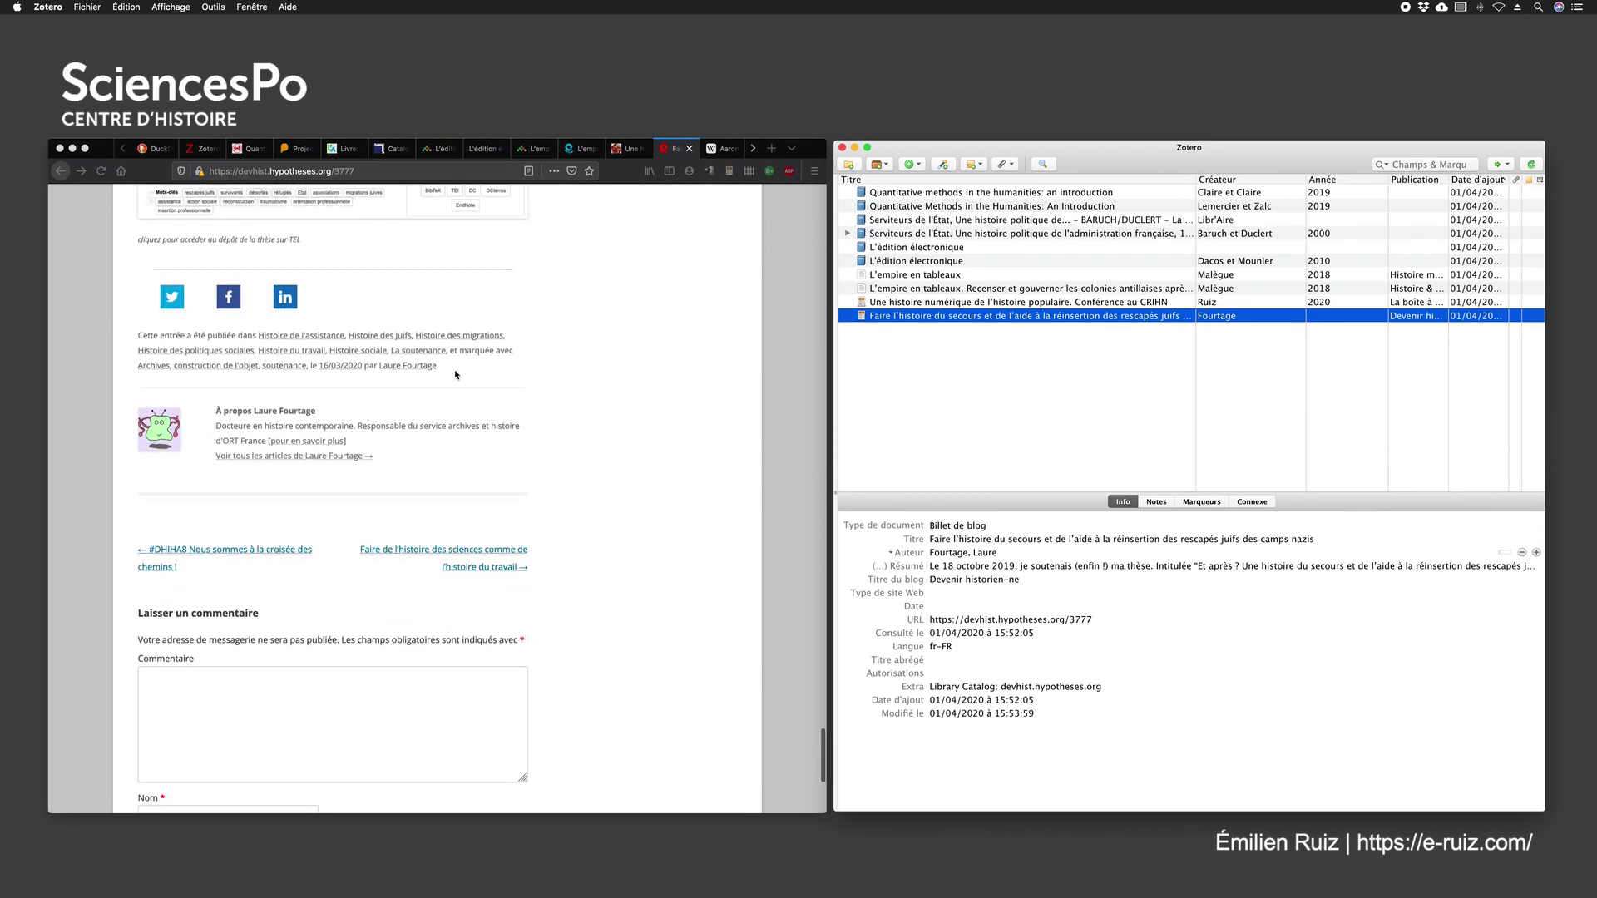
pyautogui.scroll(-1, 474, 366)
pyautogui.click(403, 345)
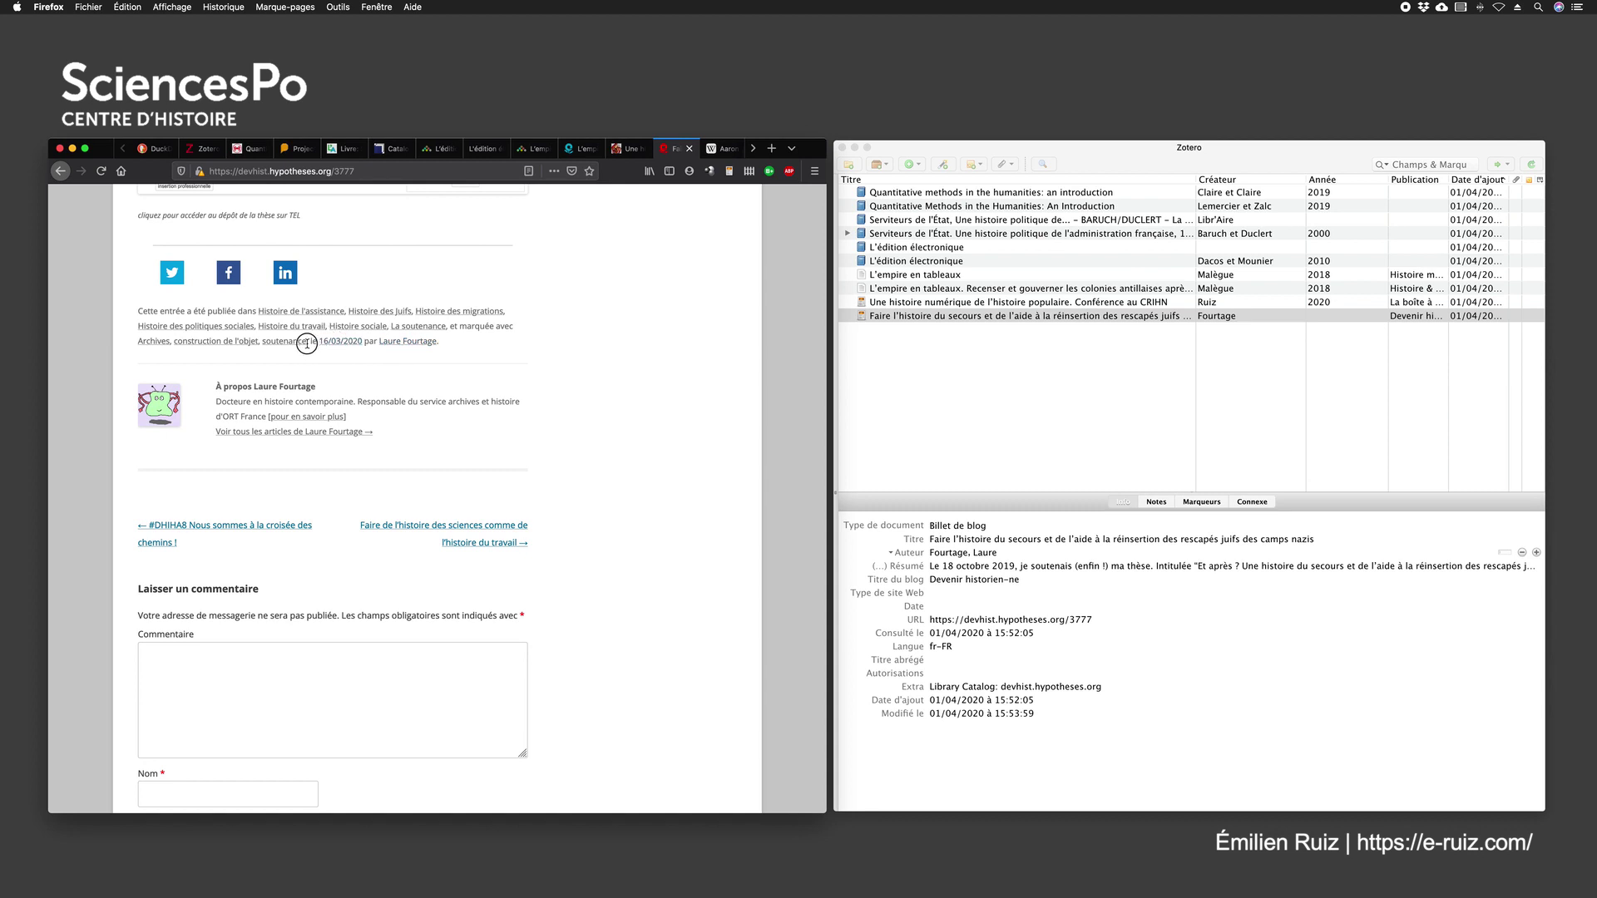
pyautogui.moveTo(313, 341); pyautogui.dragTo(364, 342)
pyautogui.click(966, 606)
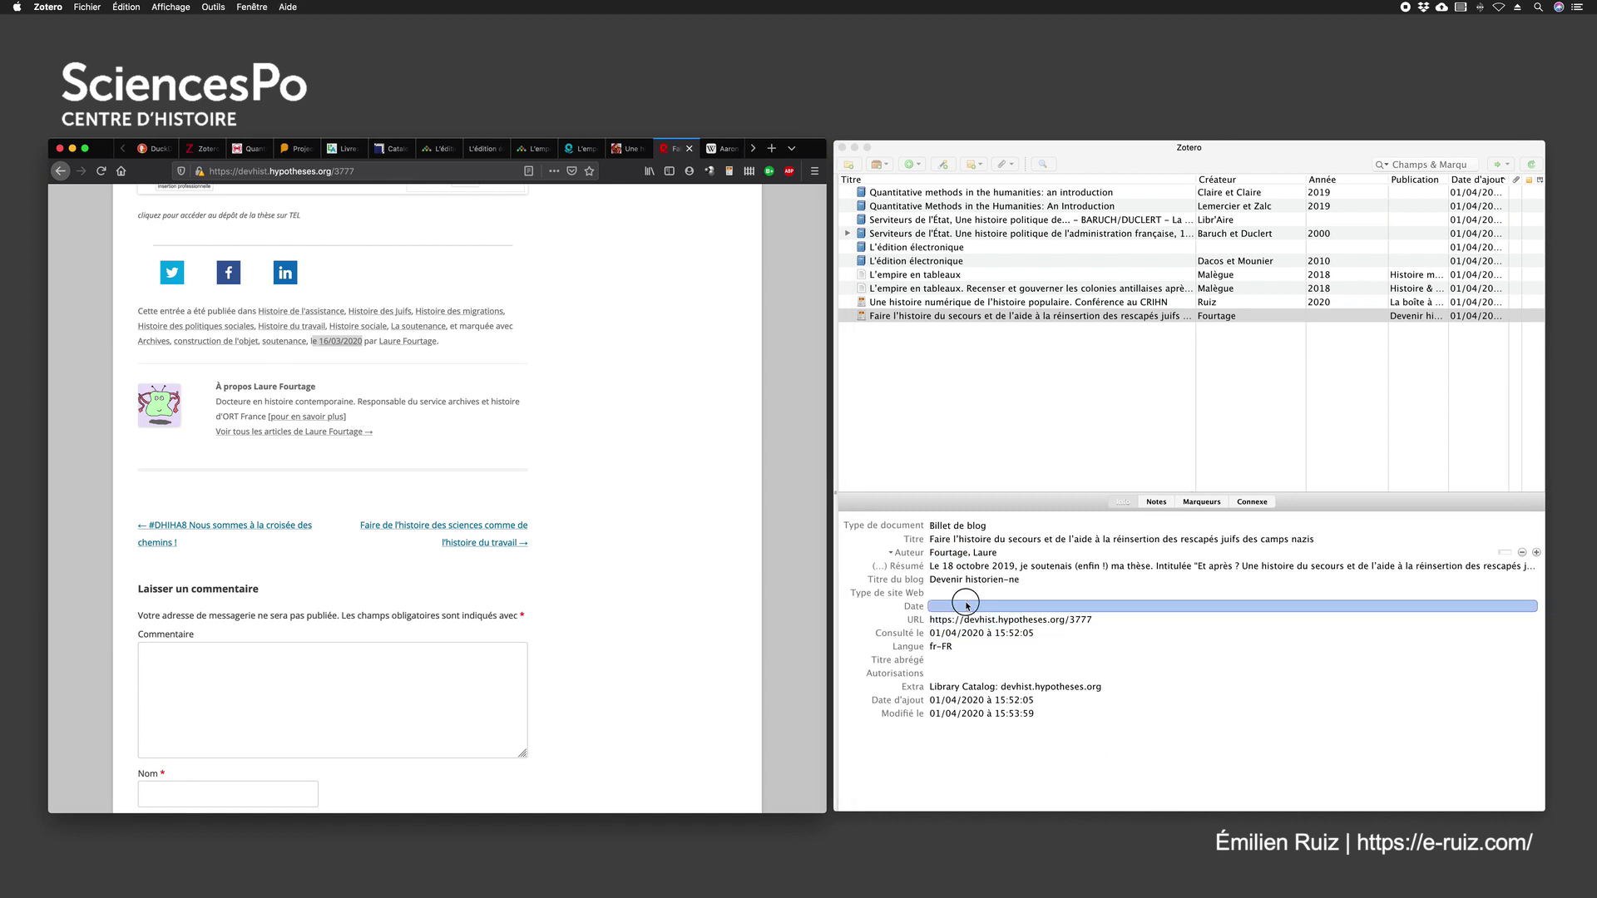
pyautogui.write('16')
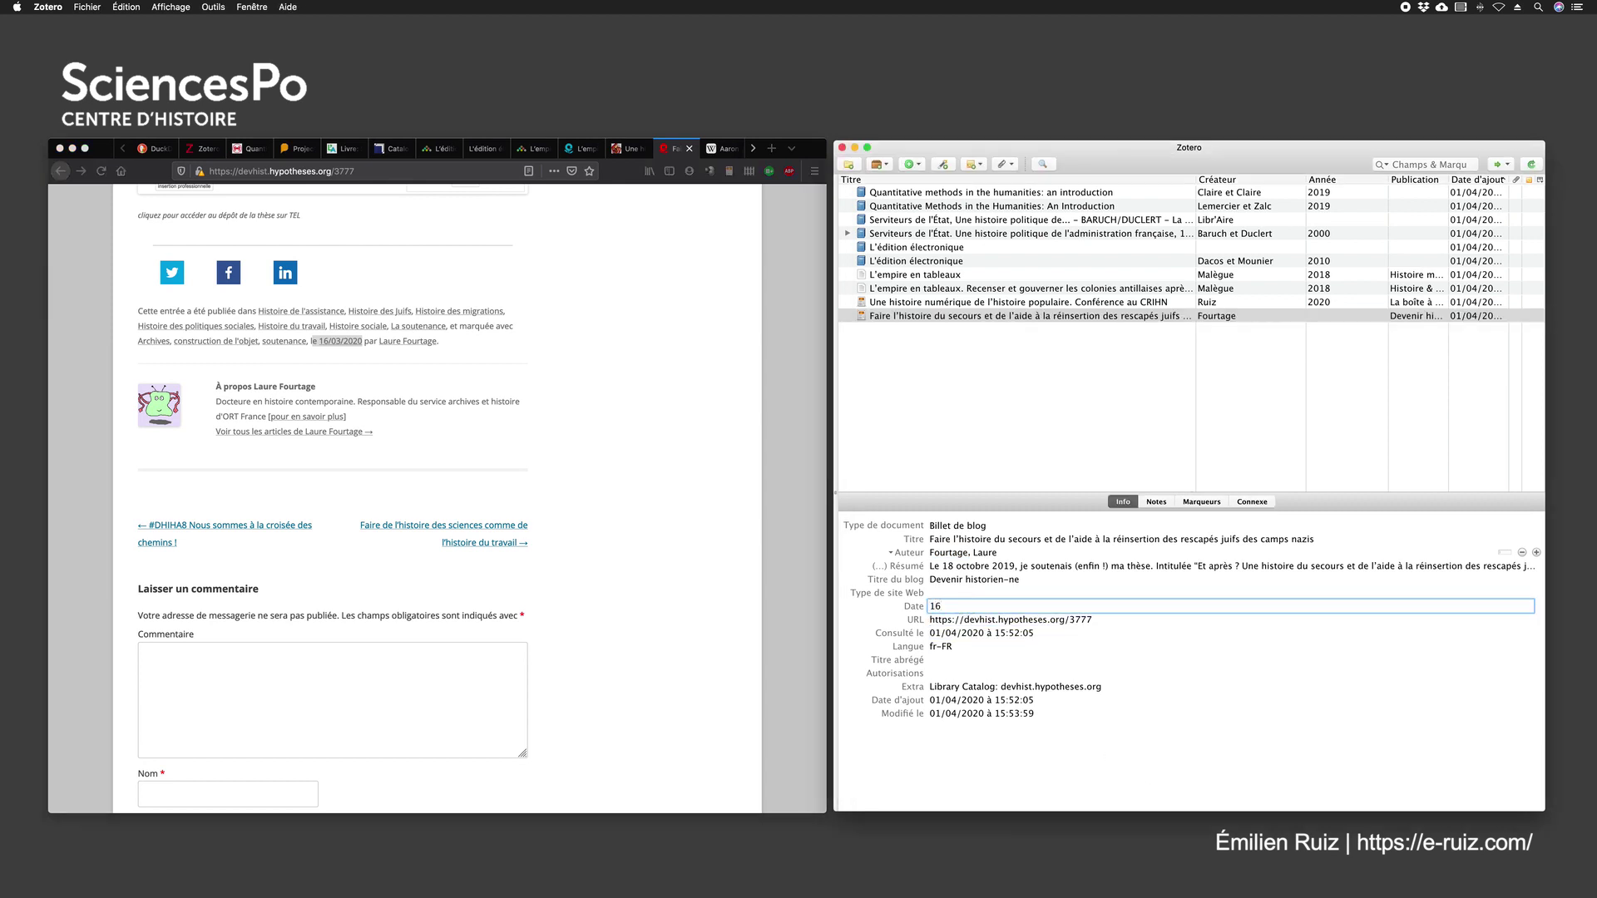
pyautogui.write(' mars 2020')
pyautogui.press('Return')
pyautogui.click(984, 620)
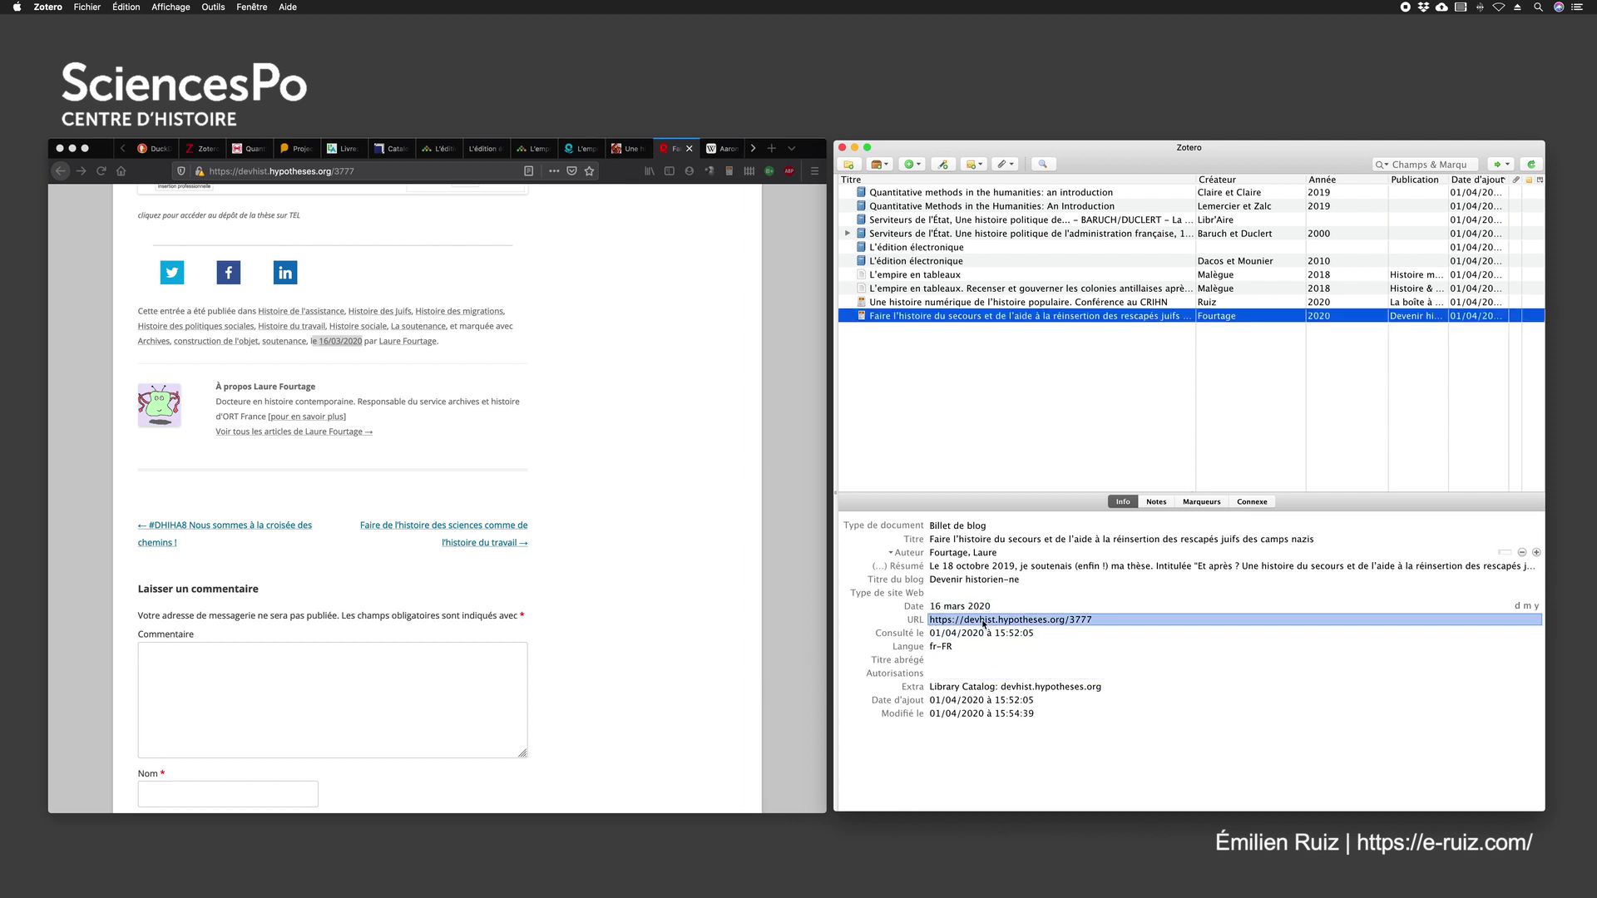
# Step: Copy "Faire l'histoire du secours" from the record's title into its short title field (Titre abrégé), ending it with an ellipsis
pyautogui.hotkey('shift', 'Tab')
pyautogui.hotkey('shift', 'Tab')
pyautogui.hotkey('shift', 'Tab')
pyautogui.hotkey('shift', 'Tab')
pyautogui.hotkey('shift', 'Tab')
pyautogui.hotkey('shift', 'Tab')
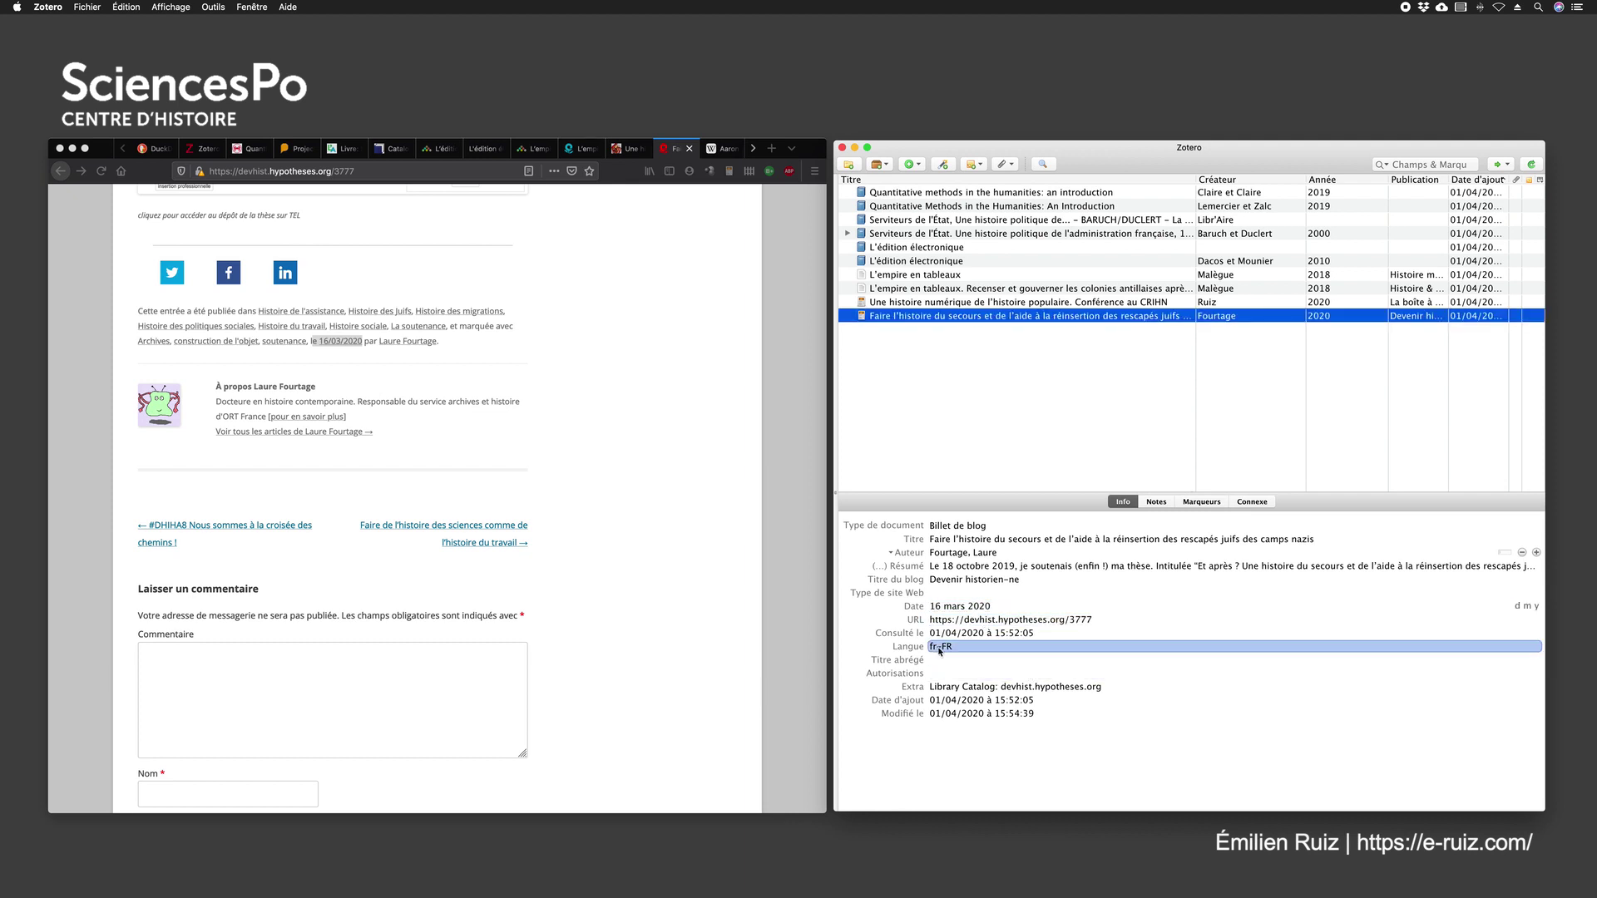
pyautogui.click(932, 539)
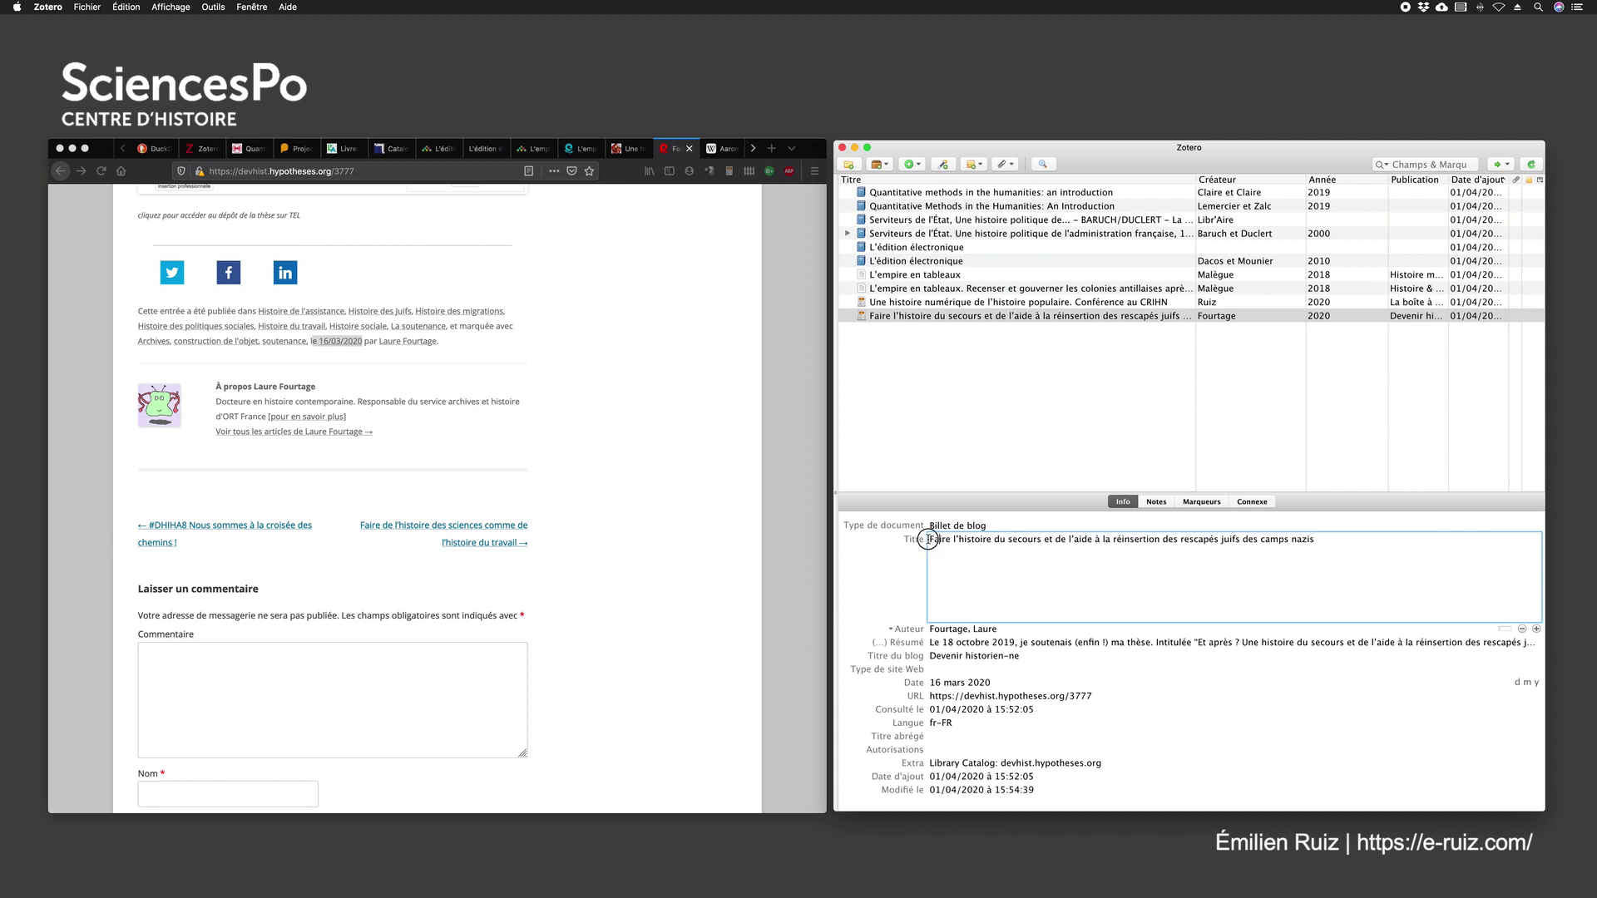
pyautogui.moveTo(930, 541); pyautogui.dragTo(1042, 541)
pyautogui.press('super+c')
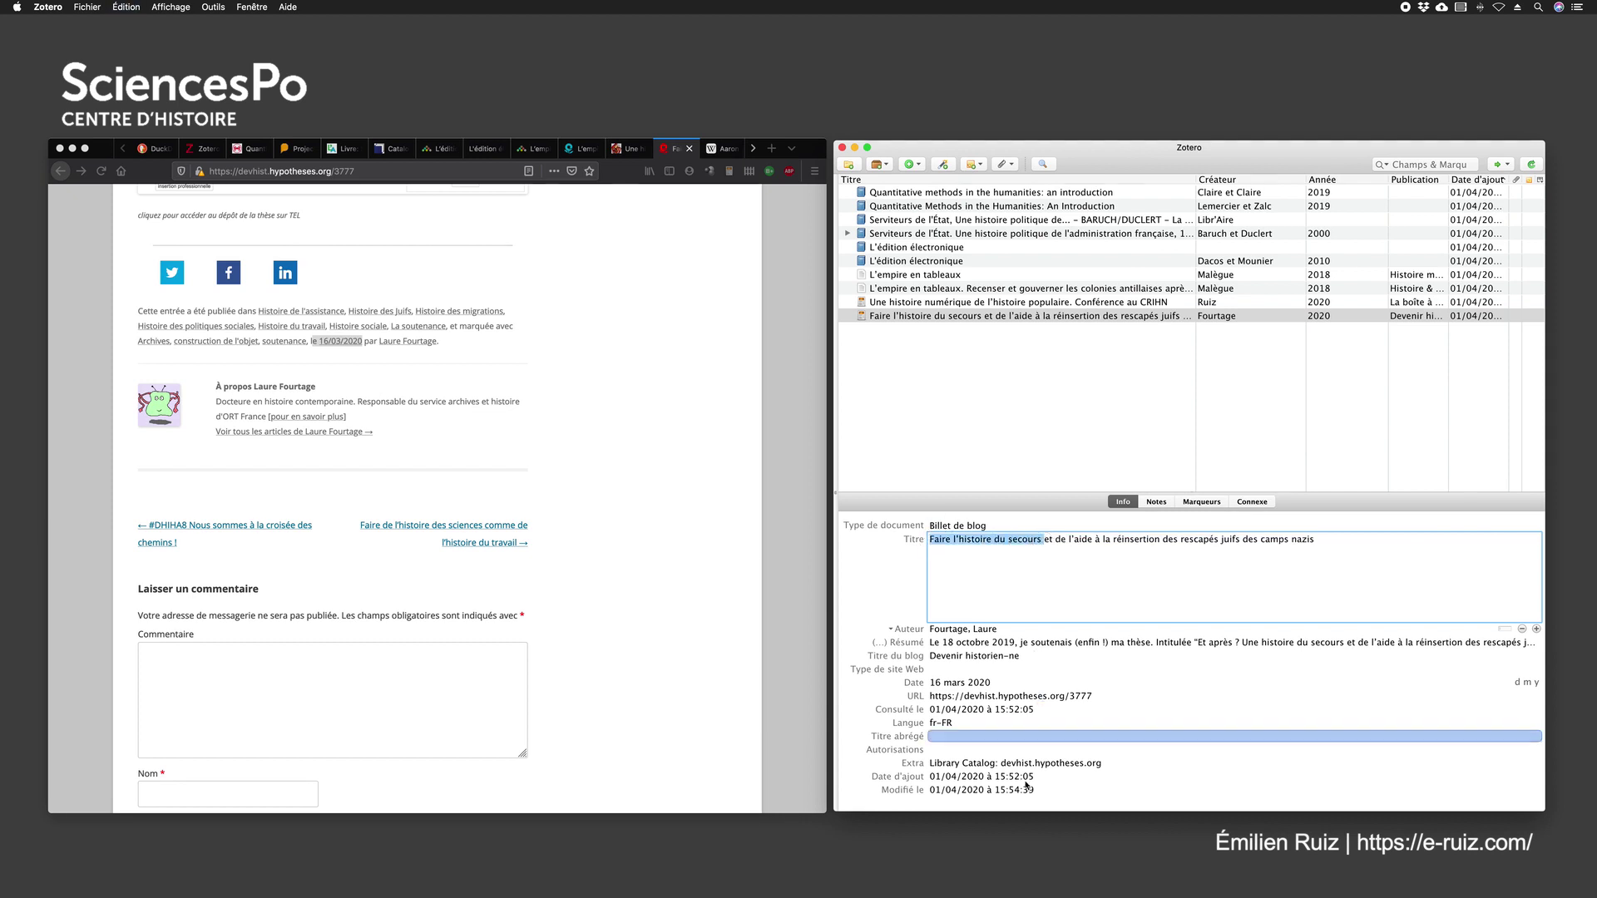
pyautogui.click(956, 739)
pyautogui.press('super+v')
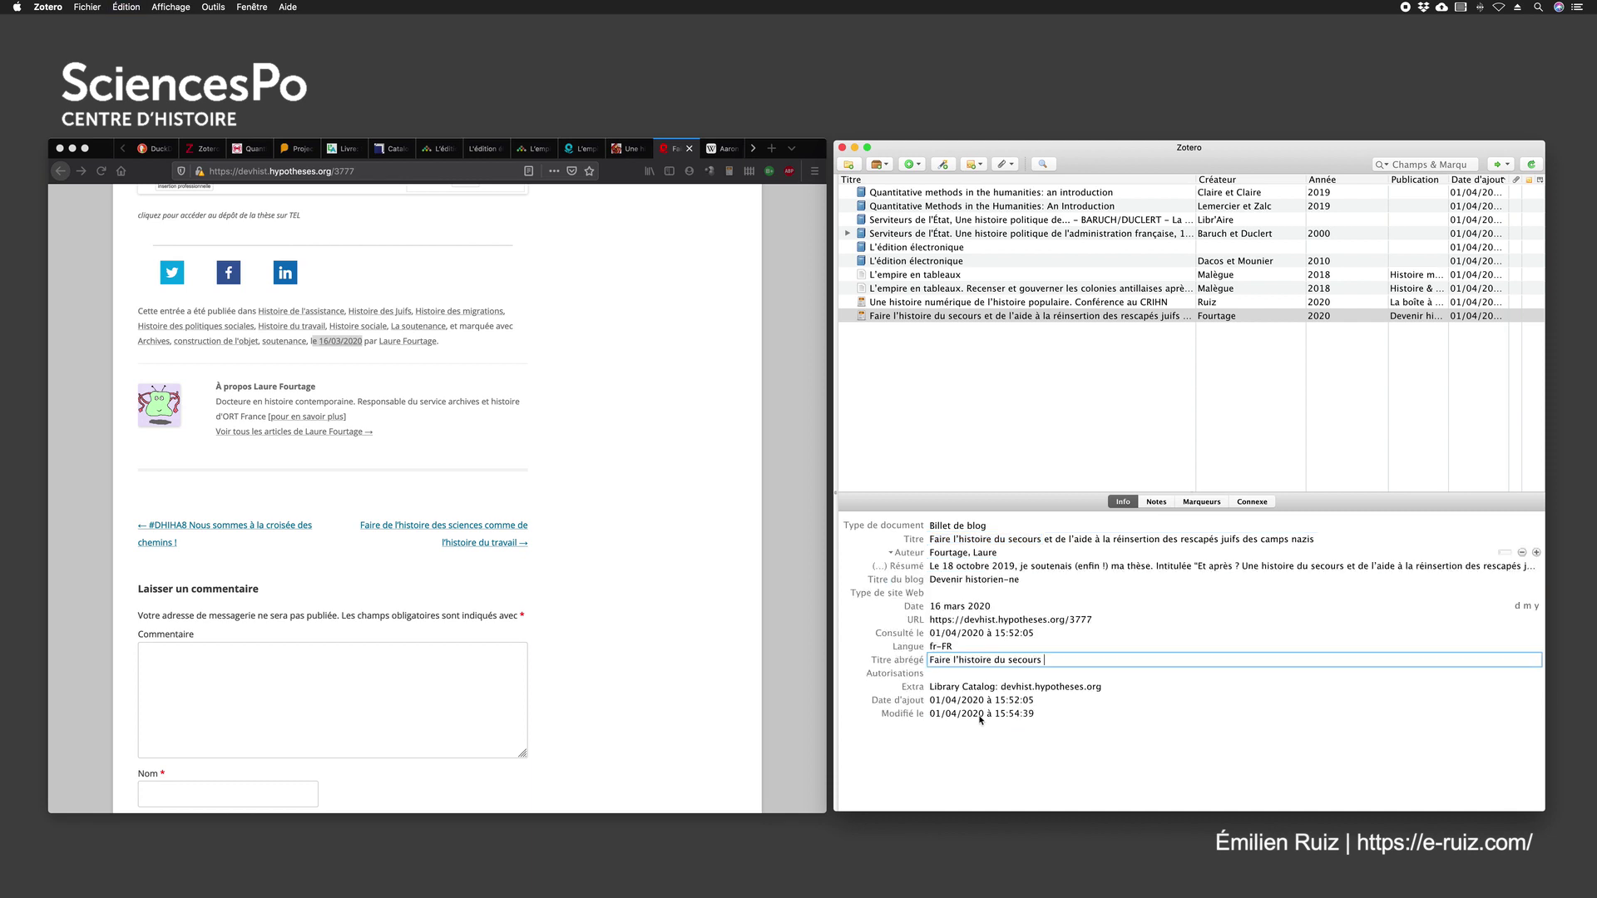
pyautogui.write('...')
pyautogui.press('Return')
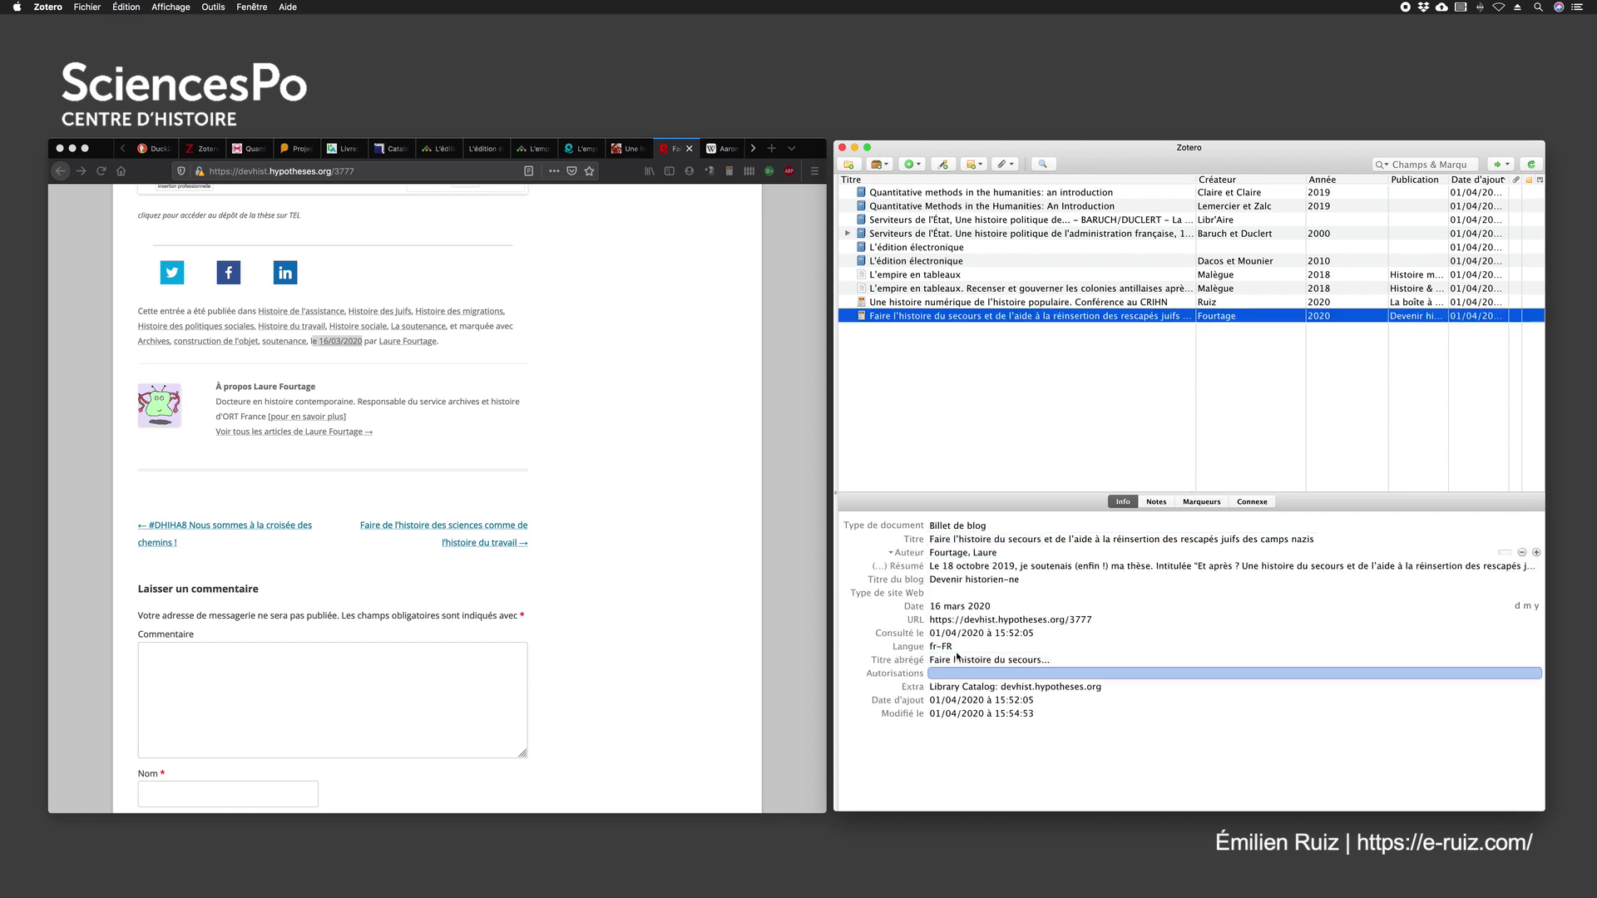
pyautogui.click(996, 634)
pyautogui.press('Escape')
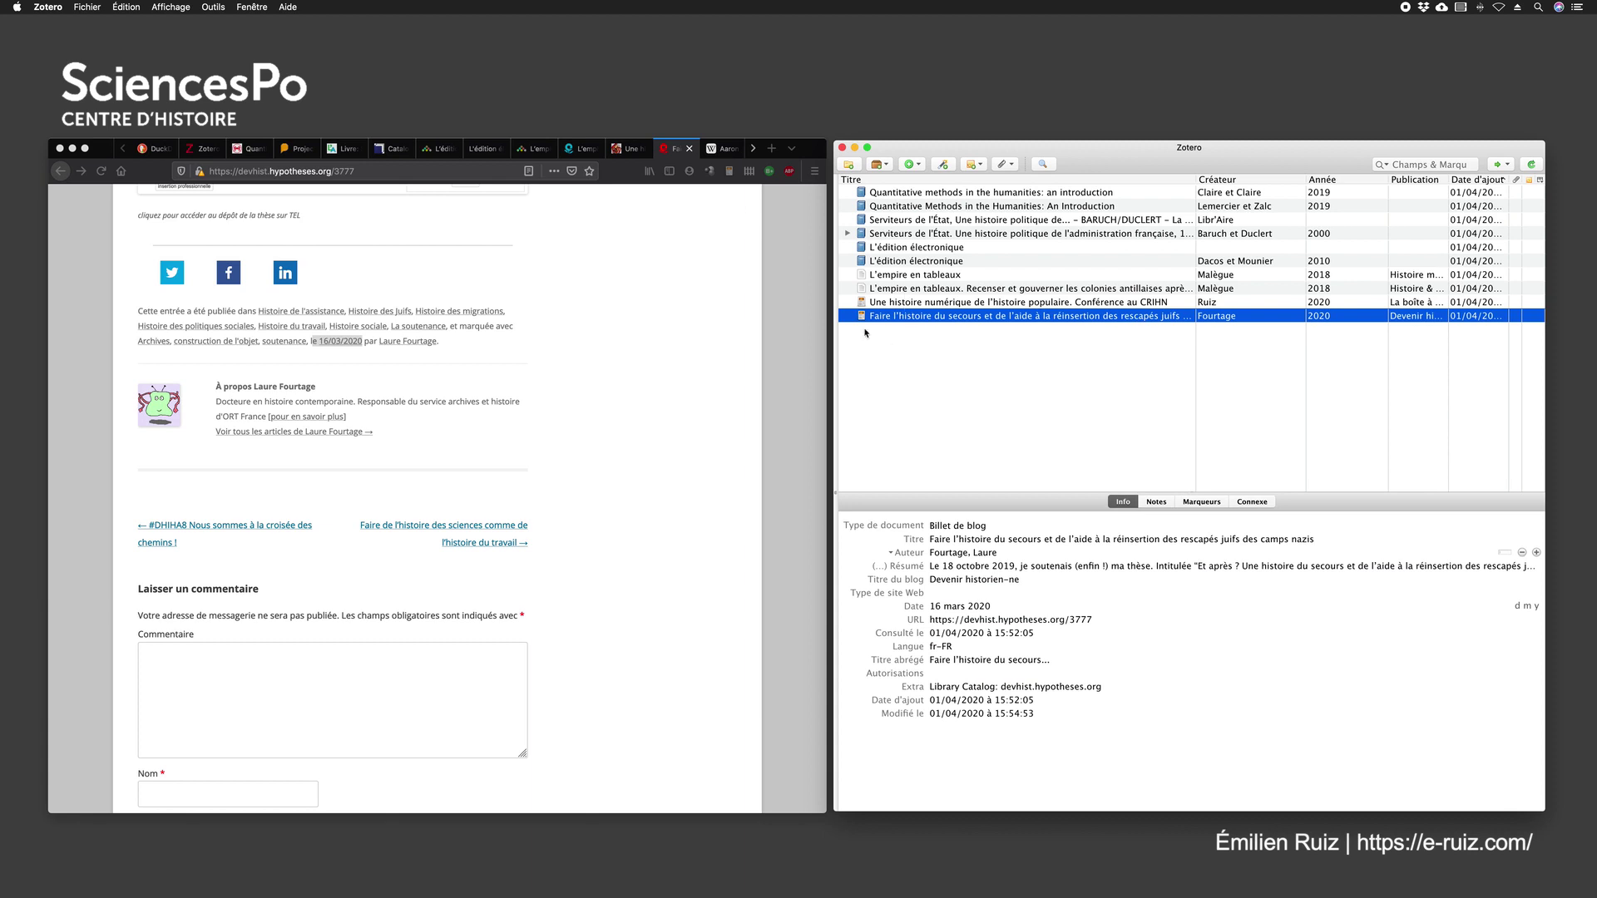
# Step: Open the Wikipedia article on Aaron Swartz in the browser and save it into the Zotero library
pyautogui.click(720, 149)
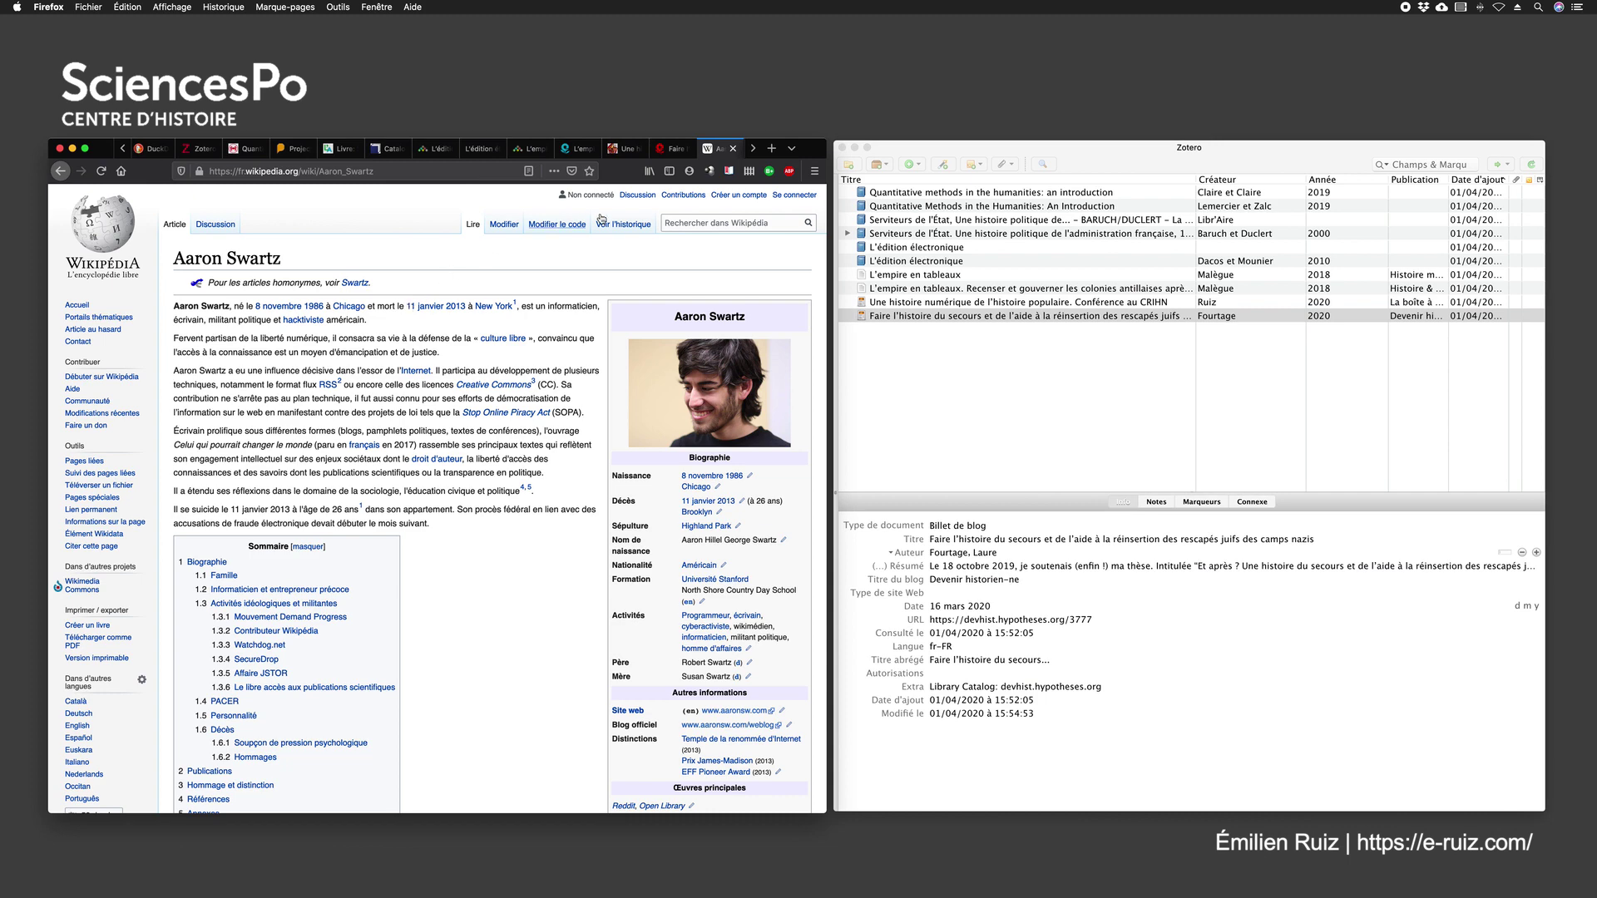
pyautogui.click(729, 172)
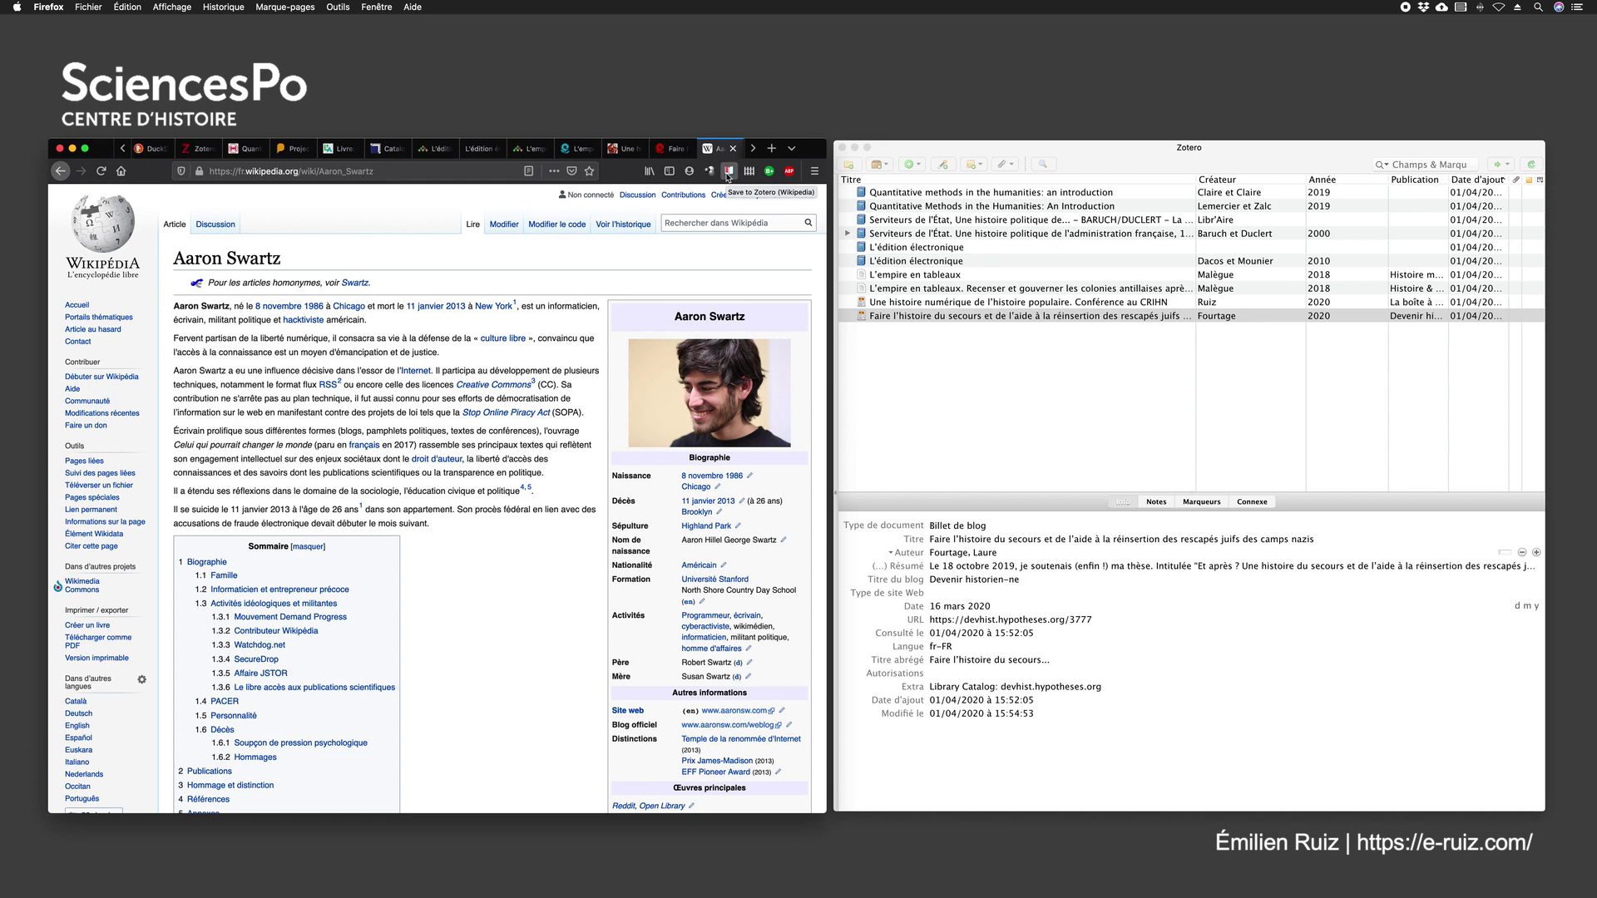
pyautogui.click(728, 172)
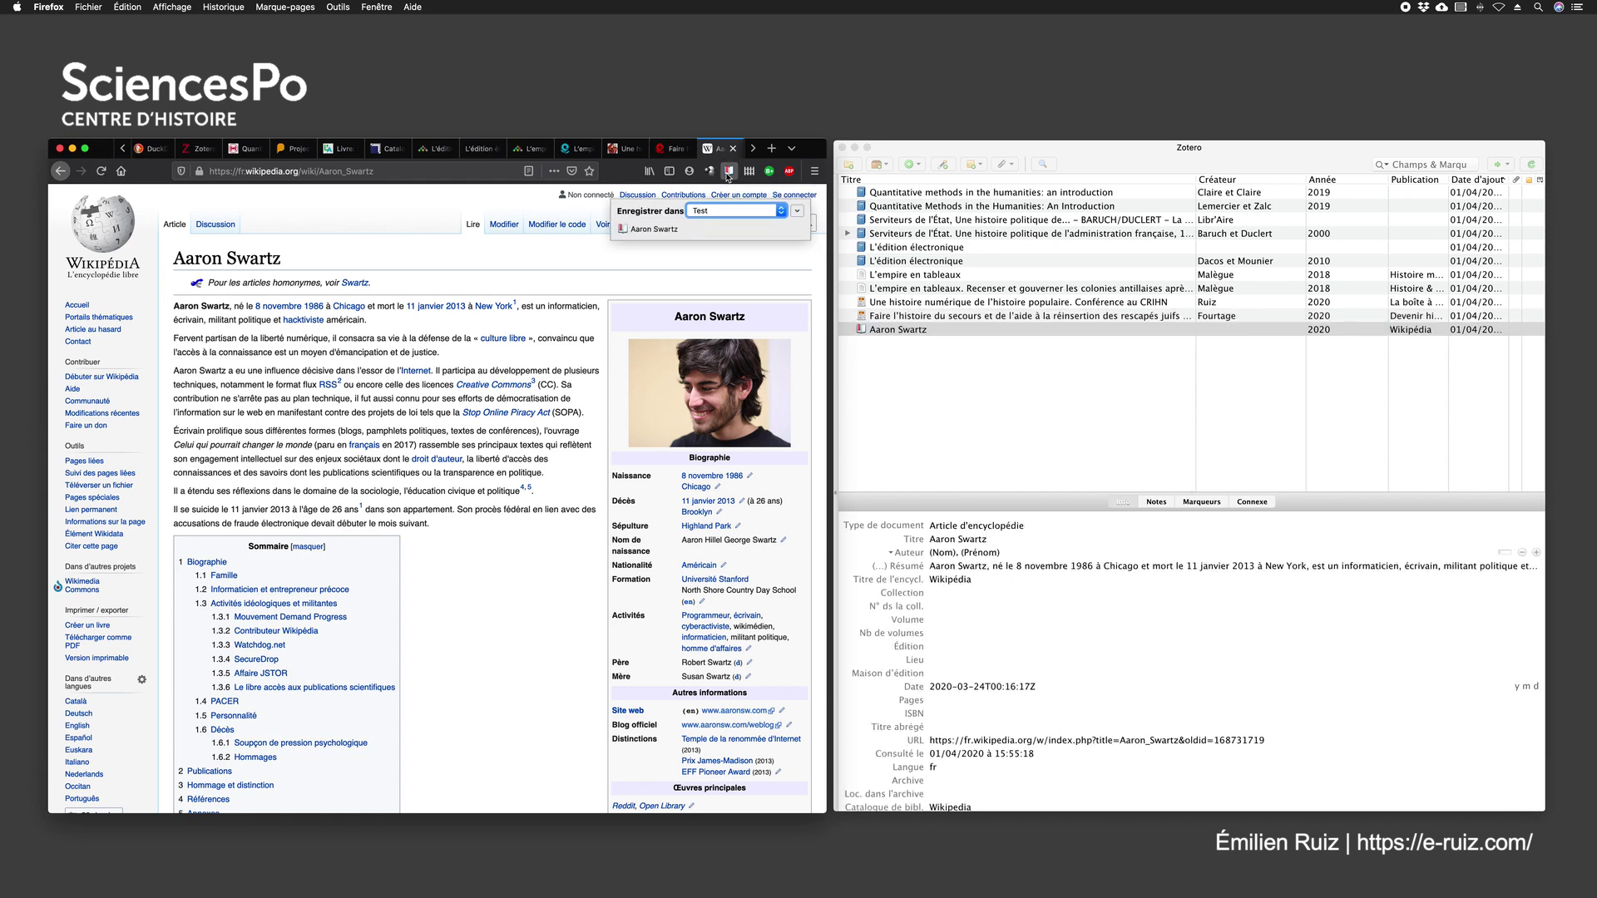
# Step: Check the title and author fields of the saved Aaron Swartz encyclopedia record
pyautogui.click(965, 540)
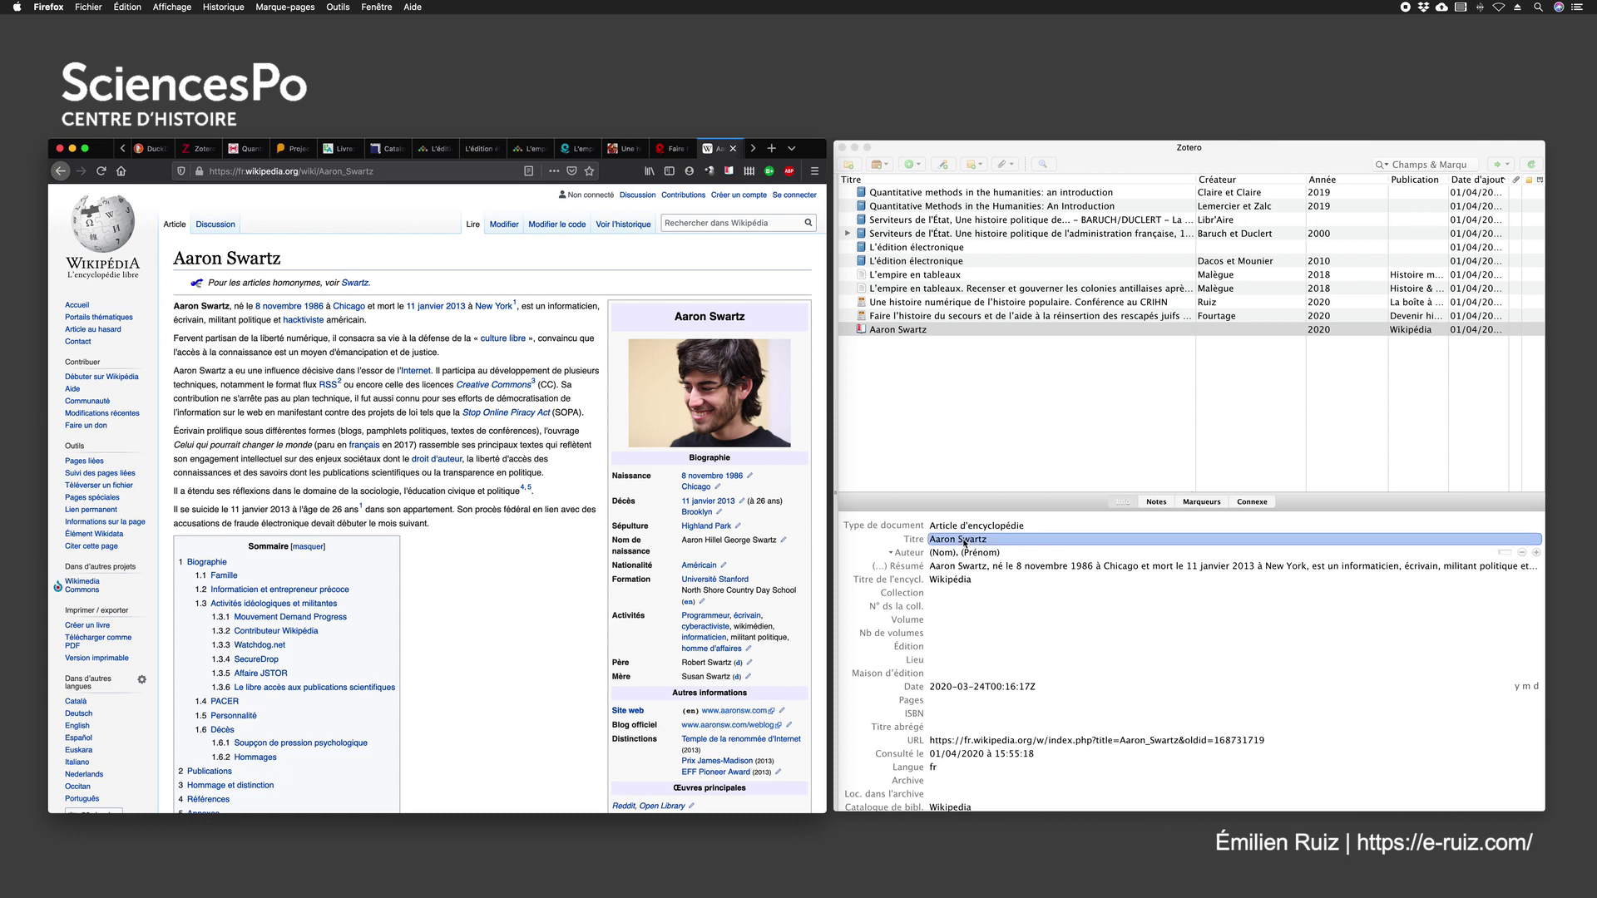
pyautogui.press('Return')
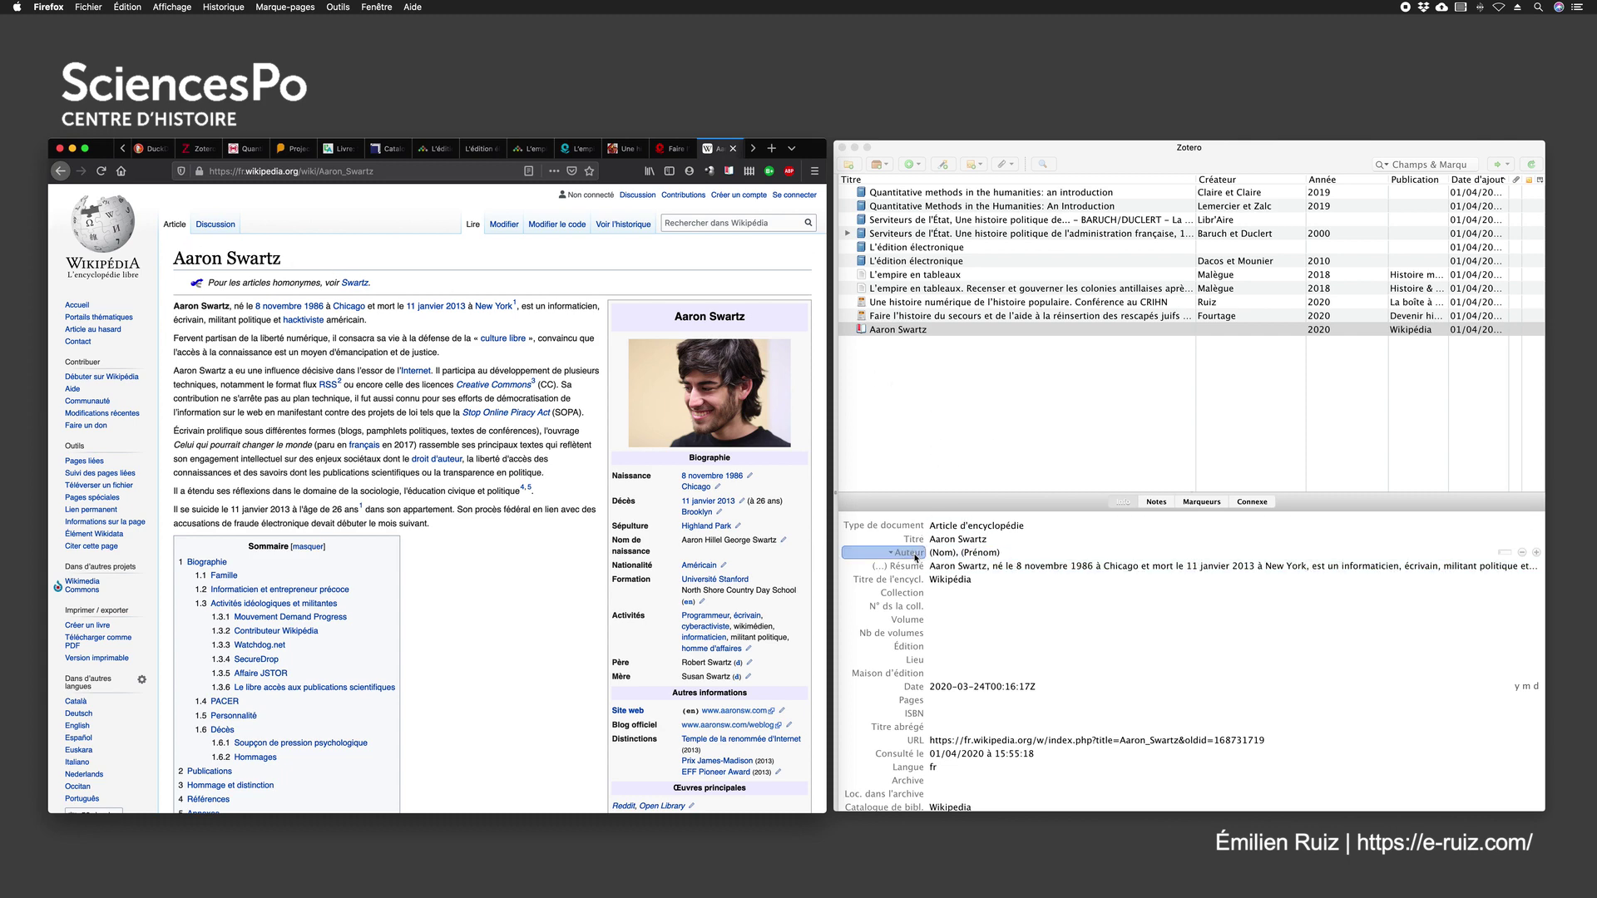
pyautogui.click(1055, 554)
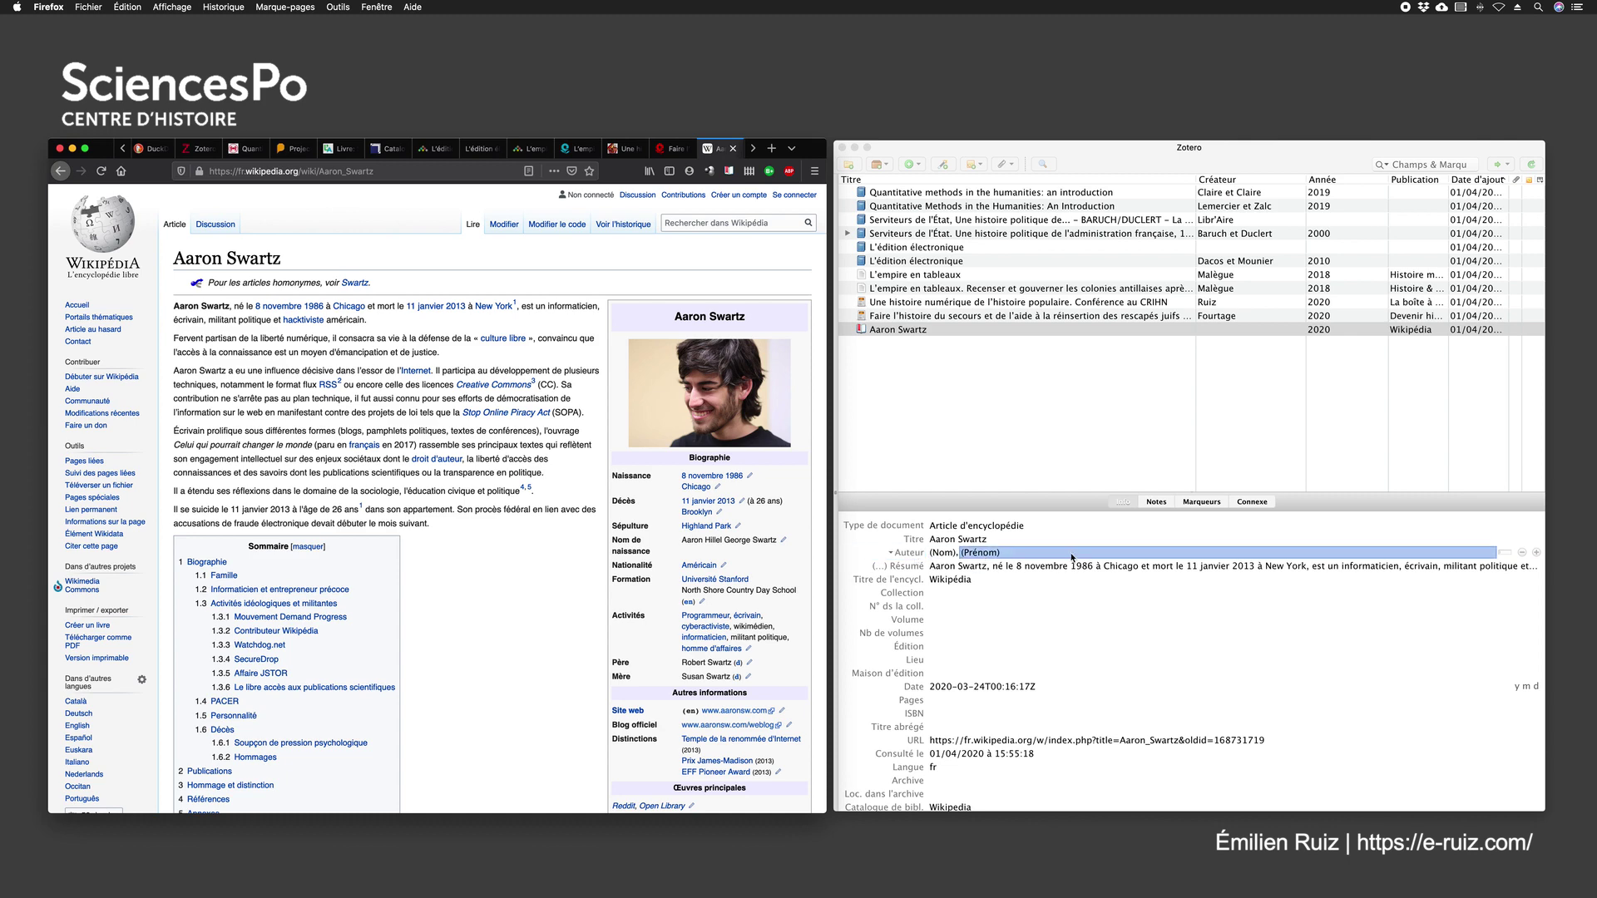
pyautogui.press('Escape')
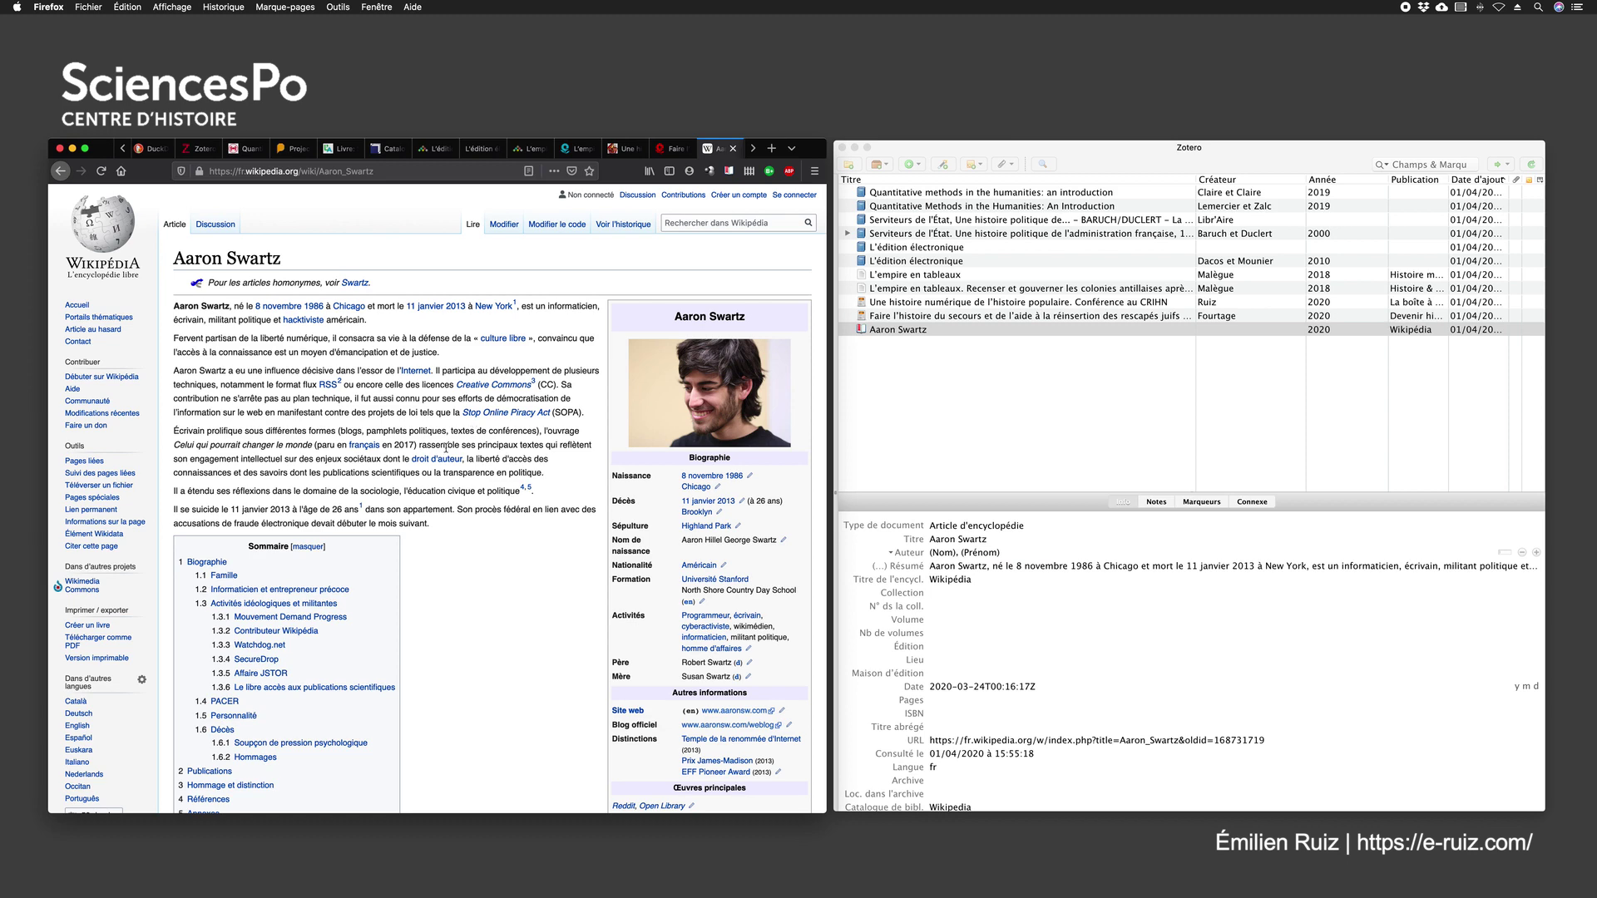
# Step: Look through the Wikipedia article's version history to see its contributors, and return to the article
pyautogui.click(618, 225)
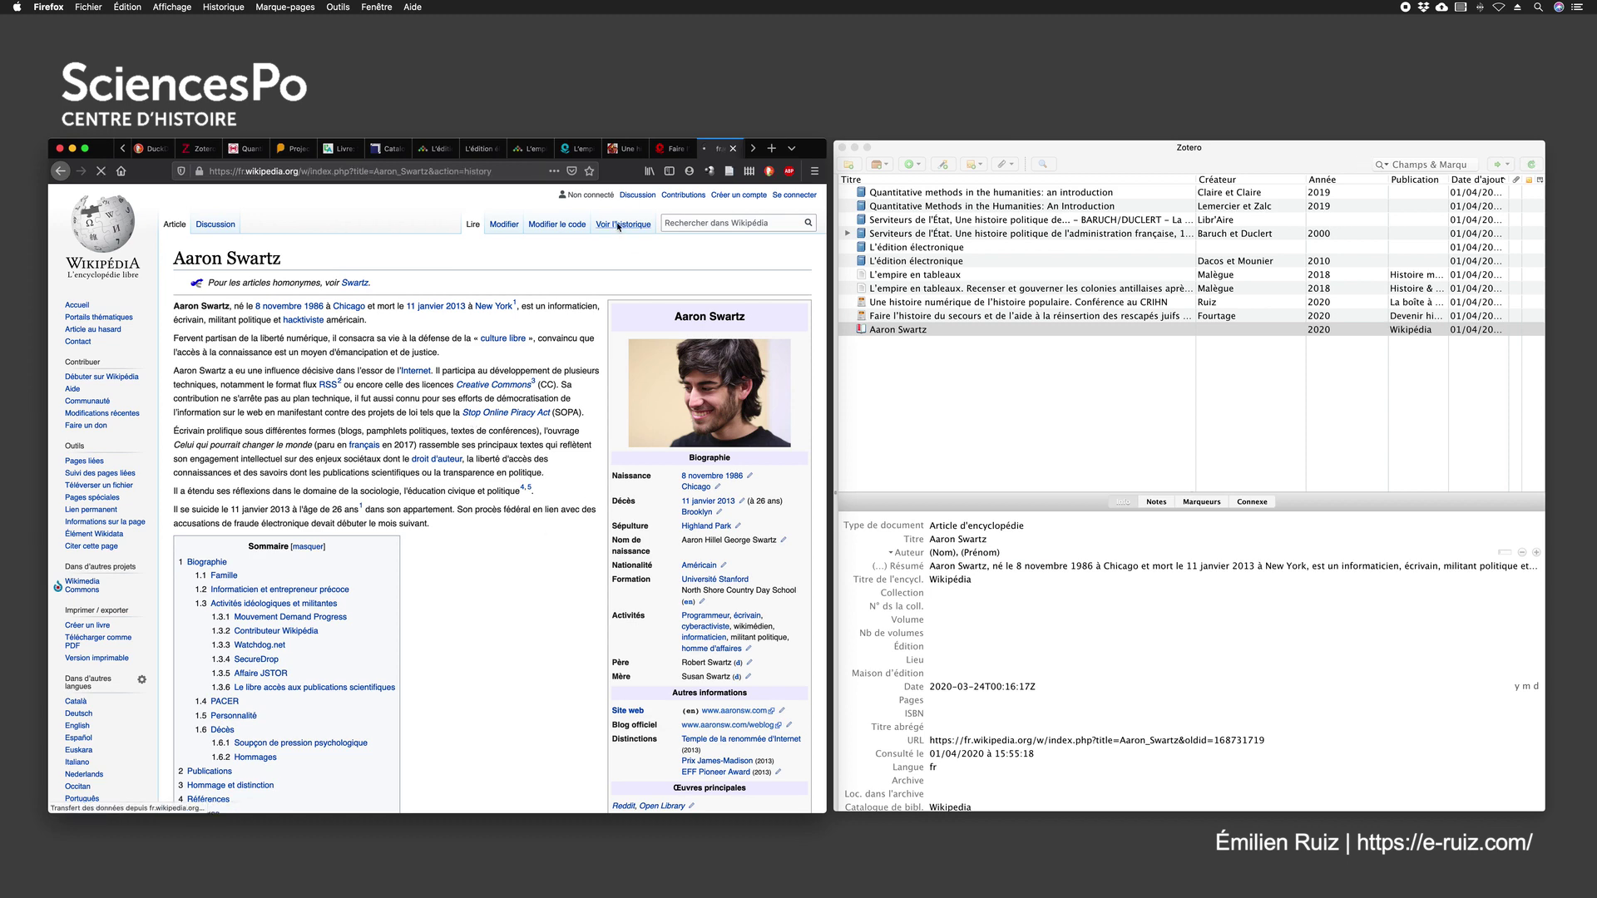
pyautogui.scroll(-2, 482, 363)
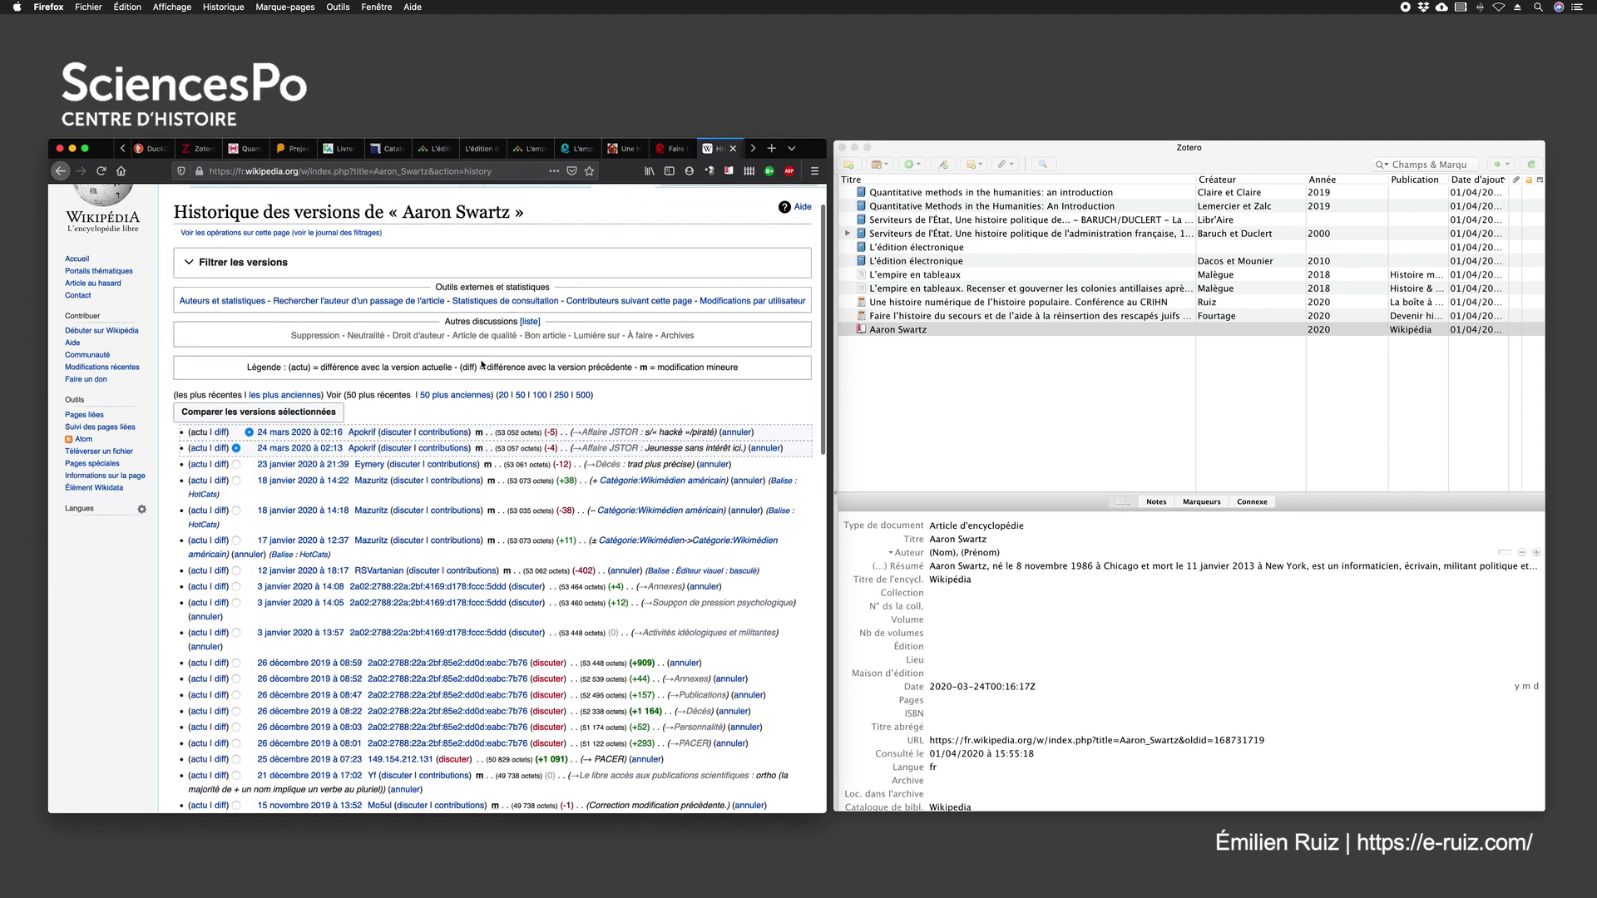
pyautogui.scroll(-8, 482, 364)
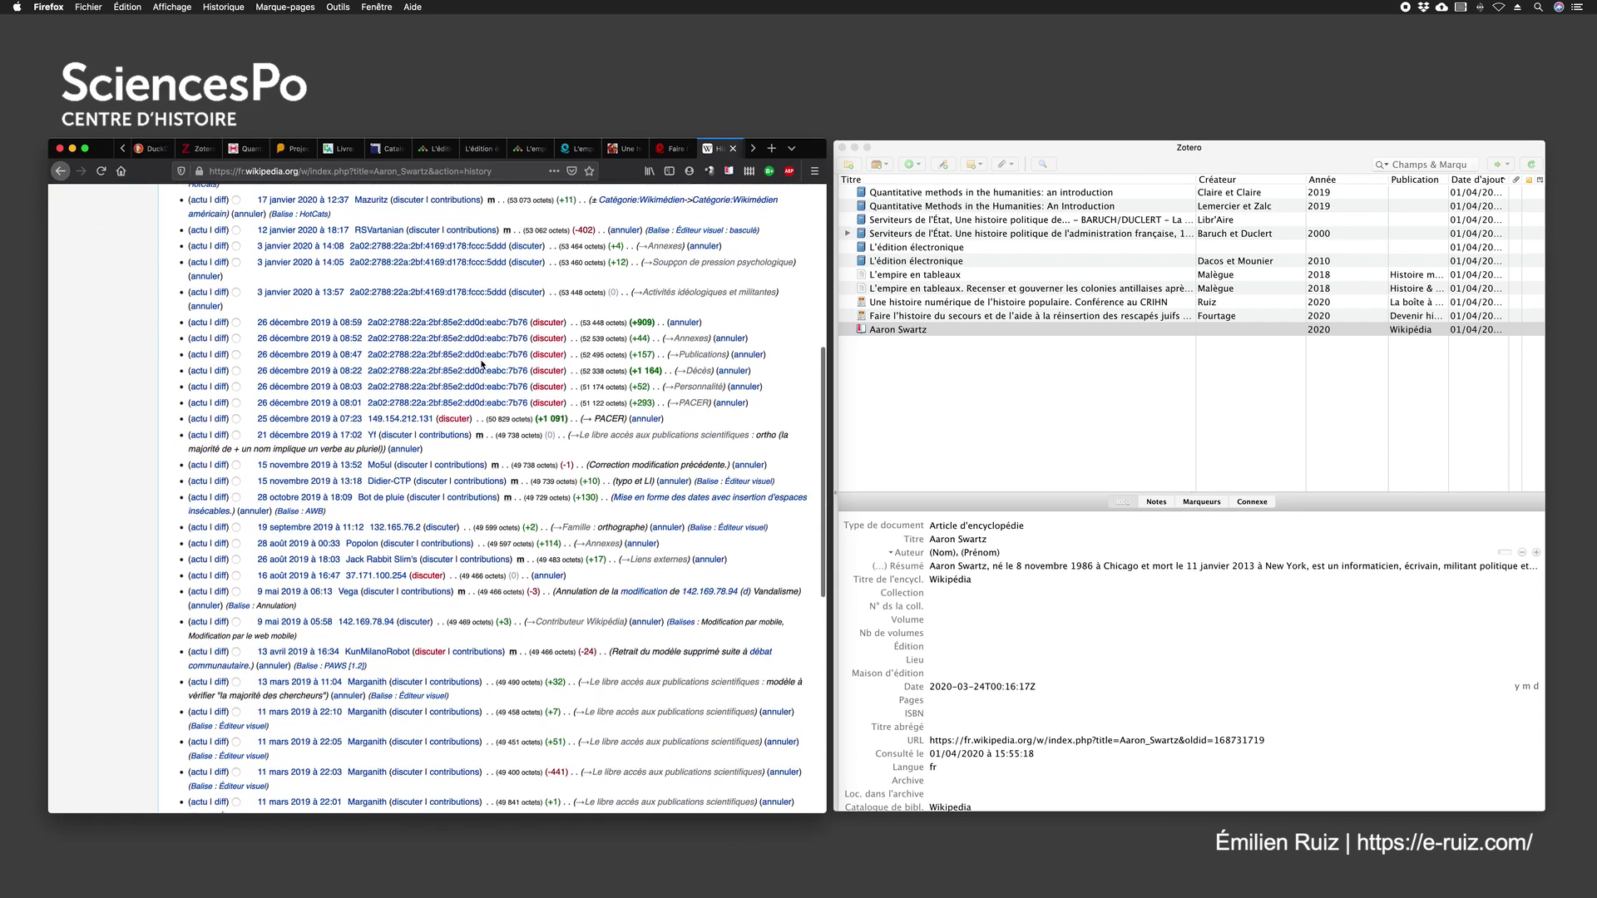
pyautogui.scroll(-10, 483, 364)
pyautogui.press('Home')
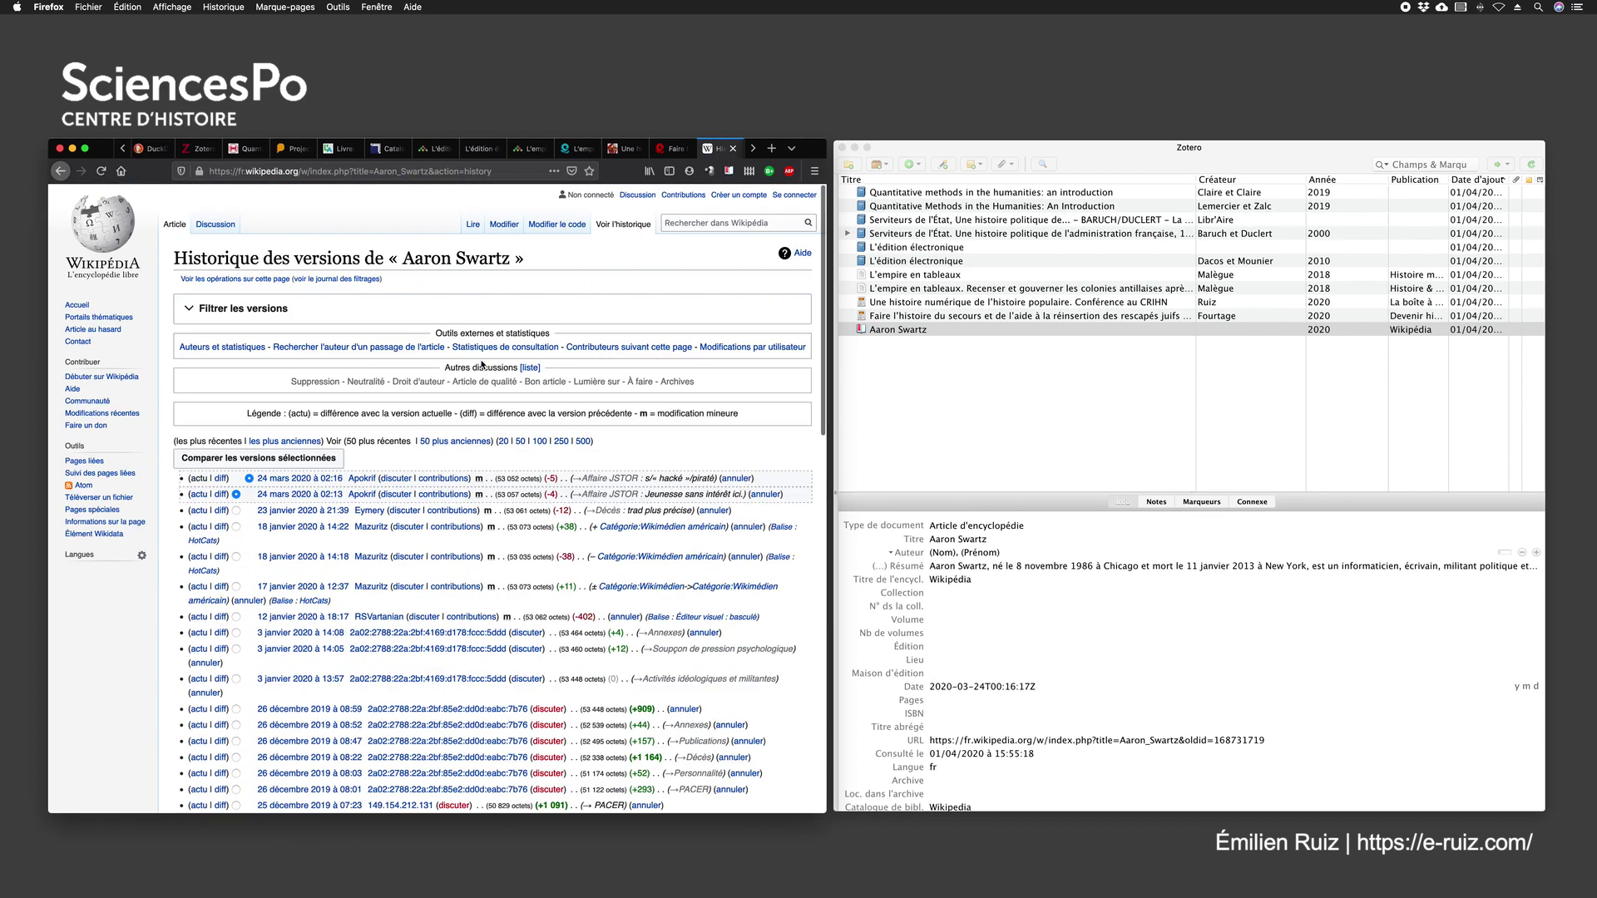
pyautogui.click(175, 225)
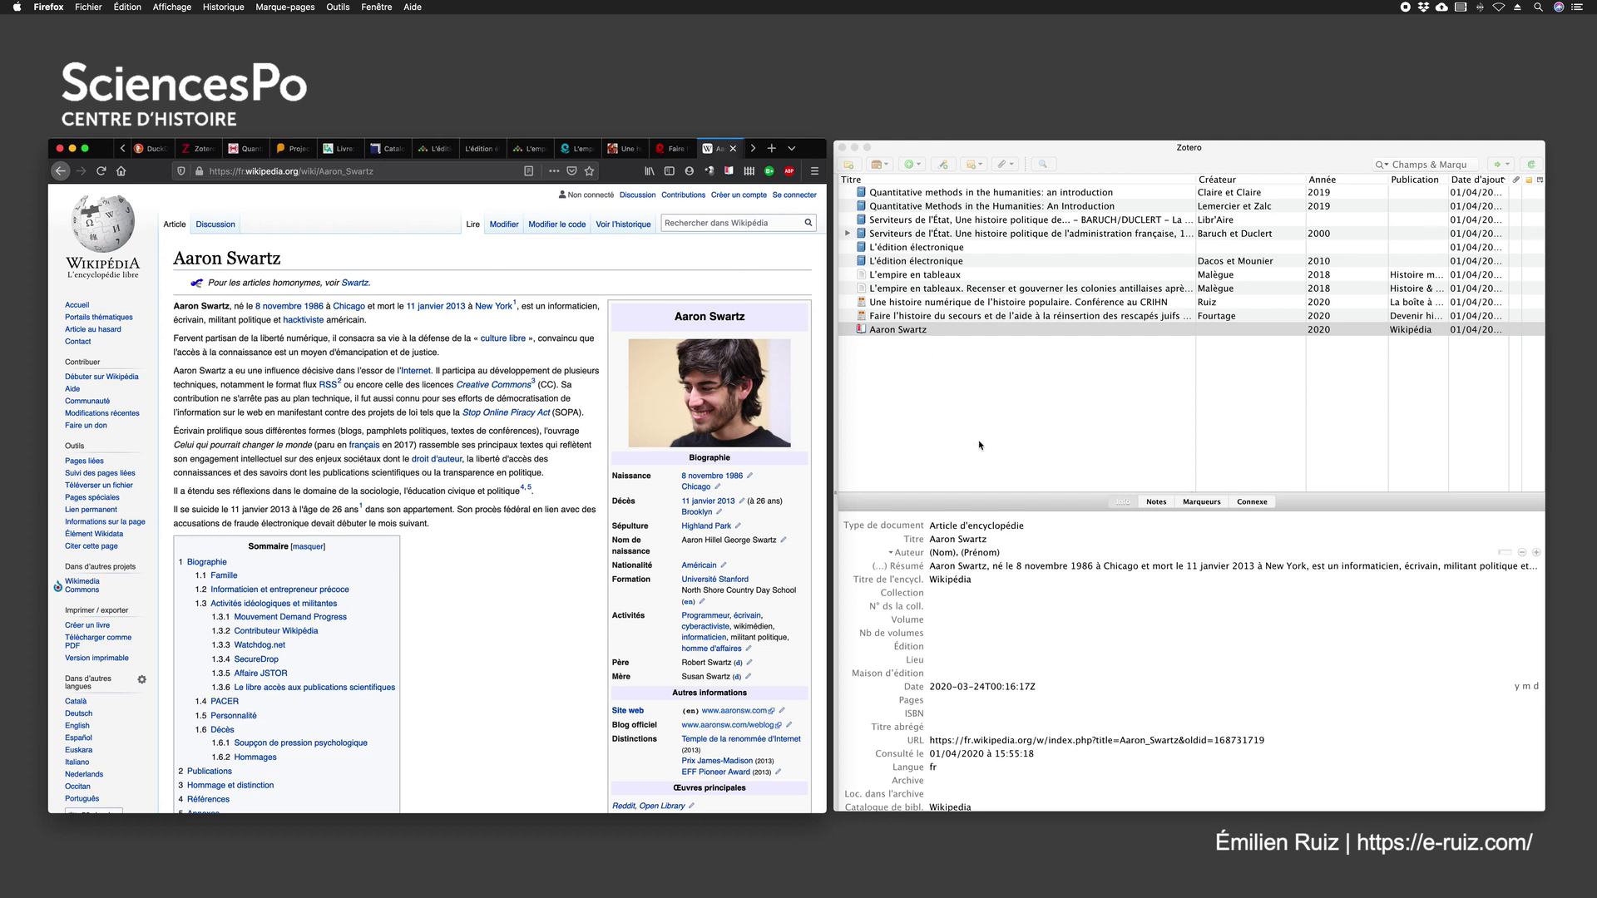
# Step: Extend the encyclopedia title of the Aaron Swartz record to "Wikipédia. L'encyclopédie libre"
pyautogui.click(981, 581)
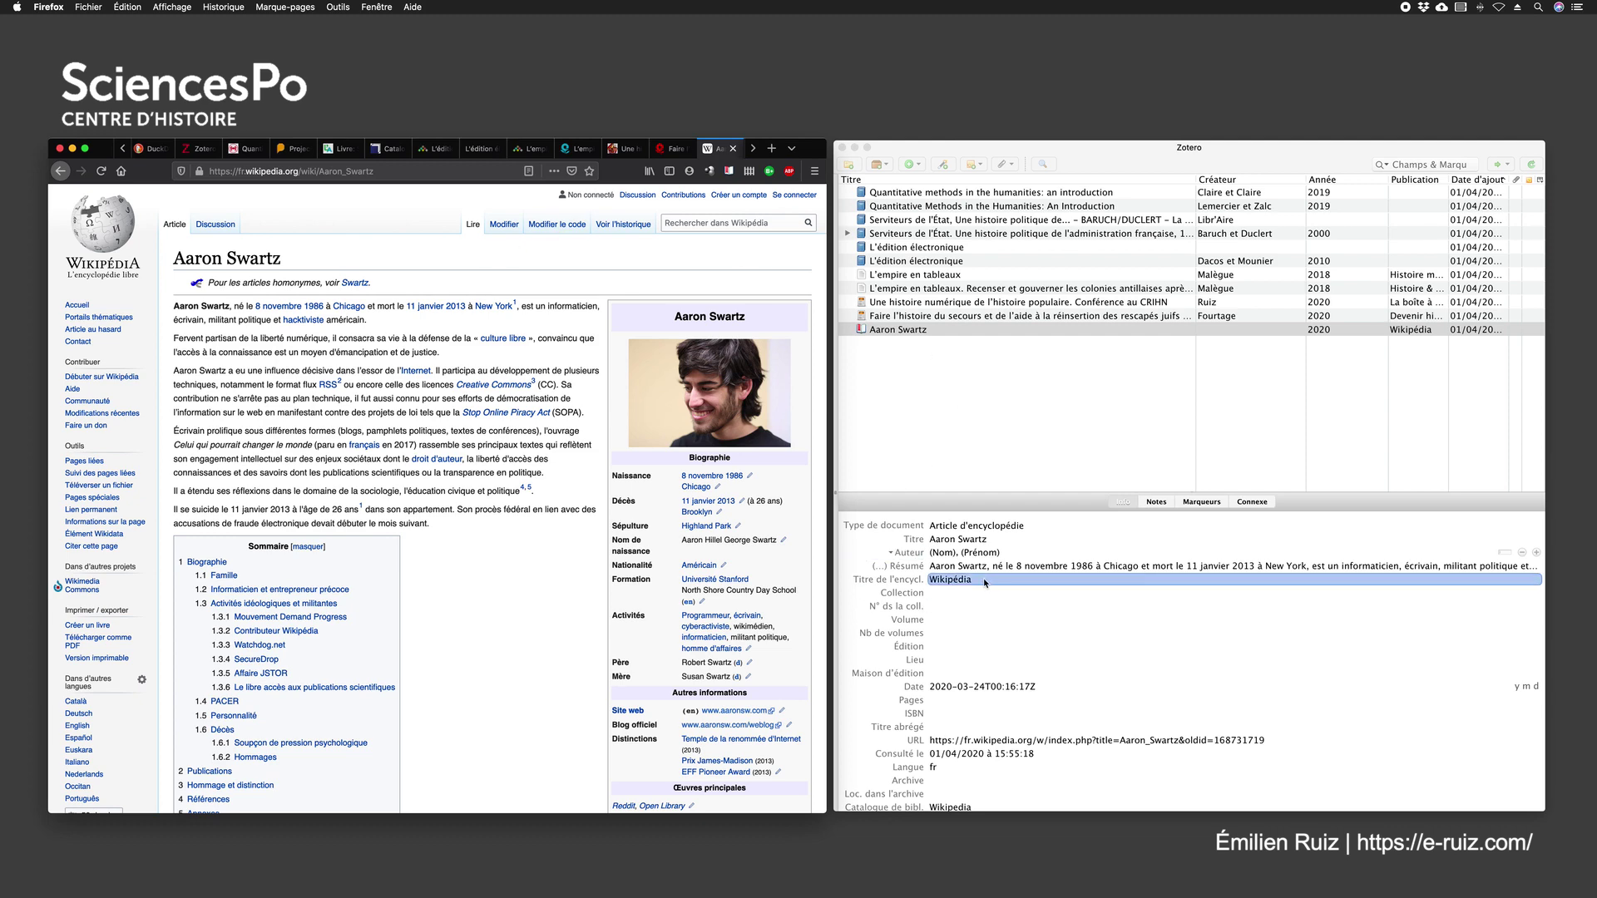
pyautogui.click(984, 579)
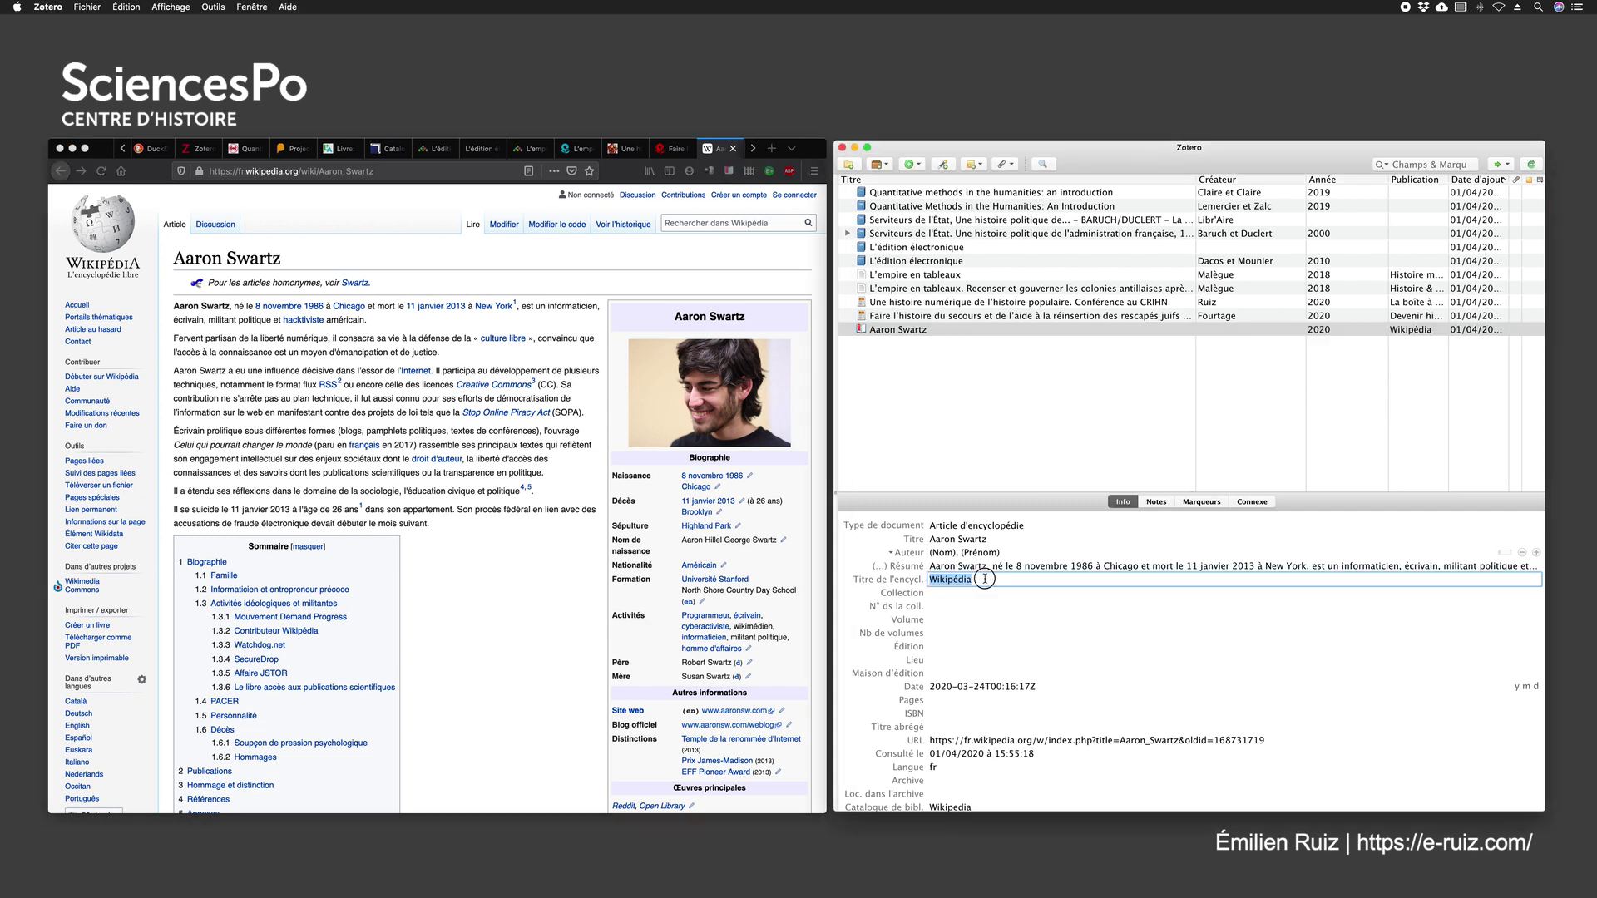
pyautogui.write(". L'encyclopédie libre")
pyautogui.press('Return')
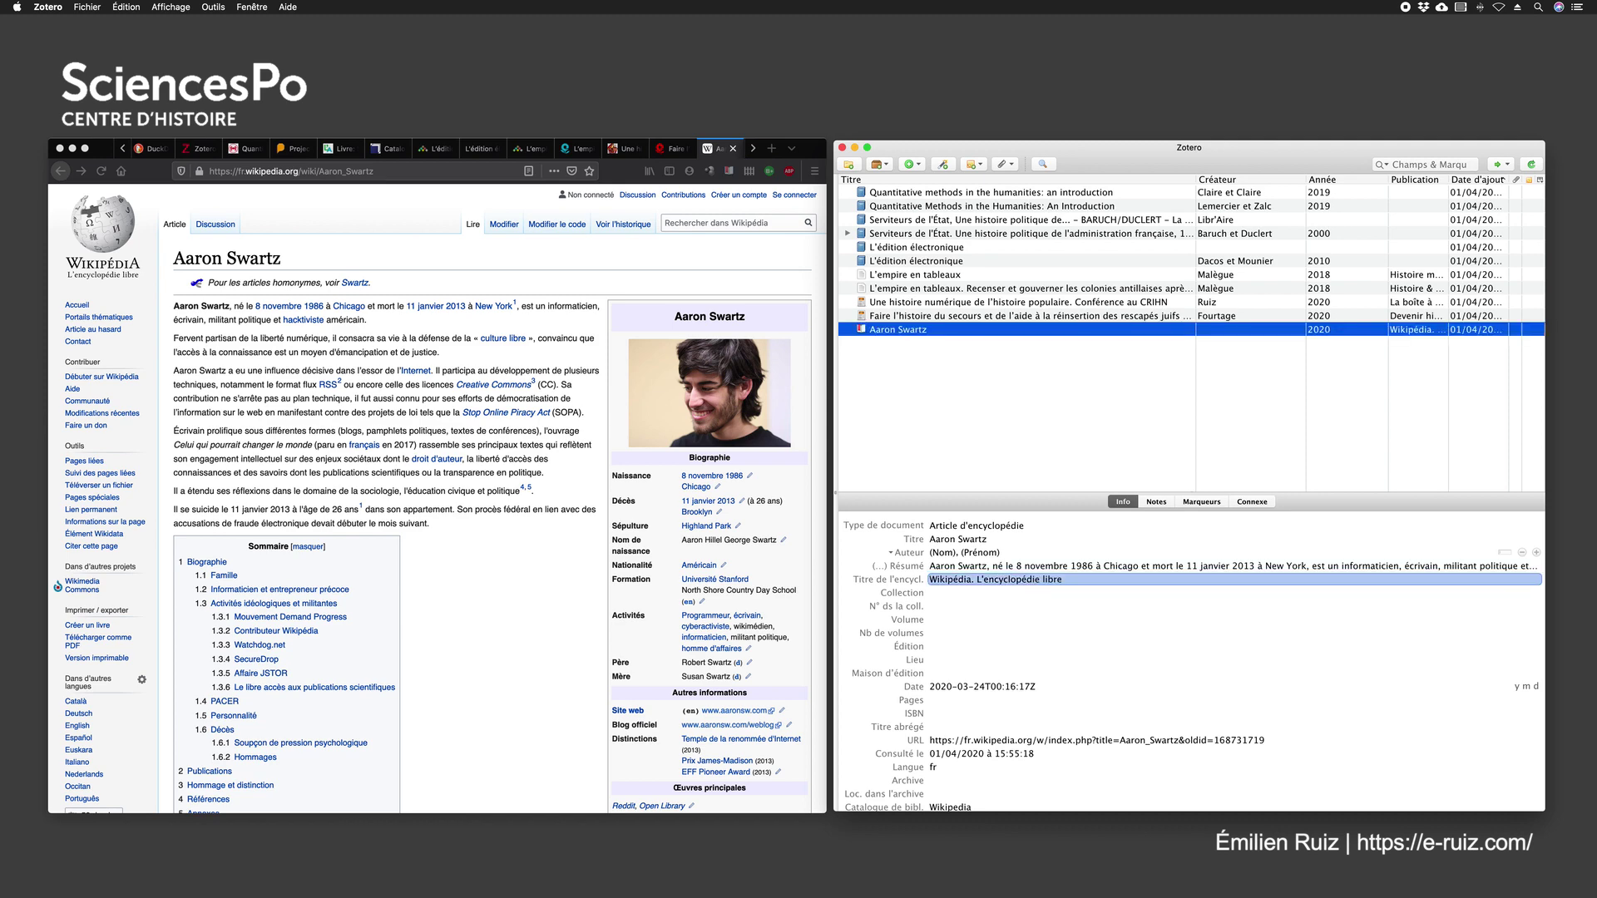
# Step: Review the collection, volume, edition, place and remaining publication fields of the Aaron Swartz record
pyautogui.click(982, 620)
pyautogui.press('Tab')
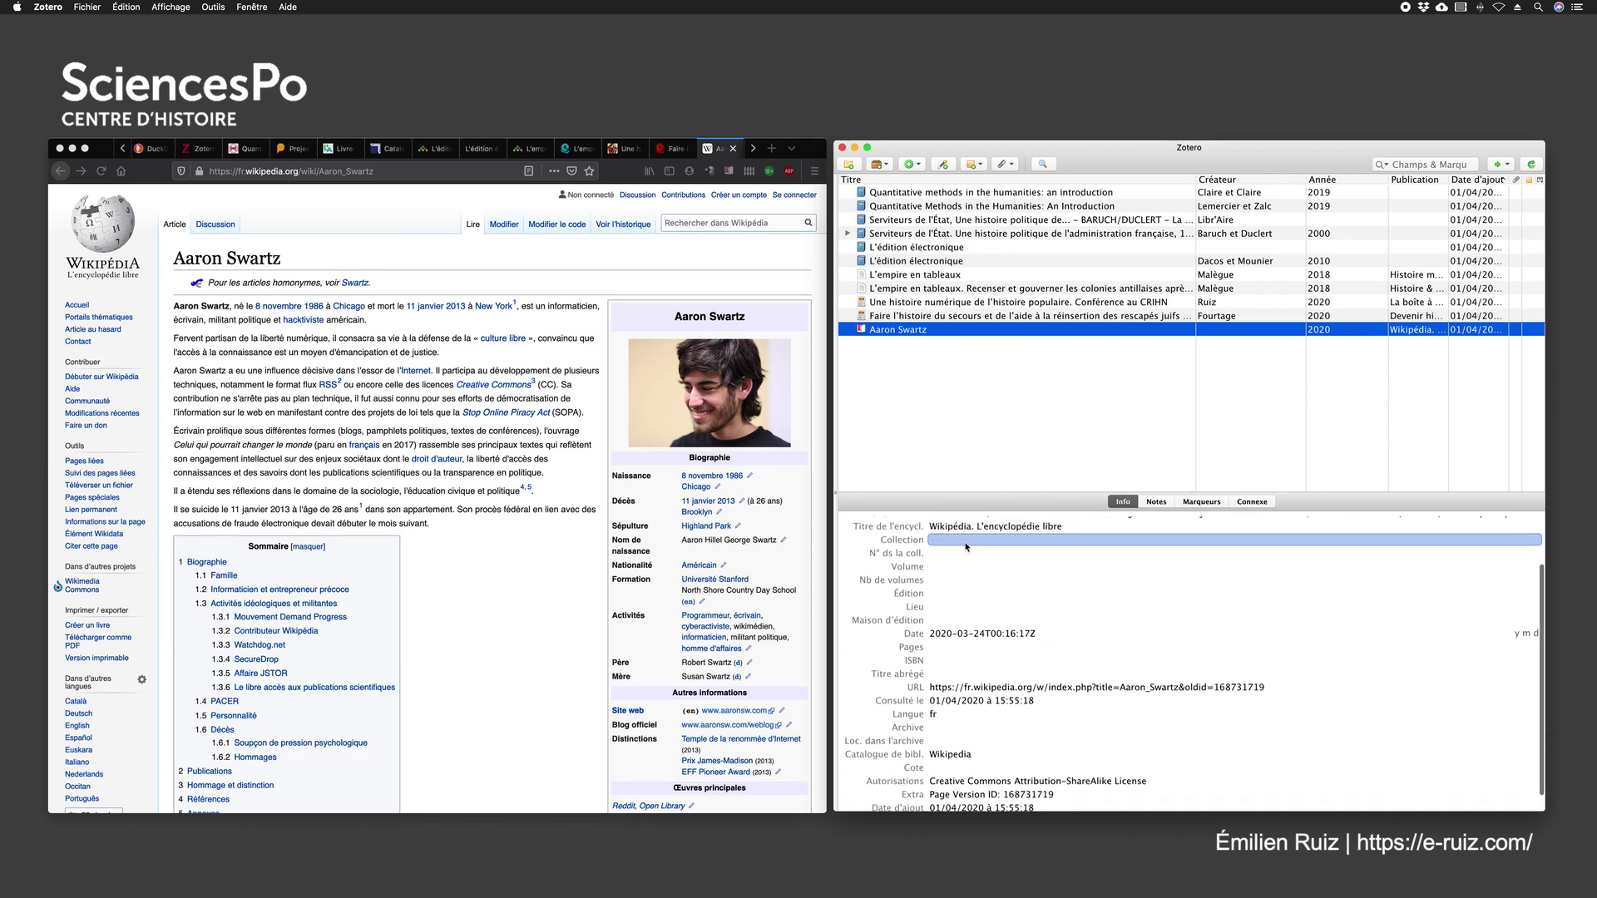
pyautogui.press('Tab')
pyautogui.press('Tab')
pyautogui.press('Tab')
pyautogui.press('Tab')
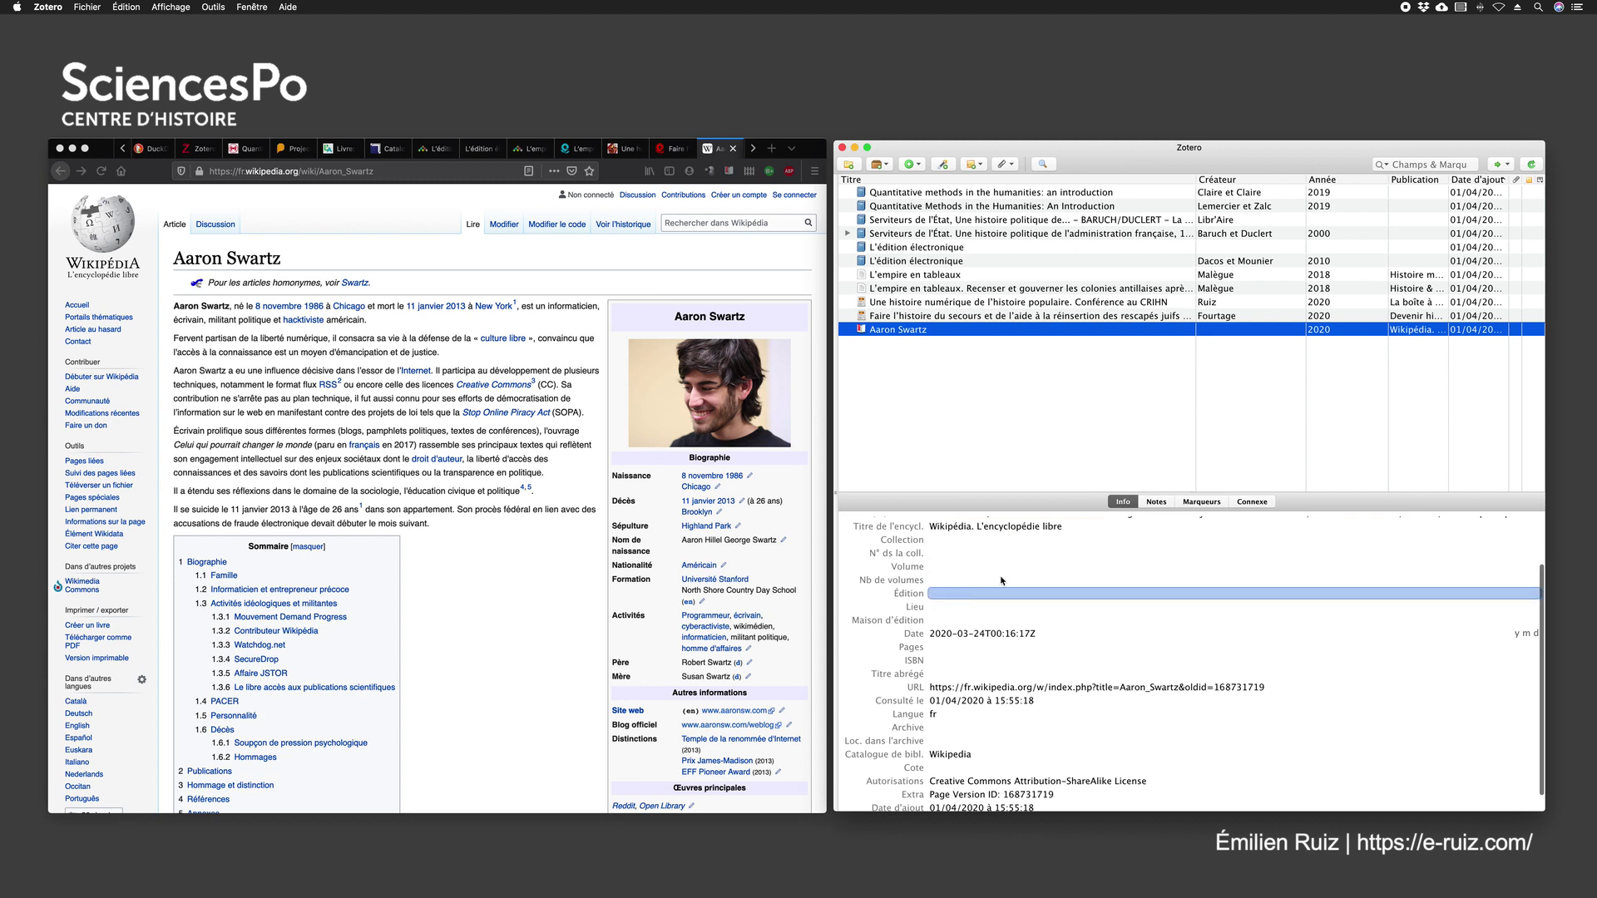
pyautogui.hotkey('shift', 'Tab')
pyautogui.hotkey('shift', 'Tab')
pyautogui.hotkey('shift', 'Tab')
pyautogui.hotkey('shift', 'Tab')
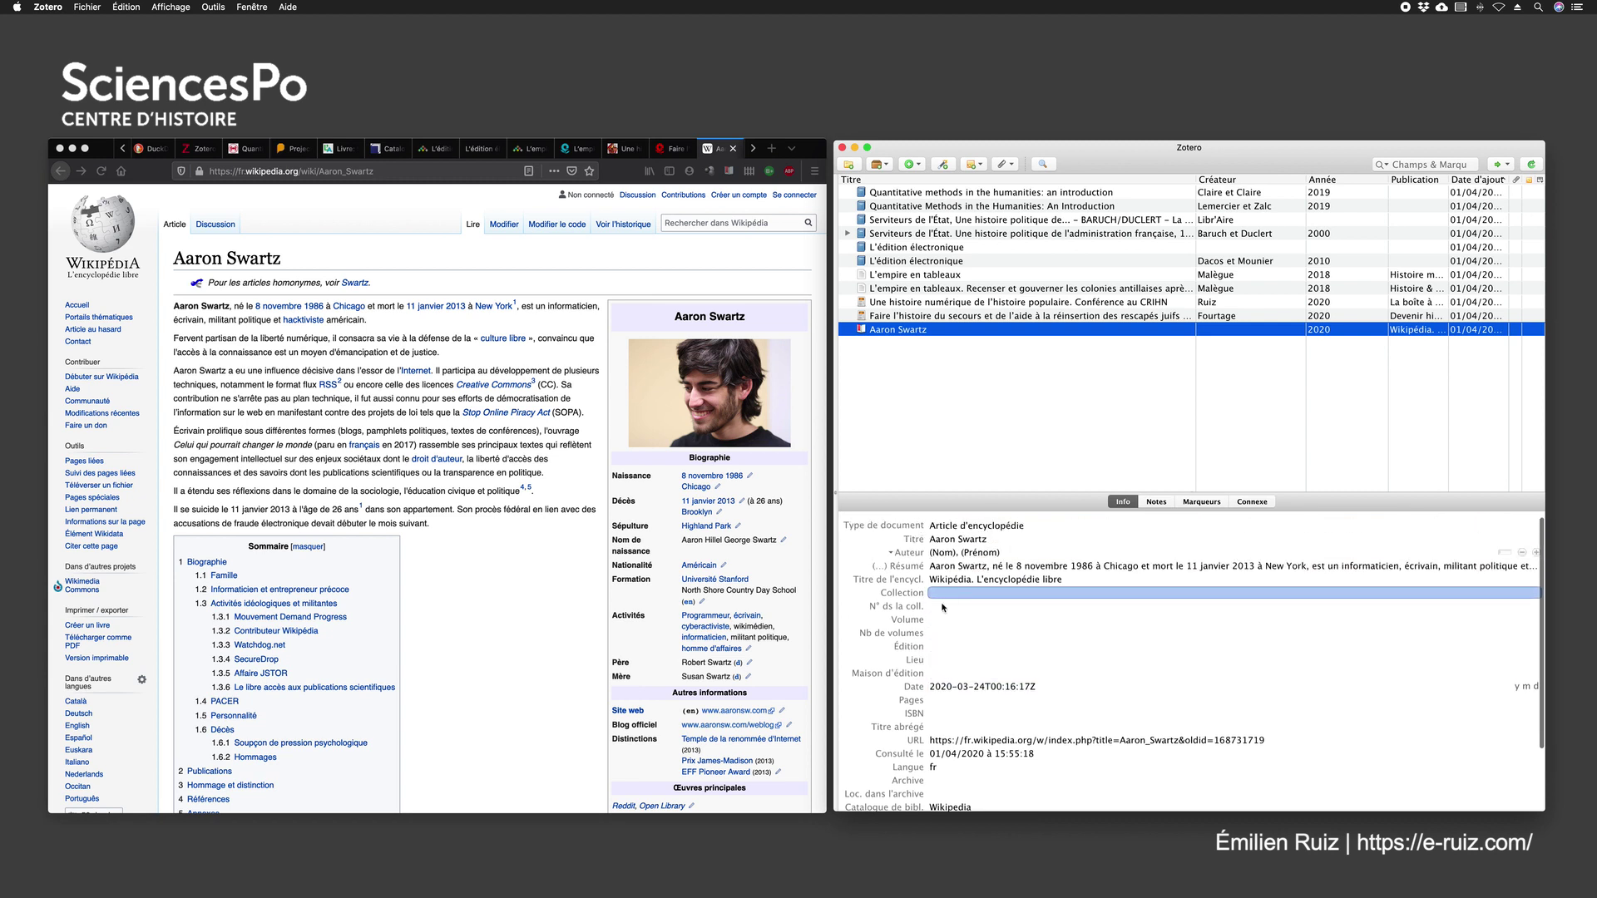
pyautogui.press('Escape')
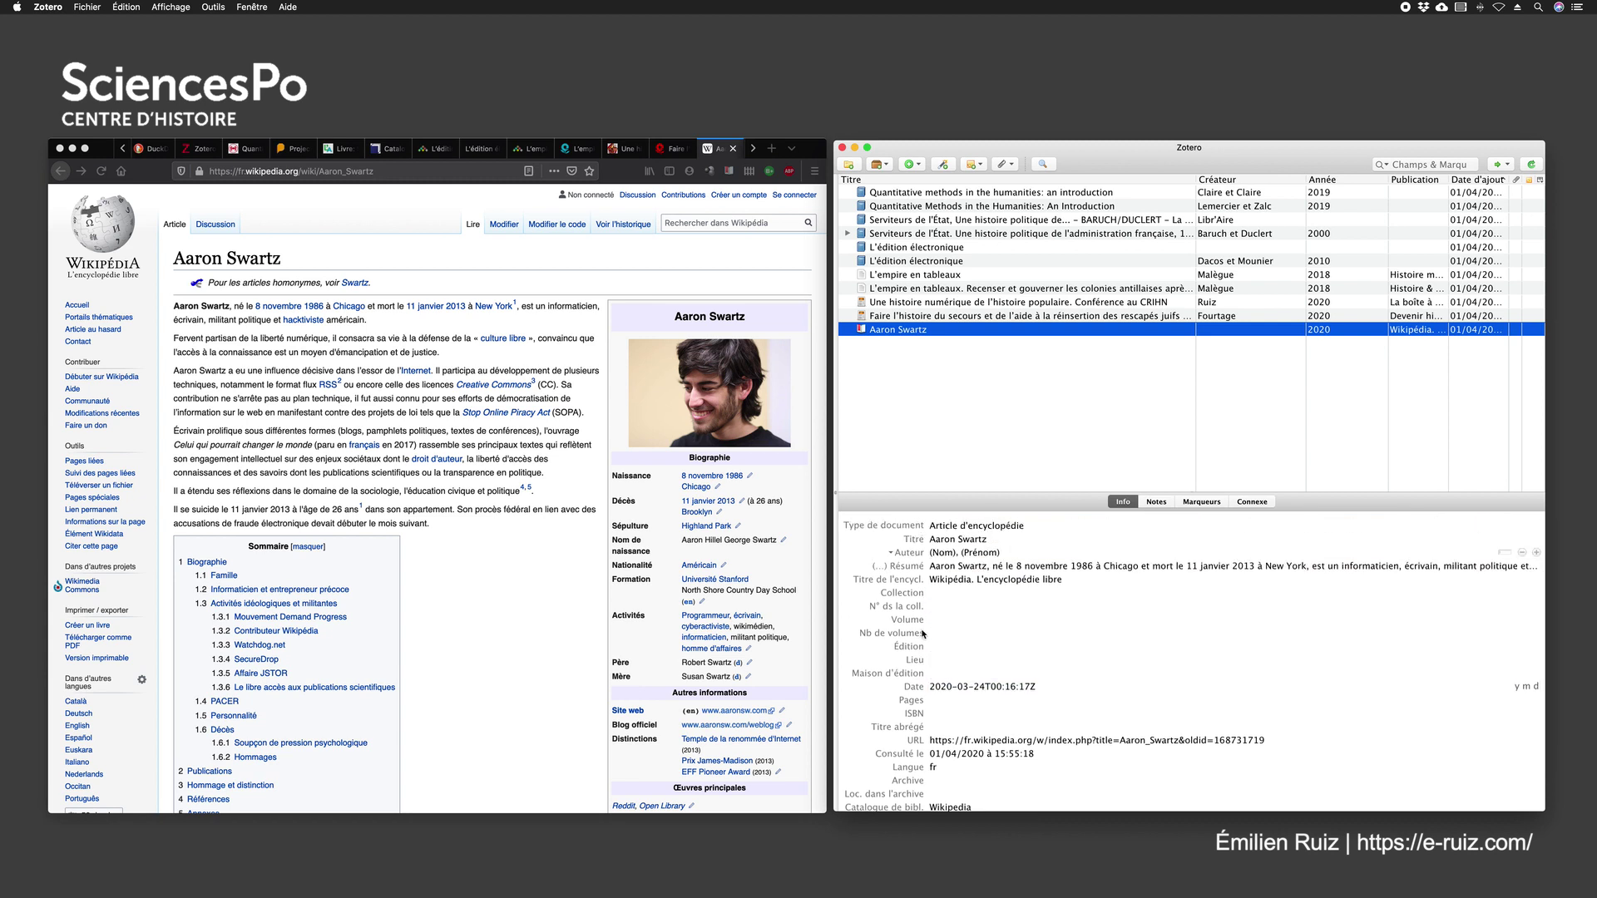
pyautogui.click(948, 659)
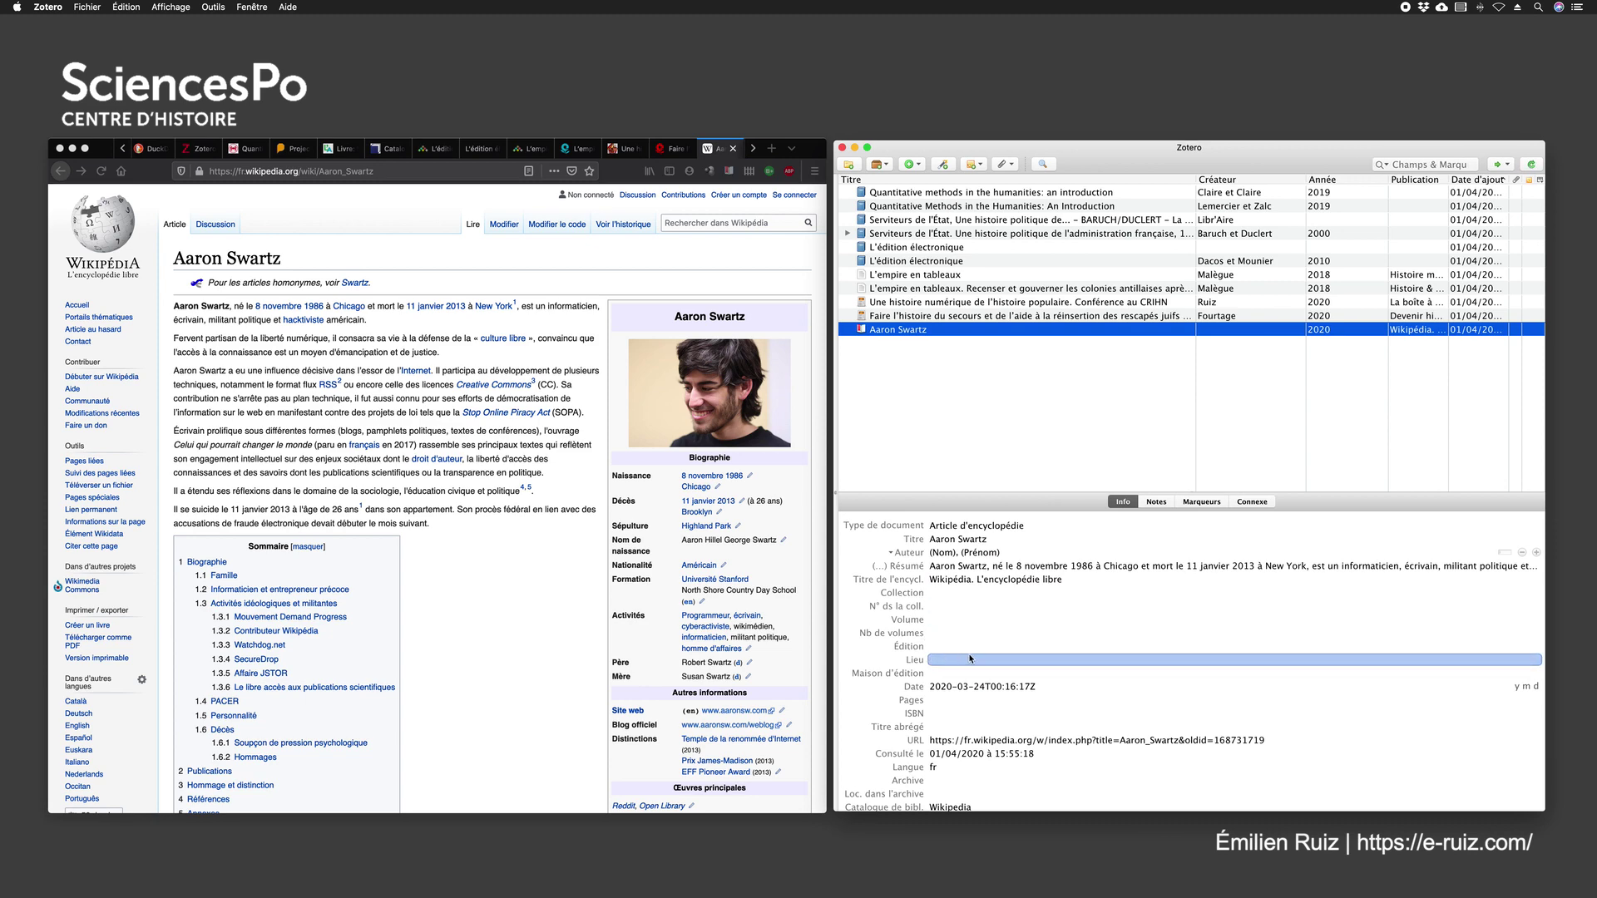
pyautogui.scroll(-1, 998, 638)
pyautogui.scroll(-1, 997, 638)
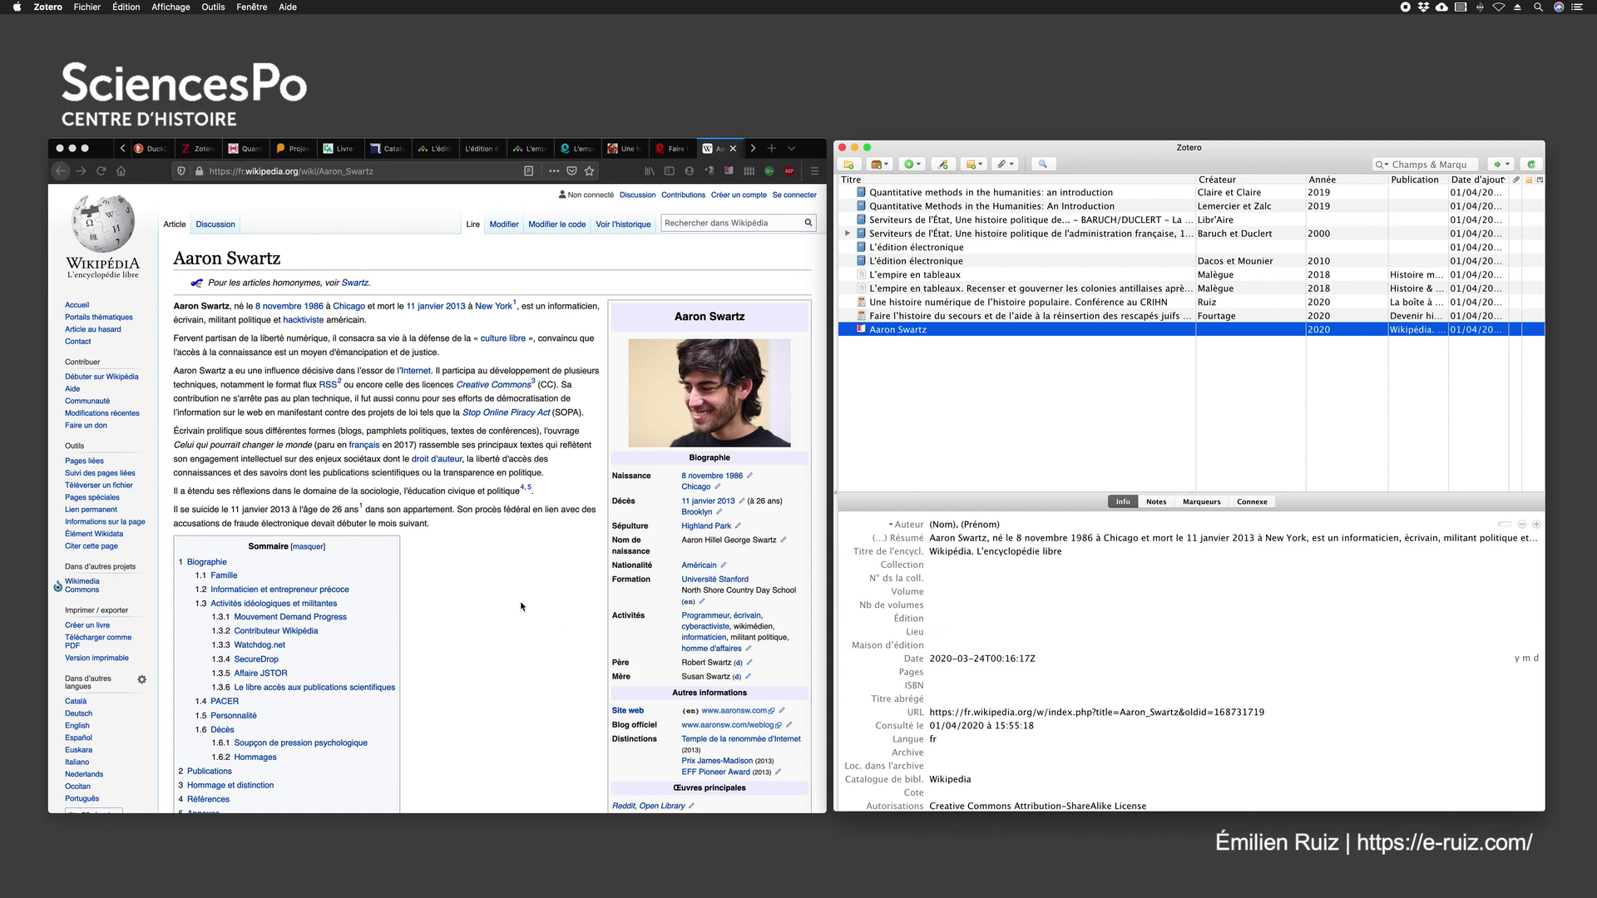
# Step: Find and highlight the last modification date at the end of the Wikipedia article
pyautogui.scroll(-20, 522, 607)
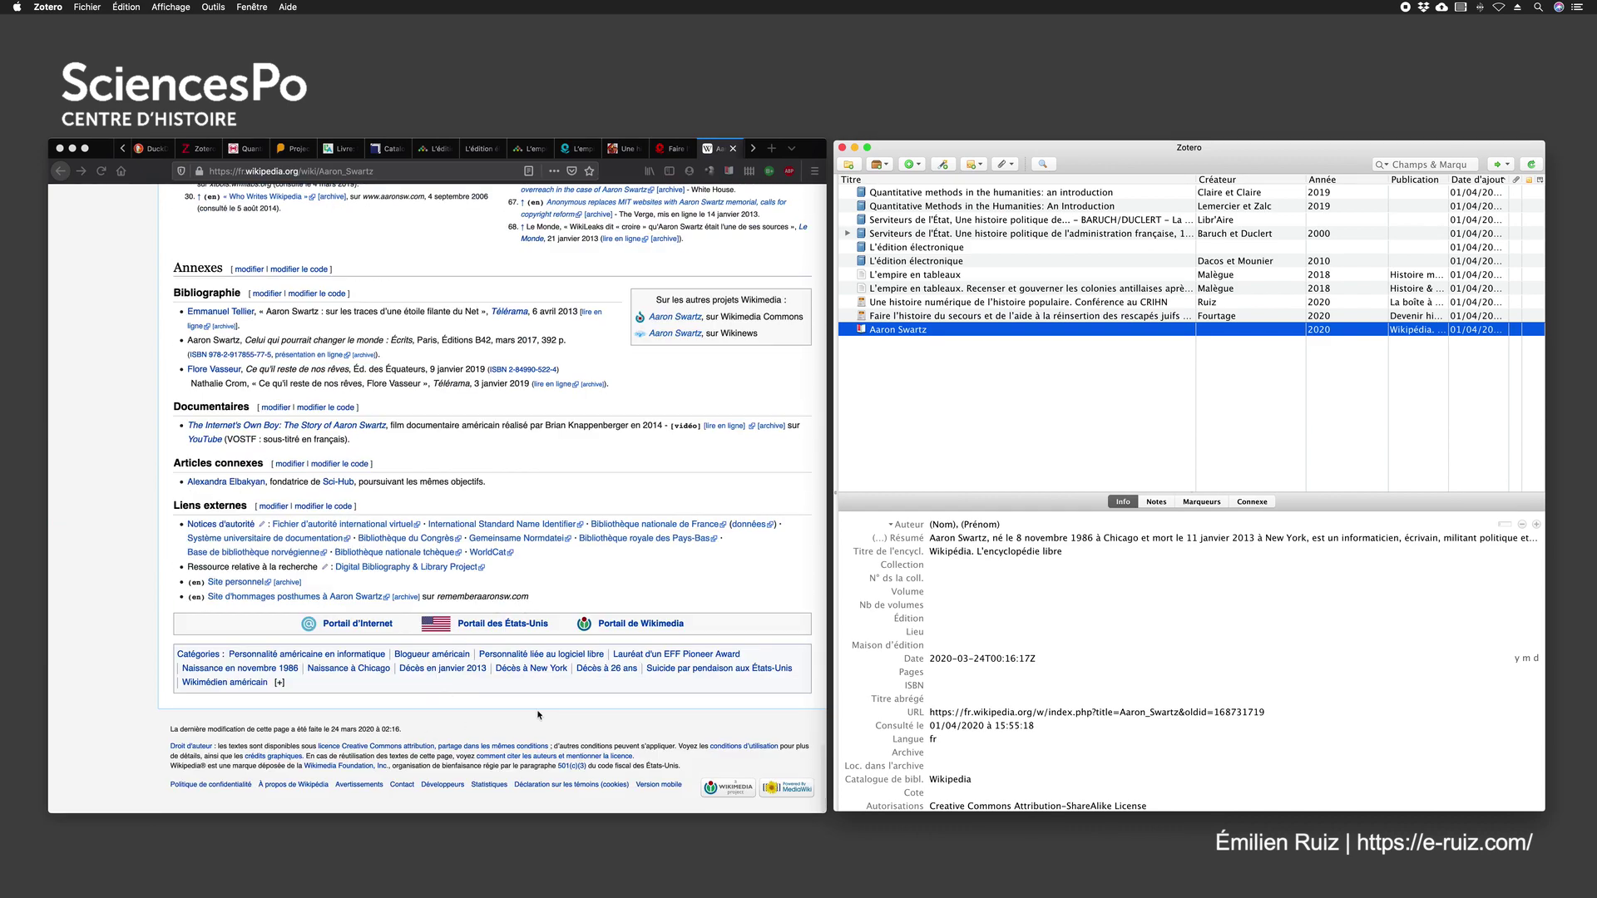
pyautogui.click(400, 730)
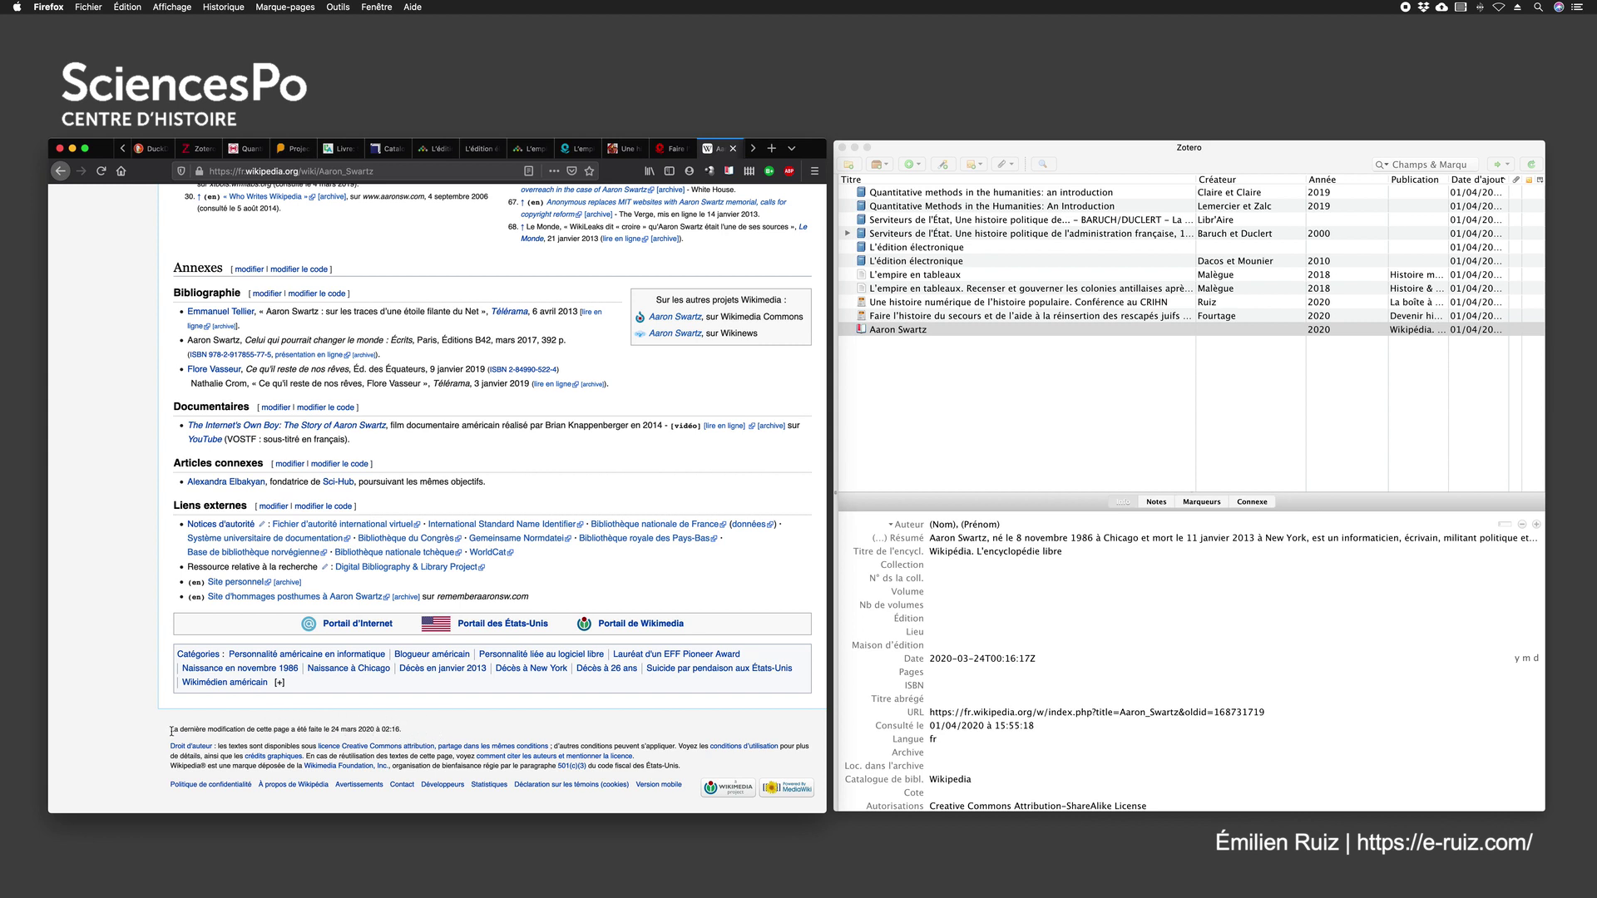
pyautogui.moveTo(171, 730); pyautogui.dragTo(416, 729)
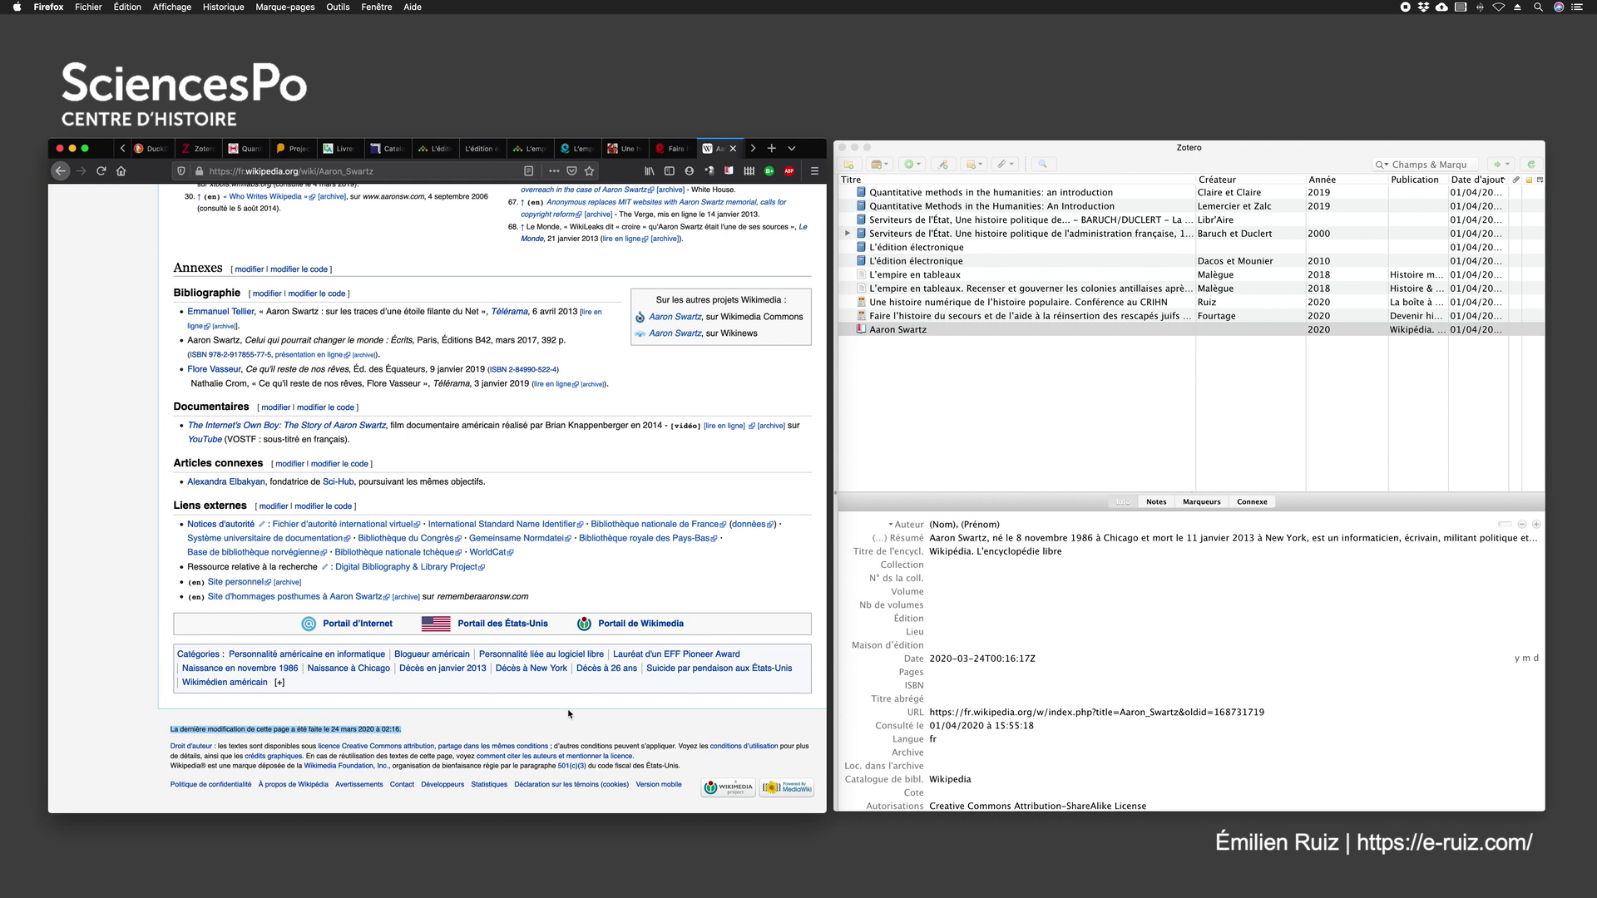
# Step: Remove the time from the Aaron Swartz record's date, leaving 2020-03-24, and check it alongside the access date
pyautogui.click(987, 658)
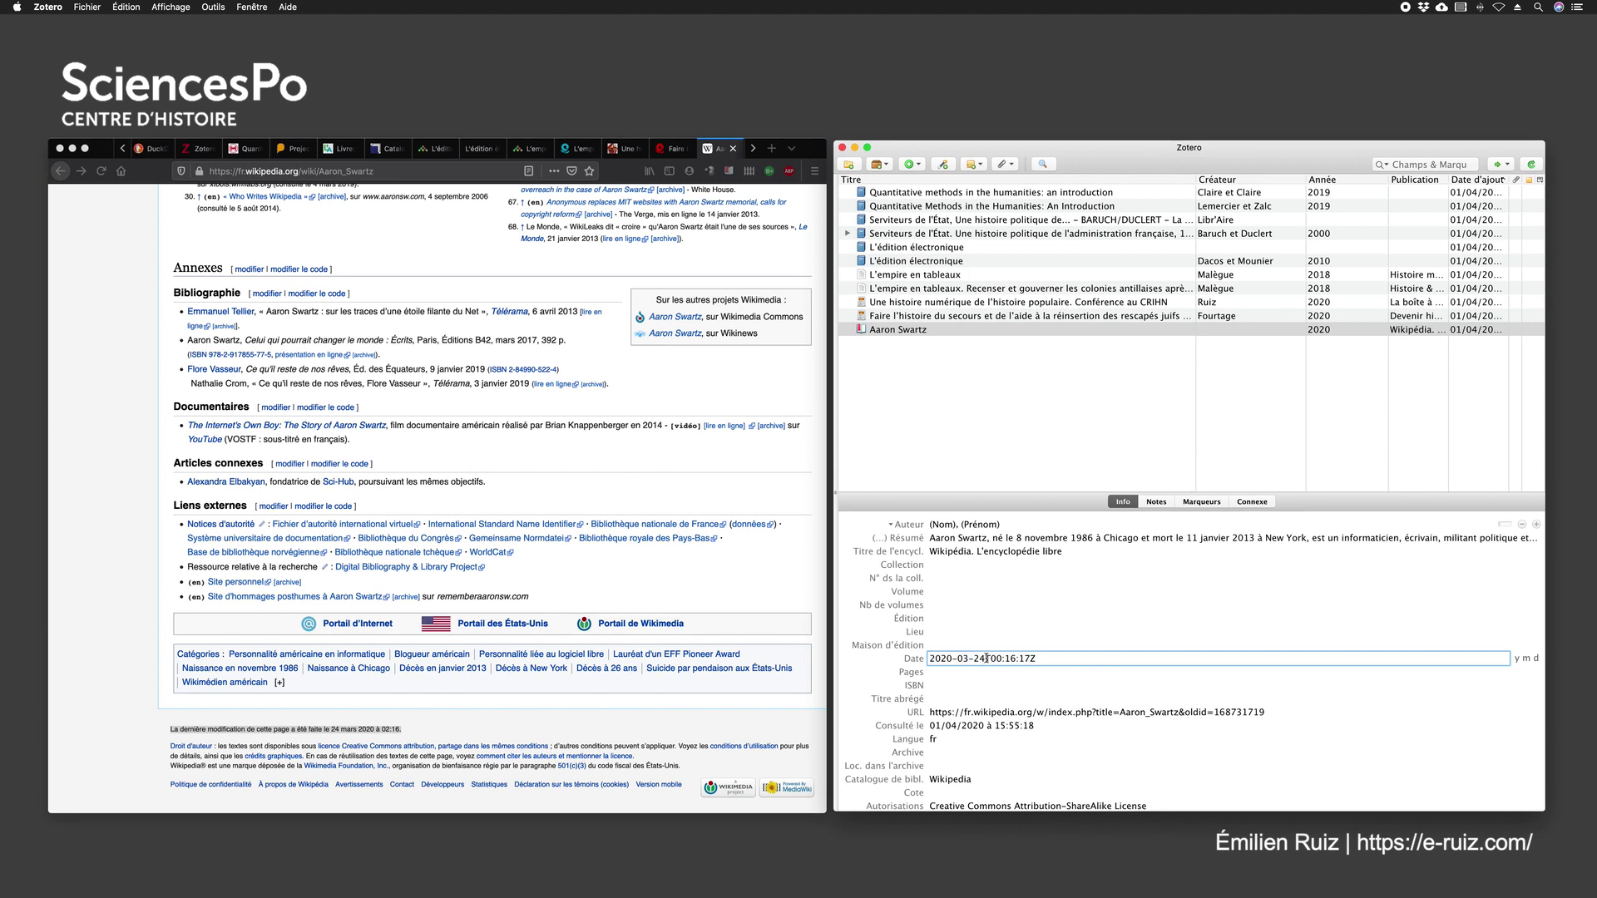
pyautogui.moveTo(987, 658); pyautogui.dragTo(1103, 659)
pyautogui.press('BackSpace')
pyautogui.press('Return')
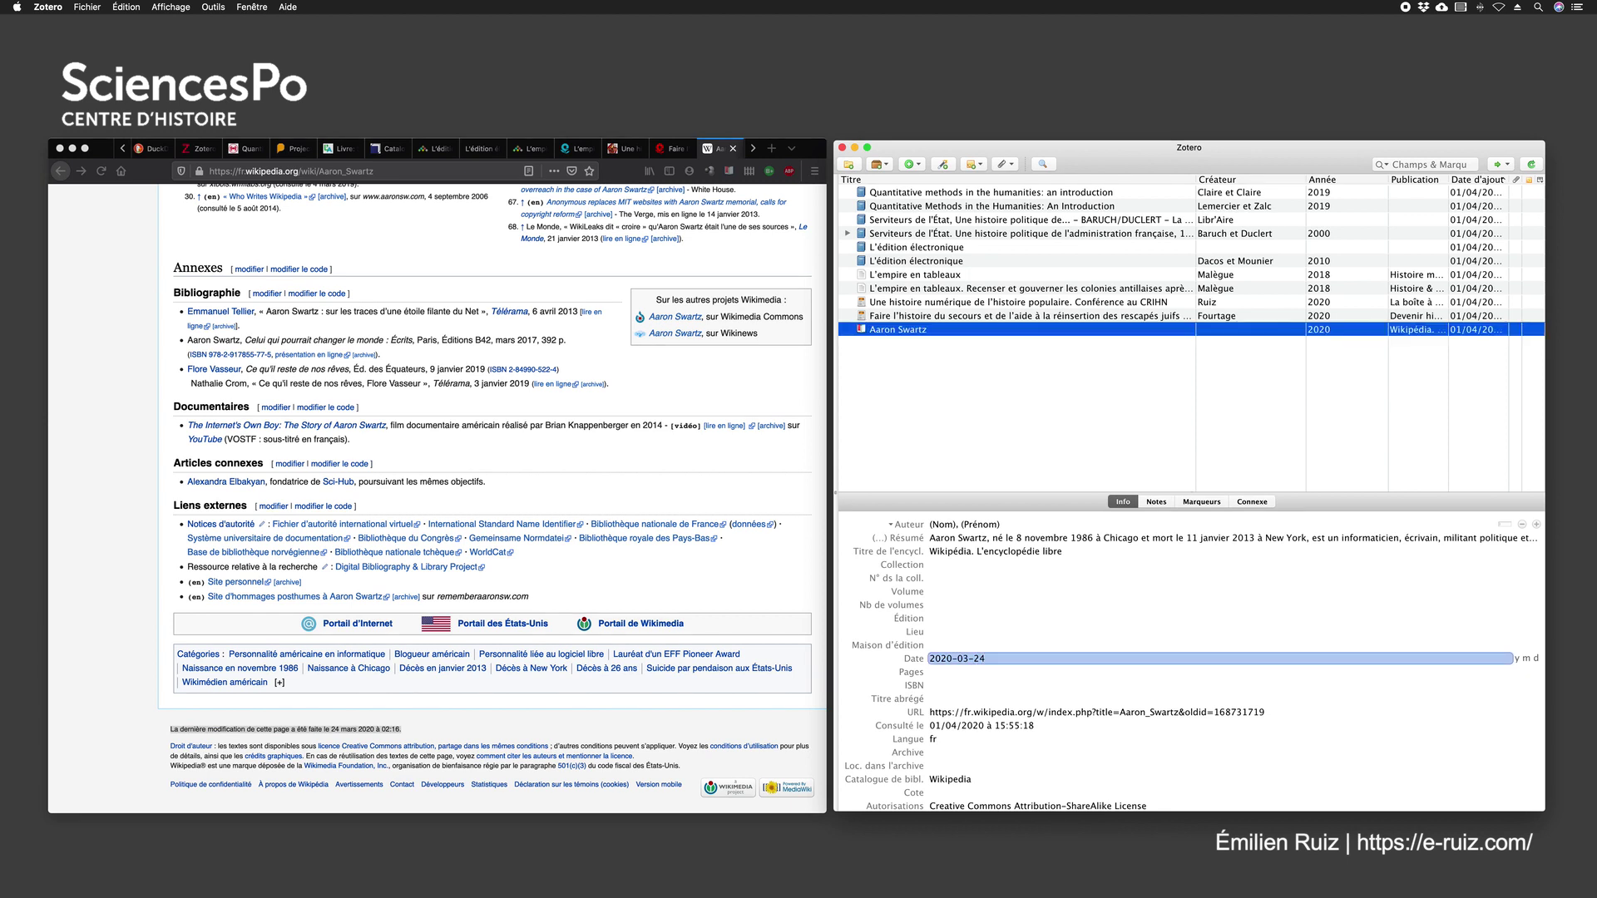
pyautogui.click(952, 728)
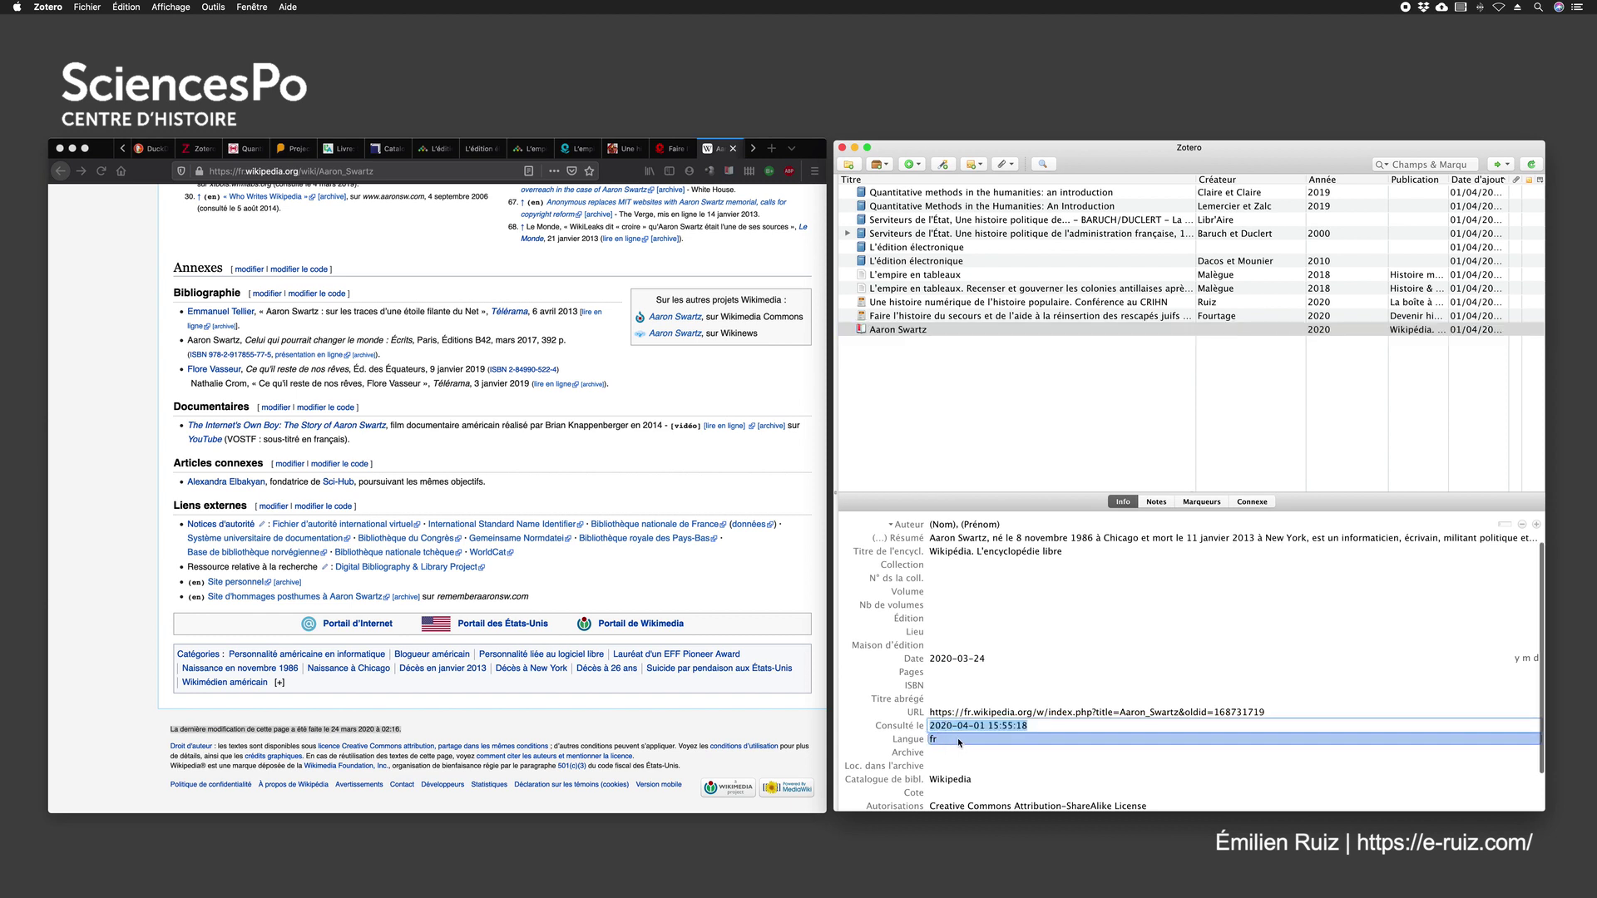
pyautogui.click(966, 657)
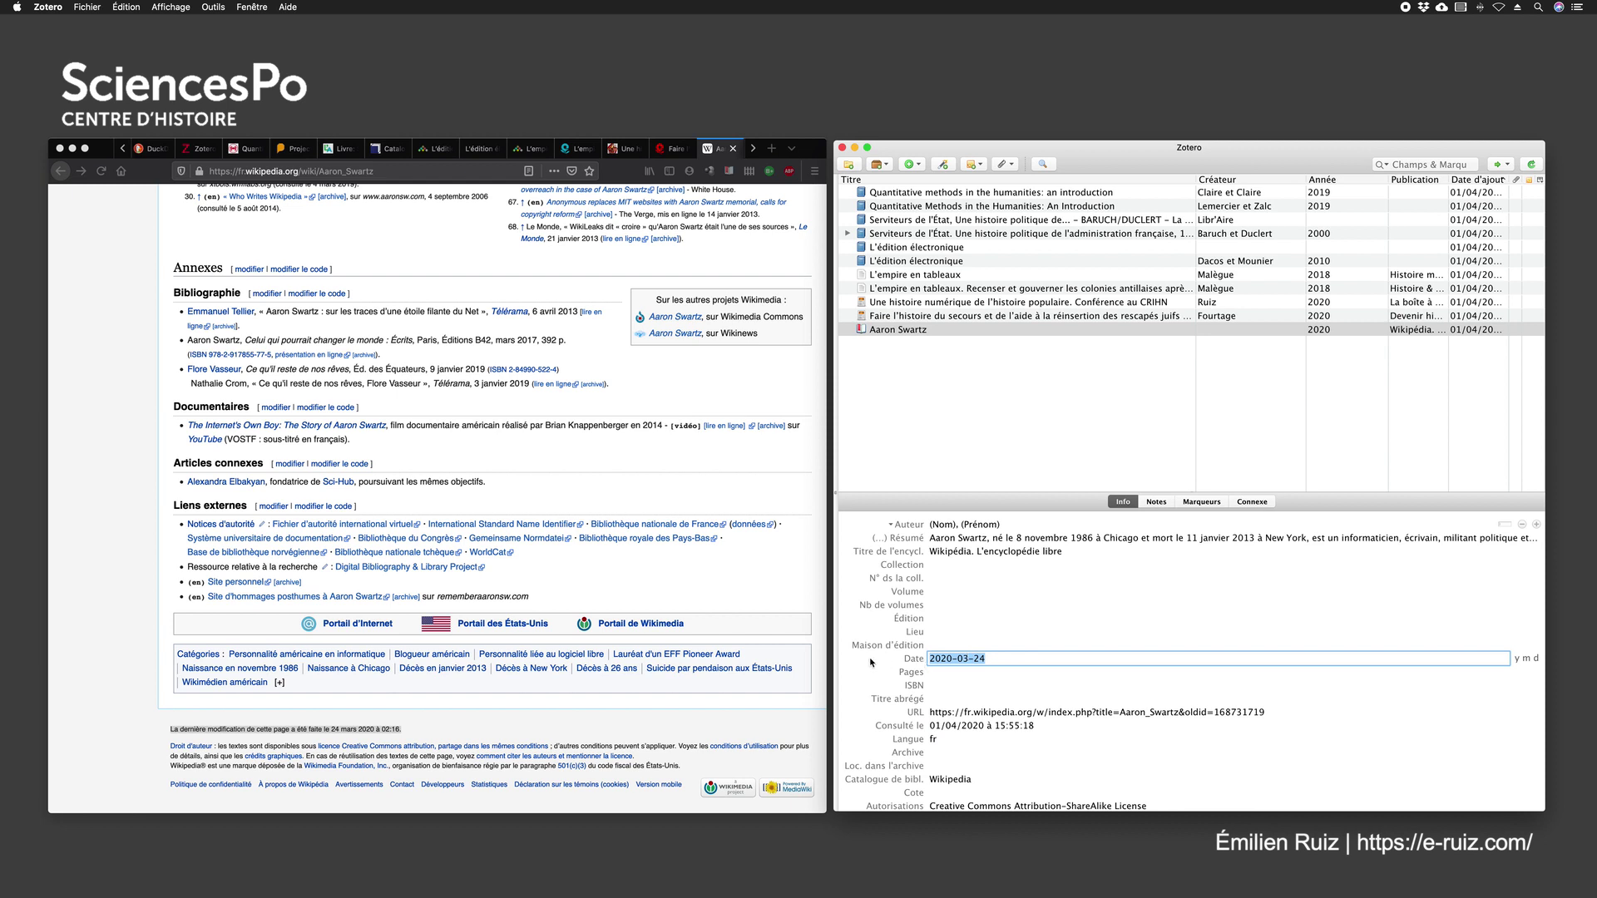
pyautogui.press('Return')
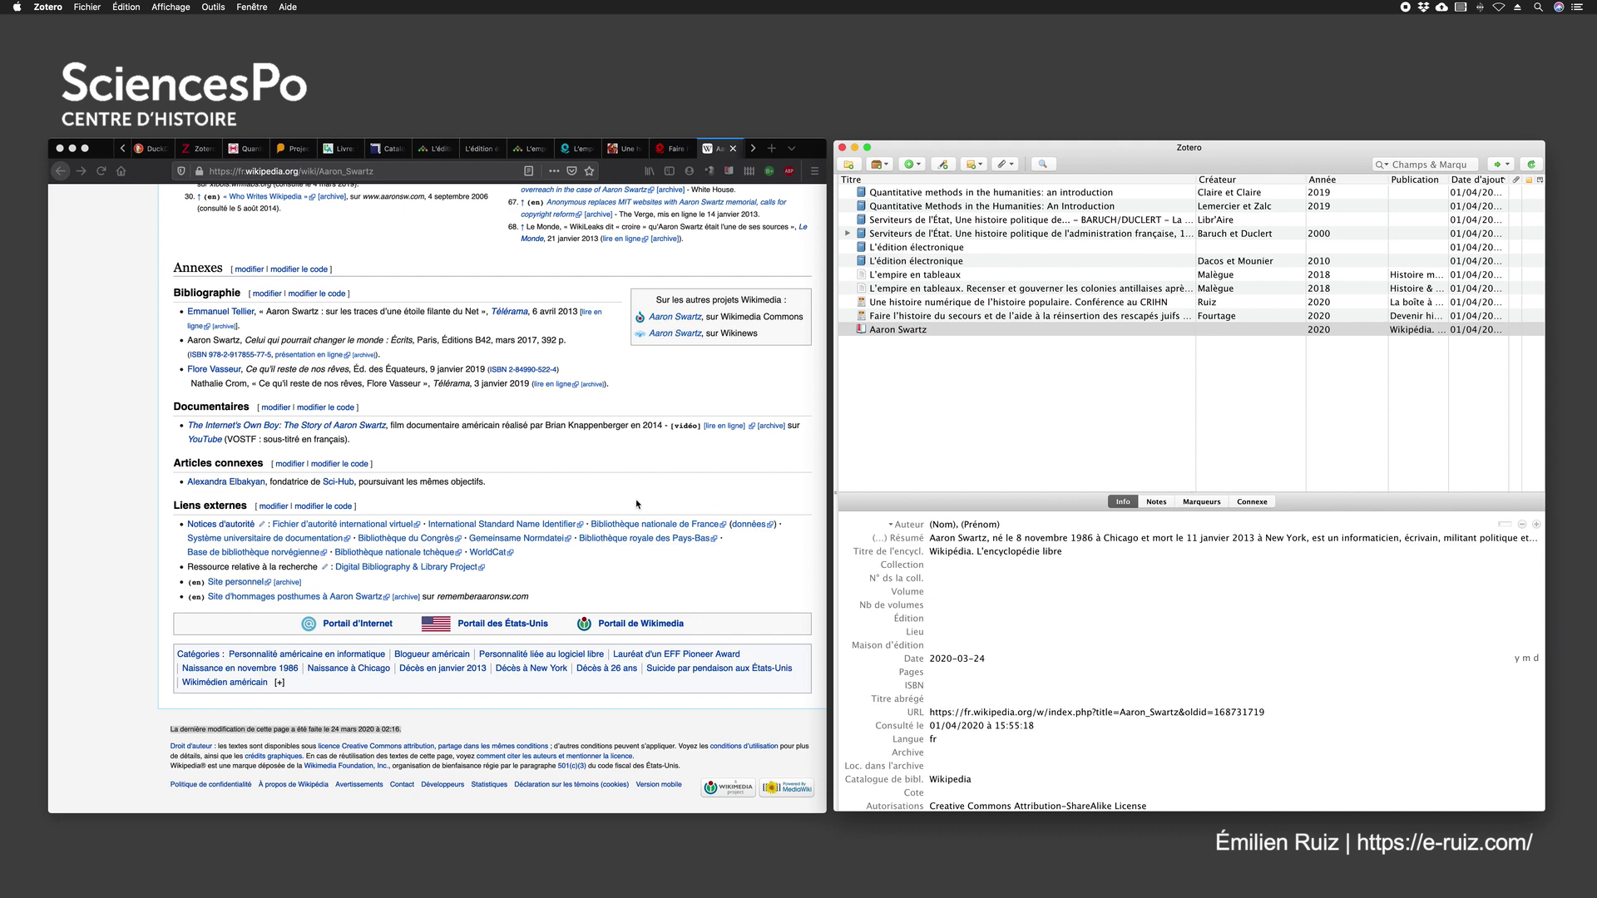
# Step: Open the Universalis article "Internet – Les usages sociaux" in the browser and save it into the Zotero library
pyautogui.scroll(20, 637, 504)
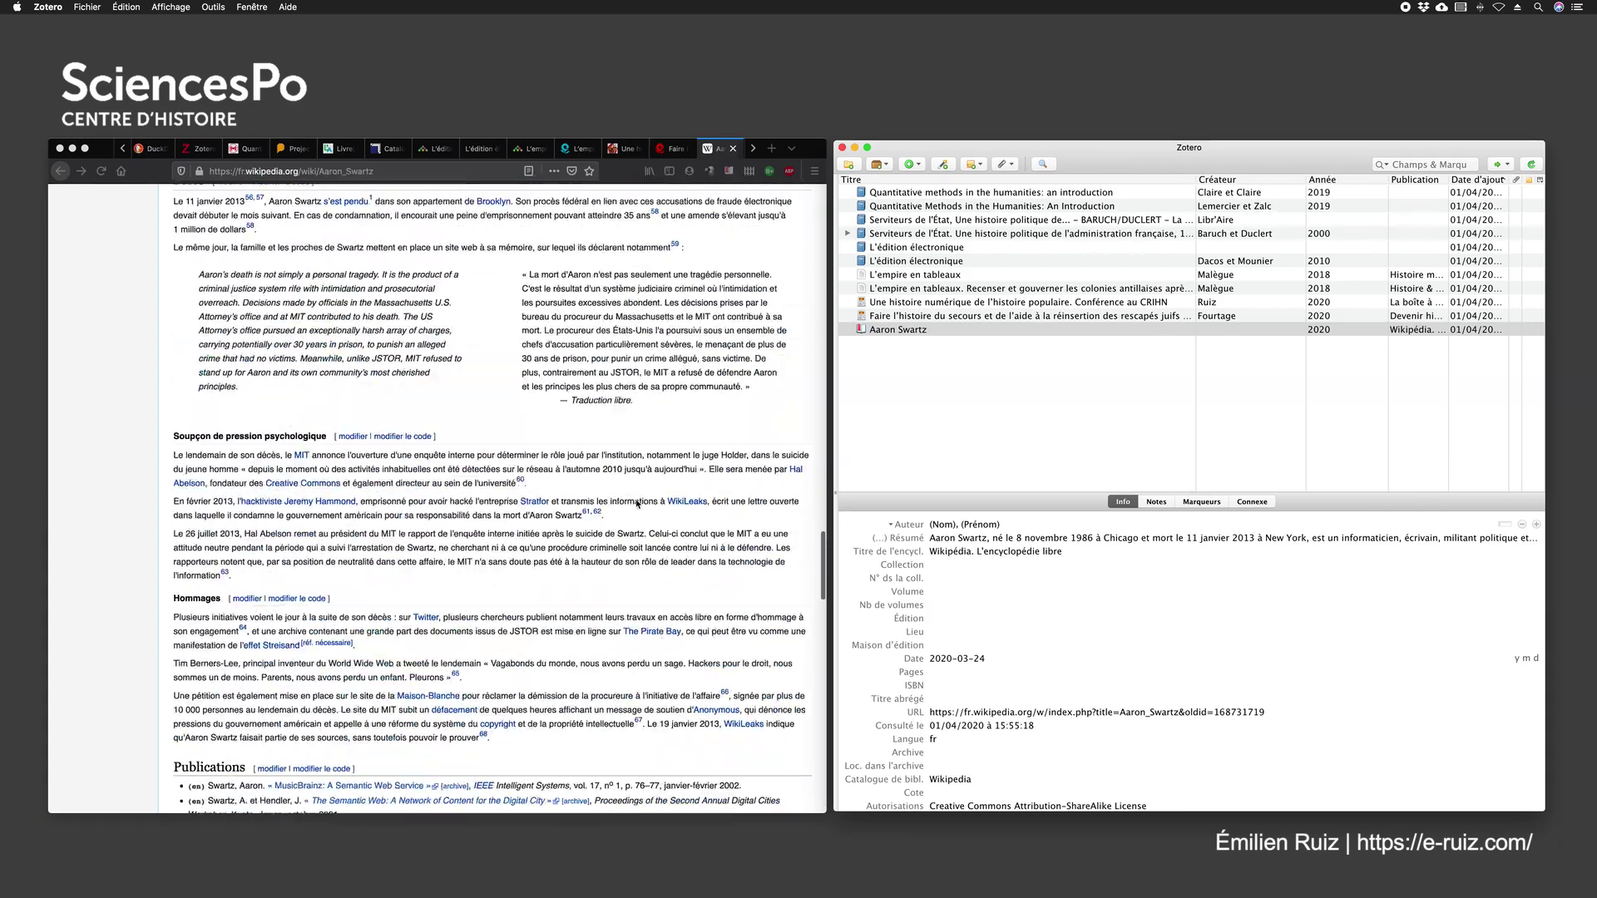
pyautogui.scroll(15, 637, 504)
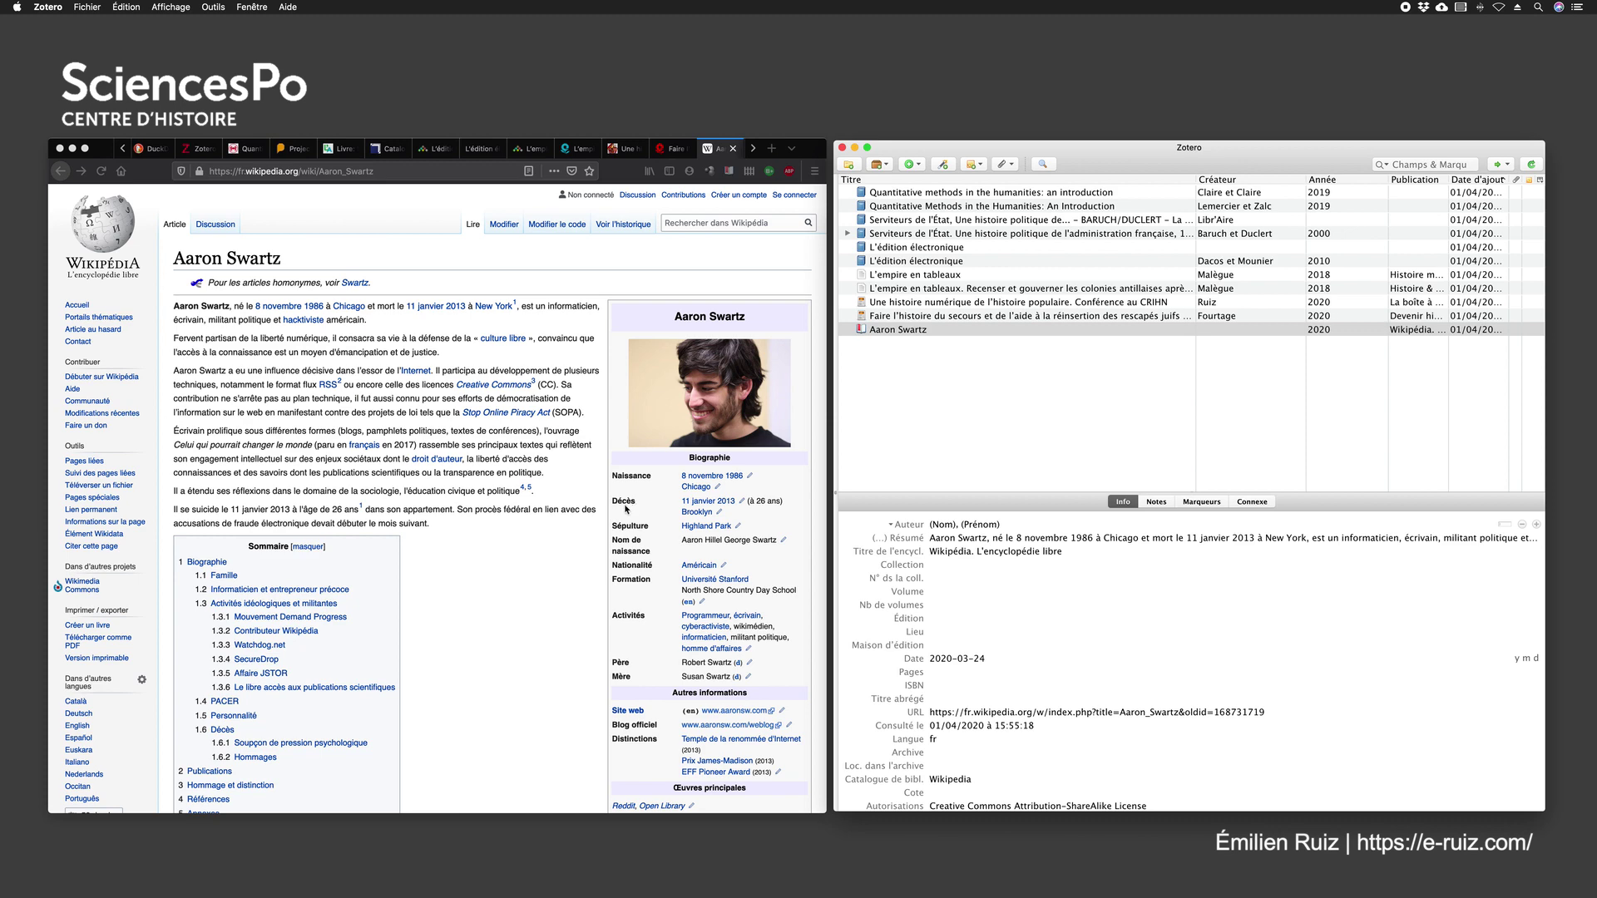
pyautogui.click(754, 150)
pyautogui.click(673, 149)
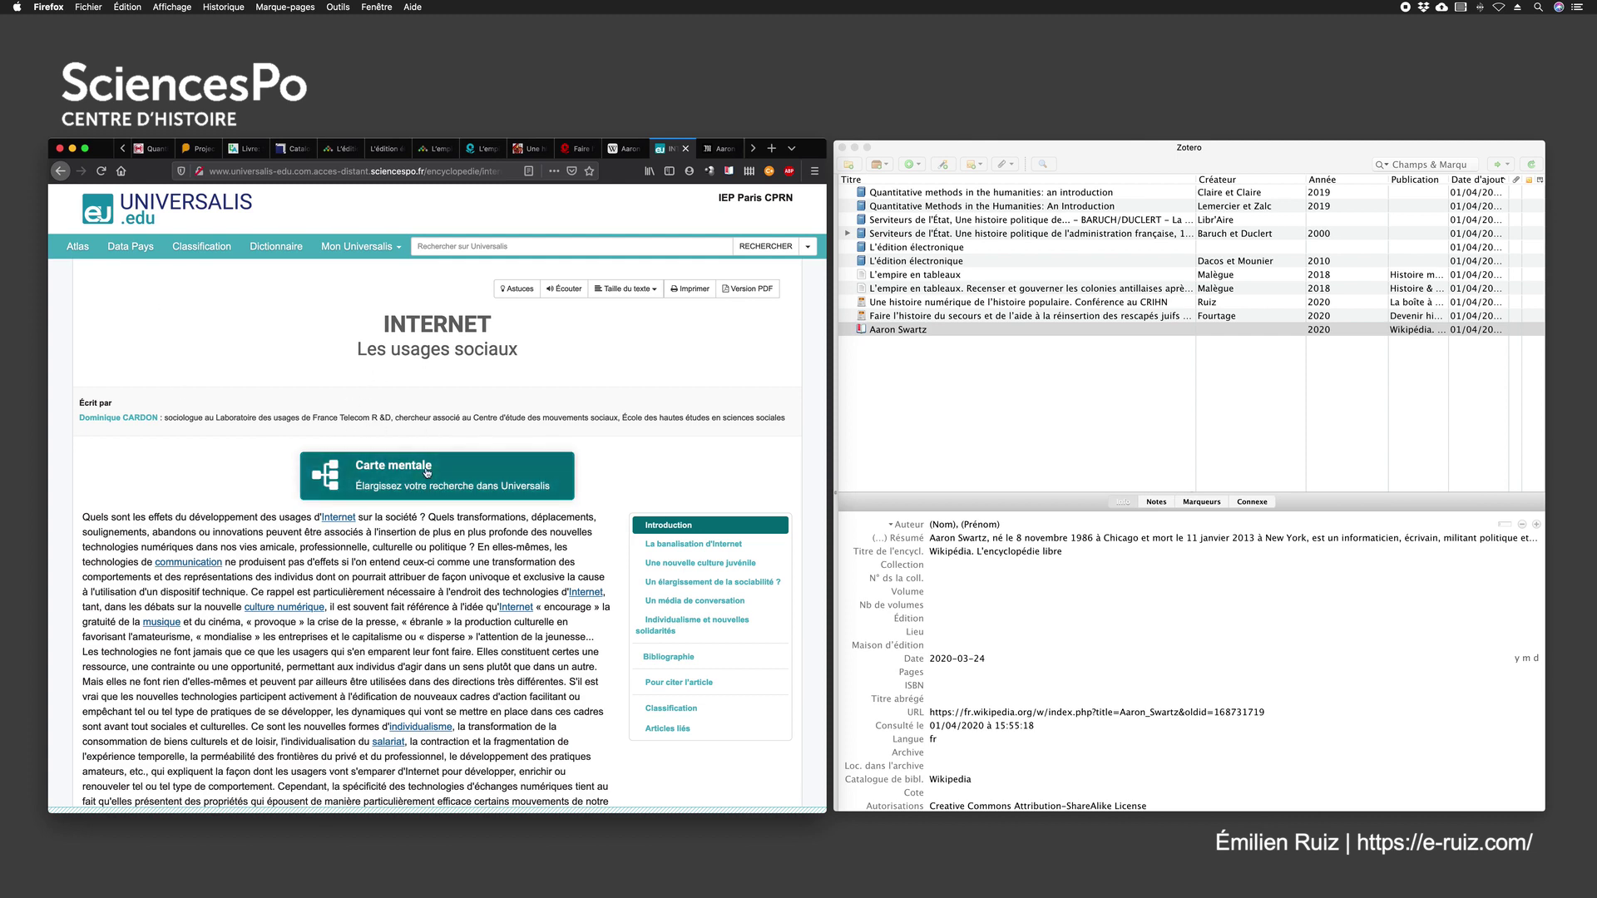
pyautogui.scroll(-8, 274, 441)
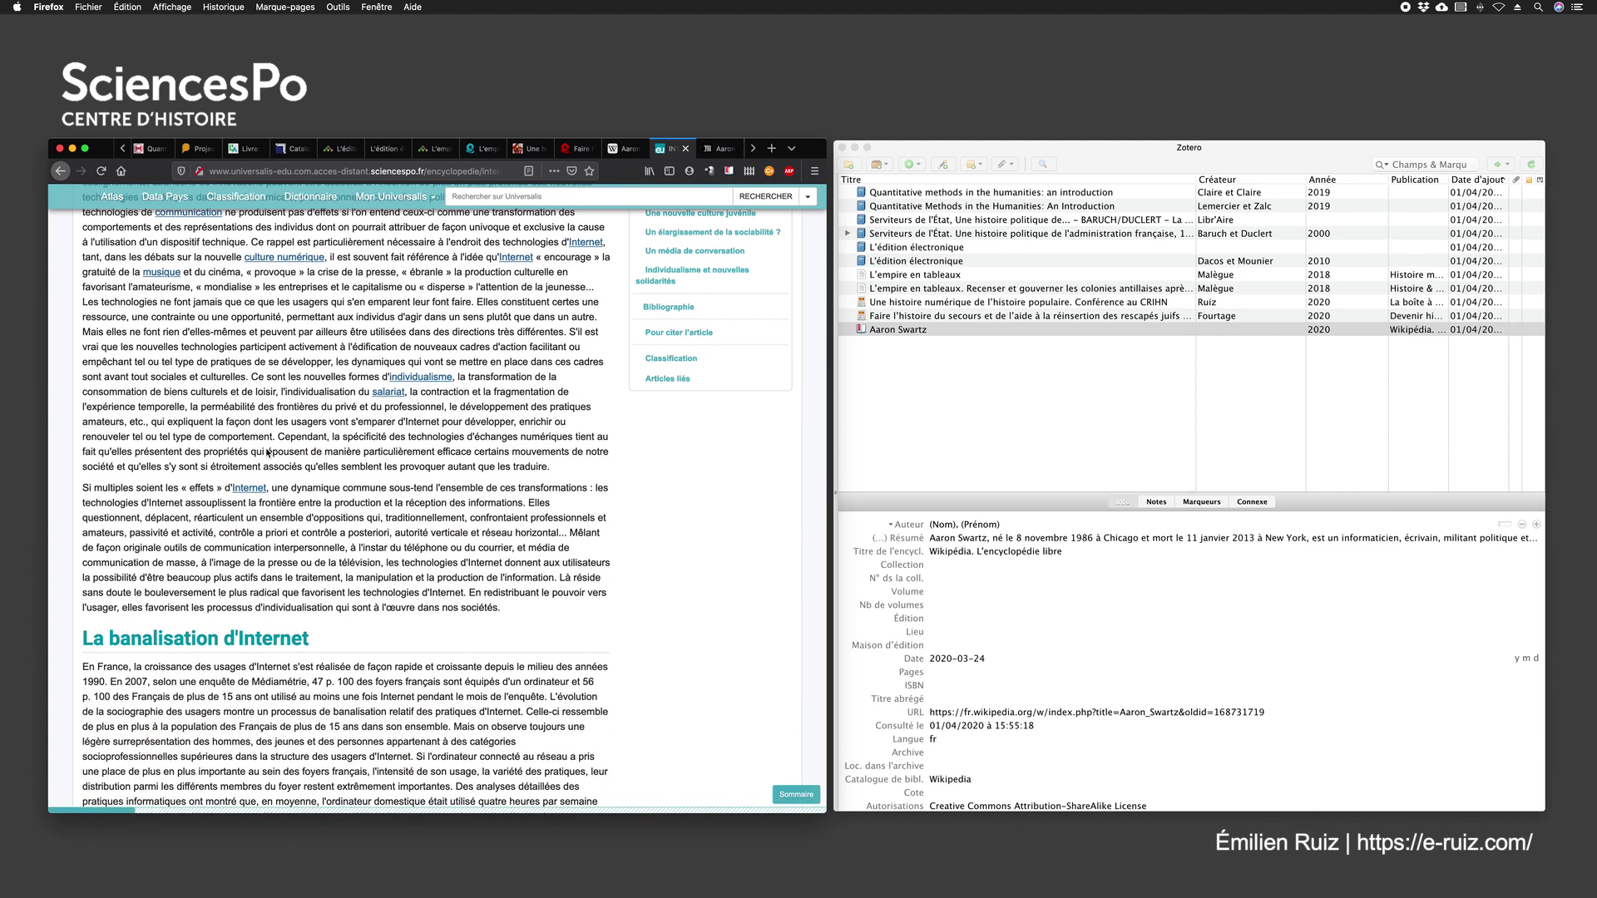
pyautogui.scroll(8, 268, 453)
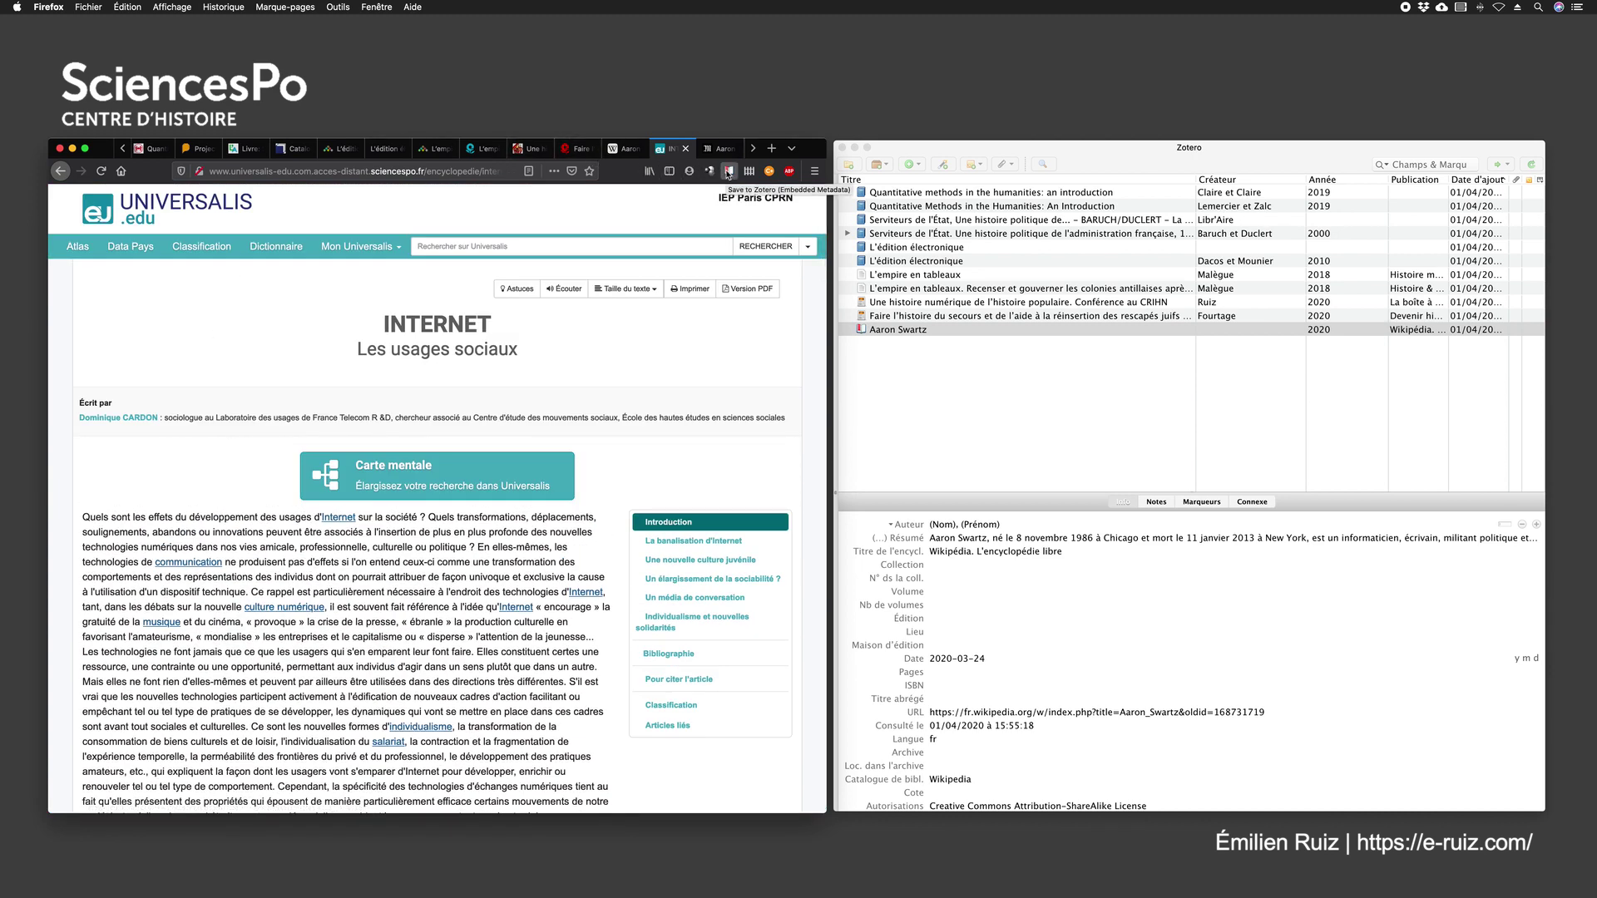
pyautogui.click(728, 172)
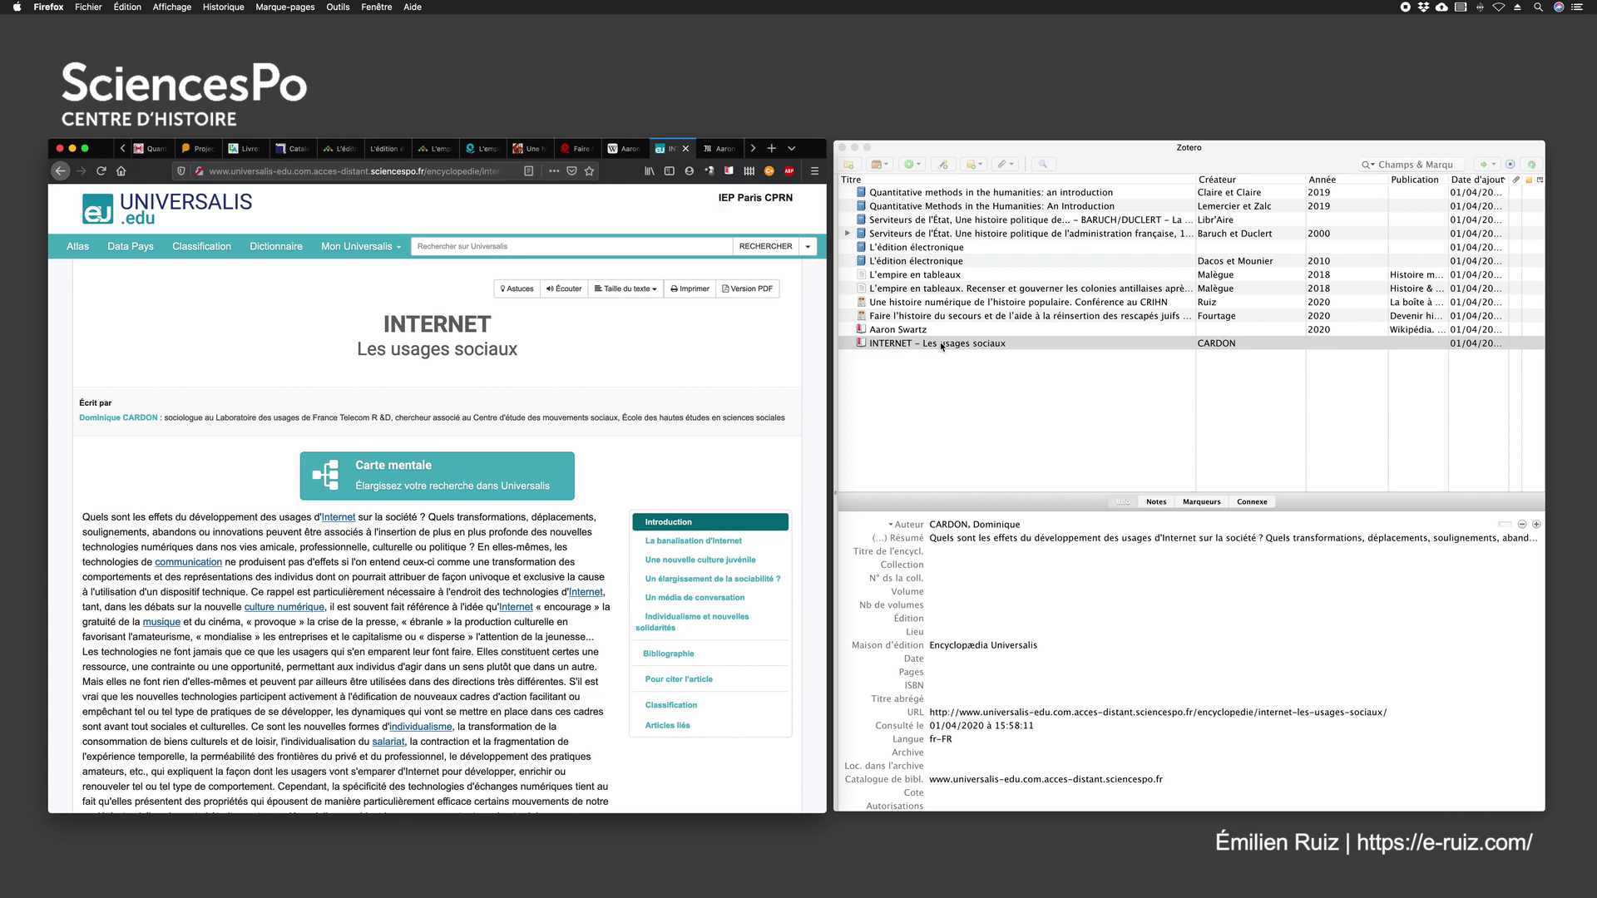
# Step: Change the title of the saved Universalis record to "Internet. Les usages sociaux"
pyautogui.scroll(2, 1002, 599)
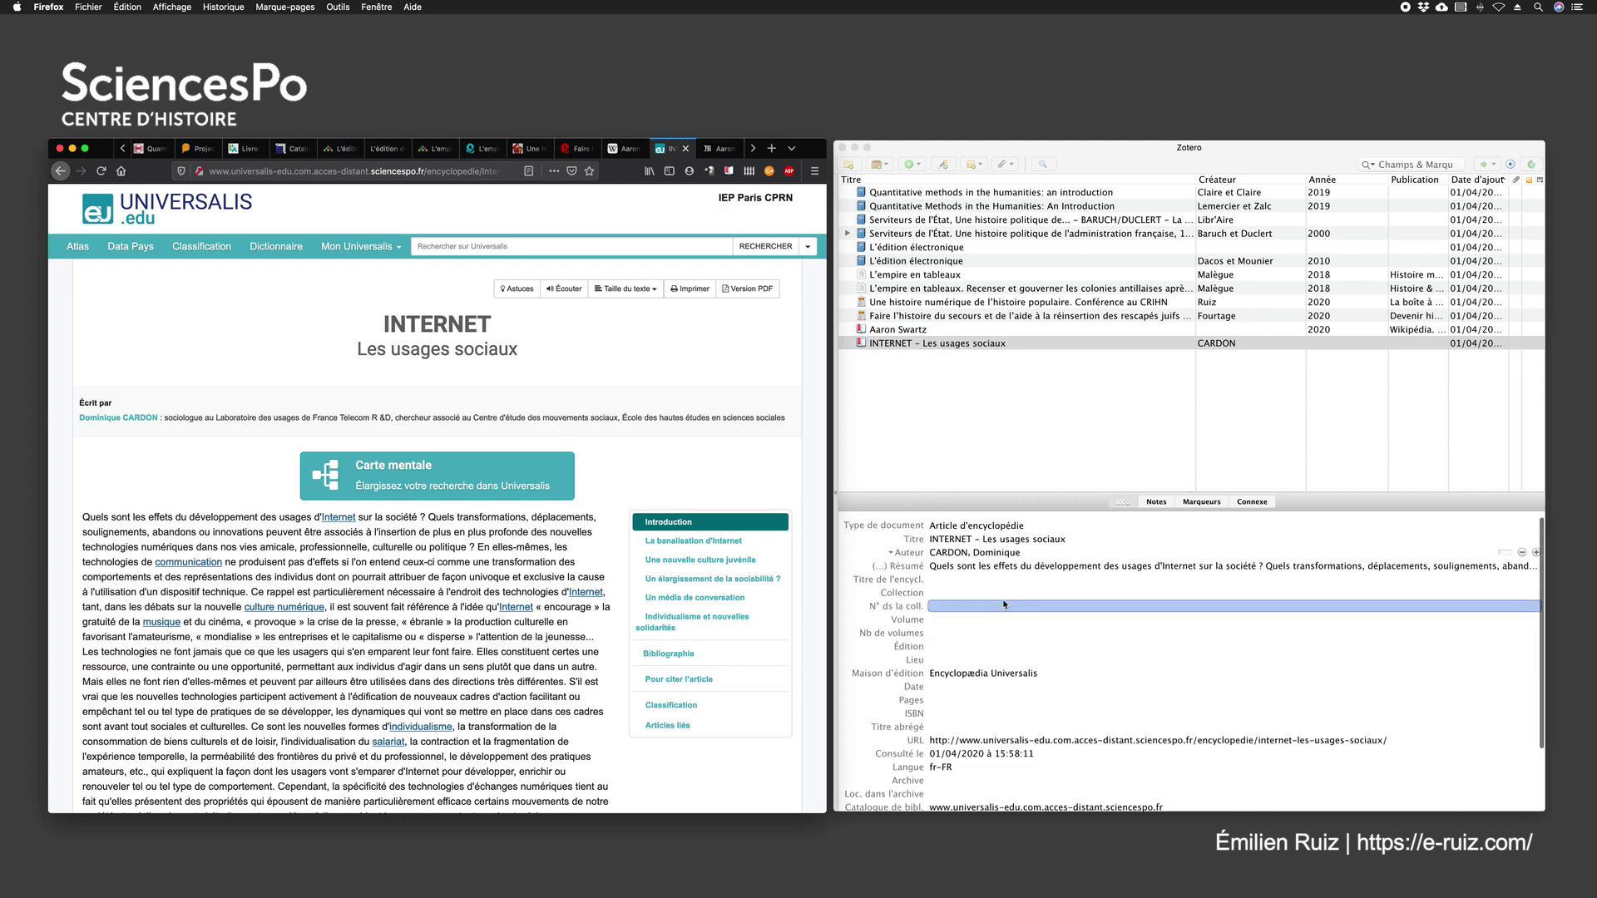
pyautogui.click(985, 539)
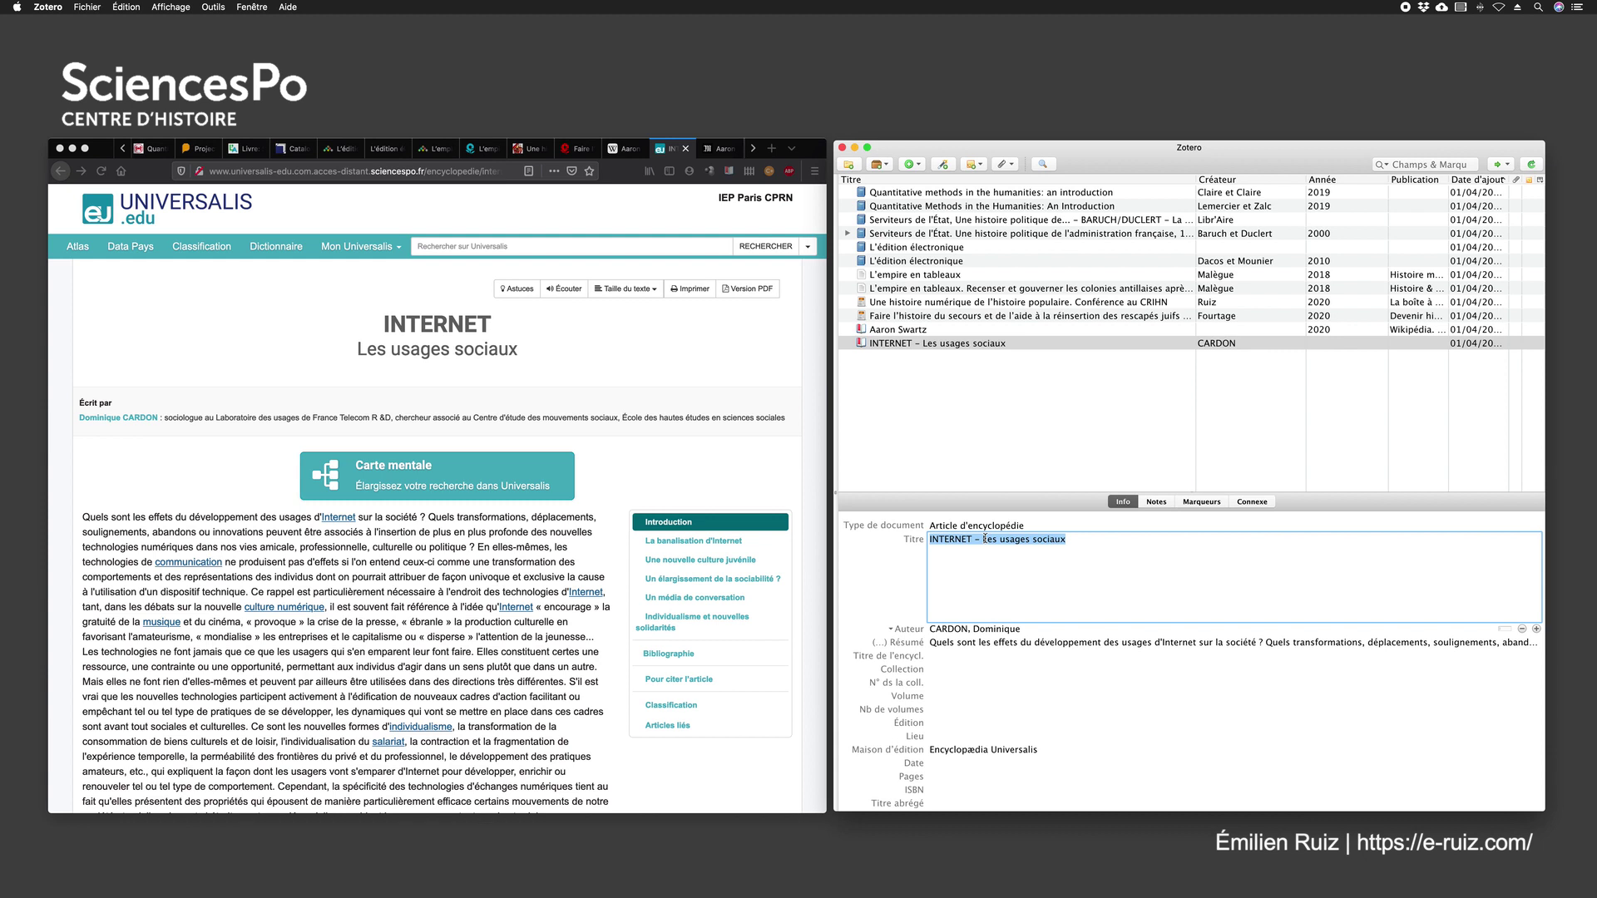
pyautogui.moveTo(983, 539); pyautogui.dragTo(875, 545)
pyautogui.write('Internet.')
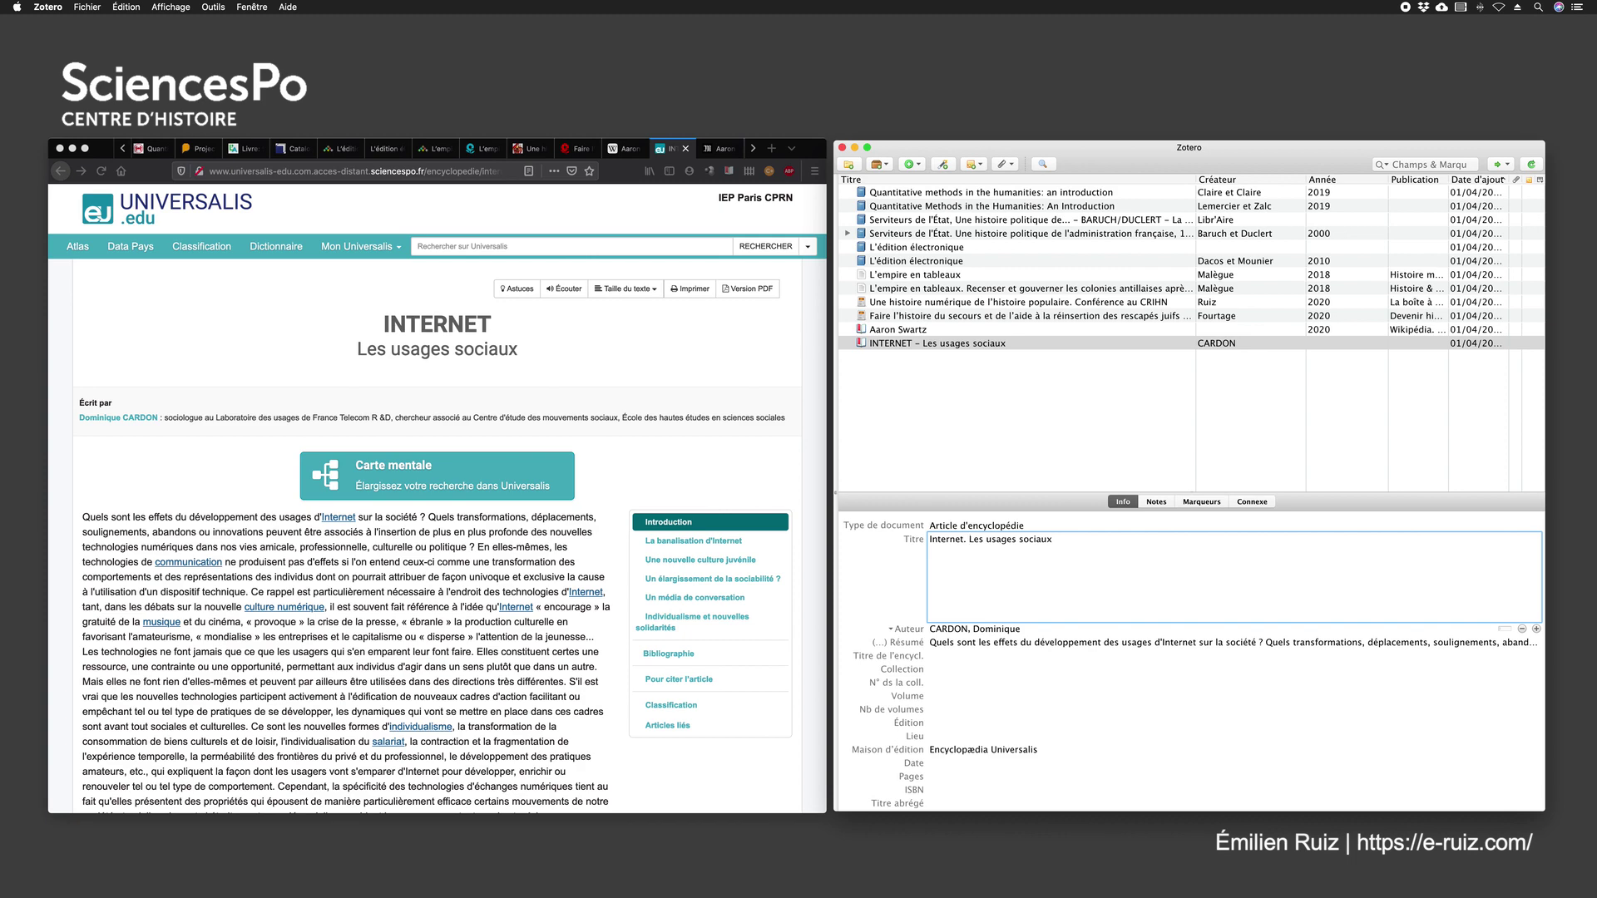
pyautogui.press('Return')
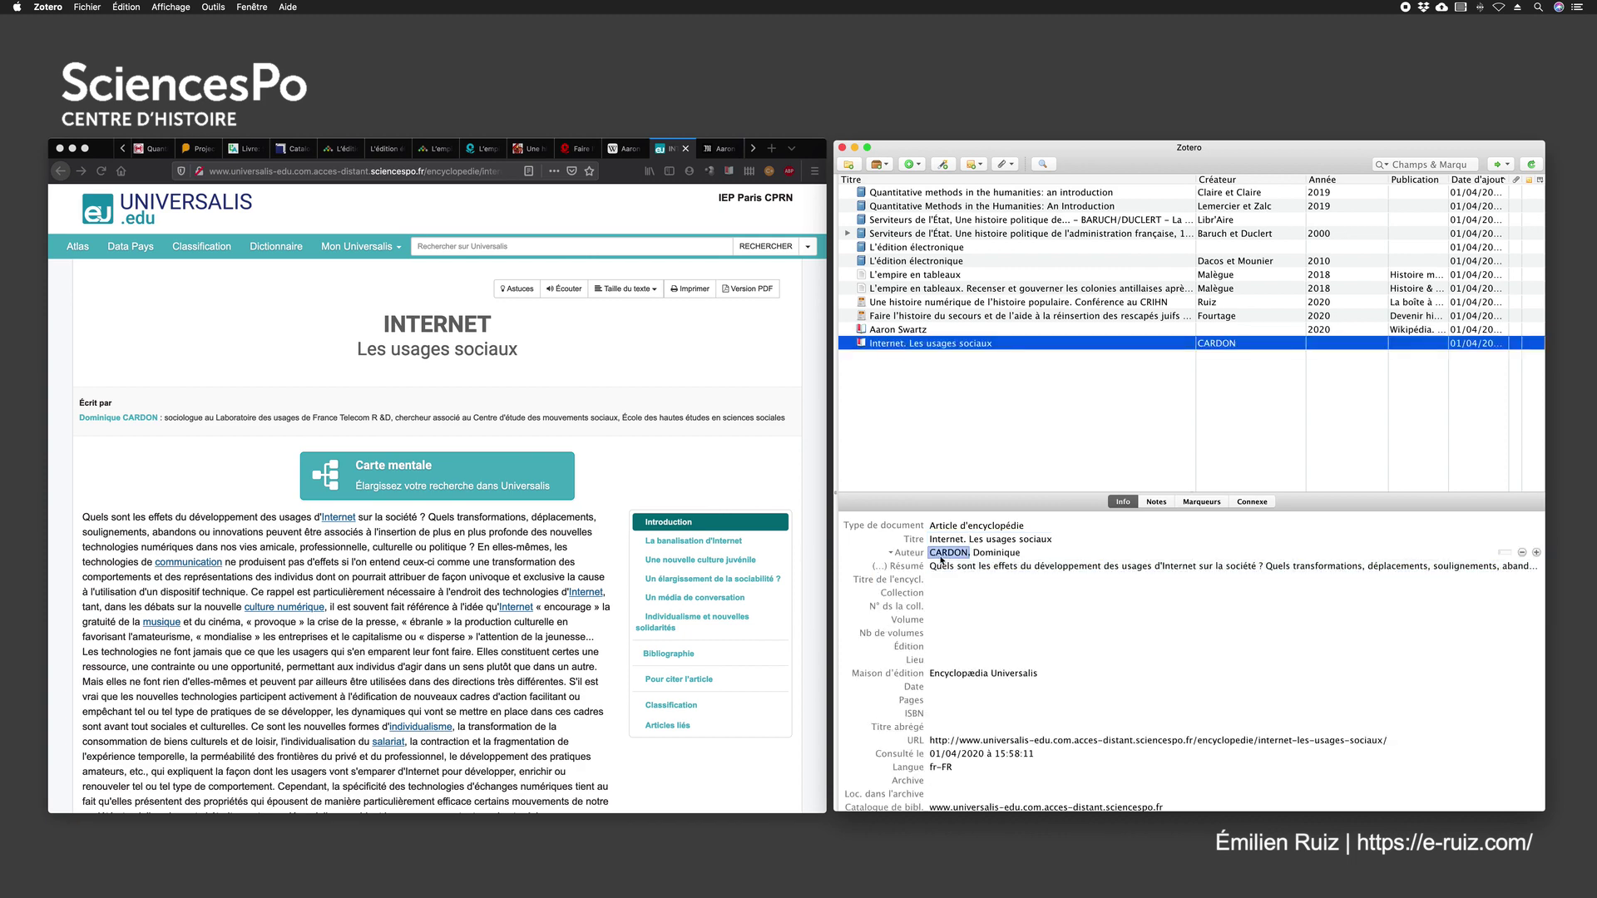
# Step: Rewrite the author's surname in the Universalis record with only its first letter capitalized
pyautogui.click(942, 554)
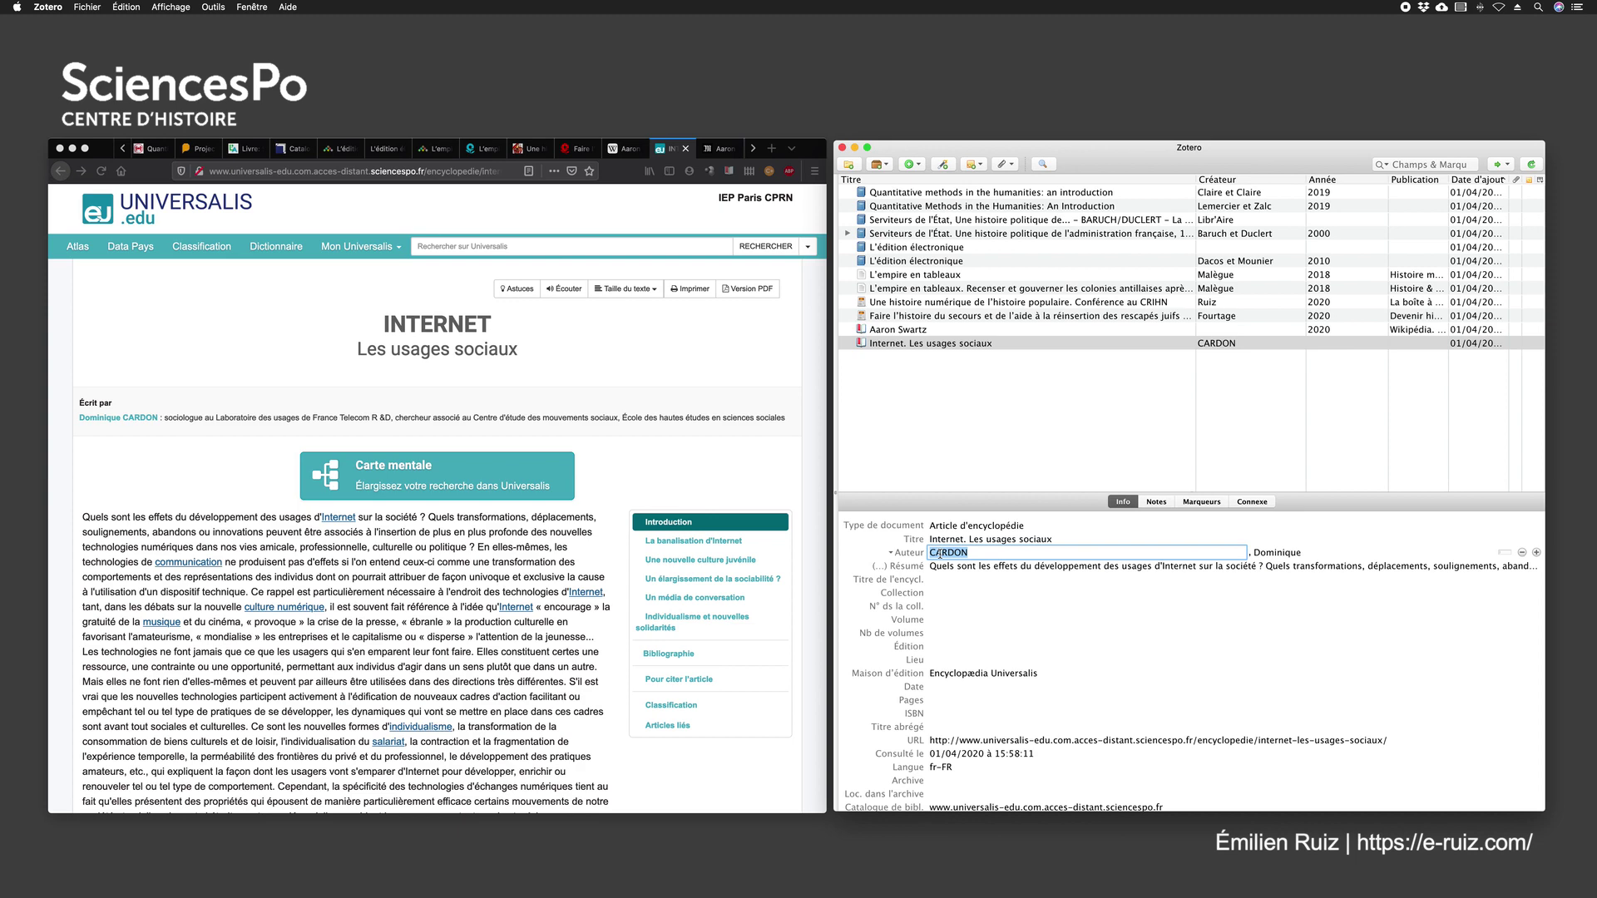
pyautogui.write('Cardon')
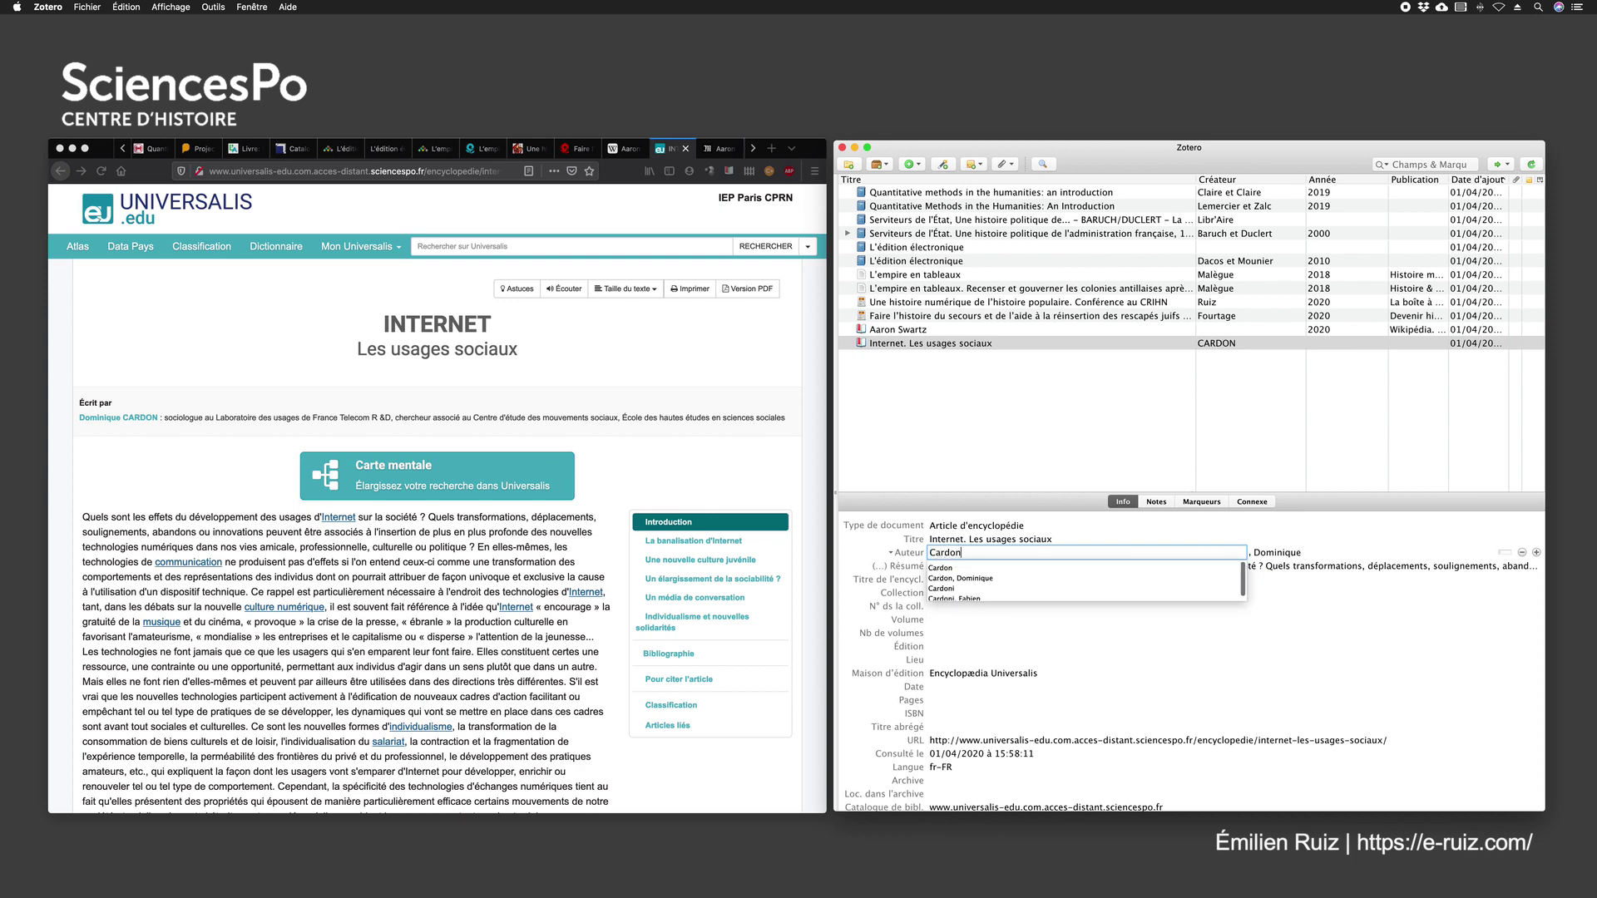
pyautogui.press('Return')
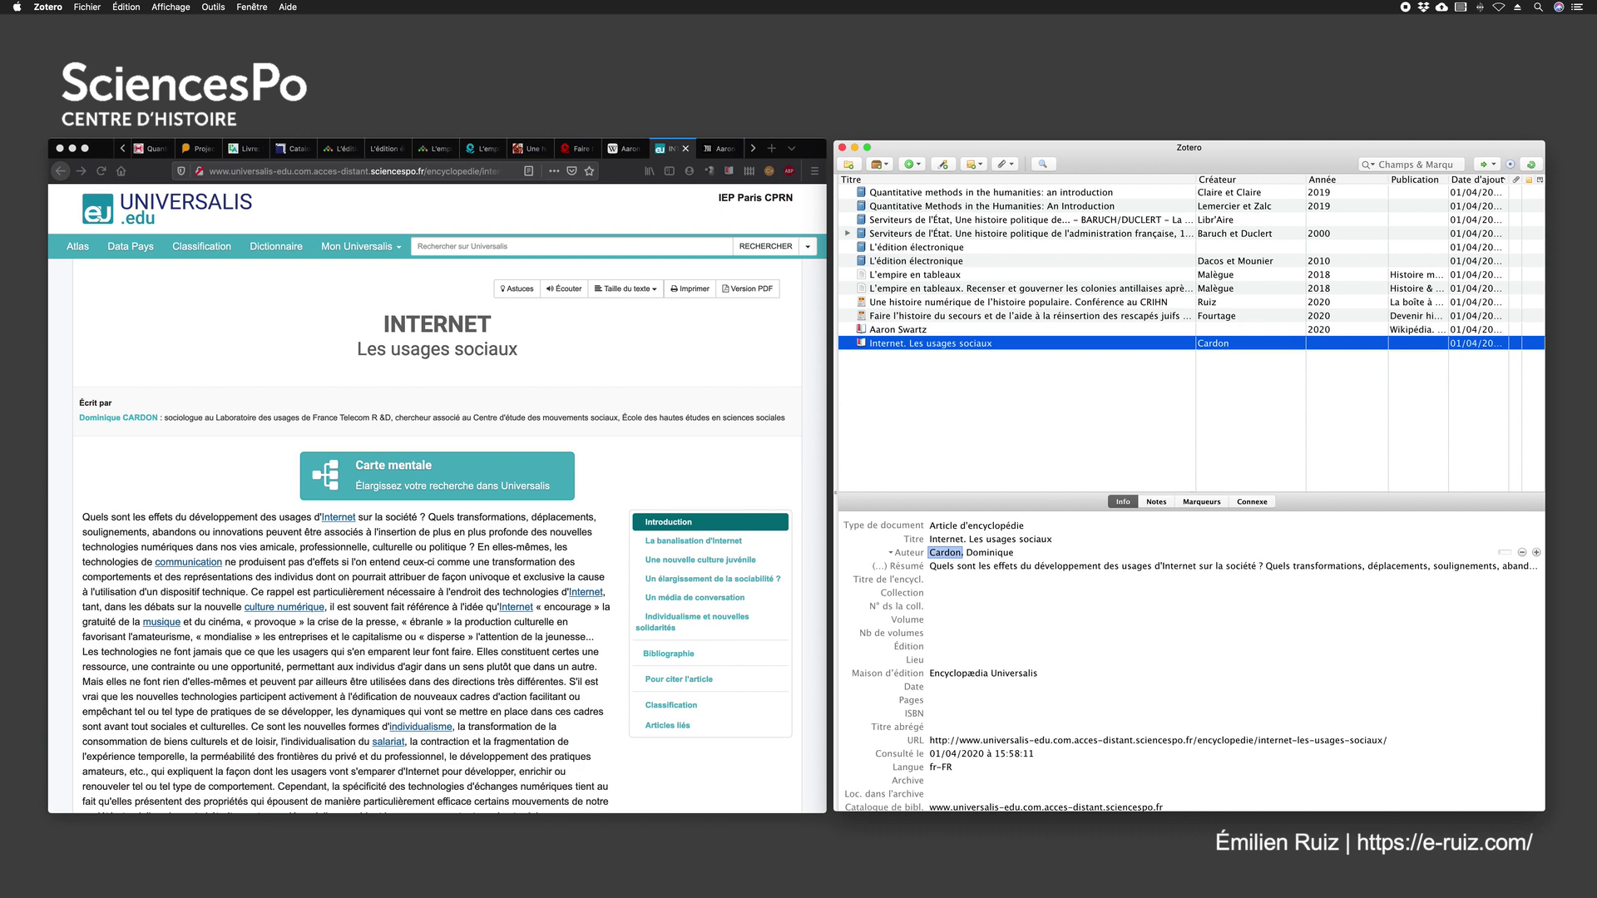
# Step: Check the abstract of the Universalis record against the article and look over its encyclopedia title and edition fields
pyautogui.press('Tab')
pyautogui.press('Tab')
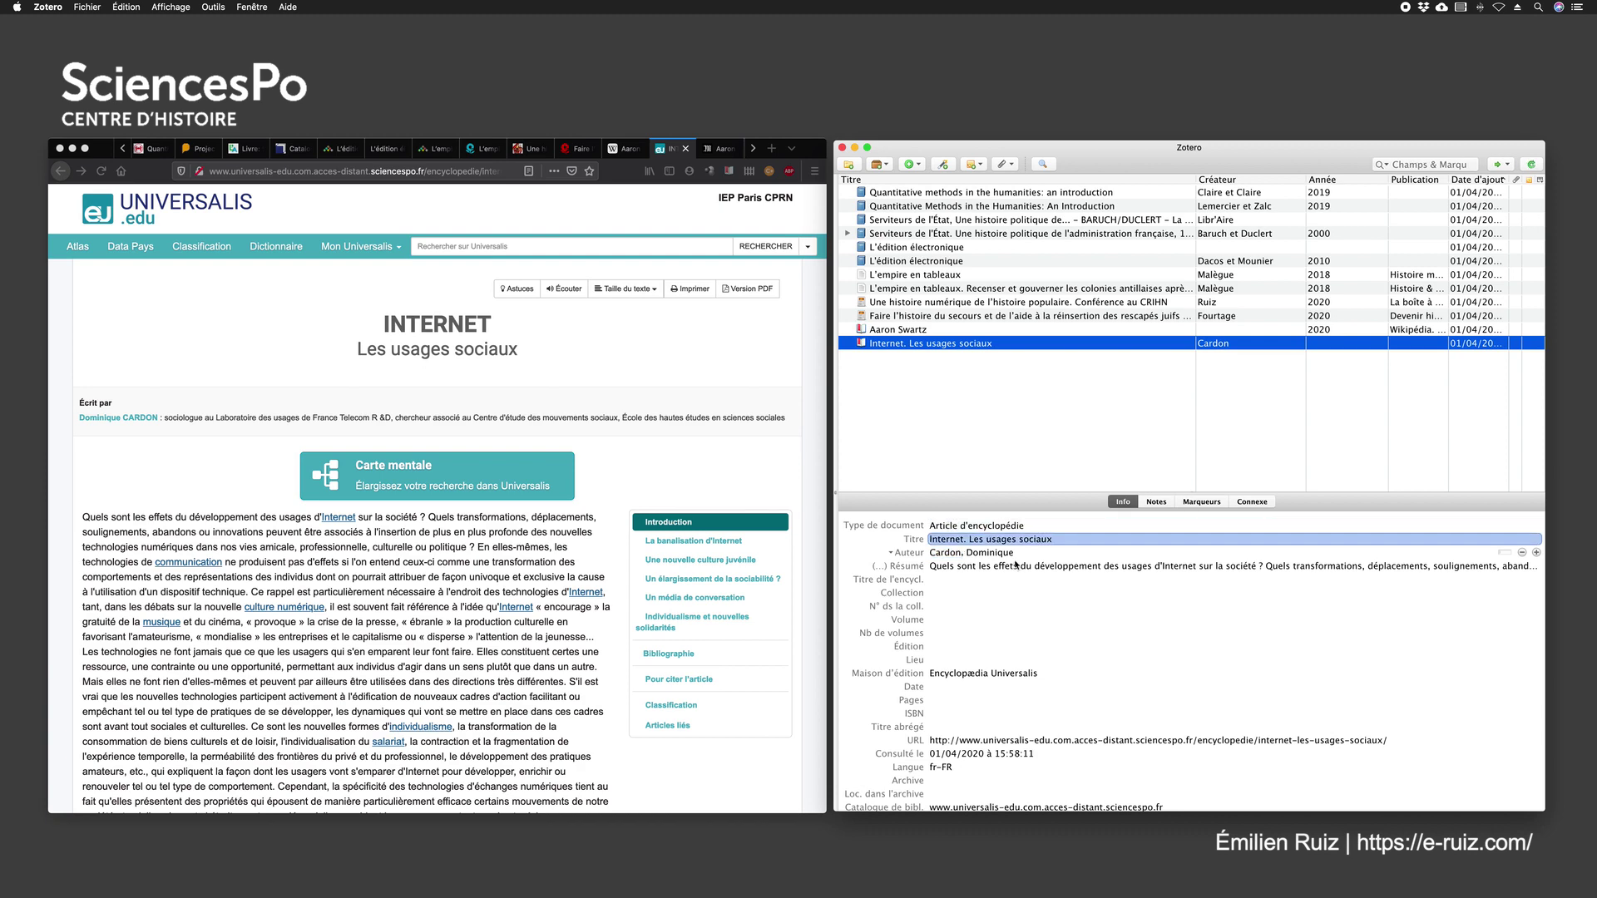
pyautogui.click(1043, 569)
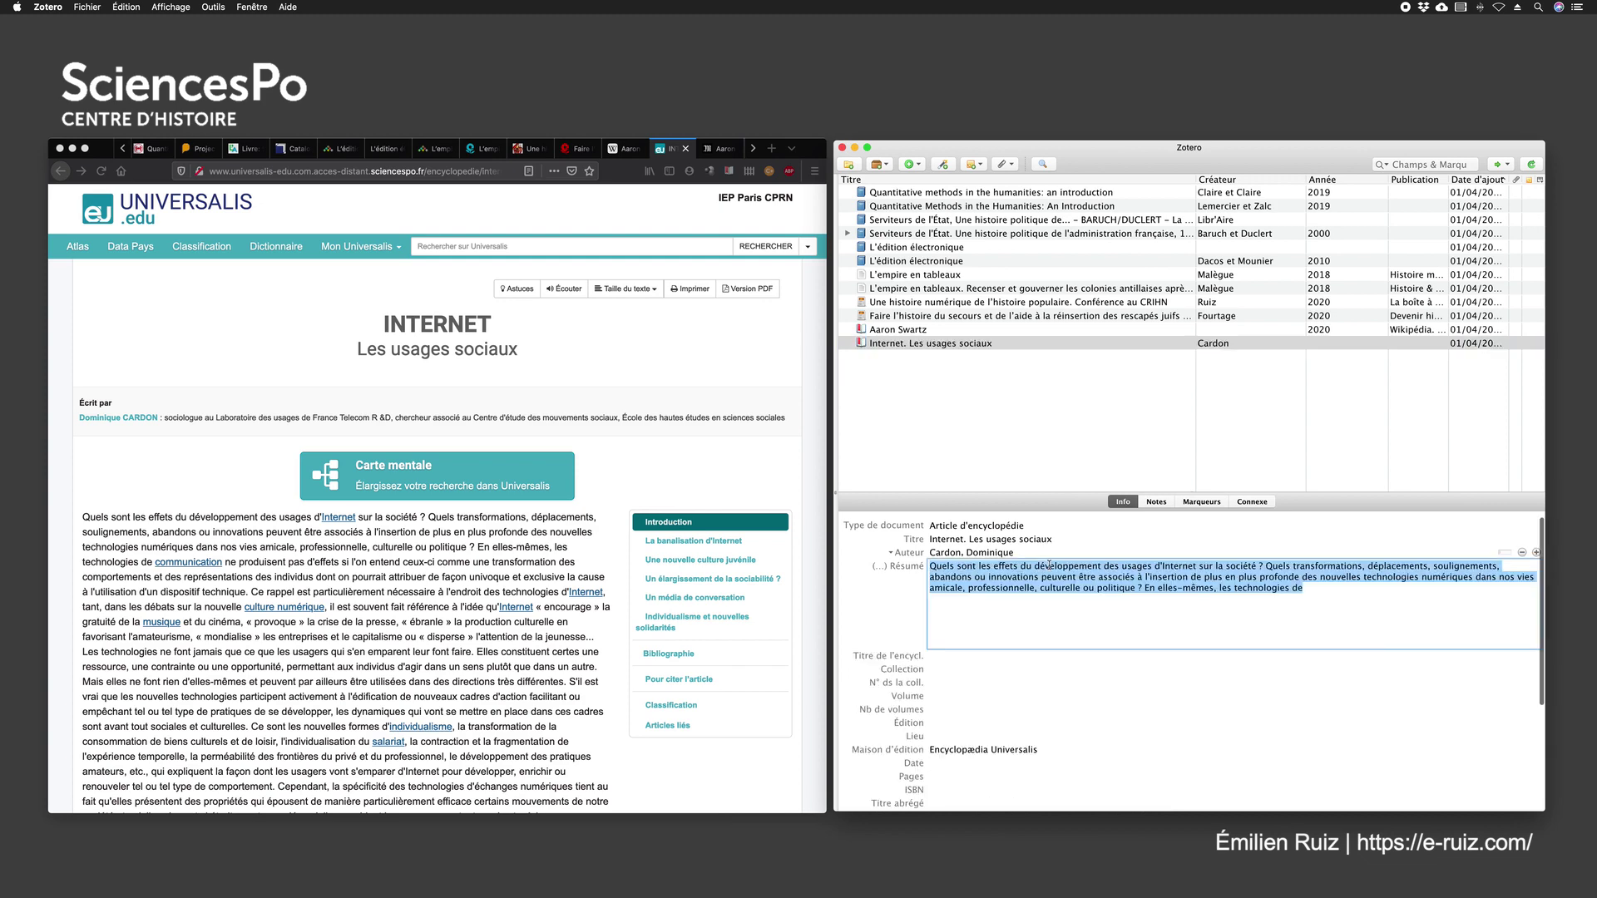
pyautogui.click(184, 524)
pyautogui.click(881, 585)
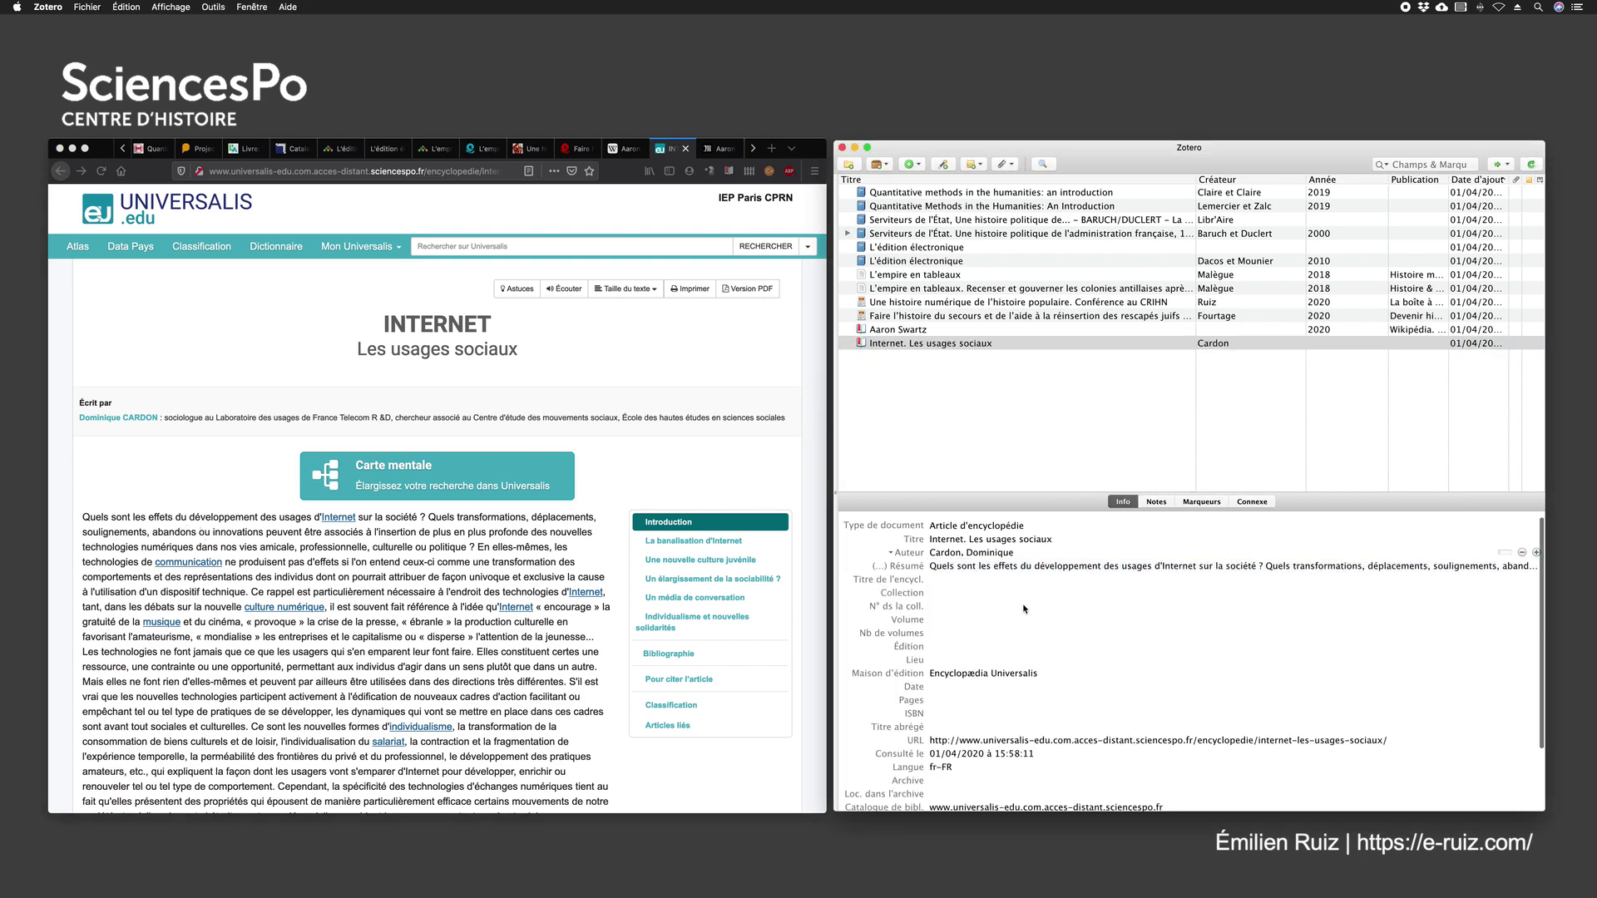
pyautogui.click(949, 580)
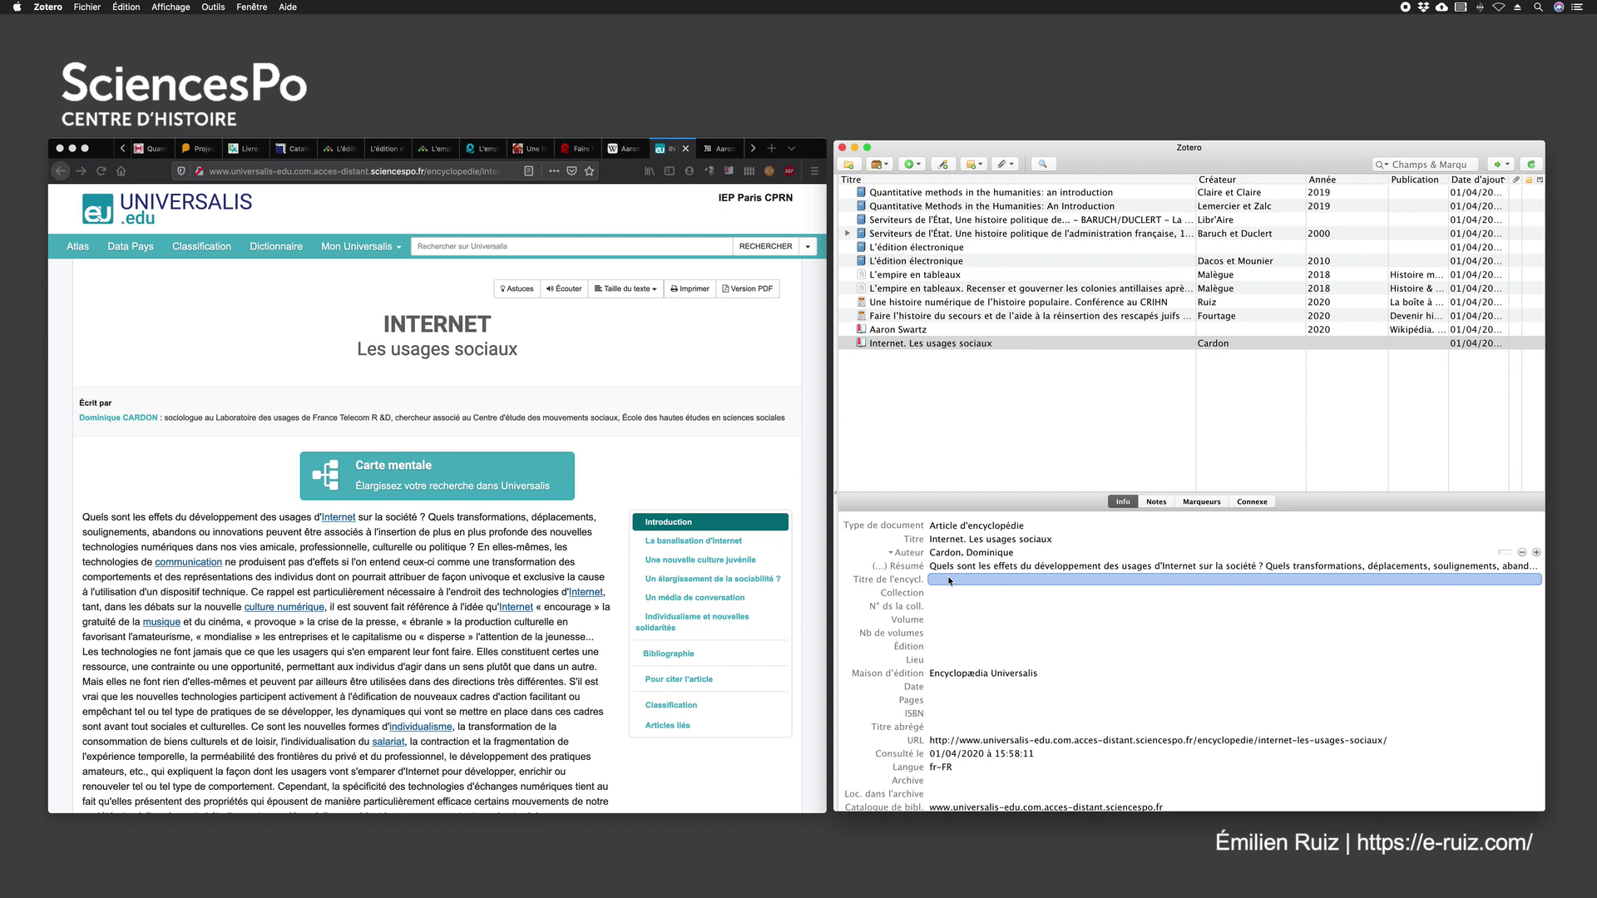
pyautogui.click(942, 571)
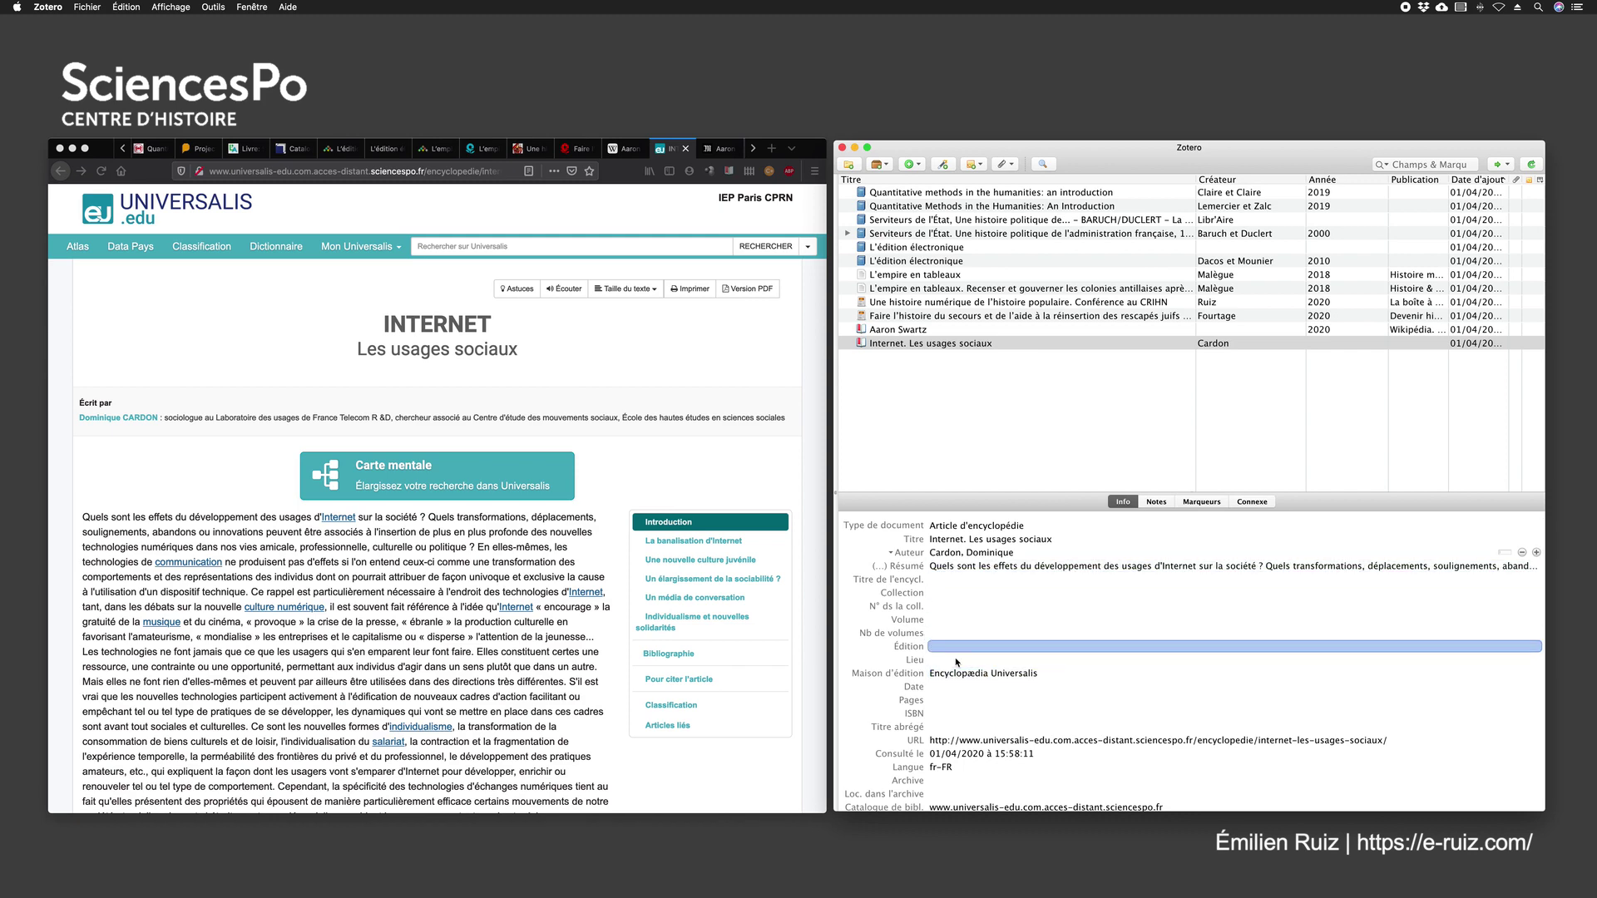
# Step: Move "Encyclopædia Universalis" from the publisher field to the encyclopedia title field of the Universalis record
pyautogui.click(1054, 675)
pyautogui.press('super+c')
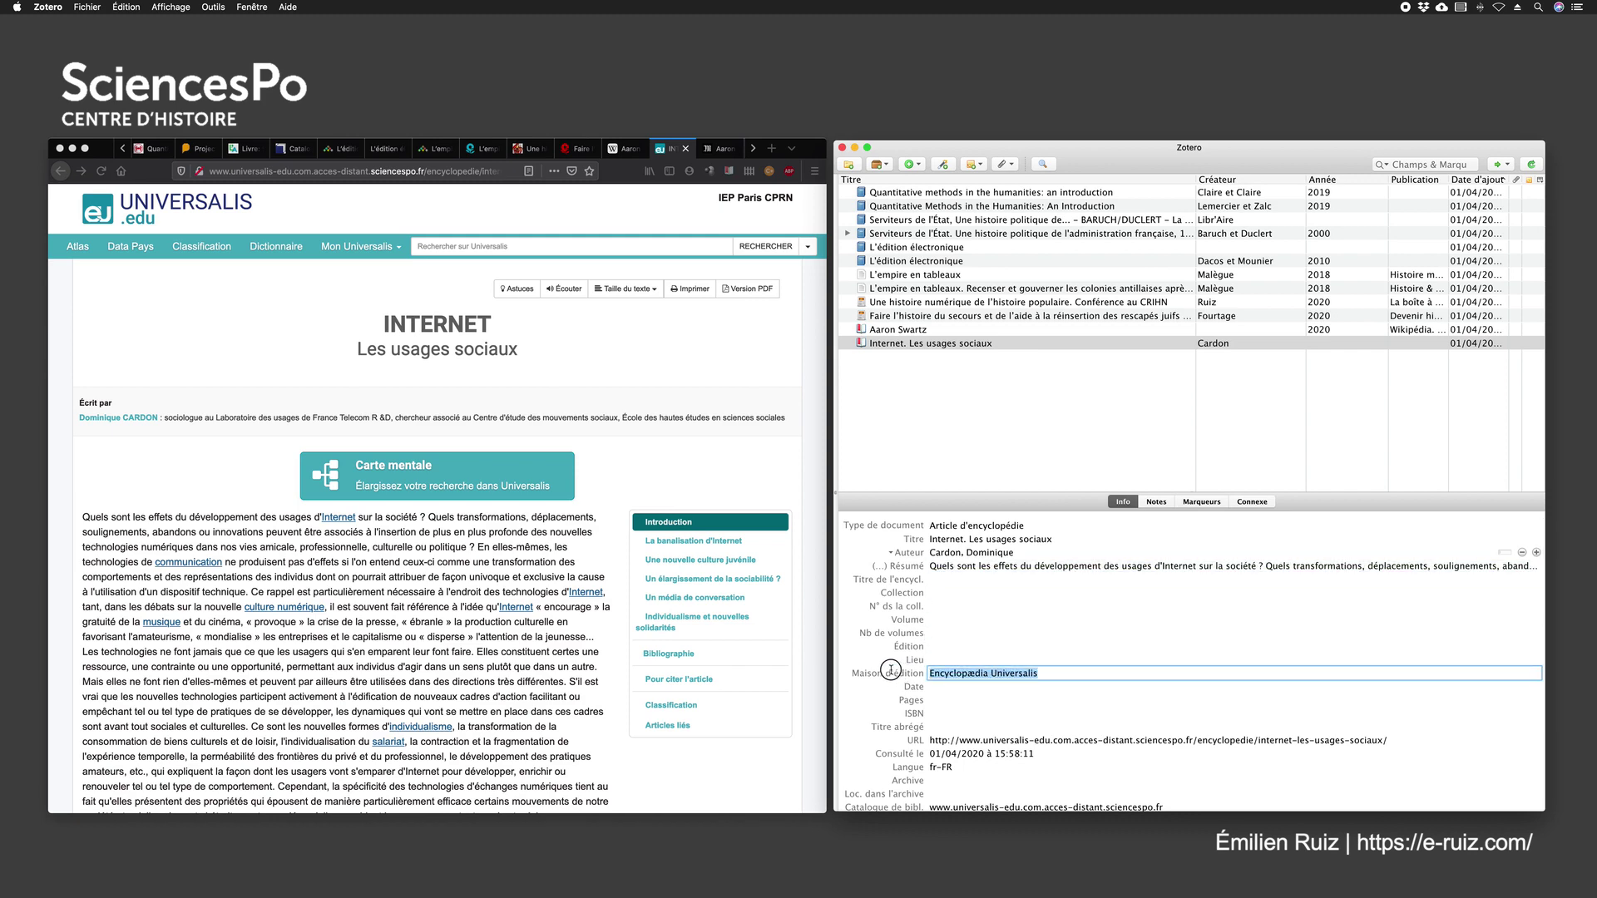
pyautogui.press('BackSpace')
pyautogui.click(949, 580)
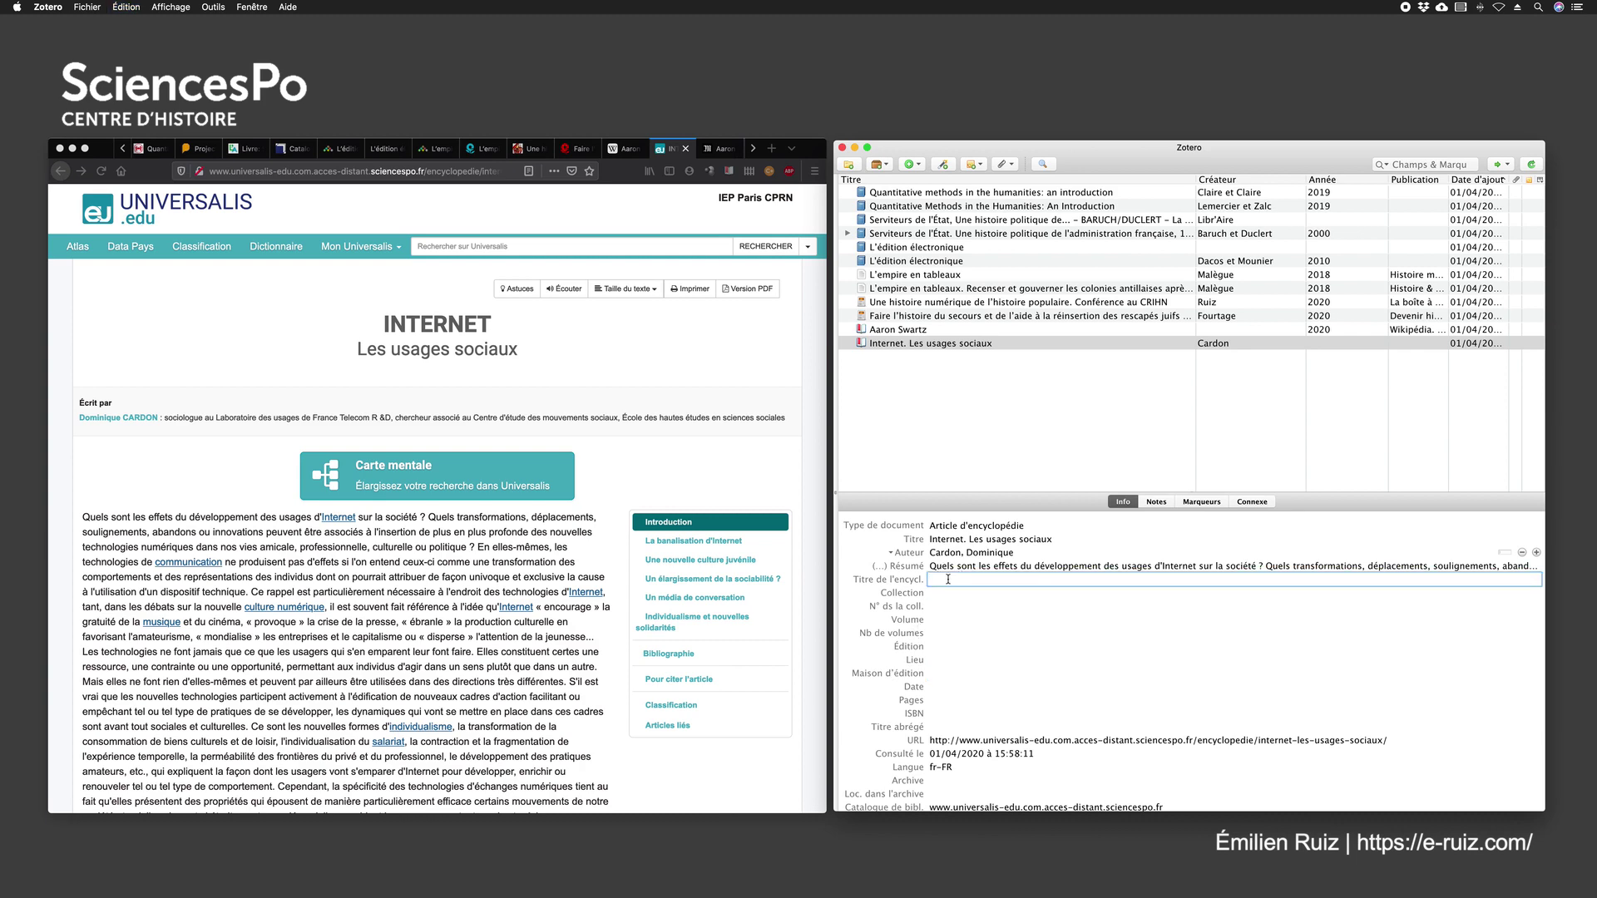
pyautogui.press('super+v')
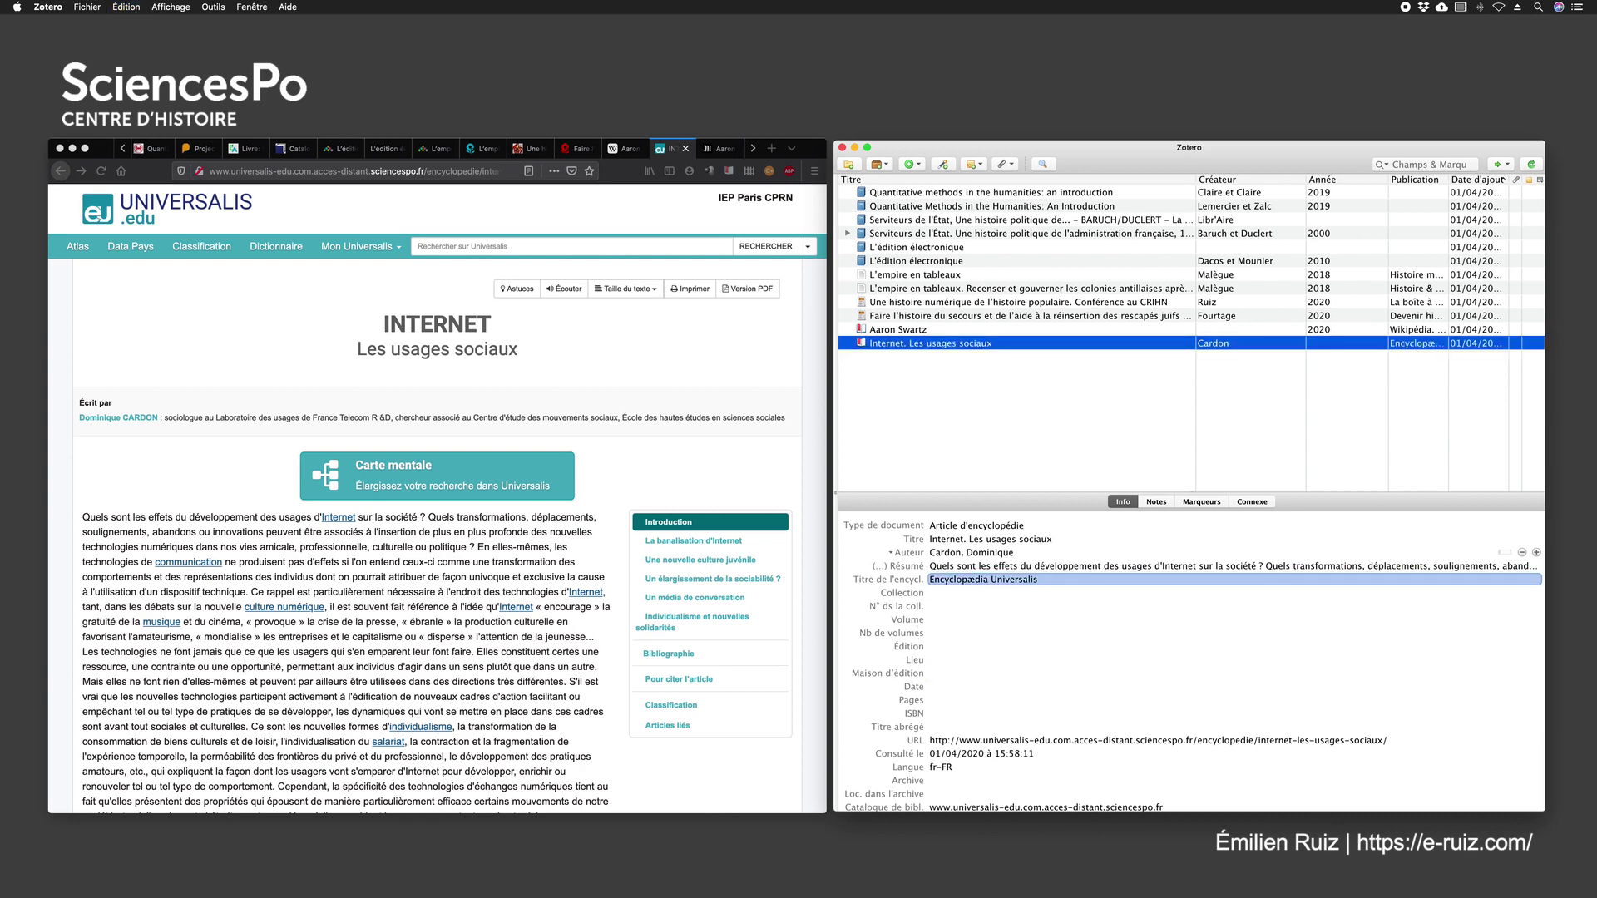
# Step: Look over the remaining fields of the Universalis record, including edition, number of volumes, URL and access date
pyautogui.click(963, 646)
pyautogui.scroll(-1, 962, 599)
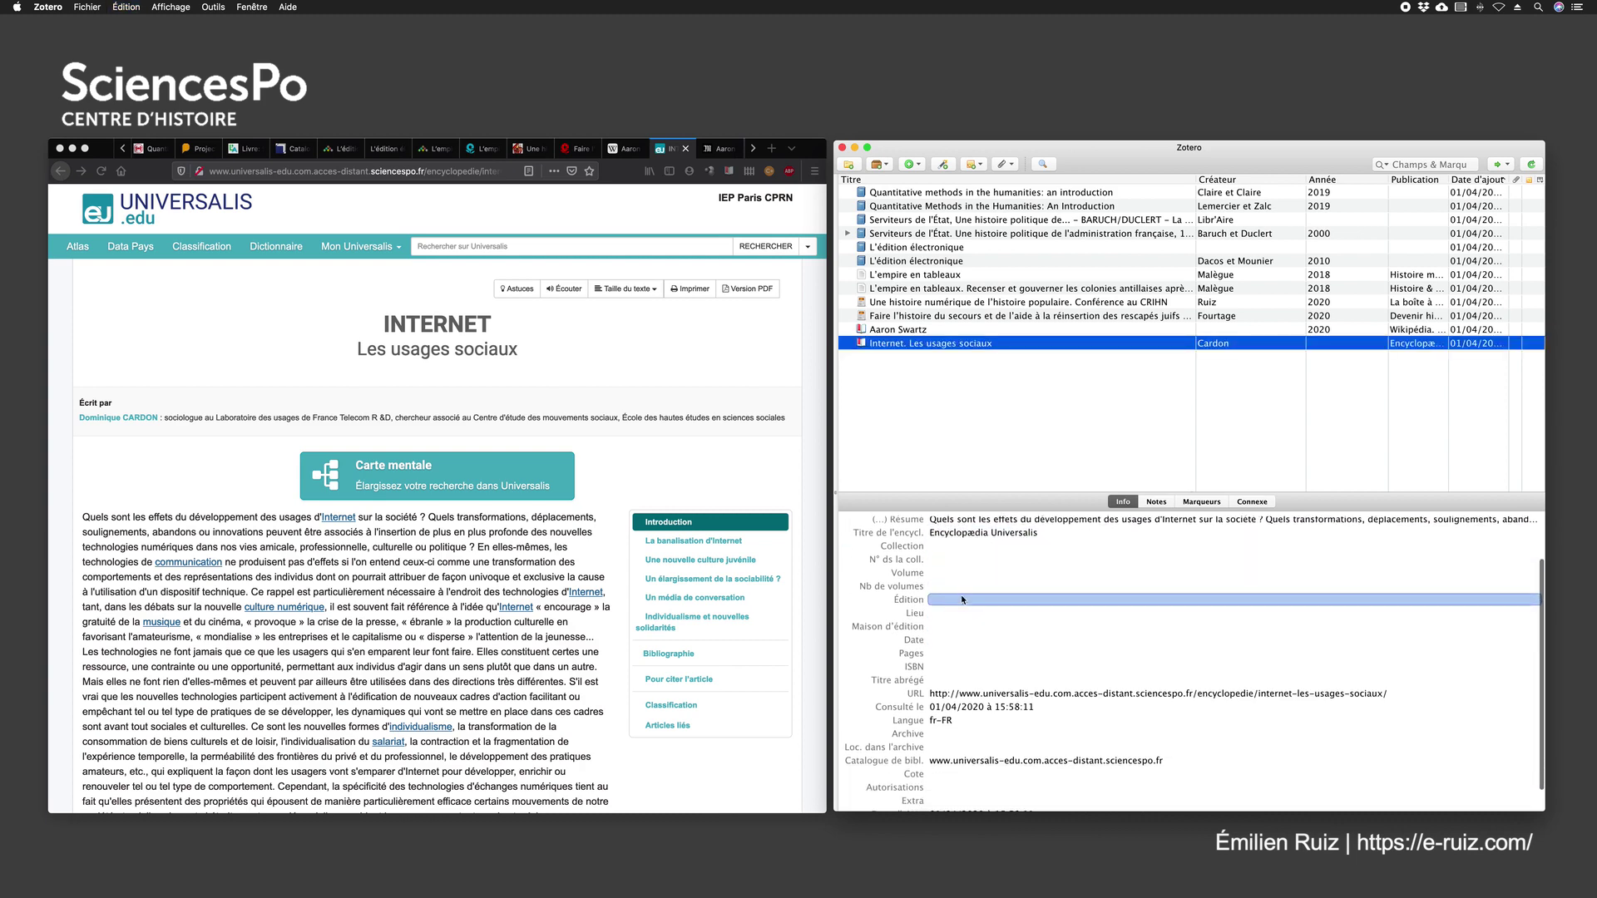
pyautogui.scroll(-1, 963, 599)
pyautogui.click(955, 671)
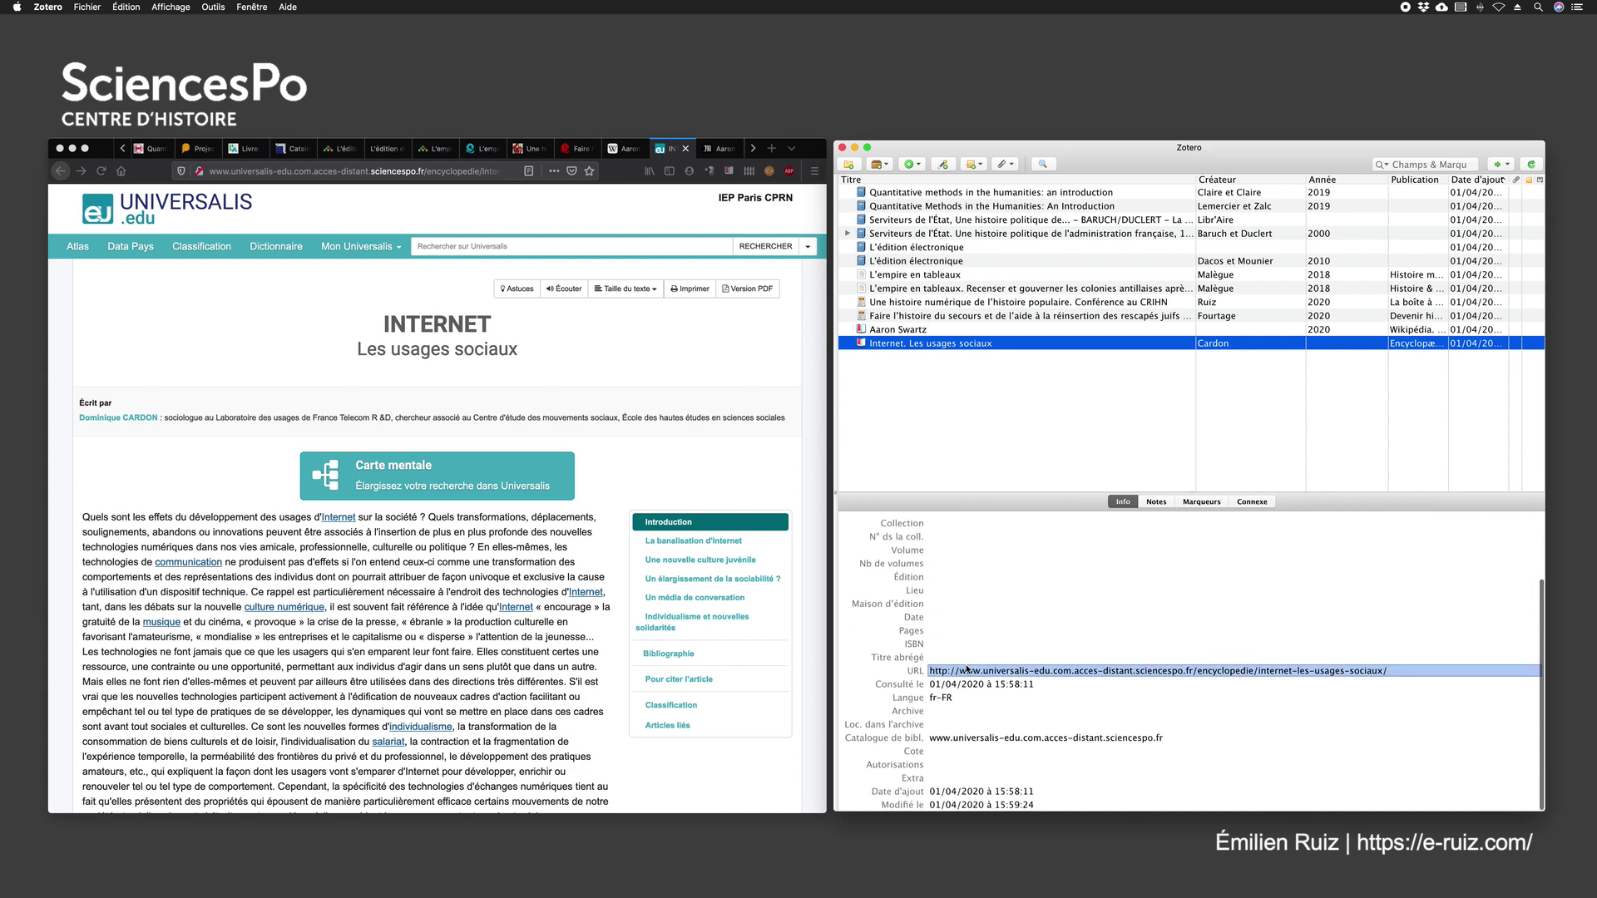
pyautogui.click(981, 684)
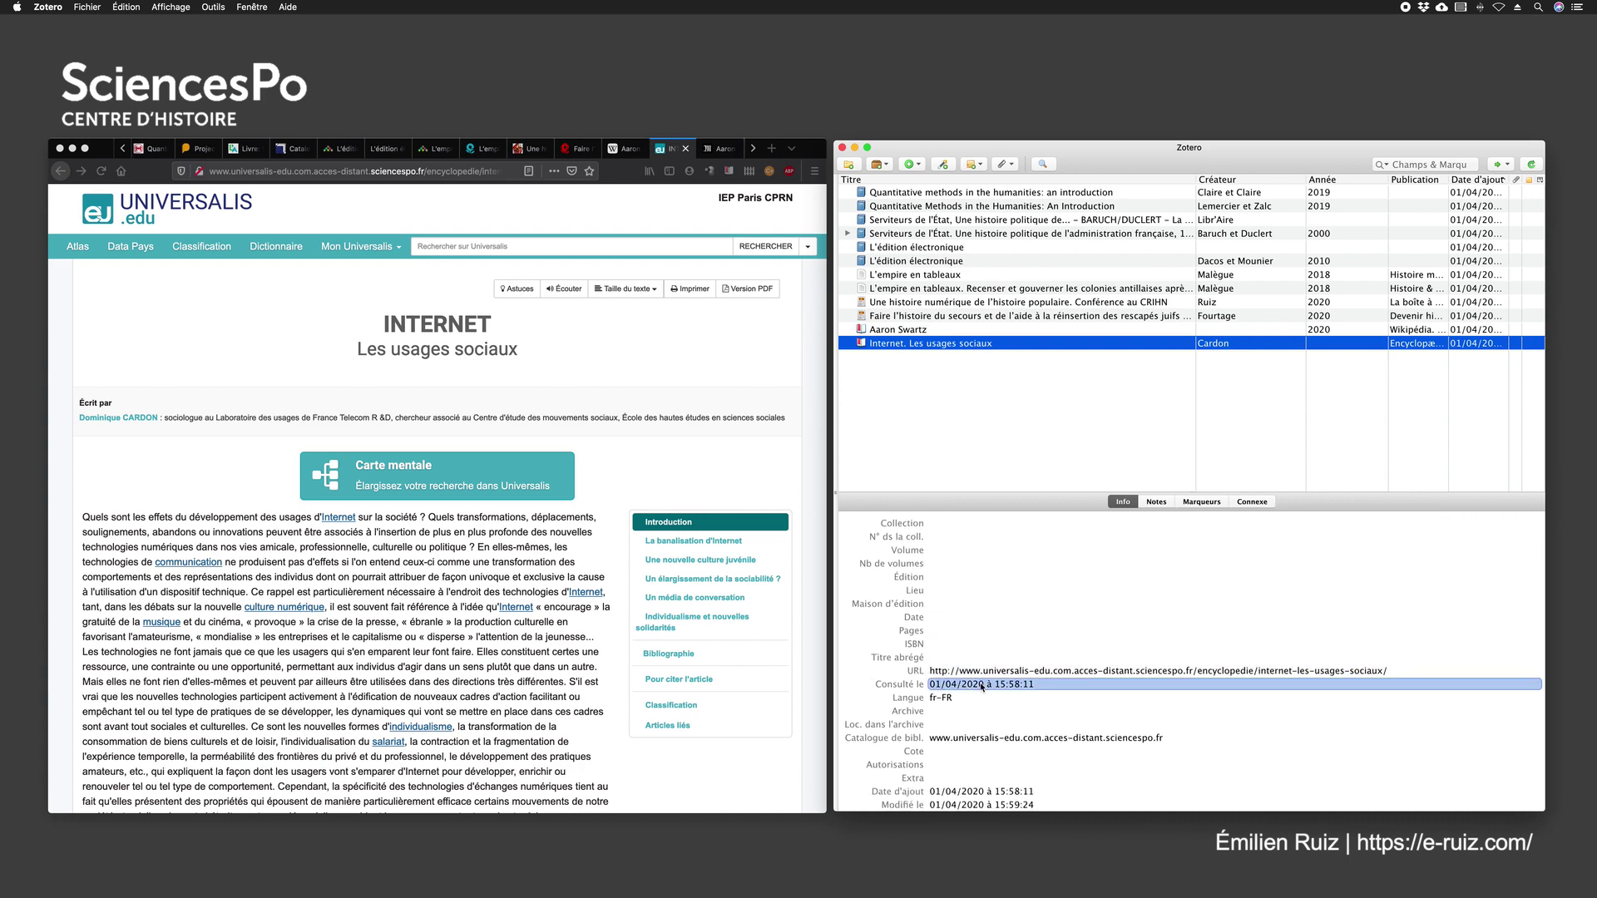
pyautogui.press('Return')
pyautogui.scroll(-1, 416, 583)
pyautogui.click(1034, 565)
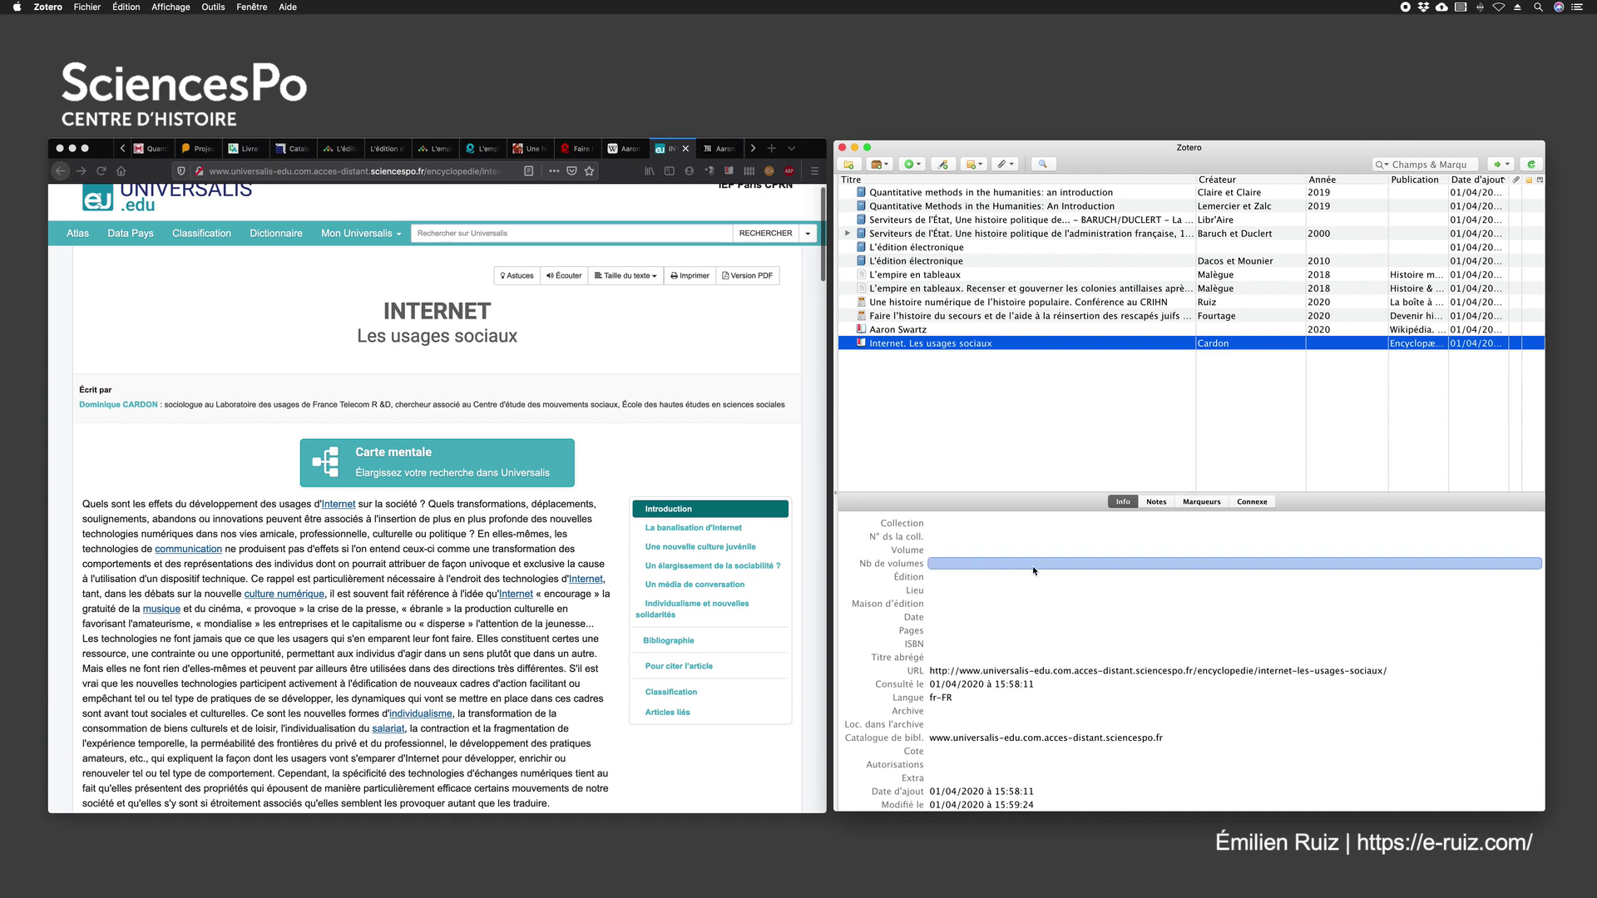
pyautogui.scroll(3, 1034, 570)
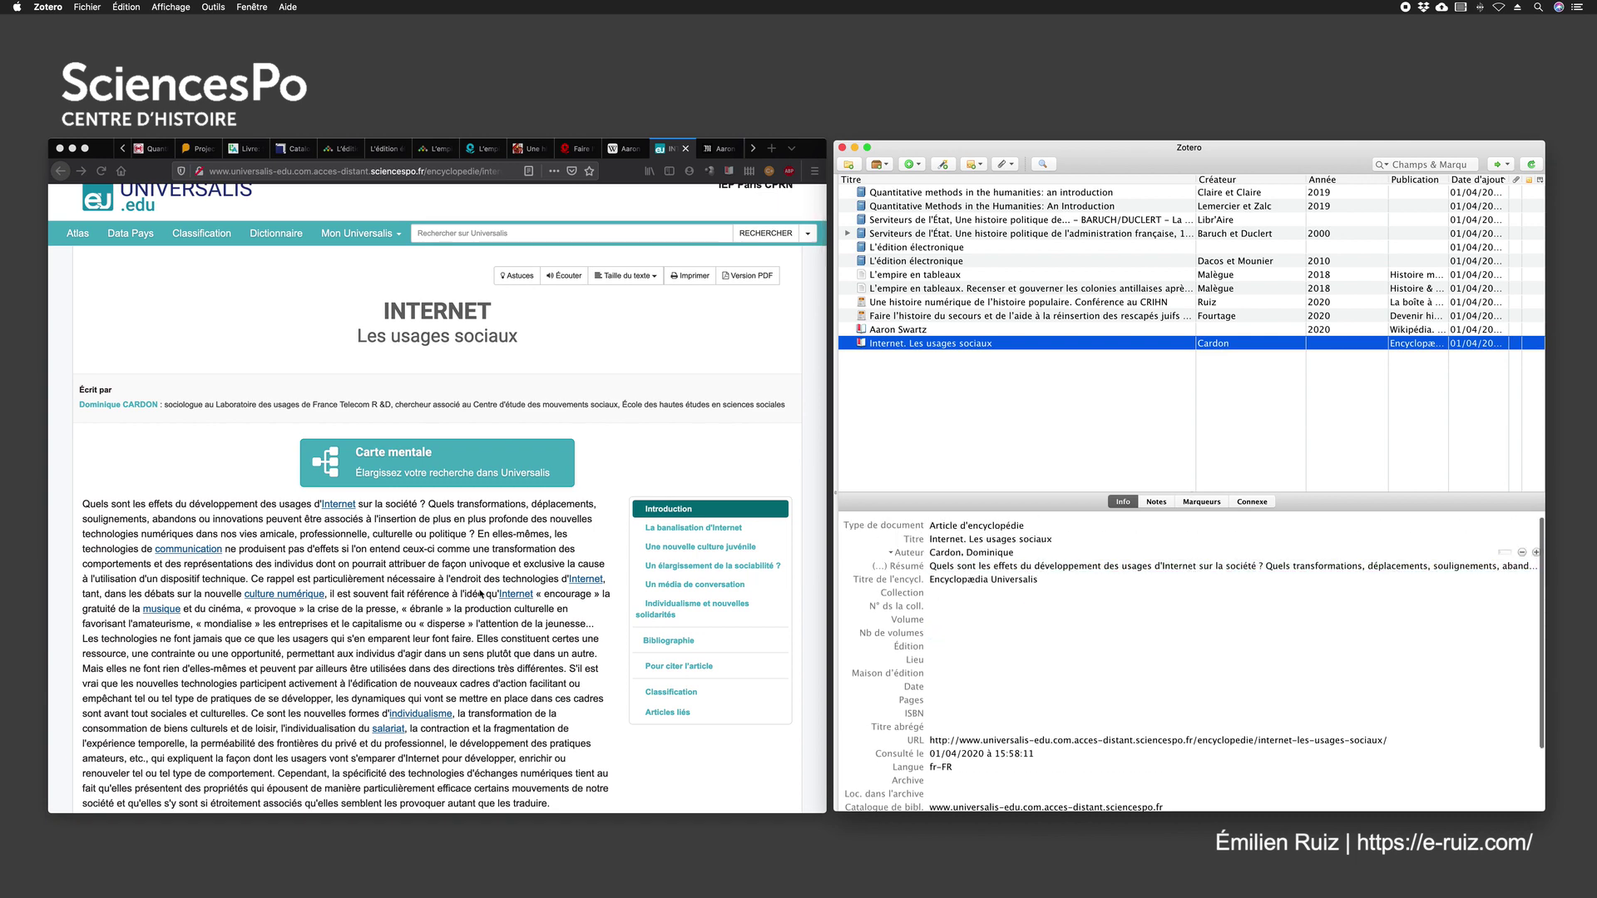
# Step: Find the suggested citation near the end of the Universalis article and compare its consultation date and URL with the record
pyautogui.scroll(-5, 481, 593)
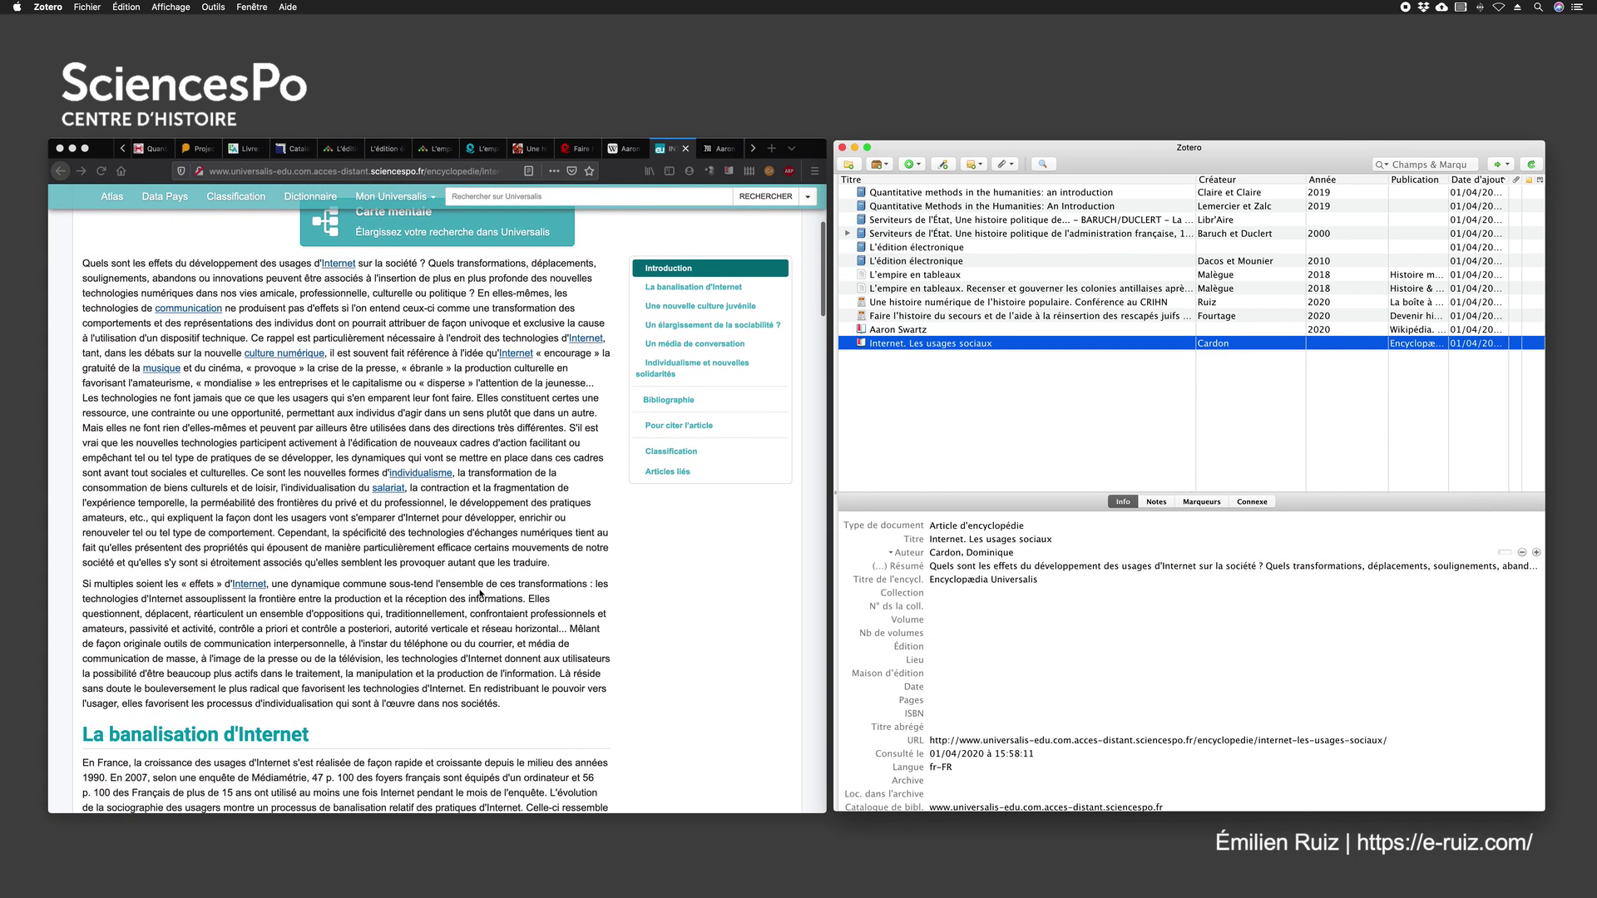
pyautogui.scroll(-20, 481, 594)
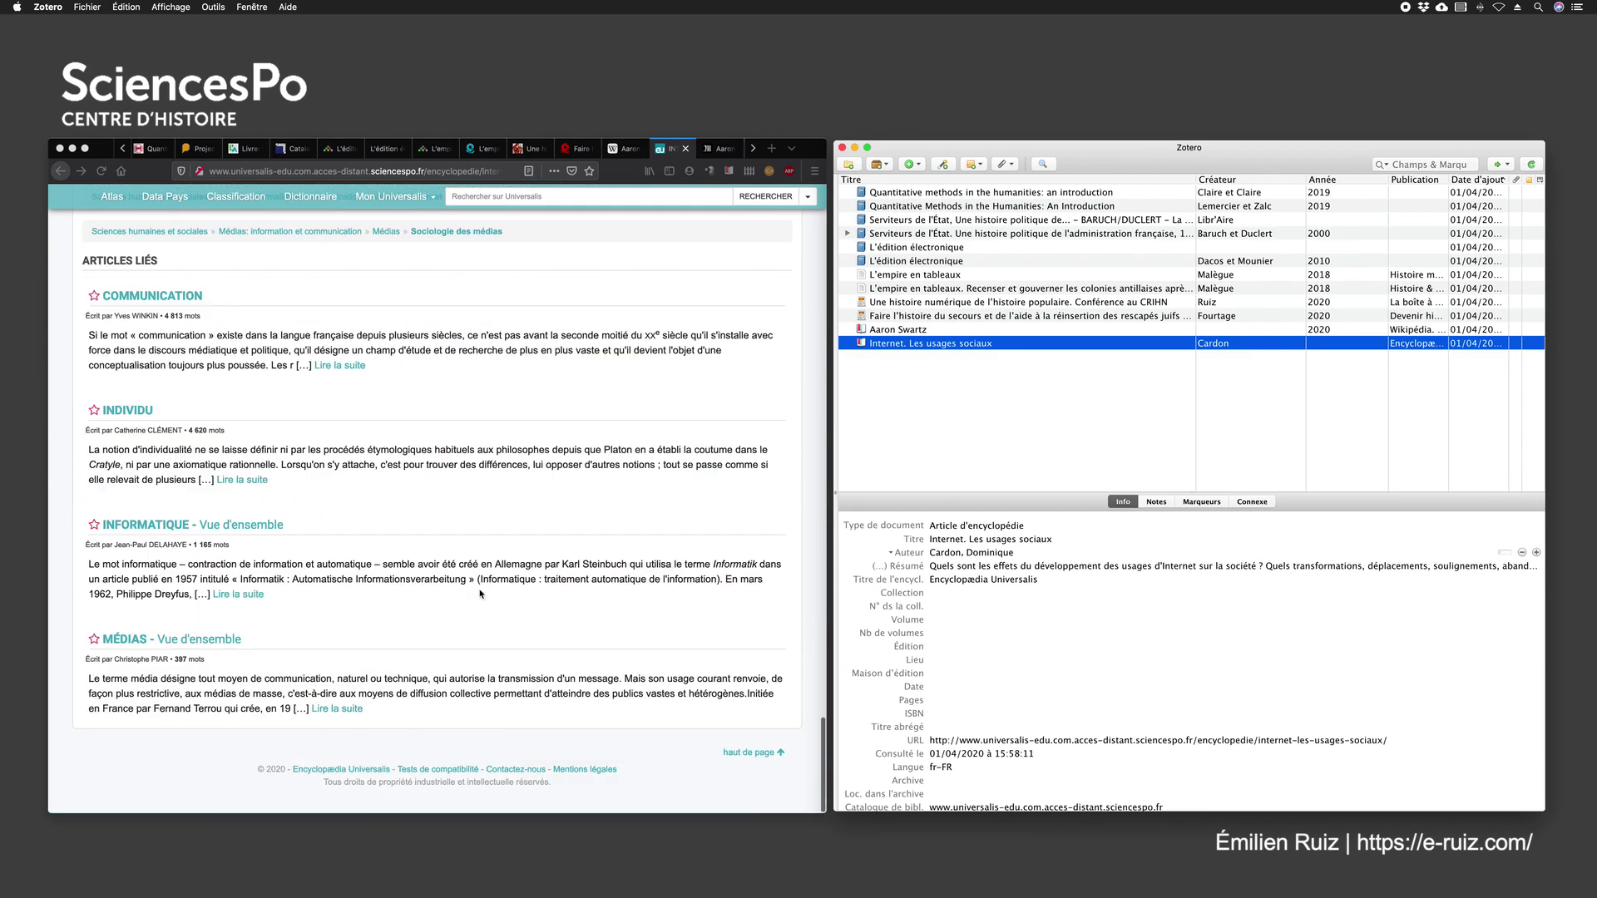
pyautogui.scroll(8, 439, 513)
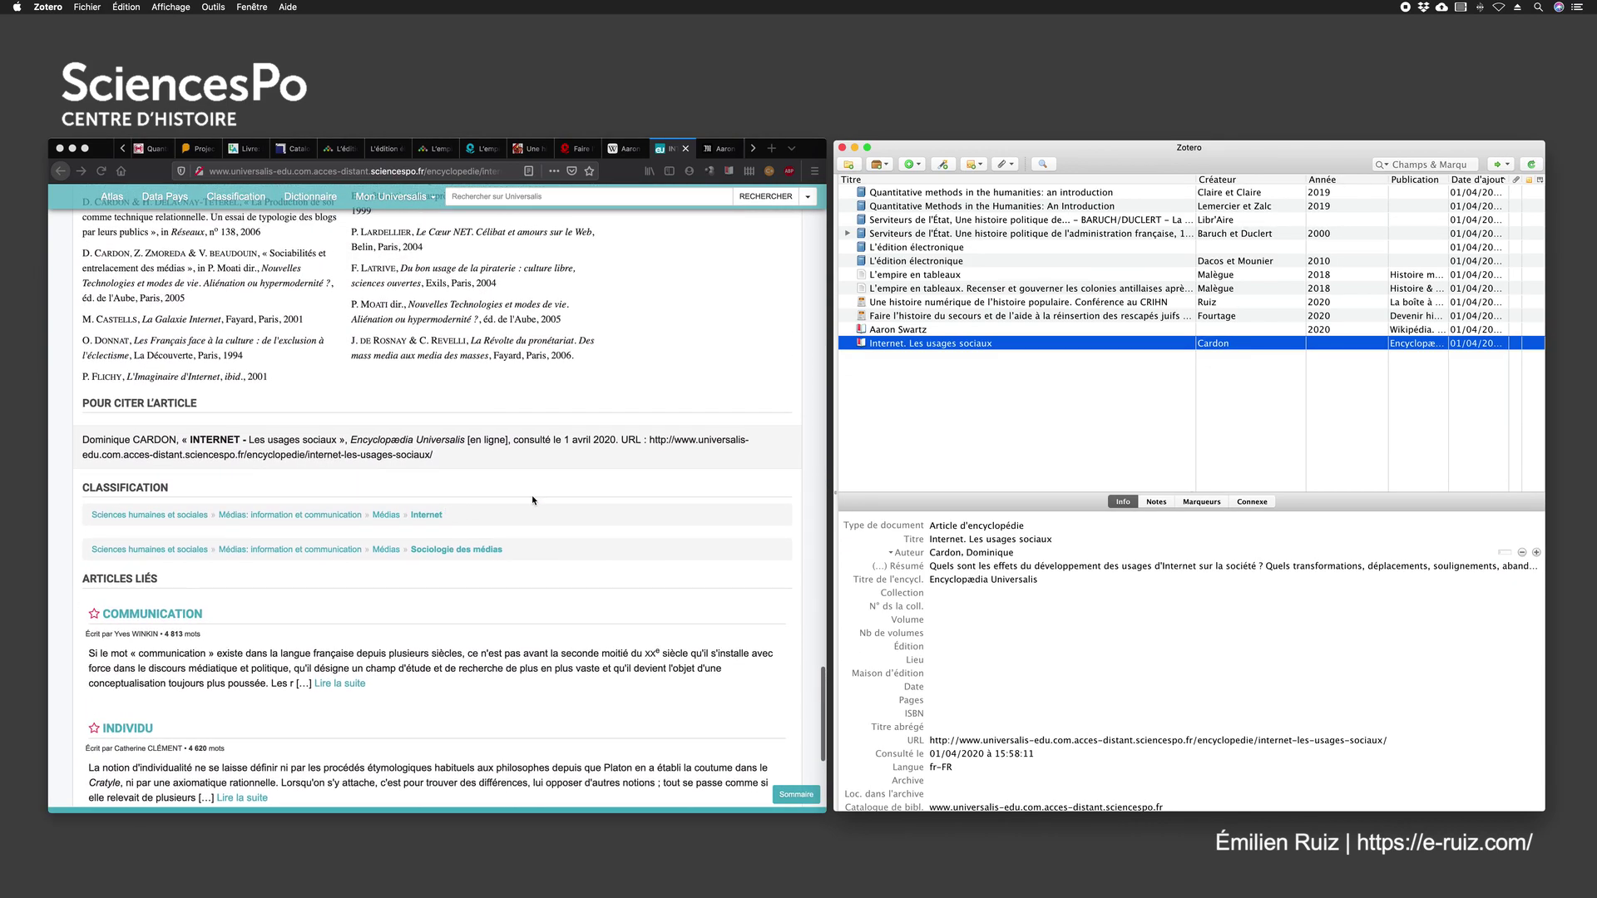
pyautogui.scroll(1, 593, 484)
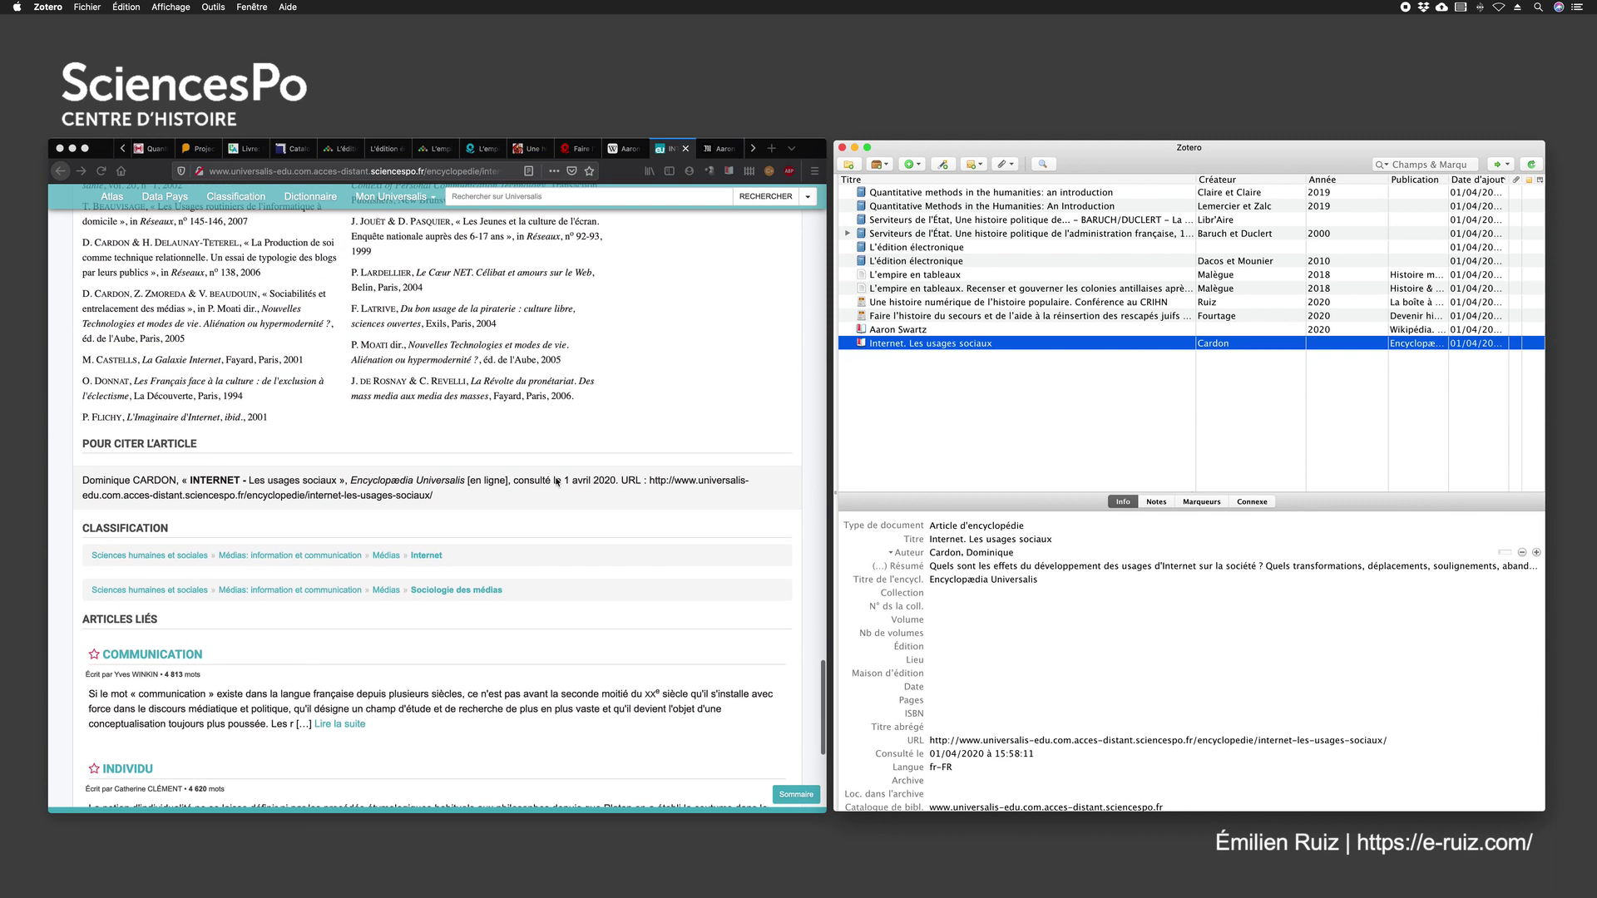
pyautogui.click(84, 480)
pyautogui.moveTo(84, 481); pyautogui.dragTo(468, 506)
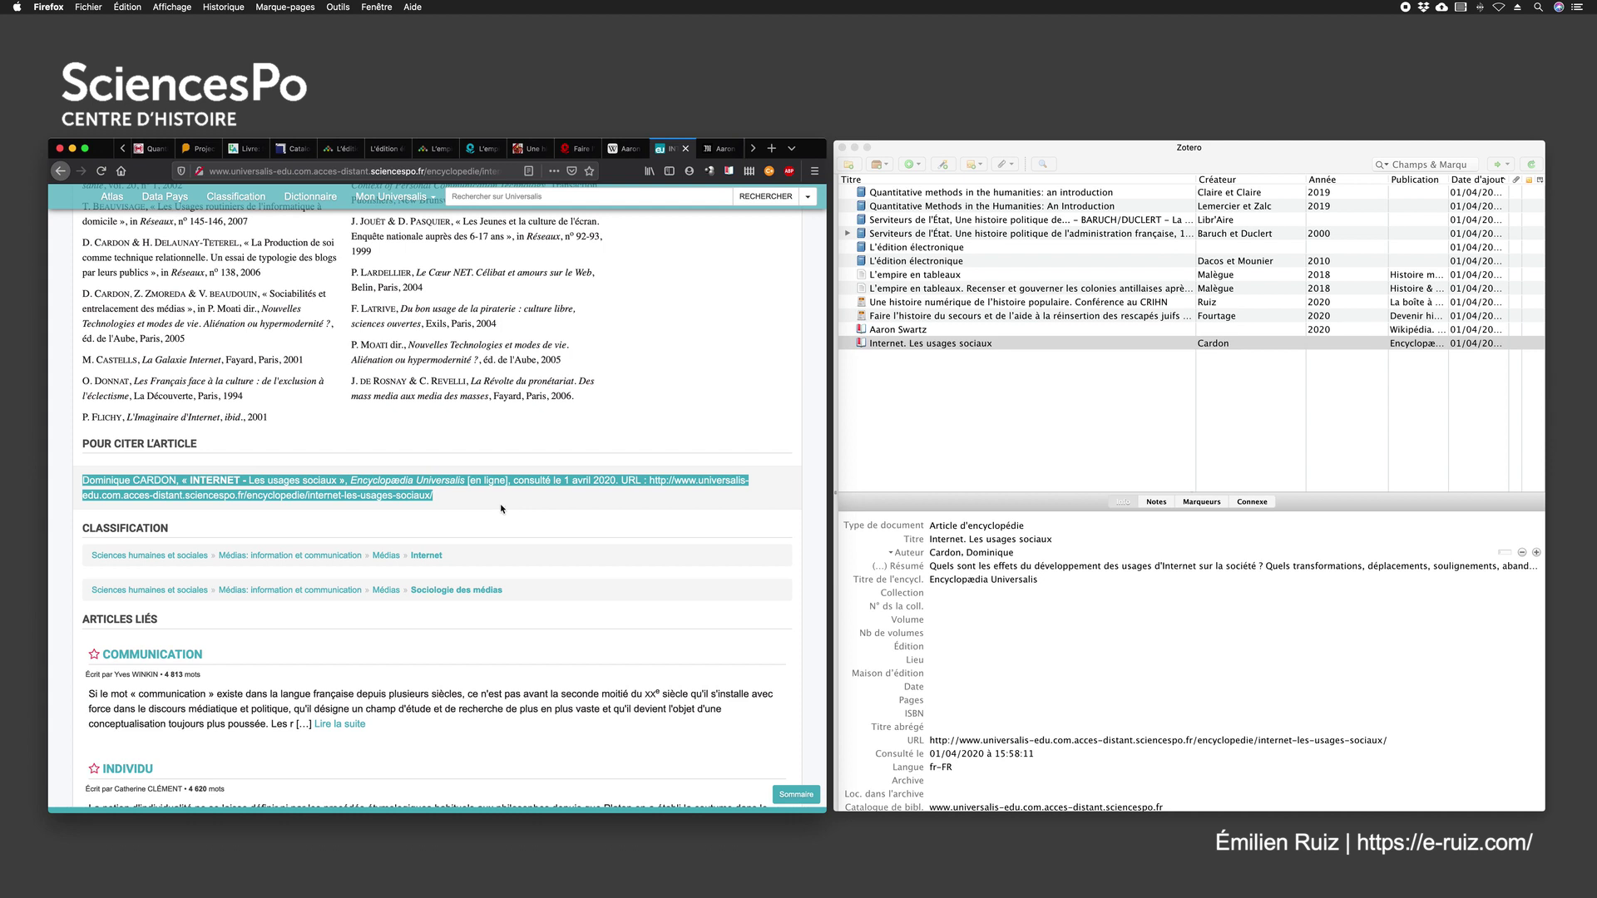
pyautogui.click(502, 508)
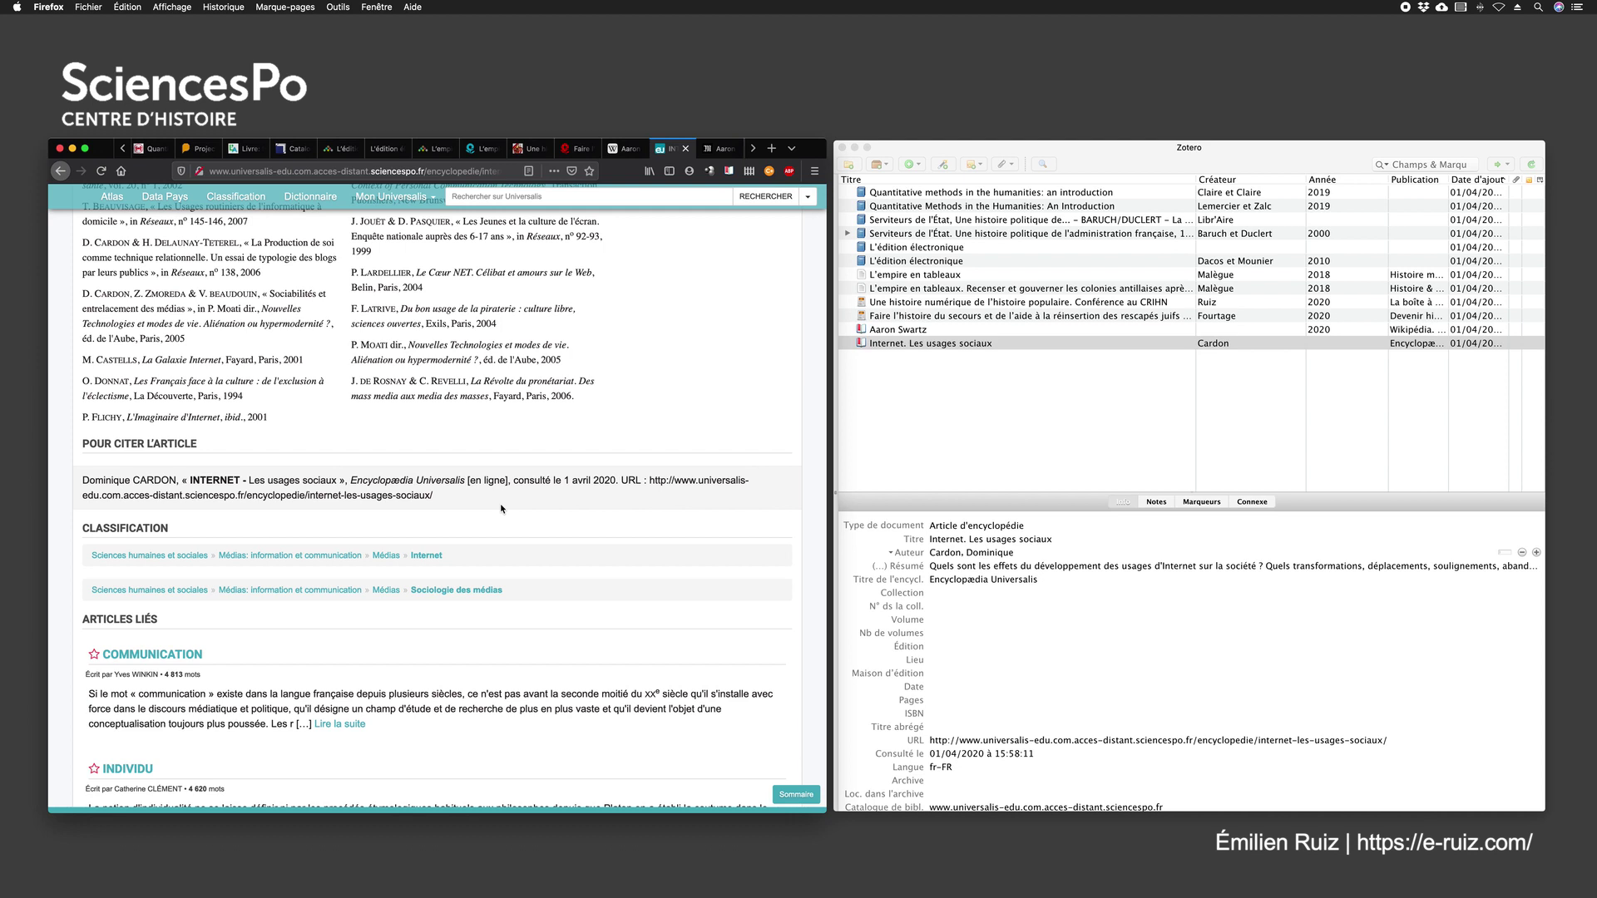
pyautogui.moveTo(513, 481); pyautogui.dragTo(617, 481)
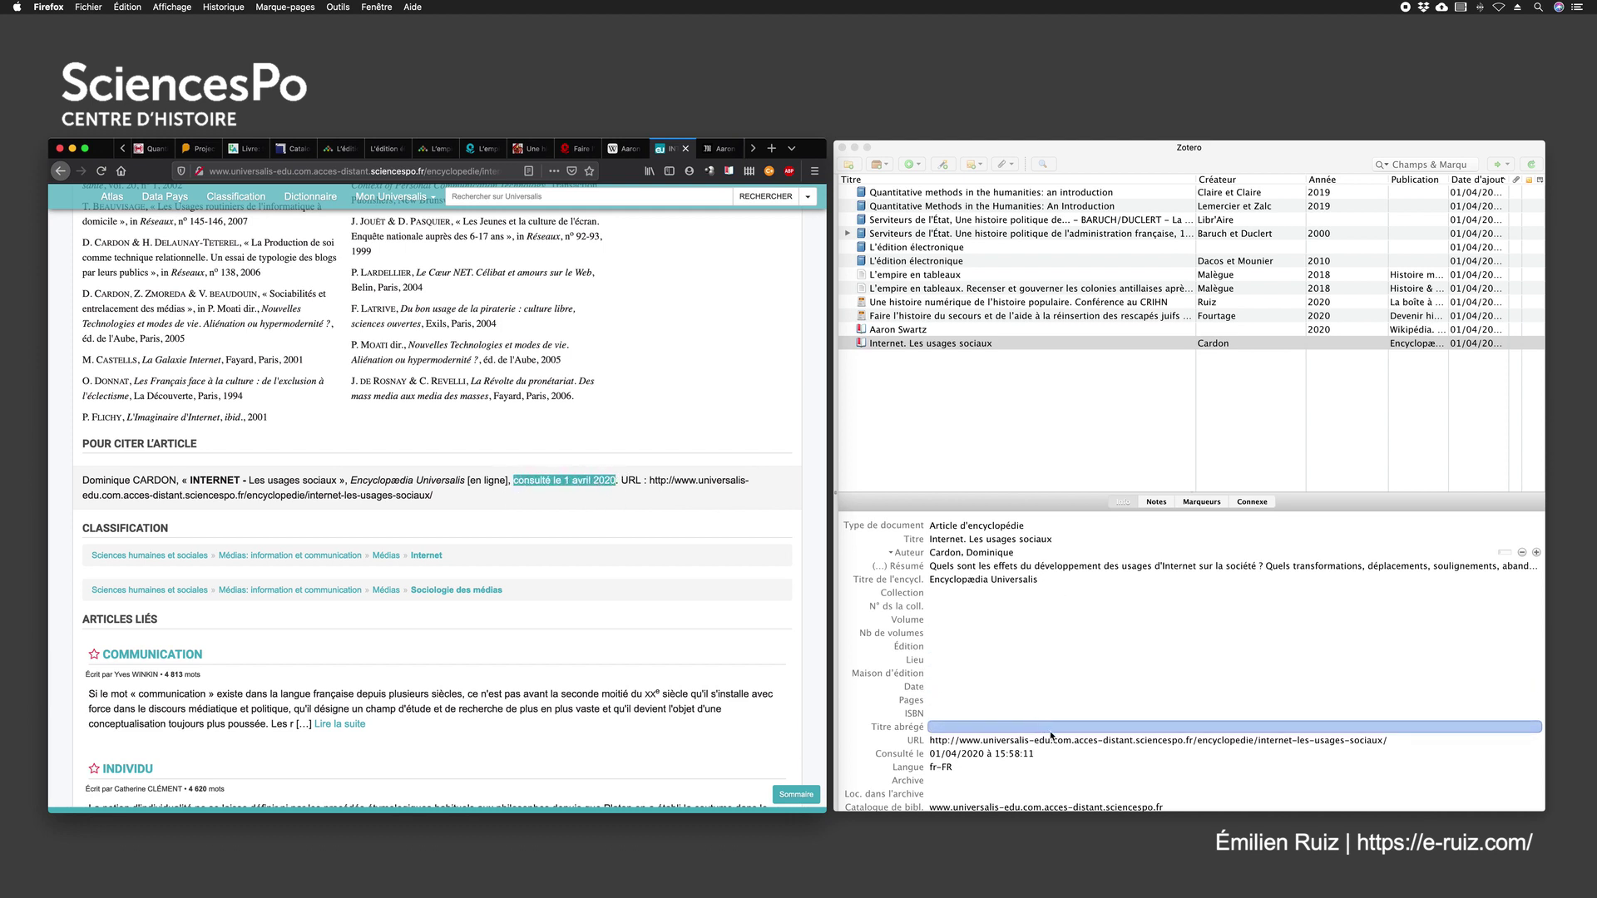
pyautogui.click(953, 384)
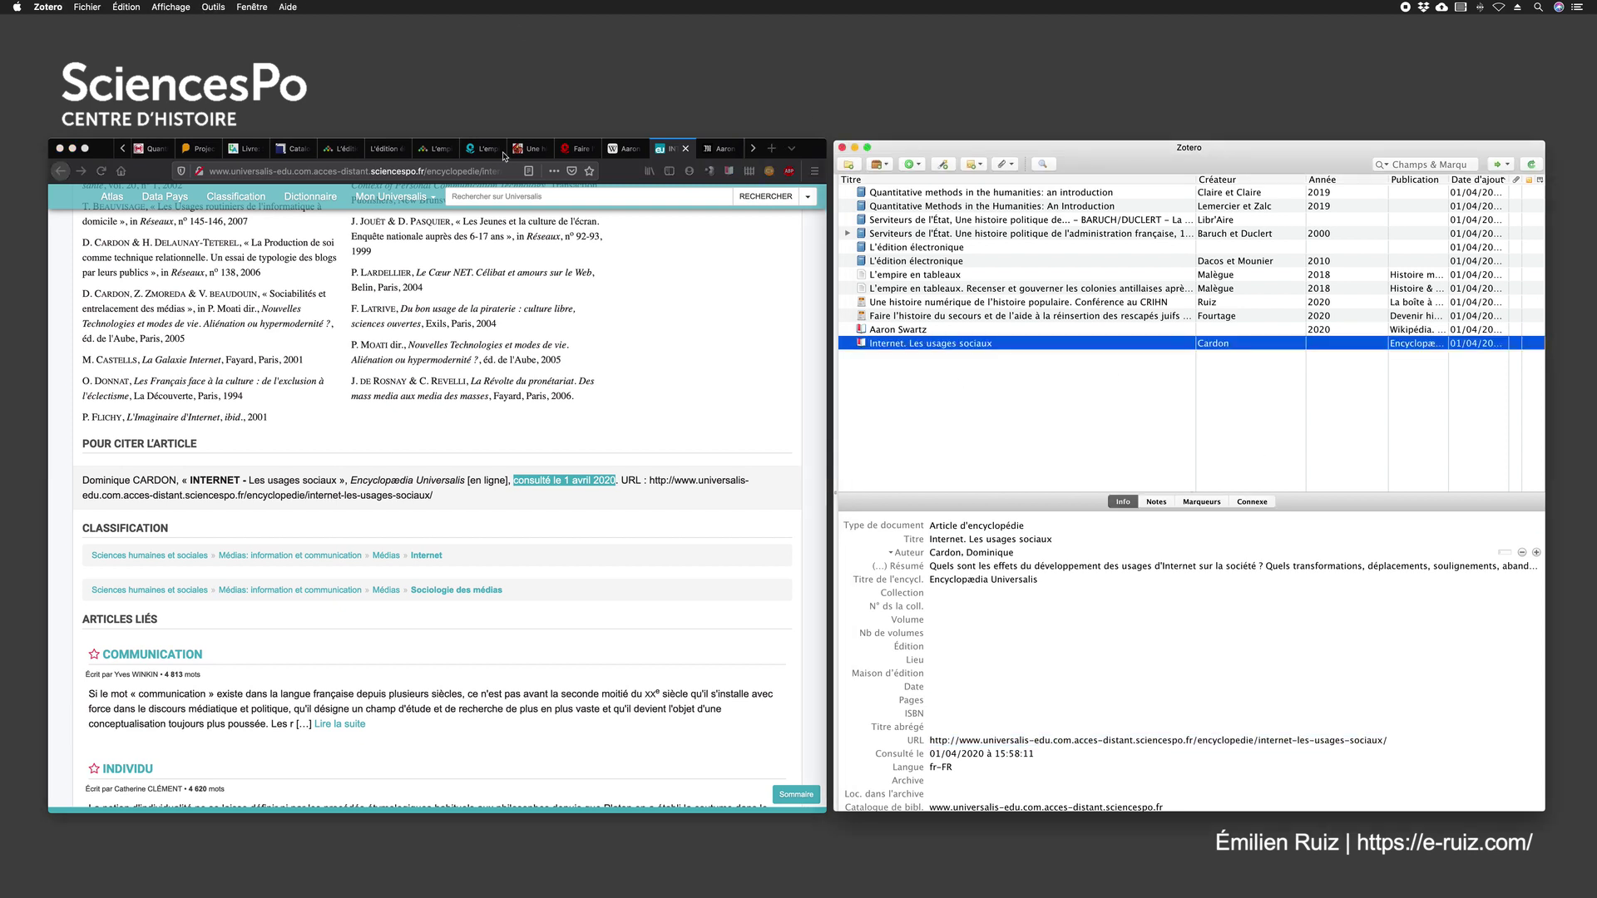
# Step: Open the Le Monde article "Aaron Swartz, itinéraire d'un enfant du Net" in the browser and save it into the Zotero library
pyautogui.click(756, 149)
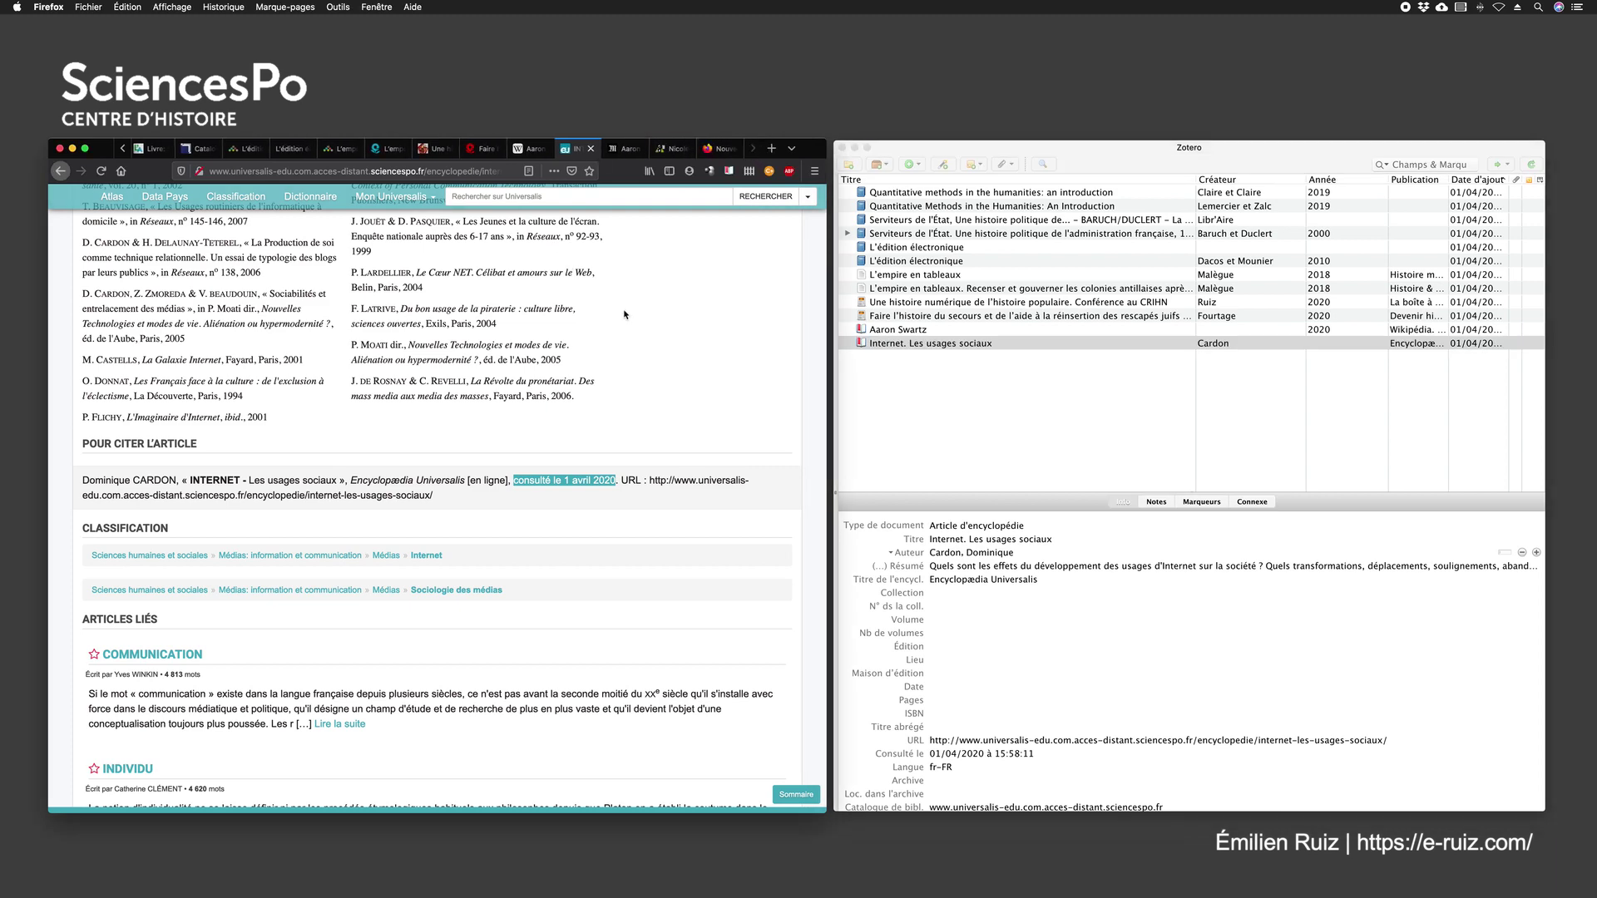
pyautogui.click(618, 151)
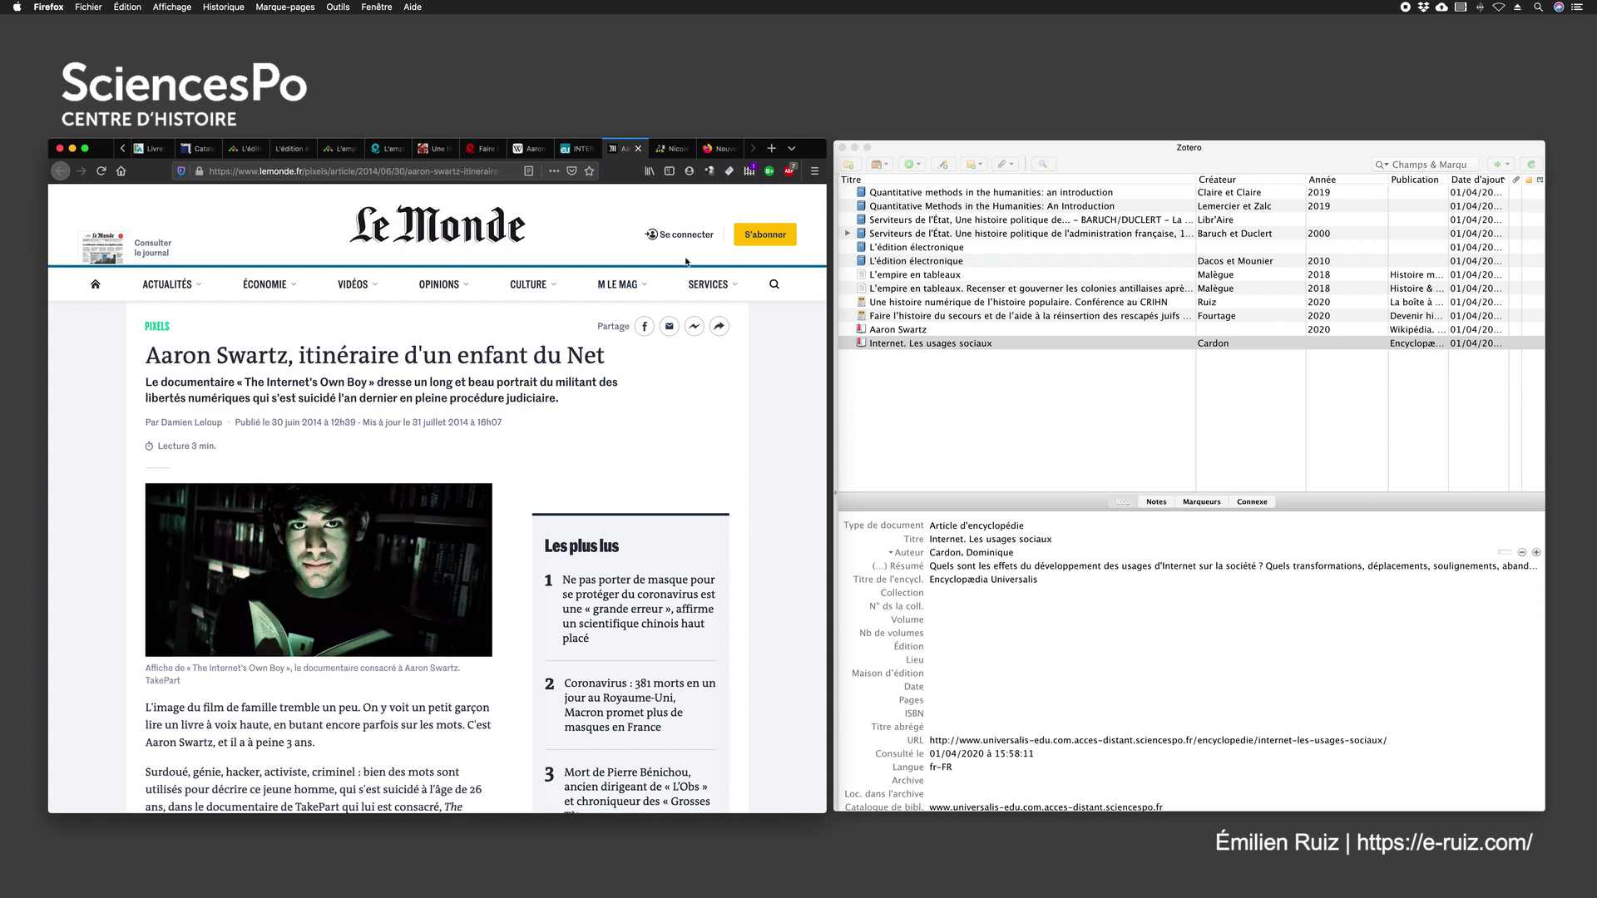
pyautogui.click(729, 176)
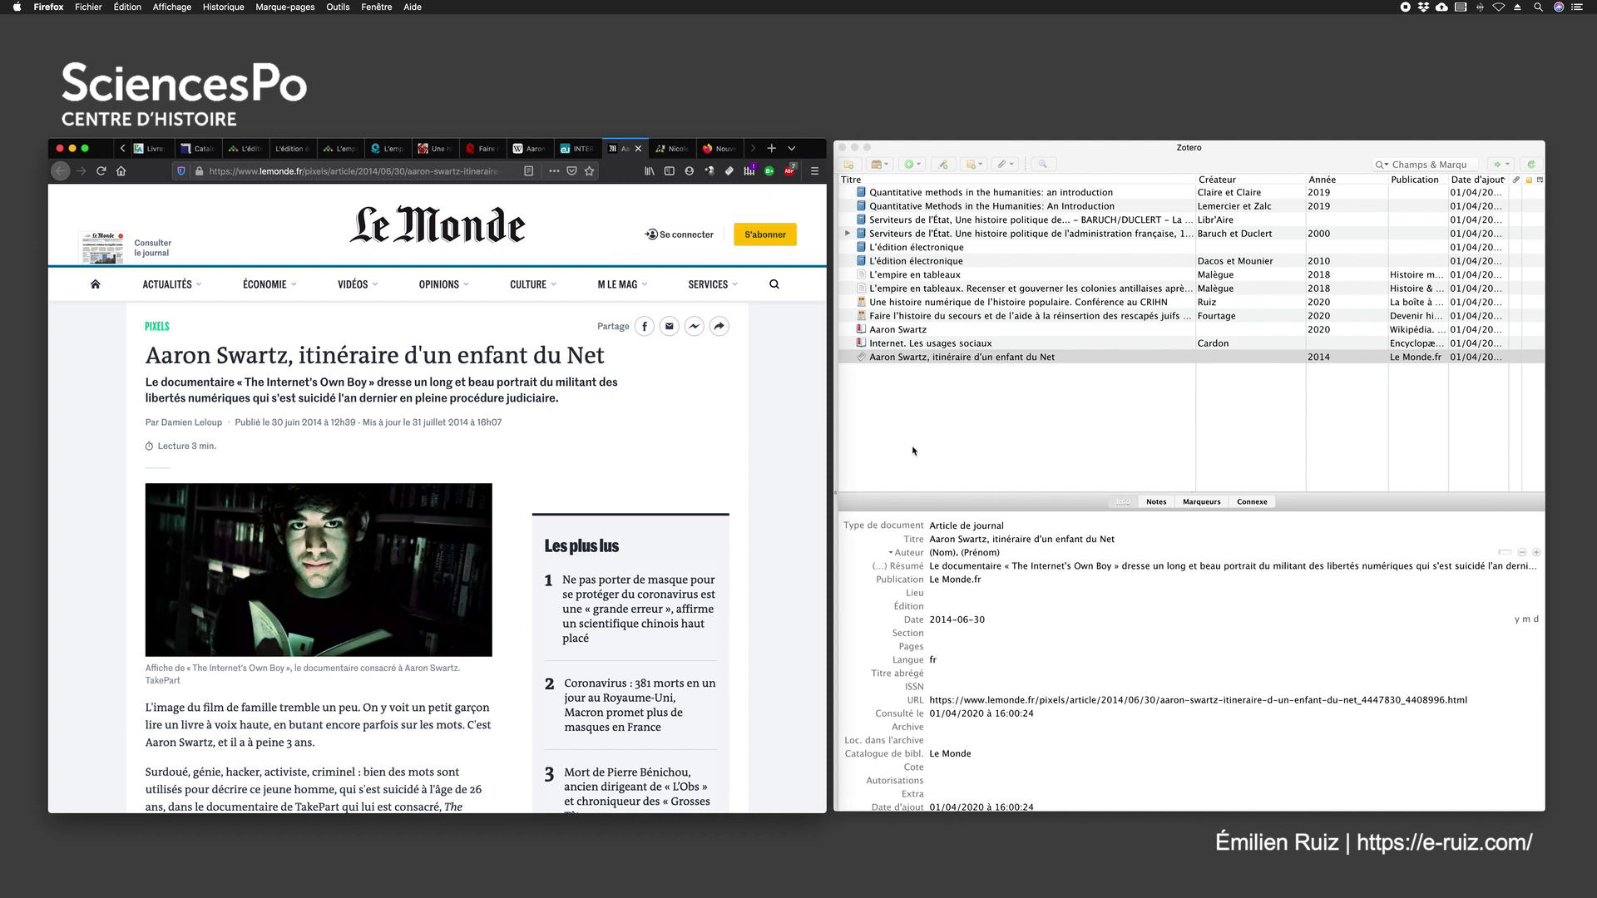
# Step: Enter the author's surname and first name in the Le Monde record, as given in the article's byline
pyautogui.click(1013, 540)
pyautogui.click(941, 552)
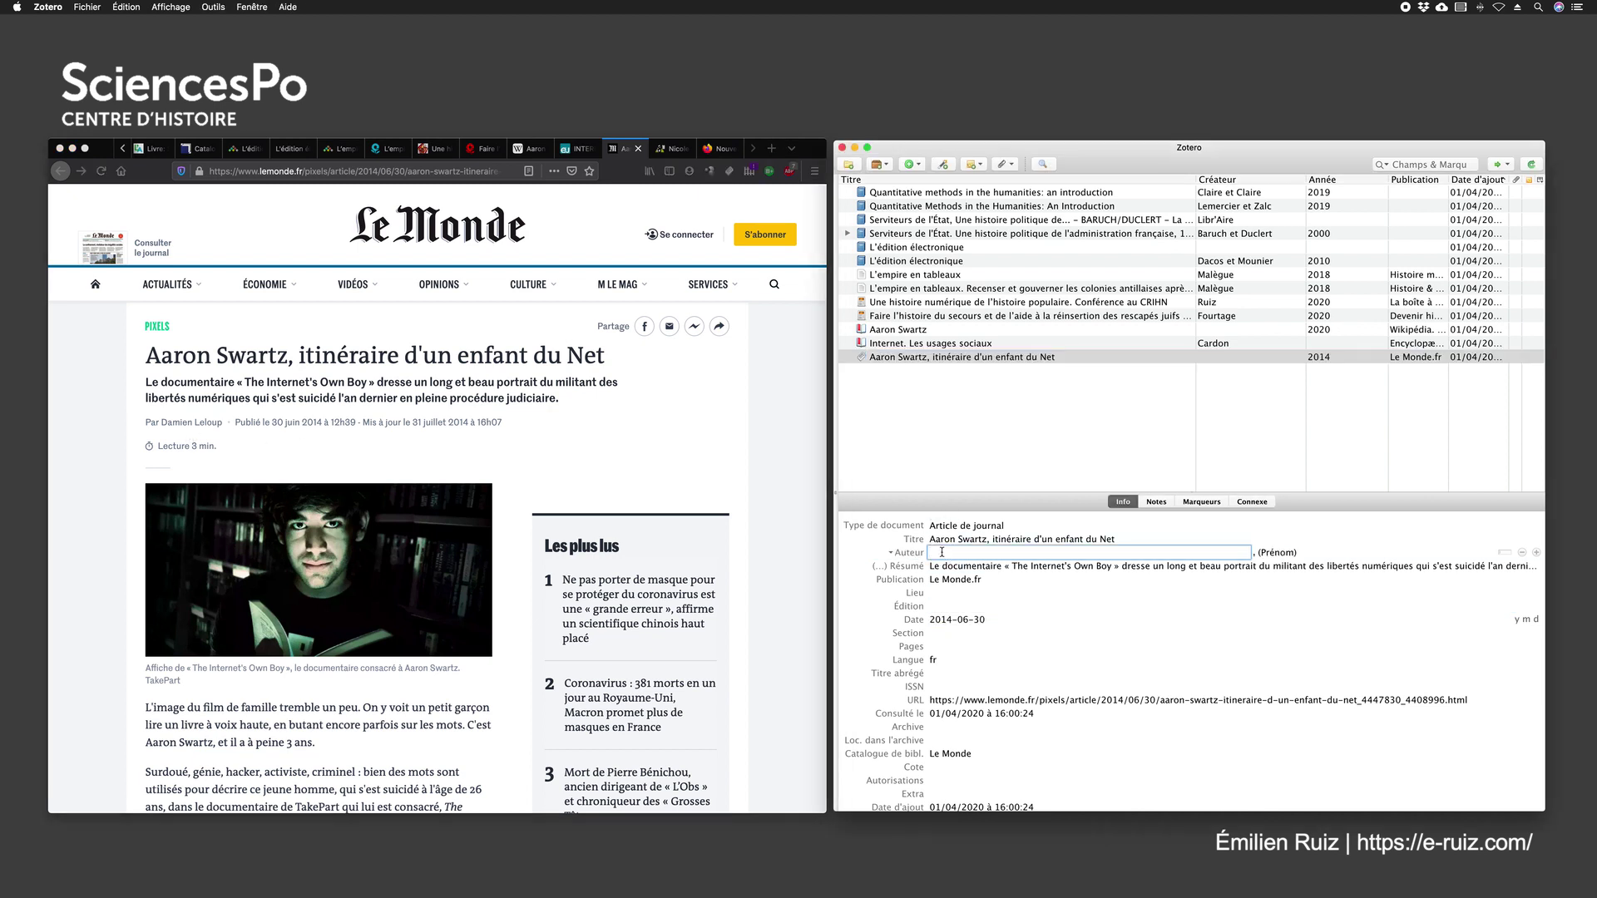
pyautogui.write('Leloup')
pyautogui.press('Tab')
pyautogui.write('D')
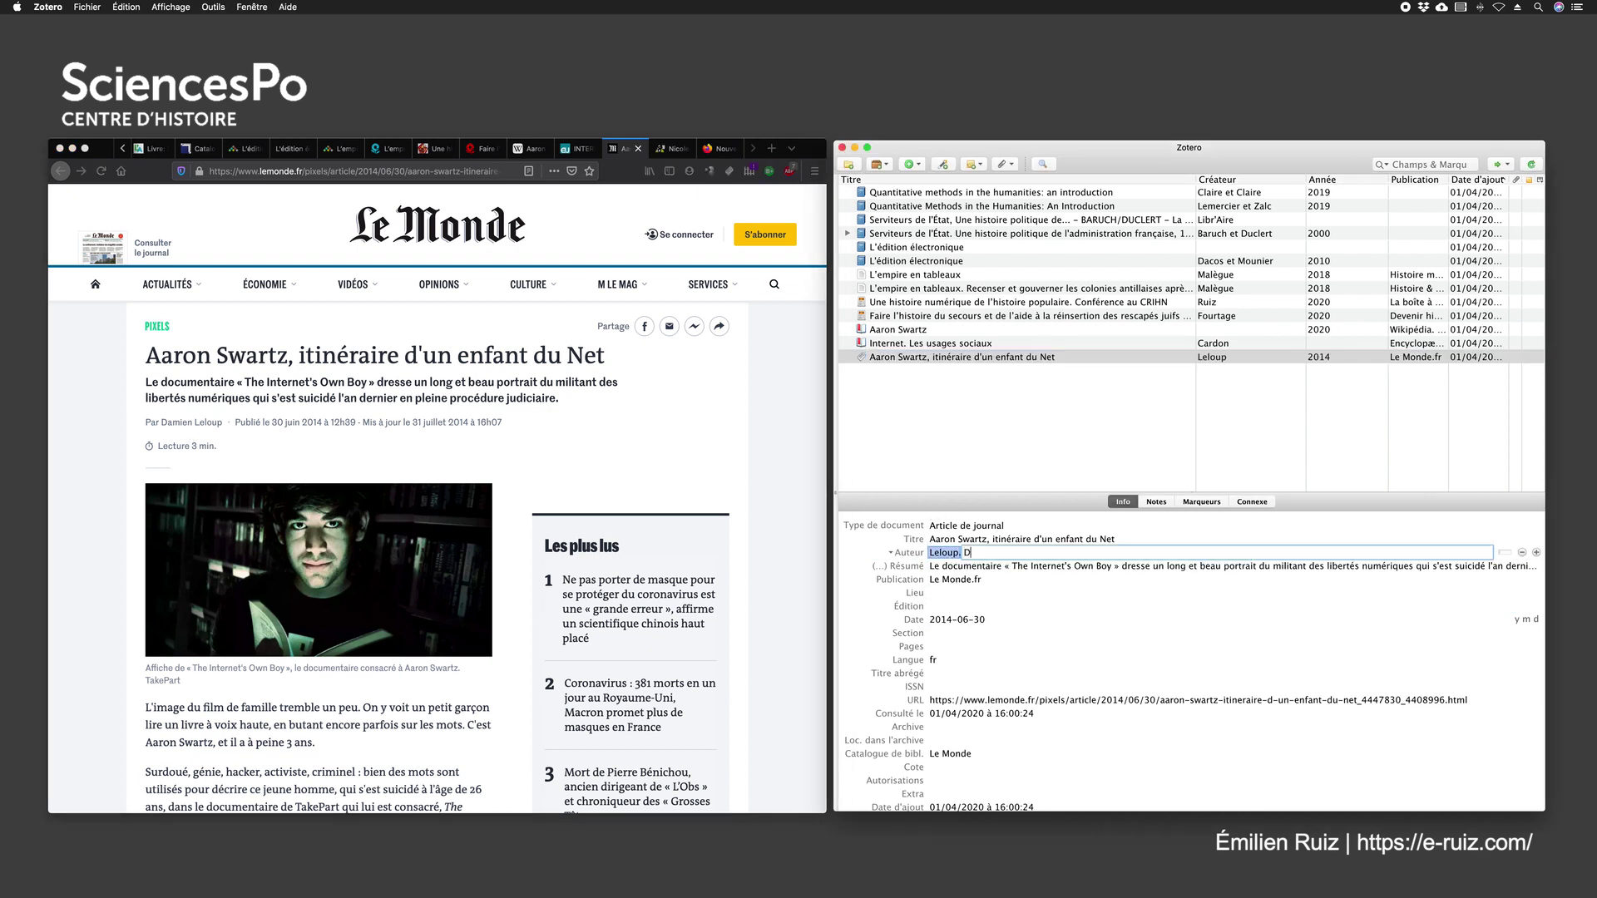
pyautogui.write('amien')
pyautogui.press('Return')
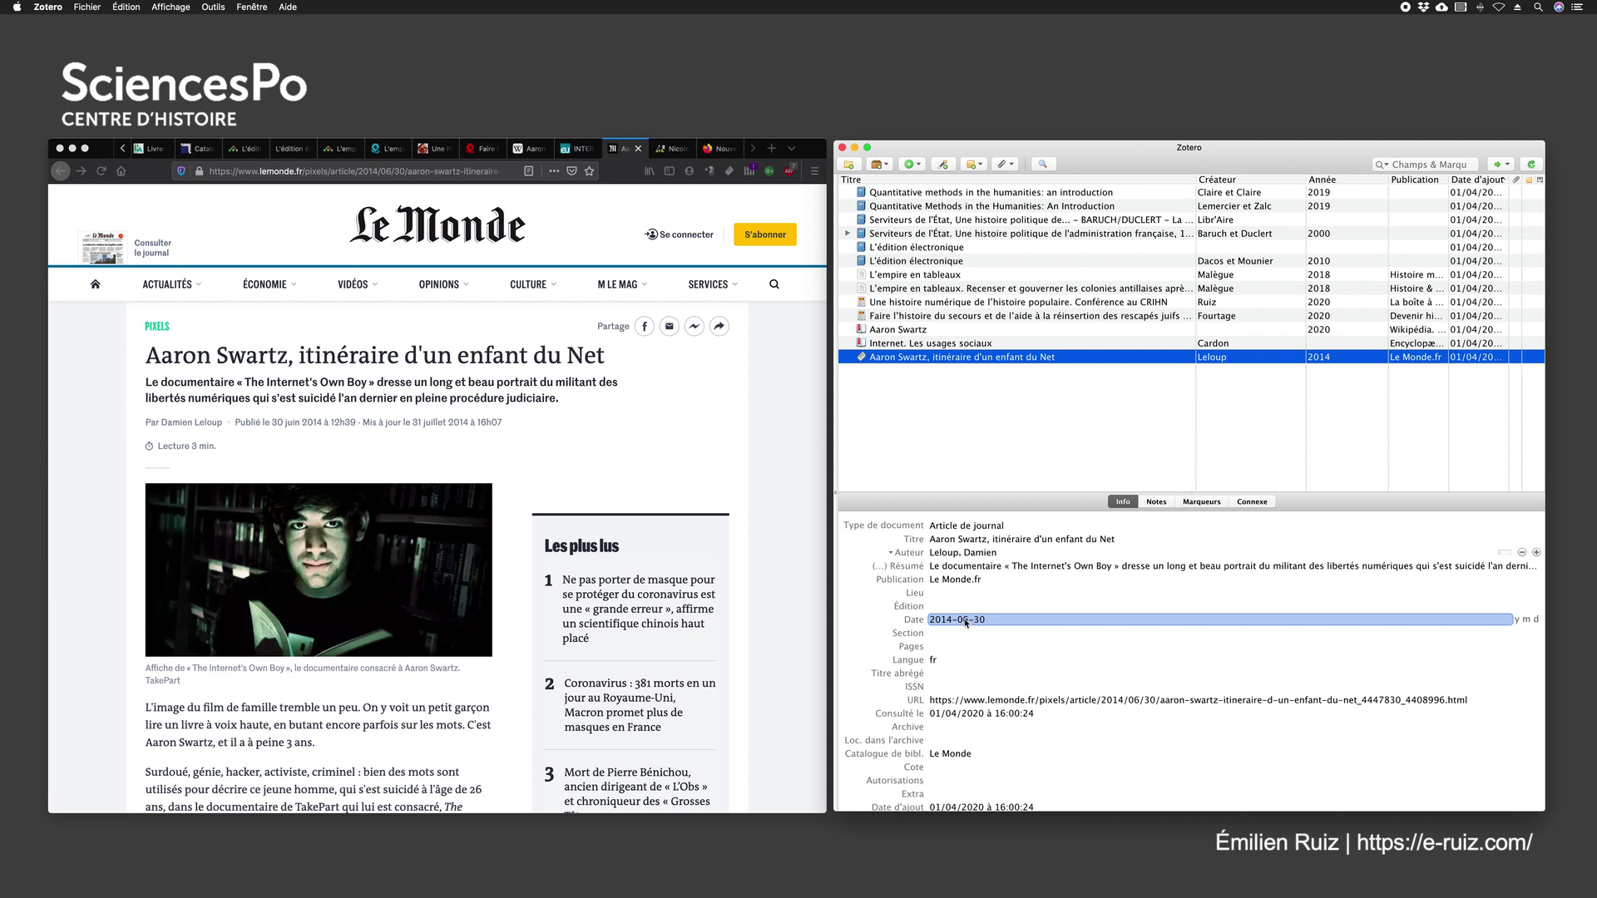
# Step: Examine the Le Monde article from its header to its end and check the pages, URL and date fields of its record
pyautogui.click(613, 445)
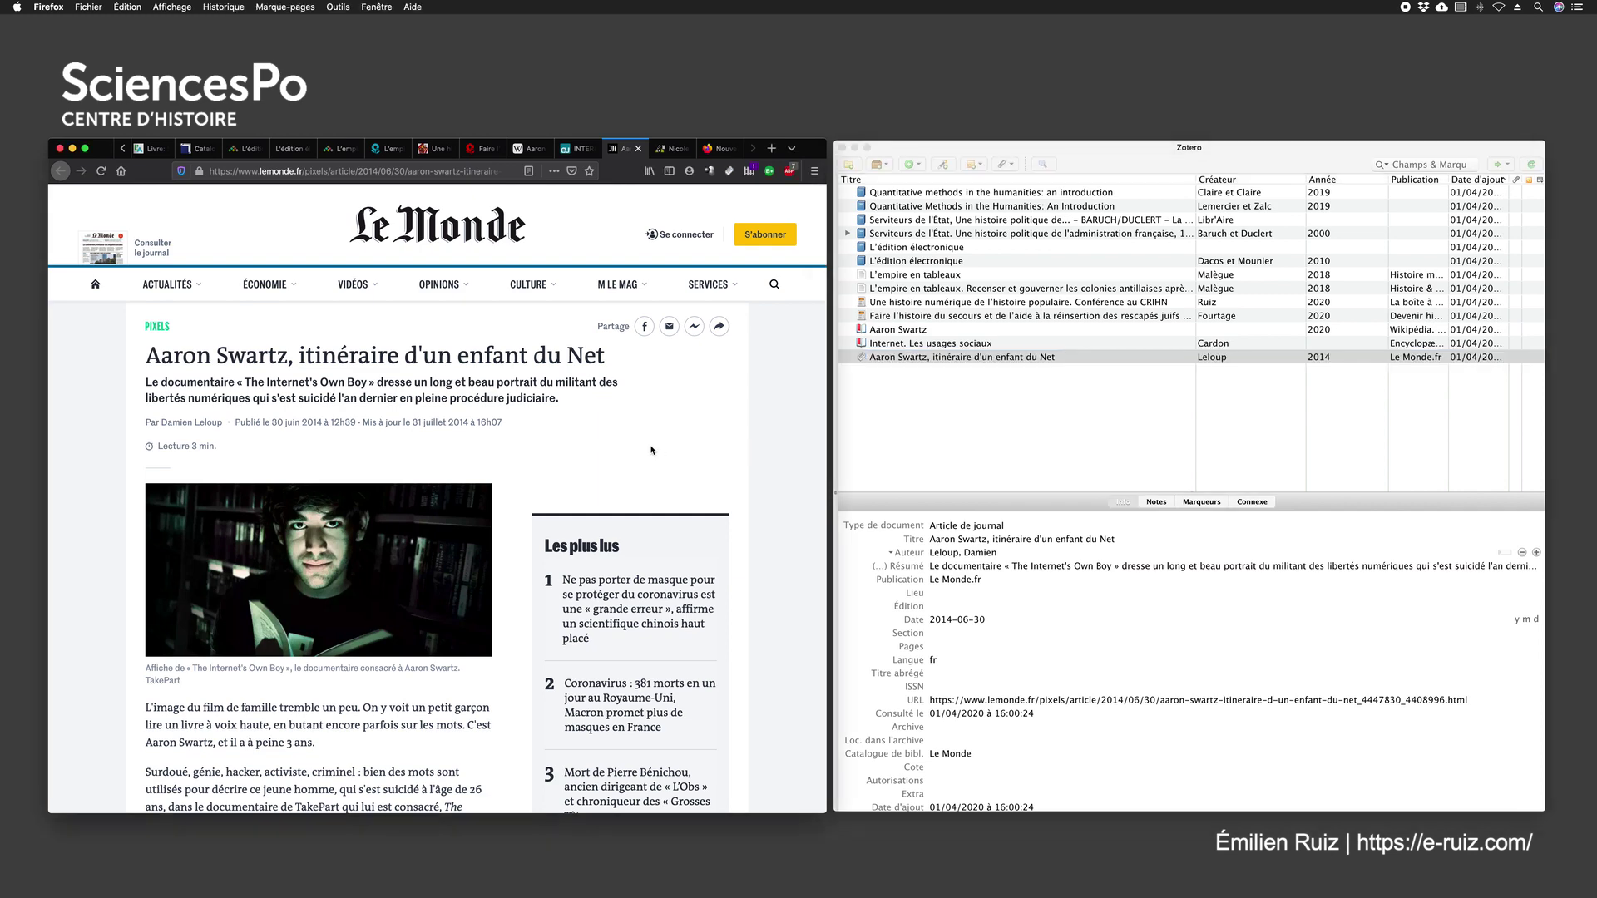
pyautogui.scroll(-5, 301, 513)
pyautogui.scroll(5, 301, 514)
pyautogui.click(114, 325)
pyautogui.scroll(-5, 354, 491)
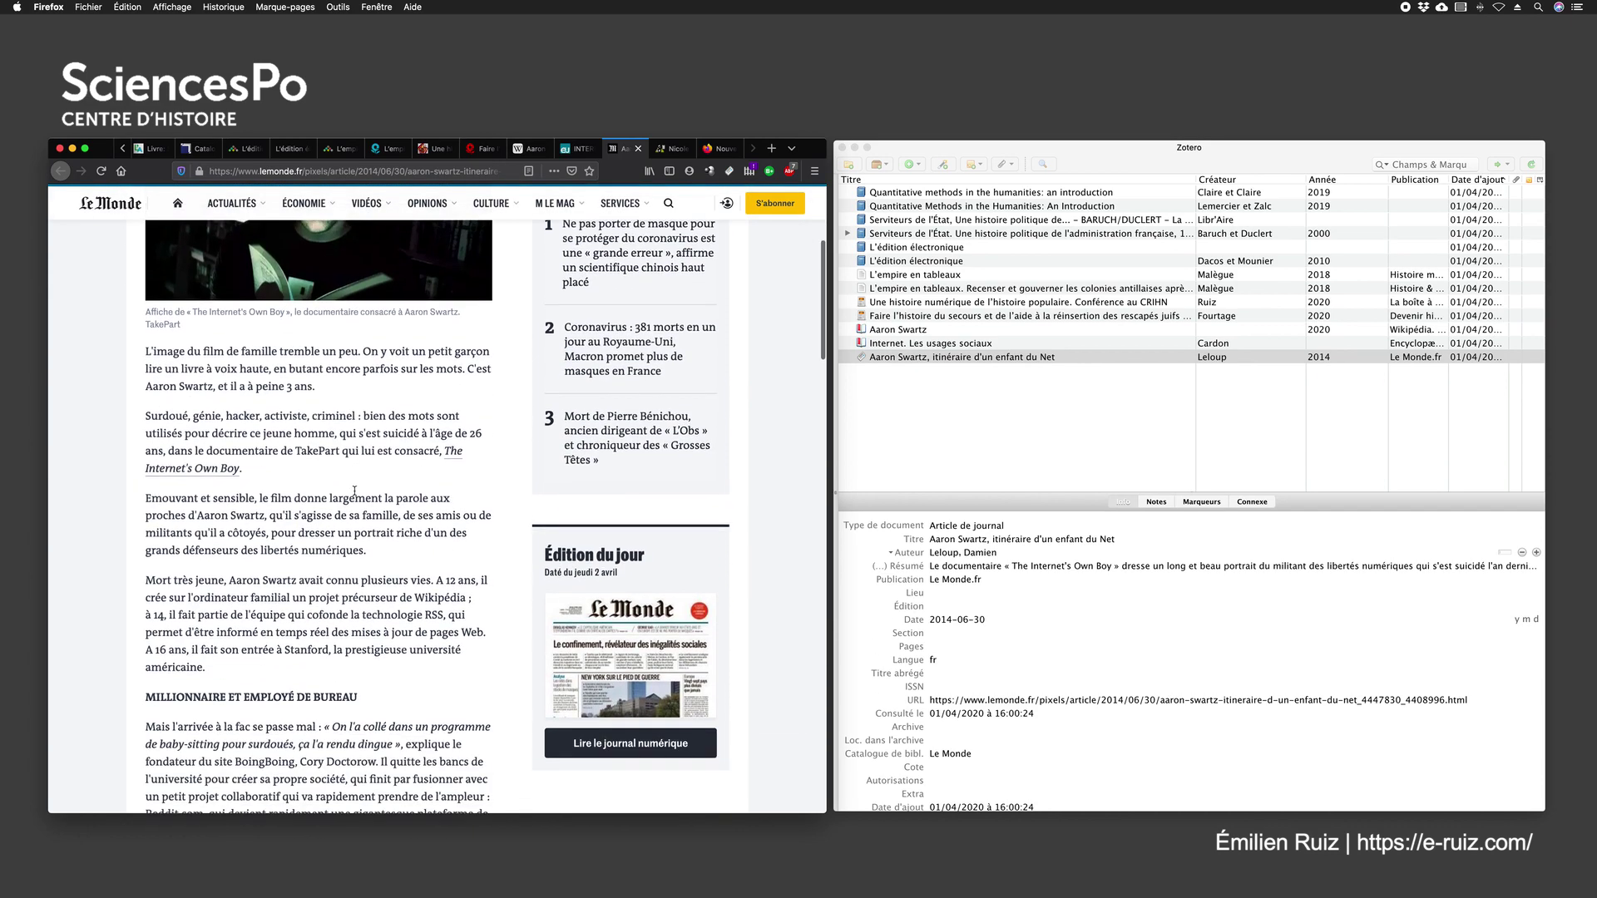
pyautogui.scroll(-12, 354, 491)
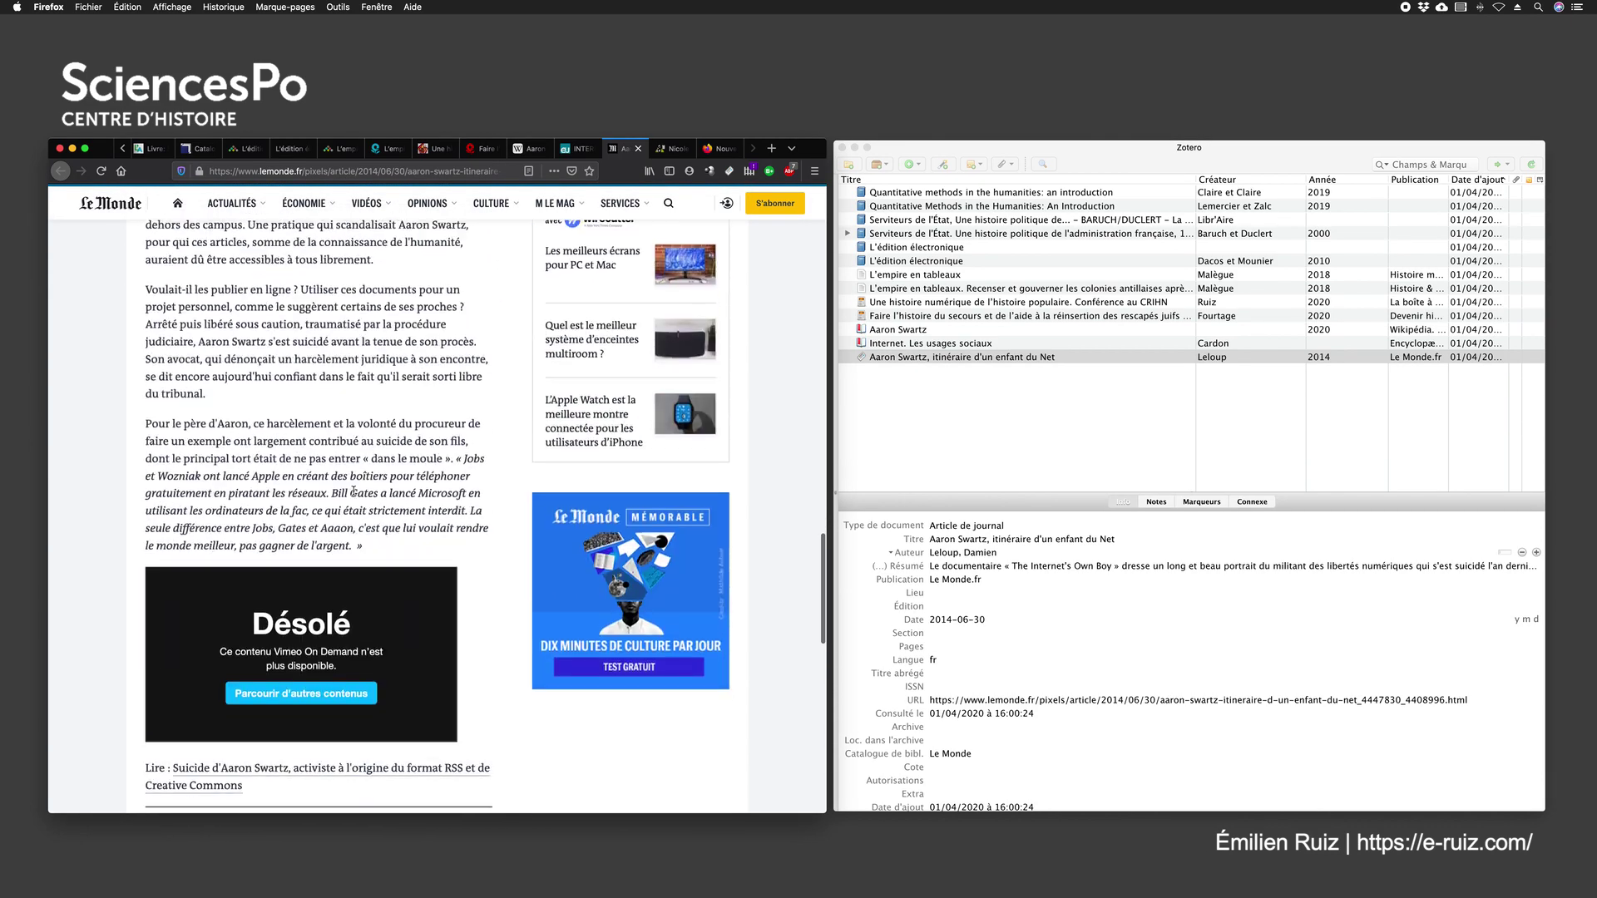
pyautogui.scroll(-5, 354, 491)
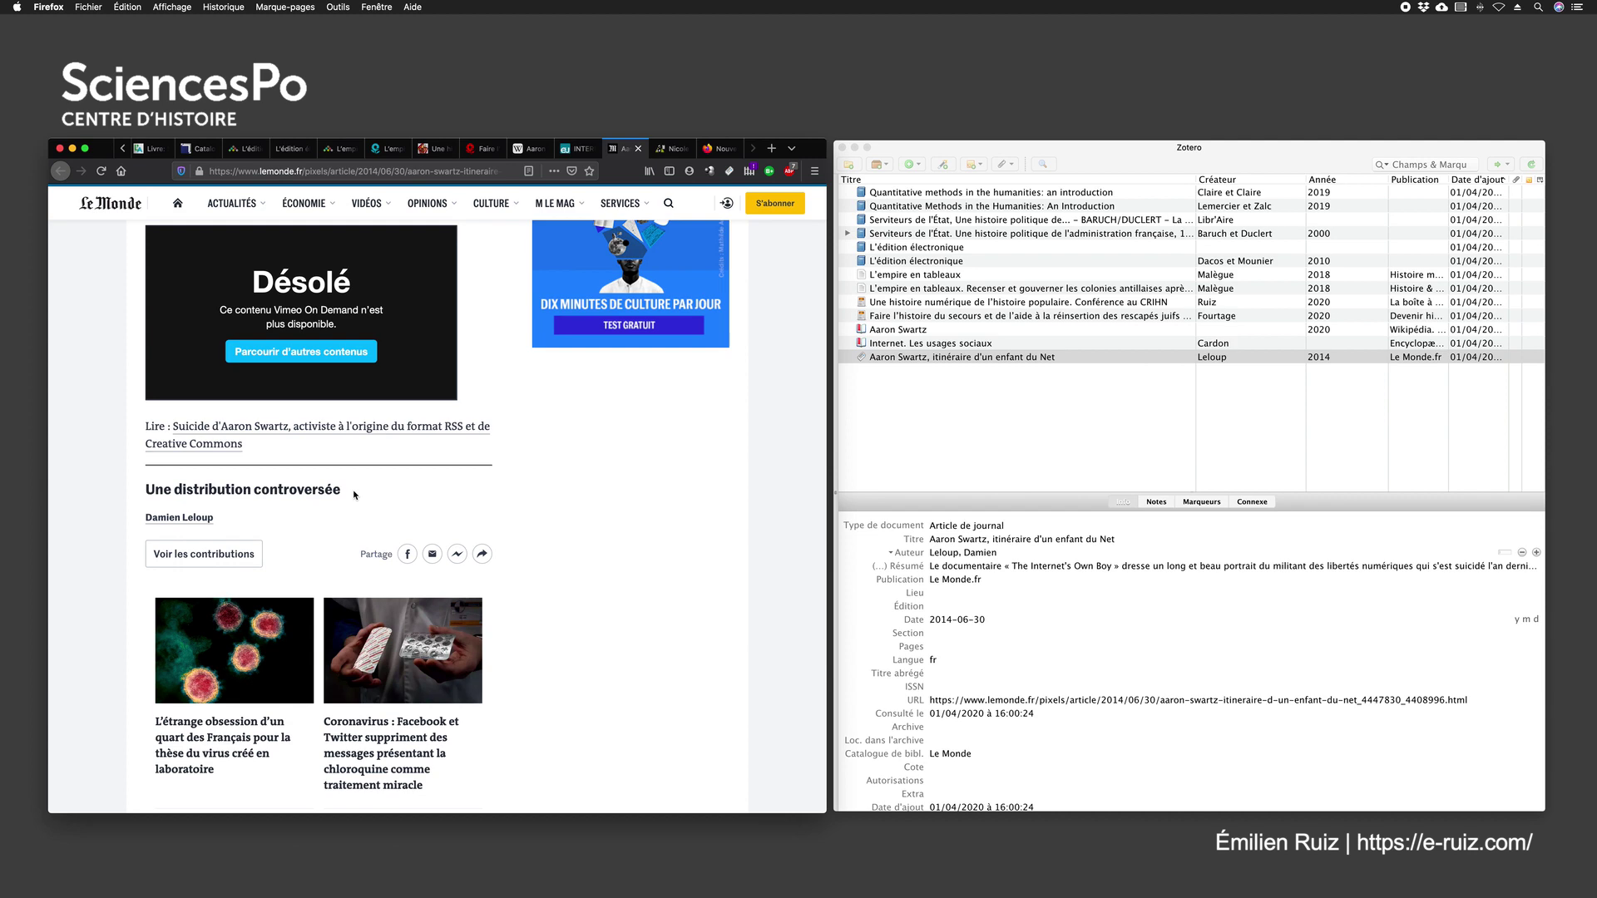
pyautogui.scroll(20, 364, 489)
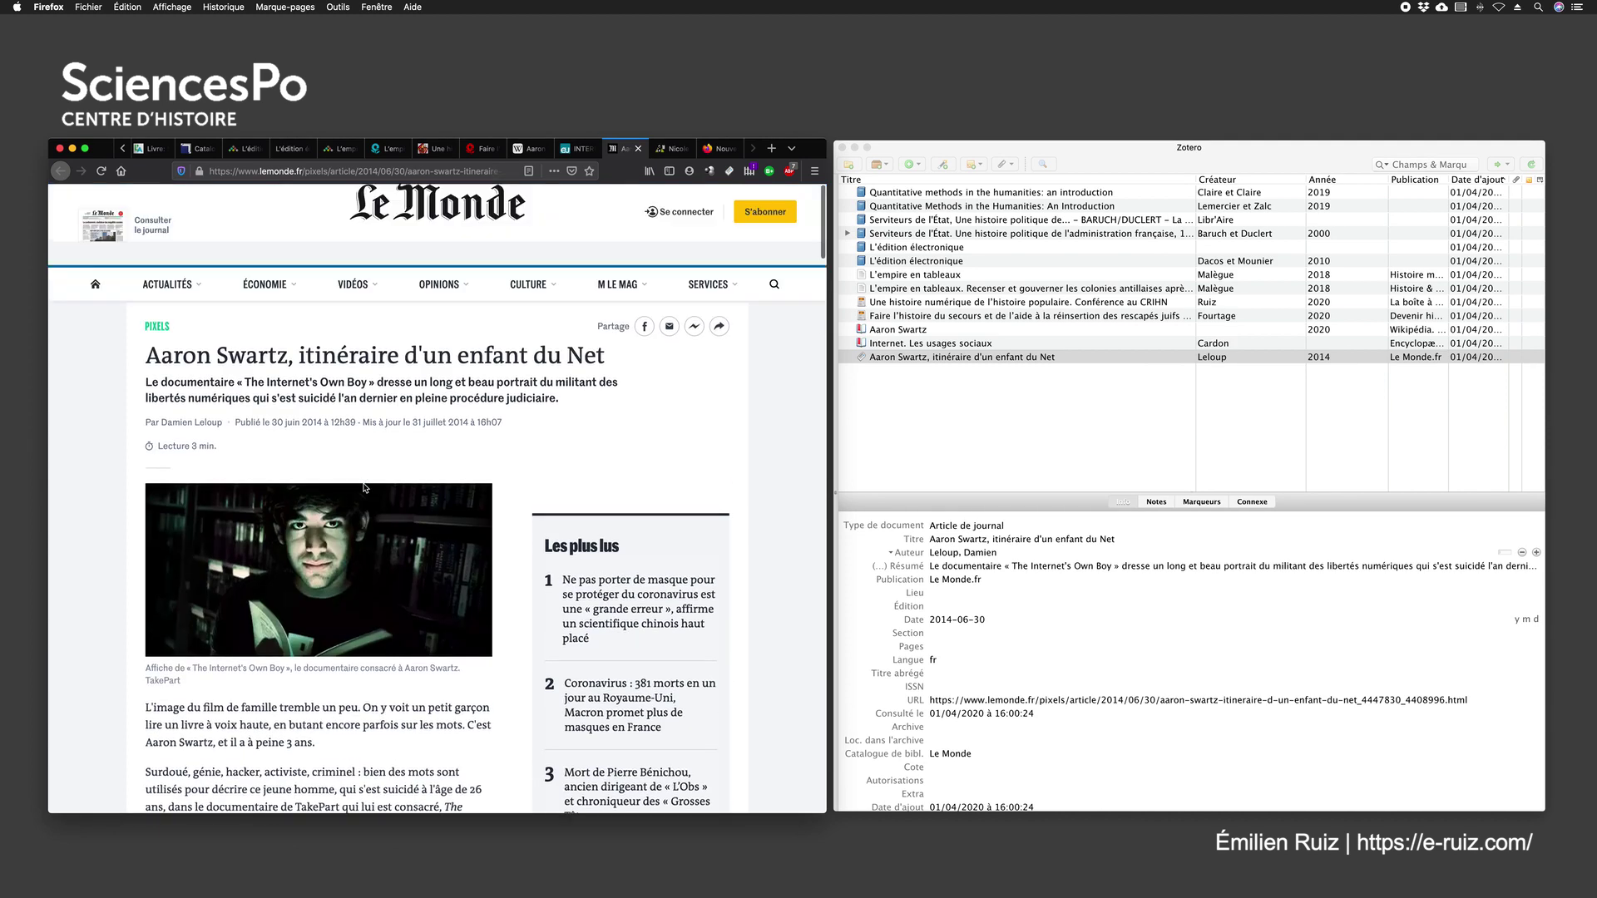
pyautogui.click(948, 647)
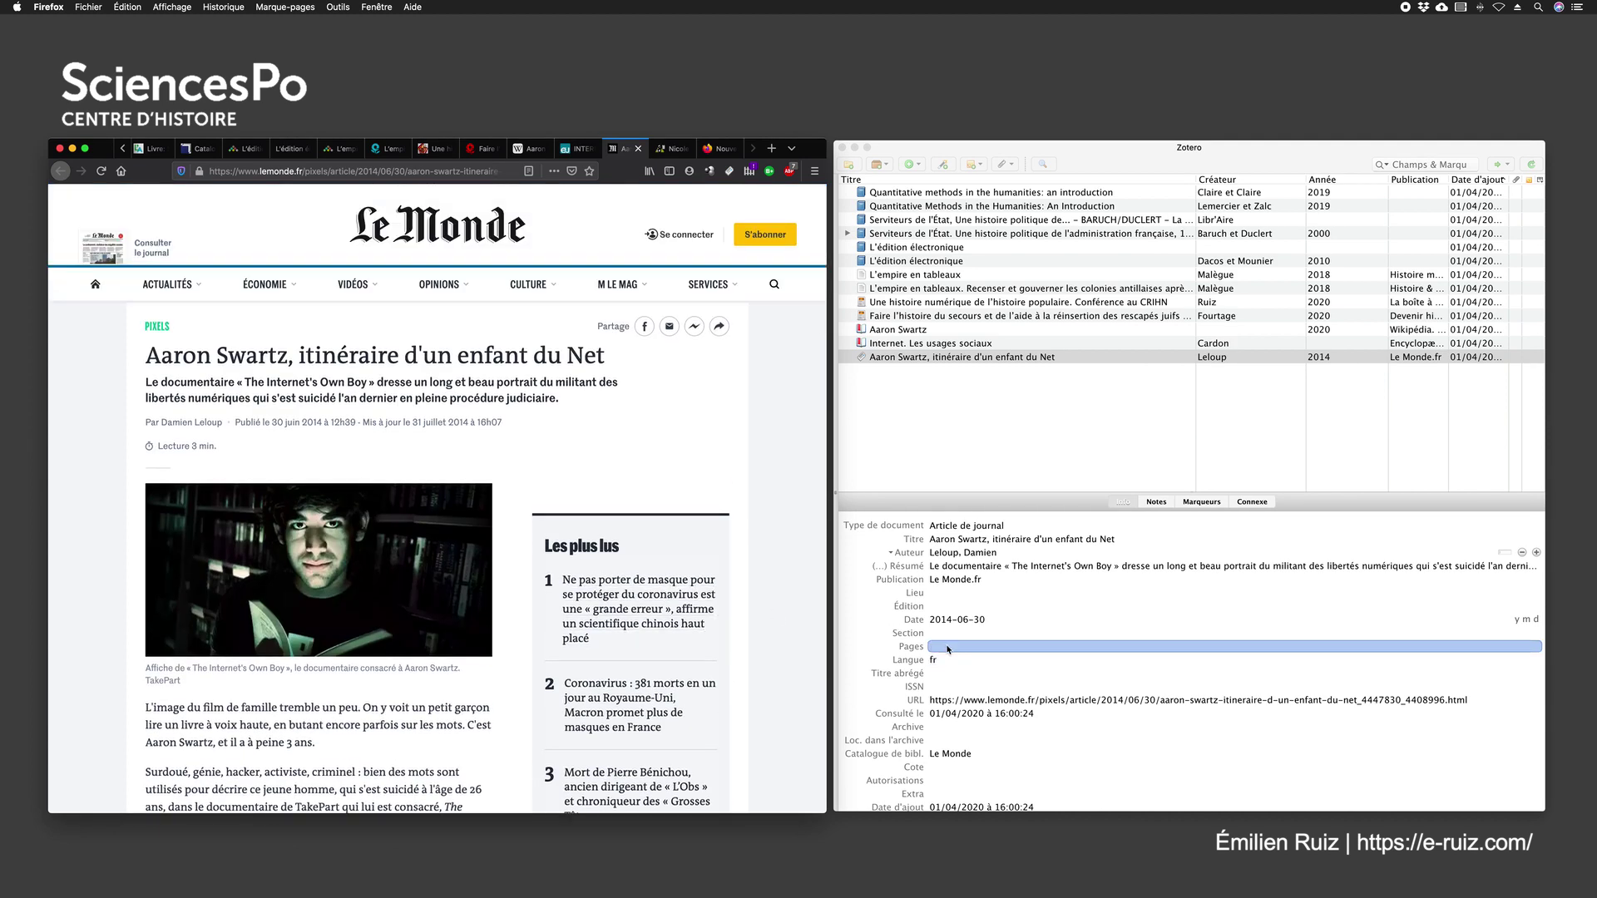
pyautogui.click(948, 702)
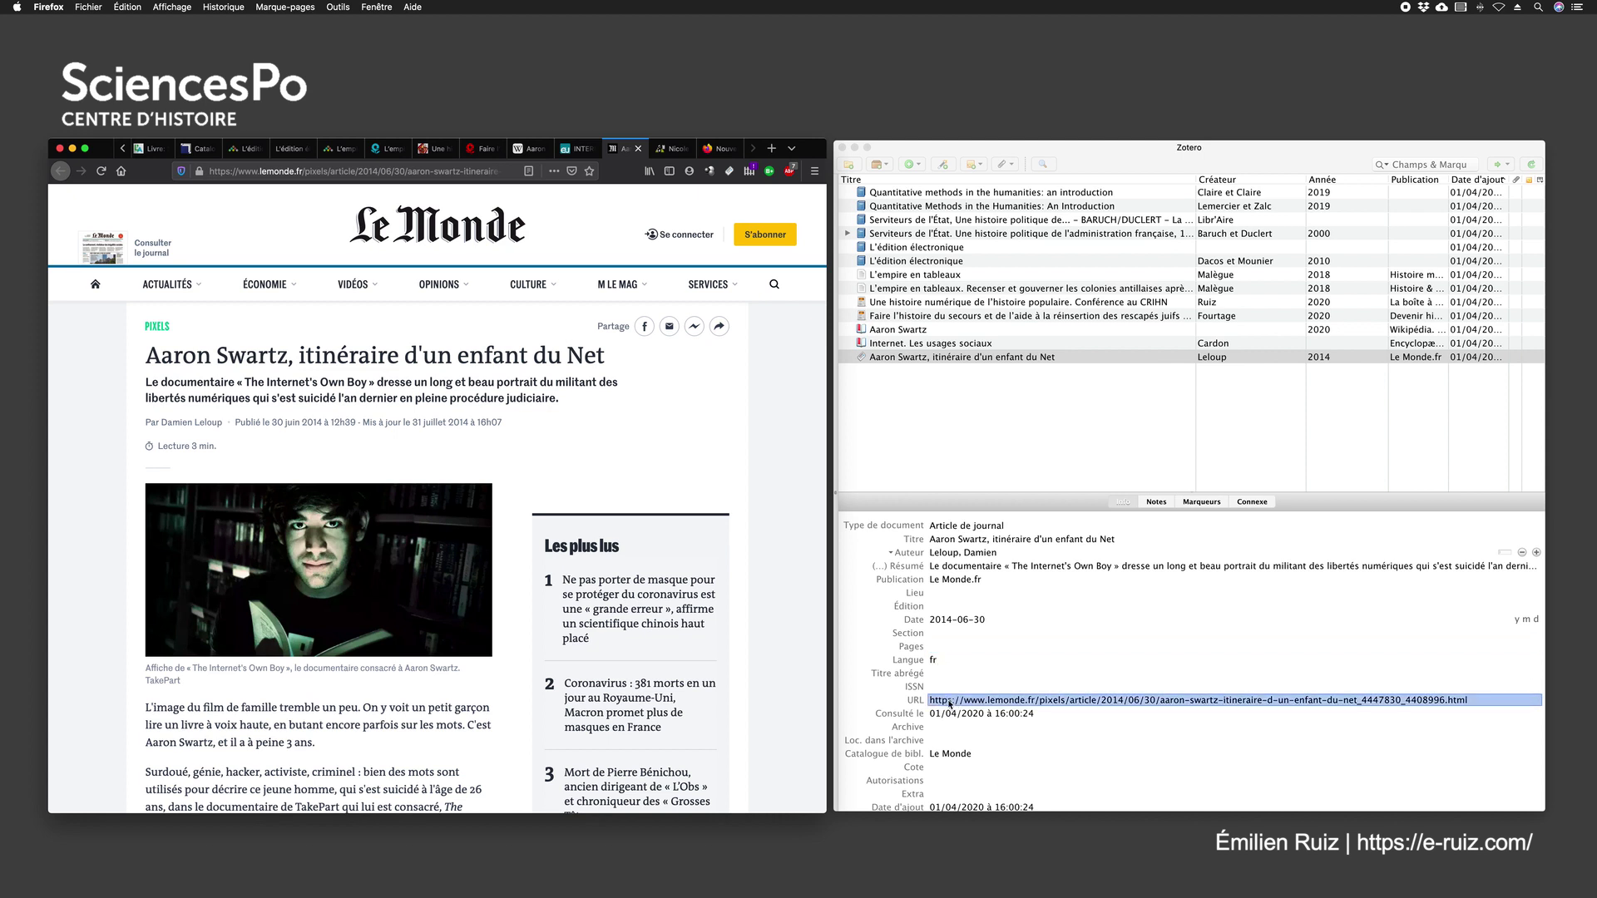
pyautogui.click(957, 620)
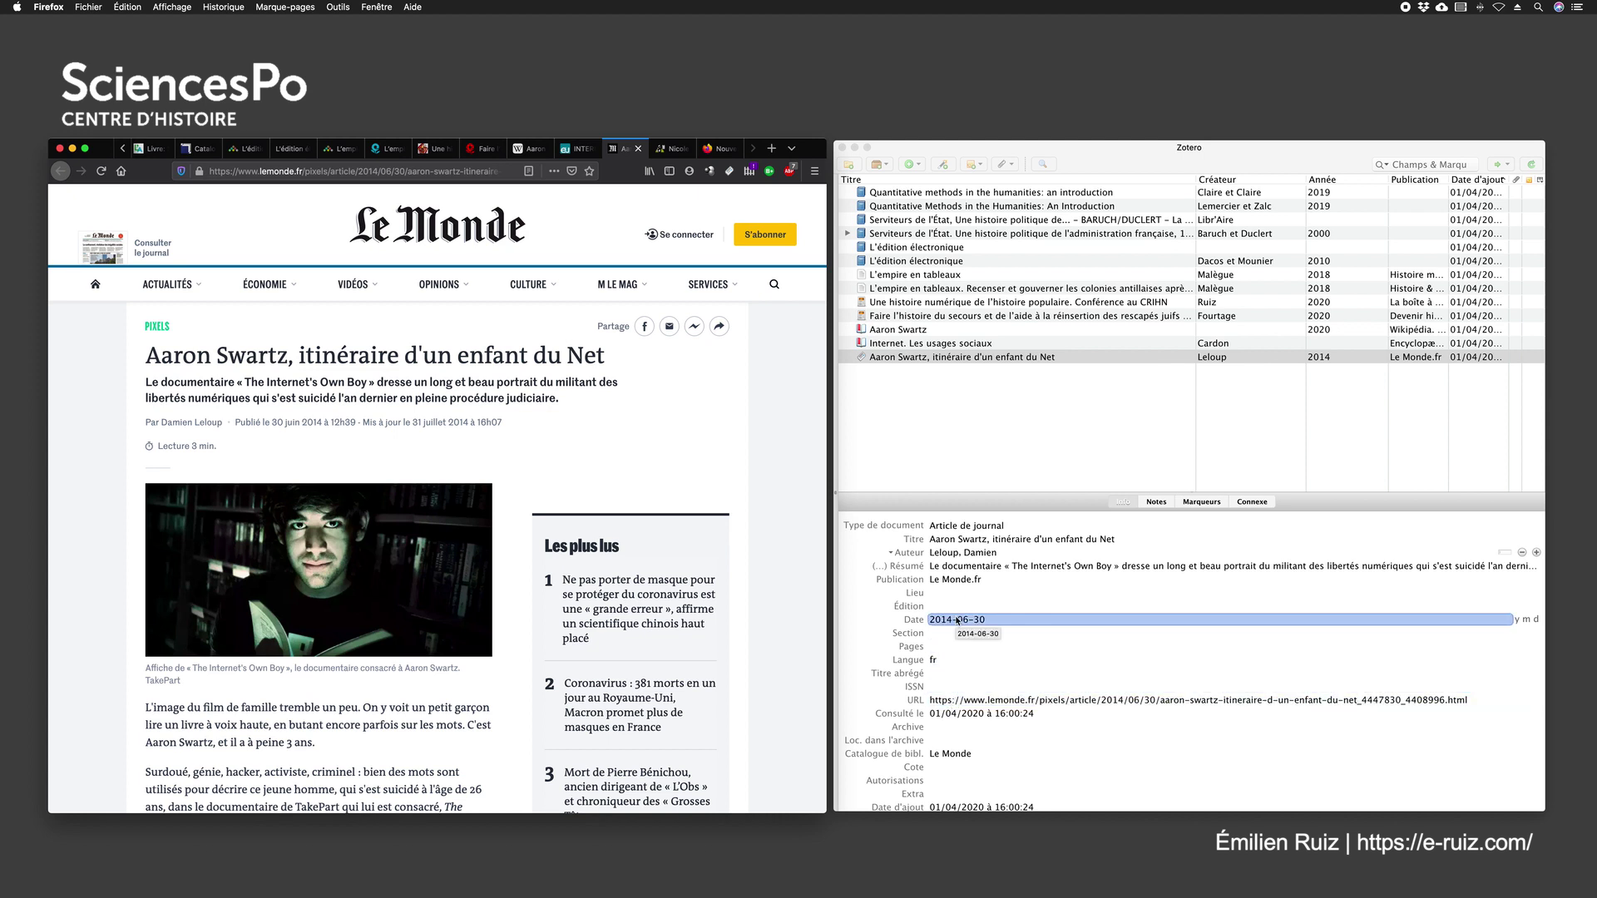
# Step: Change the publication name of the newspaper record to "Le Monde"
pyautogui.click(945, 580)
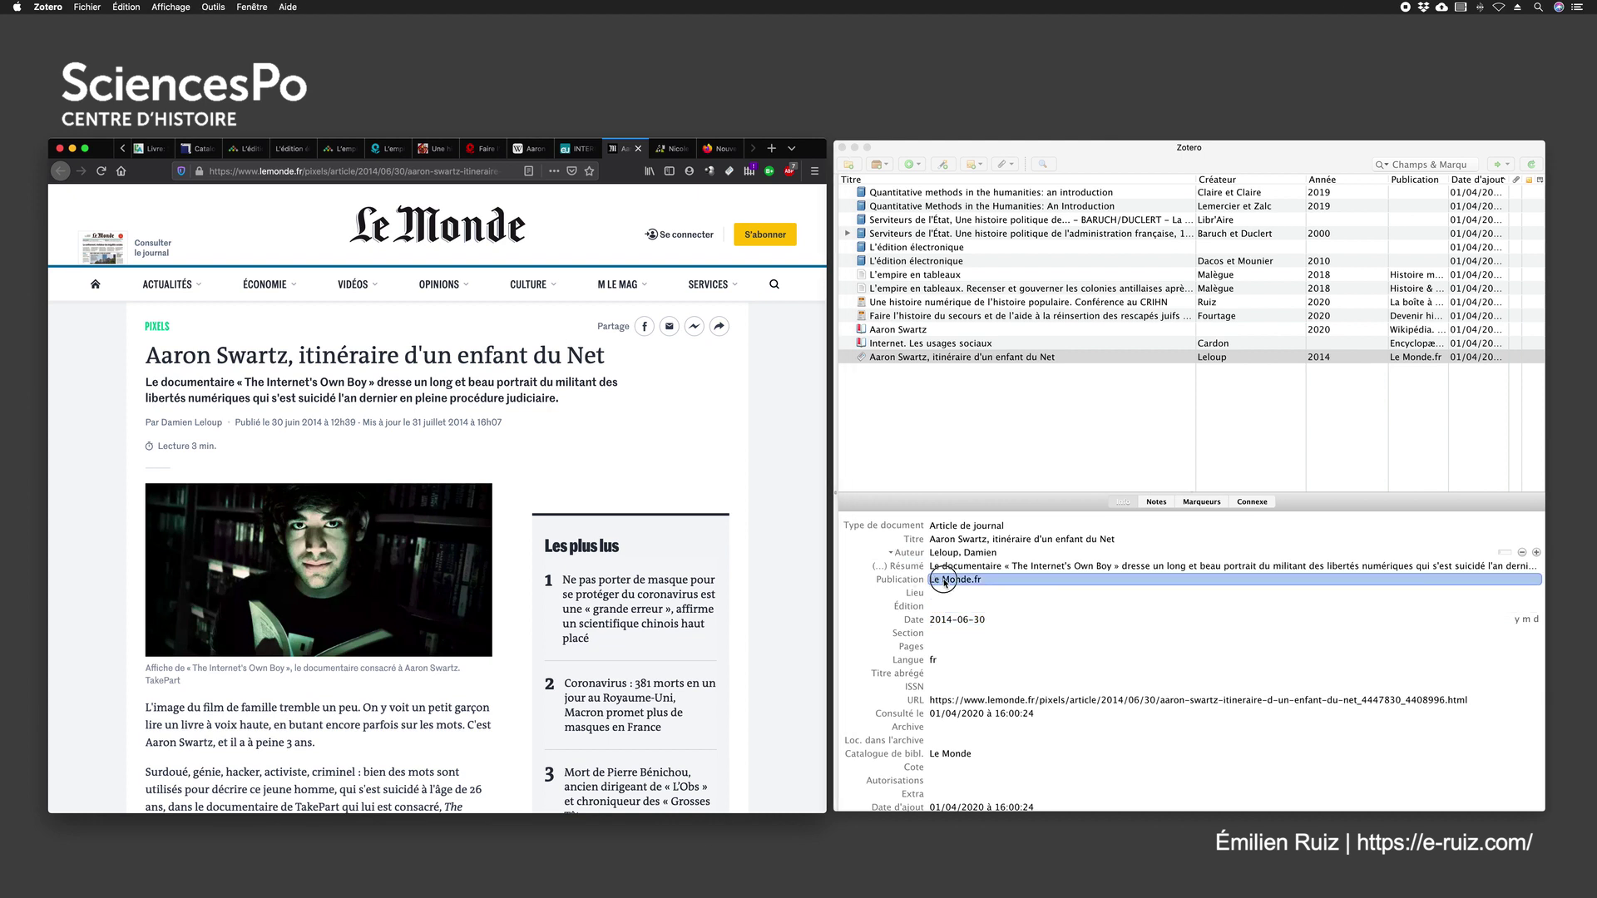
pyautogui.click(1008, 581)
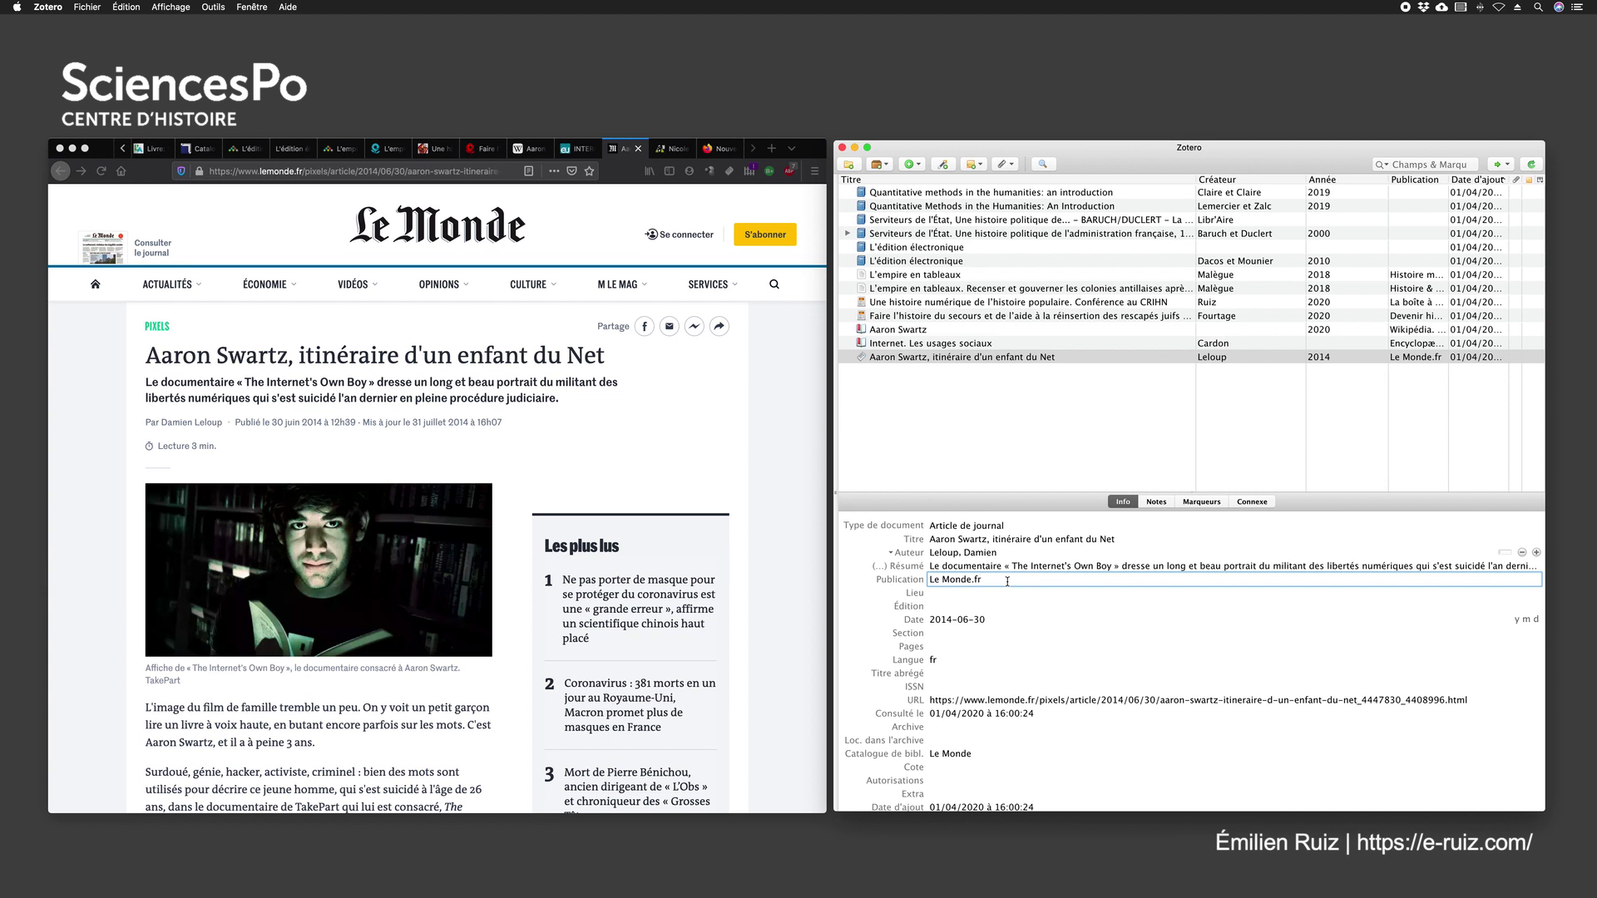
pyautogui.press('BackSpace')
pyautogui.press('BackSpace')
pyautogui.press('BackSpace')
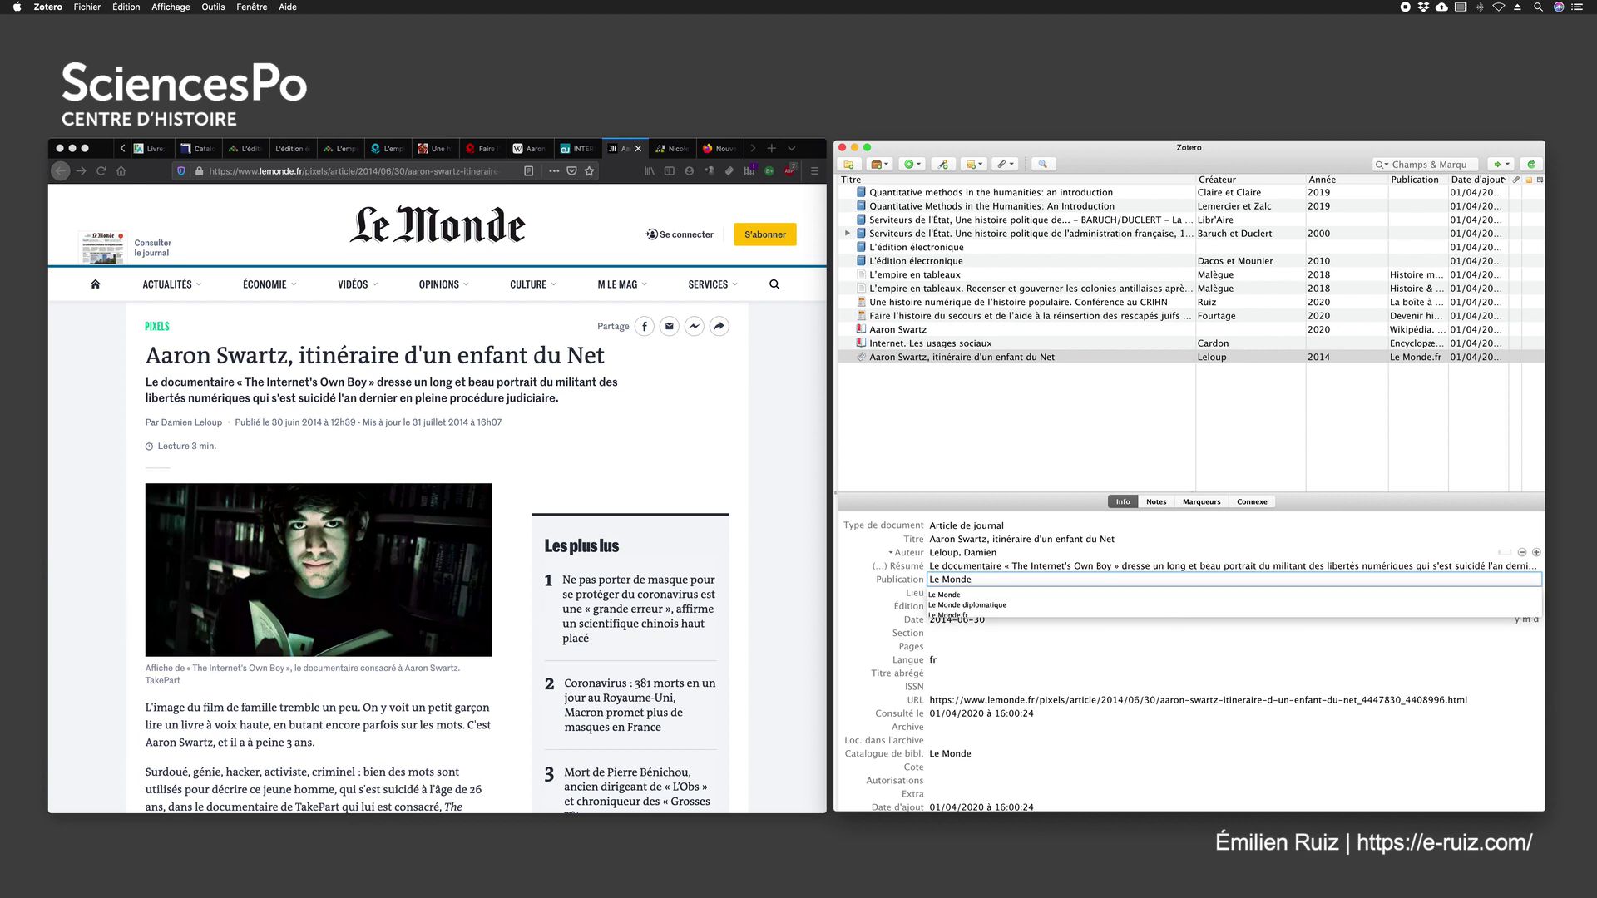
pyautogui.press('Return')
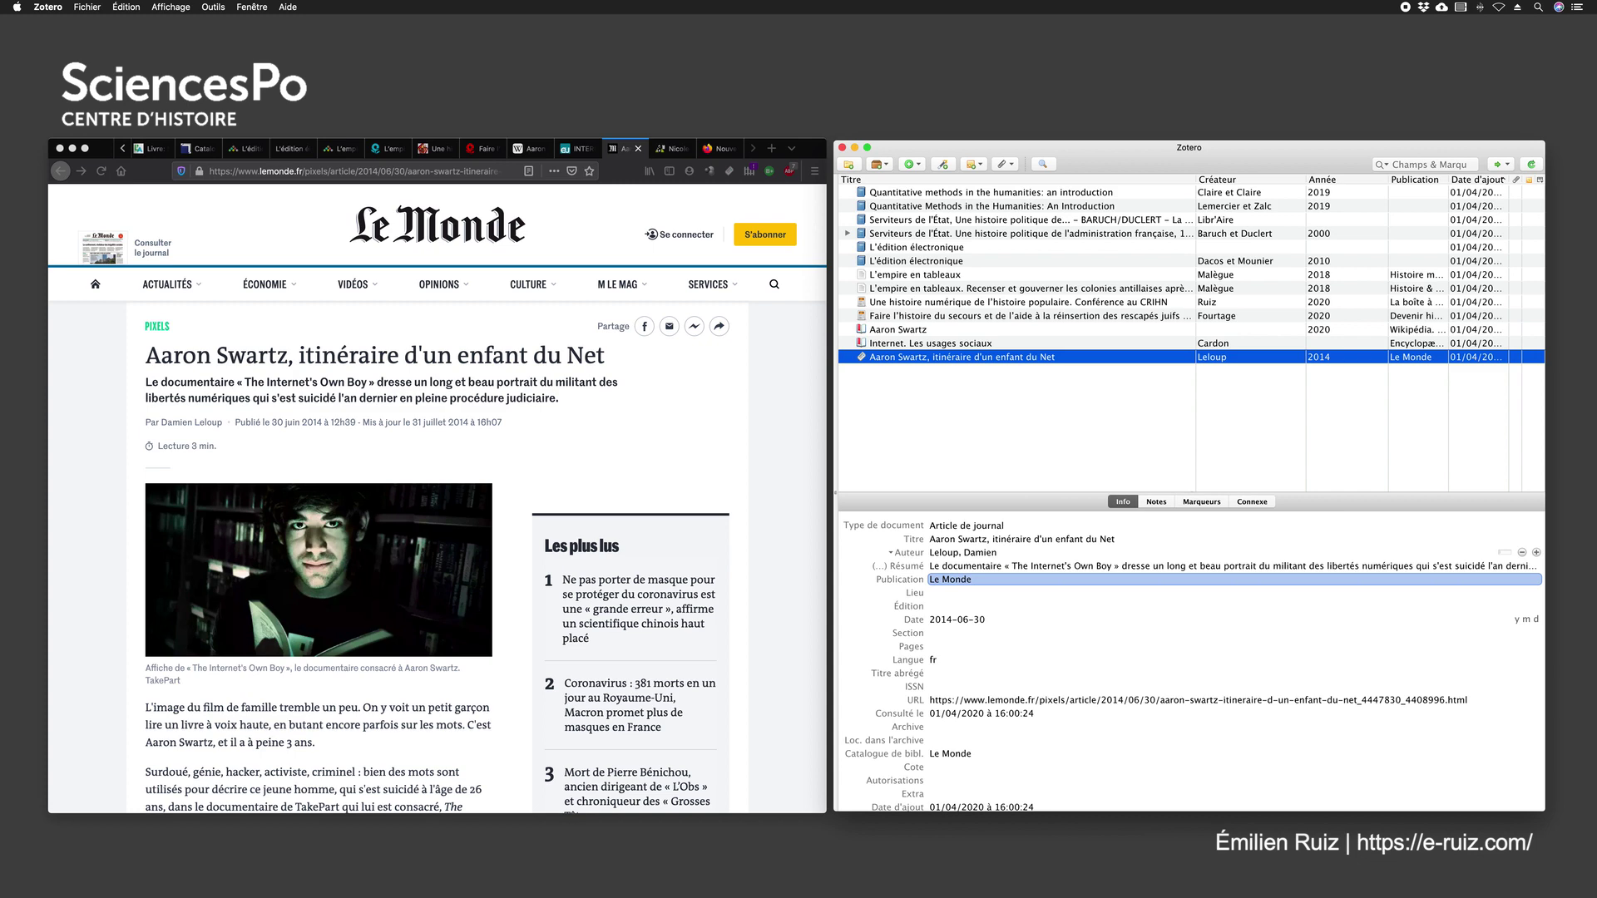
pyautogui.press('Return')
# Step: Open the Mediapart article "Nicole Lapierre en architecte de notre empathie politique agissante" in the browser and save it into the Zotero library
pyautogui.click(671, 150)
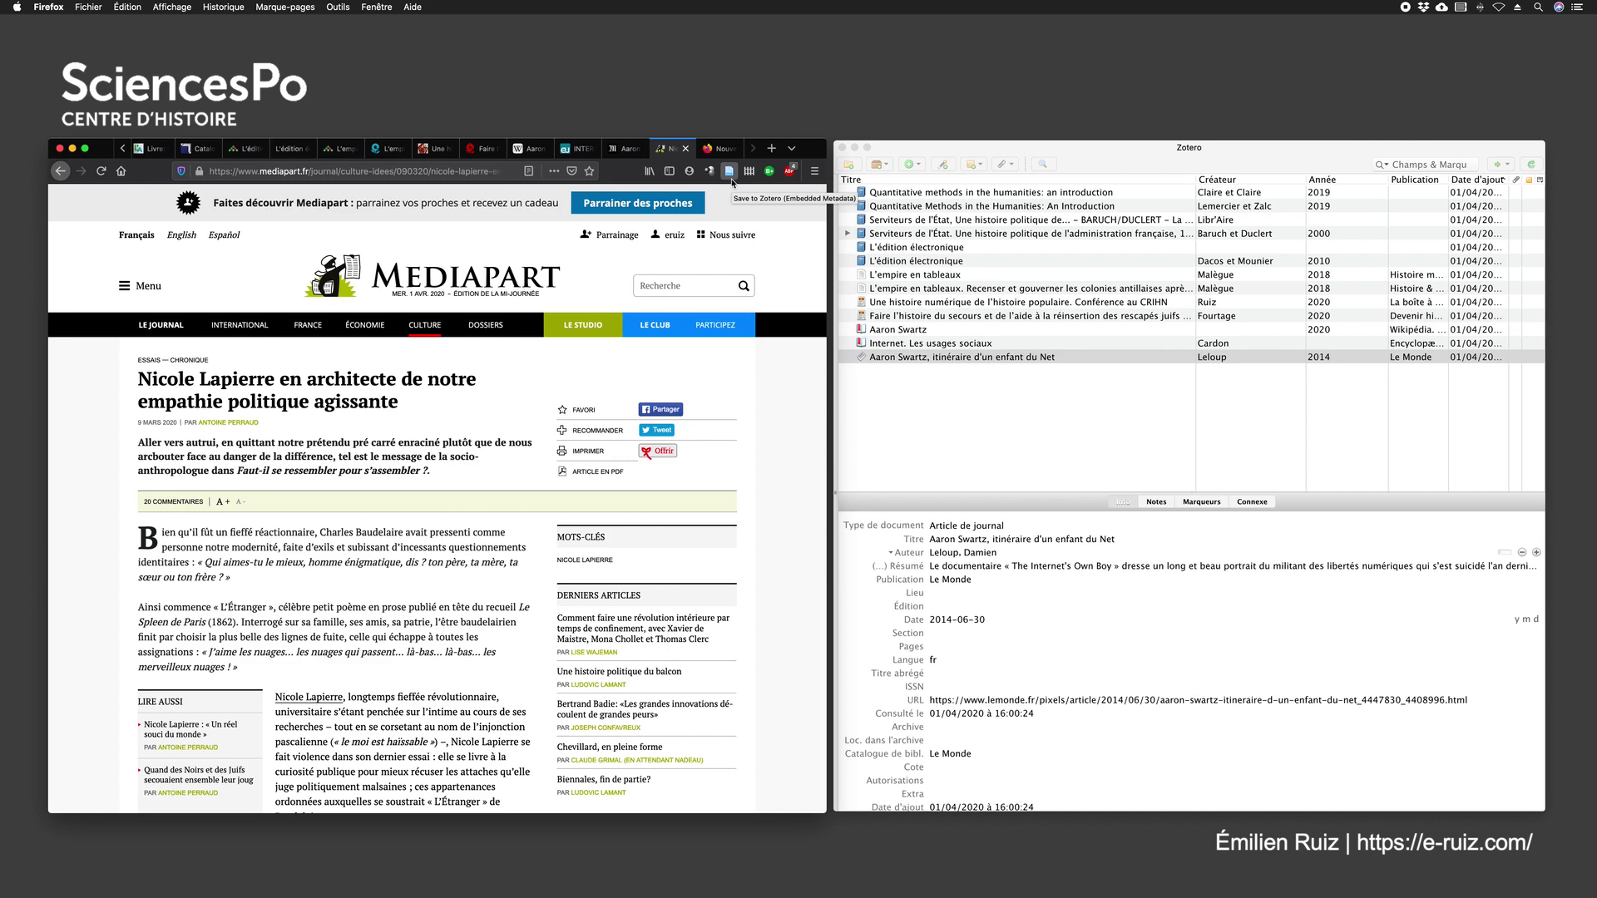
pyautogui.click(729, 171)
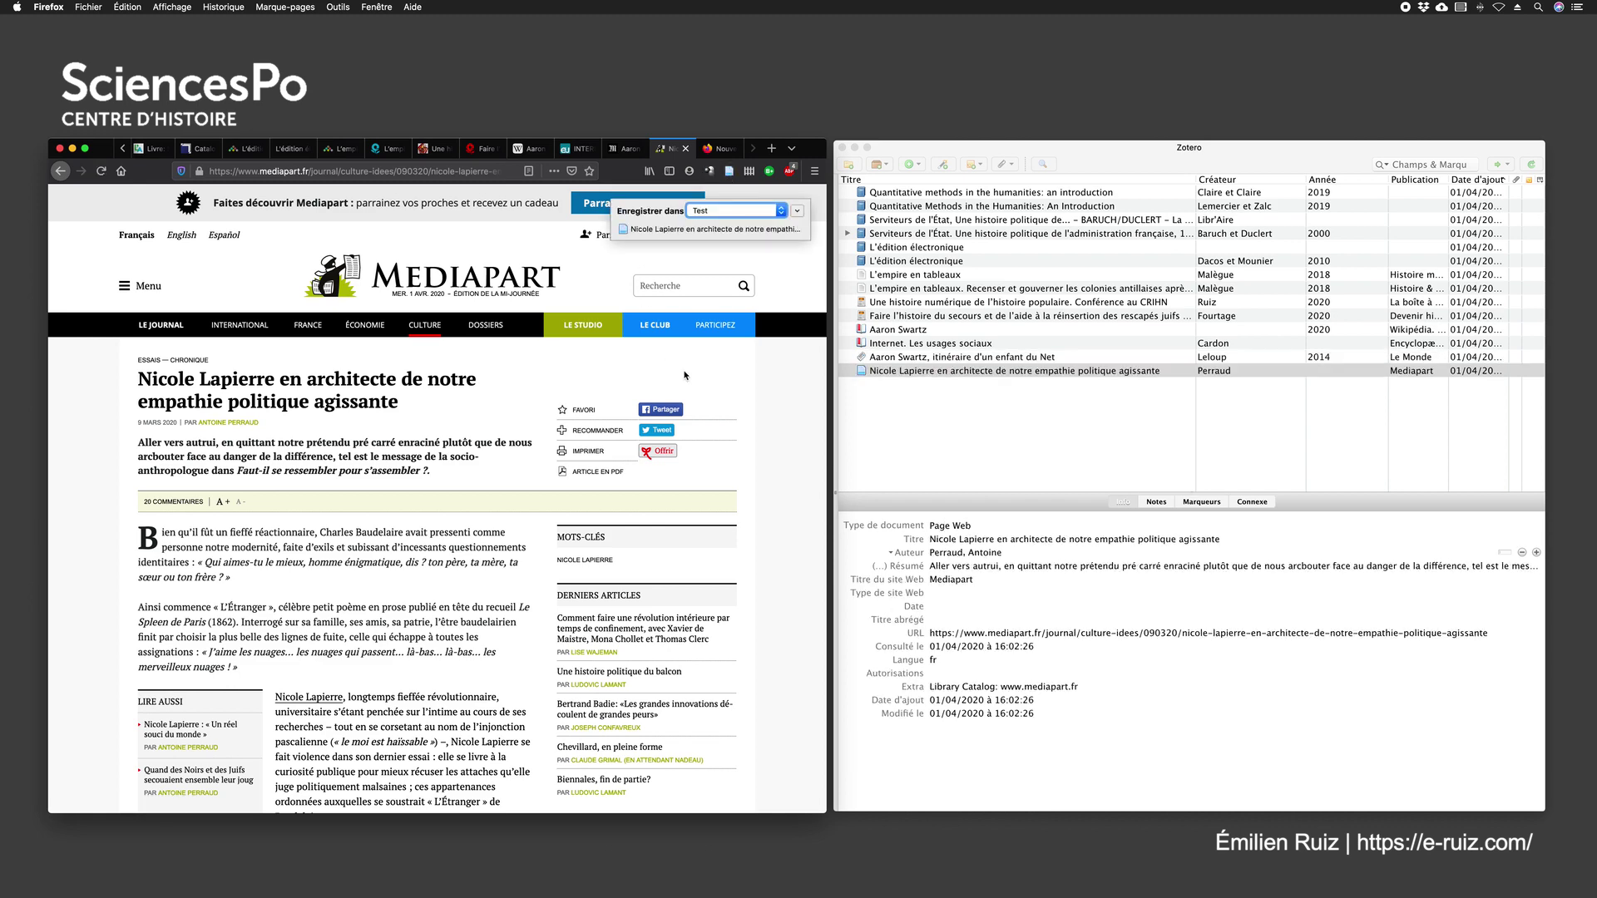
# Step: Check the item type, title, author, abstract, website title and extra fields of the Mediapart record against the article page
pyautogui.click(972, 524)
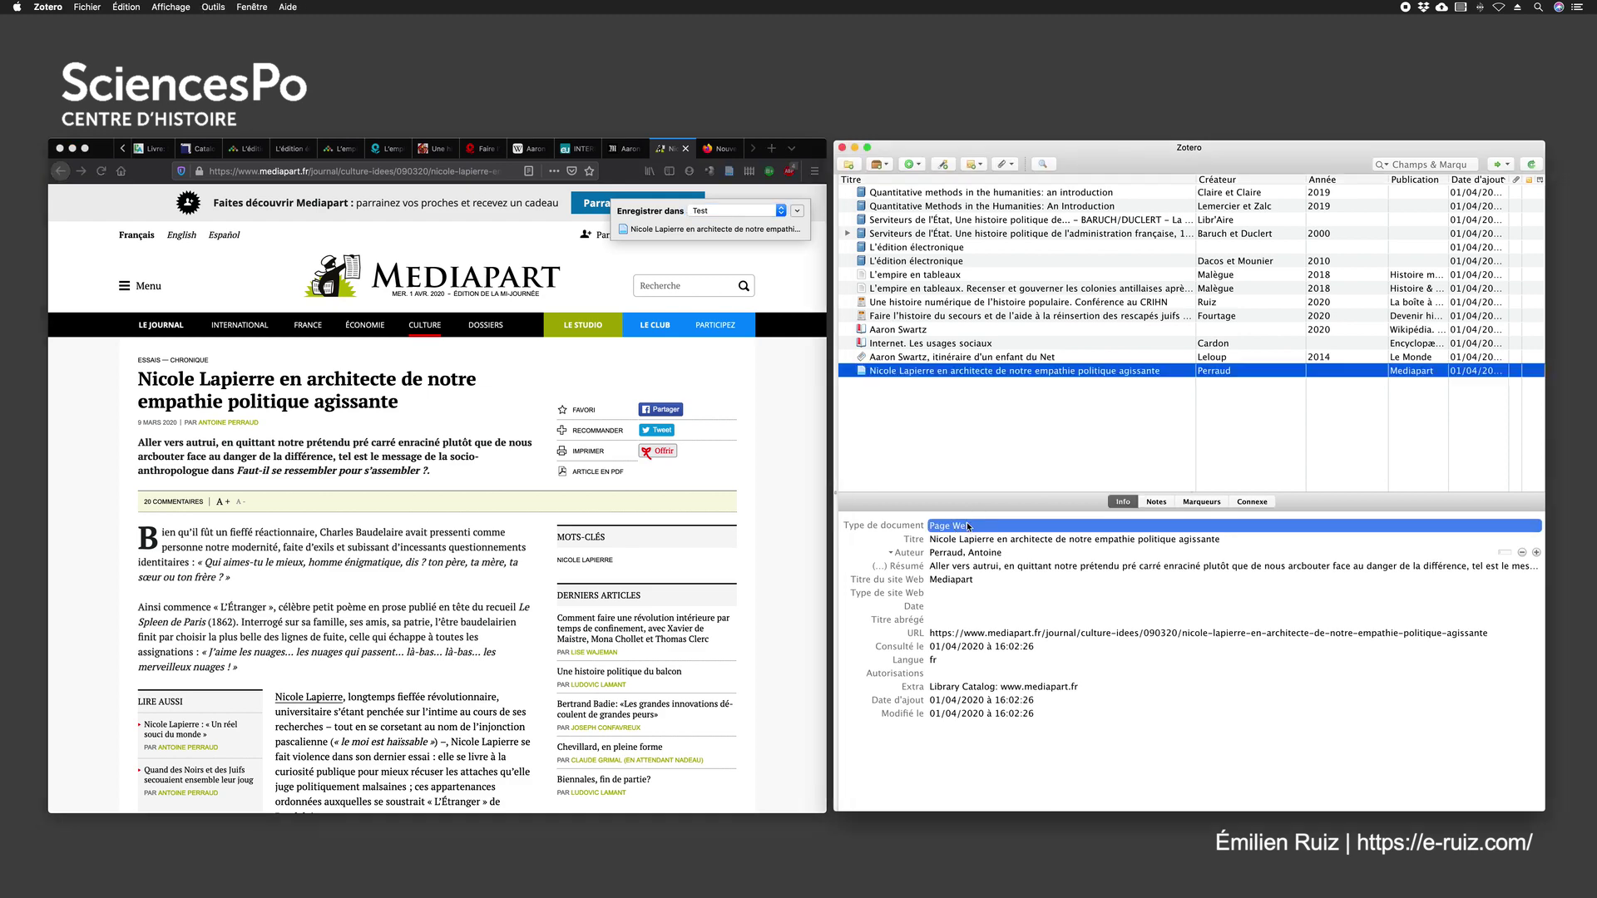
pyautogui.click(946, 525)
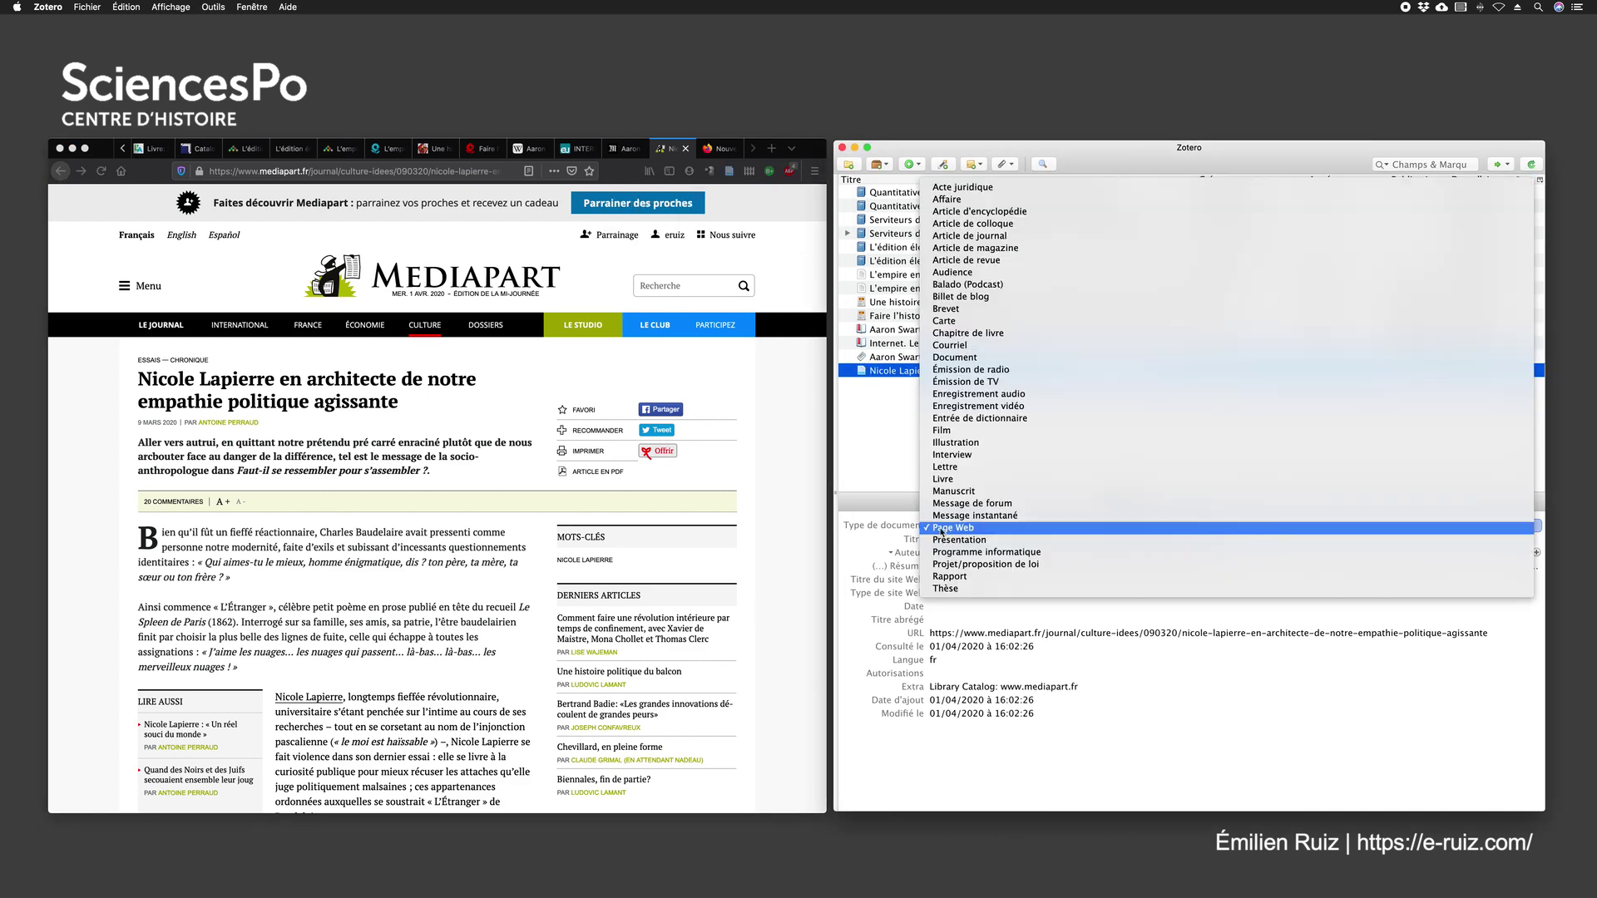
pyautogui.click(909, 520)
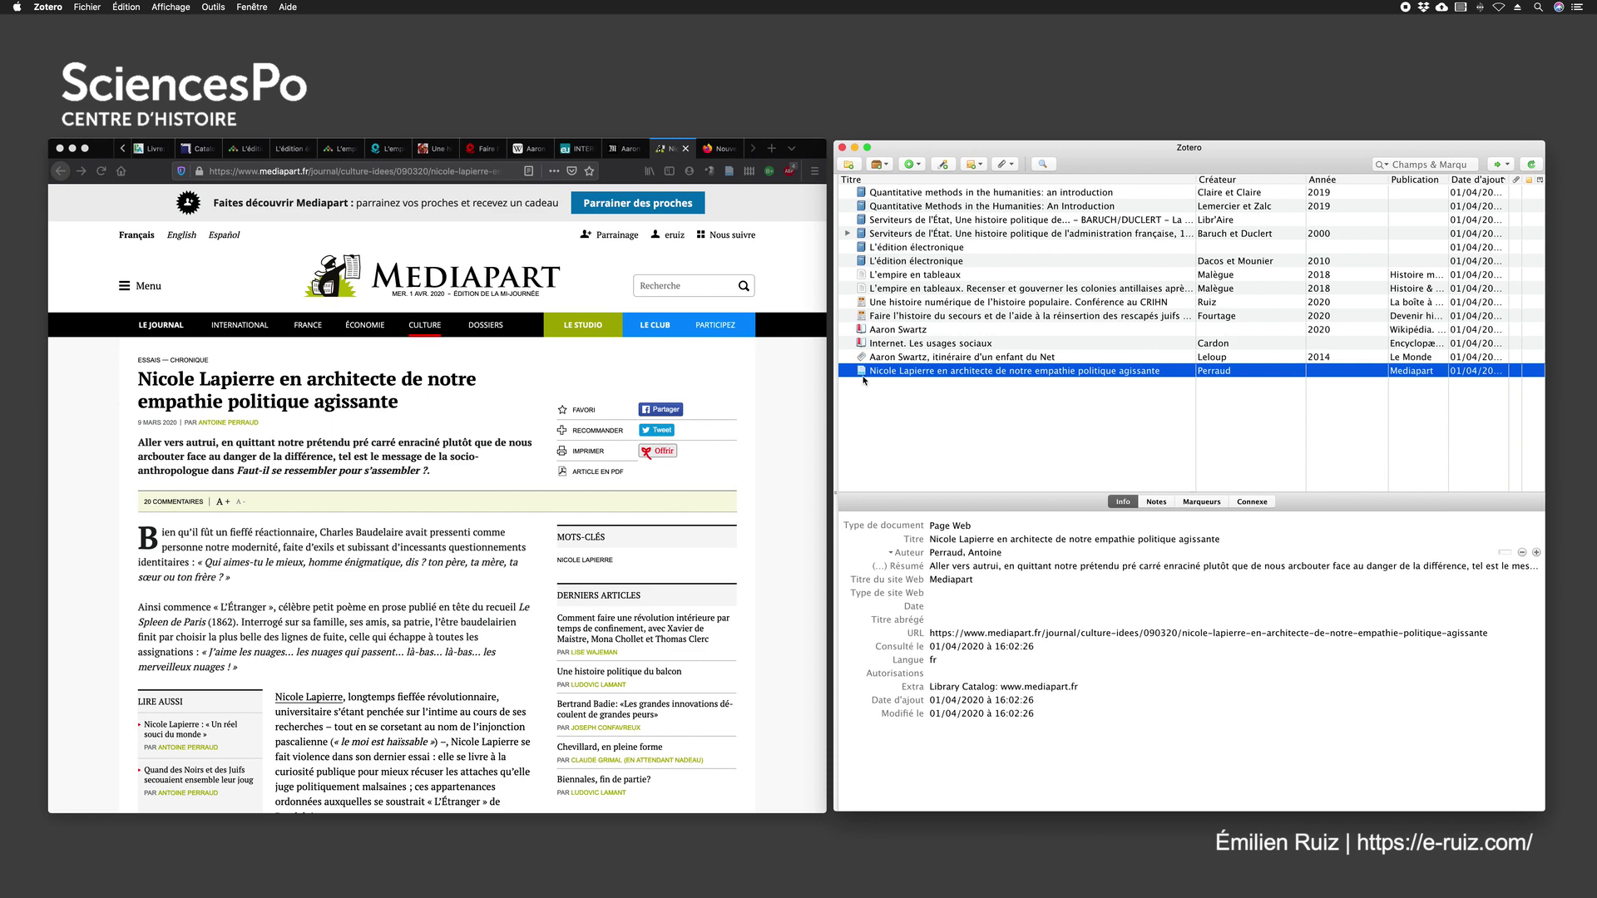
pyautogui.click(974, 539)
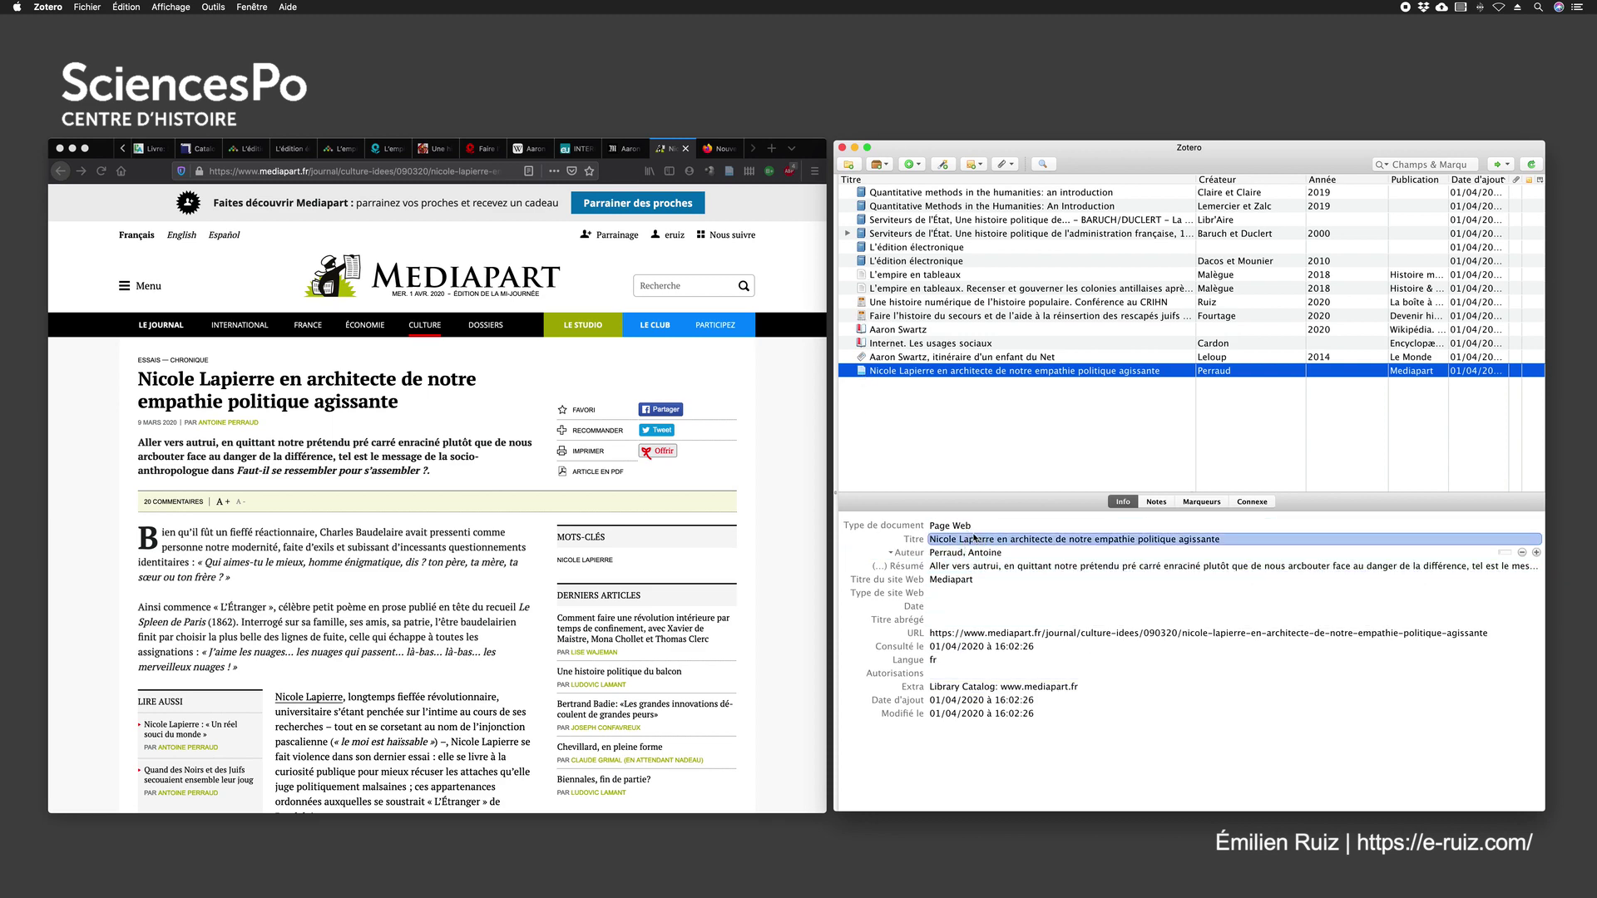
pyautogui.click(978, 539)
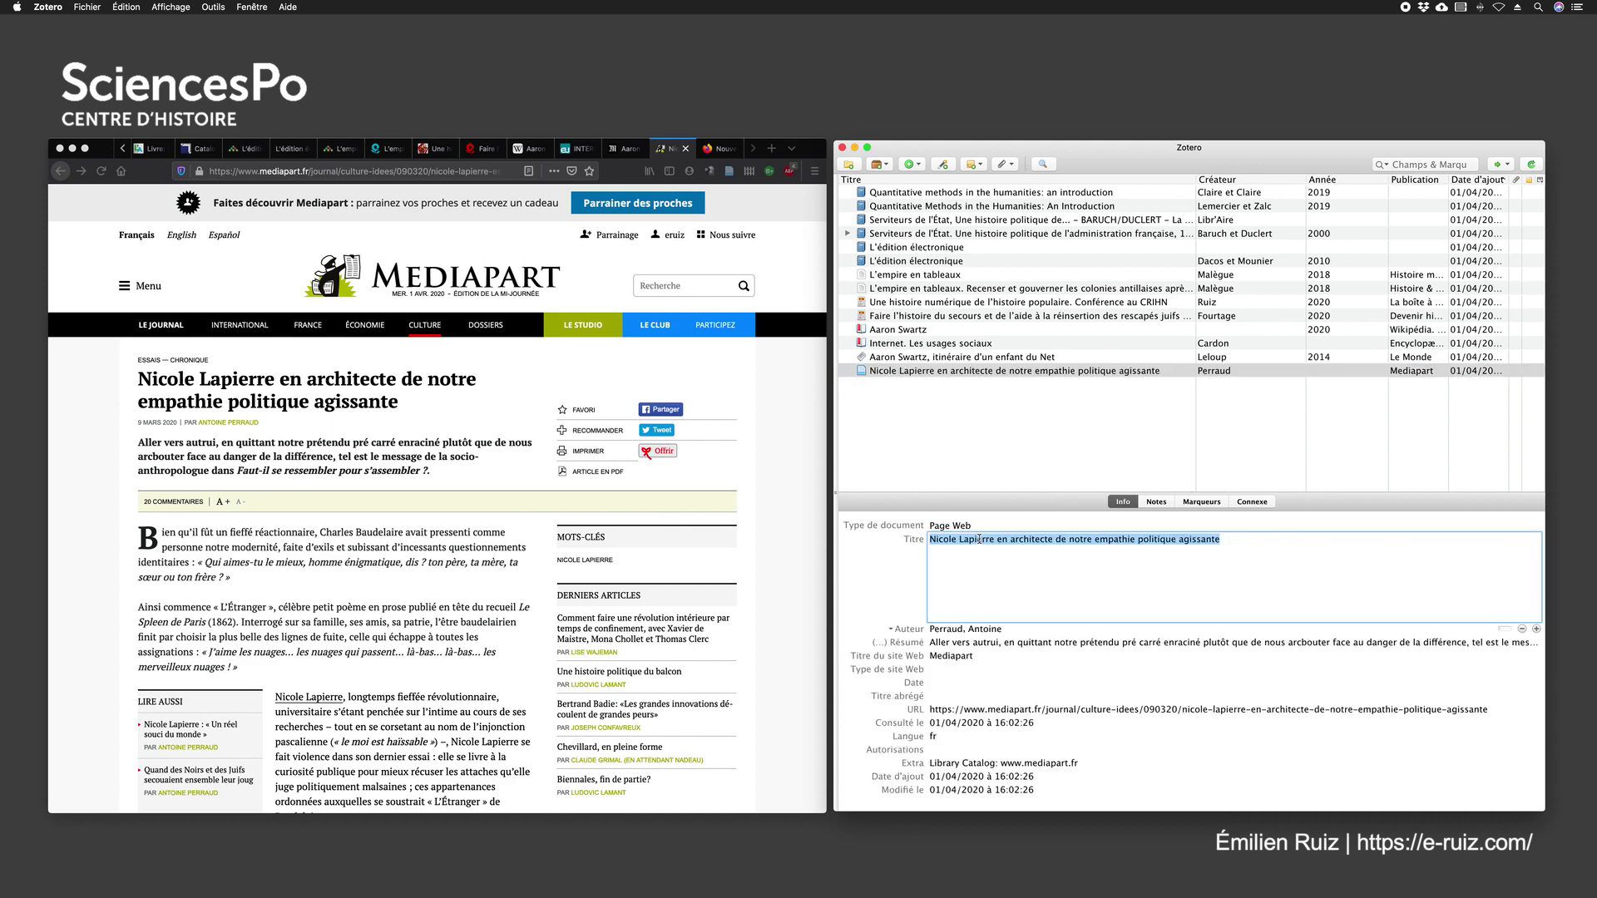
pyautogui.moveTo(402, 406); pyautogui.dragTo(118, 387)
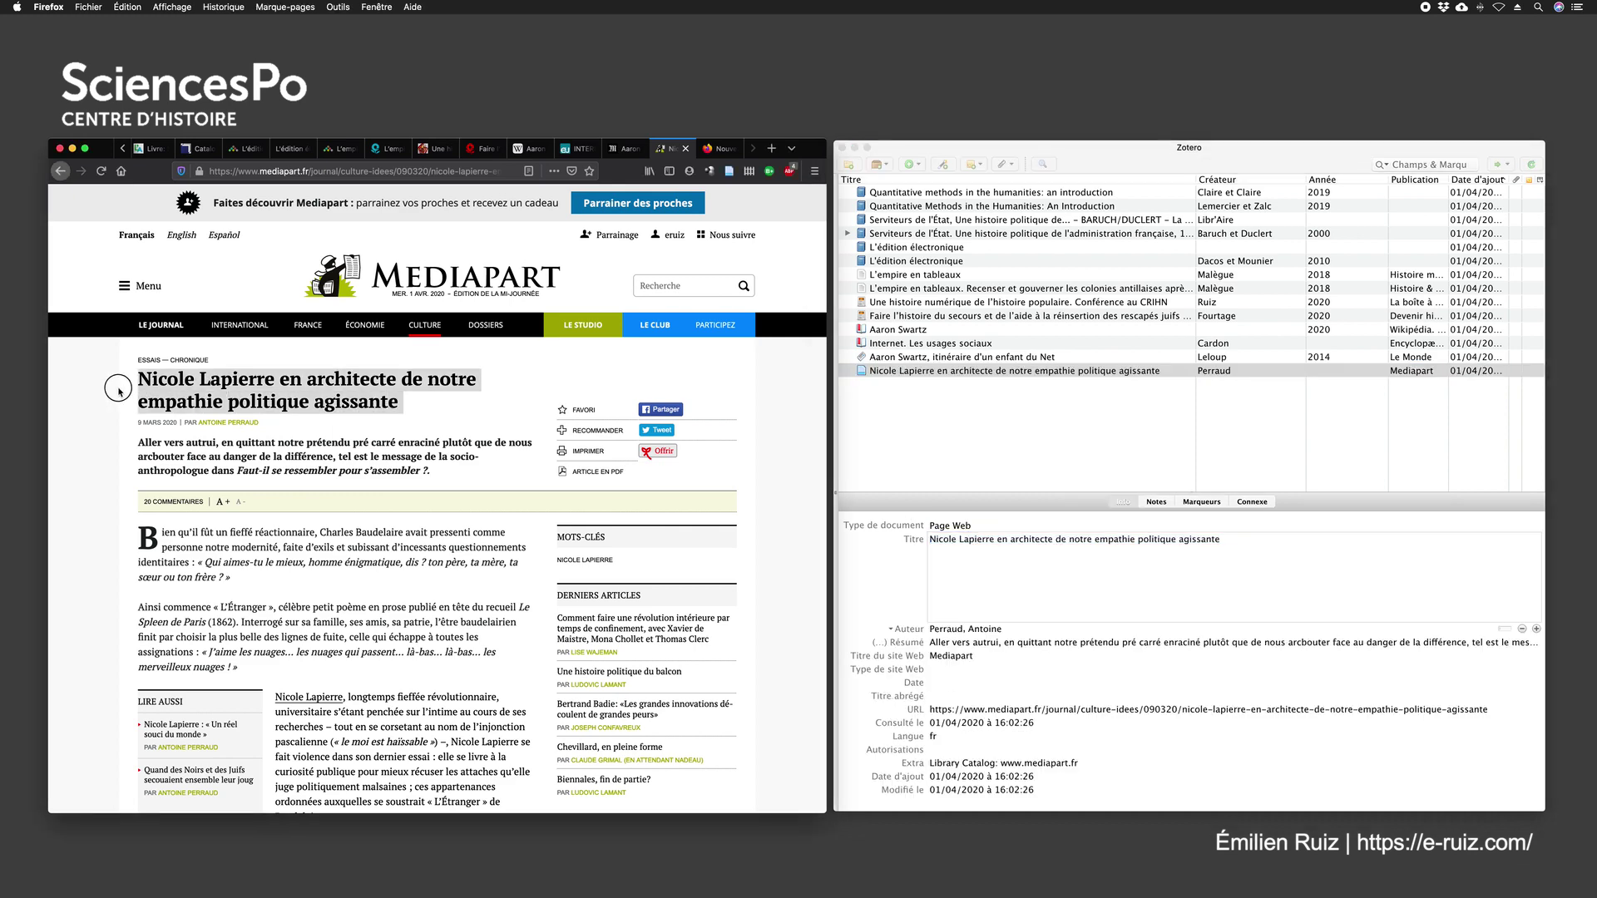
pyautogui.click(860, 564)
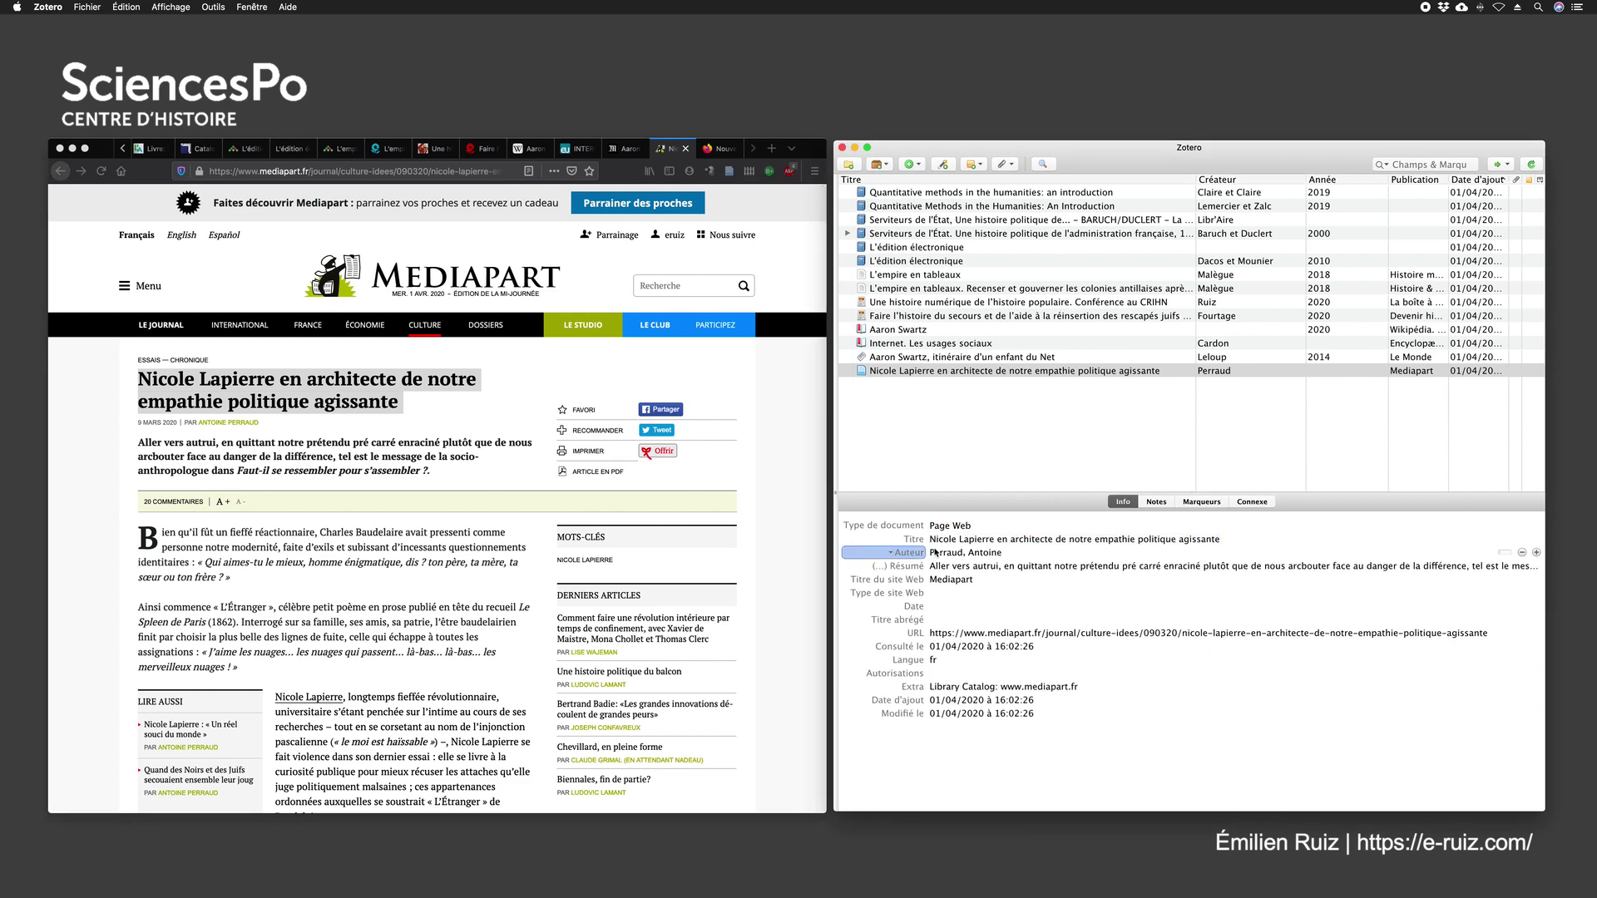
pyautogui.click(938, 553)
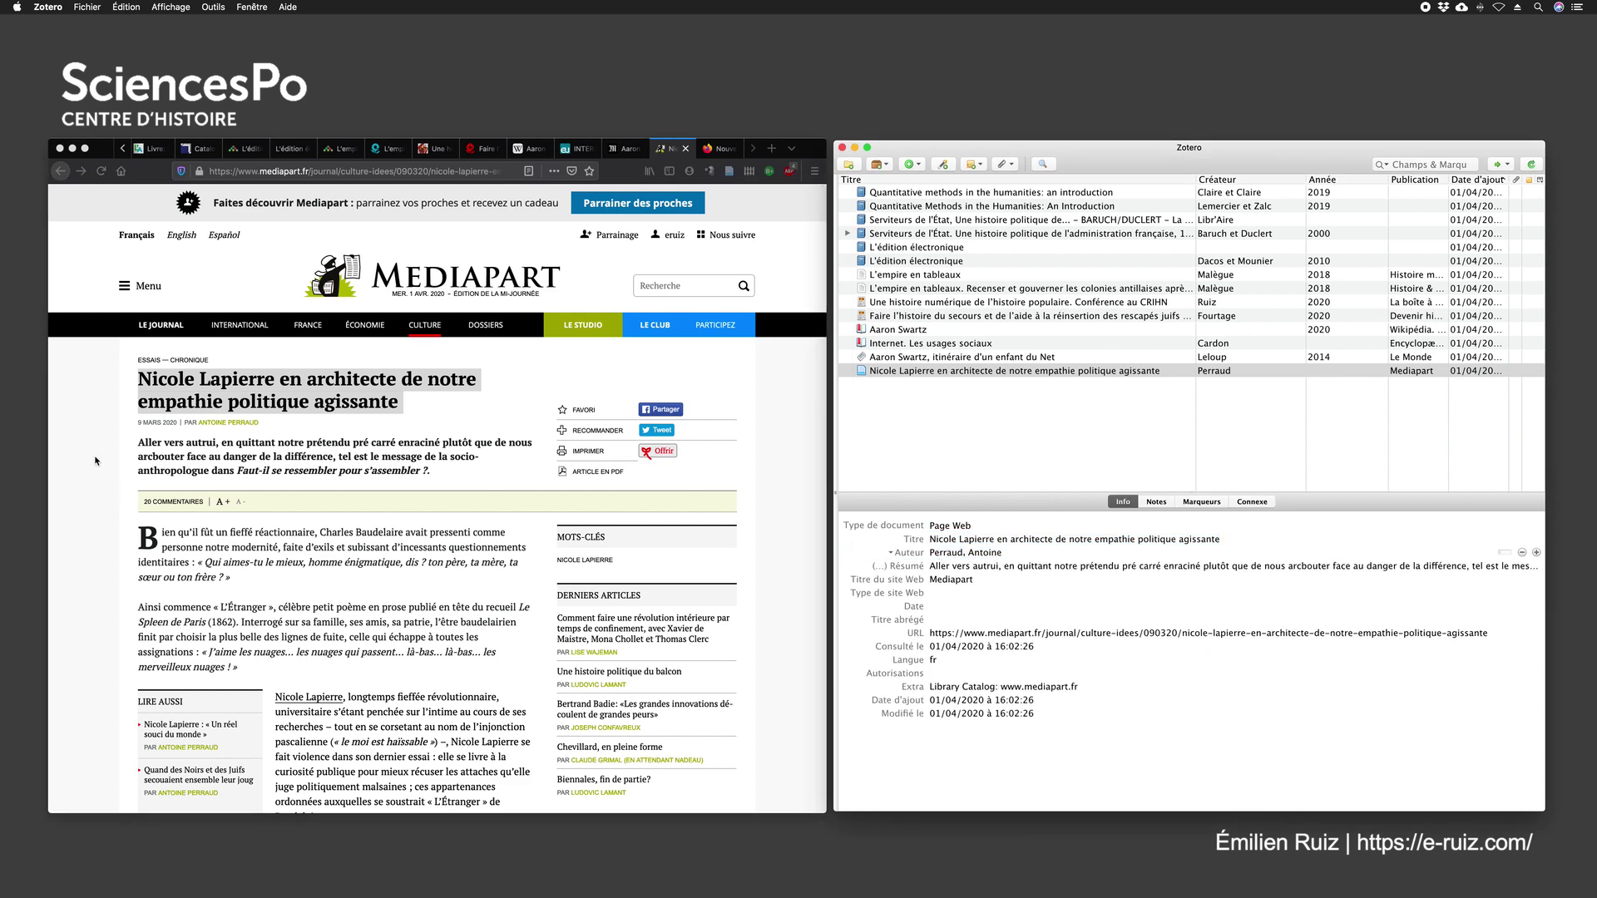
pyautogui.click(980, 569)
pyautogui.click(967, 580)
pyautogui.click(965, 687)
# Step: Change the item type of the Mediapart record to "Article de journal"
pyautogui.click(985, 527)
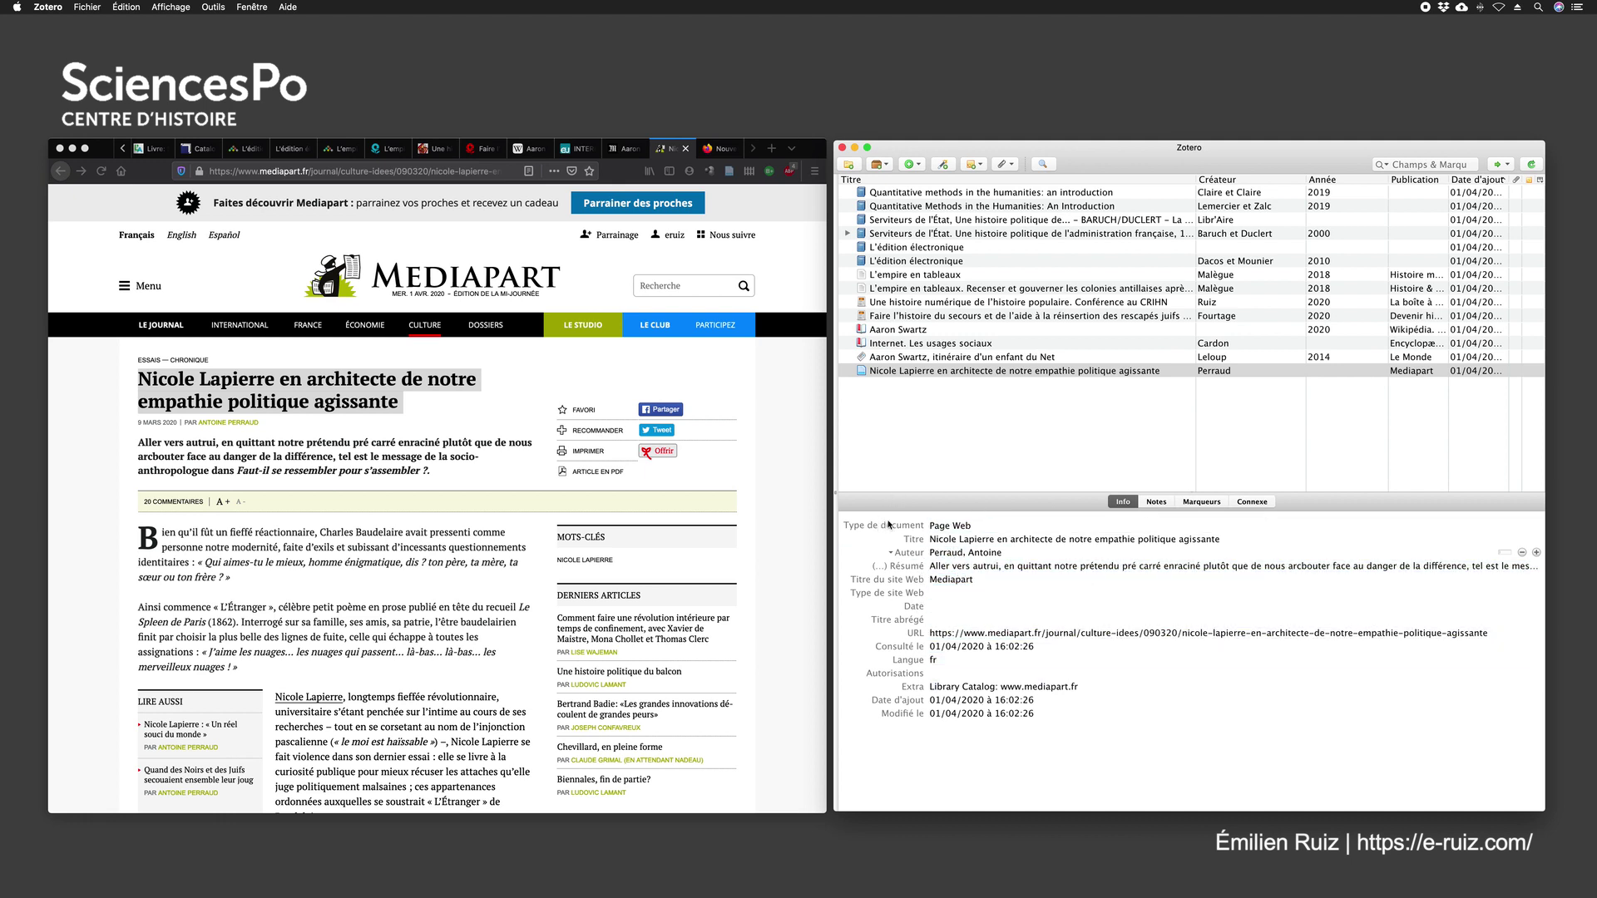
pyautogui.click(979, 527)
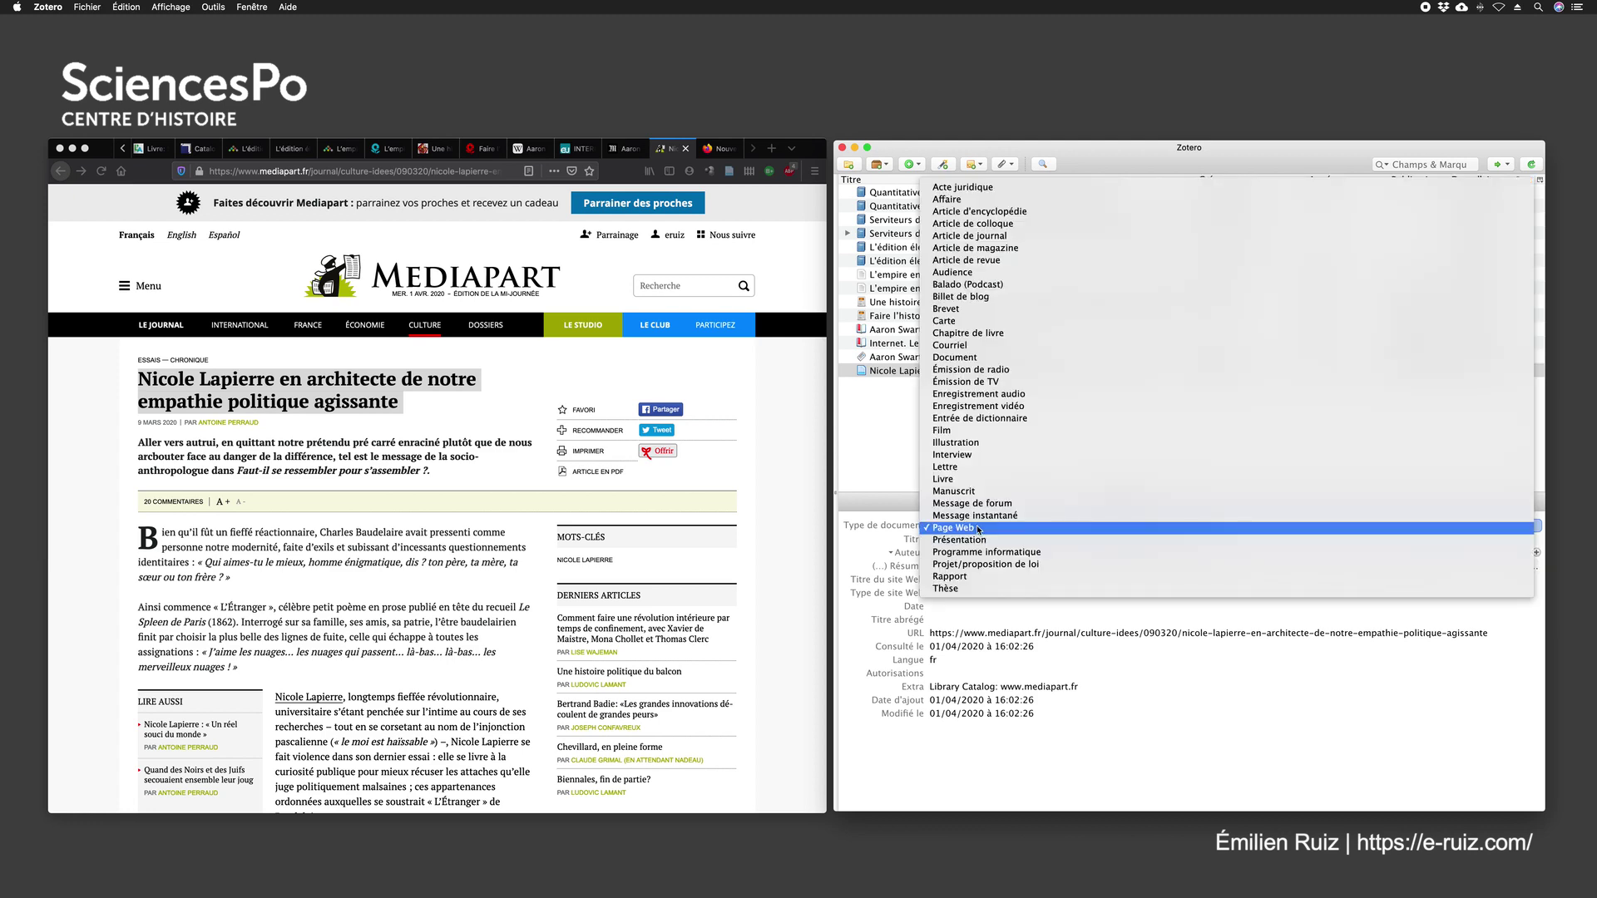
pyautogui.click(990, 239)
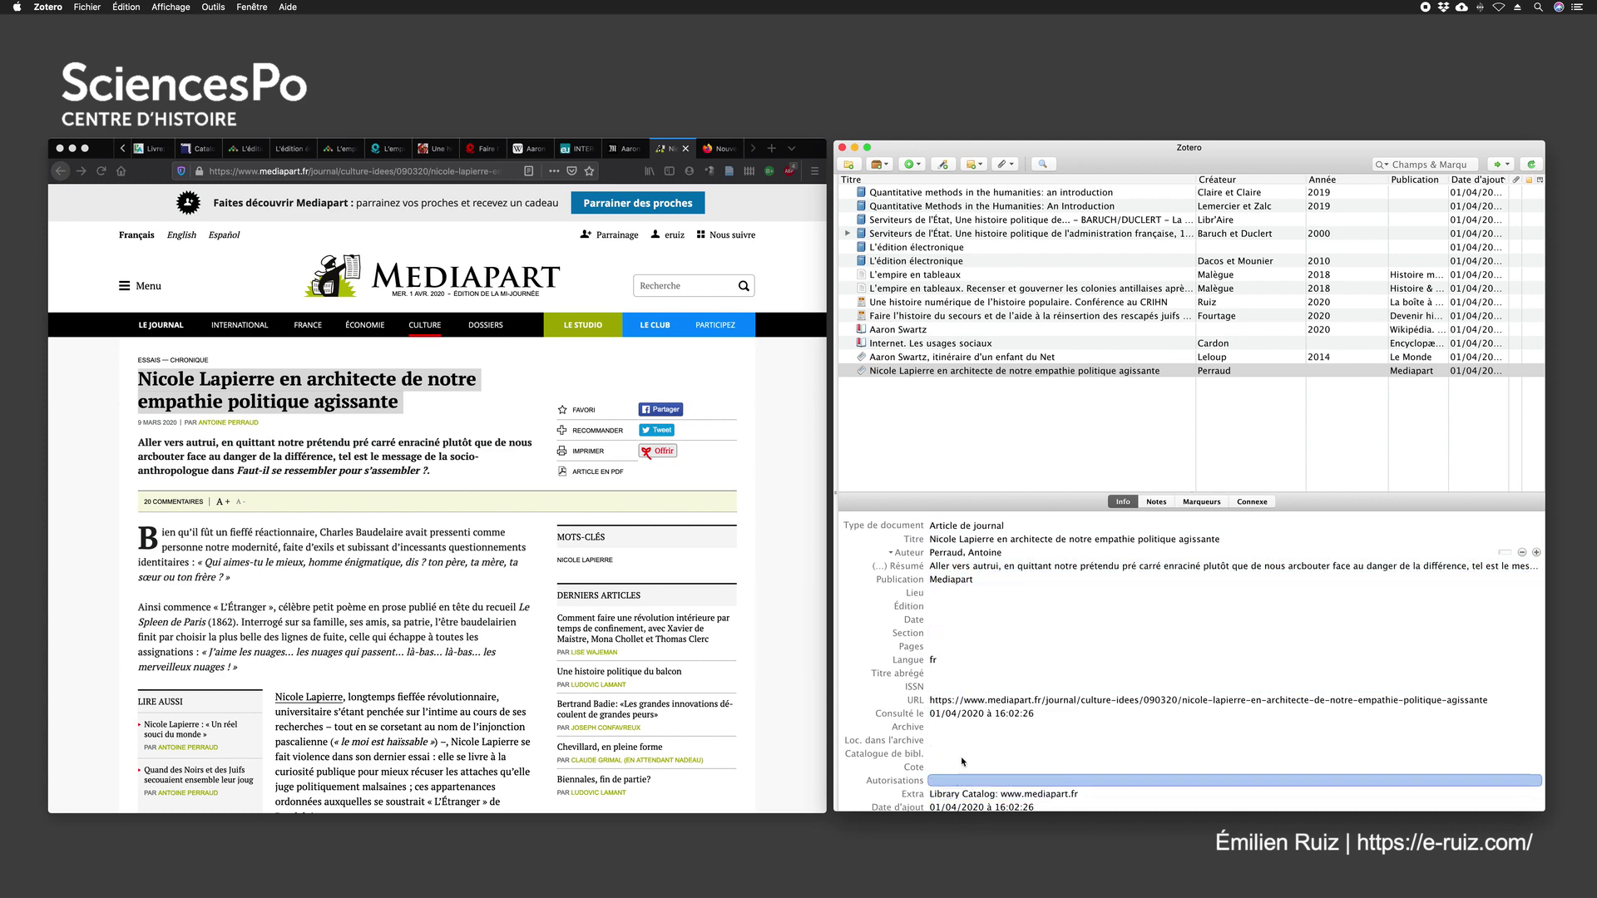
# Step: Enter "9 mars 2020" as the publication date of the Mediapart record
pyautogui.click(934, 621)
pyautogui.write('9')
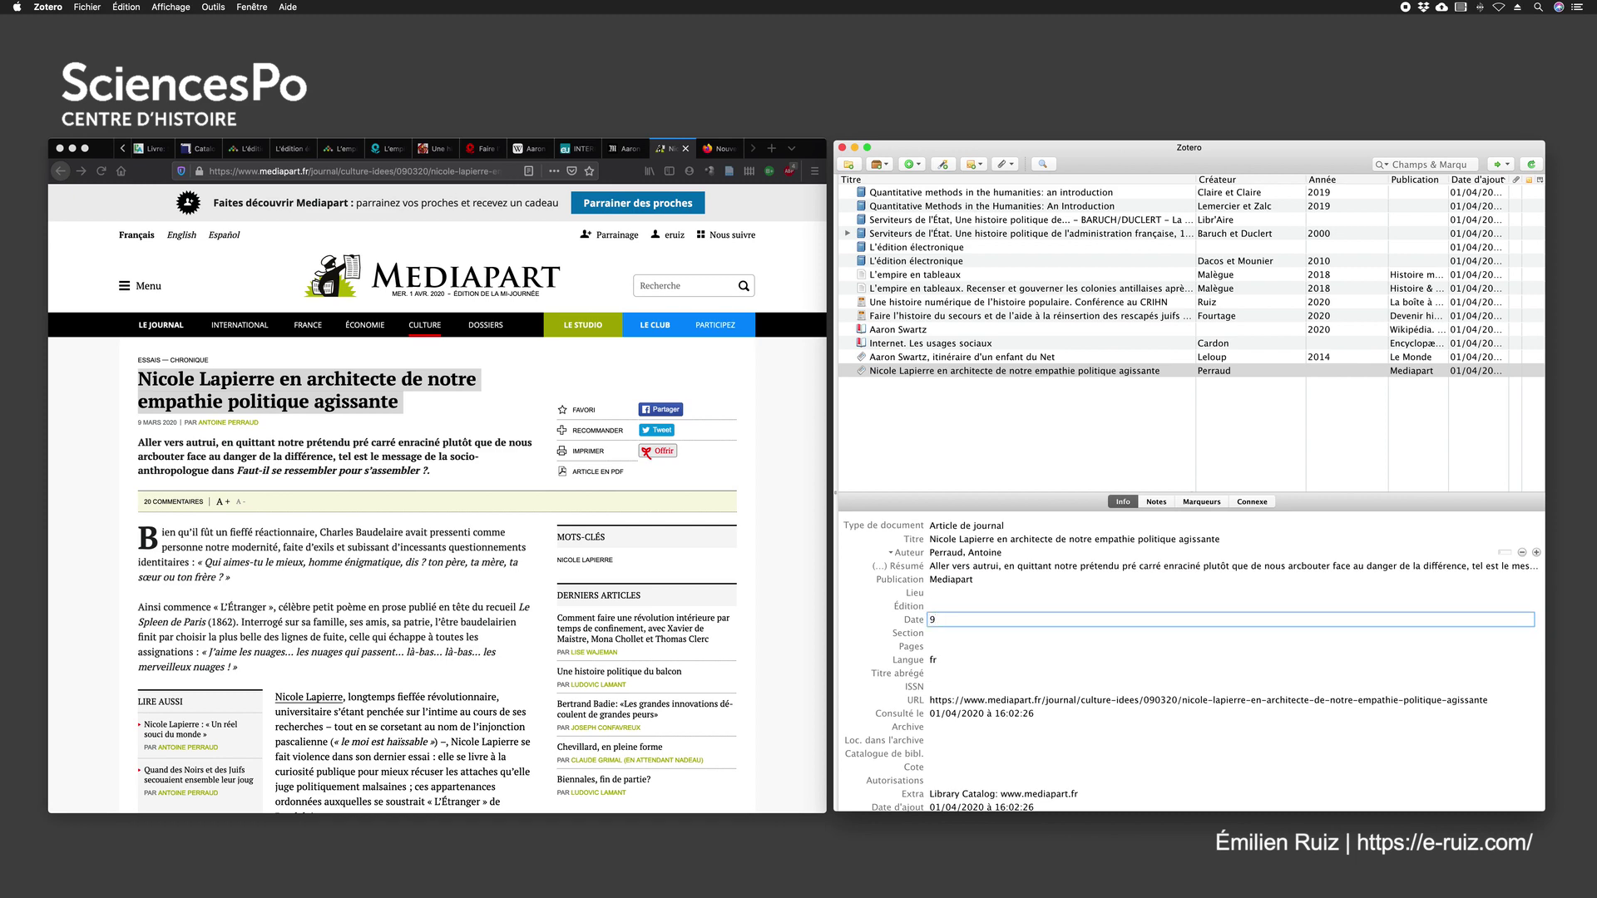
pyautogui.write(' mars 2020')
pyautogui.press('Return')
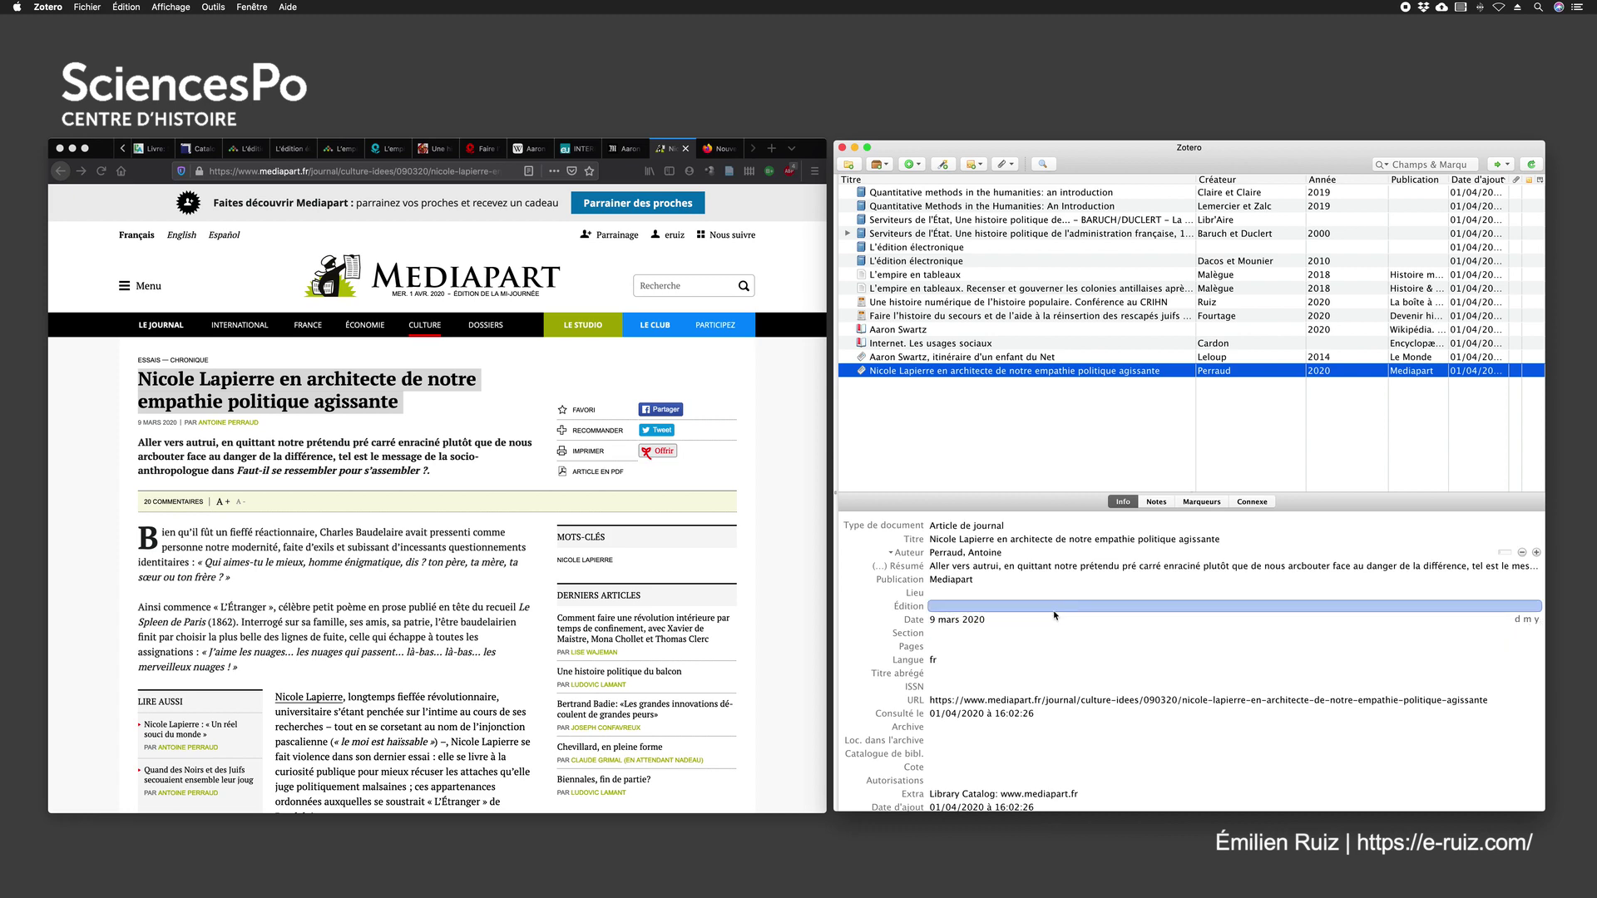
# Step: Rewrite the publication date of the Mediapart record in year-month-day form as 2020-03-09
pyautogui.click(1032, 619)
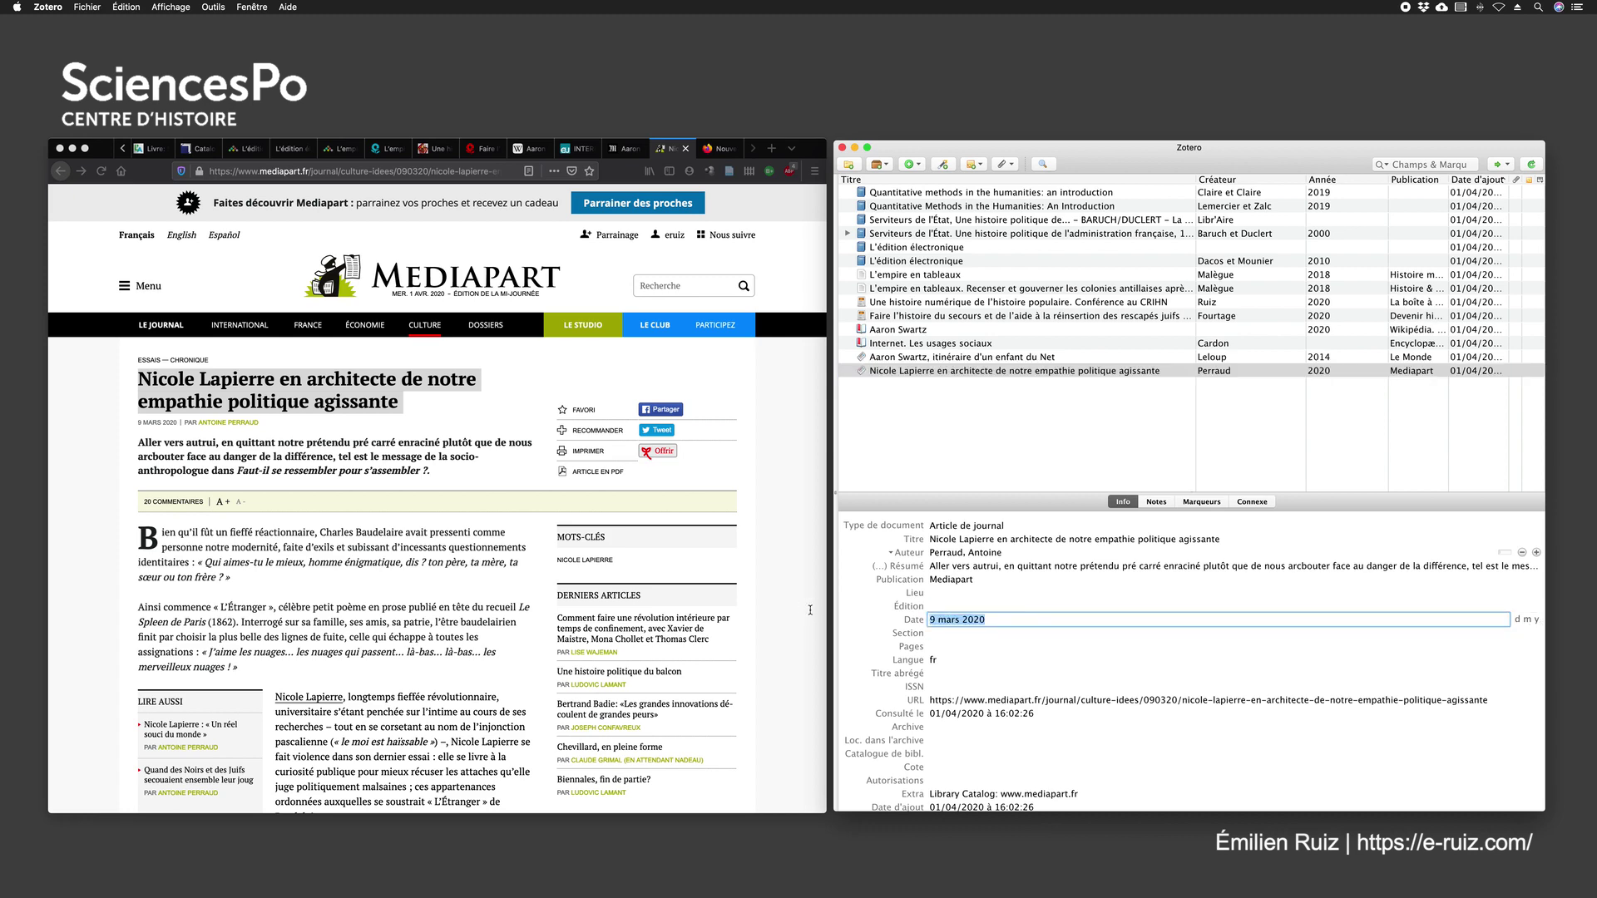
pyautogui.write('2020-03-09')
pyautogui.press('Return')
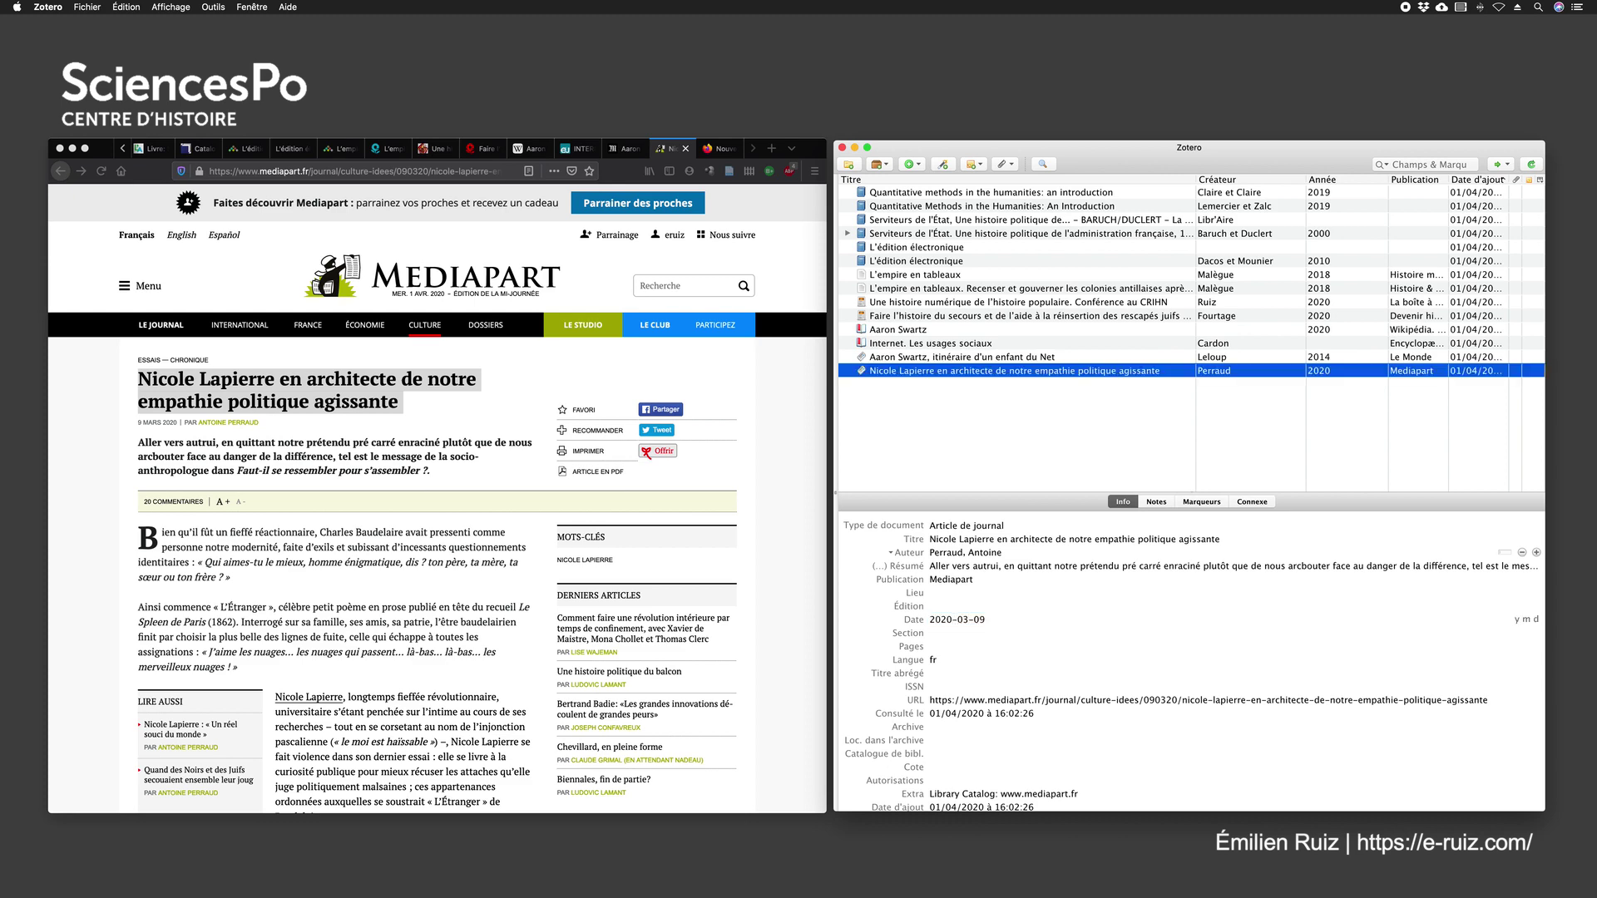
pyautogui.click(978, 622)
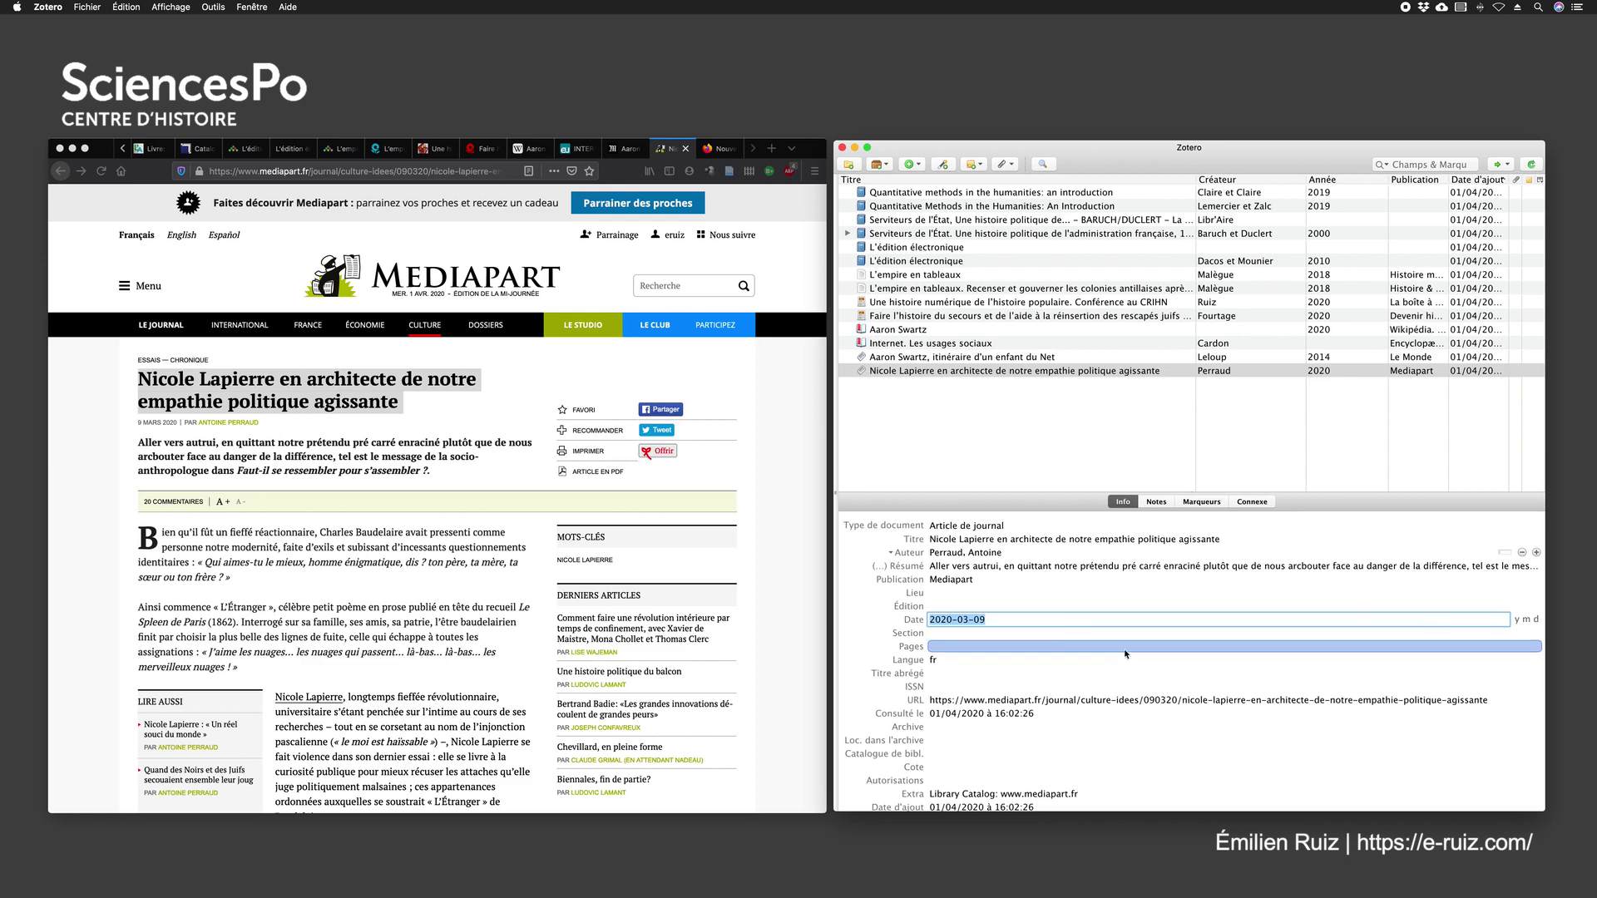
pyautogui.click(863, 623)
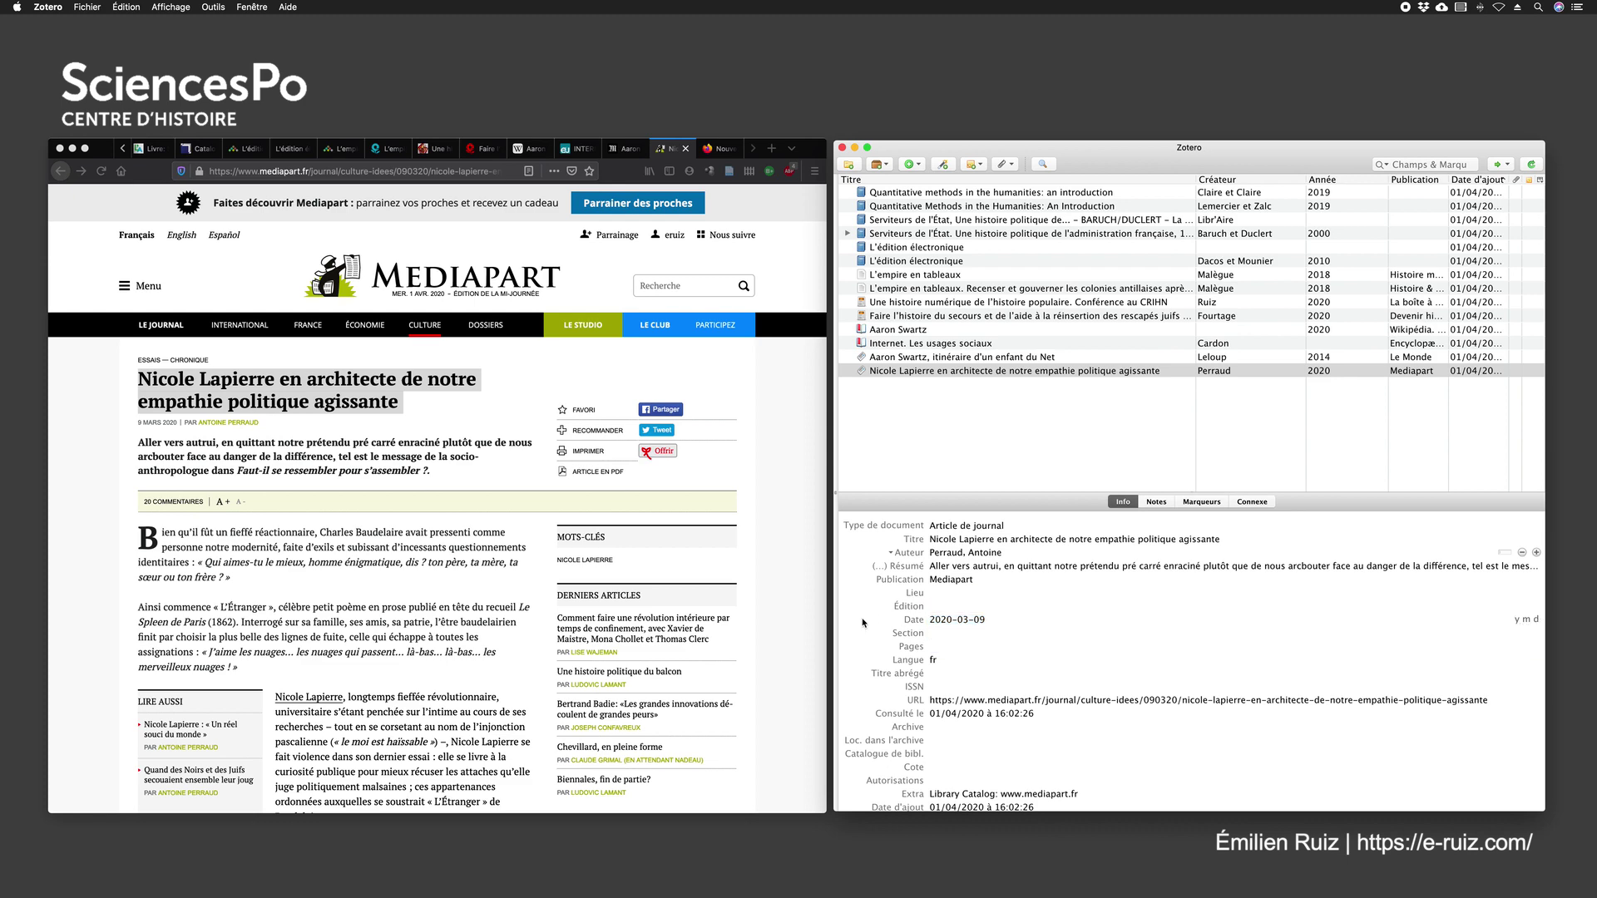
# Step: Review the author, date, pages, URL and access date fields of the Mediapart record
pyautogui.click(930, 620)
pyautogui.click(958, 593)
pyautogui.click(950, 553)
pyautogui.click(955, 620)
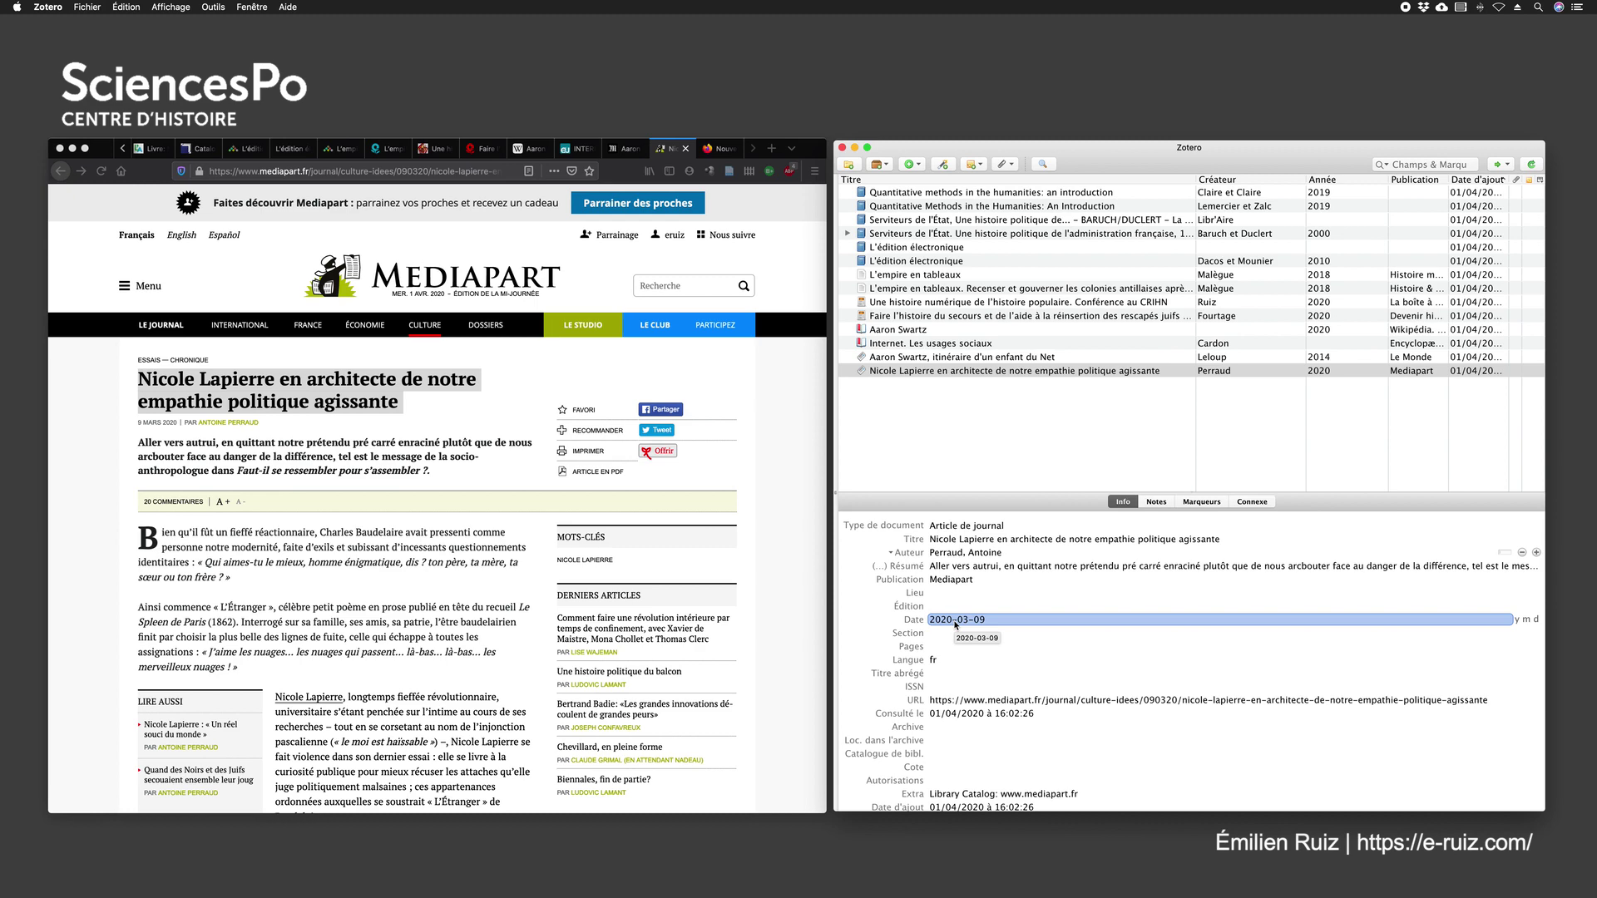
pyautogui.click(914, 632)
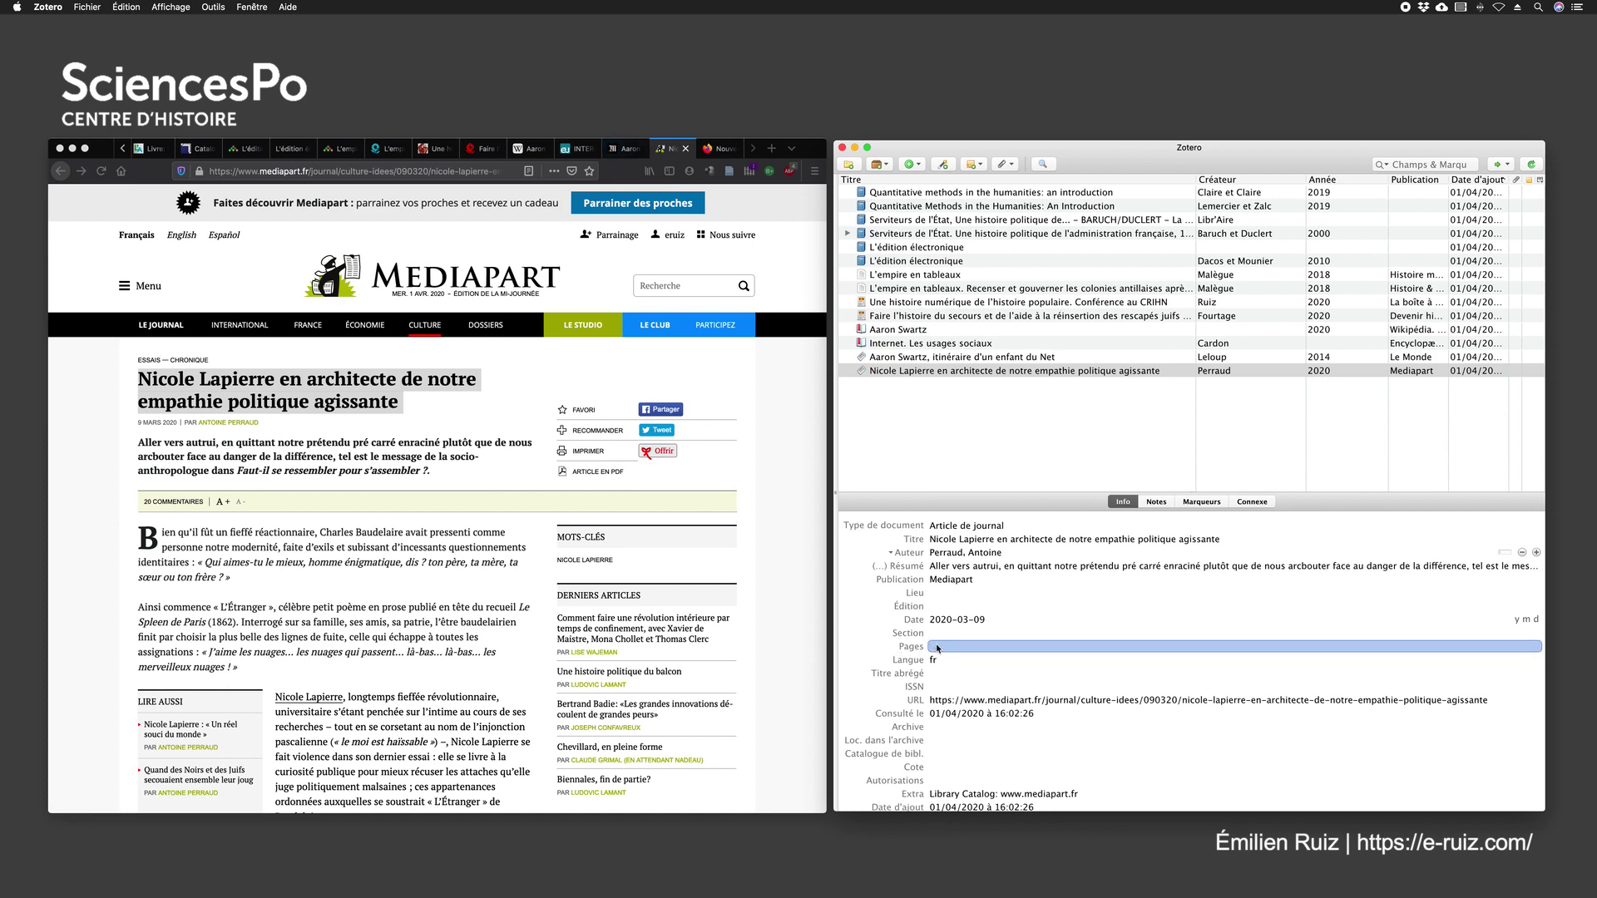
pyautogui.click(949, 702)
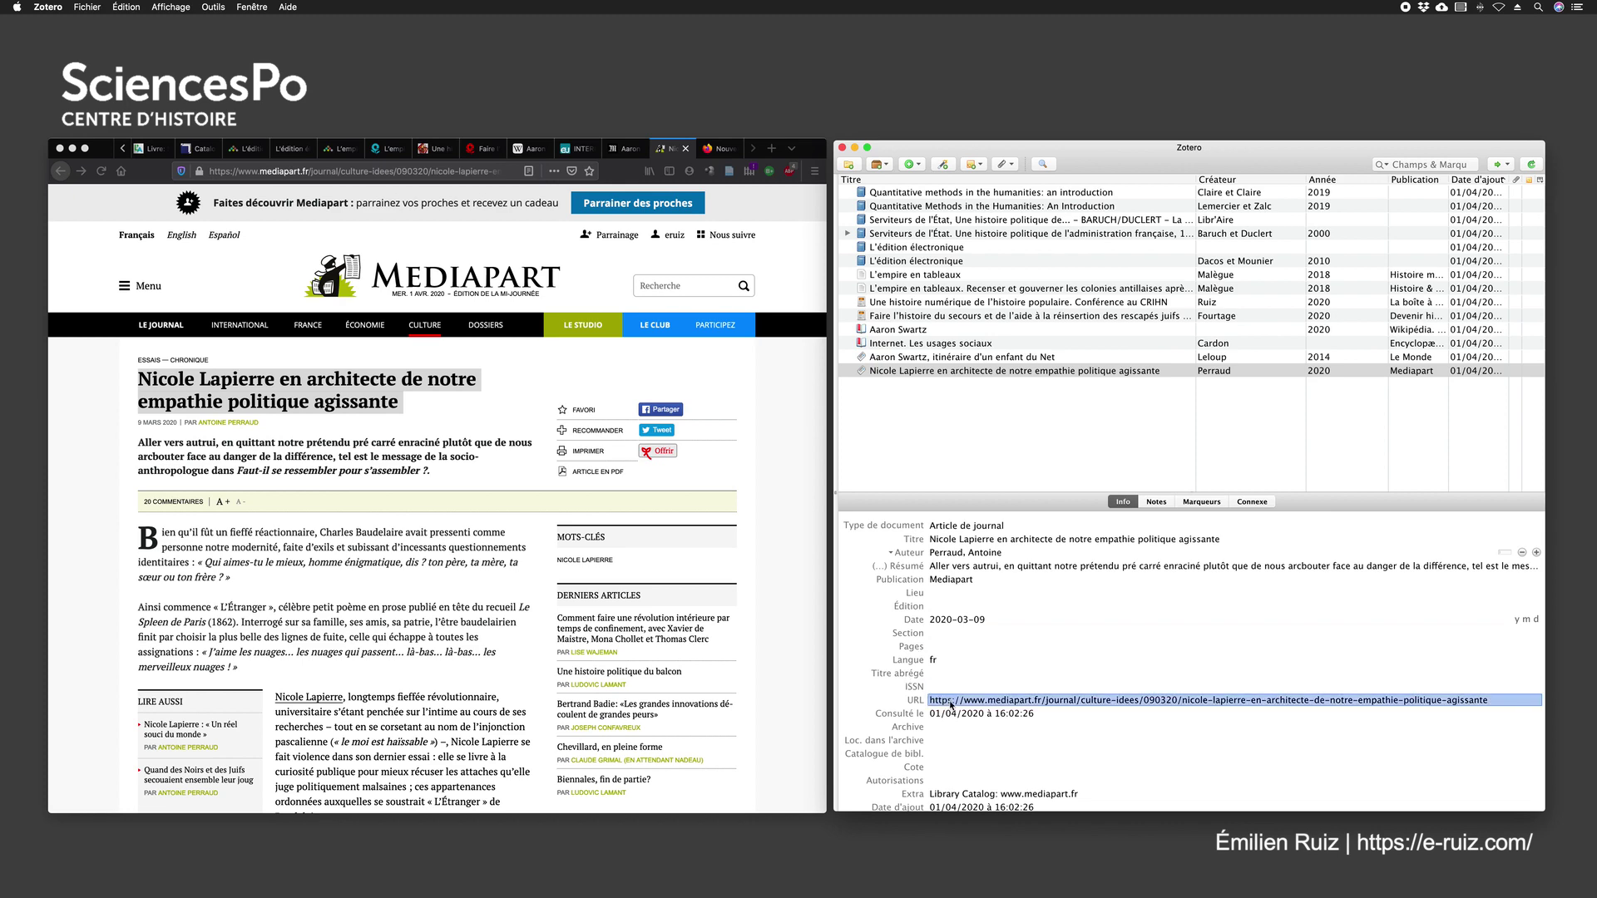
pyautogui.click(948, 715)
pyautogui.press('Return')
pyautogui.click(950, 418)
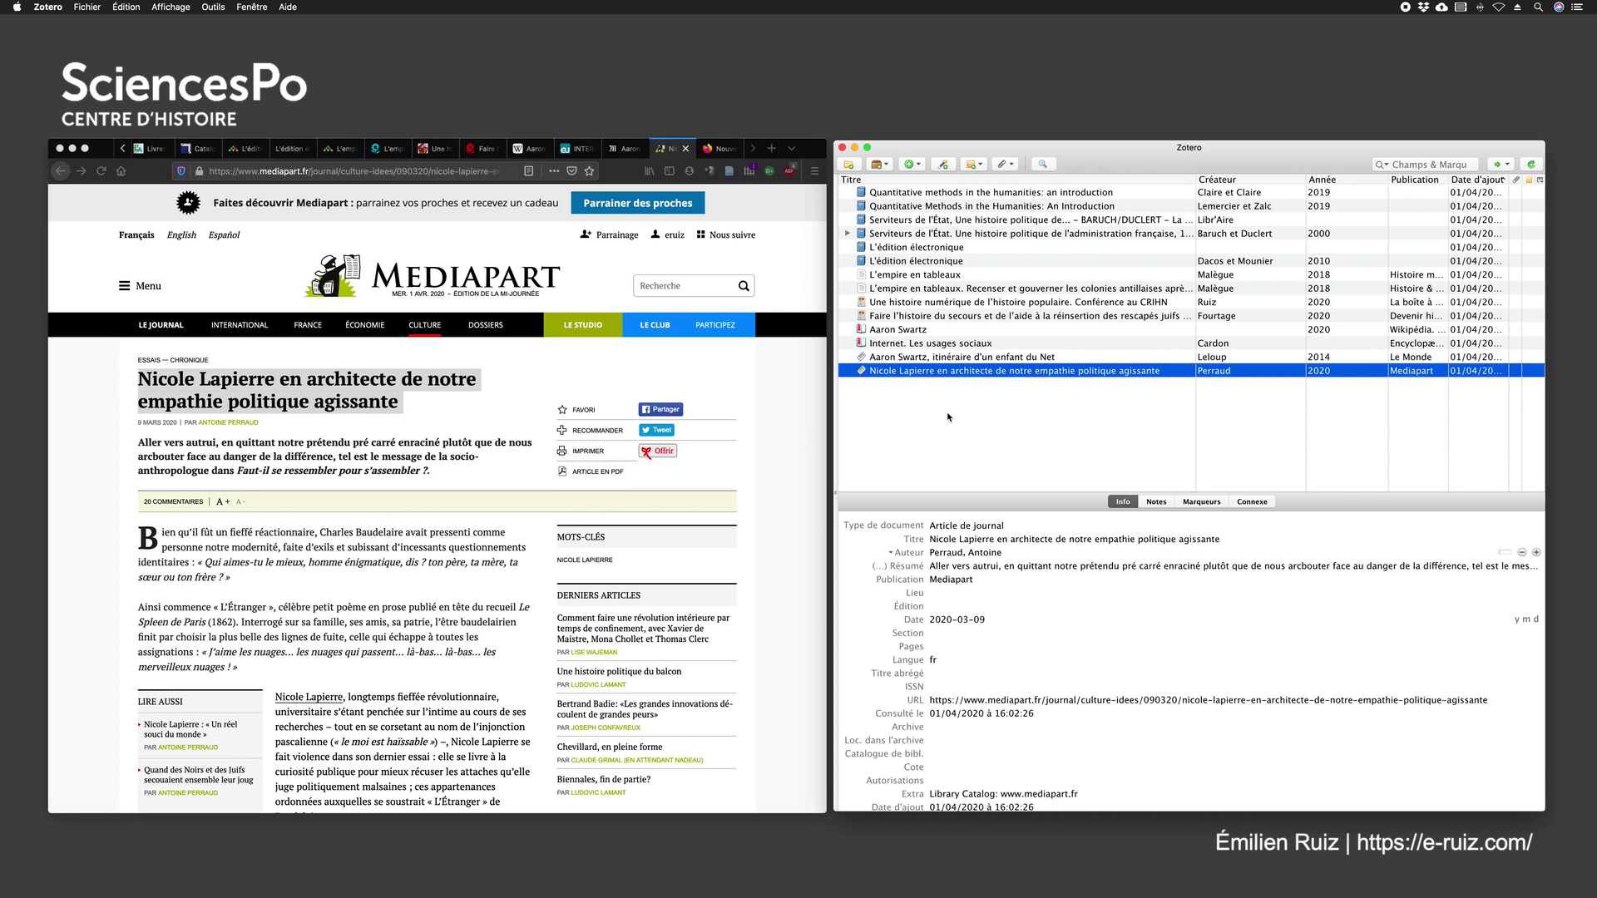
# Step: Compare the records of the Le Monde and Mediapart newspaper articles by displaying them alternately
pyautogui.click(913, 360)
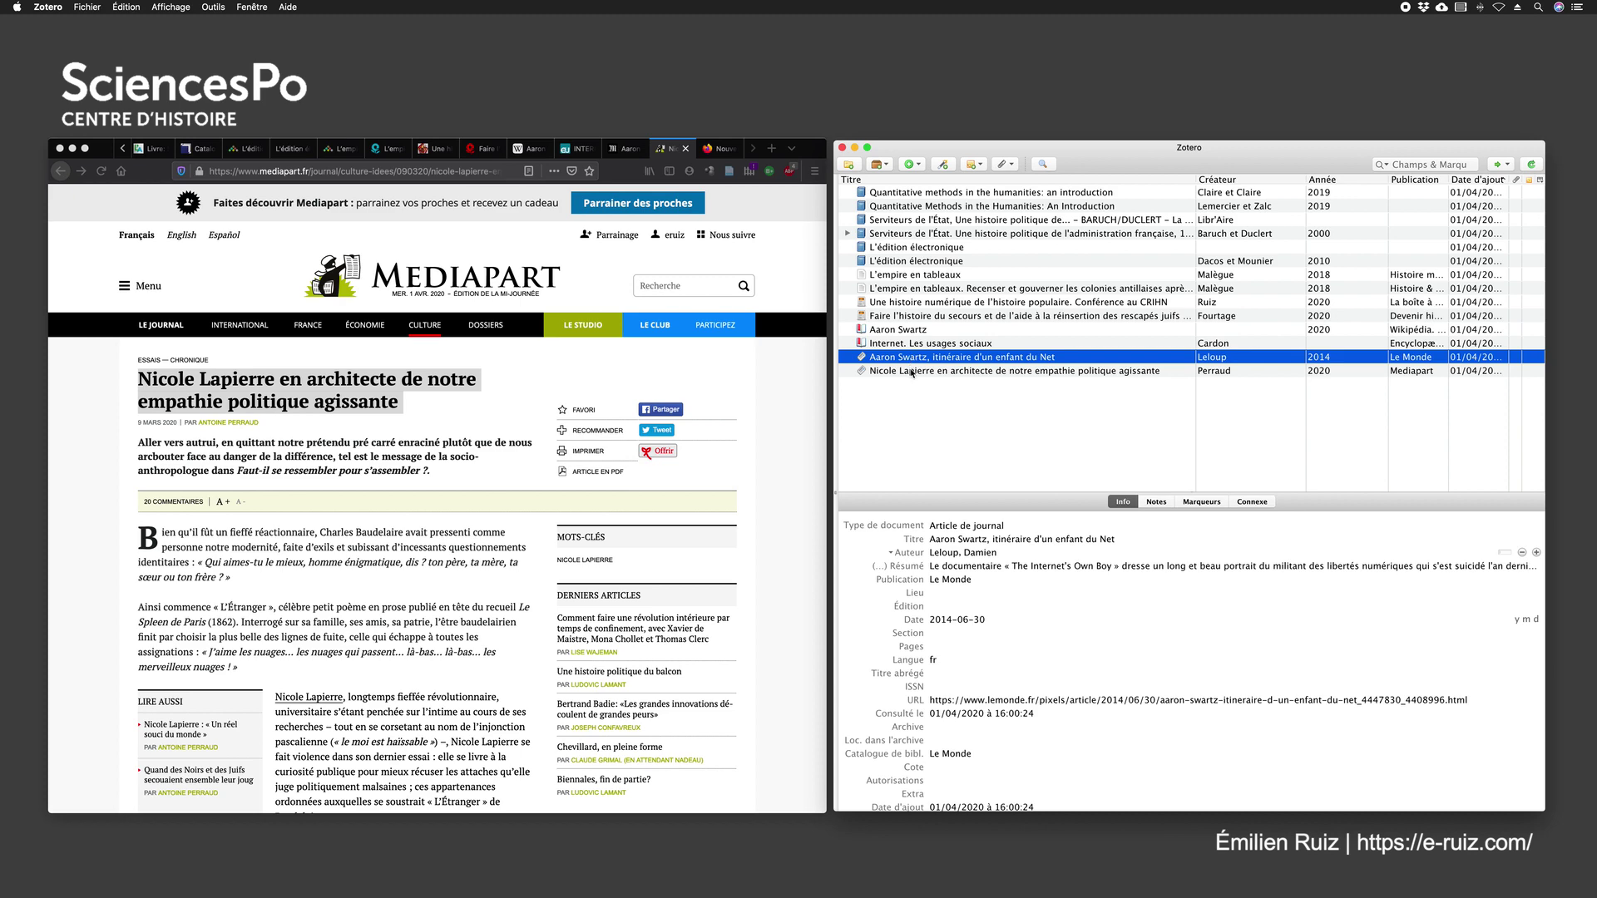
pyautogui.click(912, 372)
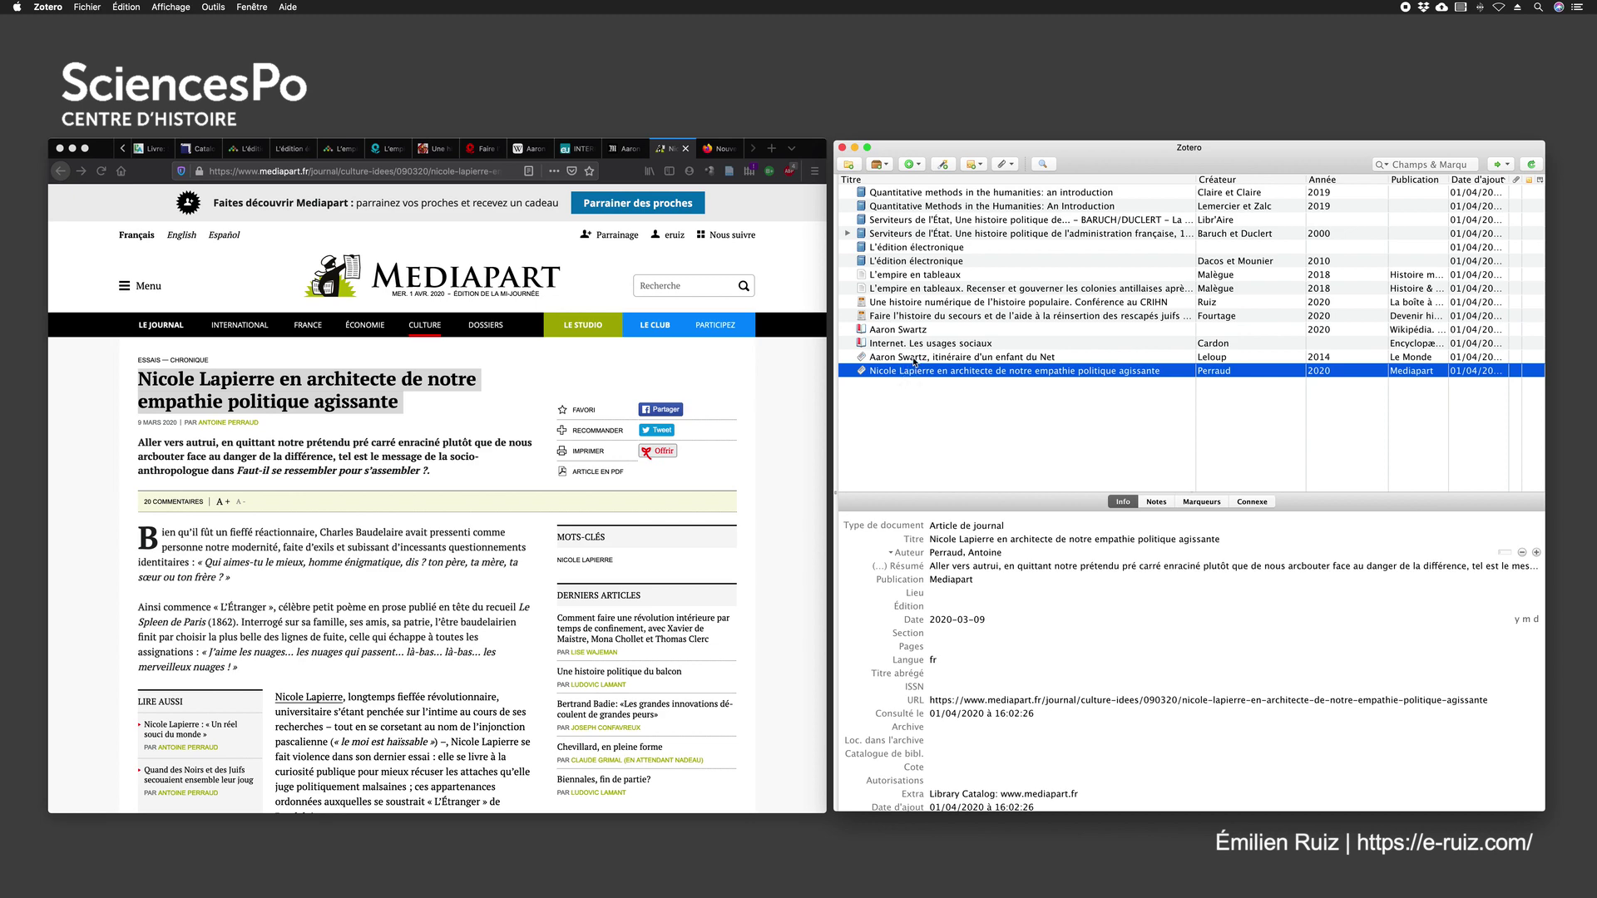
pyautogui.click(916, 357)
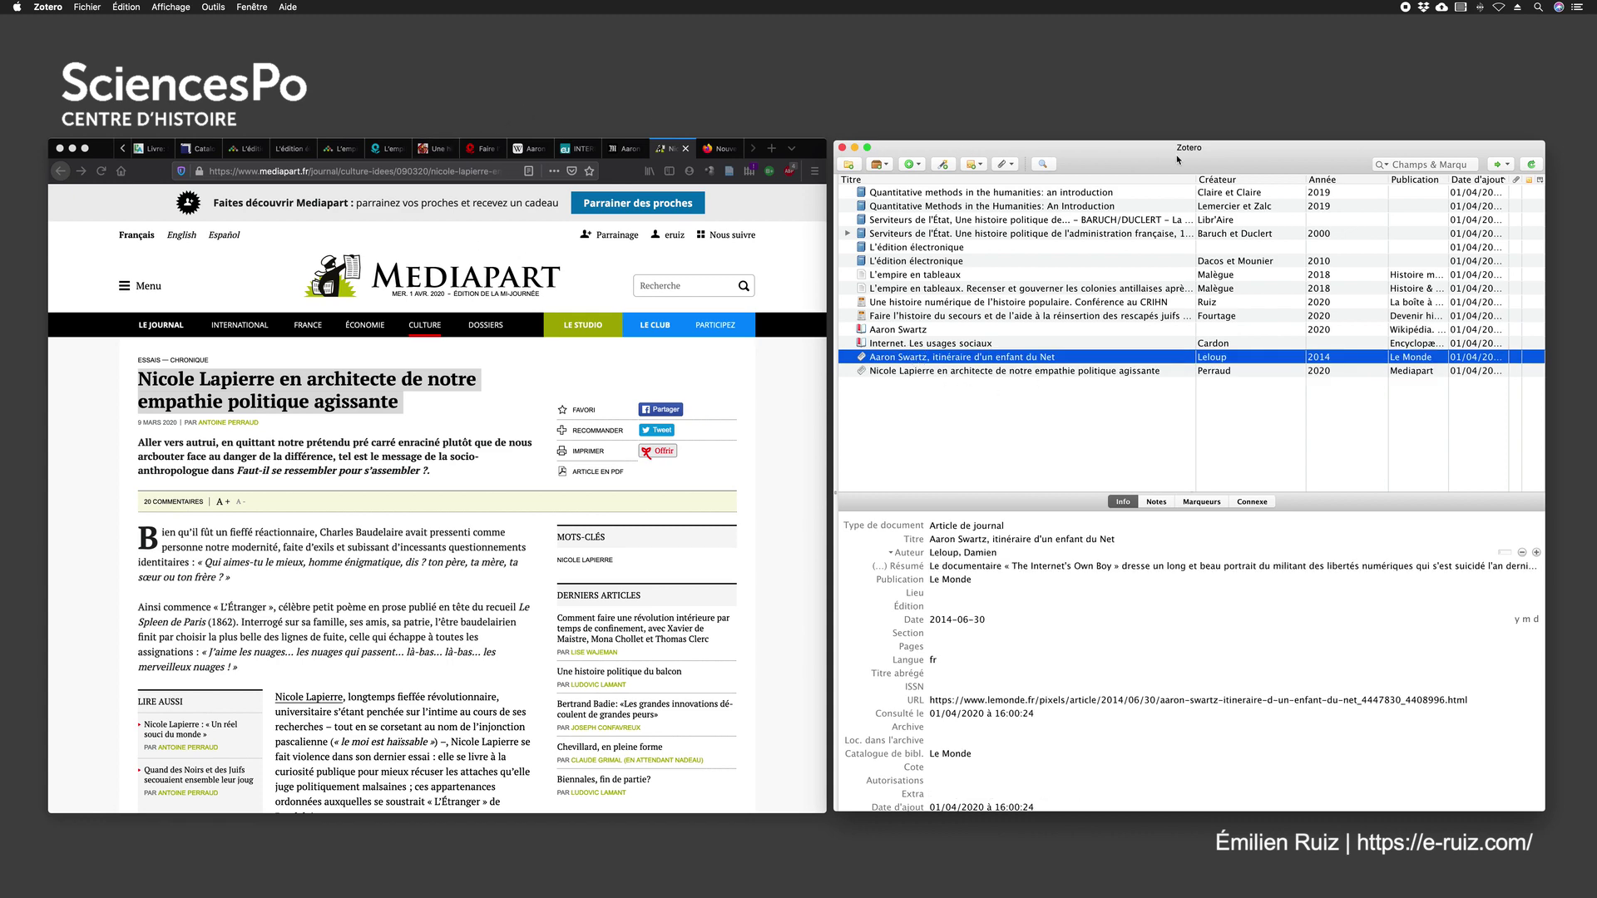
# Step: Examine the file management options in Zotero's general preferences, especially the automatic web page snapshot, and close the preferences
pyautogui.click(41, 6)
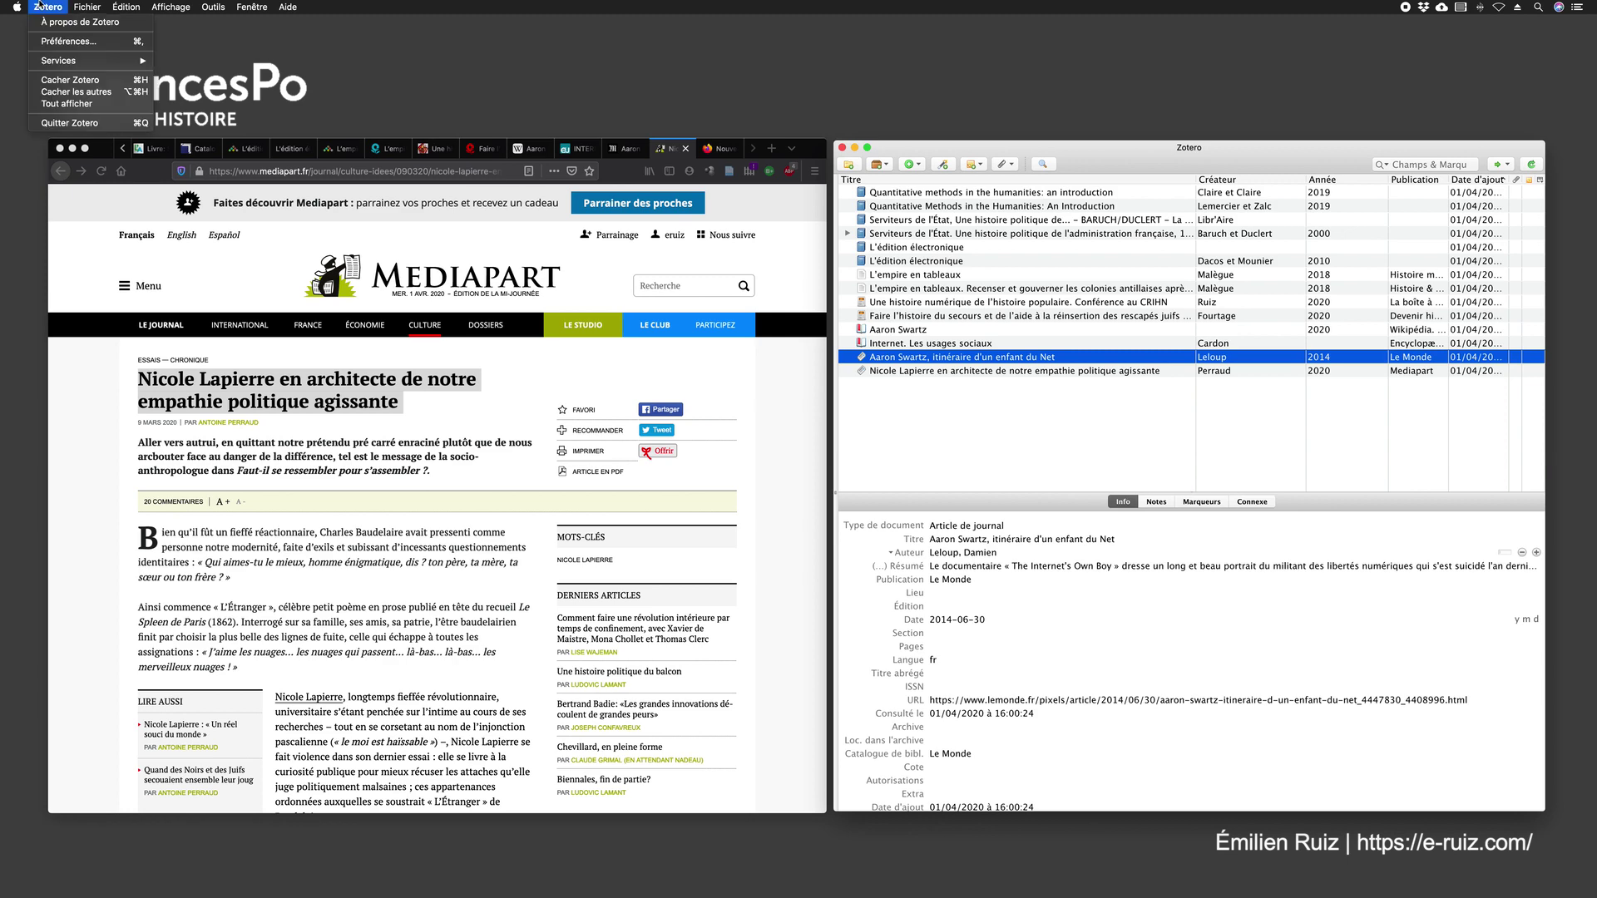
pyautogui.click(66, 41)
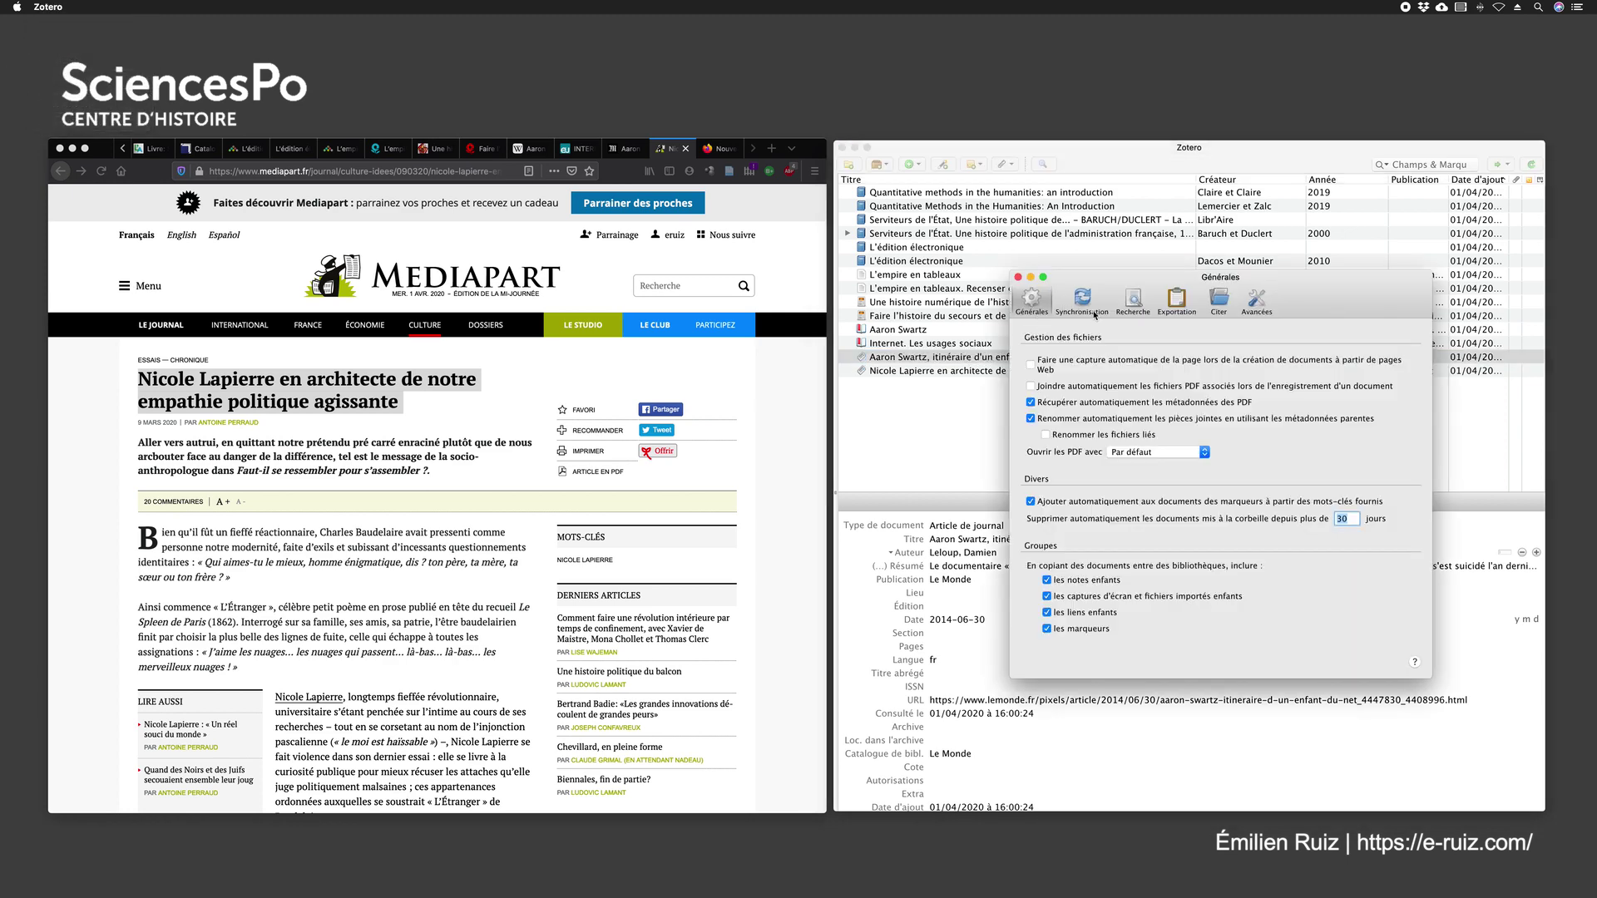
pyautogui.moveTo(1117, 283); pyautogui.dragTo(755, 109)
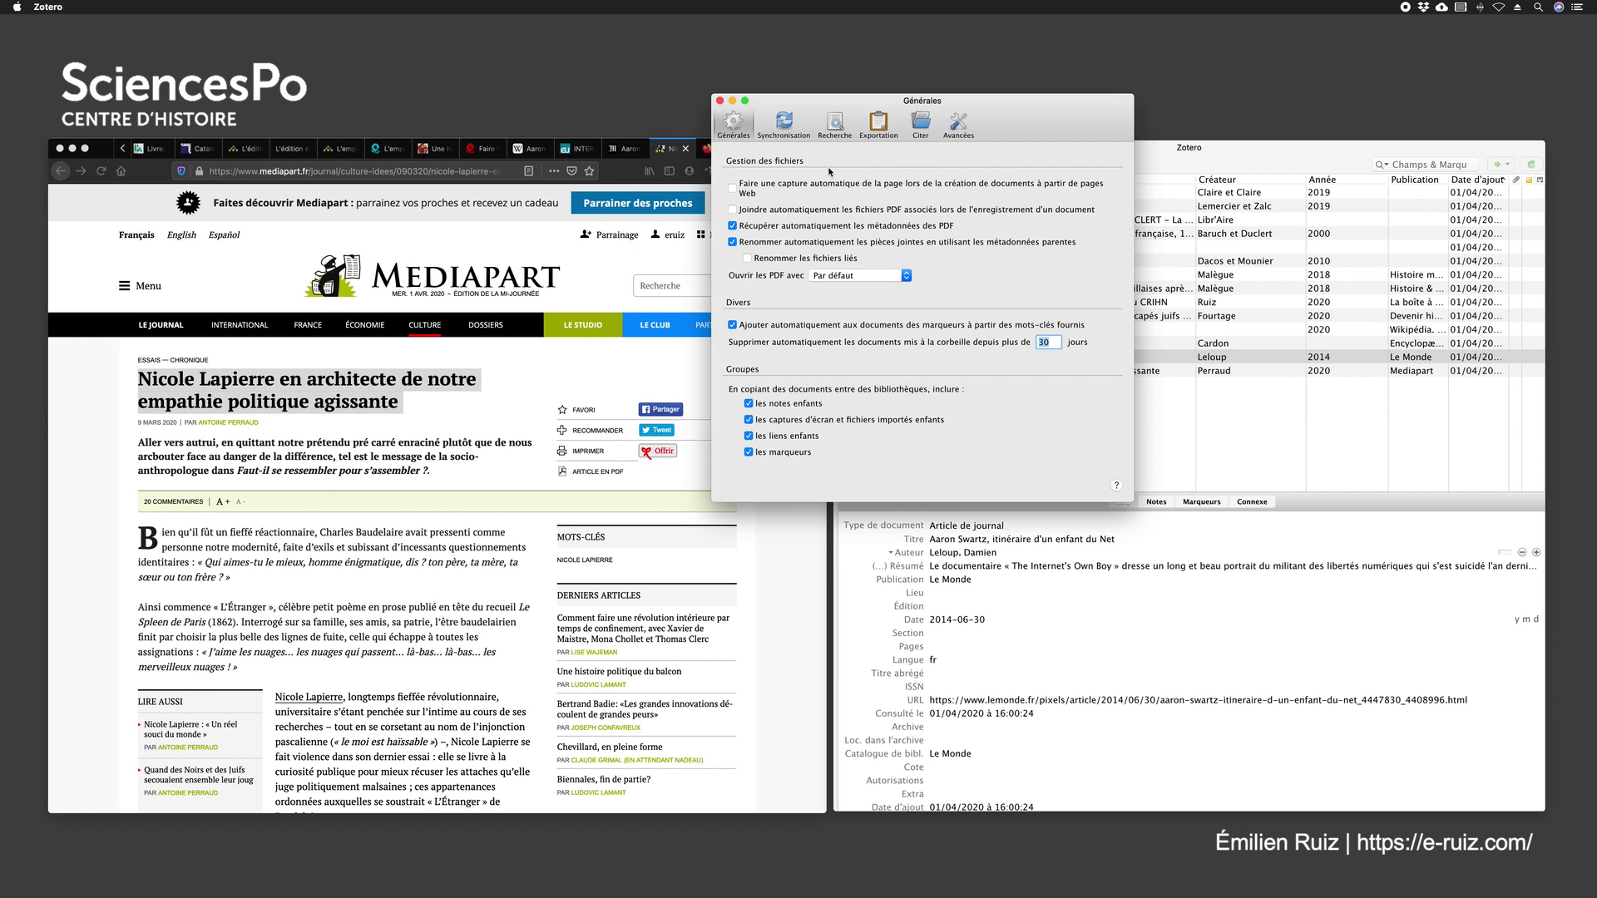
pyautogui.click(733, 188)
pyautogui.click(721, 102)
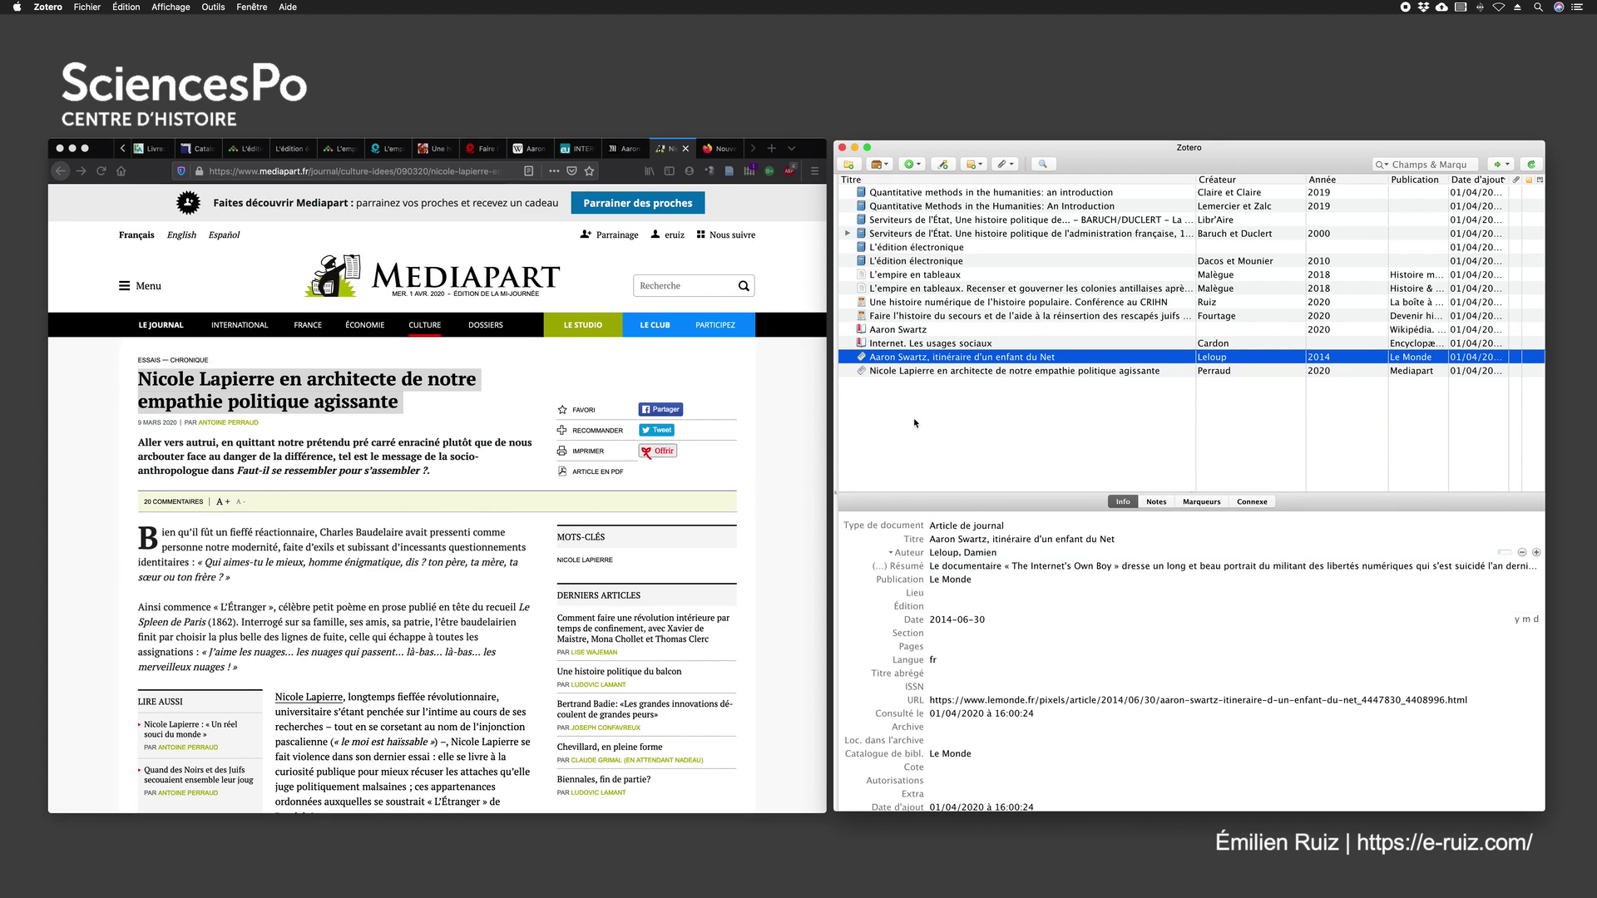
# Step: Switch to the Cairn article "L'empire en tableaux" in the browser and open the page of its journal, Histoire & mesure
pyautogui.scroll(-15, 454, 588)
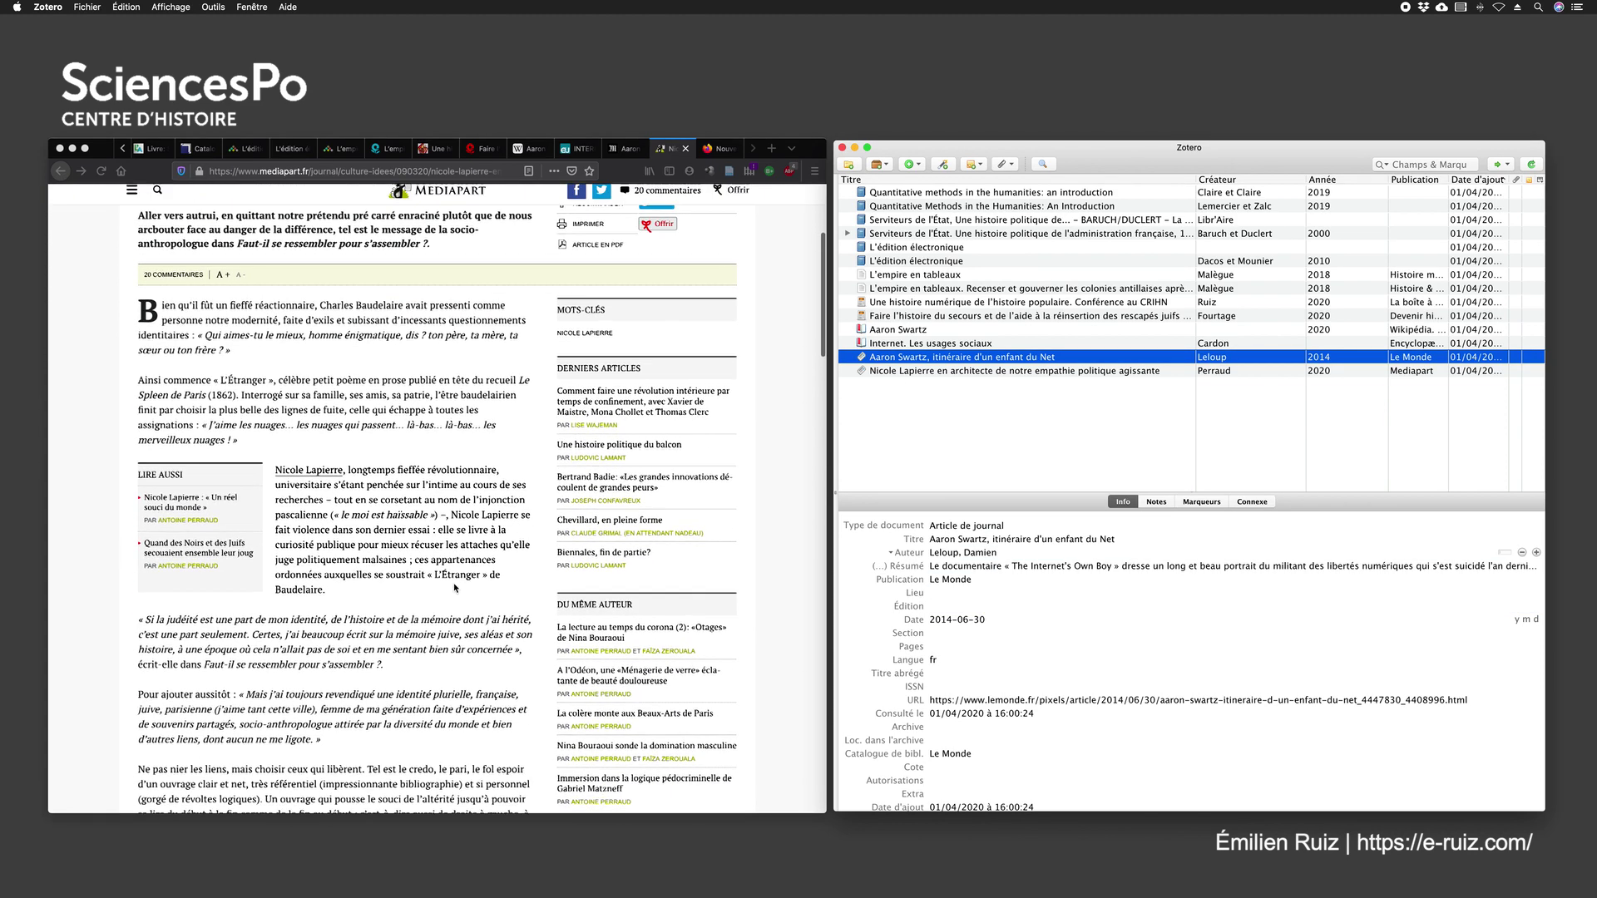
pyautogui.scroll(15, 454, 587)
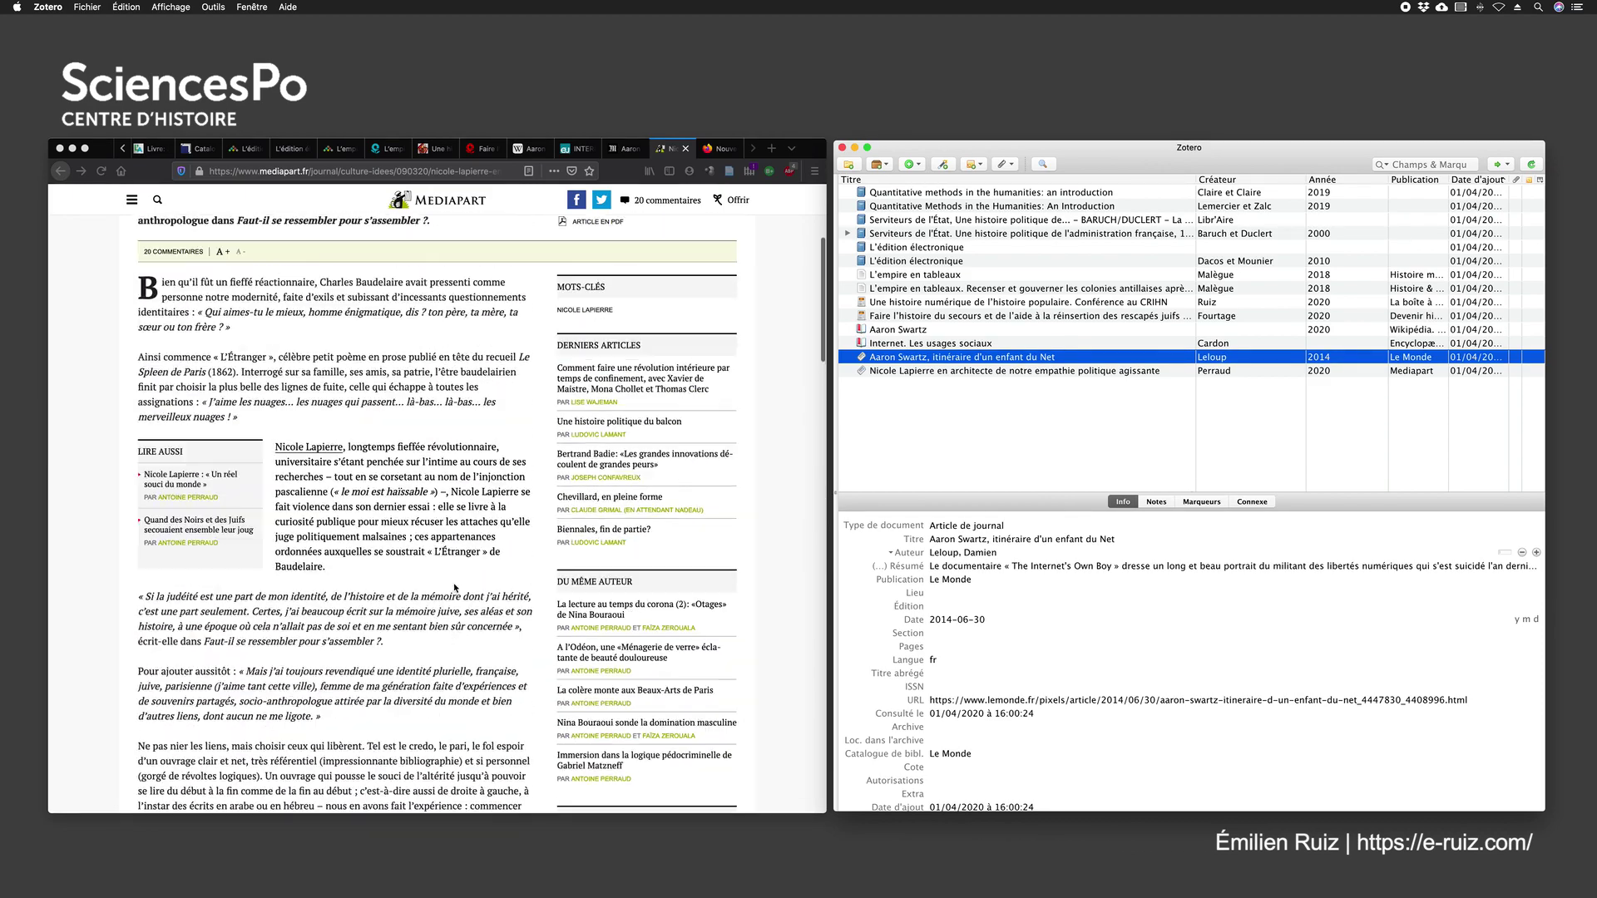
pyautogui.click(248, 150)
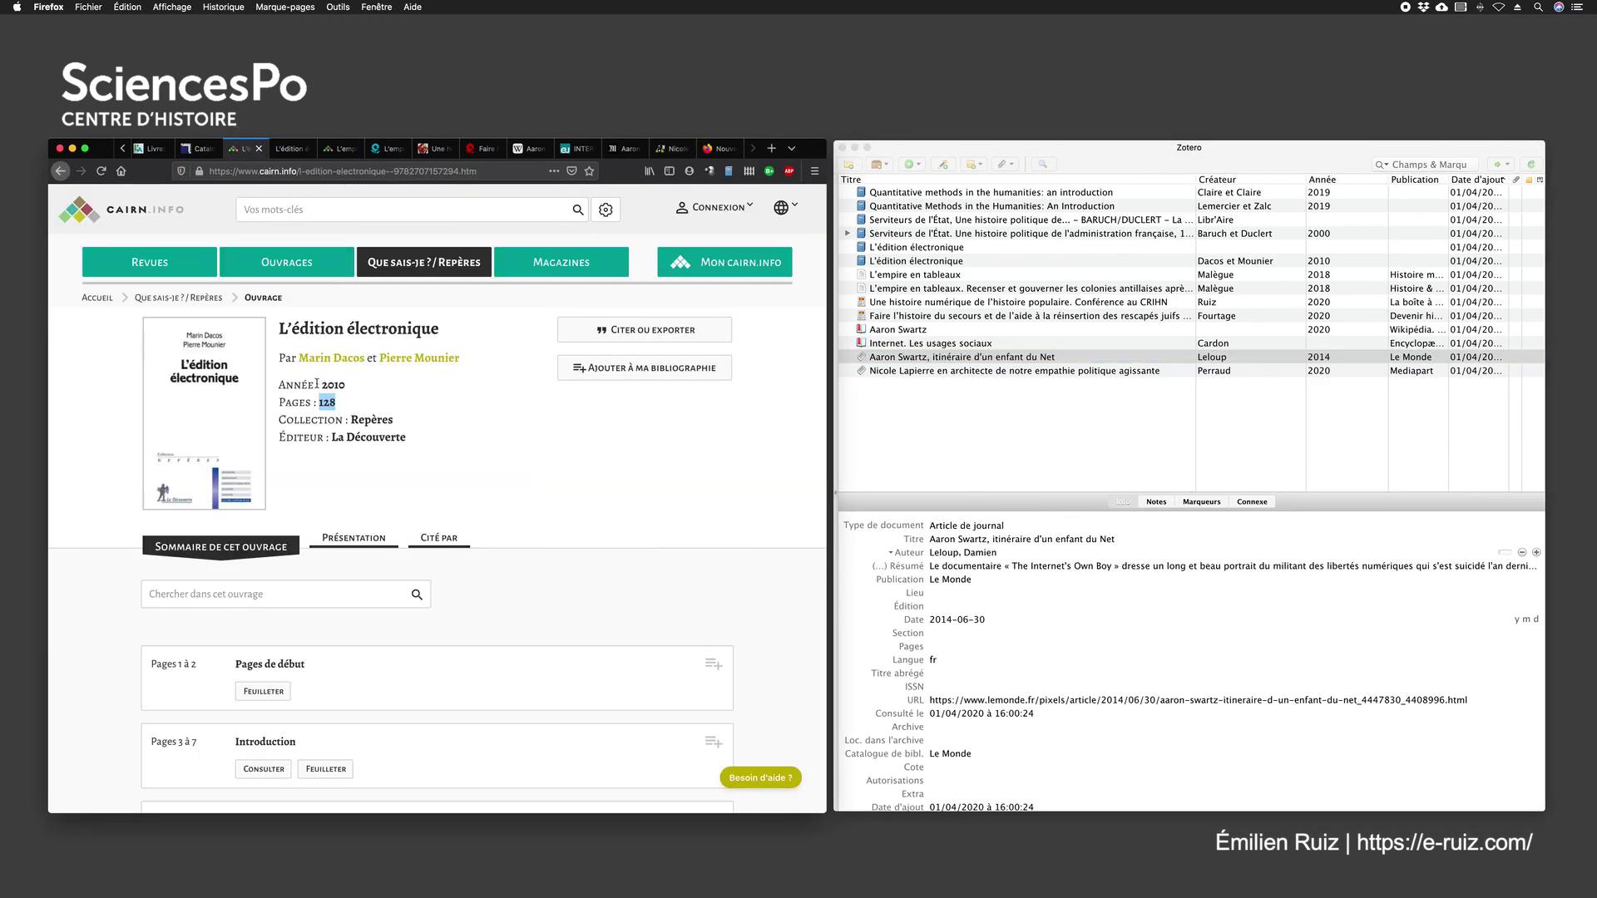
pyautogui.click(339, 151)
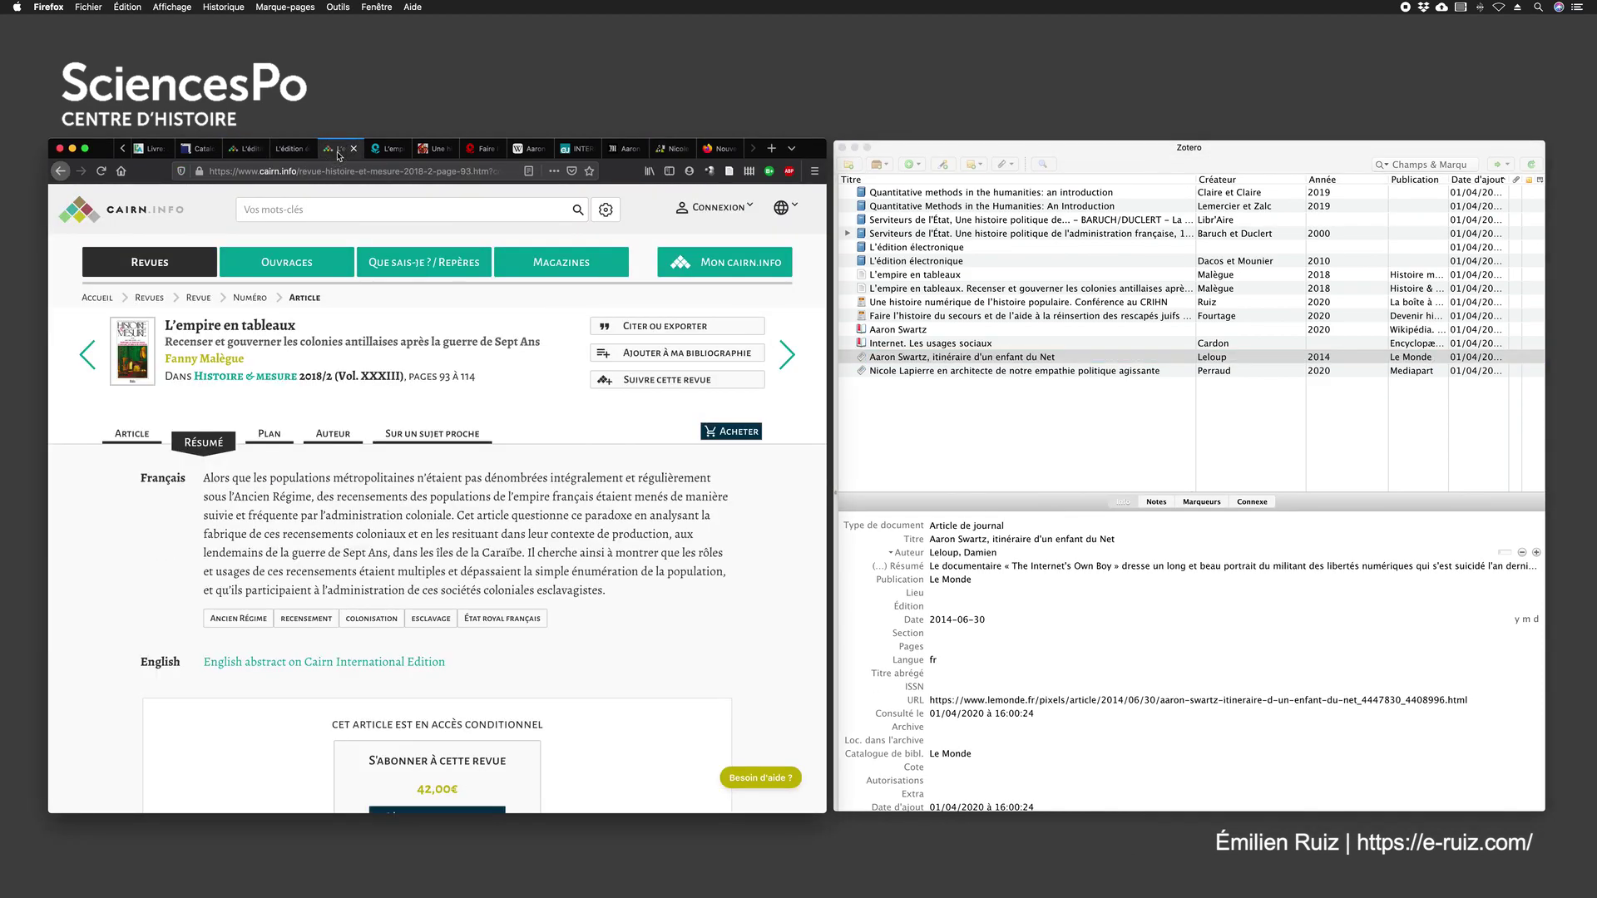
pyautogui.click(198, 298)
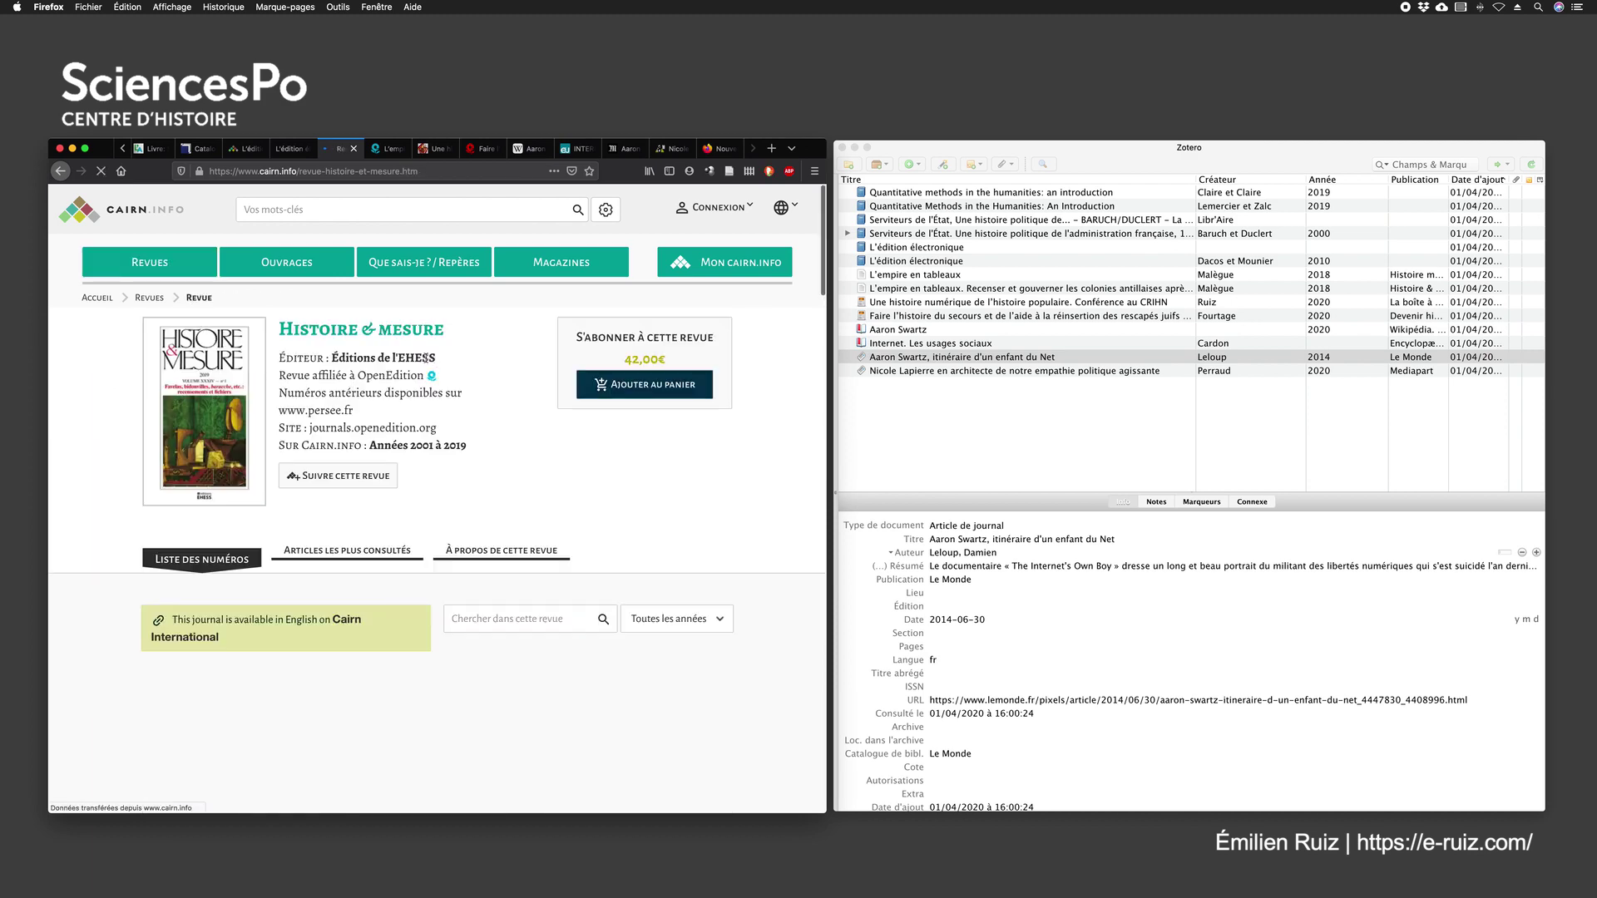
# Step: Open the introduction "Favelas, bidonvilles, baracche, etc. : recensements et fichiers" from the 2019/1 issue of Histoire & mesure and save it to Zotero
pyautogui.scroll(-3, 391, 387)
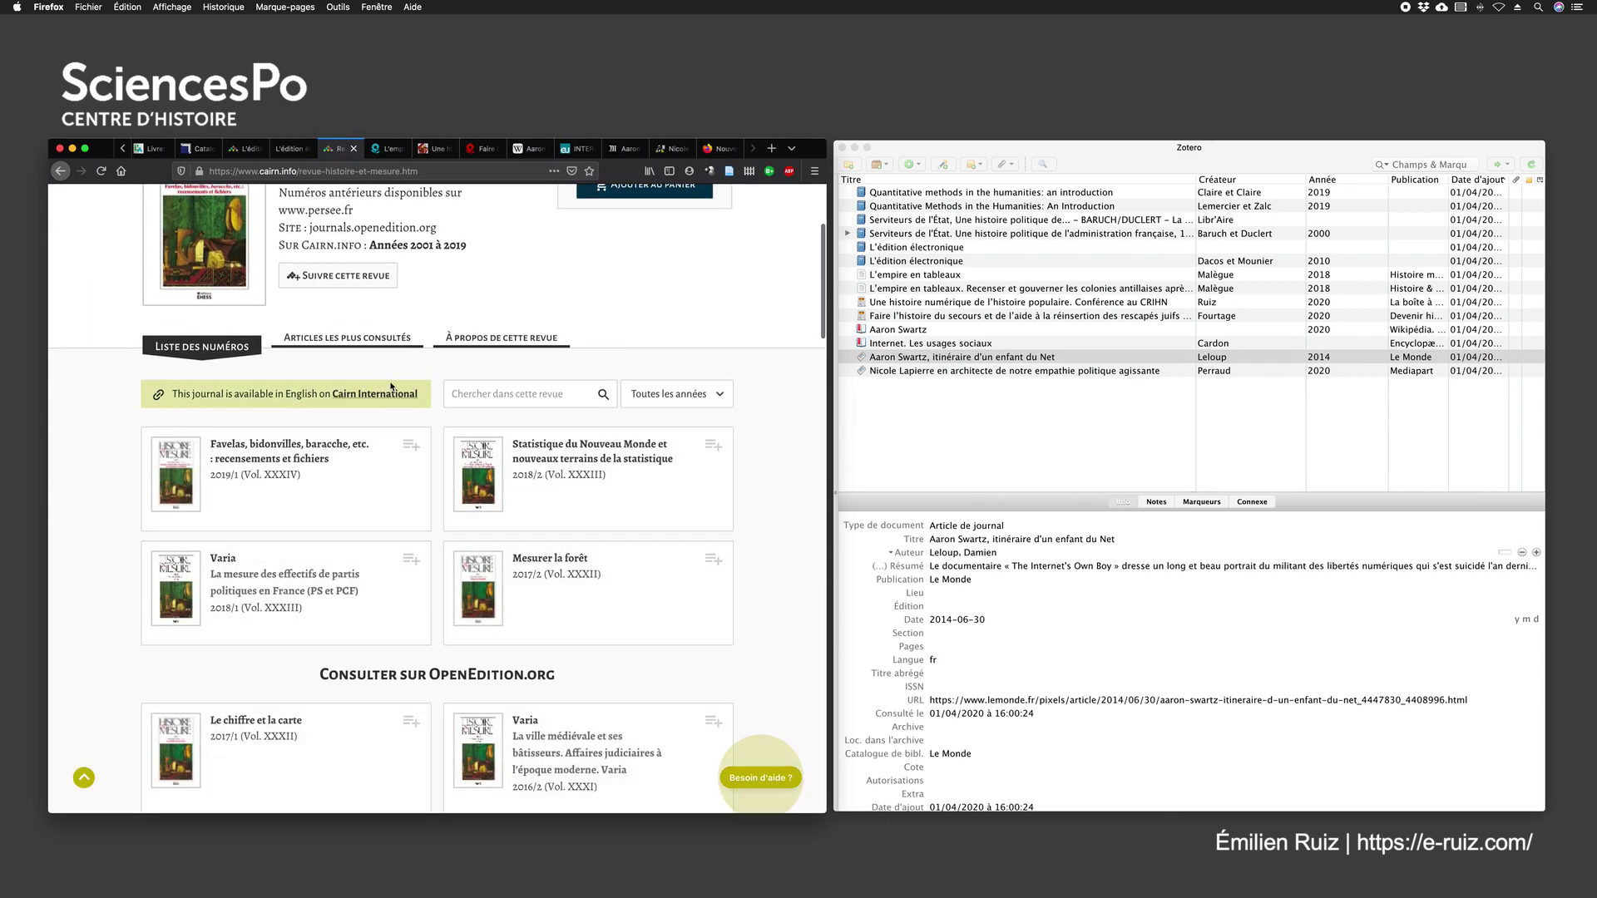
pyautogui.click(283, 452)
pyautogui.scroll(-5, 410, 418)
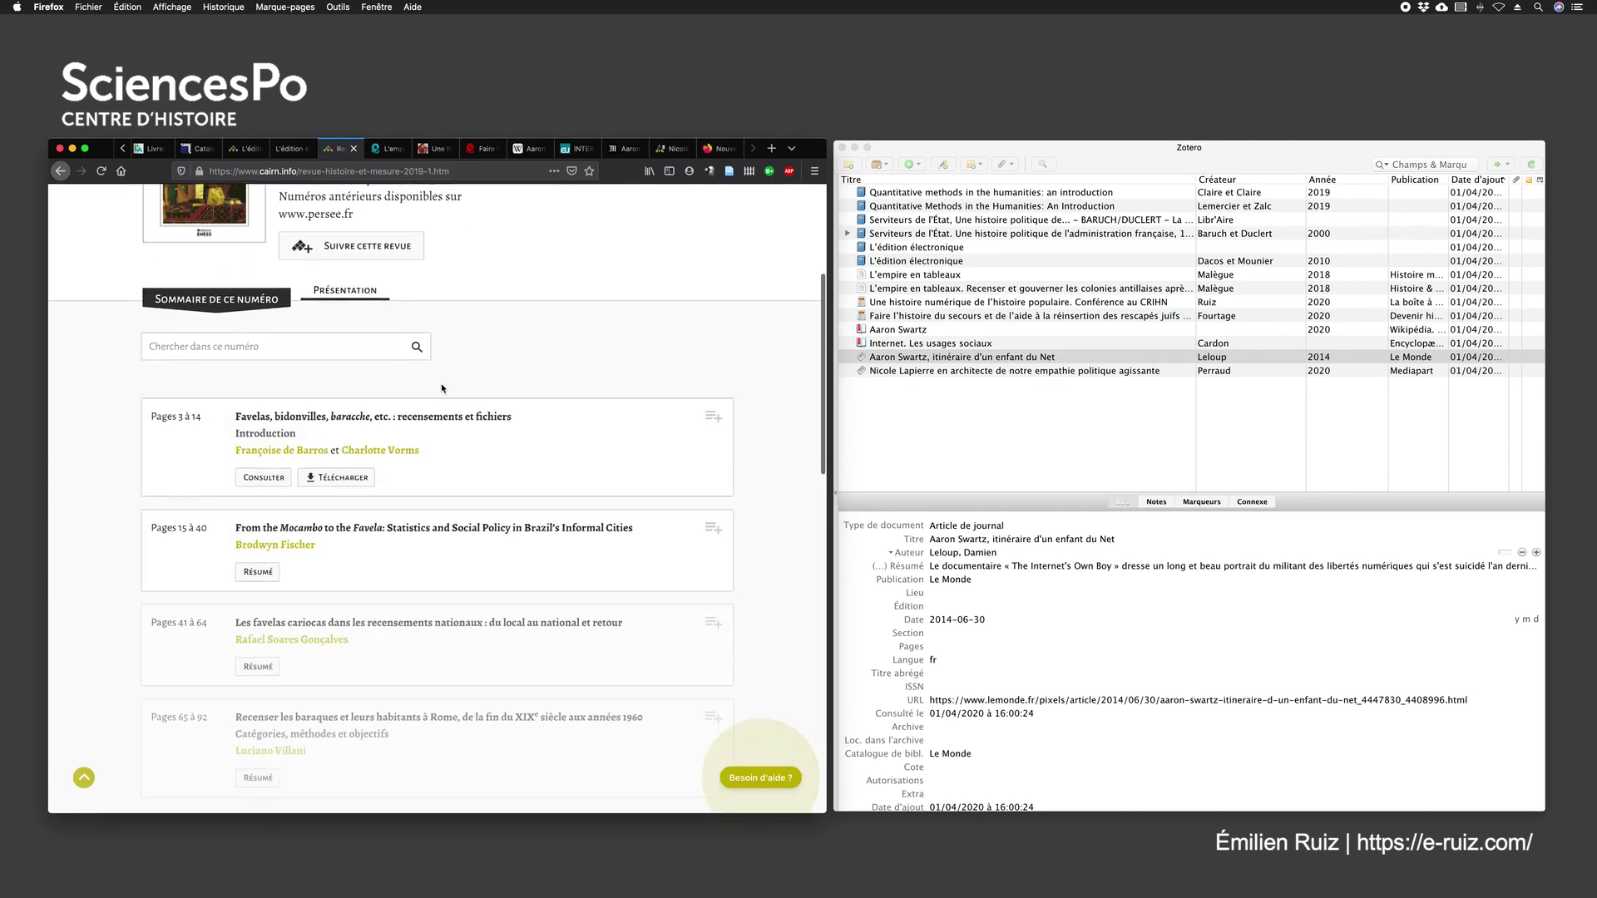
pyautogui.click(265, 466)
pyautogui.scroll(-15, 540, 441)
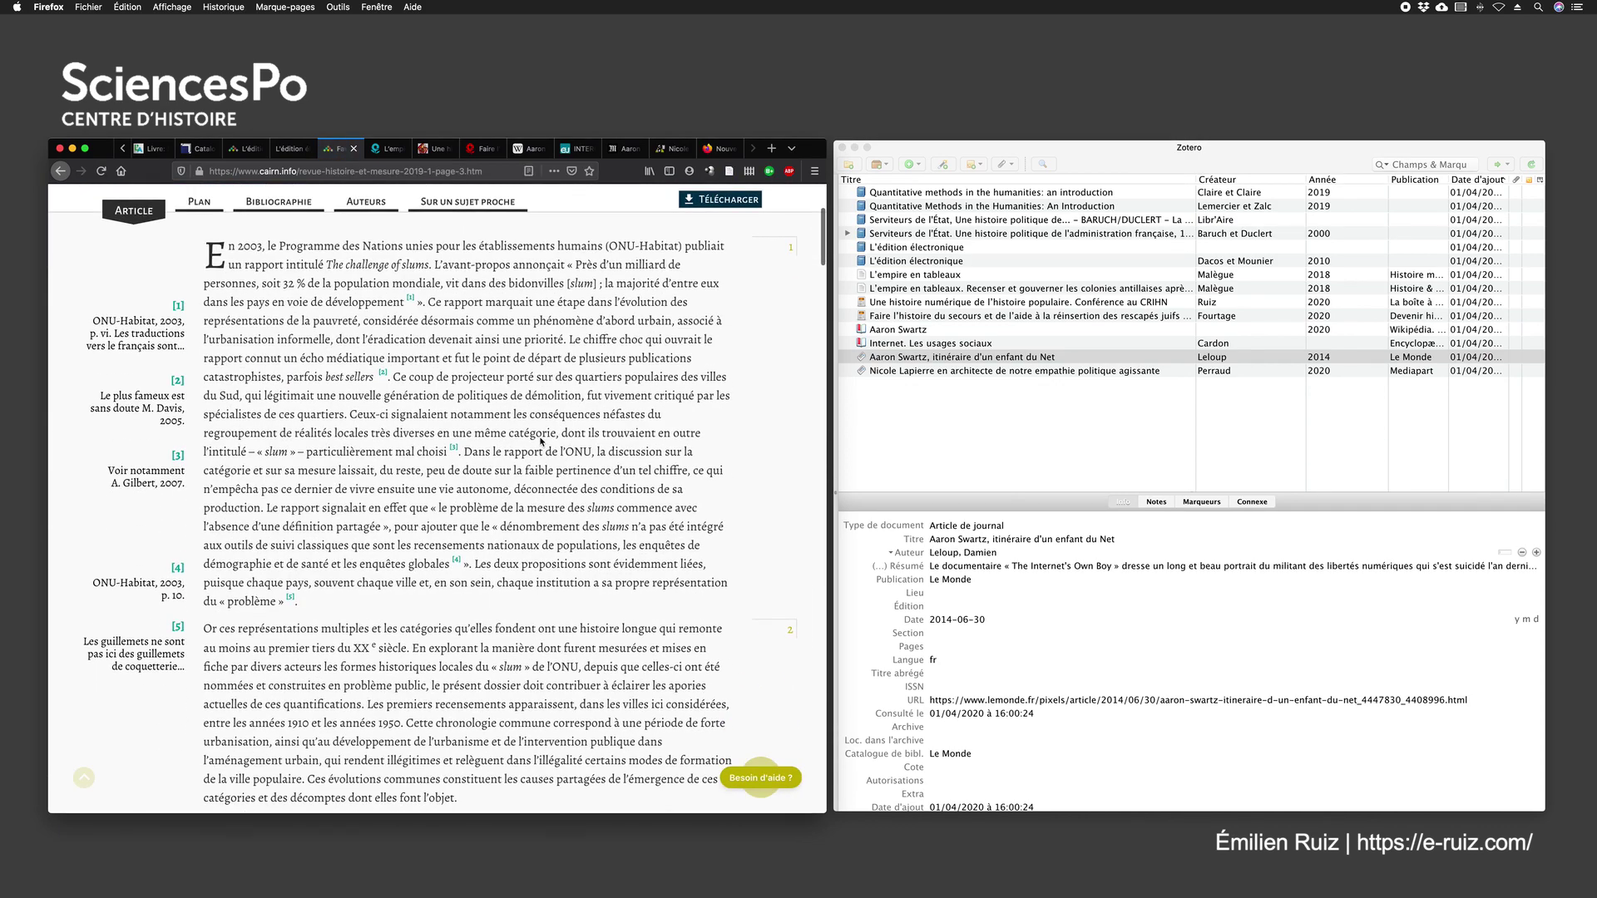
pyautogui.scroll(20, 541, 441)
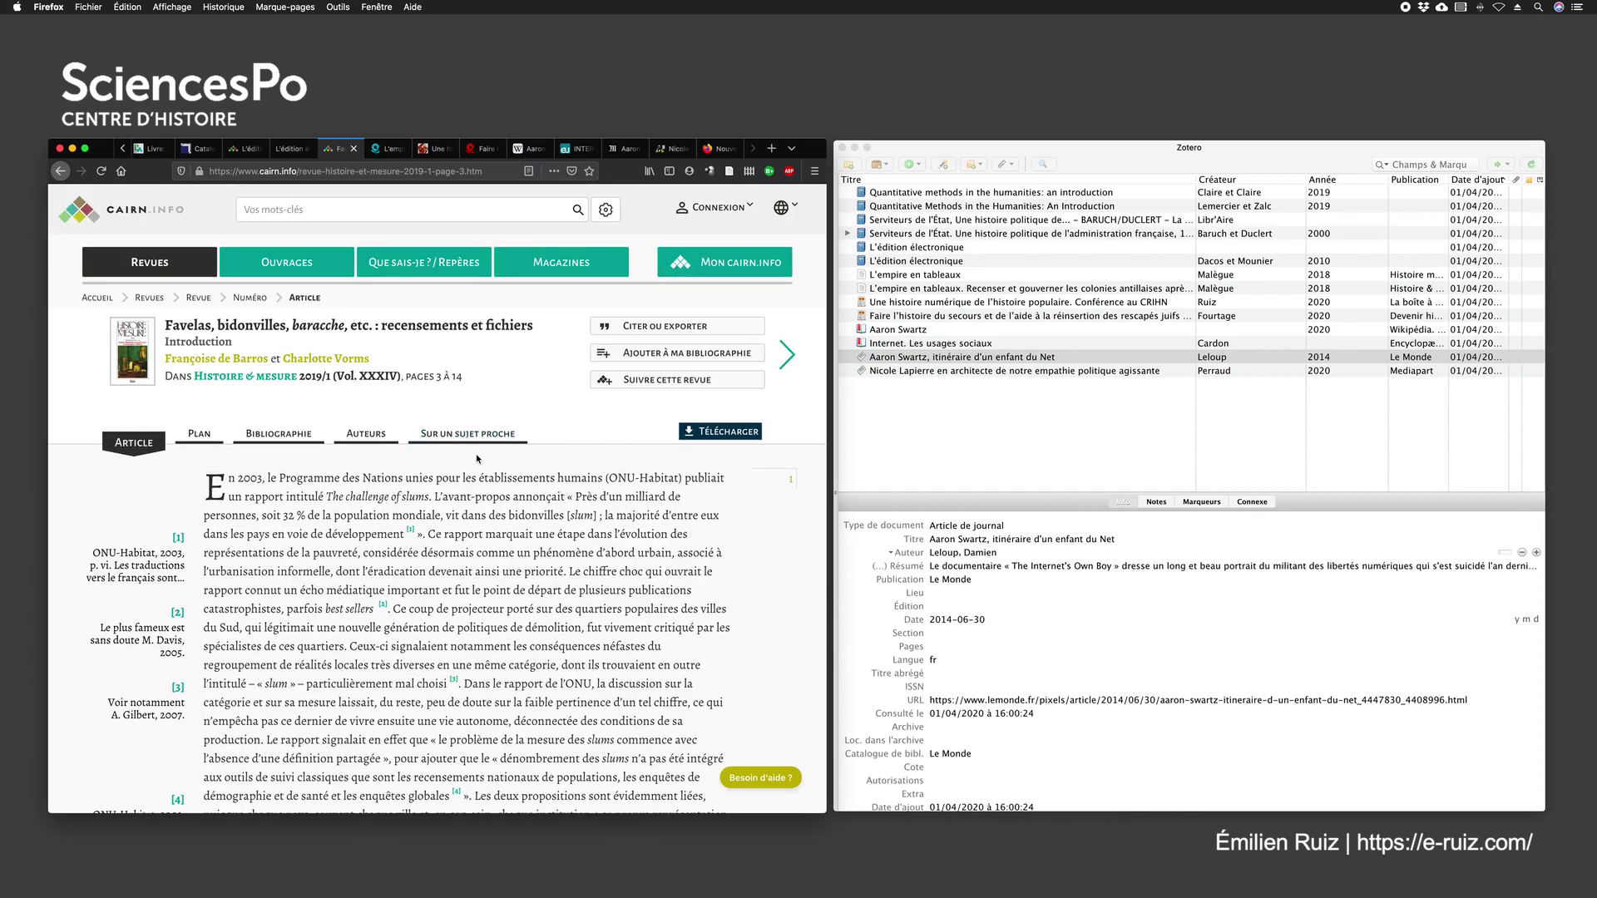
pyautogui.click(730, 172)
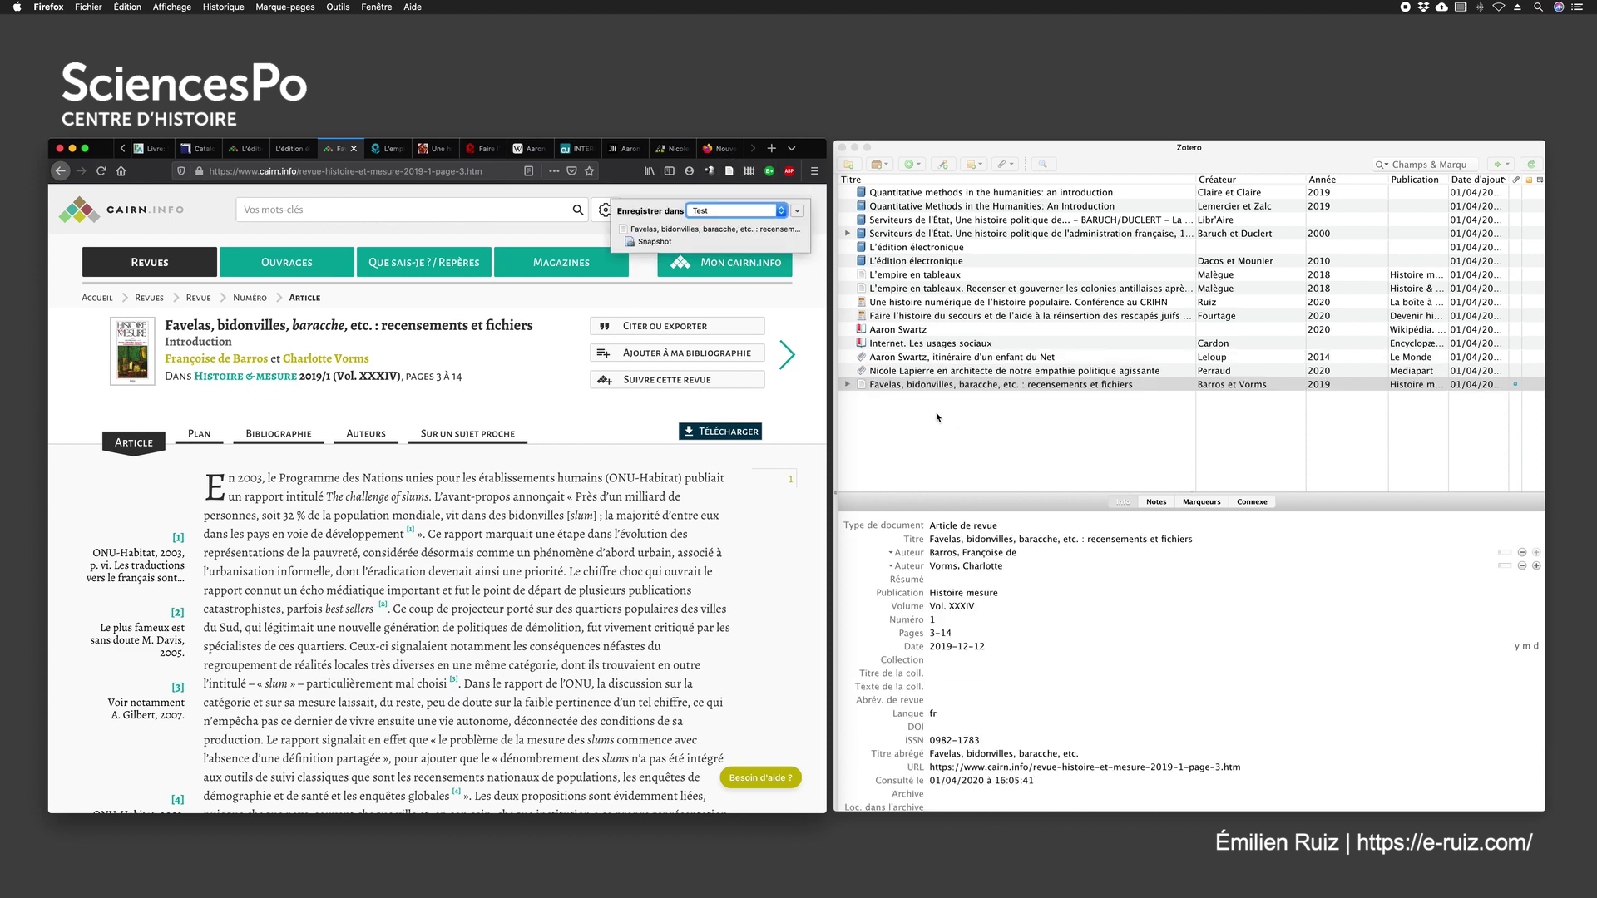
# Step: Expand the new Favelas record, look at its Snapshot attachment and return to the record's details
pyautogui.click(849, 385)
pyautogui.click(849, 386)
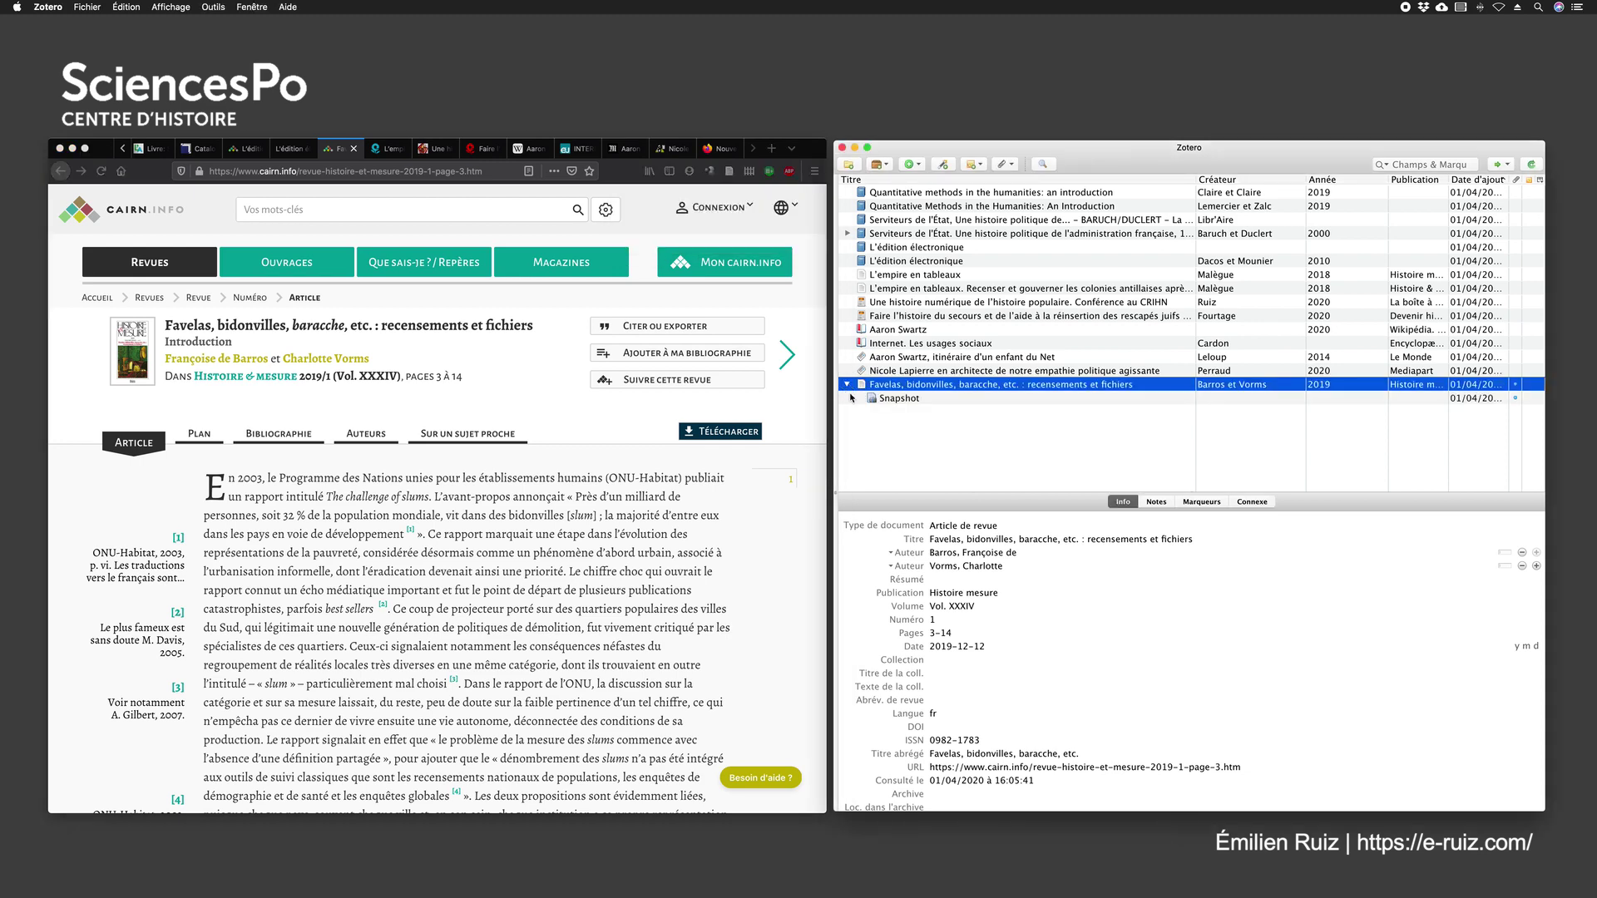
pyautogui.click(903, 399)
pyautogui.click(915, 384)
# Step: Correct the Favelas record's volume to XXXIV and its publication title to "Histoire & mesure"
pyautogui.click(951, 606)
pyautogui.click(952, 606)
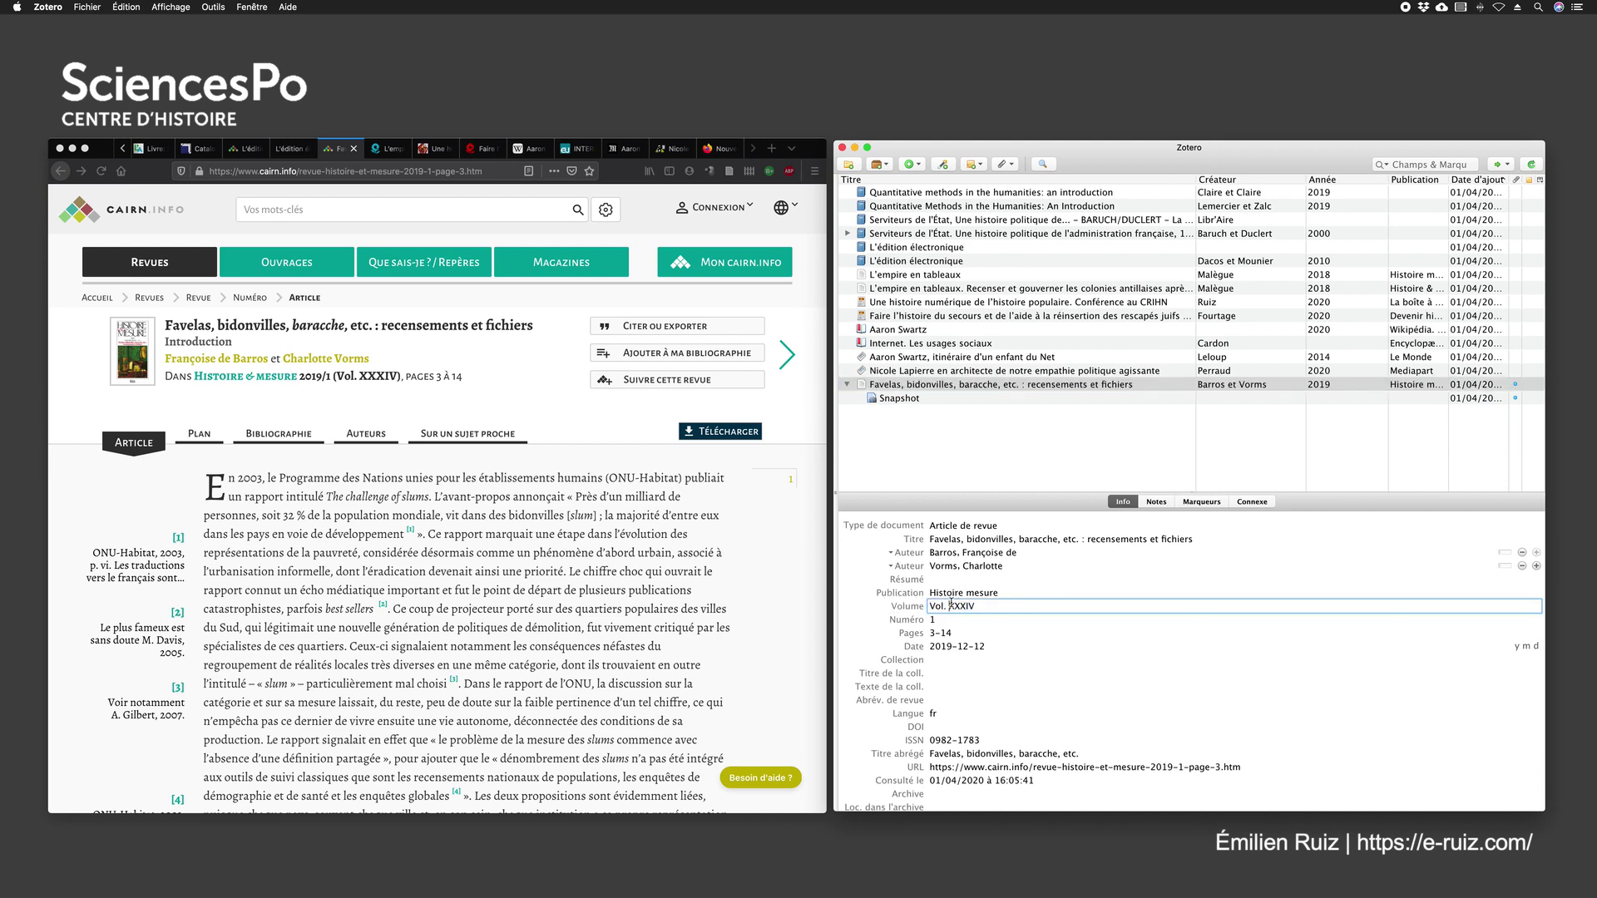
pyautogui.press('BackSpace')
pyautogui.press('BackSpace')
pyautogui.press('BackSpace')
pyautogui.press('BackSpace')
pyautogui.press('BackSpace')
pyautogui.click(966, 593)
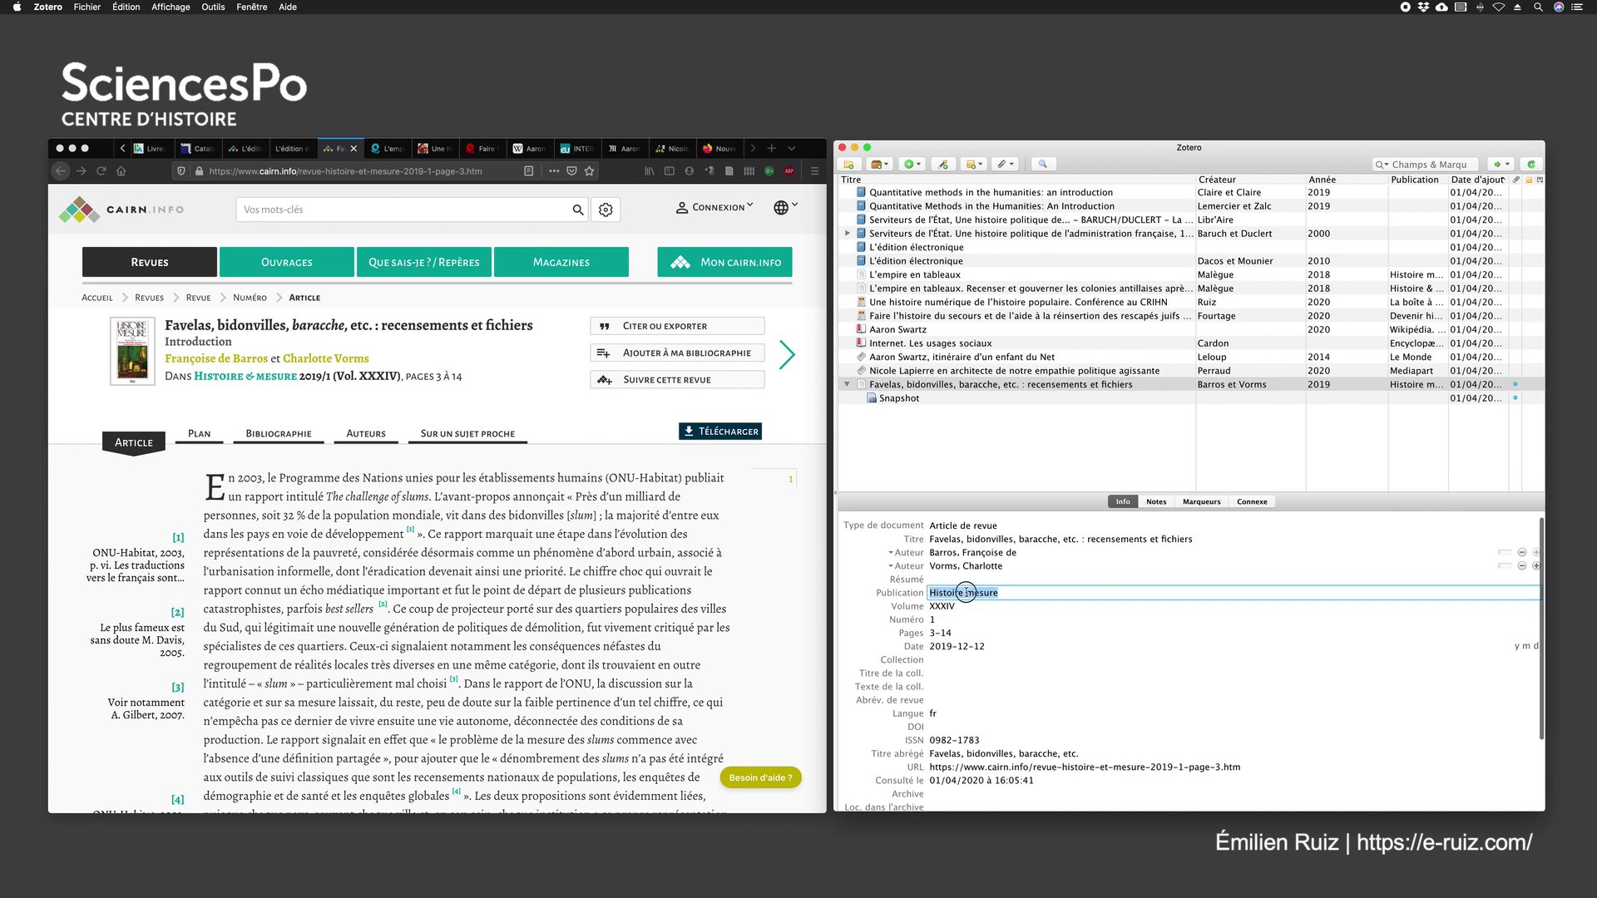
pyautogui.click(966, 592)
pyautogui.write('&')
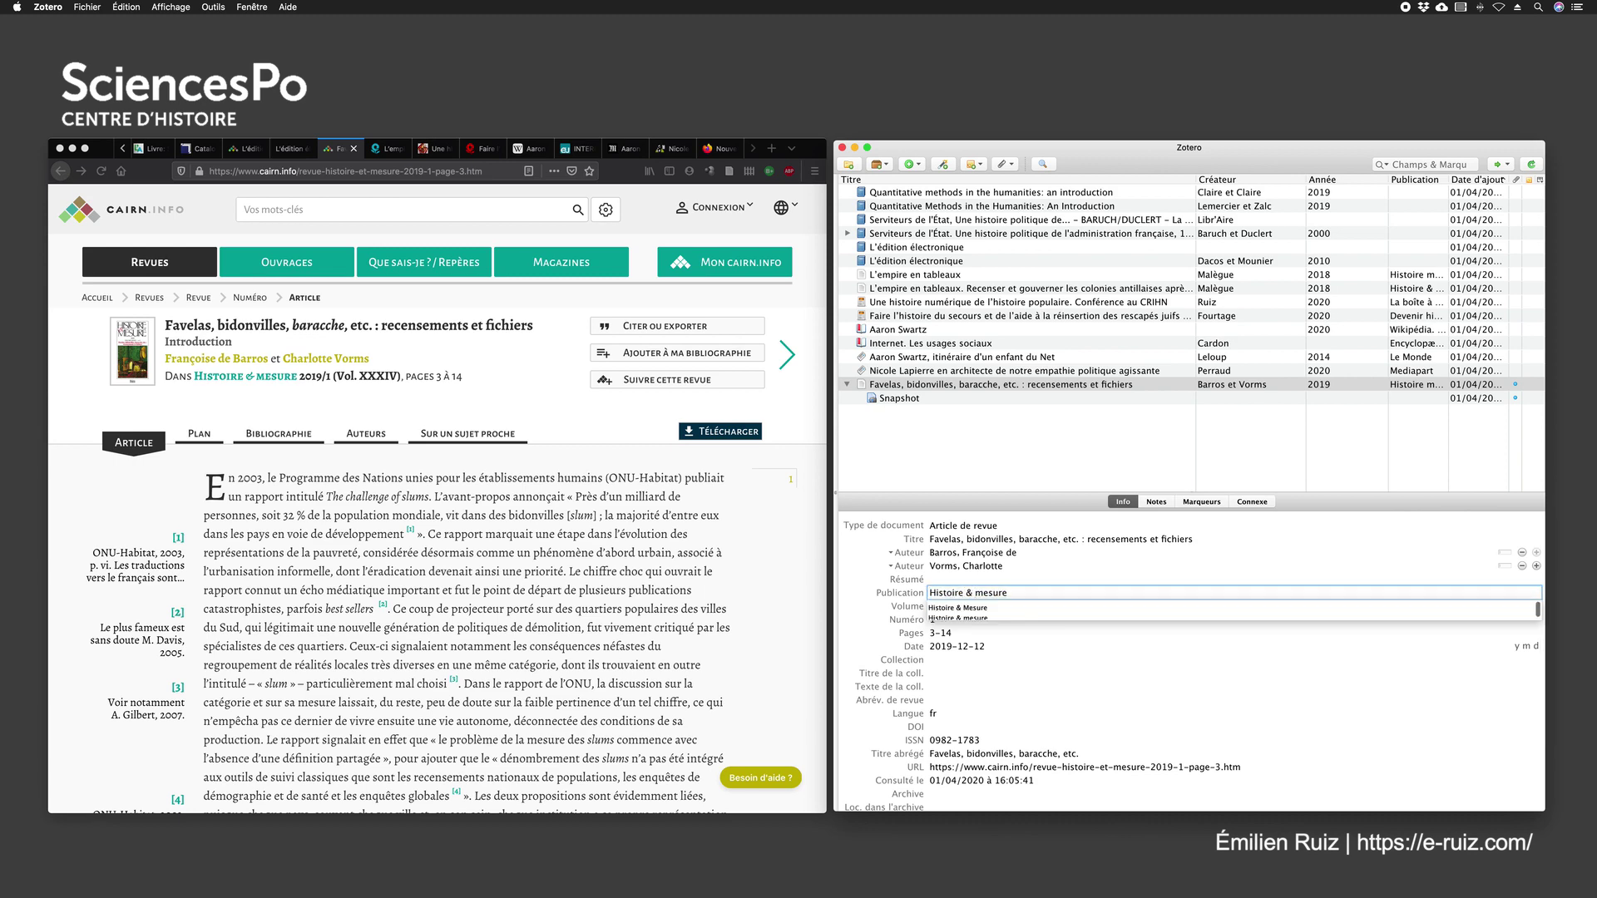
pyautogui.press('Return')
# Step: Shorten the date of the Favelas record to the year 2019
pyautogui.click(967, 635)
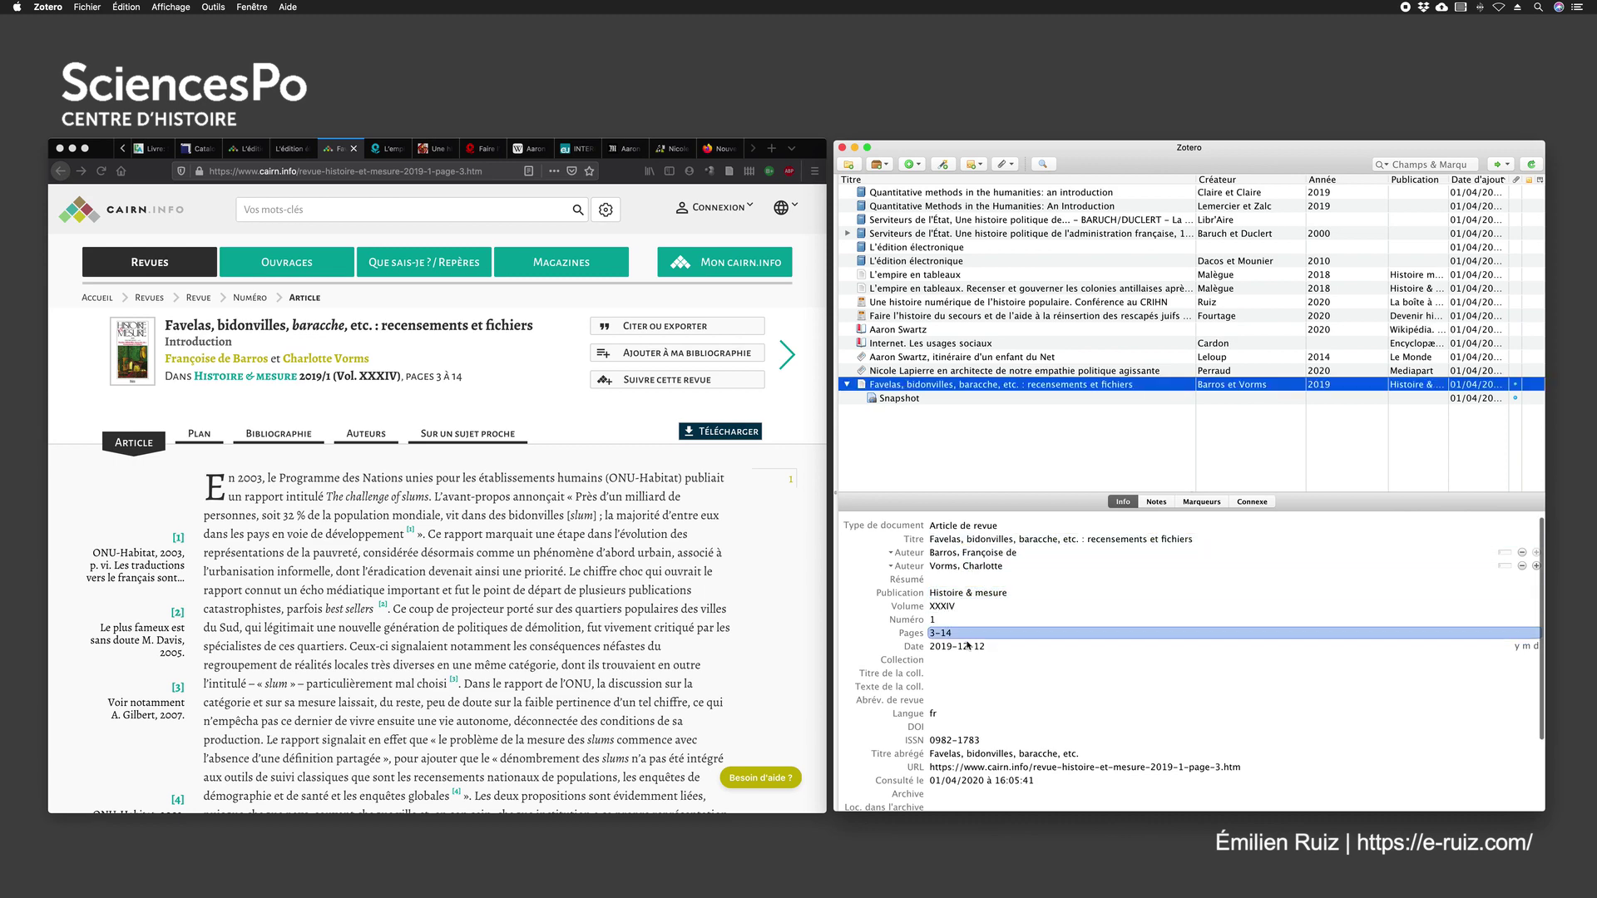
pyautogui.click(968, 646)
pyautogui.moveTo(953, 647); pyautogui.dragTo(1038, 650)
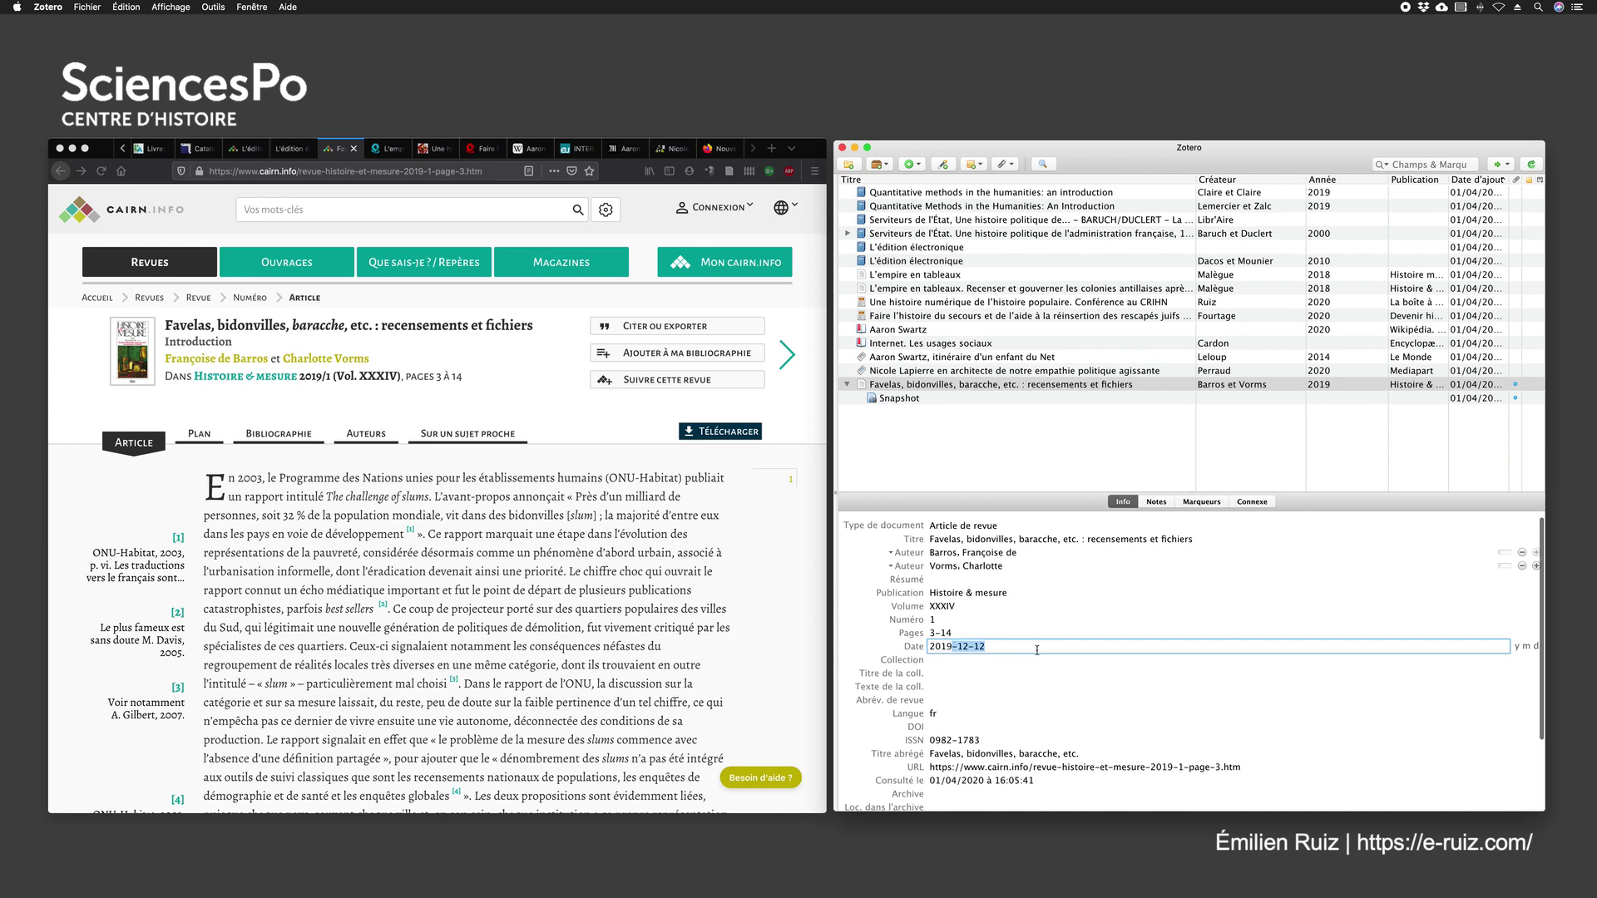
pyautogui.press('BackSpace')
# Step: Append the subtitle ". Introduction" to the title of the Favelas record
pyautogui.click(1201, 539)
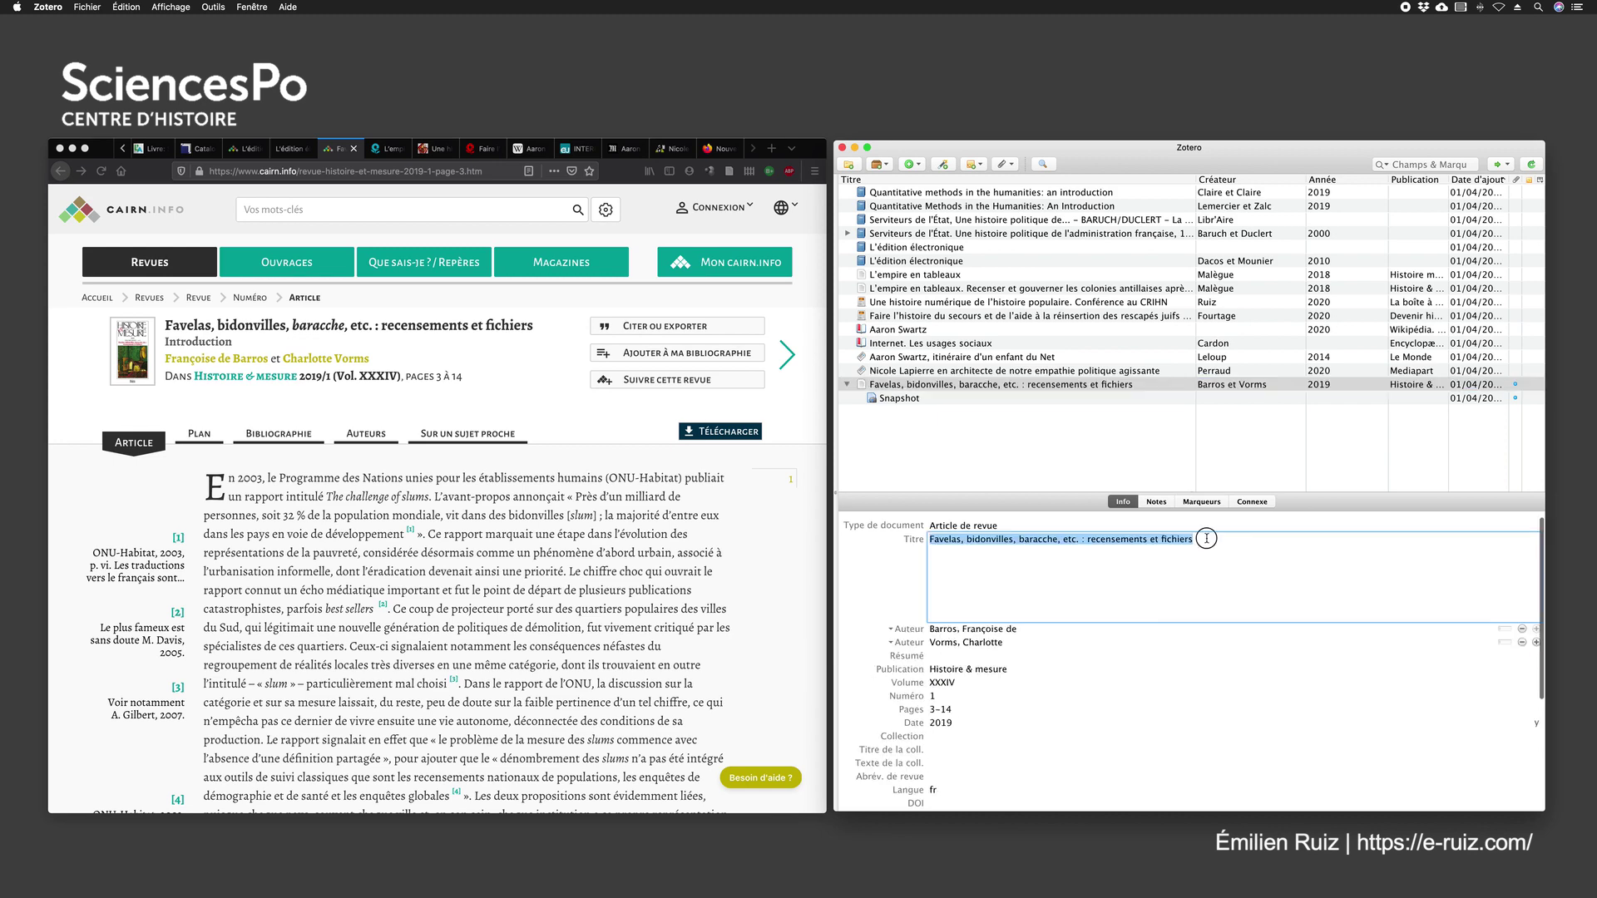
pyautogui.press('Right')
pyautogui.write('.')
pyautogui.write(' Introduction')
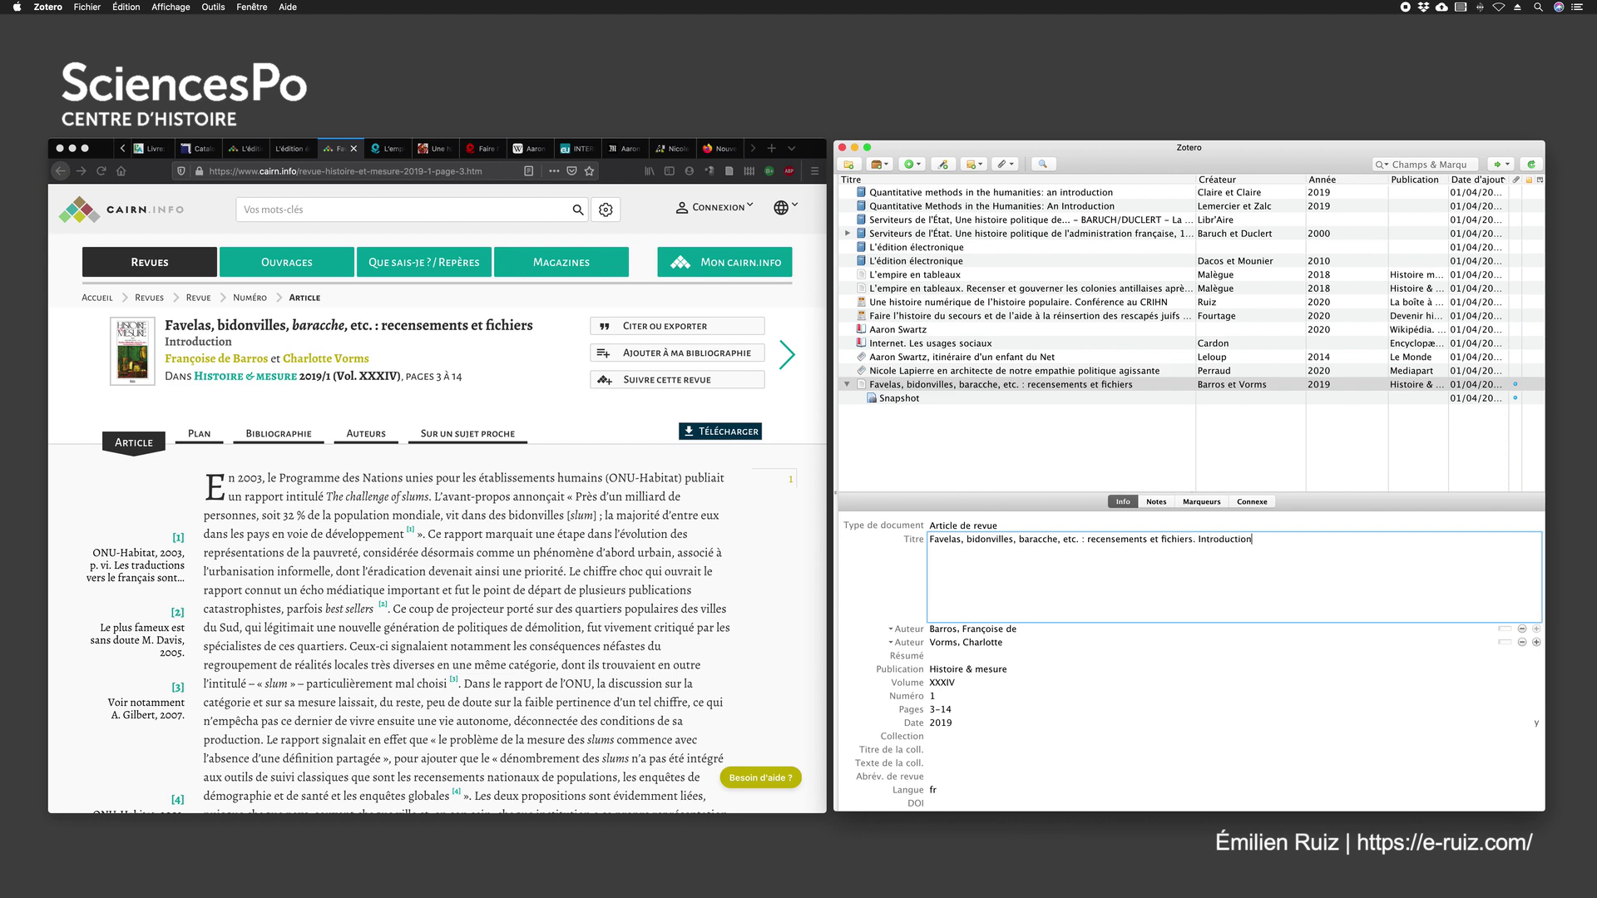
pyautogui.press('Return')
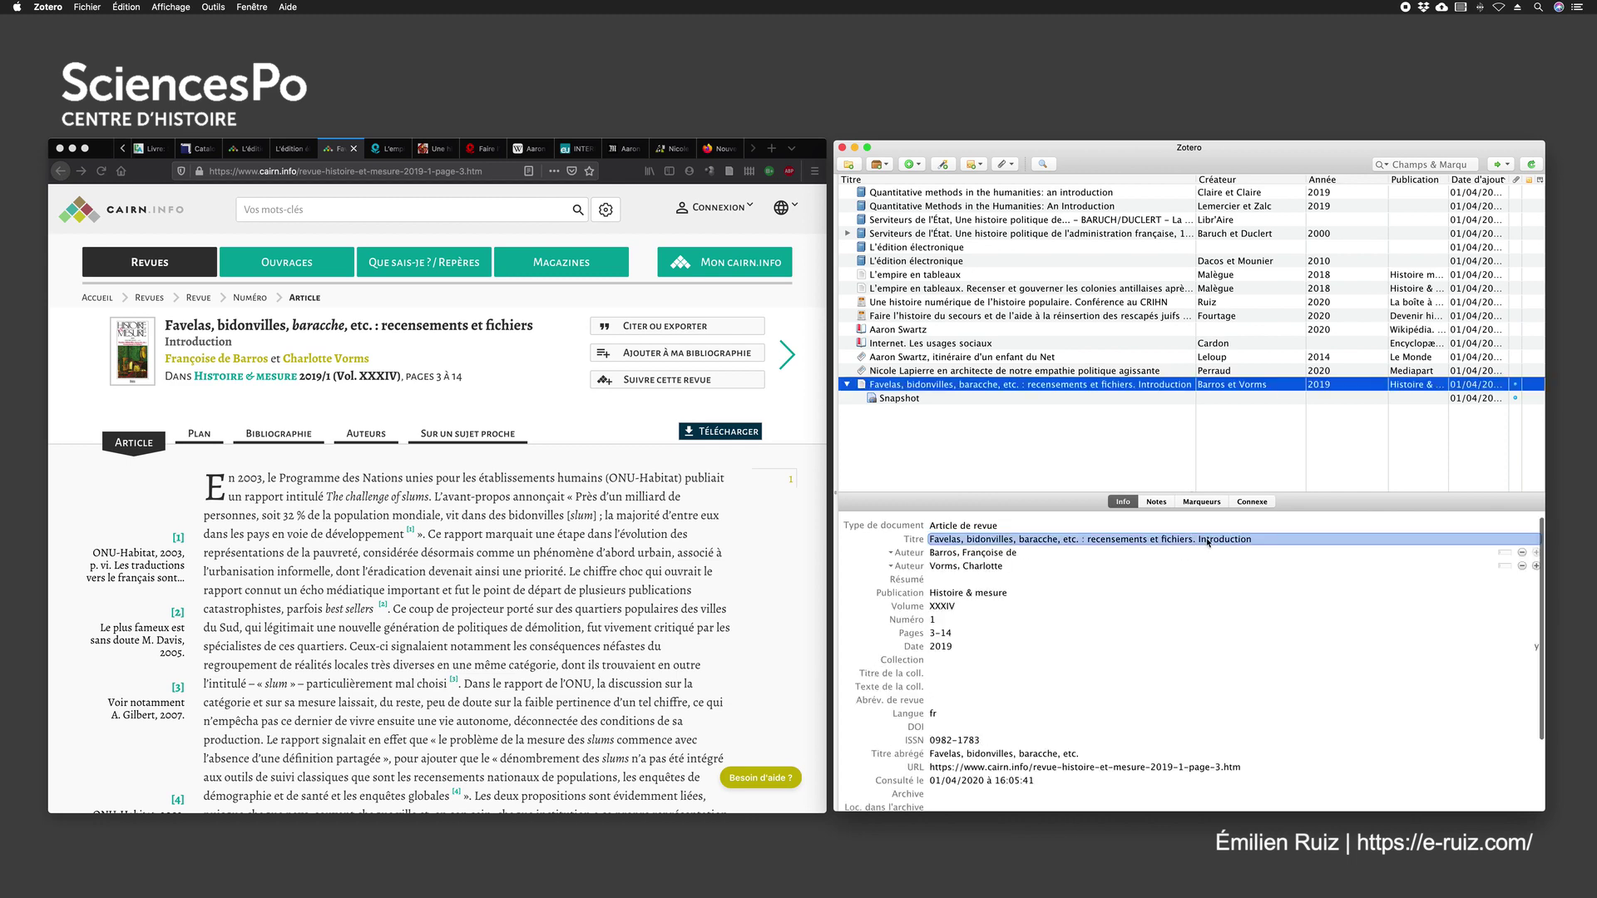
# Step: Open the Favelas article's snapshot in the browser, check its local file address, close it and collapse the record
pyautogui.click(920, 402)
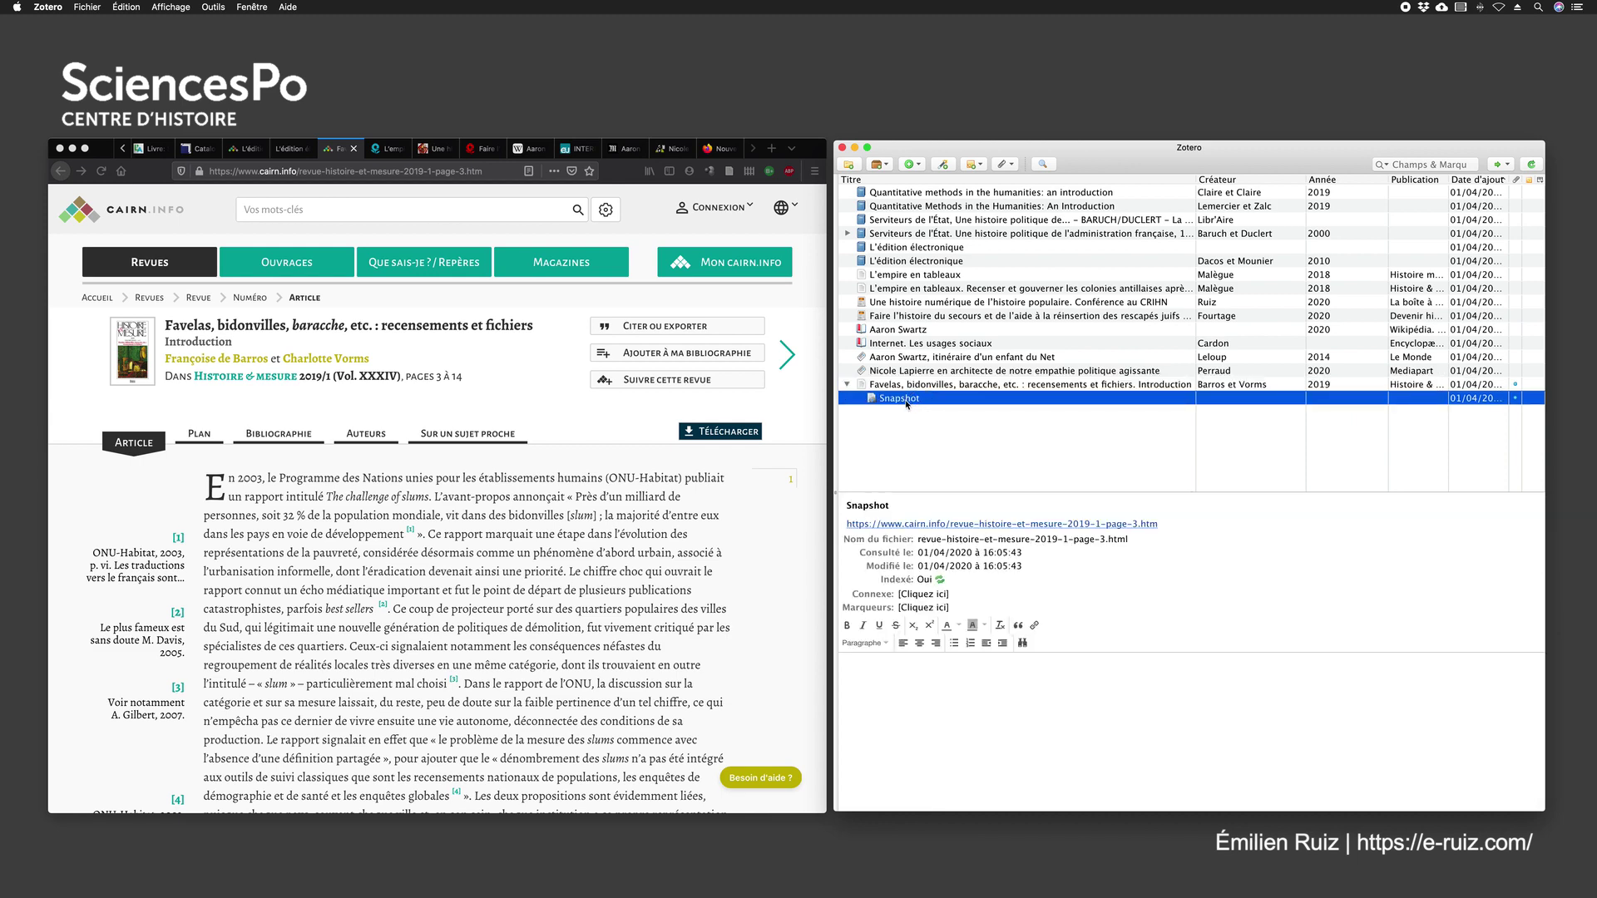
pyautogui.doubleClick(900, 398)
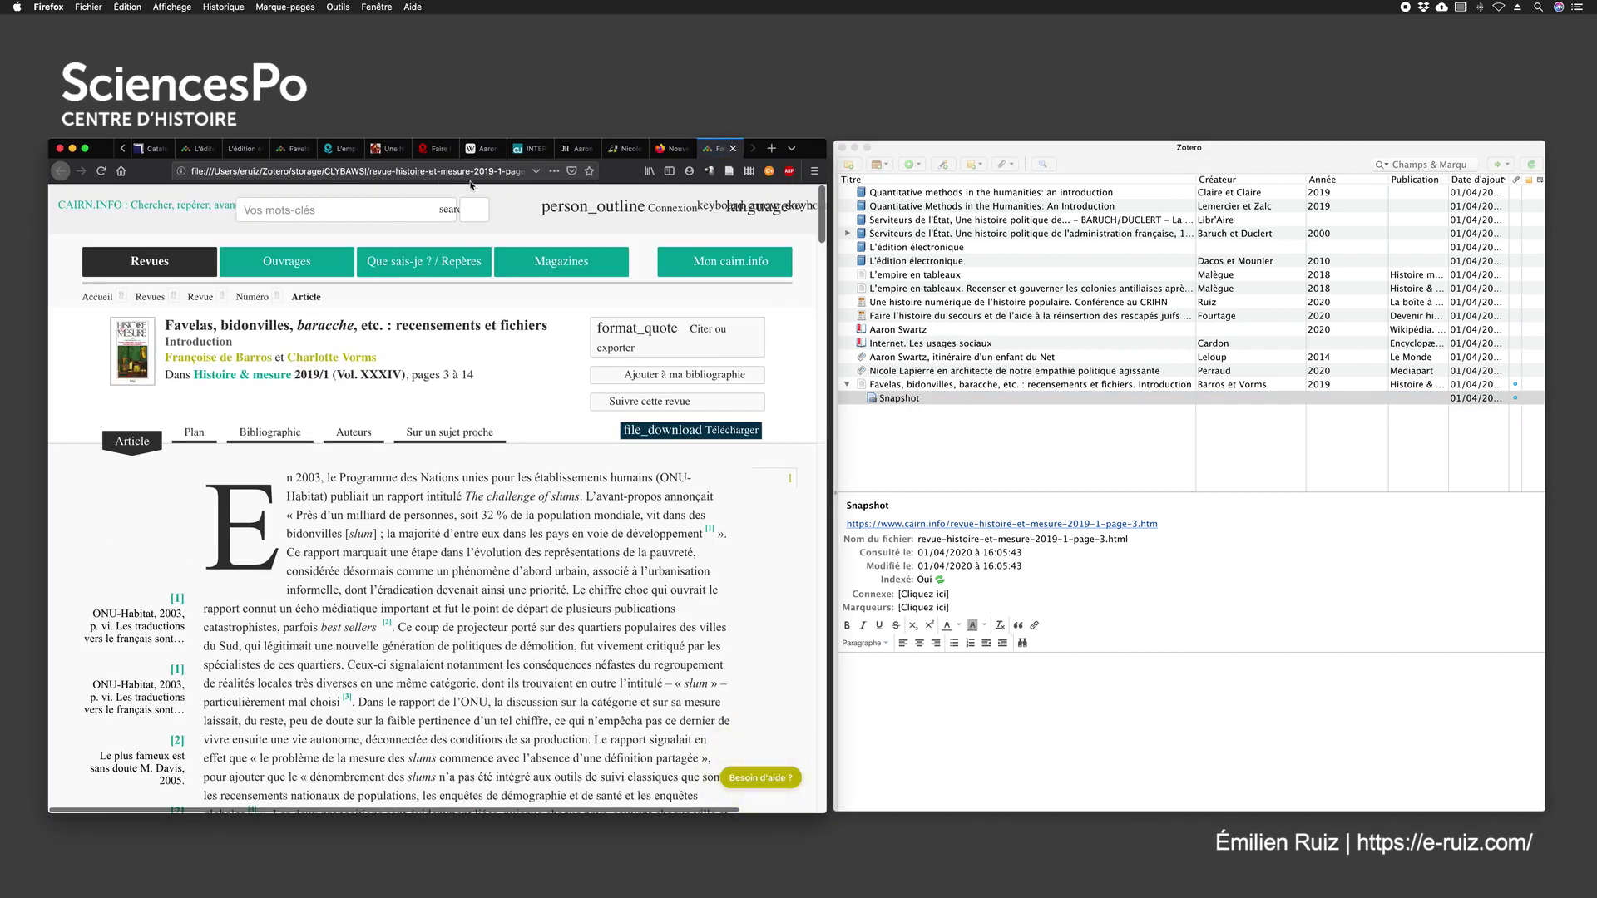
pyautogui.click(192, 171)
pyautogui.moveTo(192, 171); pyautogui.dragTo(517, 227)
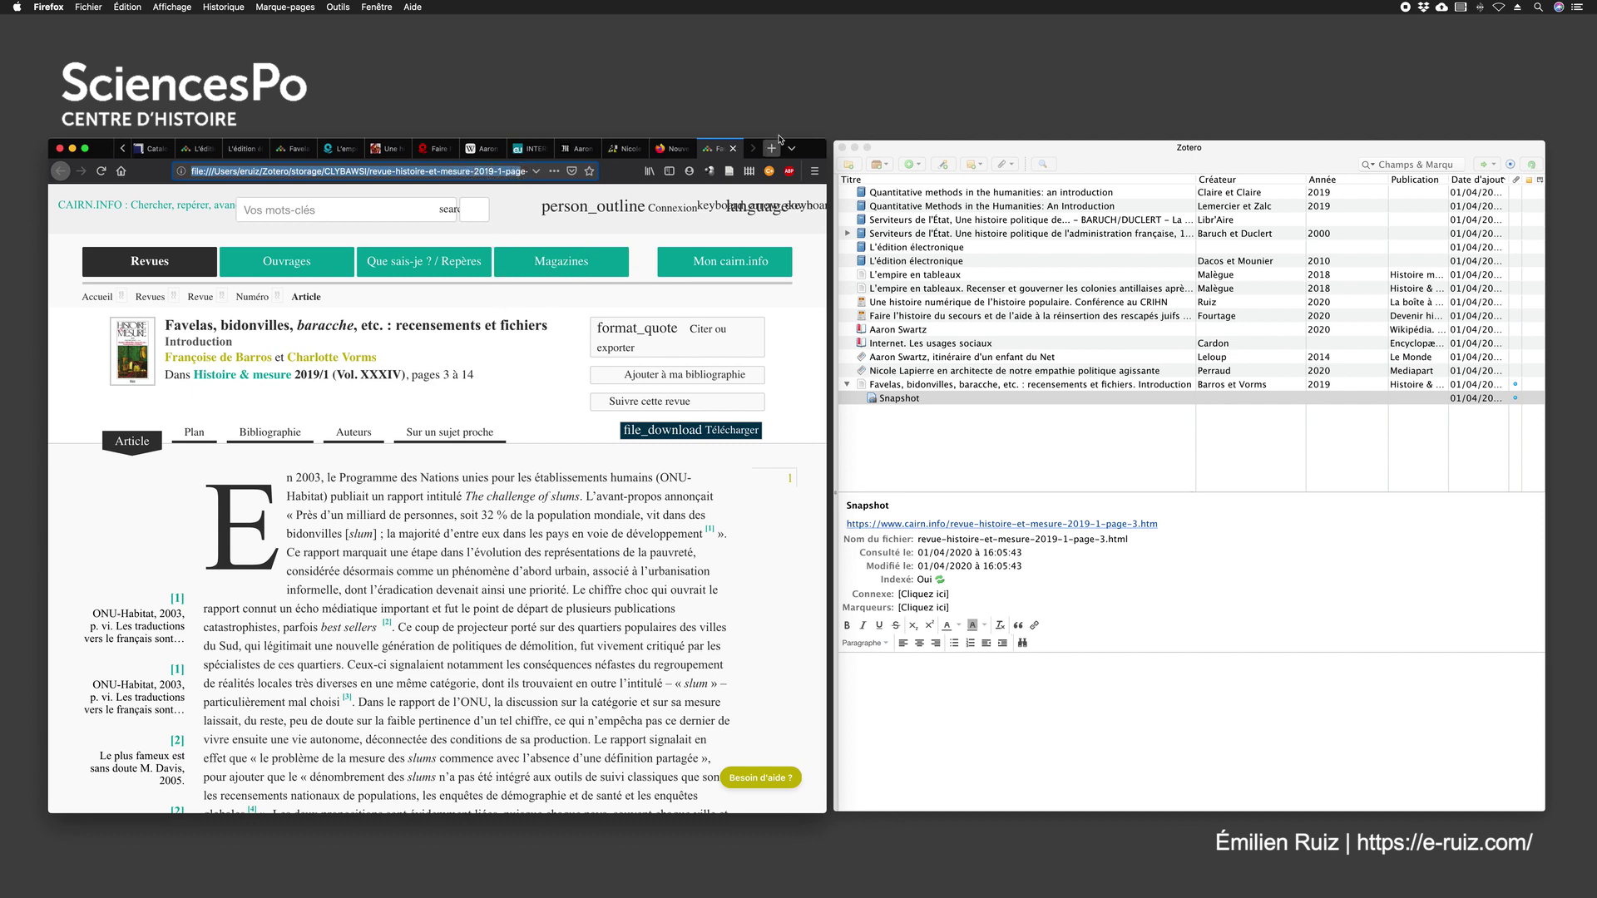
pyautogui.click(734, 149)
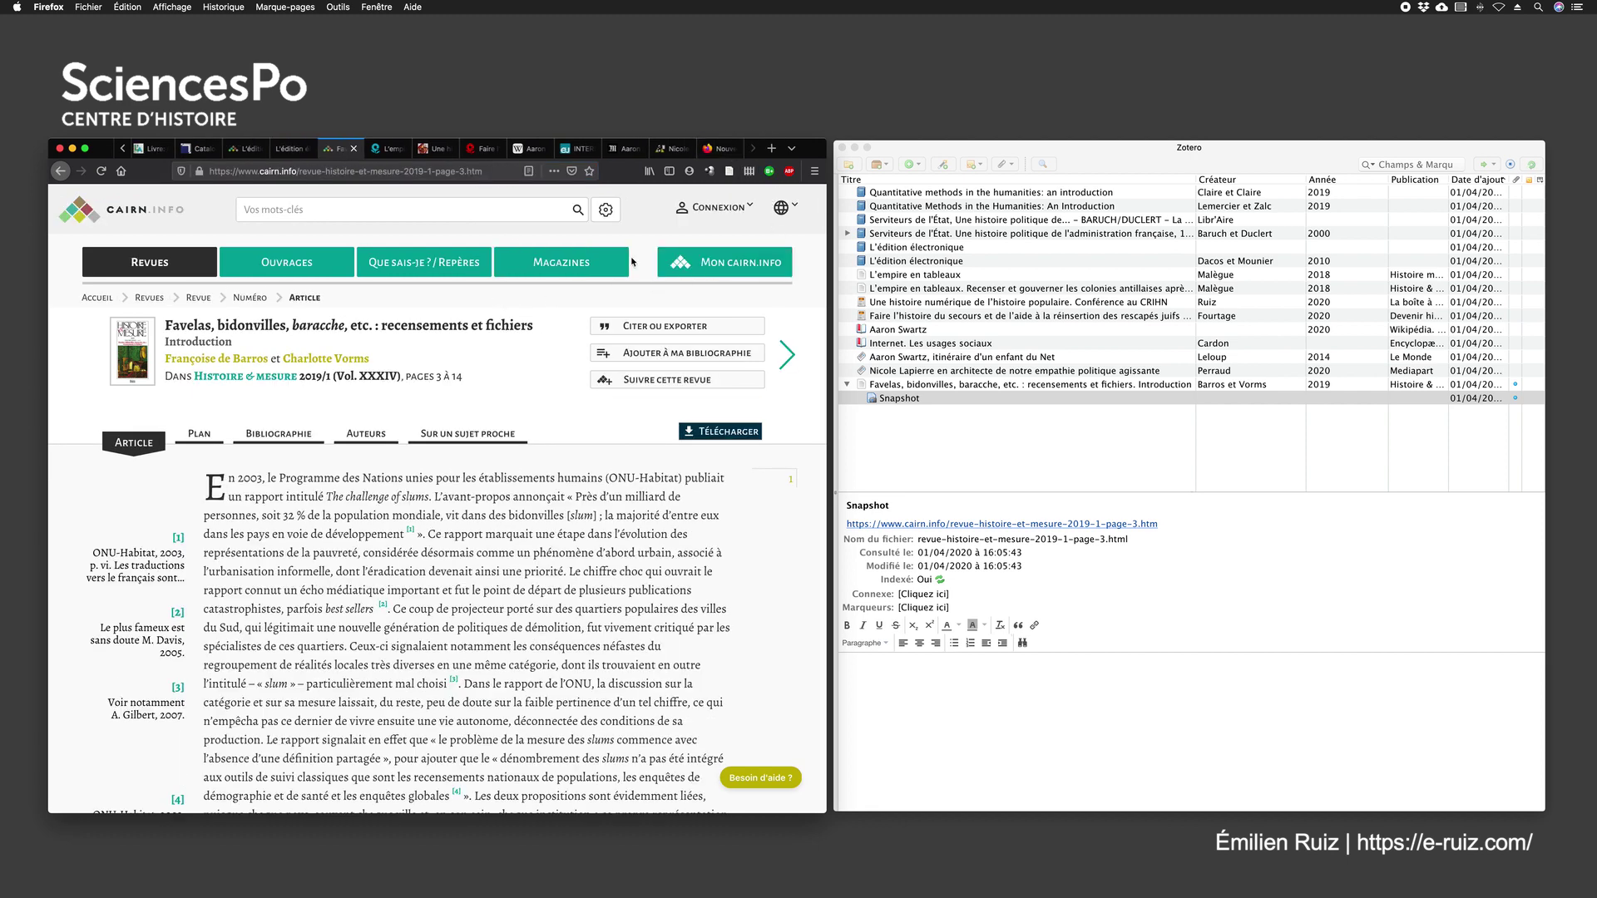
pyautogui.click(881, 397)
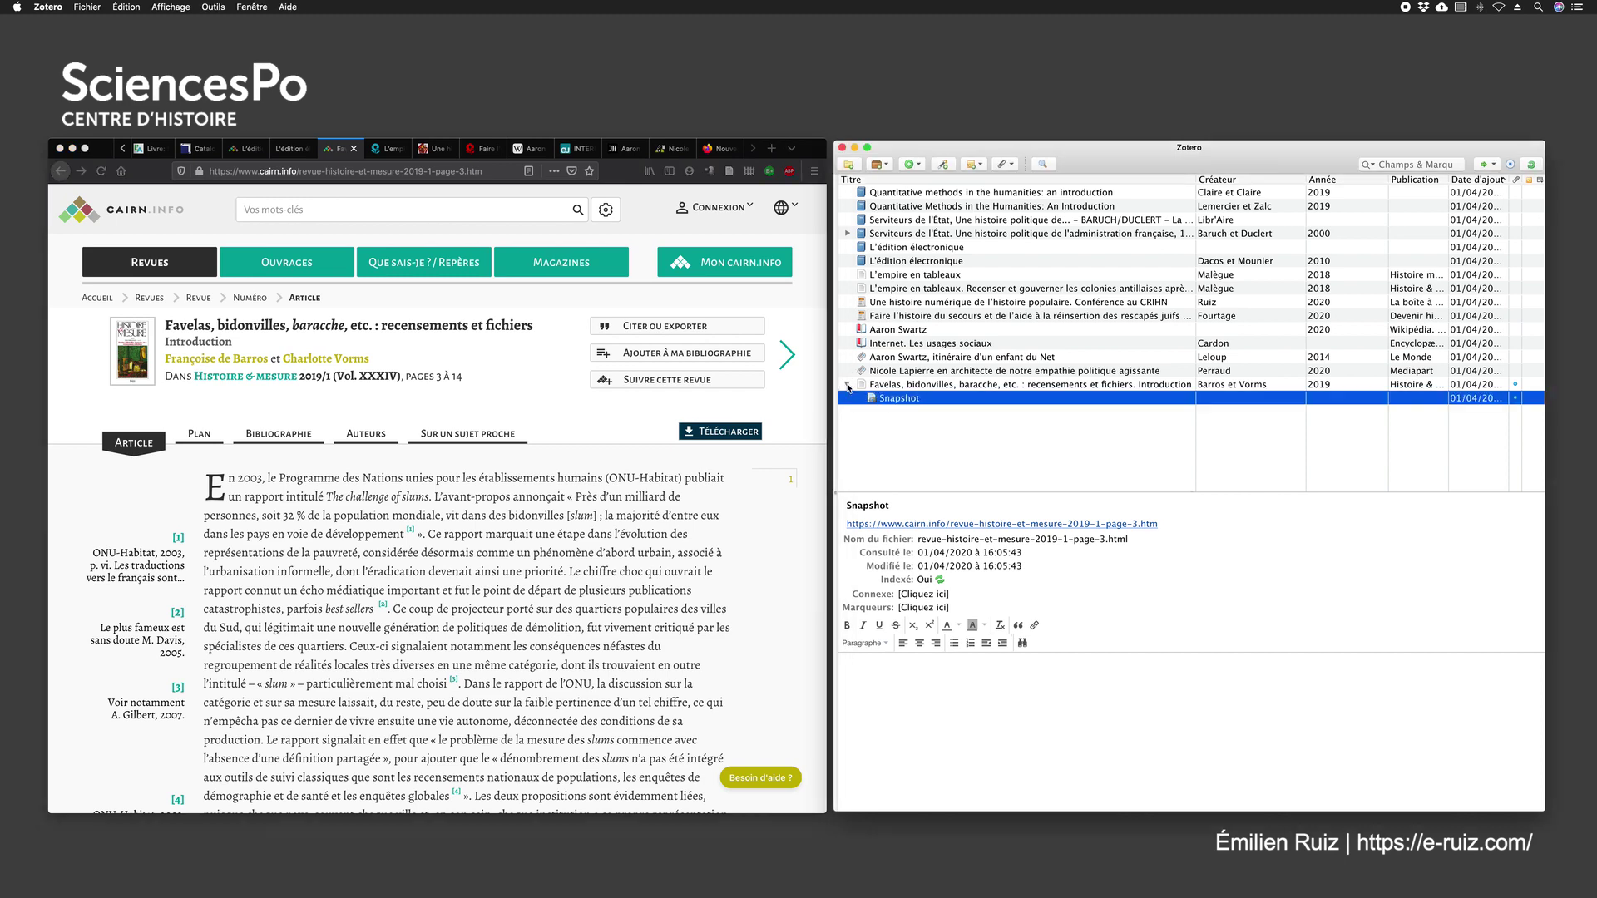
pyautogui.click(848, 385)
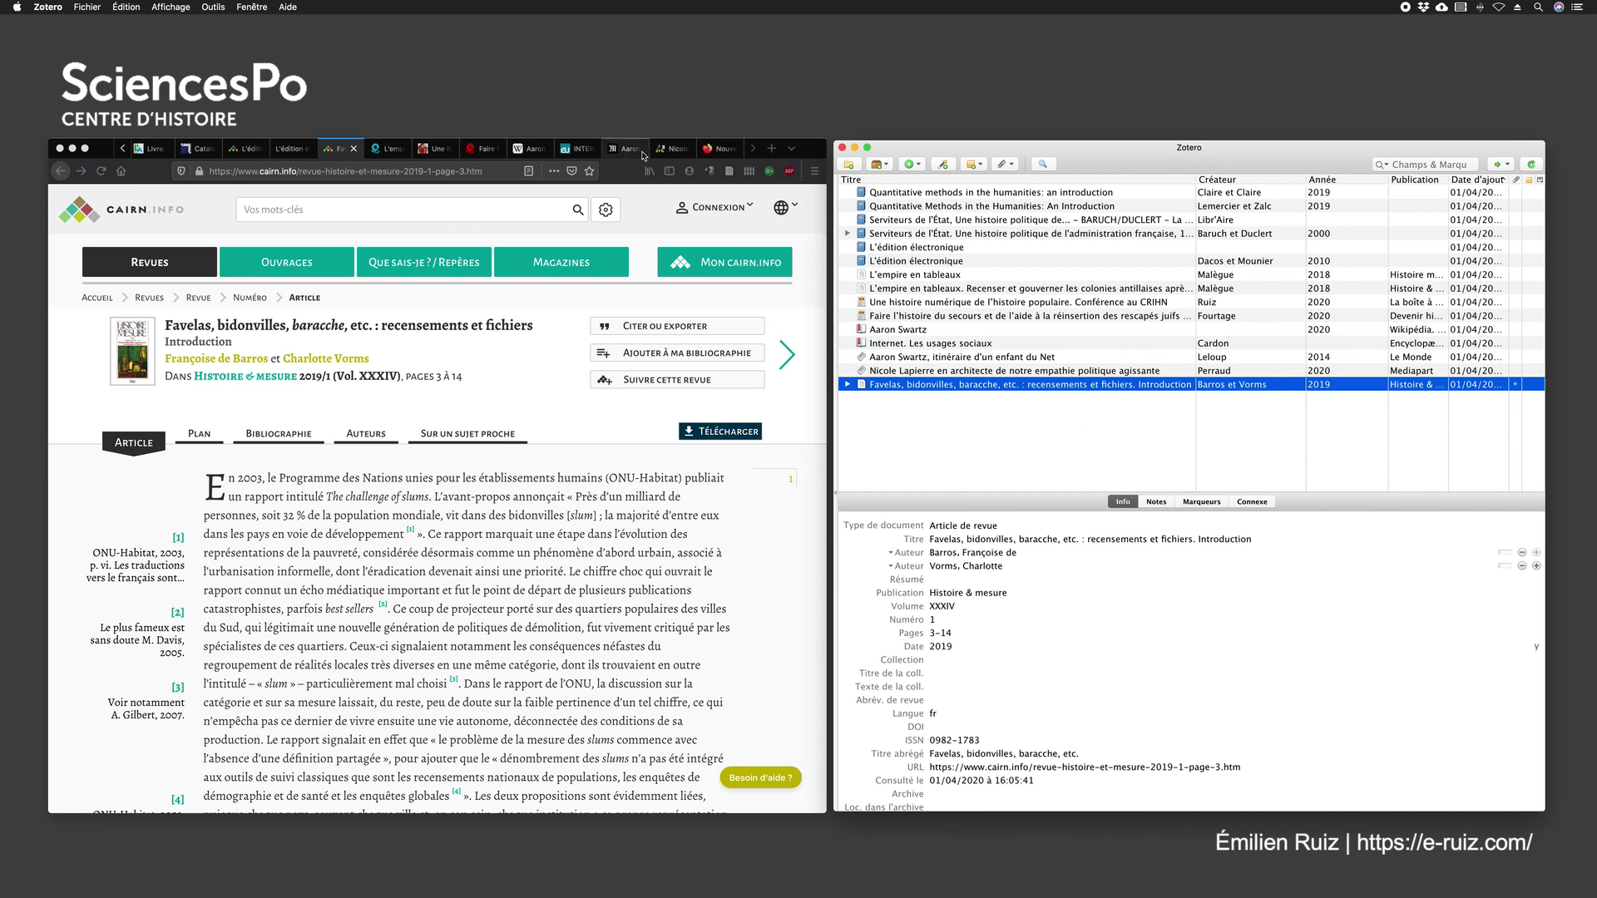
# Step: Open the article "L'Allemagne se prépare à un dépistage encore plus massif" from Mediapart's home page and save it to Zotero
pyautogui.click(673, 152)
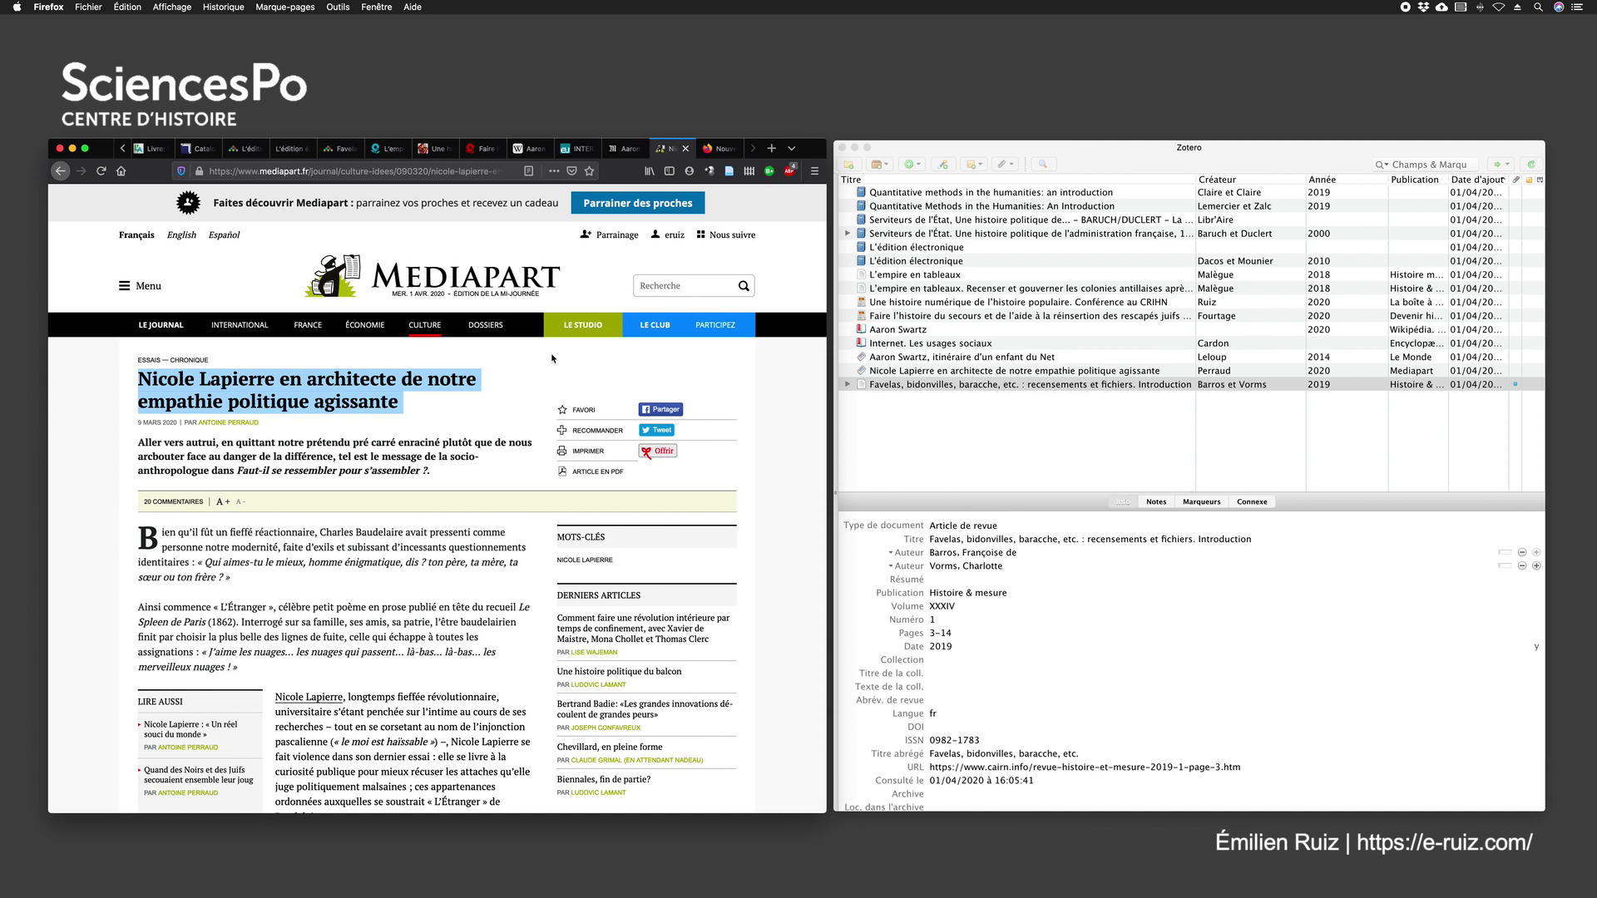
pyautogui.click(509, 379)
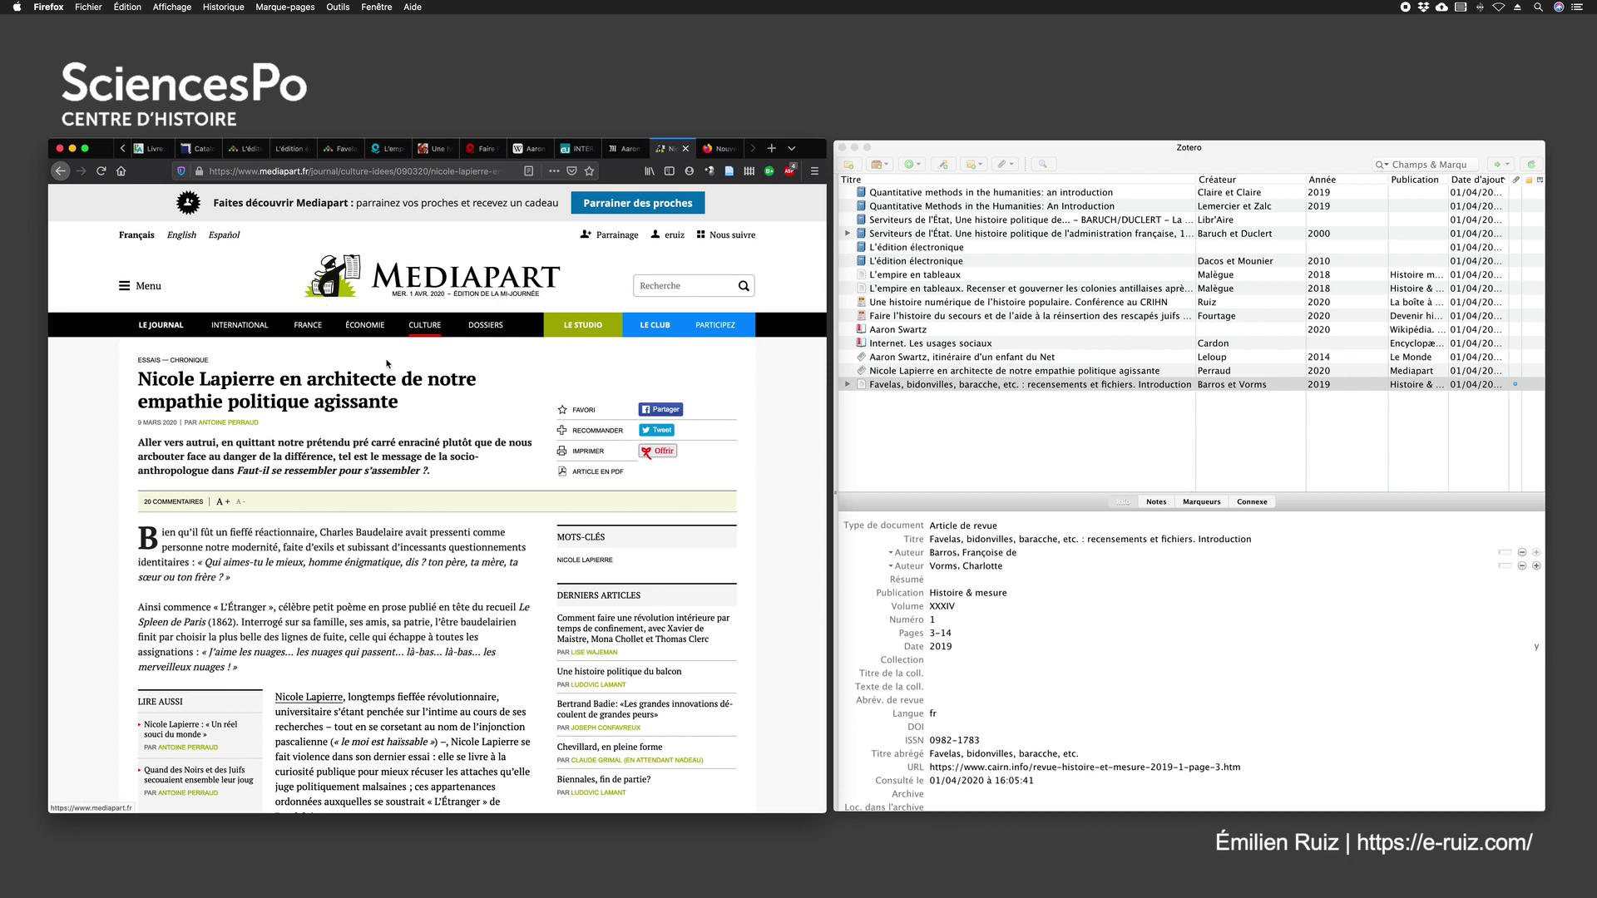
pyautogui.click(437, 277)
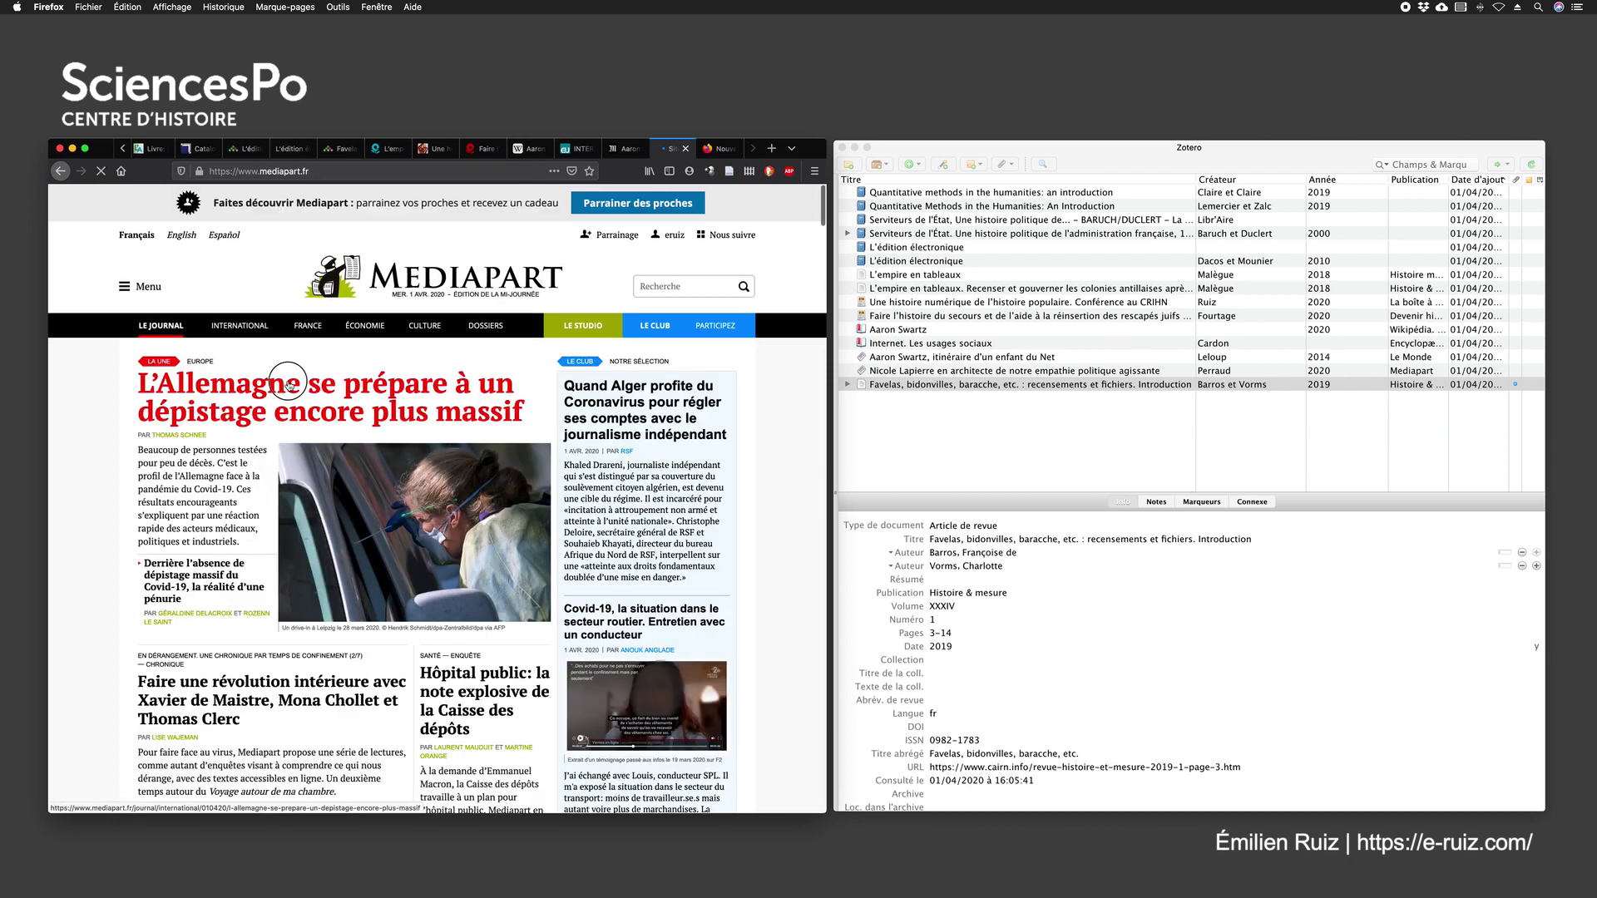
pyautogui.click(287, 385)
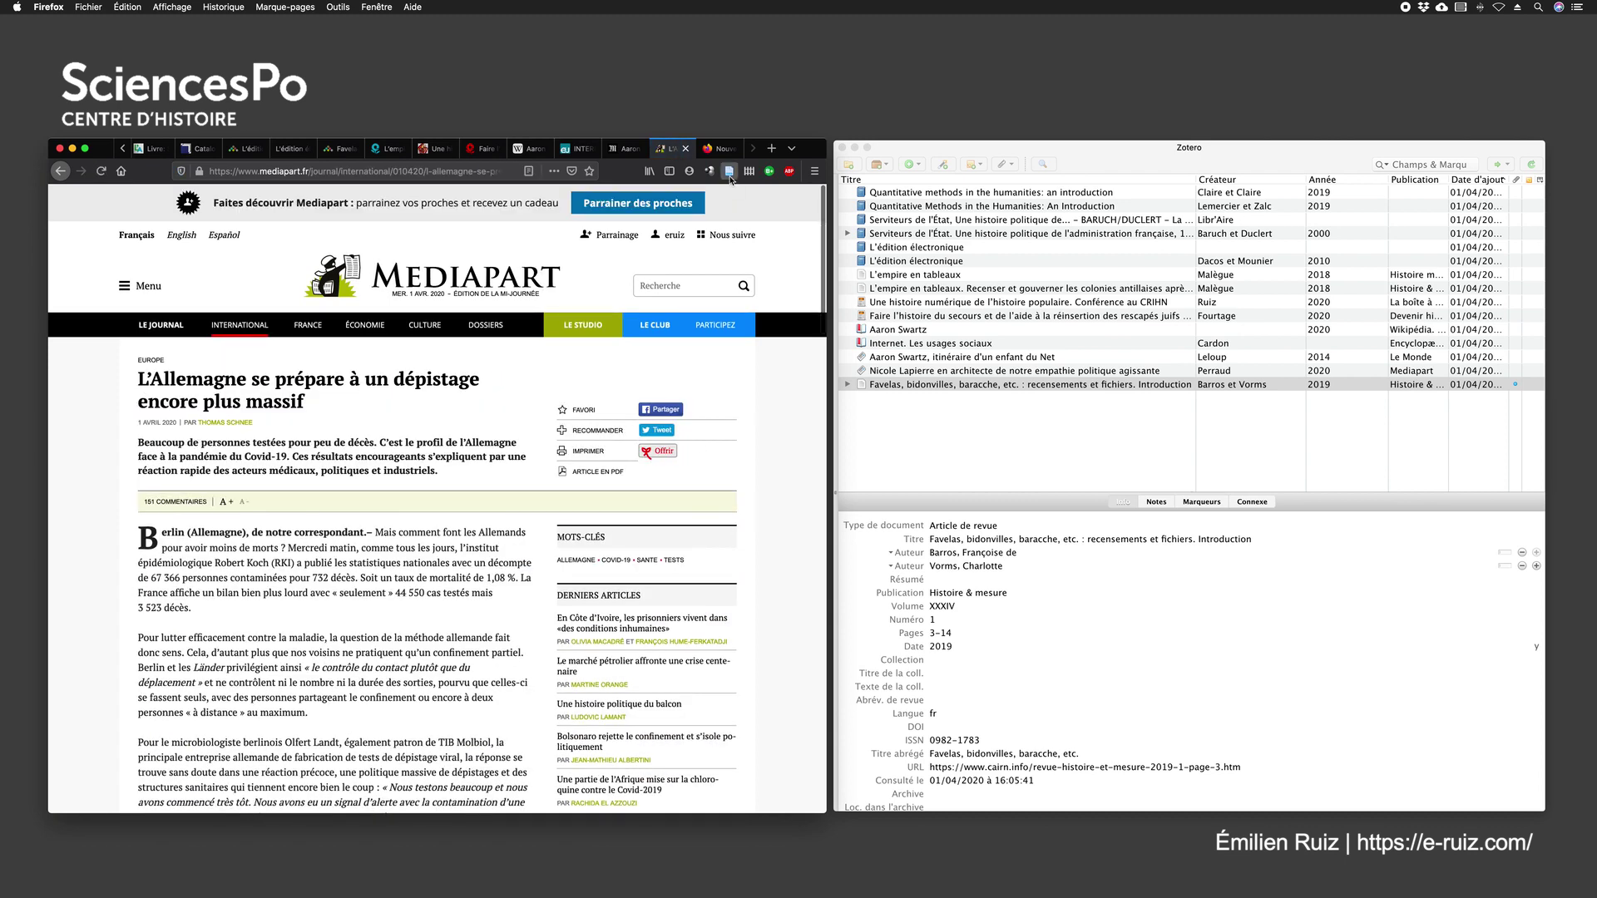
pyautogui.click(730, 171)
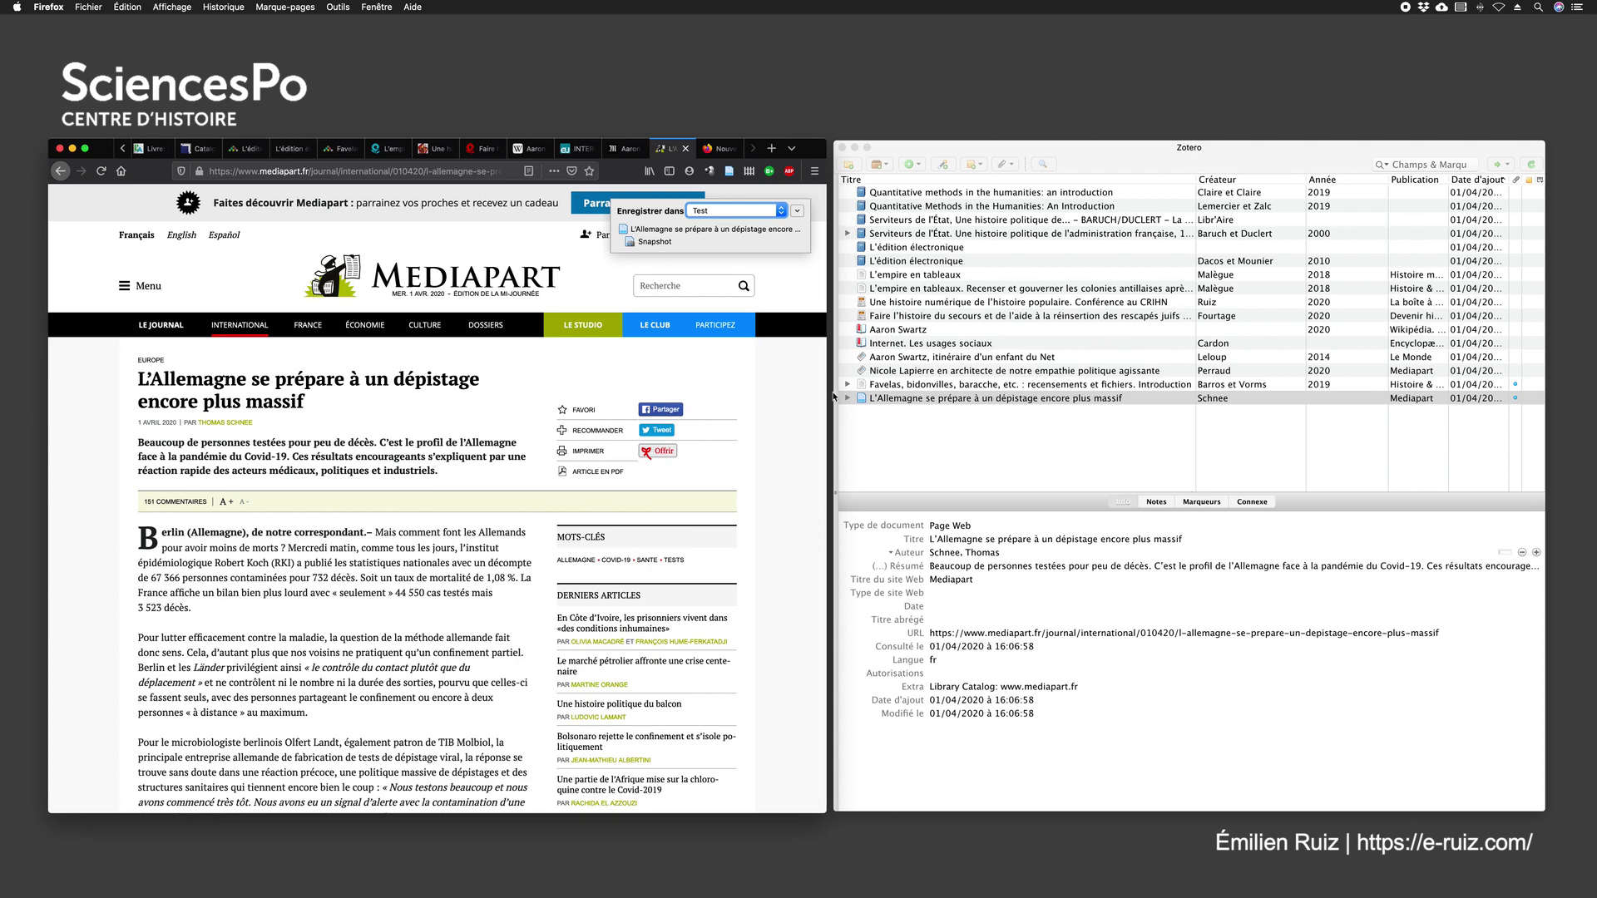
# Step: Change the document type of the new Mediapart record to "Article de journal"
pyautogui.click(958, 525)
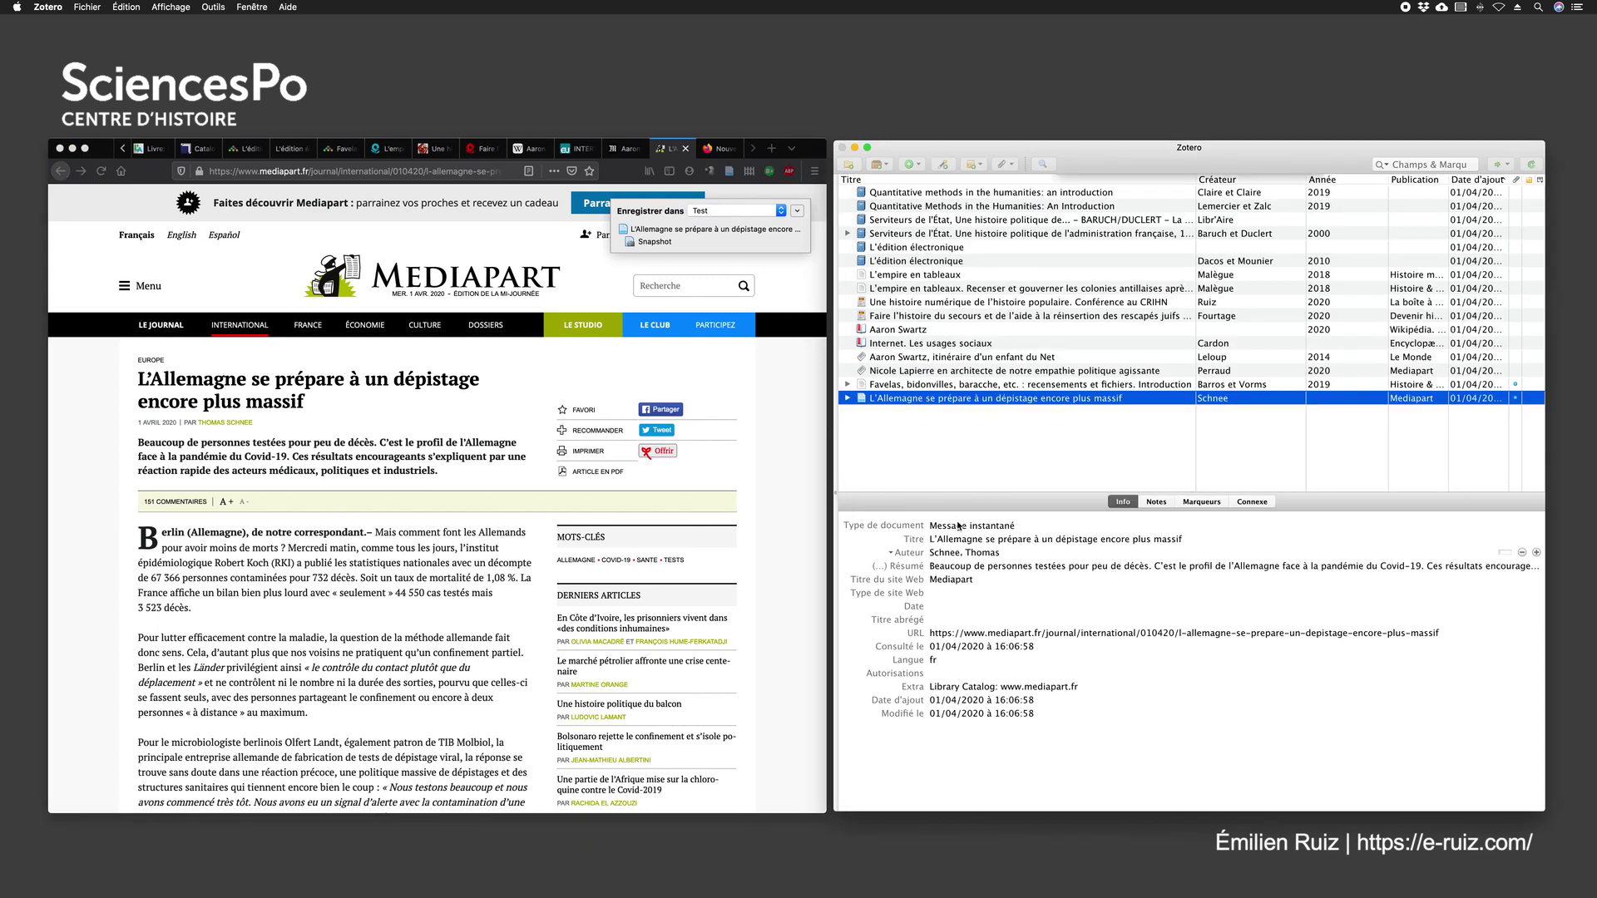
pyautogui.click(1231, 265)
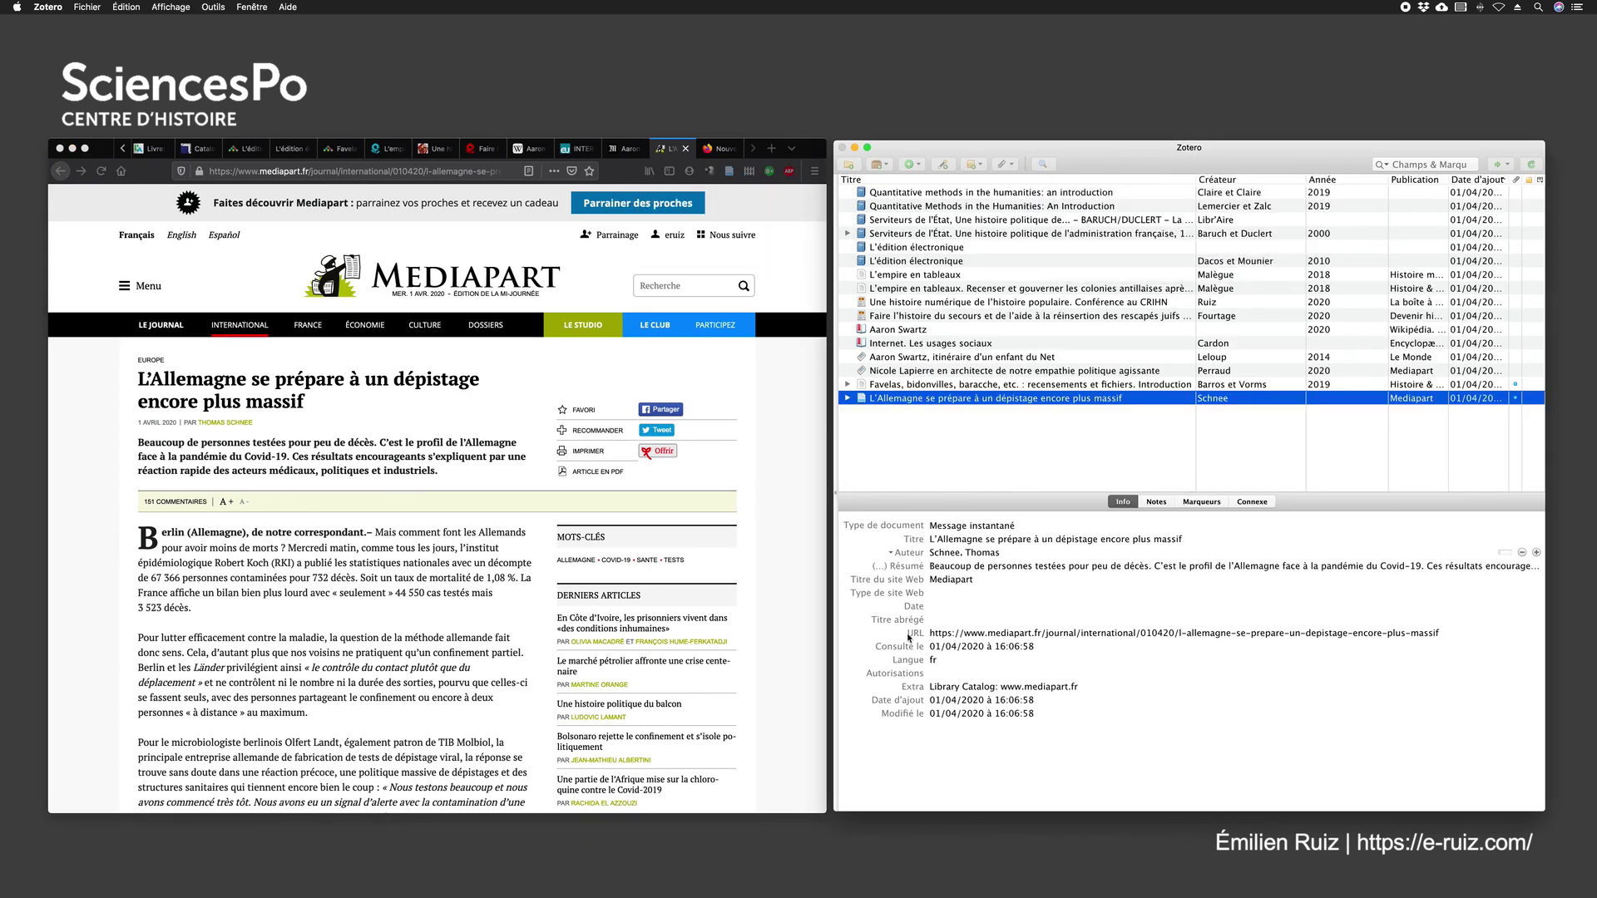
pyautogui.click(964, 532)
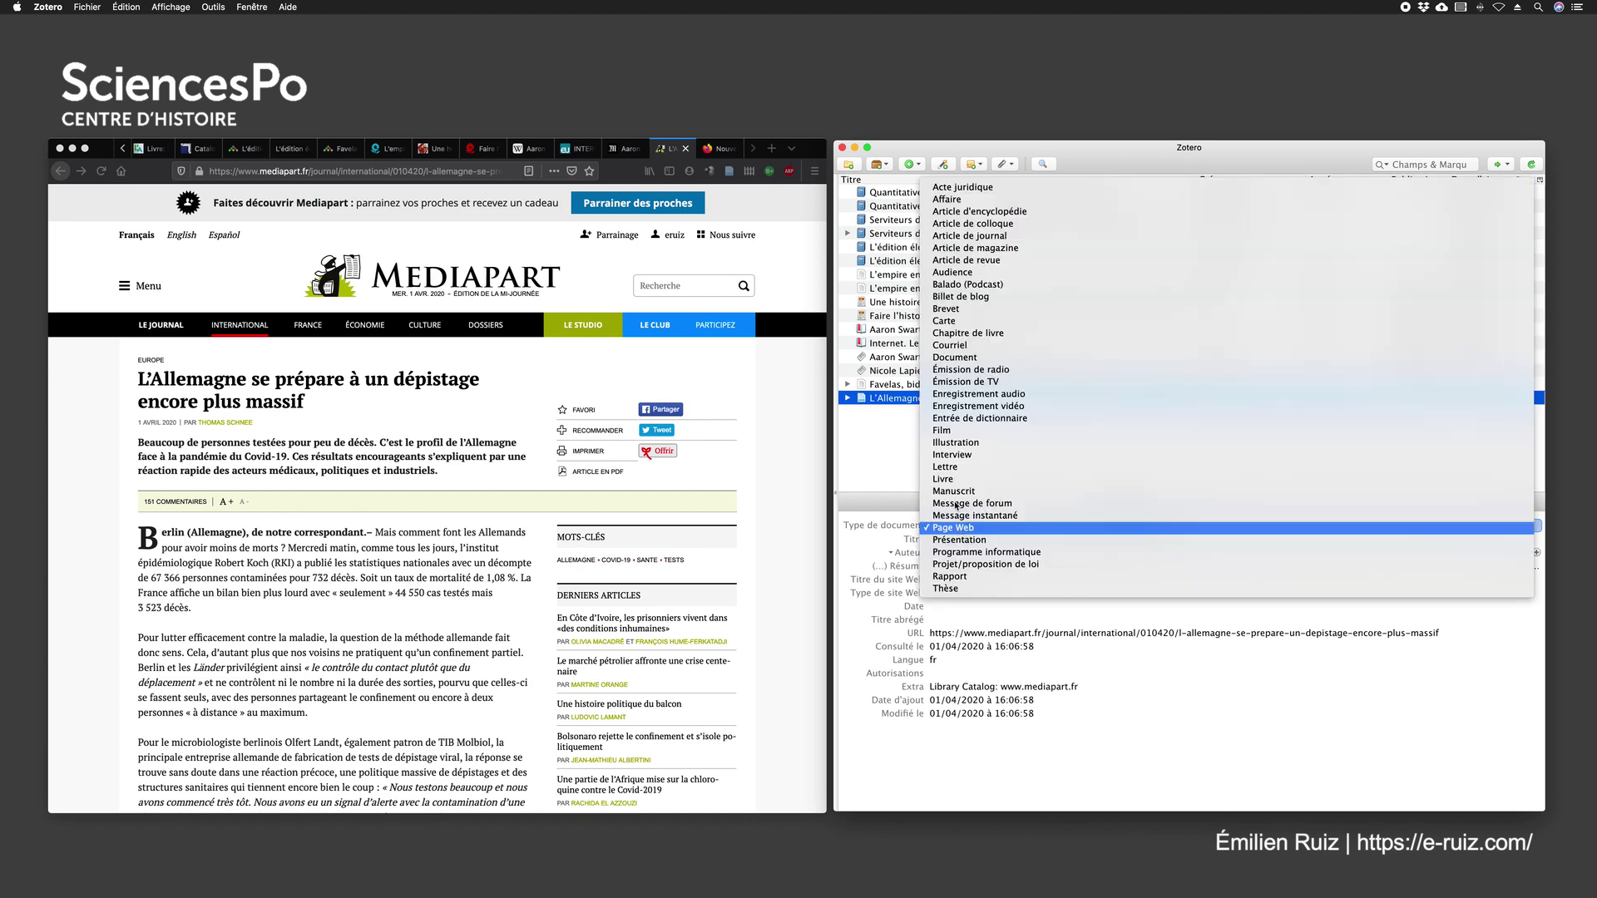
pyautogui.click(970, 237)
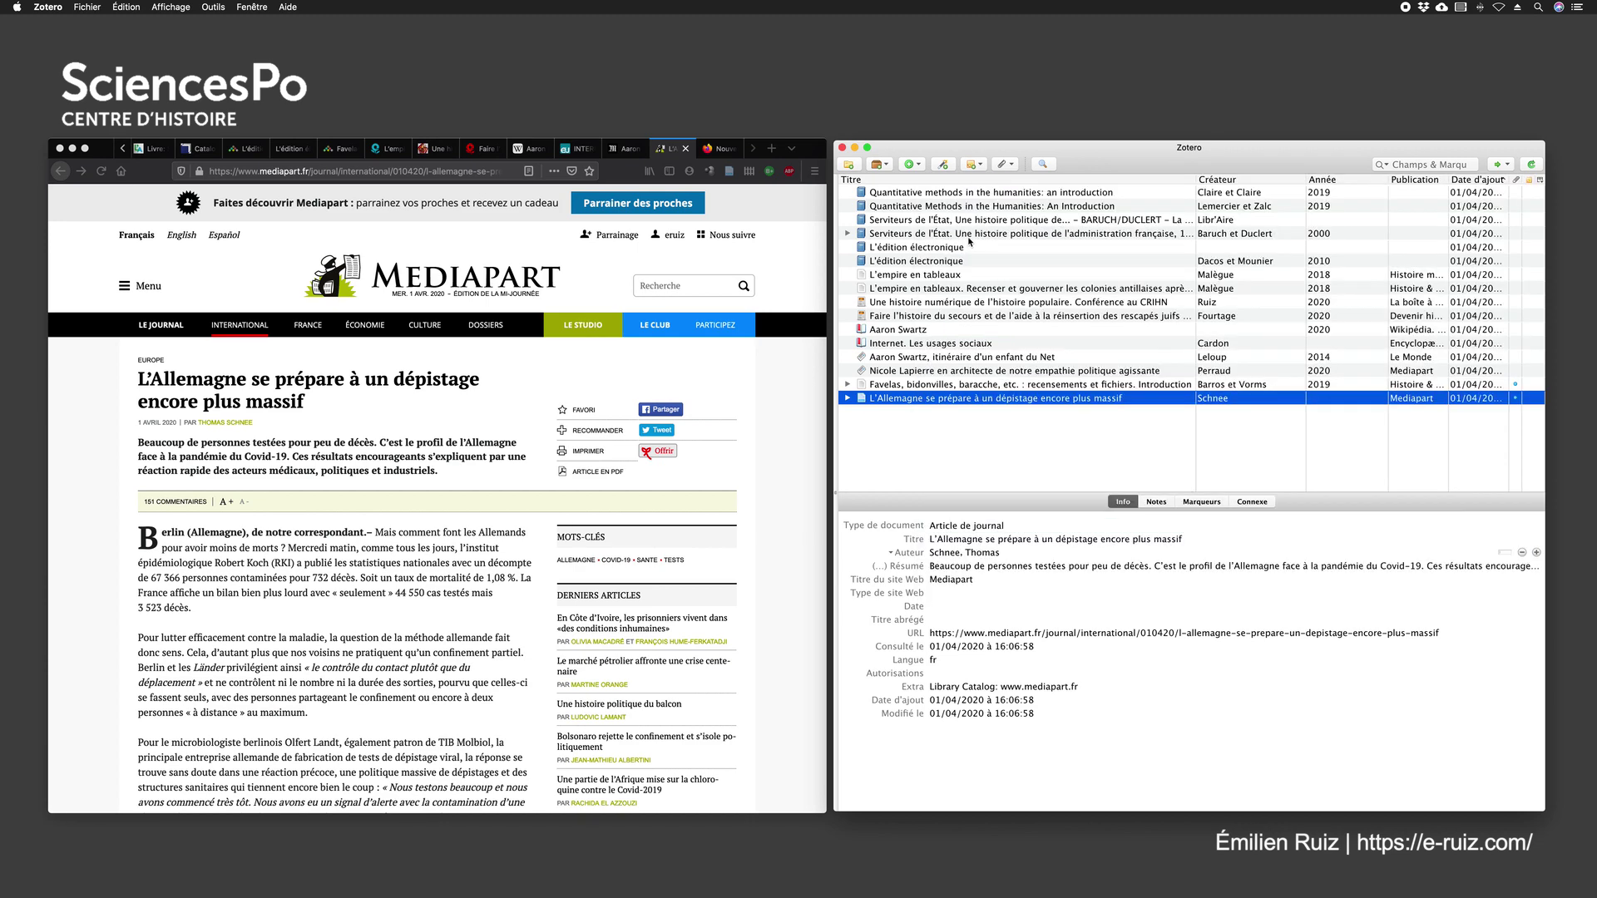
# Step: Set the date of the new Mediapart record to 2020-04-01 and check its title and author fields
pyautogui.click(951, 622)
pyautogui.write('20')
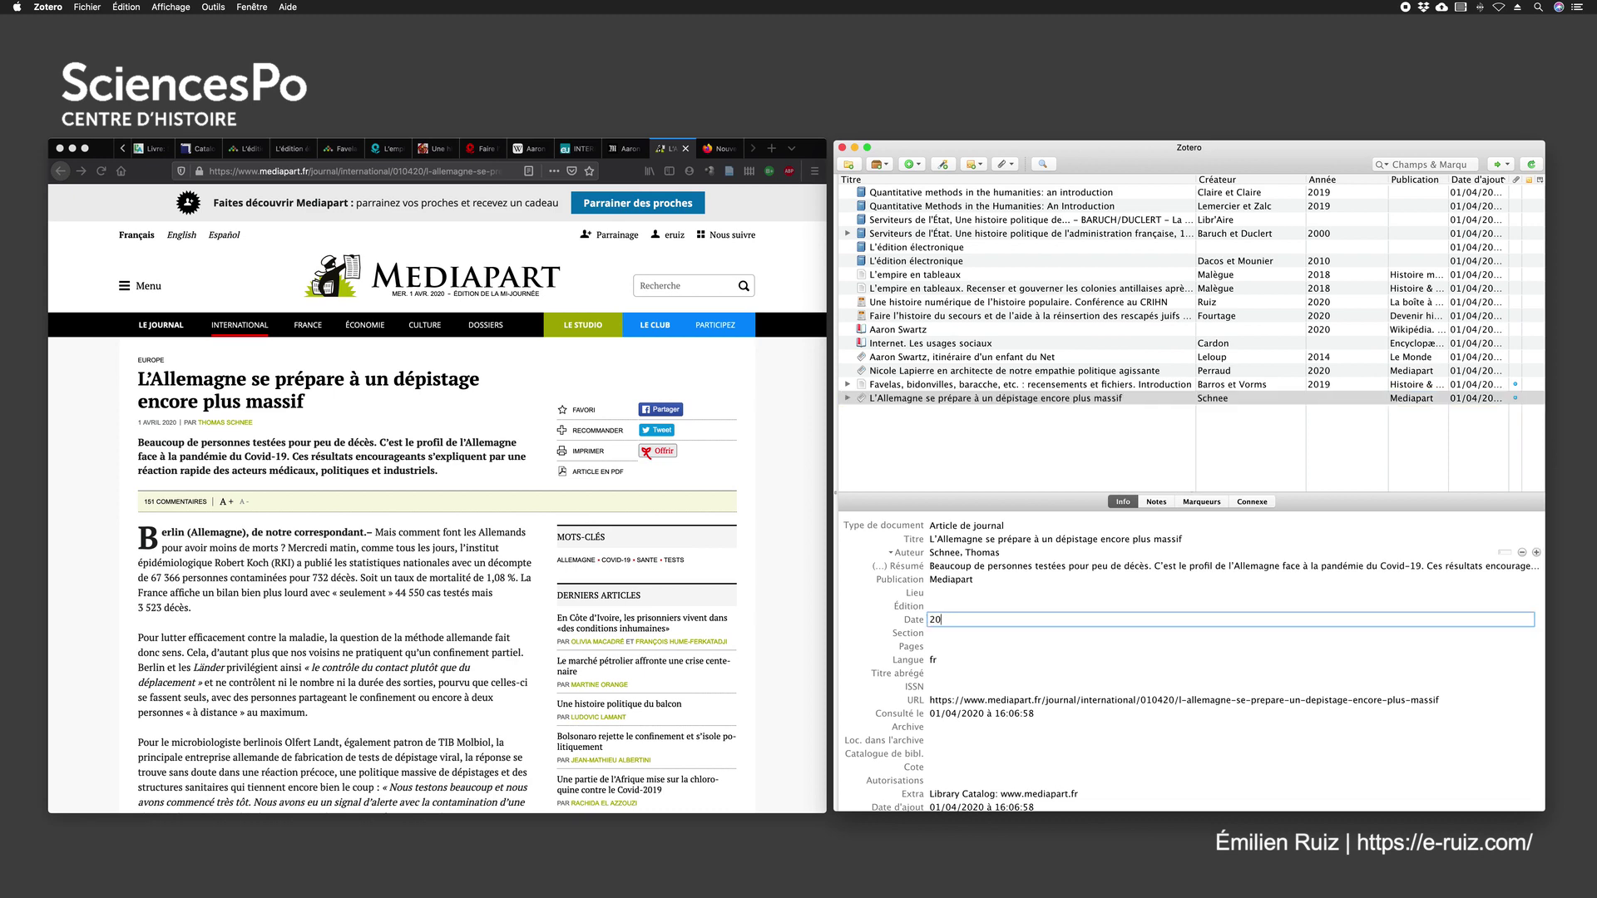
pyautogui.write('20-04-01')
pyautogui.press('Return')
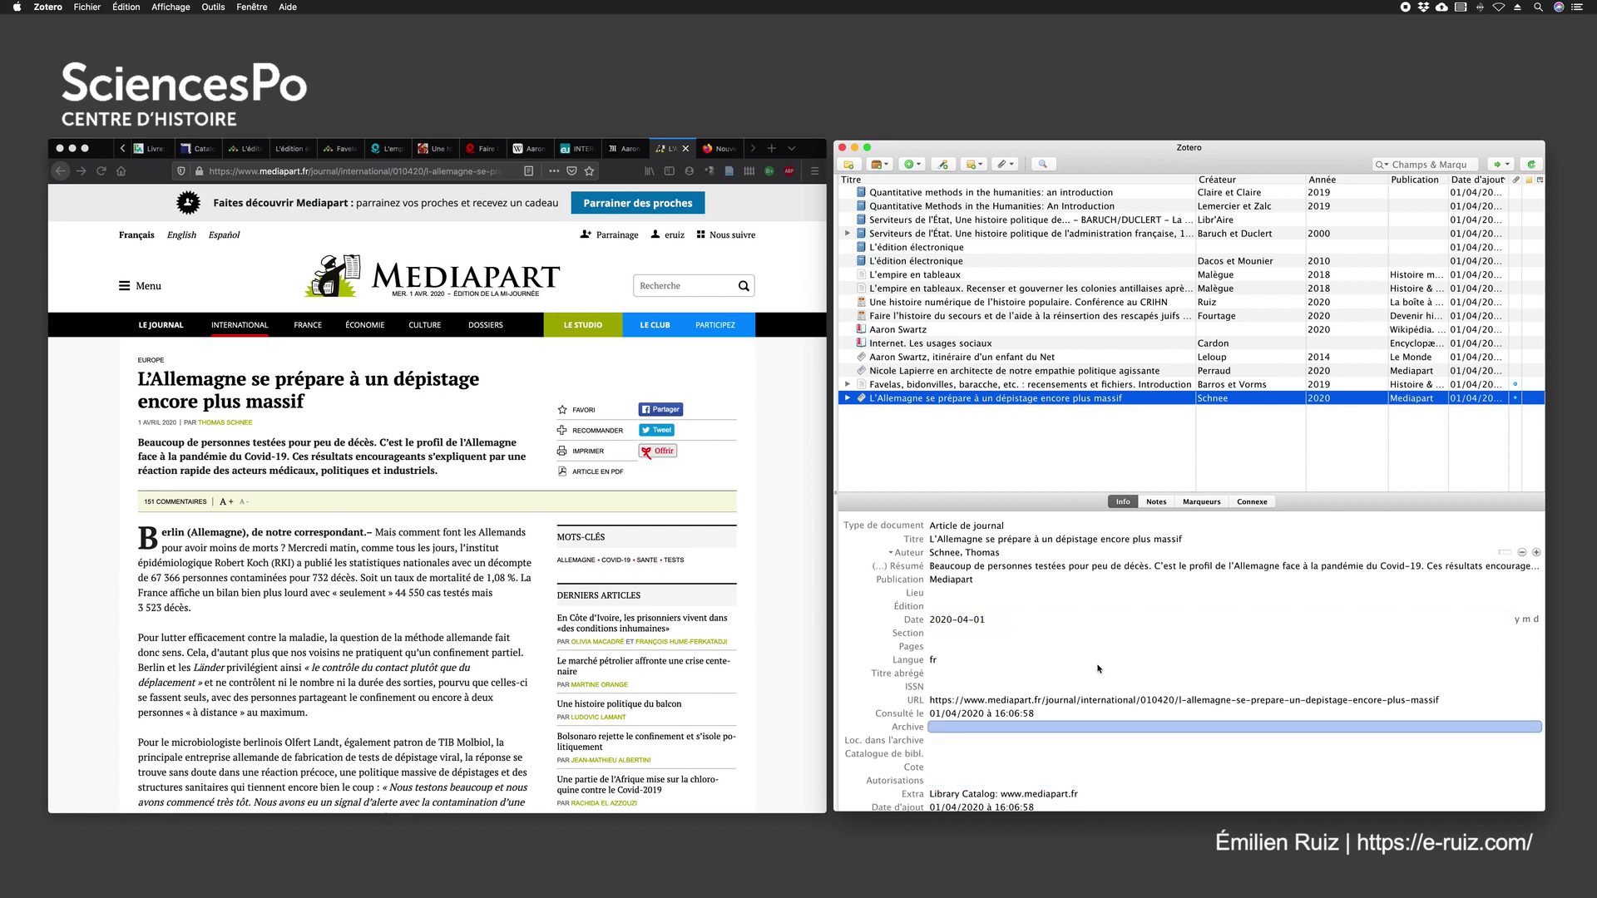
pyautogui.click(991, 539)
pyautogui.press('Tab')
pyautogui.press('Tab')
pyautogui.click(895, 423)
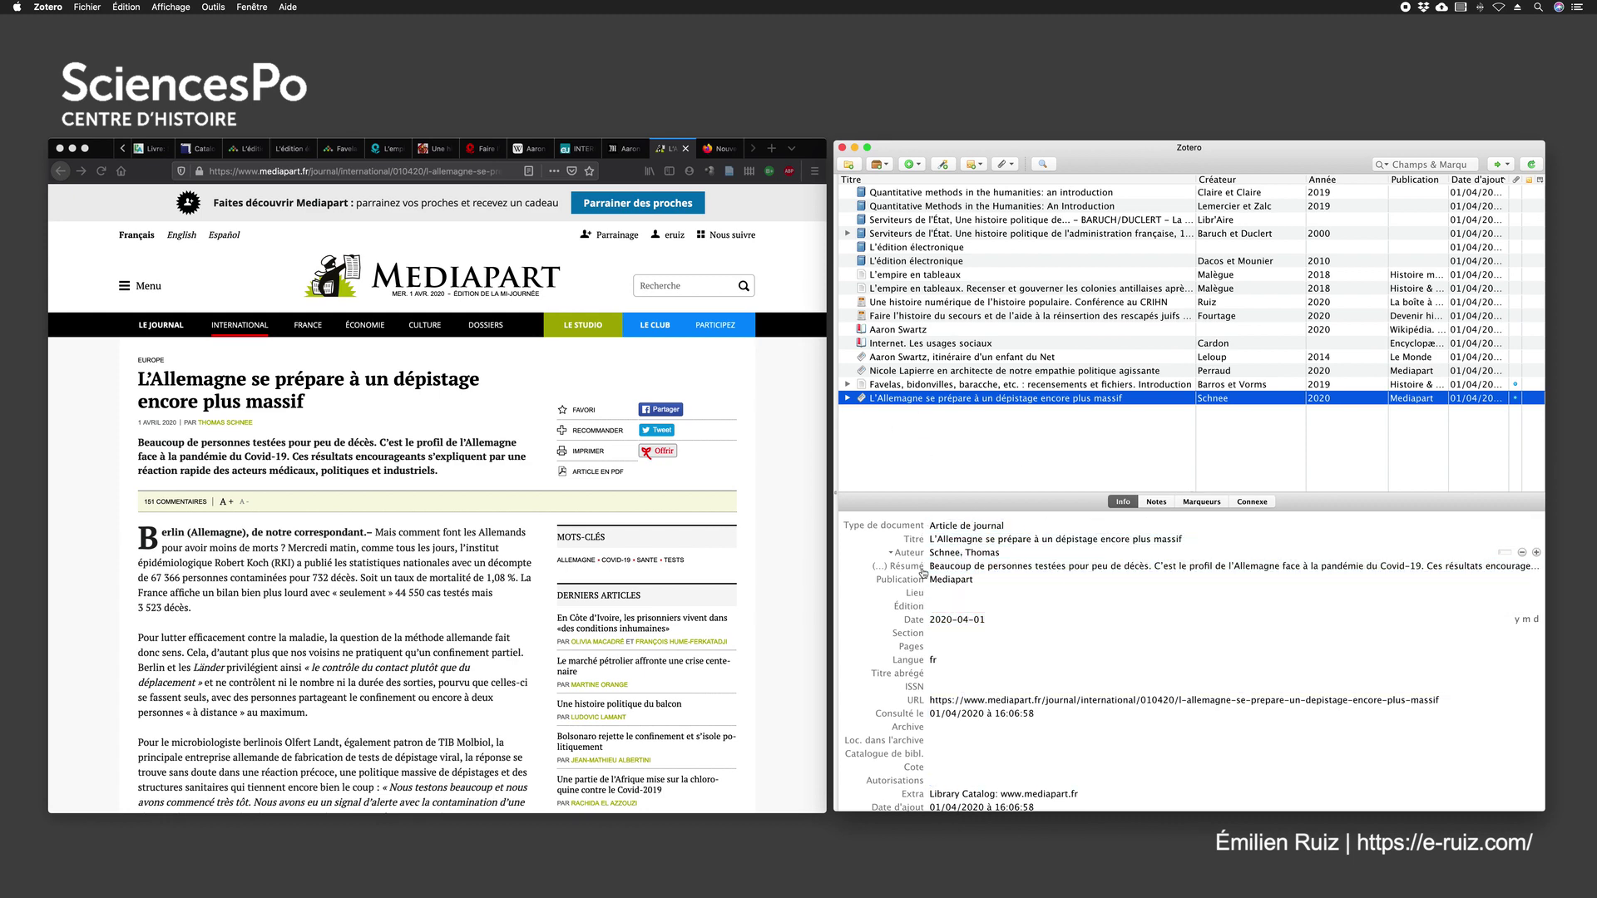
# Step: Expand the new Mediapart record and view its snapshot in the browser
pyautogui.click(848, 398)
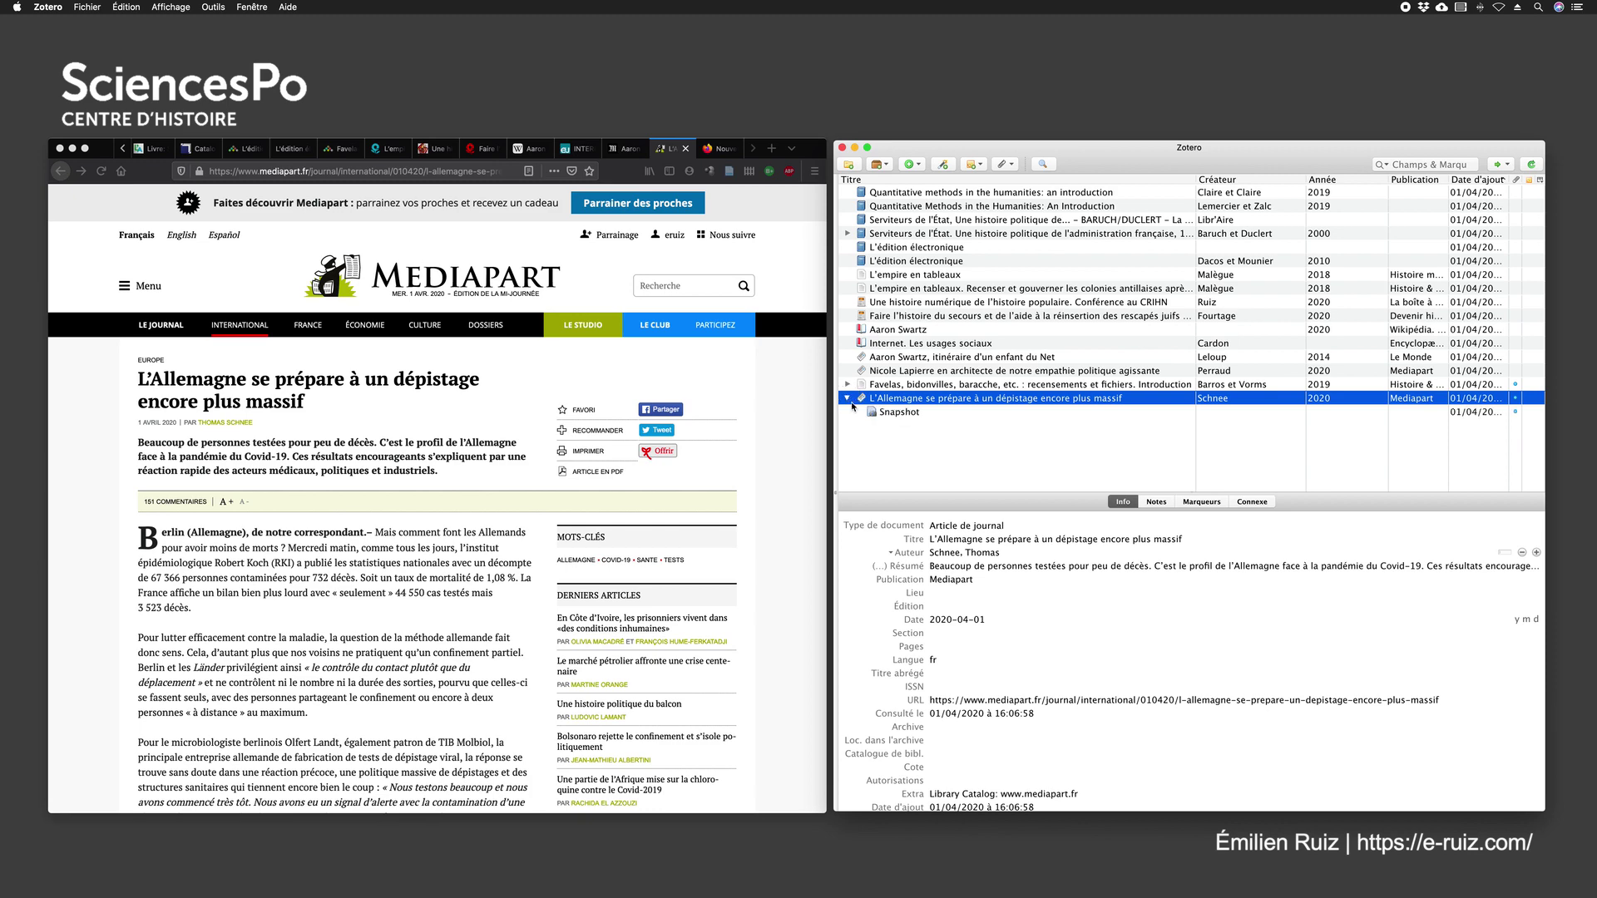
pyautogui.doubleClick(906, 415)
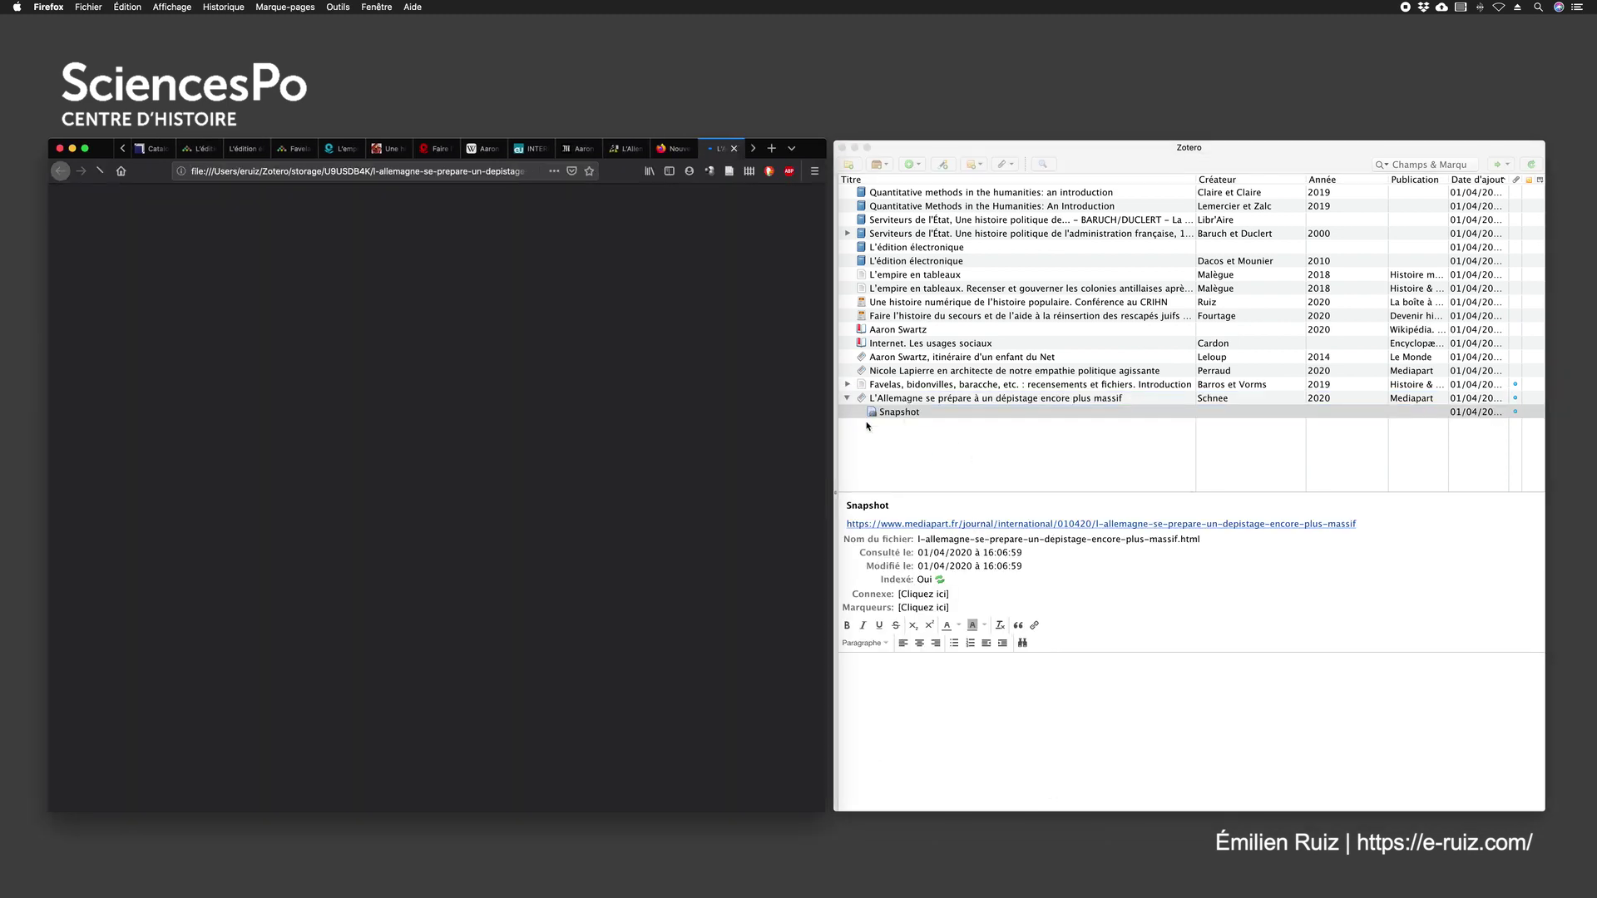
pyautogui.scroll(-5, 393, 494)
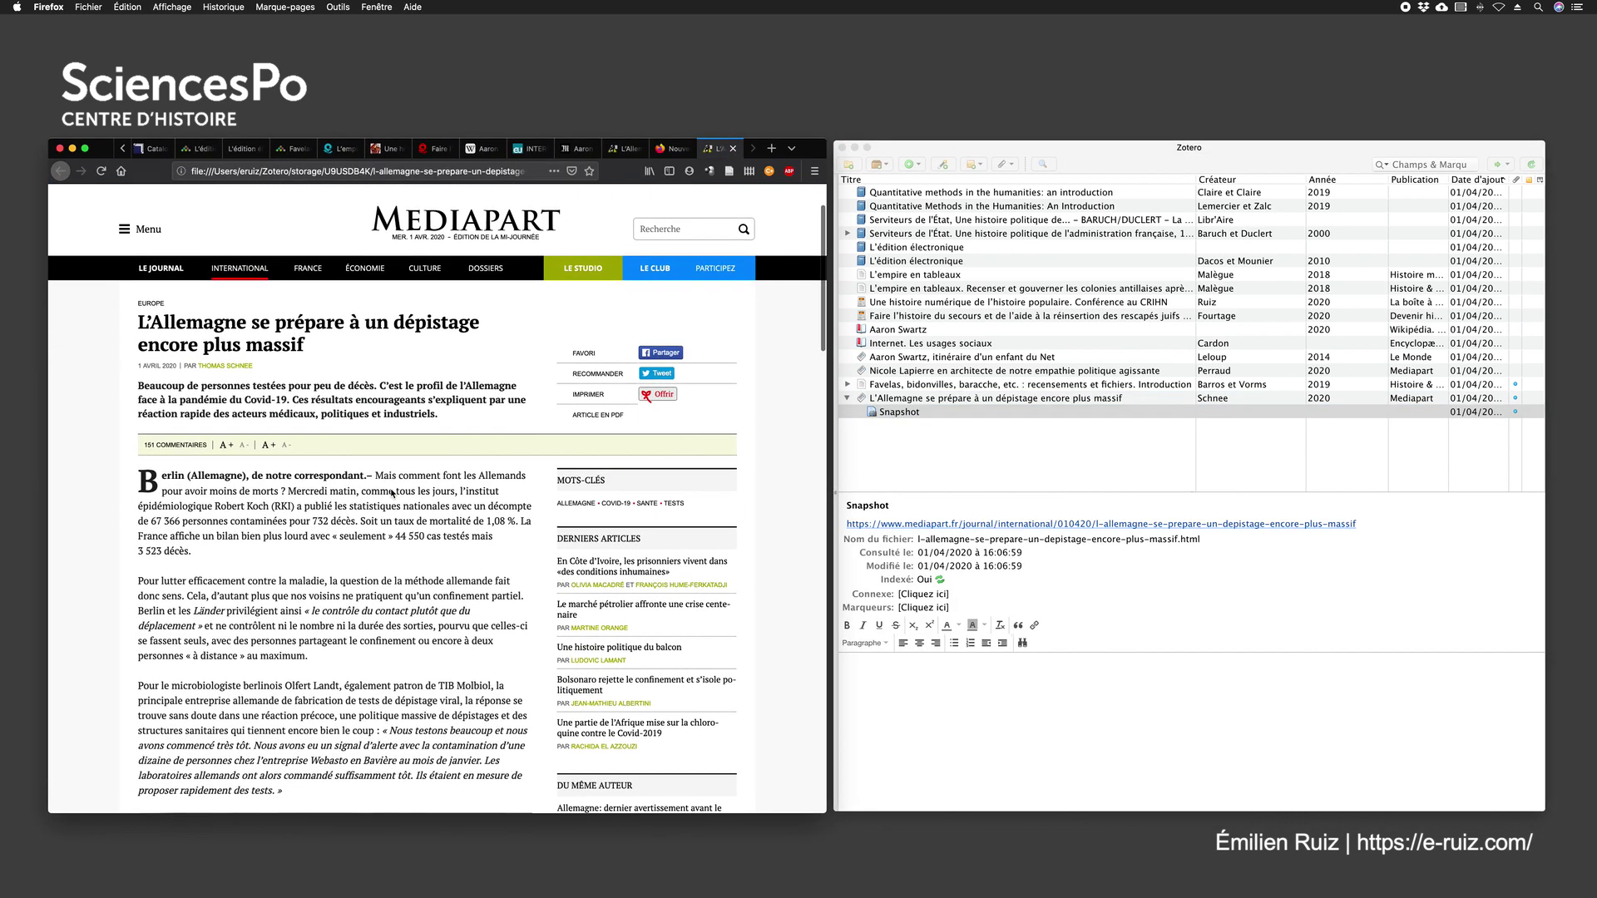
# Step: Examine the local file address of the opened Mediapart snapshot, and select its parent record in Zotero
pyautogui.scroll(3, 392, 493)
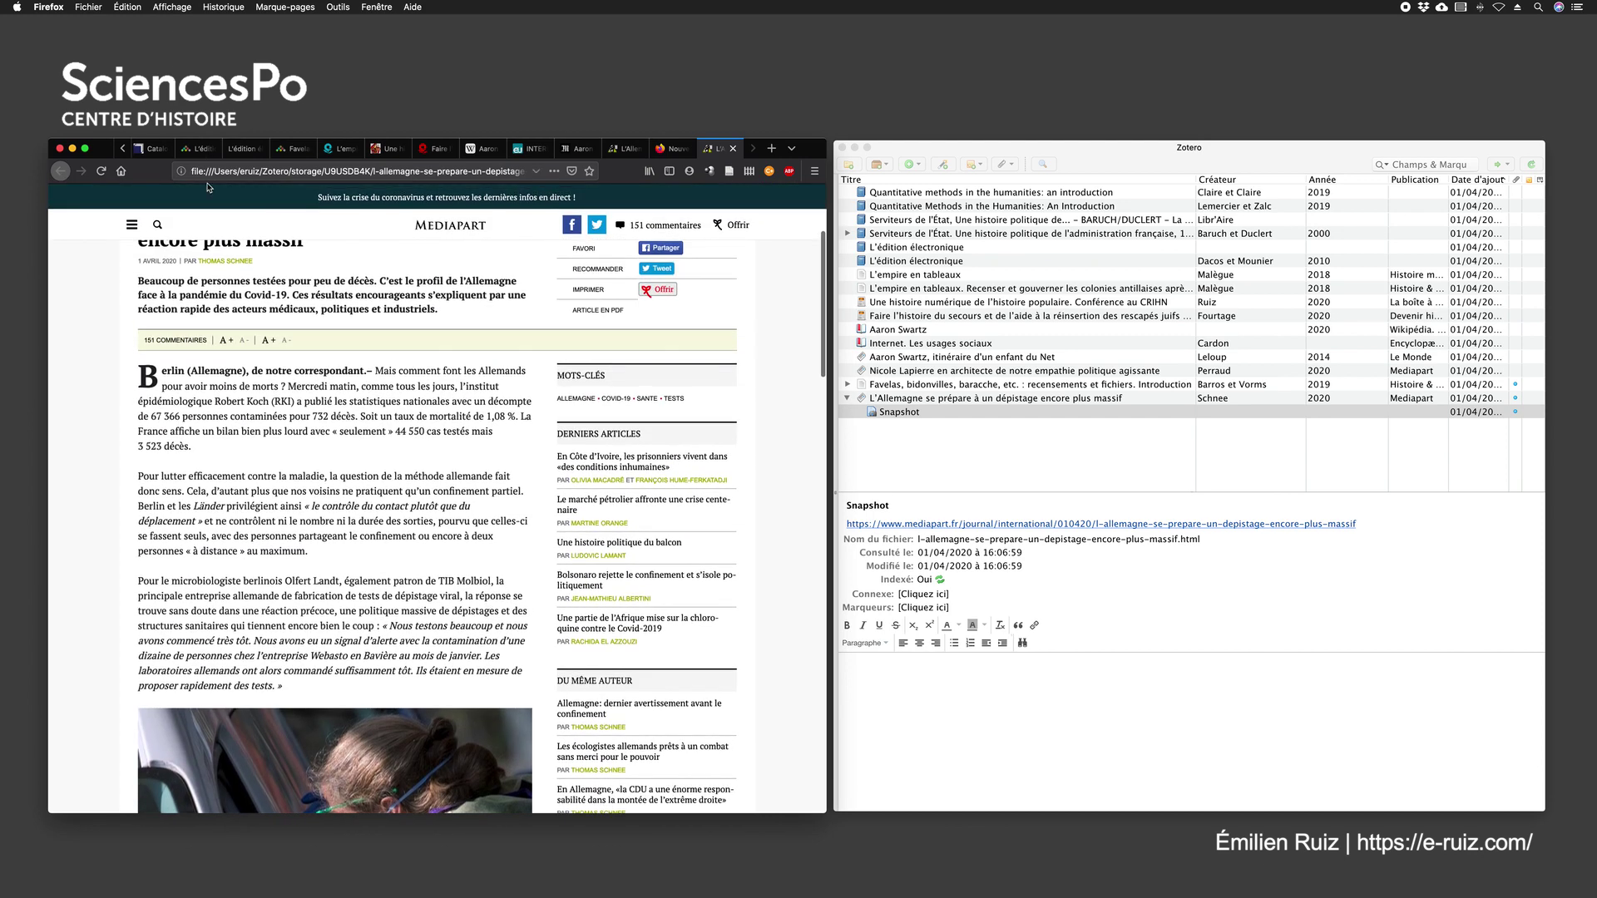
pyautogui.moveTo(193, 172); pyautogui.dragTo(320, 171)
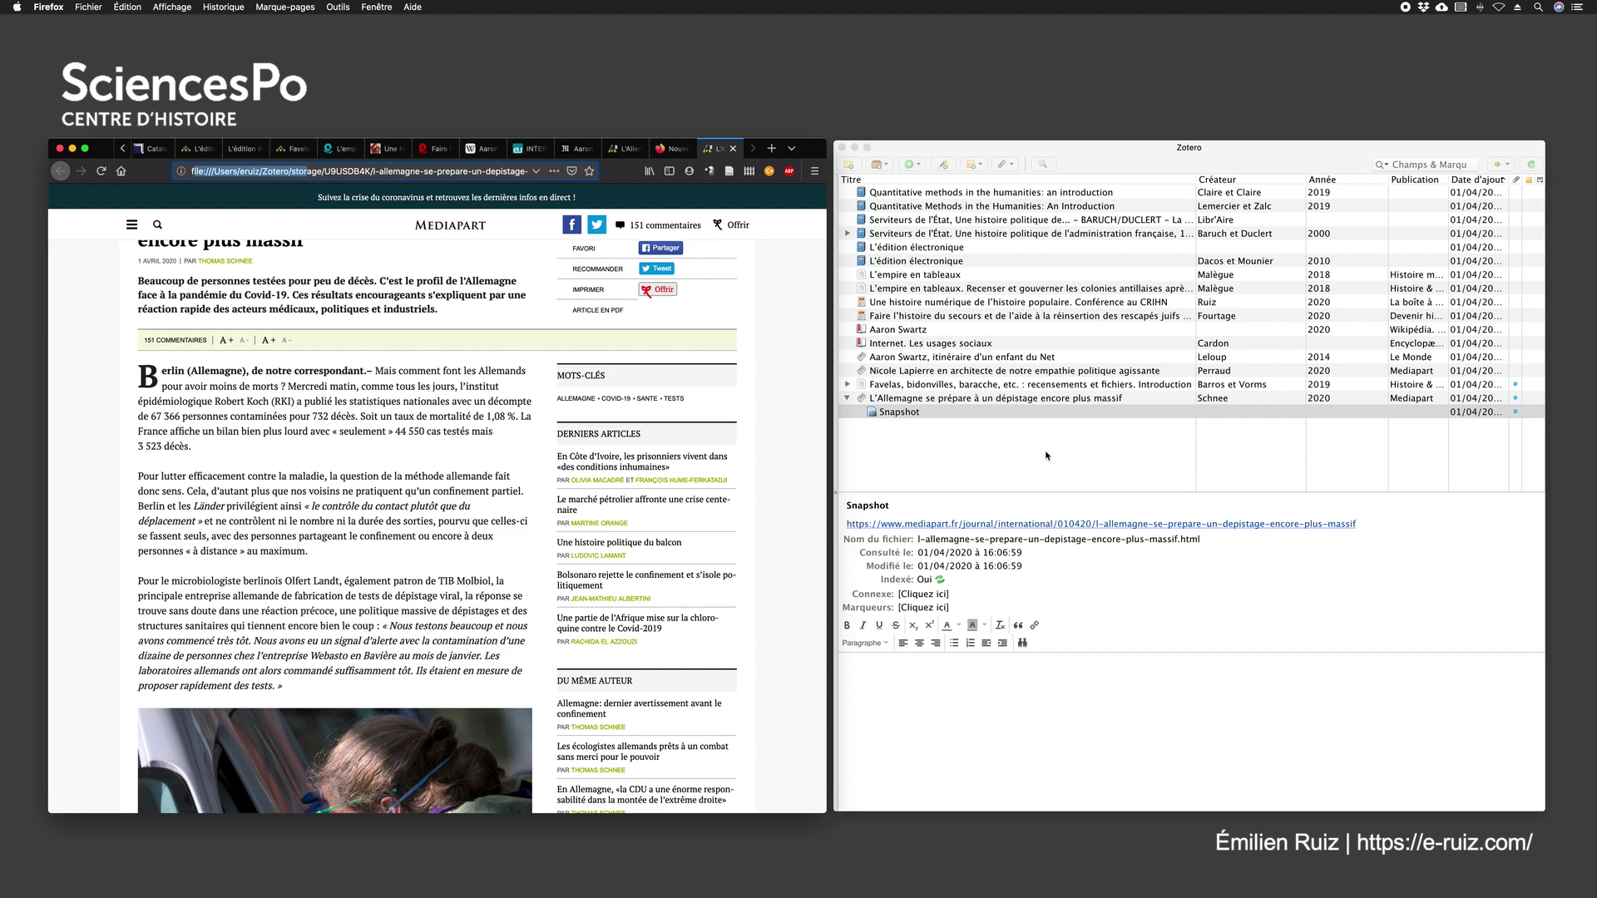
pyautogui.click(945, 399)
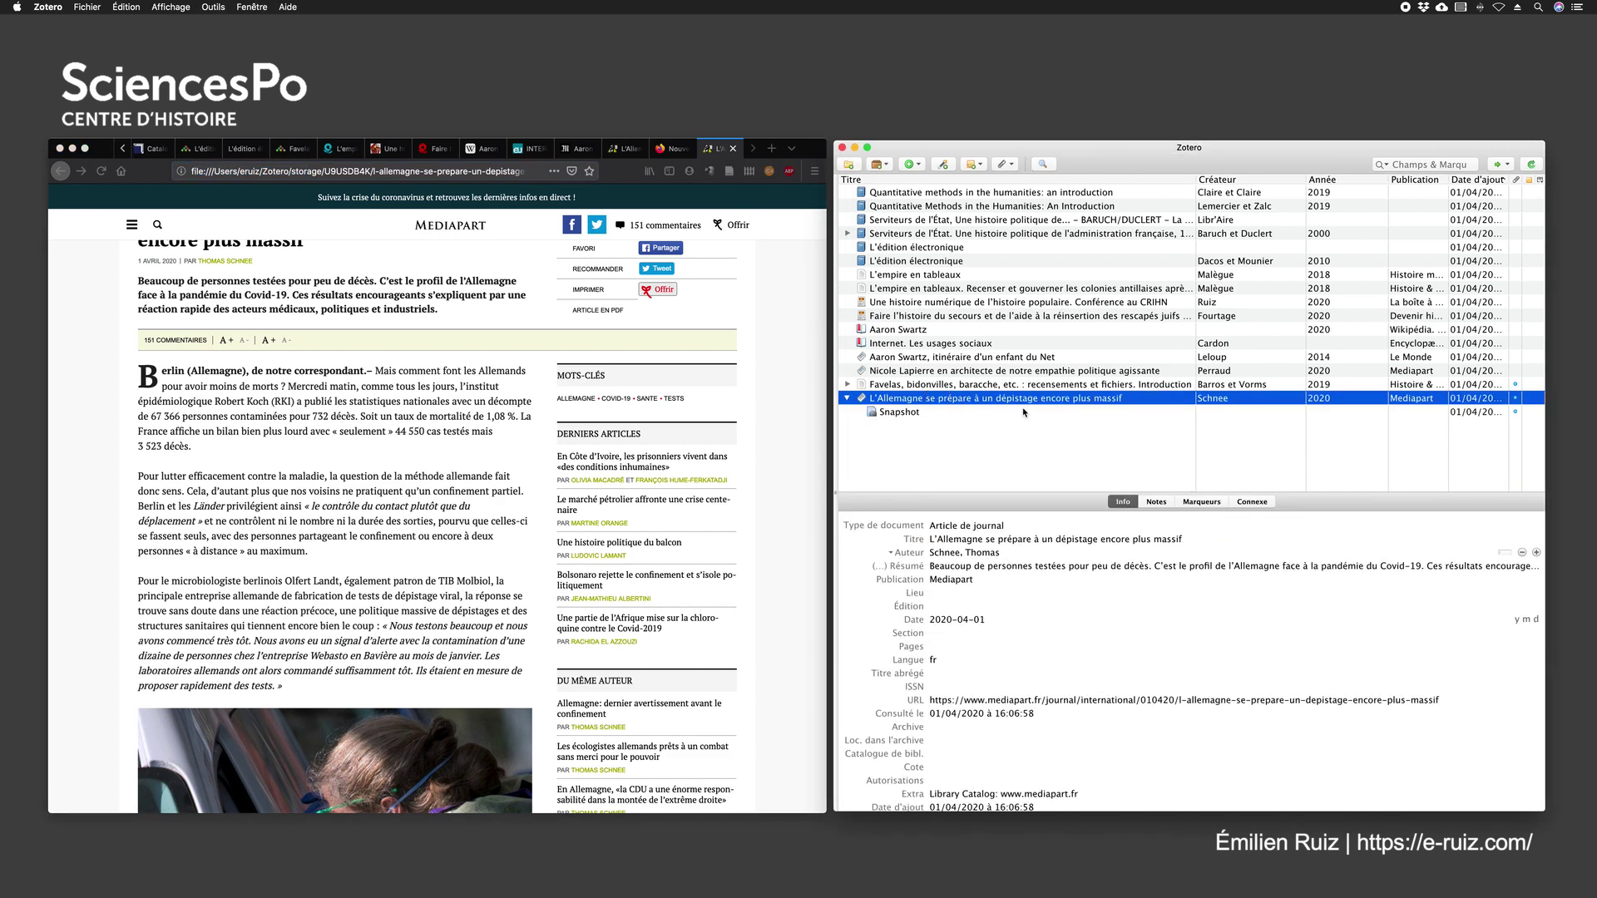
# Step: Switch to the open blog post "Une histoire numérique de l'histoire populaire. Conférence au CRIHN" in Firefox and look through its page
pyautogui.click(385, 148)
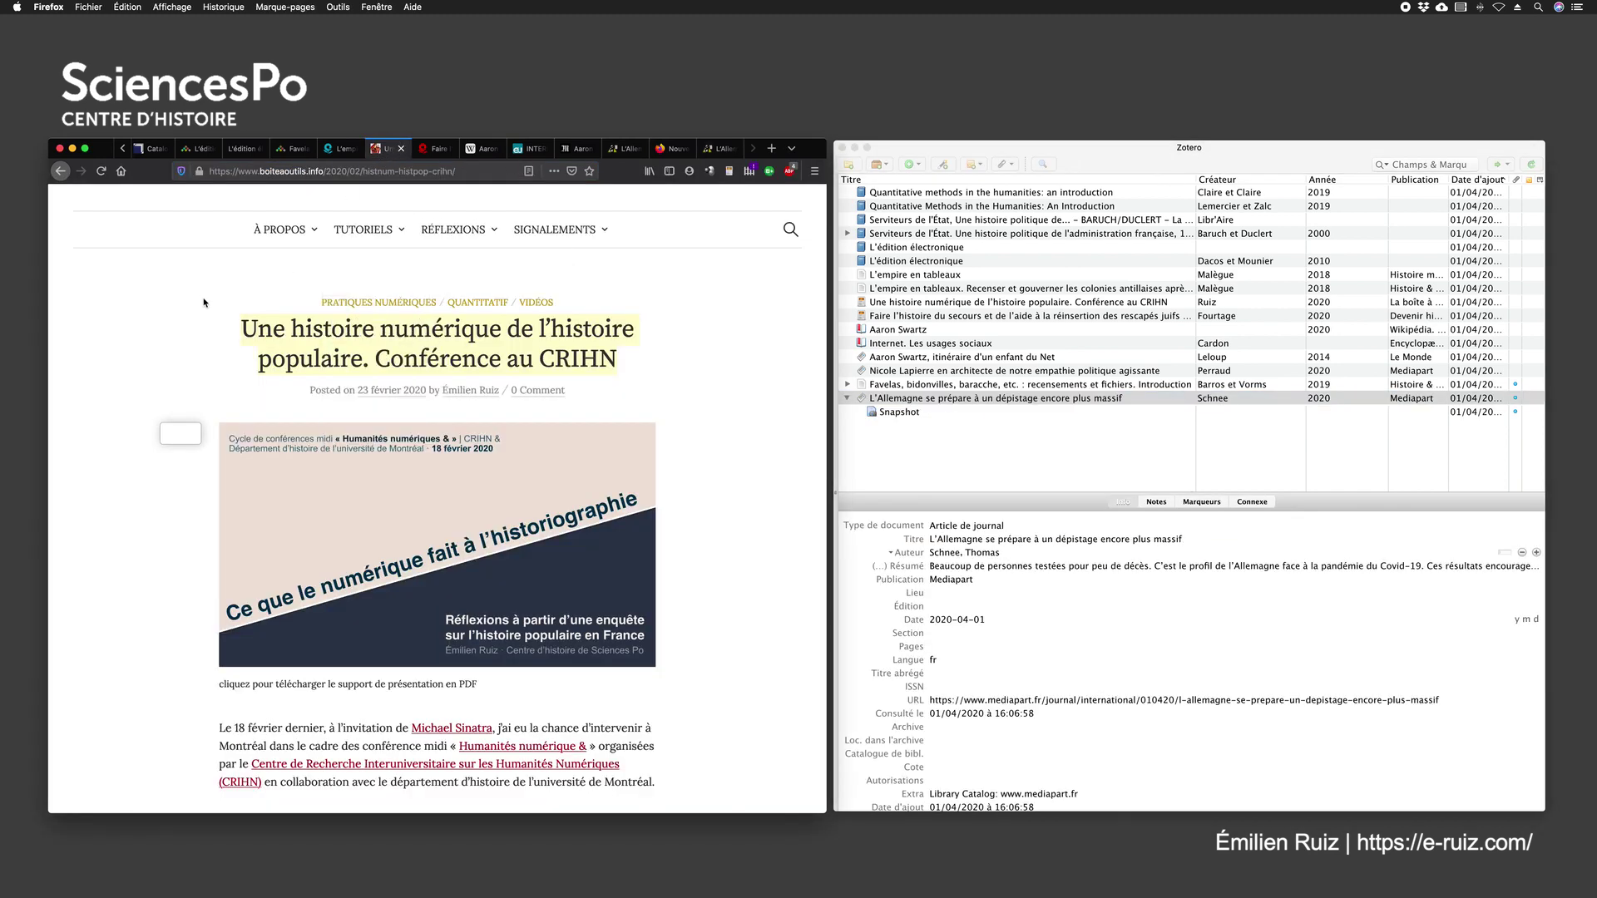
pyautogui.scroll(-2, 192, 312)
pyautogui.scroll(4, 192, 312)
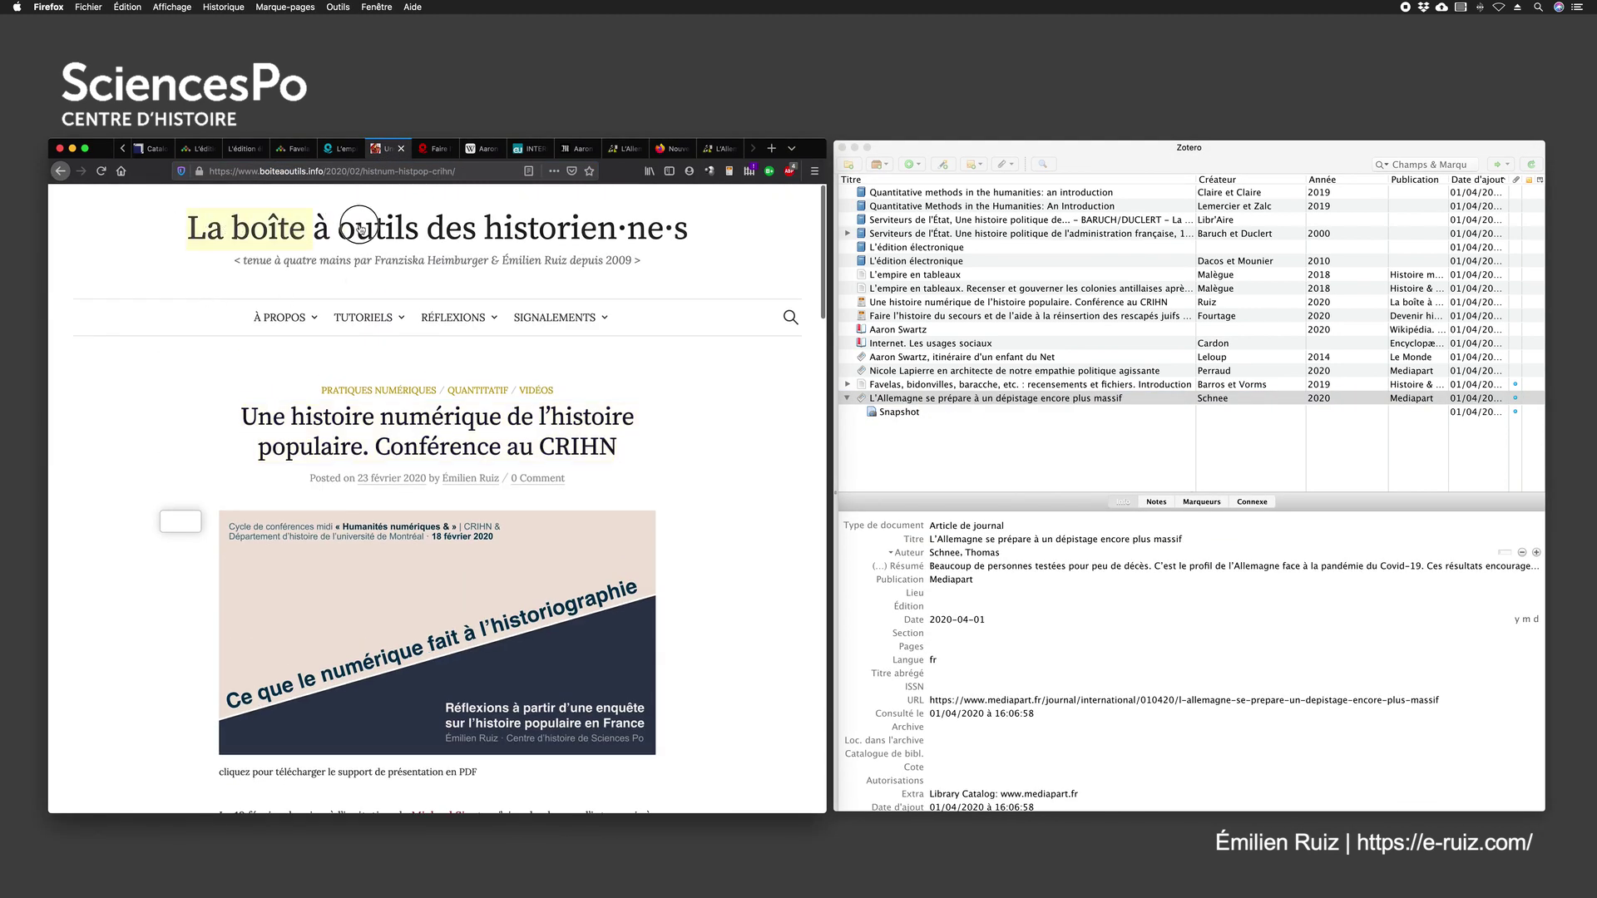
pyautogui.scroll(-8, 133, 351)
pyautogui.scroll(-20, 133, 351)
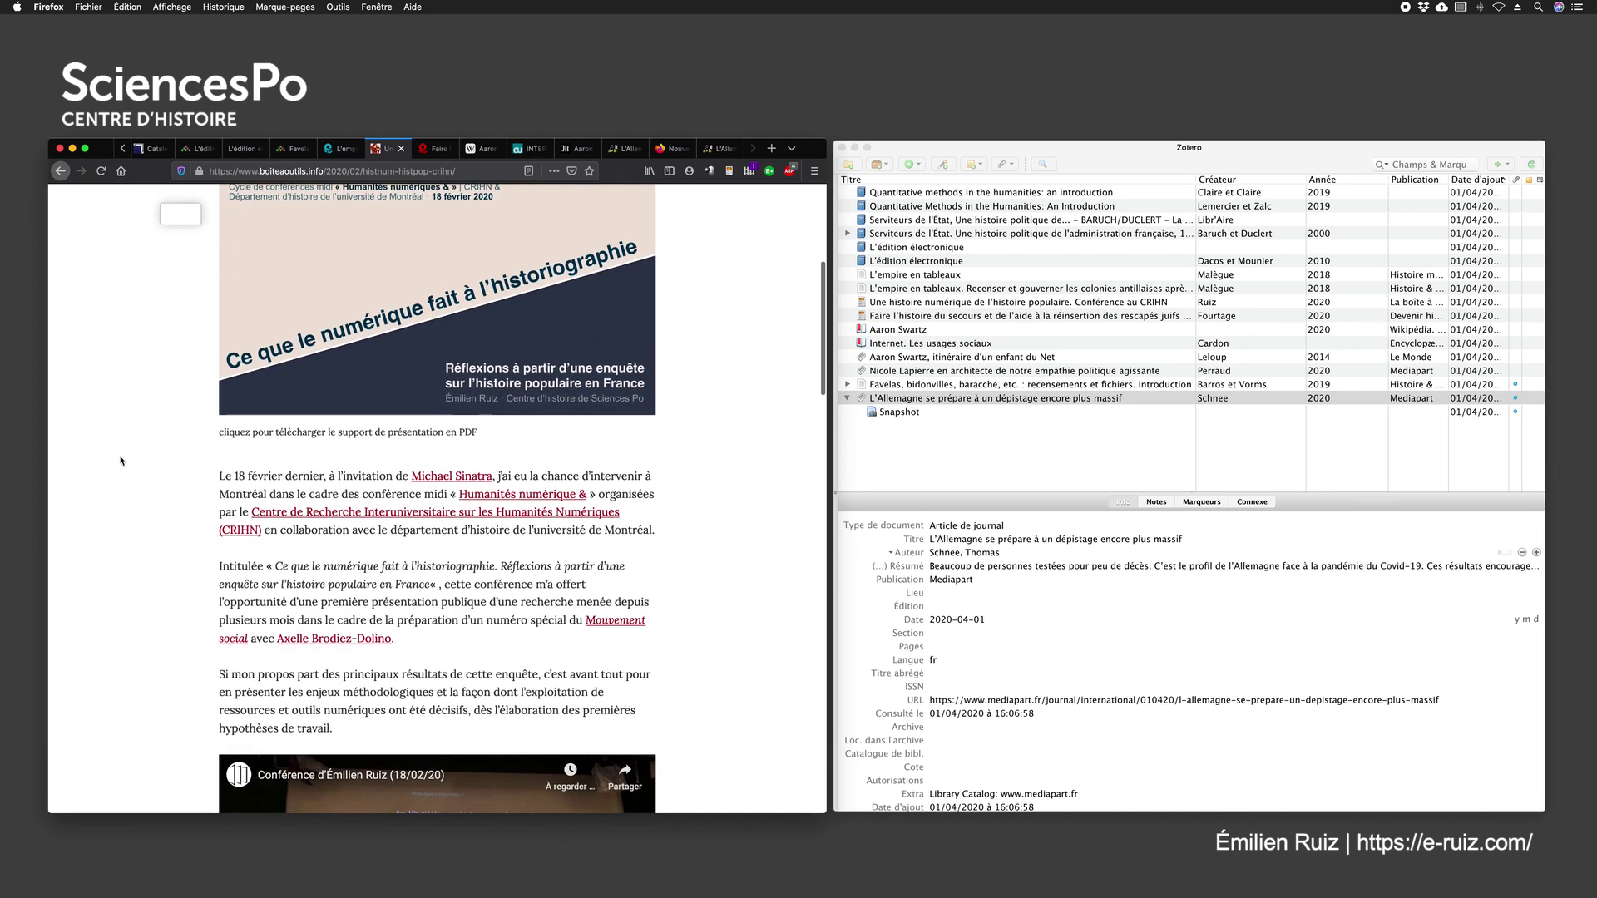
pyautogui.scroll(20, 121, 463)
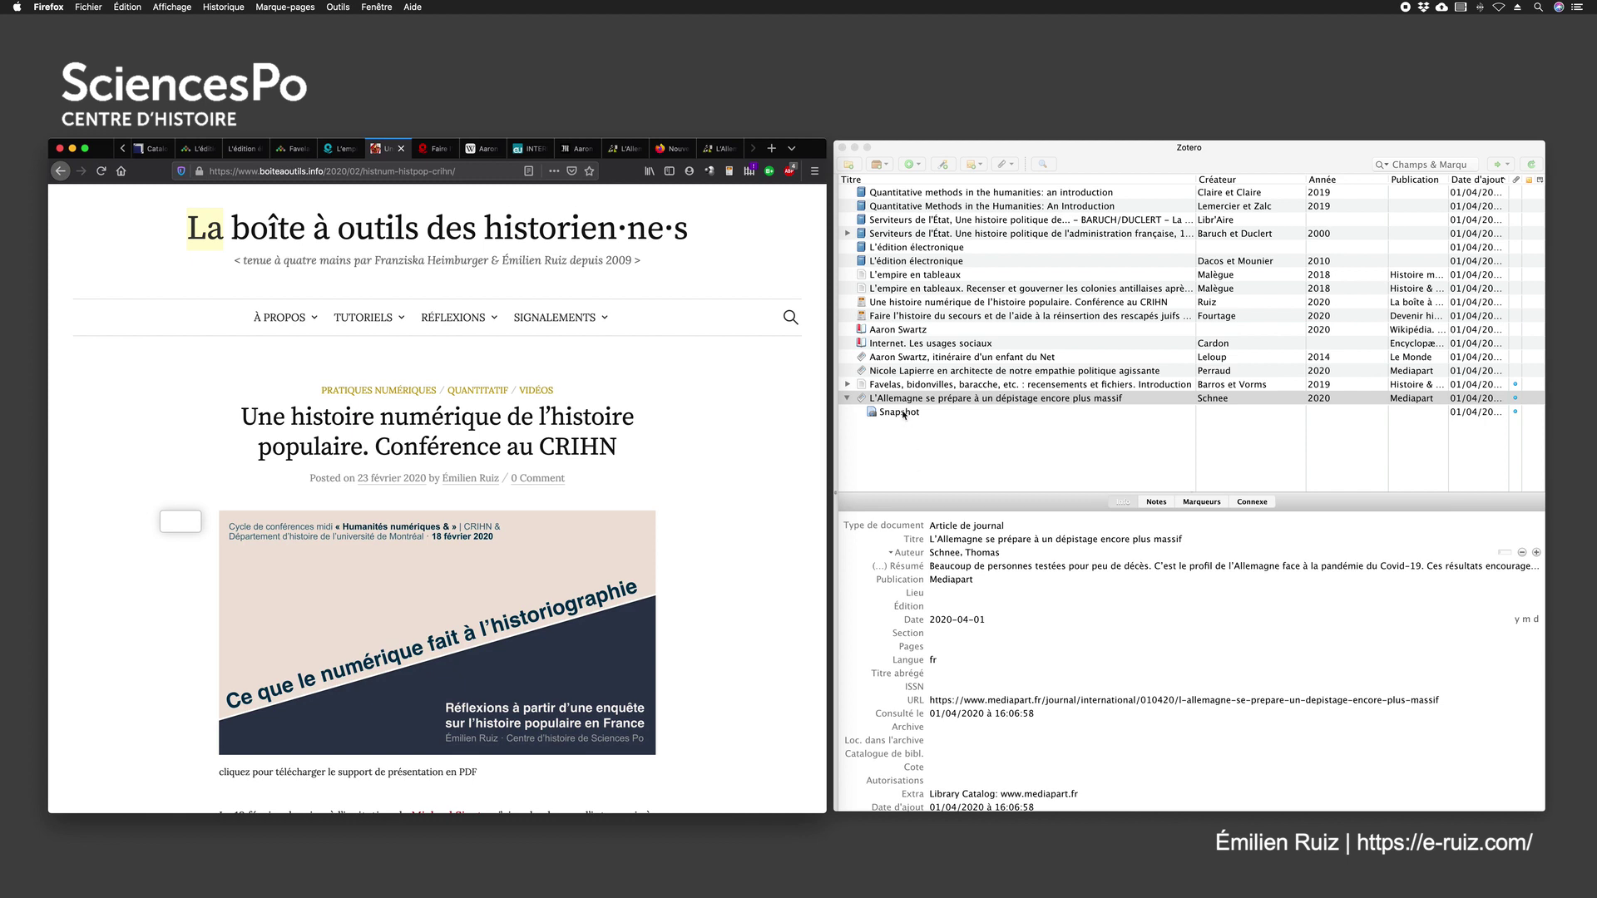
# Step: Select the snapshot attached to the Mediapart article's record in Zotero to view its details
pyautogui.click(904, 413)
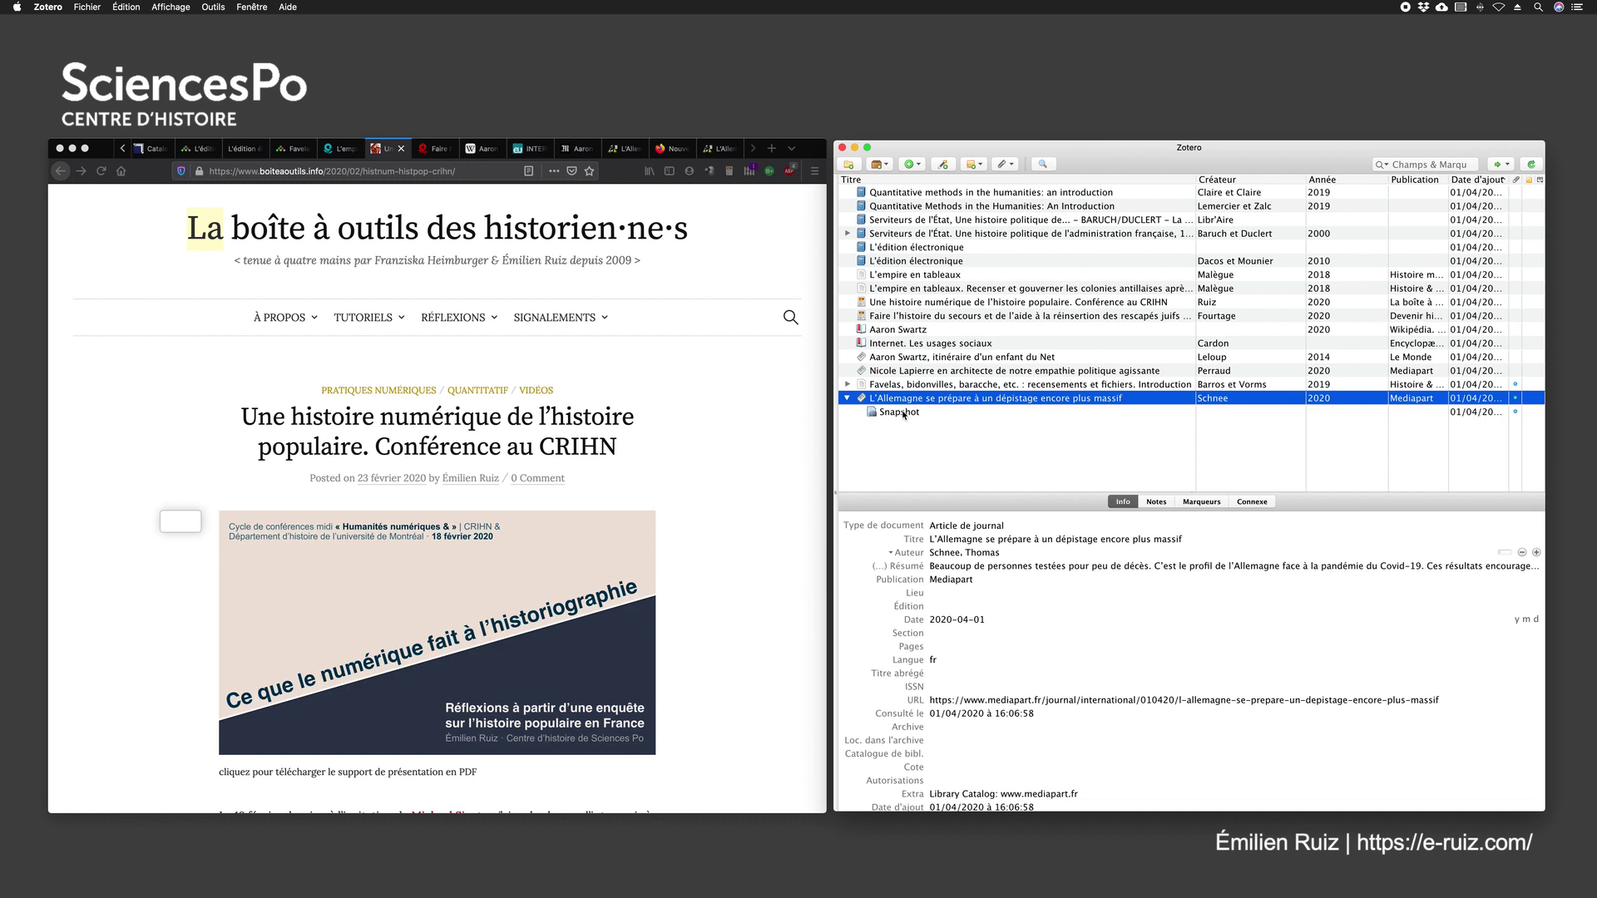
pyautogui.click(899, 412)
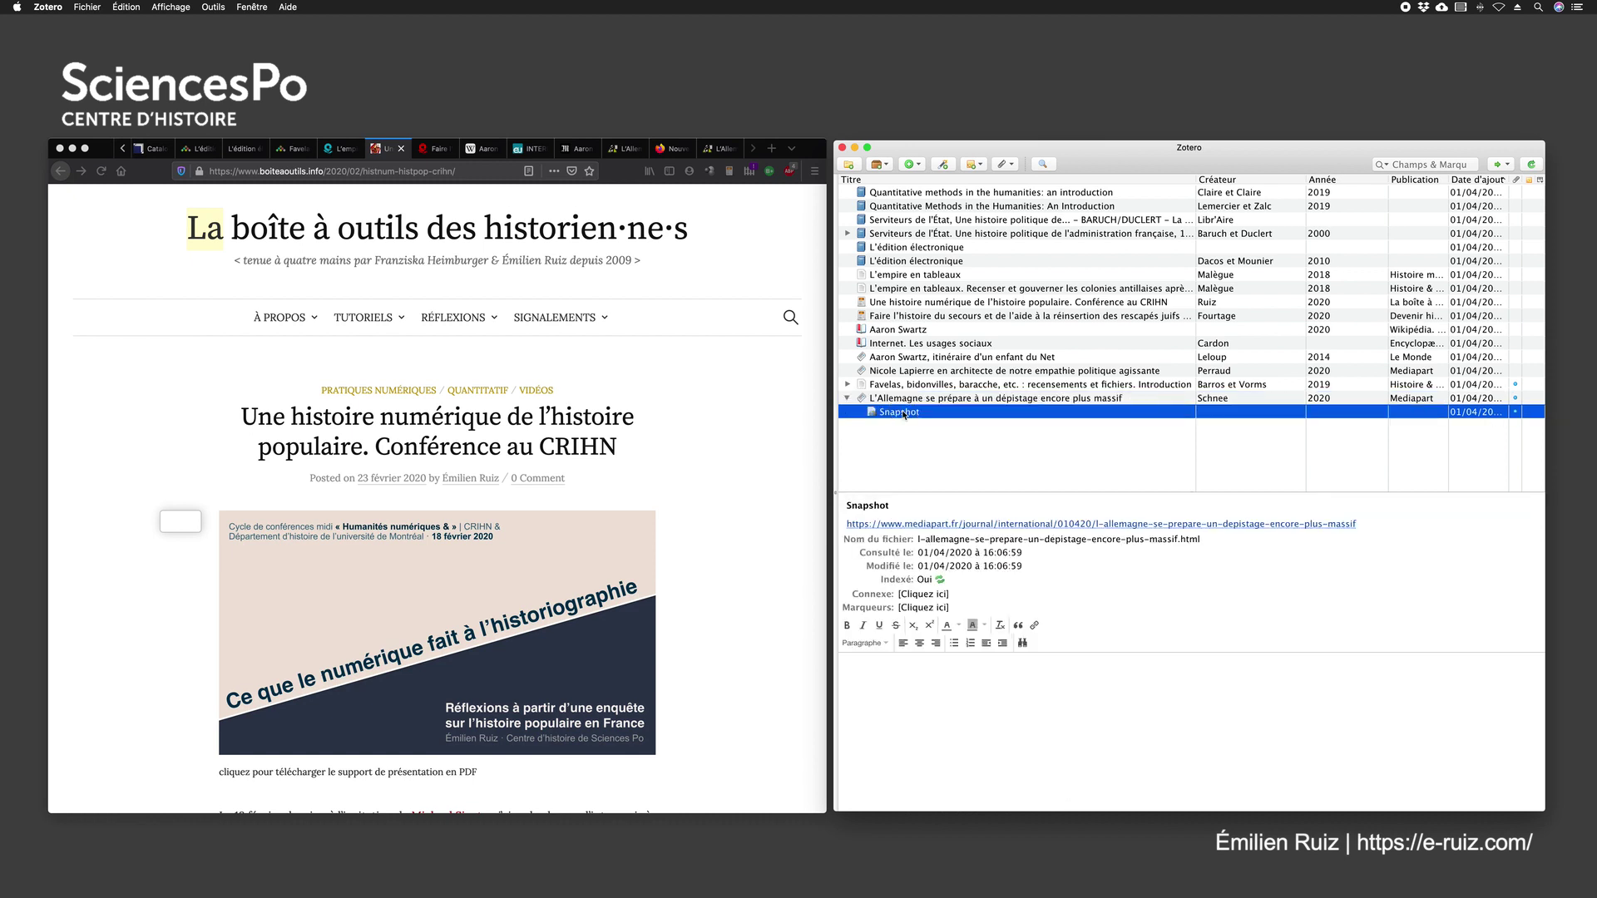